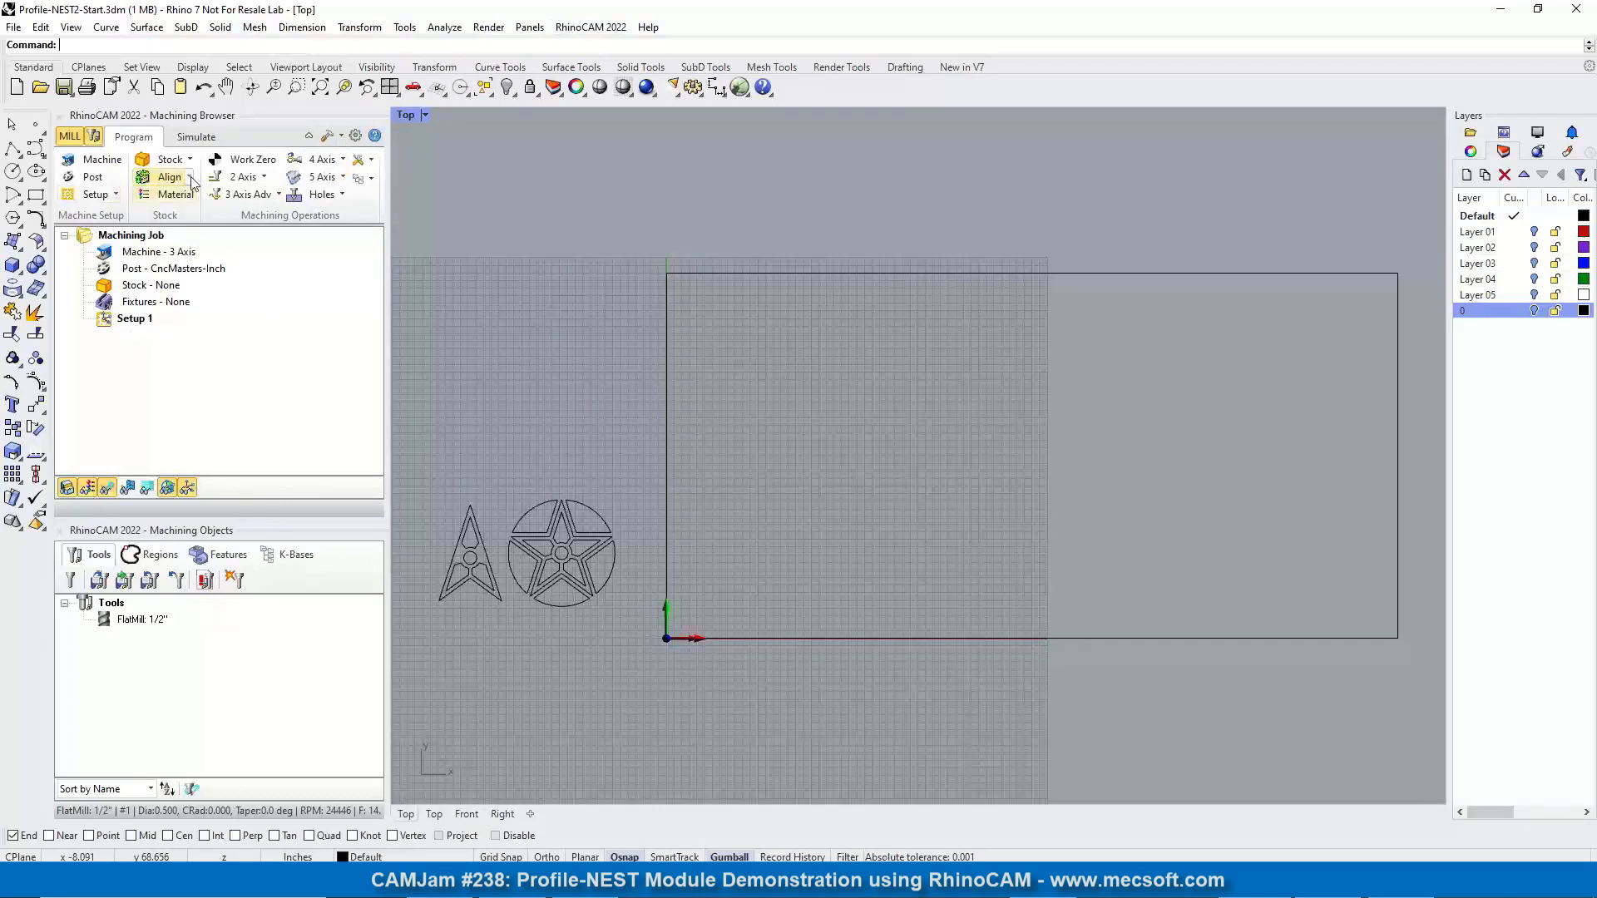
Load the Profile-NEST module and enlarge the machining browser in width and height
{"action": "left_click", "coordinate": [607, 28]}
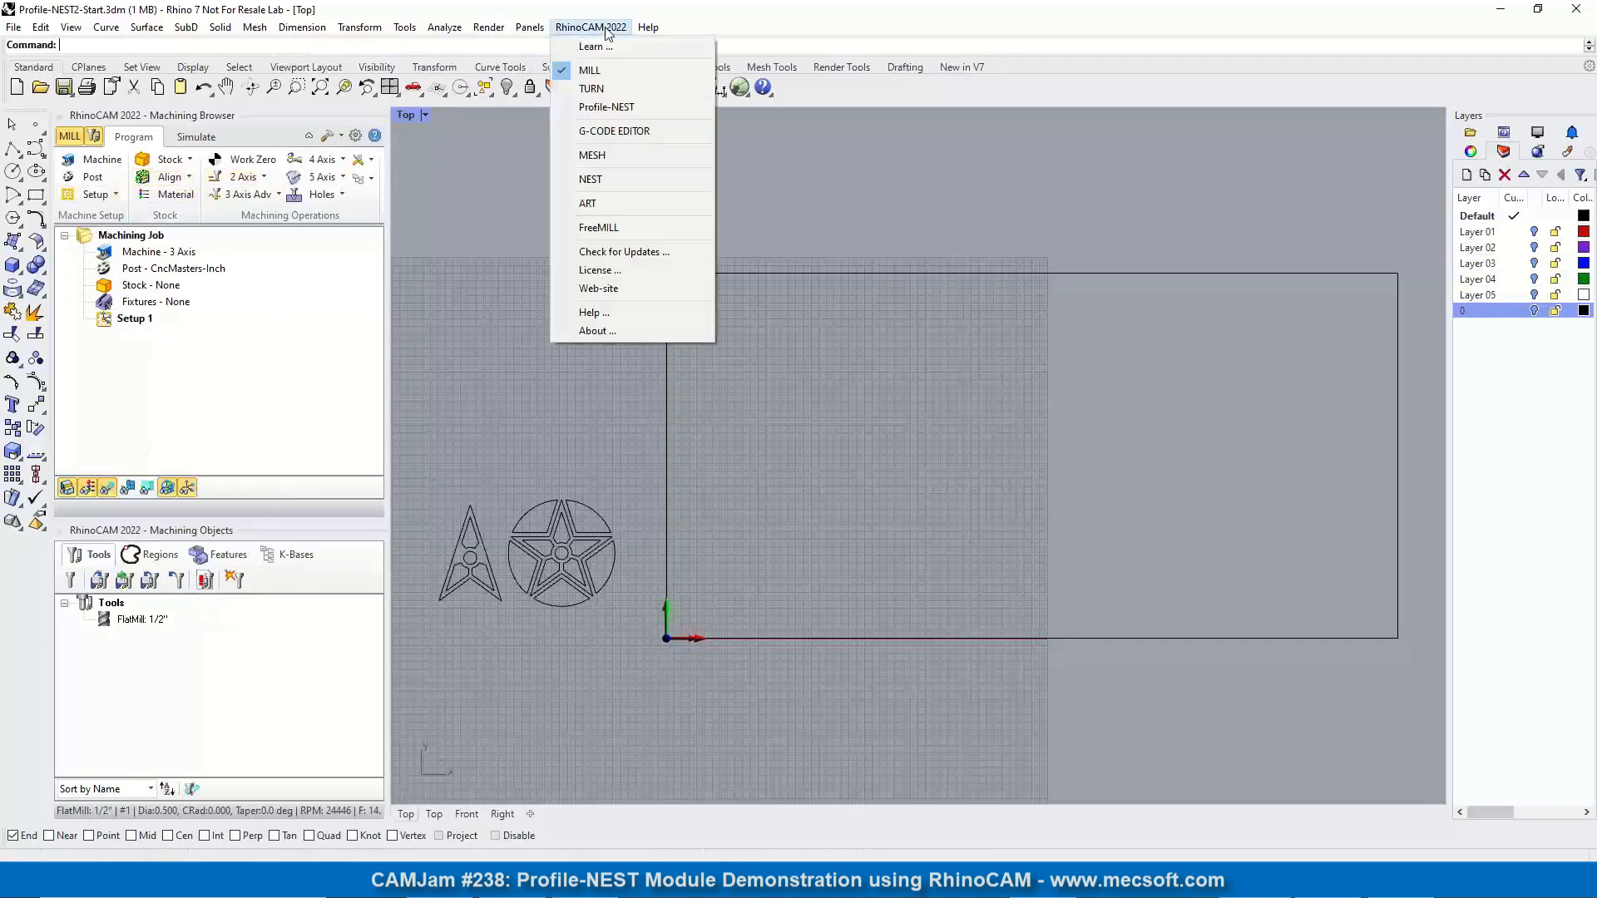
{"action": "left_click", "coordinate": [655, 106]}
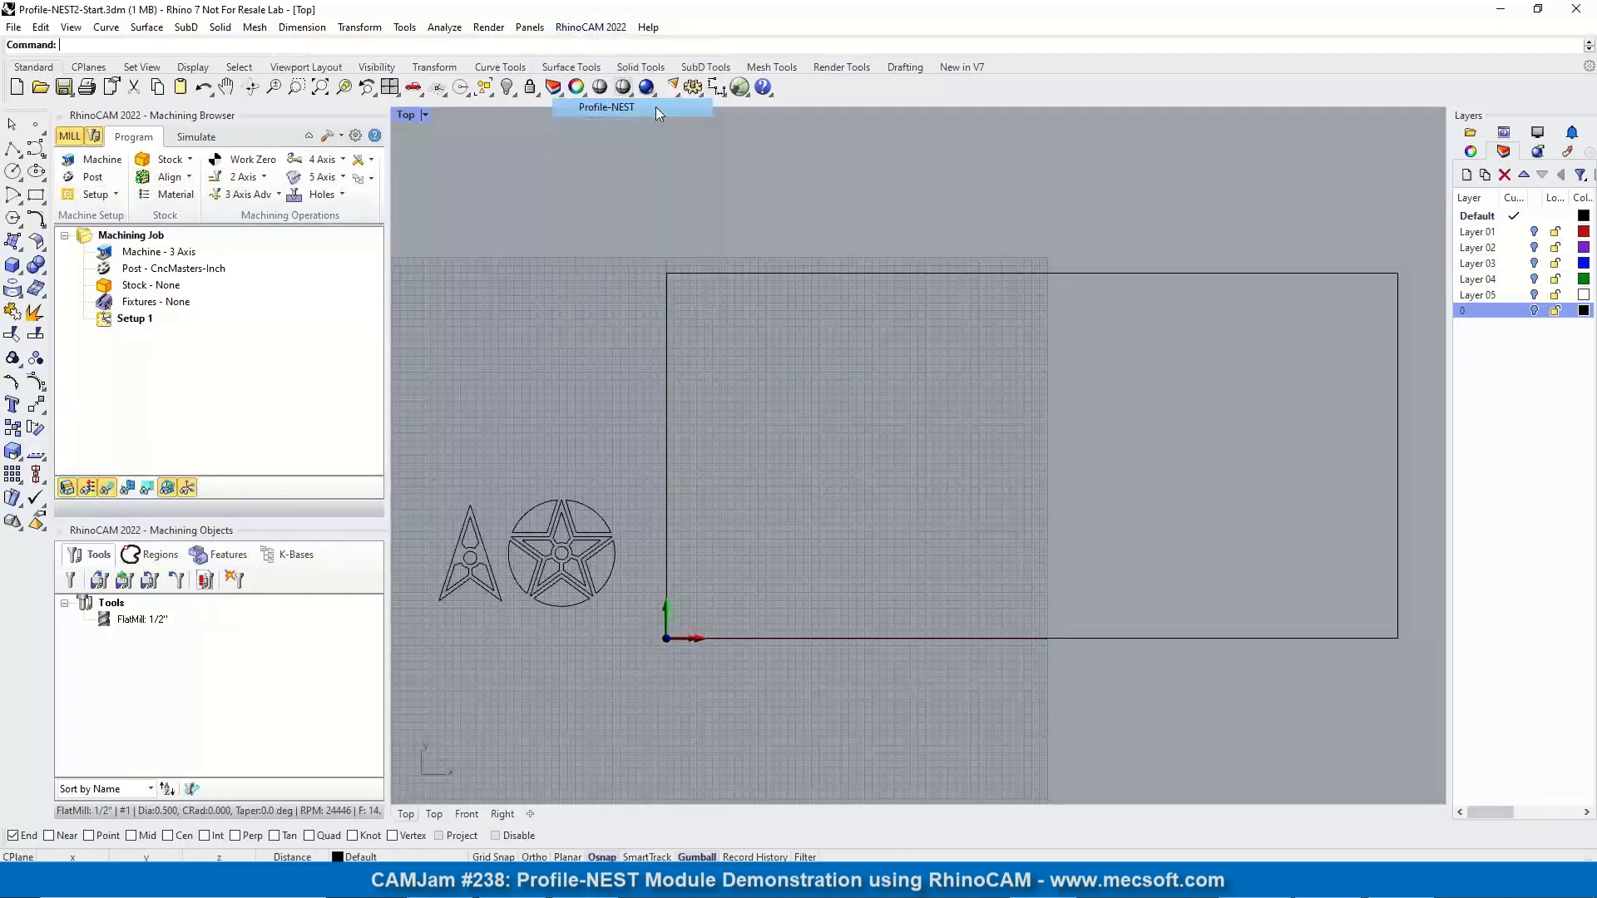
{"action": "left_click_drag", "start_coordinate": [393, 371], "coordinate": [411, 371]}
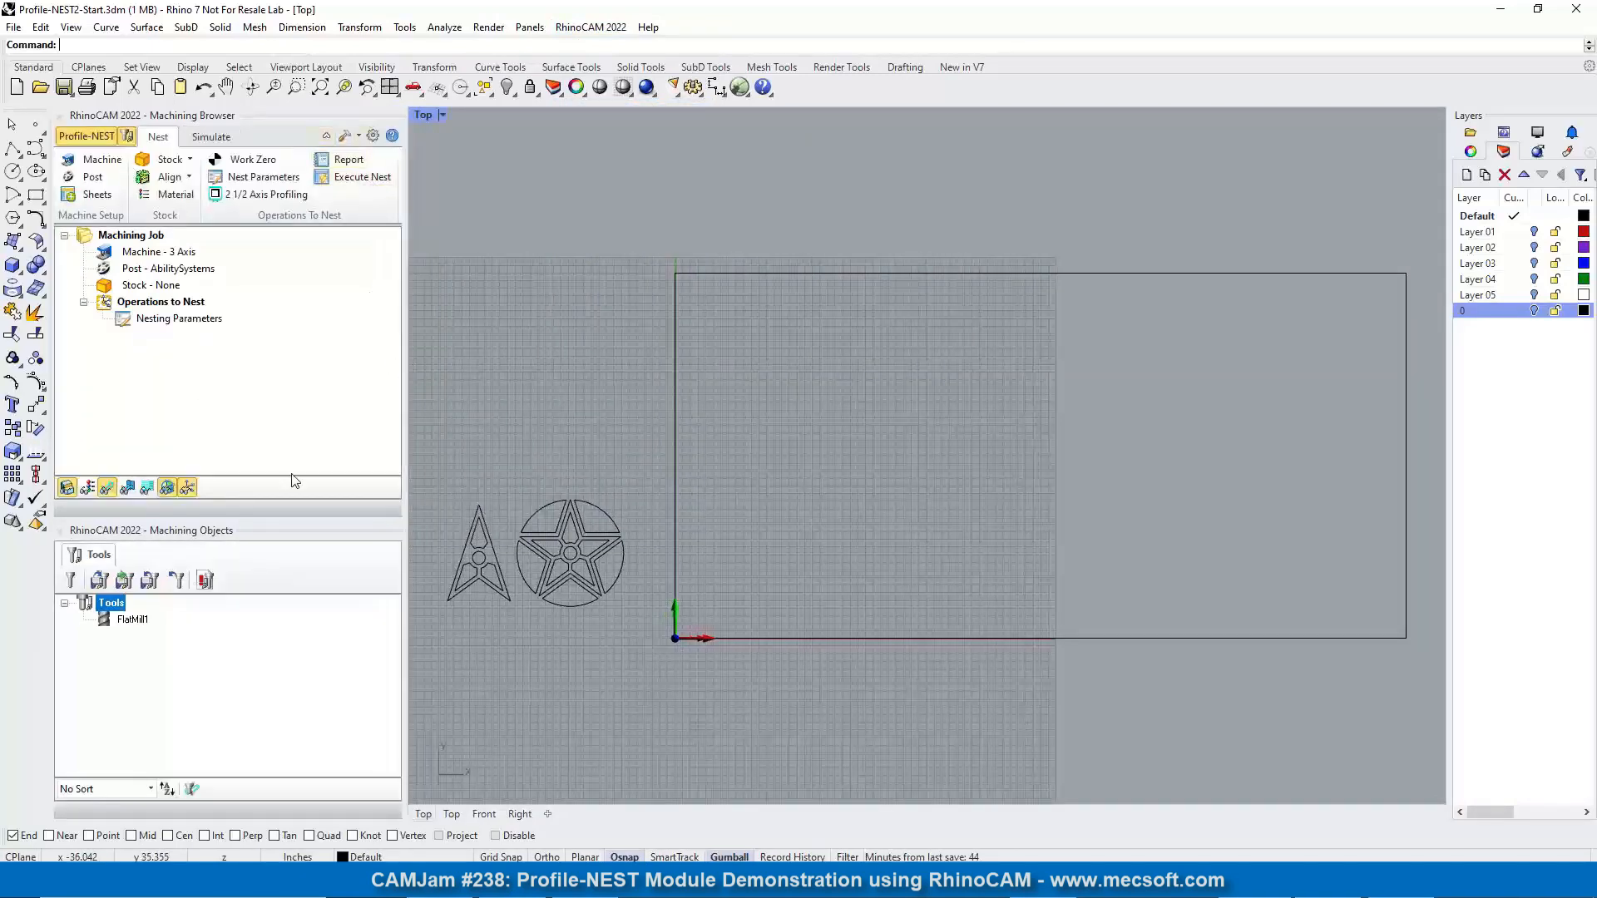
{"action": "left_click_drag", "start_coordinate": [276, 520], "coordinate": [280, 575]}
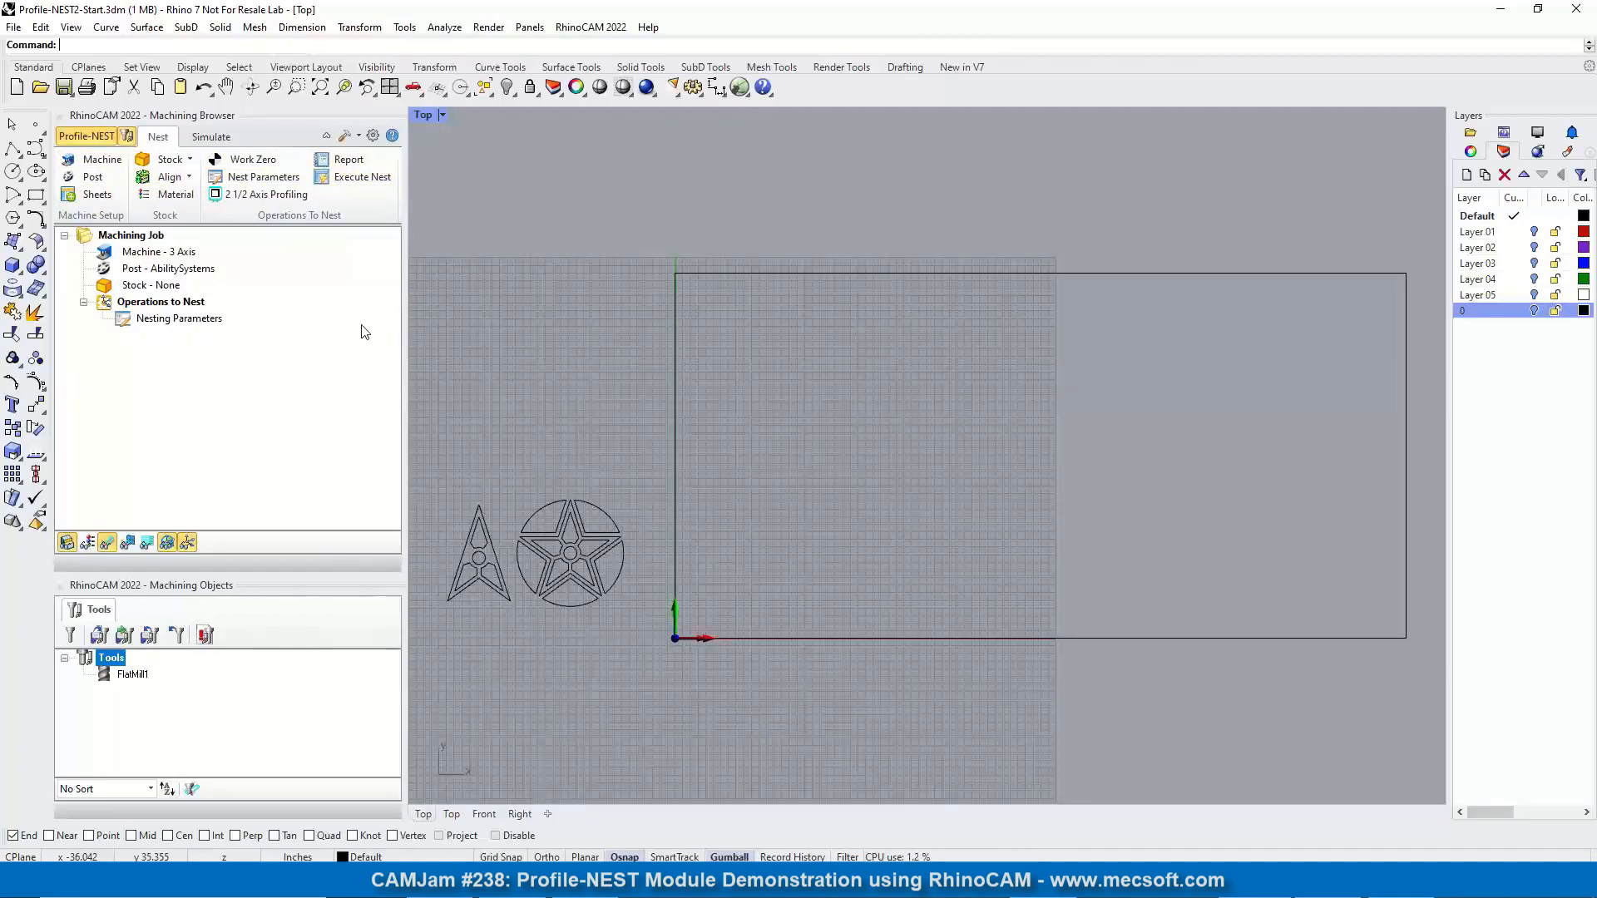
Define the machine tool manually with 3 Axis as the number of axes
{"action": "left_click", "coordinate": [99, 160]}
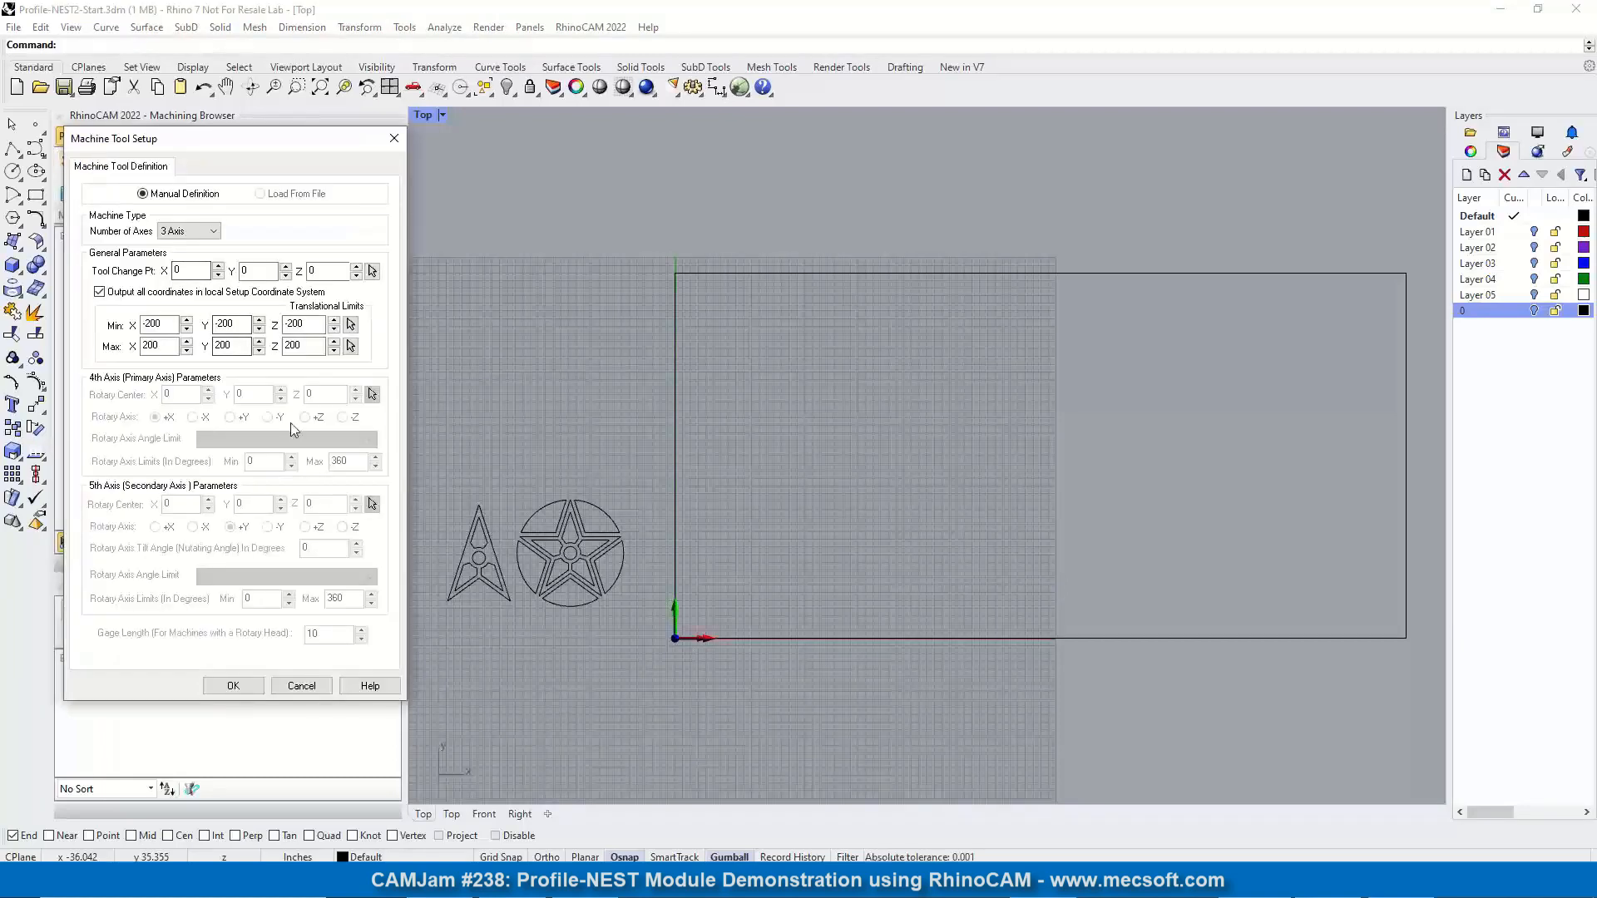
{"action": "left_click_drag", "start_coordinate": [272, 158], "coordinate": [493, 144]}
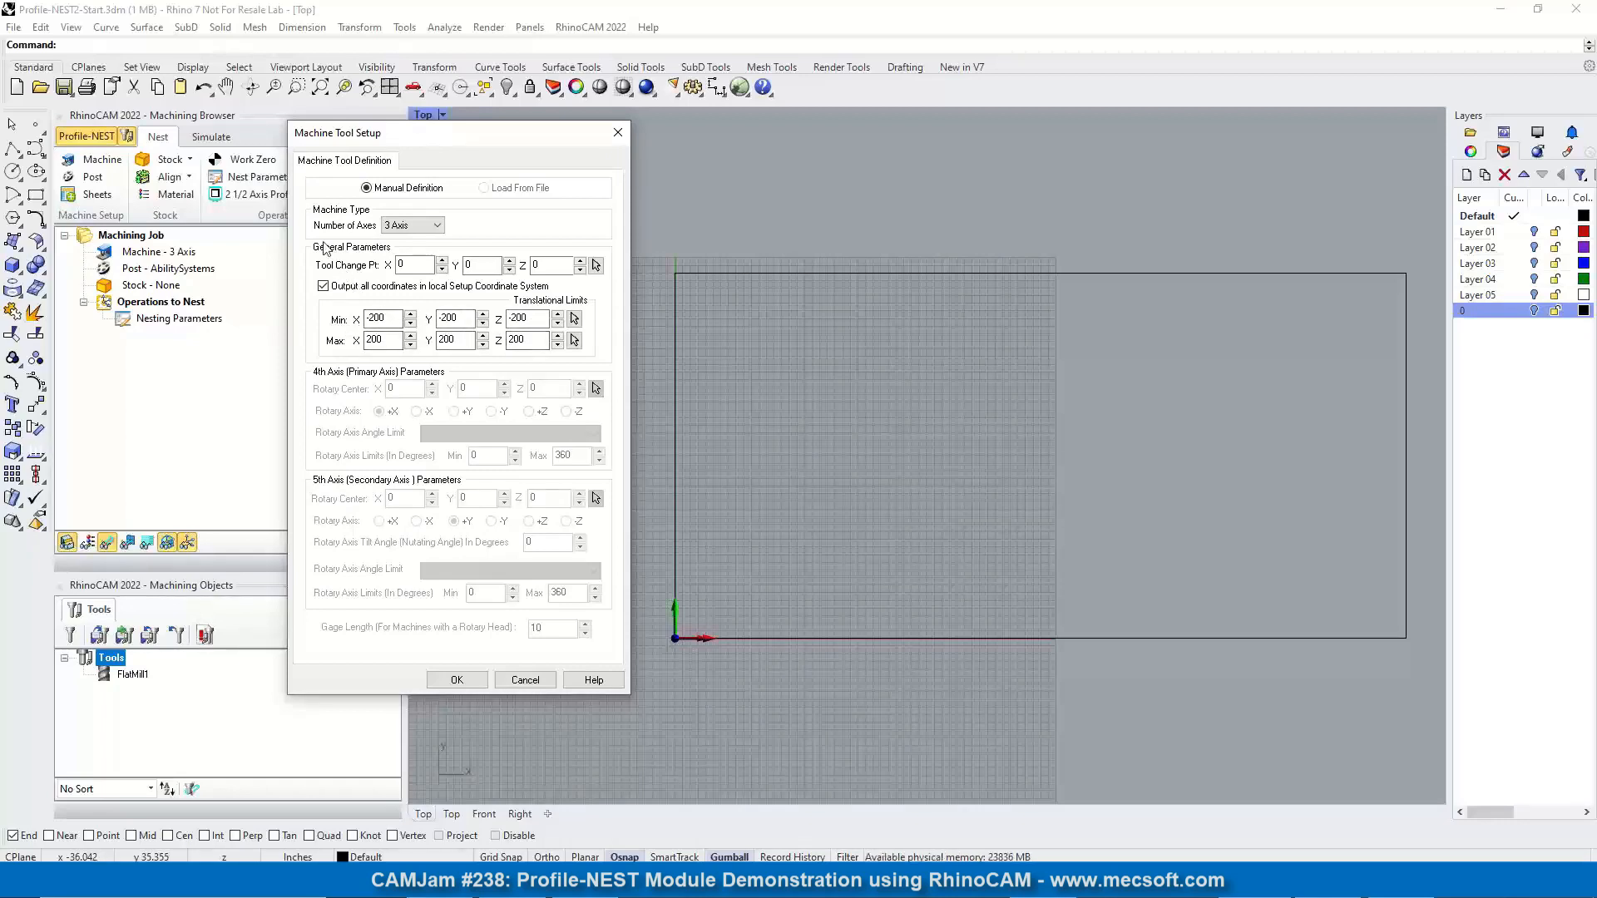
{"action": "left_click", "coordinate": [434, 234]}
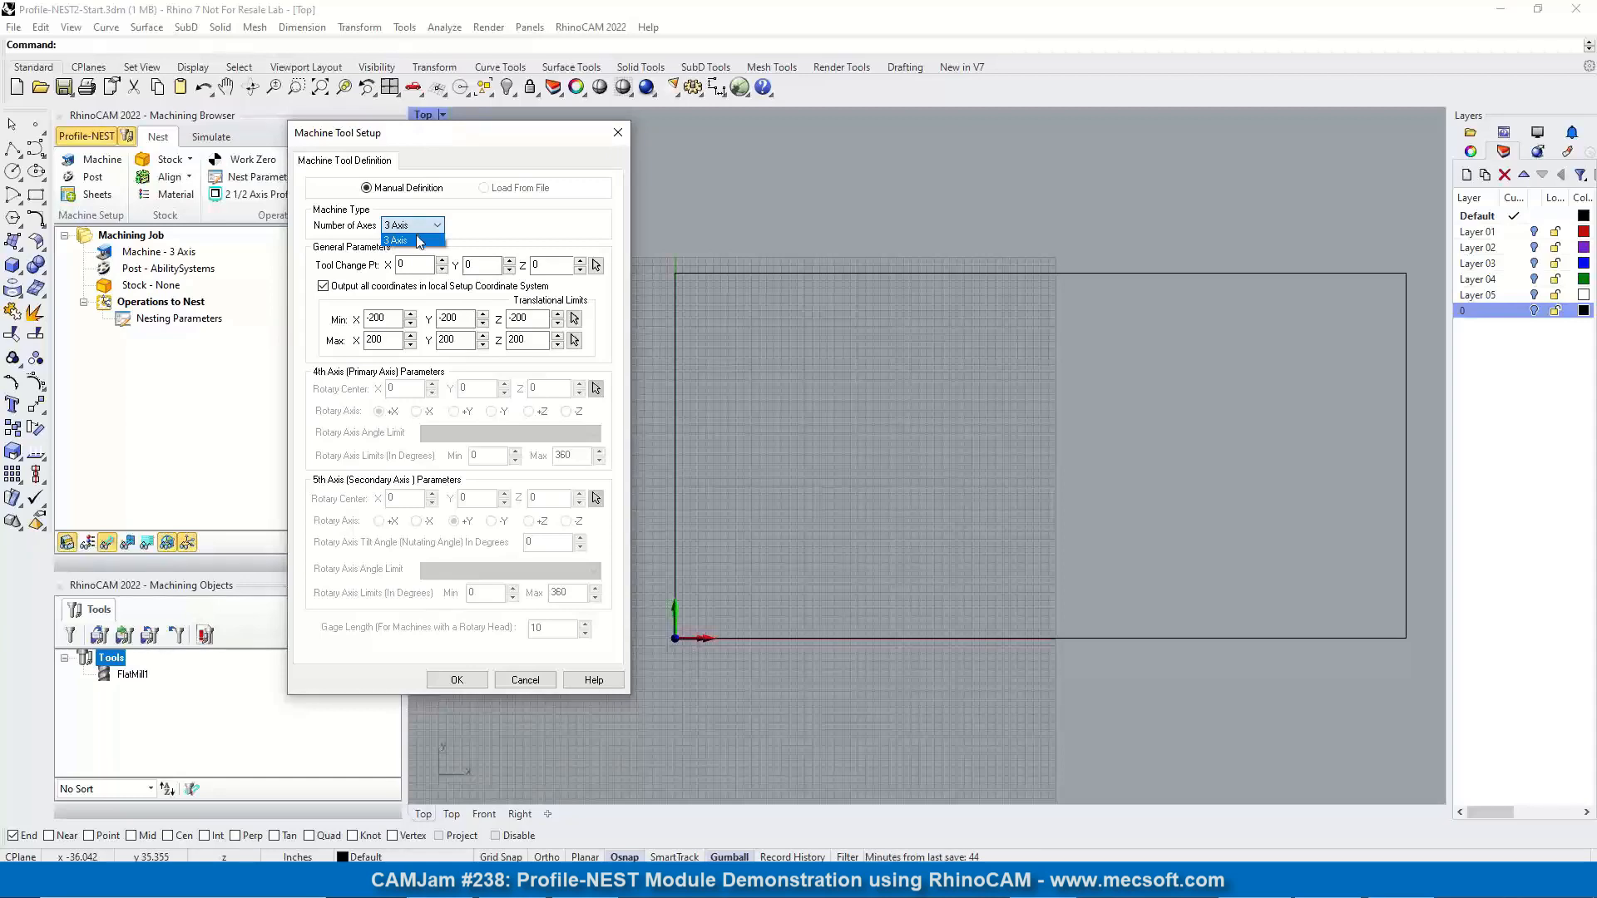
{"action": "left_click", "coordinate": [474, 682]}
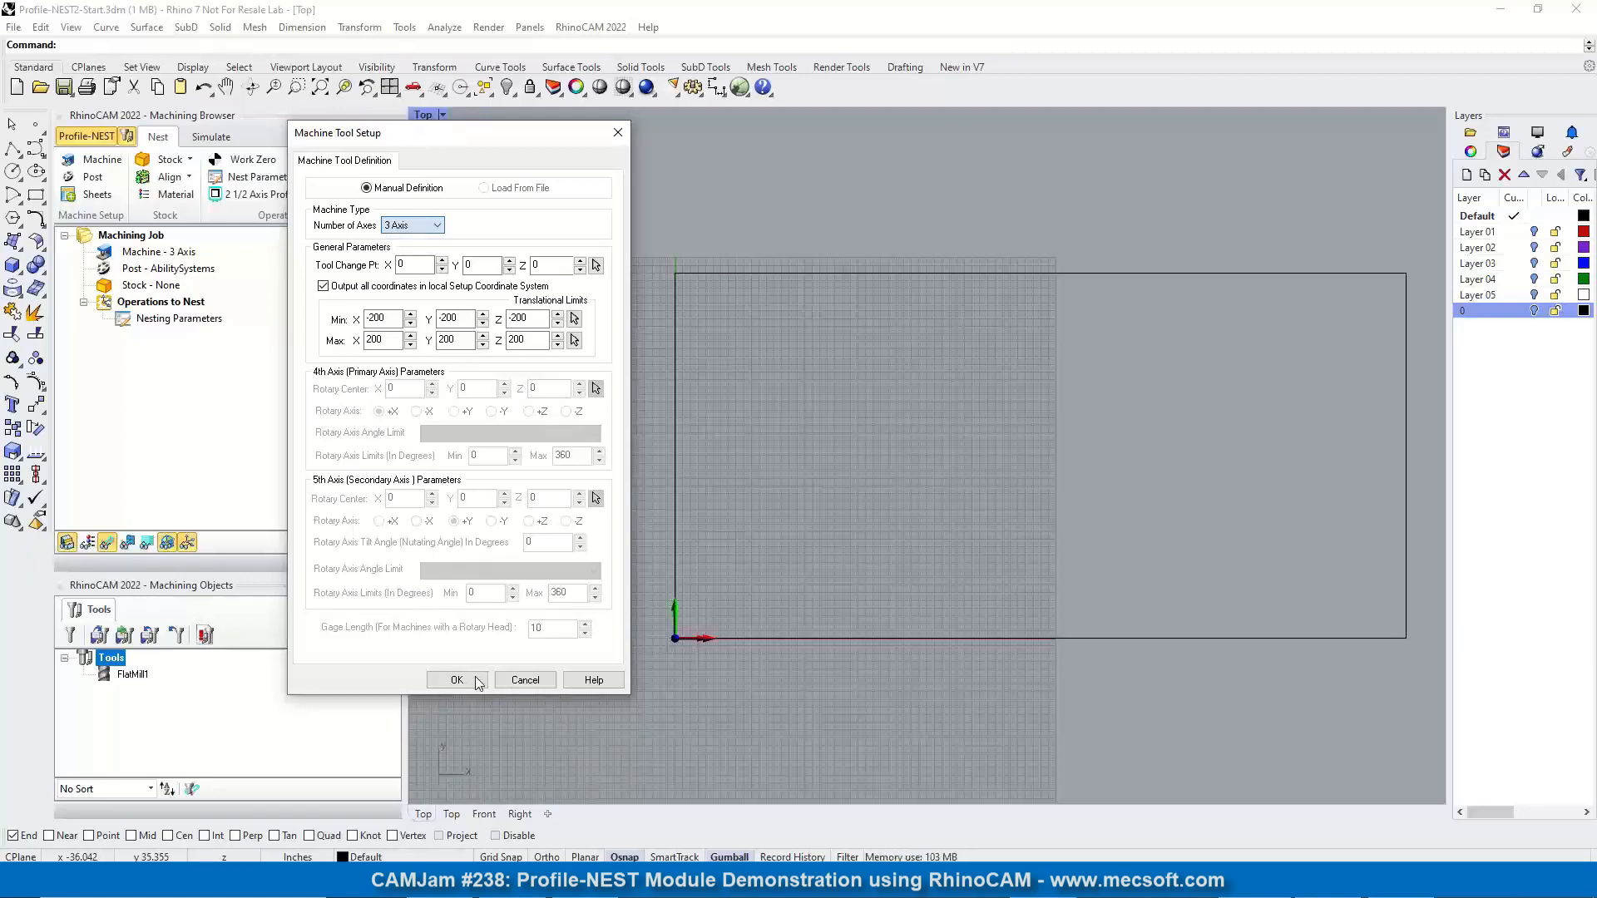
{"action": "left_click", "coordinate": [457, 680]}
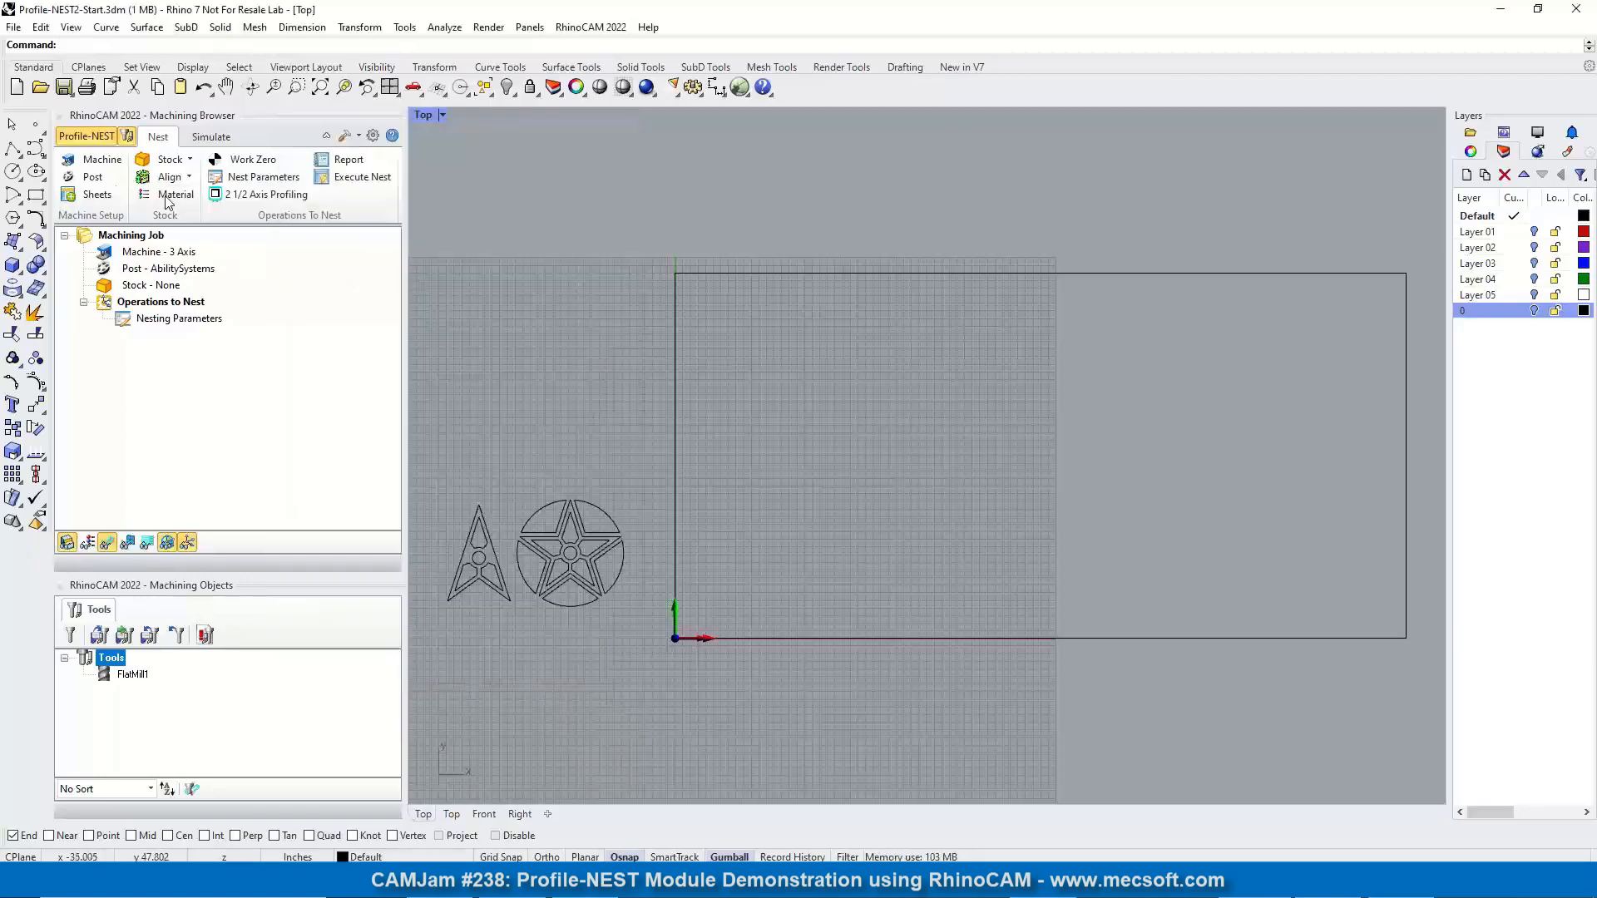
Choose CncMasters-Inch as the current post-processor for the machining job
{"action": "left_click", "coordinate": [91, 178]}
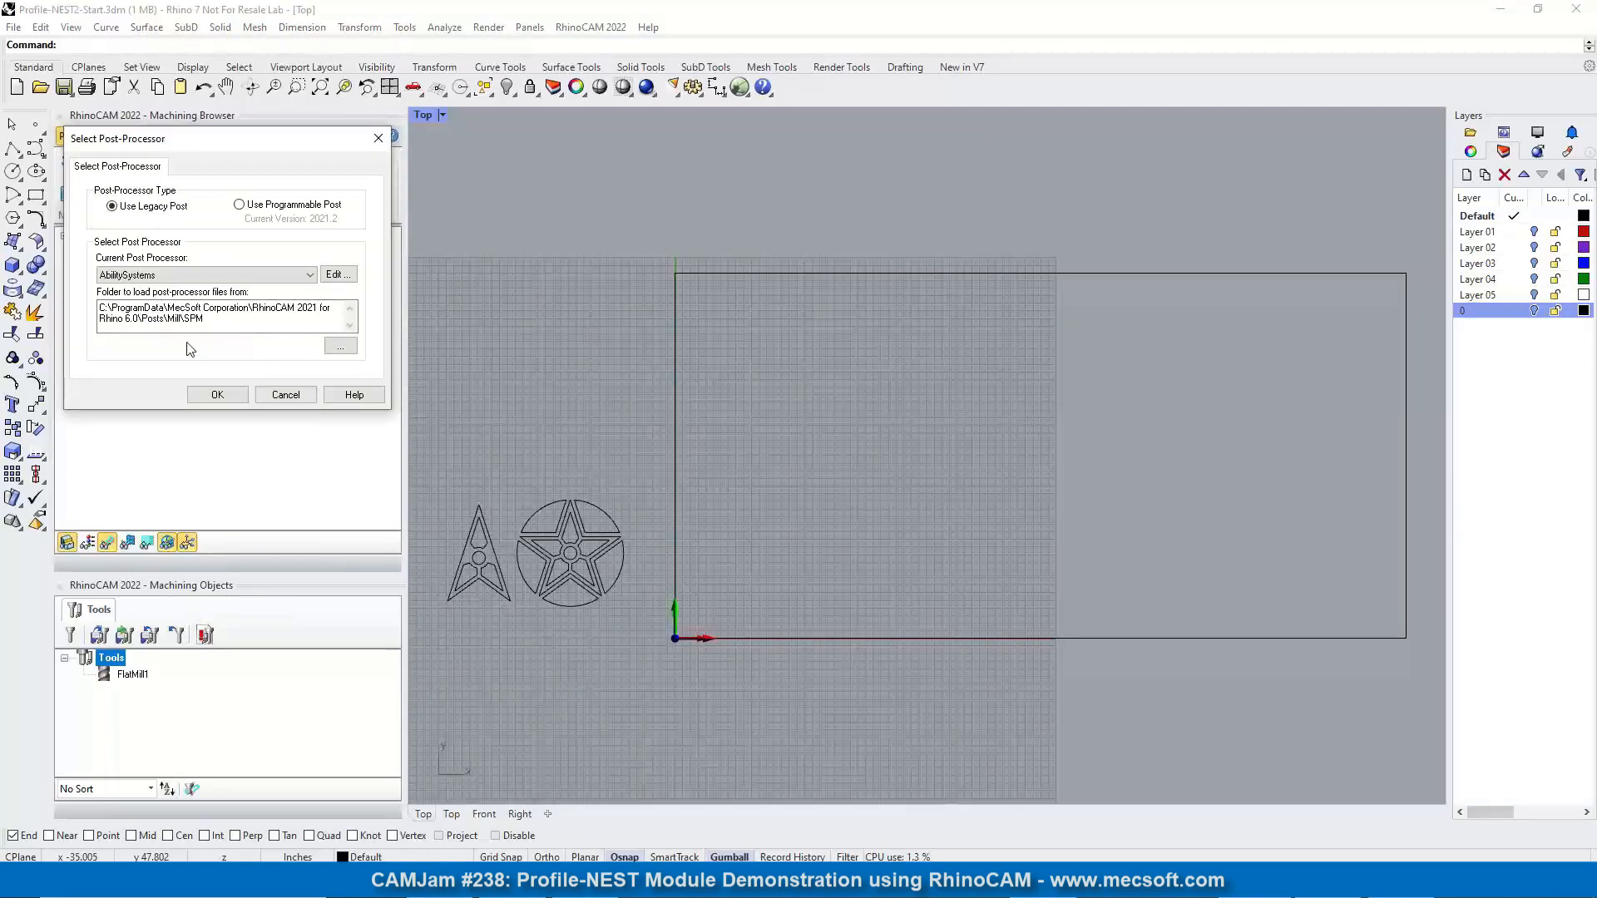
{"action": "left_click", "coordinate": [304, 274]}
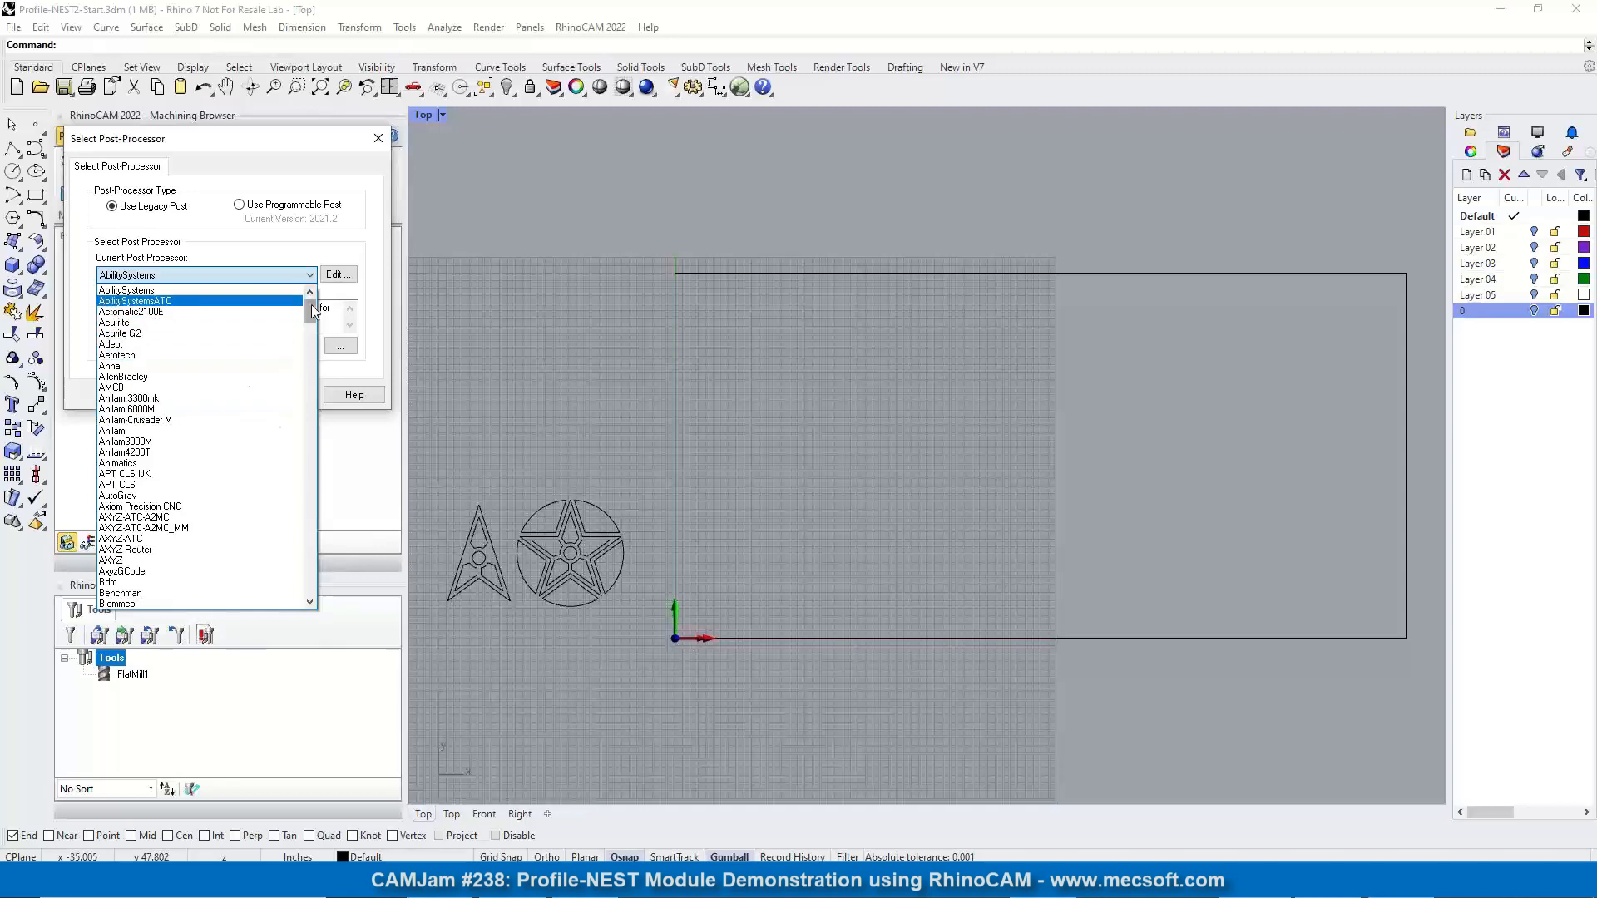
{"action": "left_click_drag", "start_coordinate": [311, 305], "coordinate": [312, 347]}
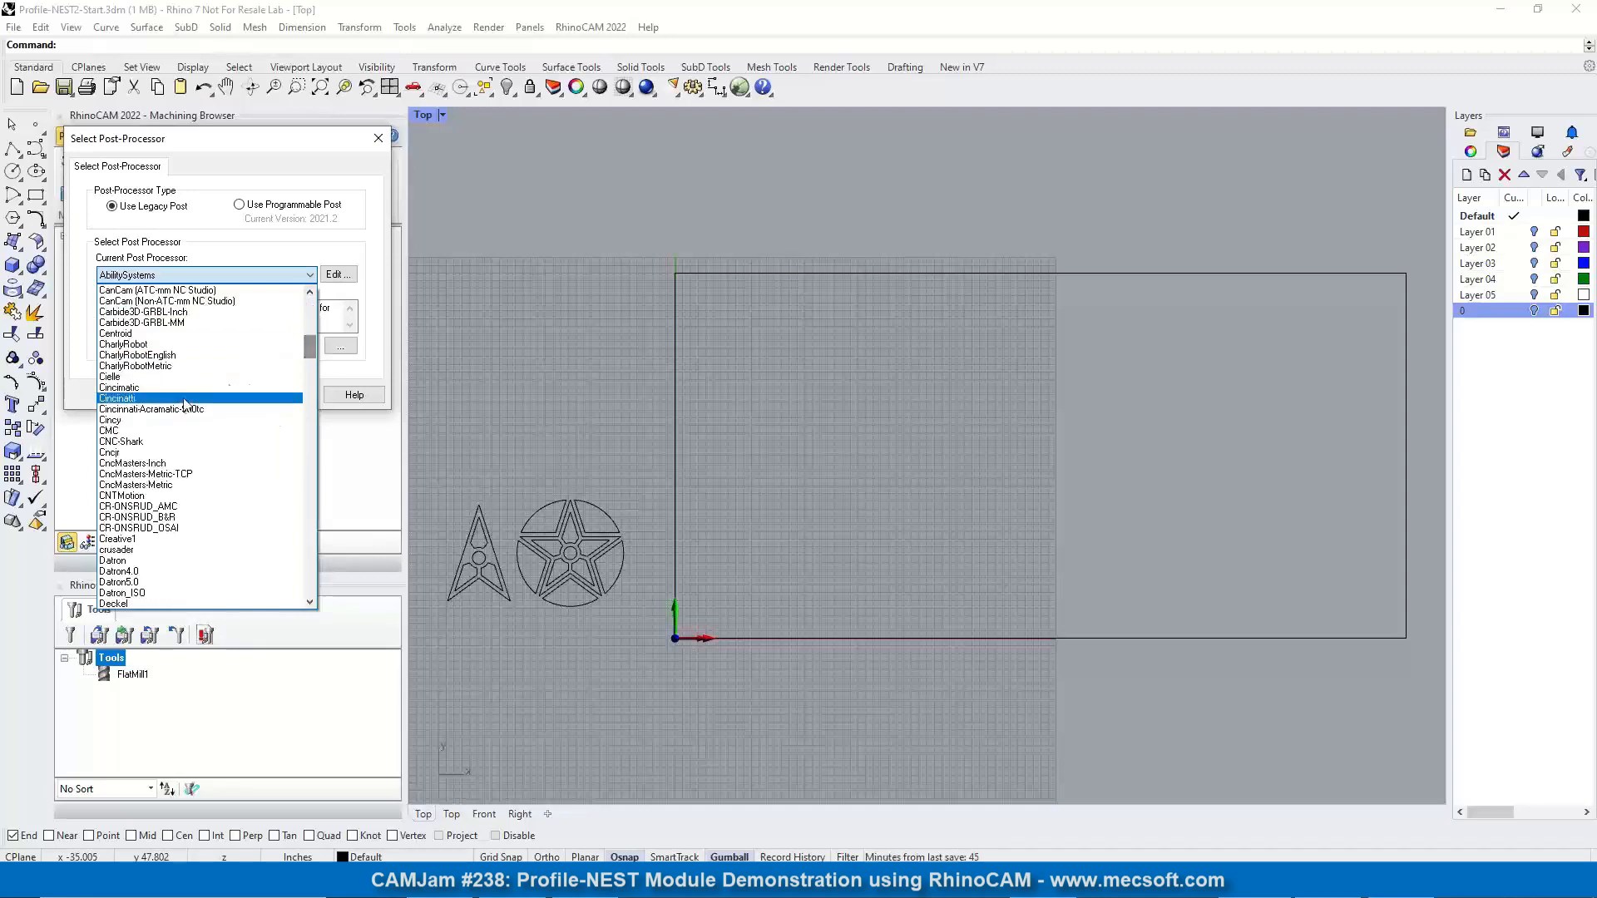
{"action": "scroll", "coordinate": [193, 398], "scroll_direction": "up", "scroll_amount": 4}
{"action": "scroll", "coordinate": [192, 397], "scroll_direction": "down", "scroll_amount": 7}
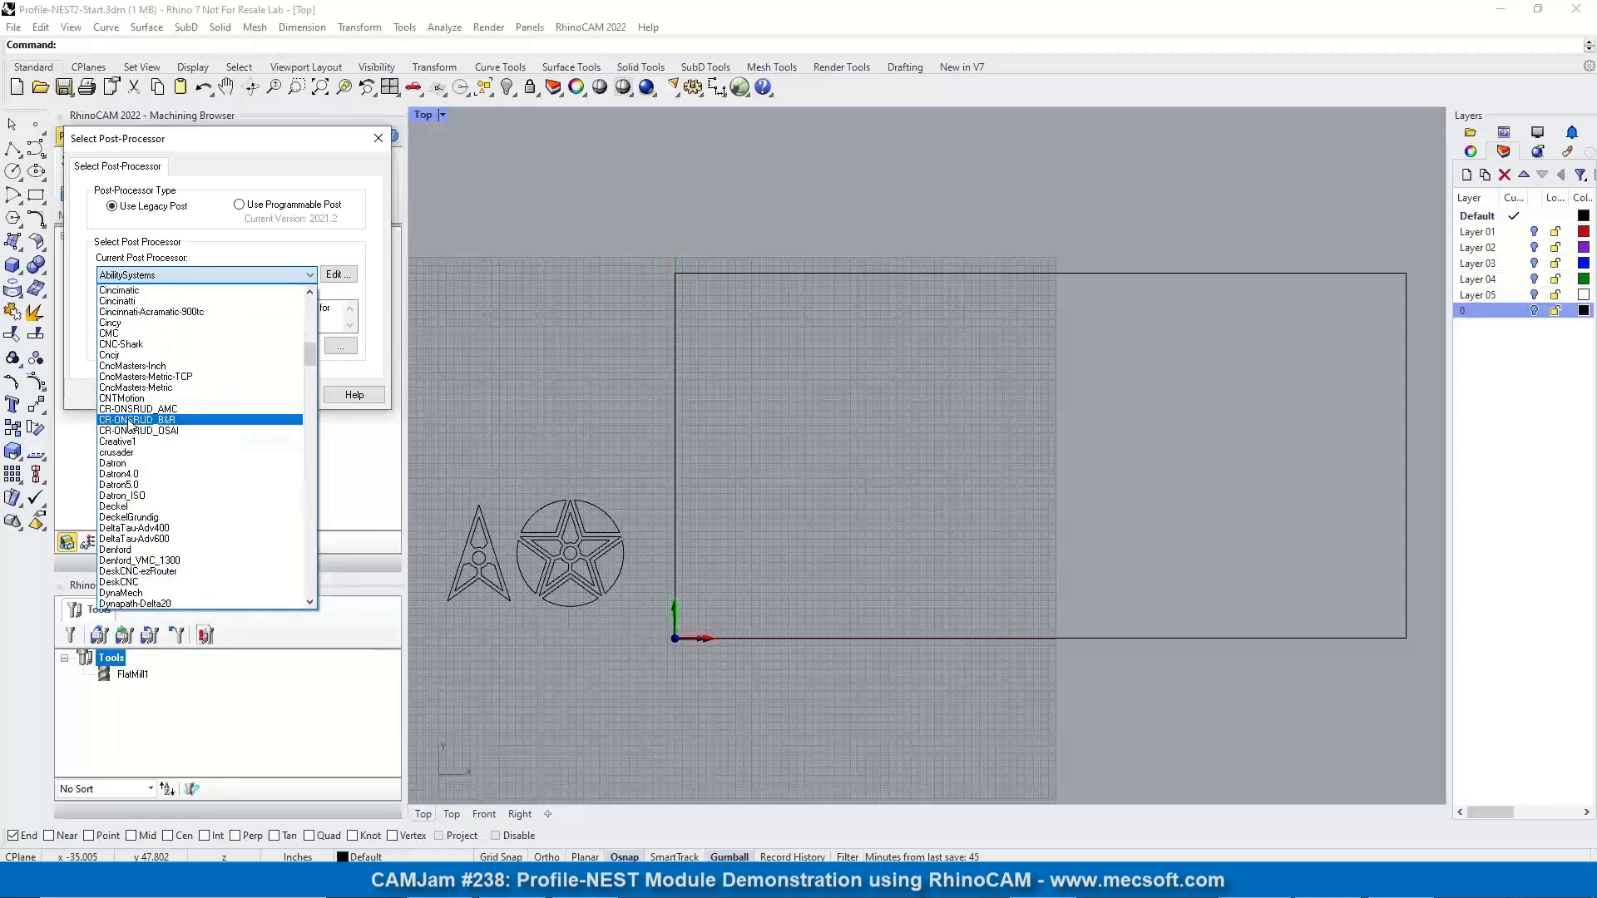
{"action": "left_click", "coordinate": [134, 366]}
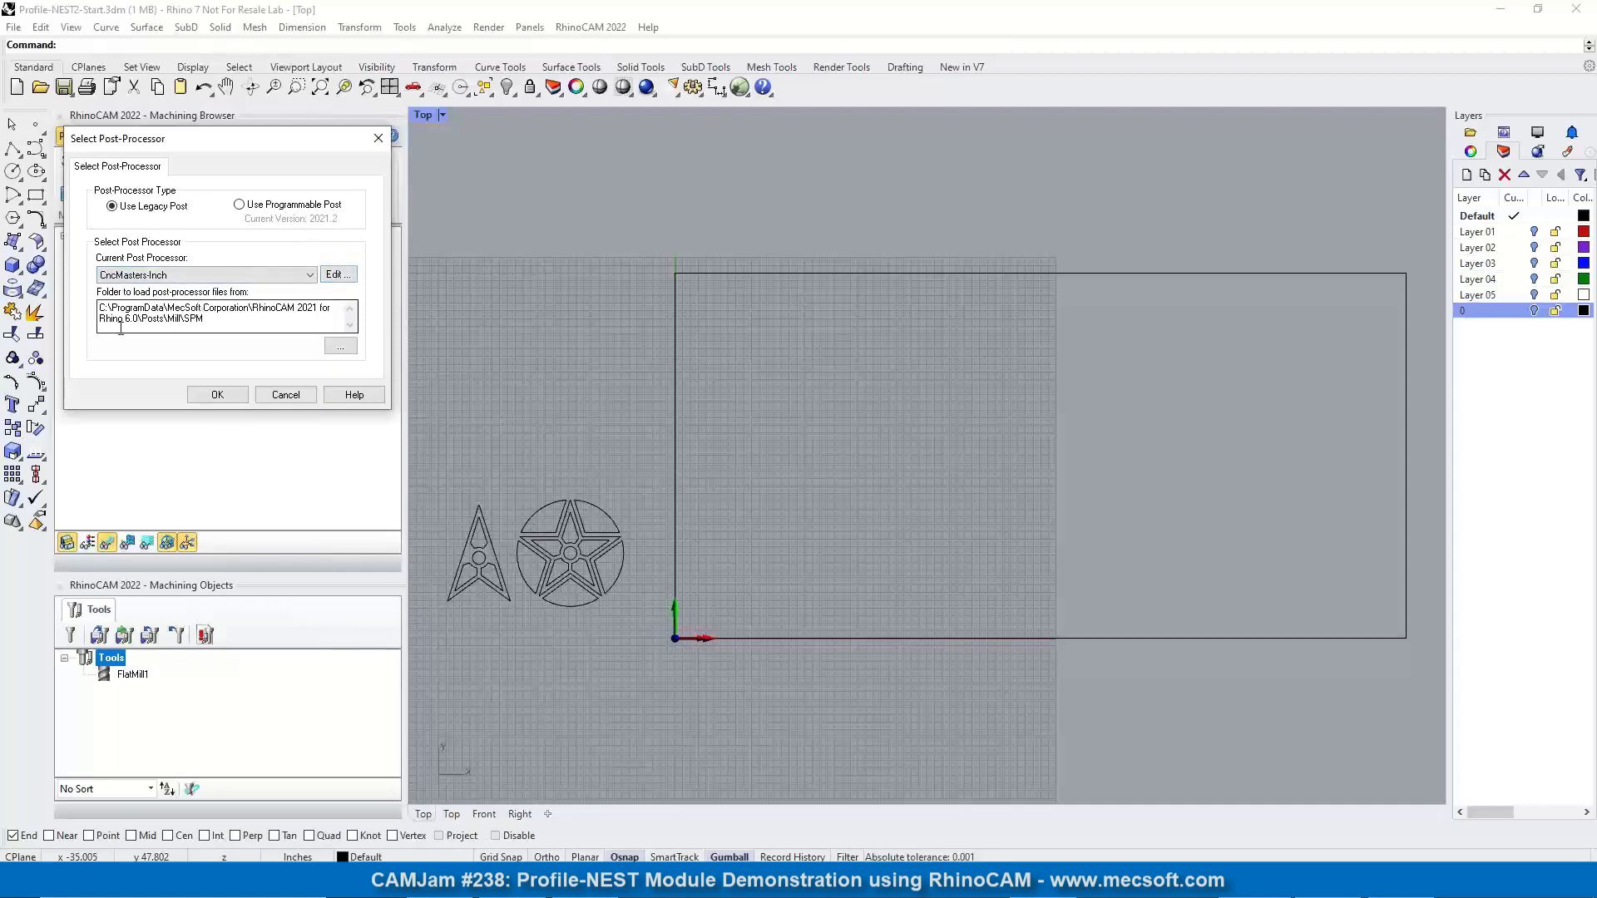
{"action": "left_click", "coordinate": [215, 396]}
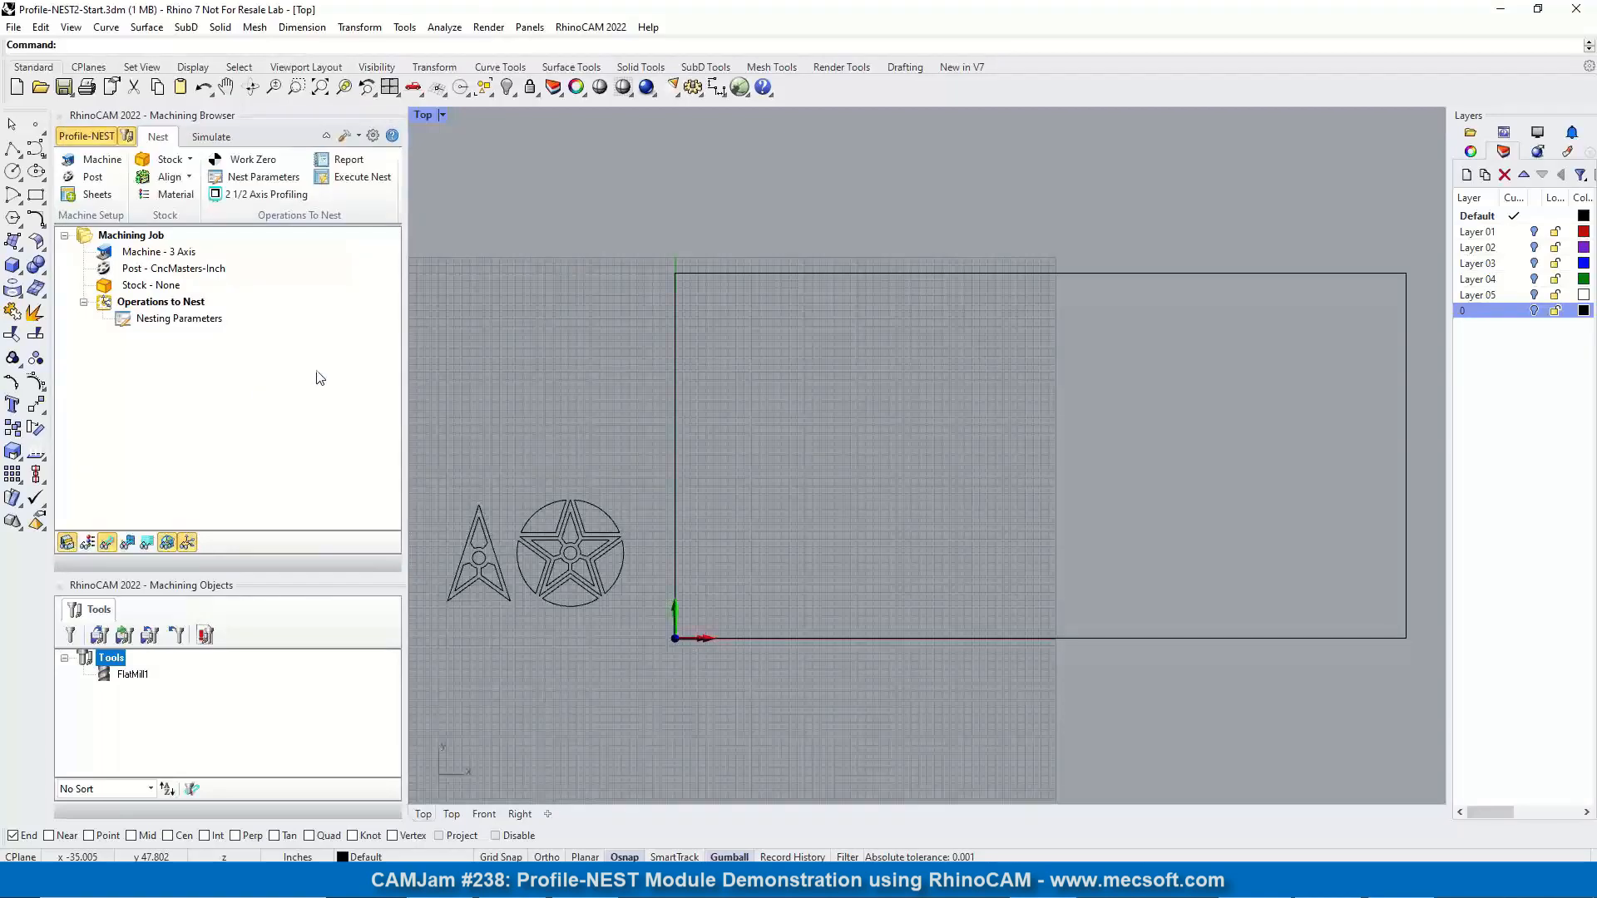
{"action": "left_click", "coordinate": [107, 267]}
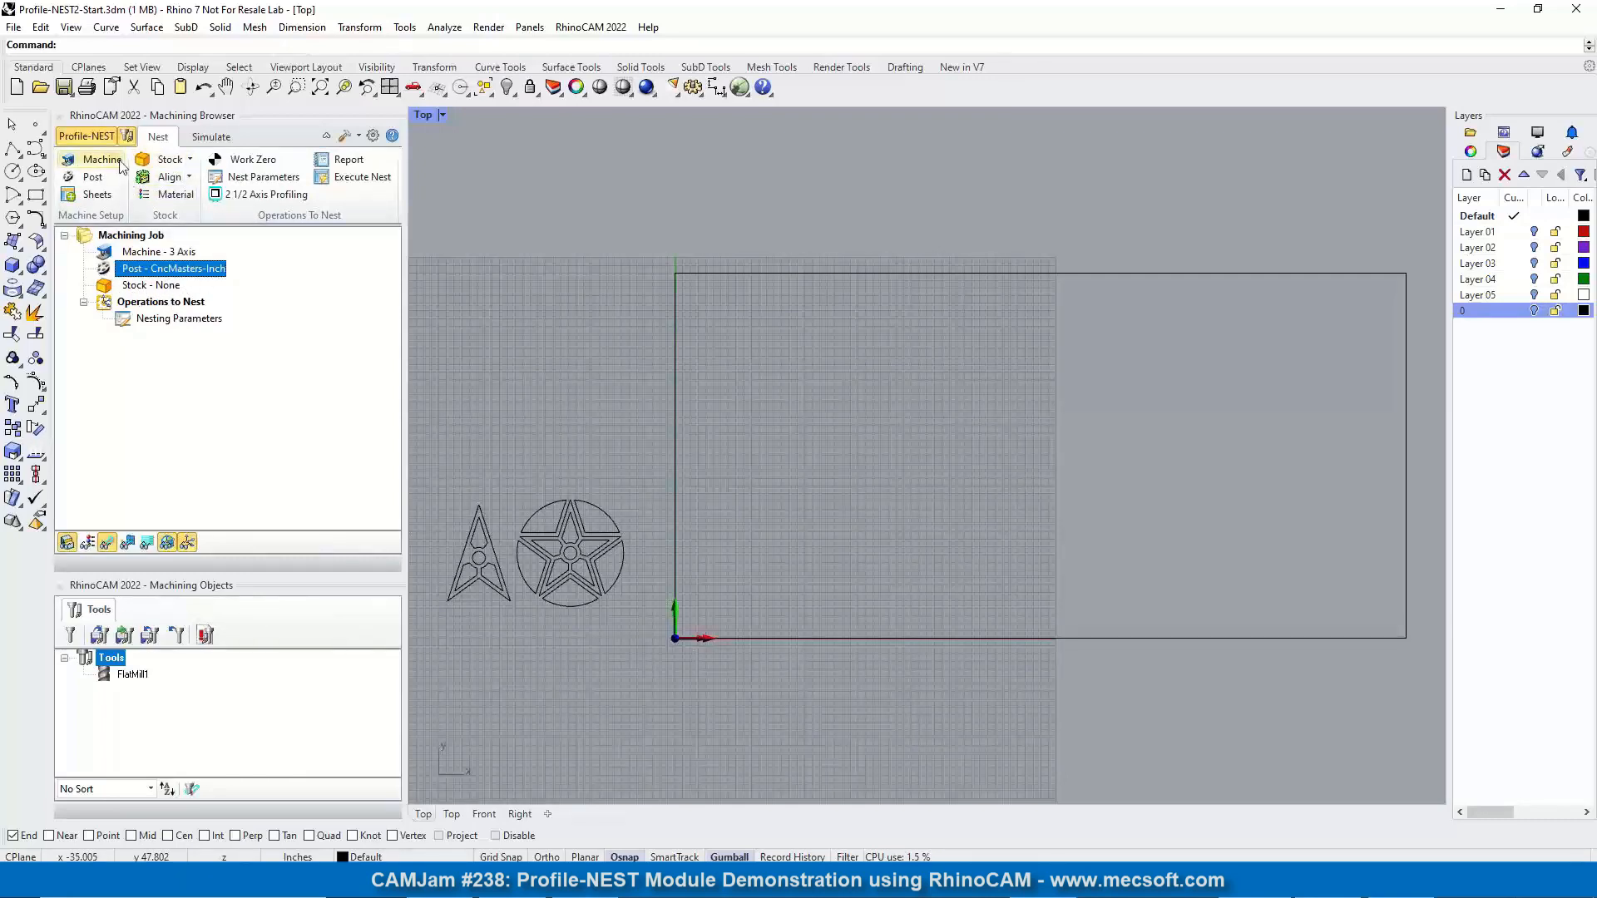
Begin a sheet definition for nesting with a length of 96 and a height of 48
{"action": "left_click", "coordinate": [95, 196]}
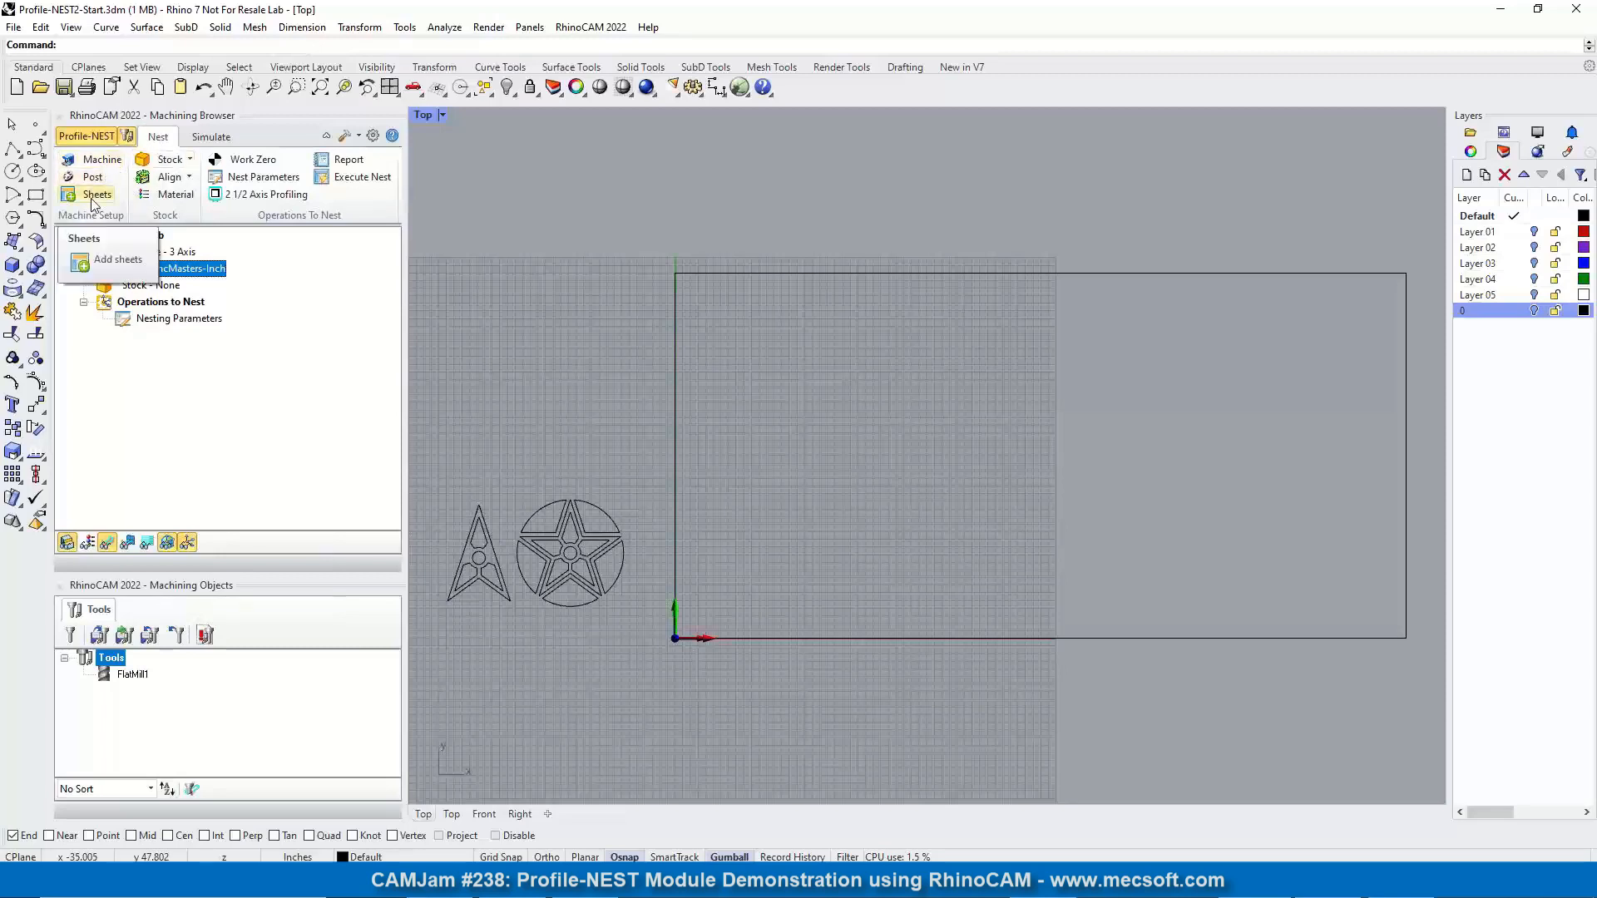
{"action": "left_click", "coordinate": [108, 259]}
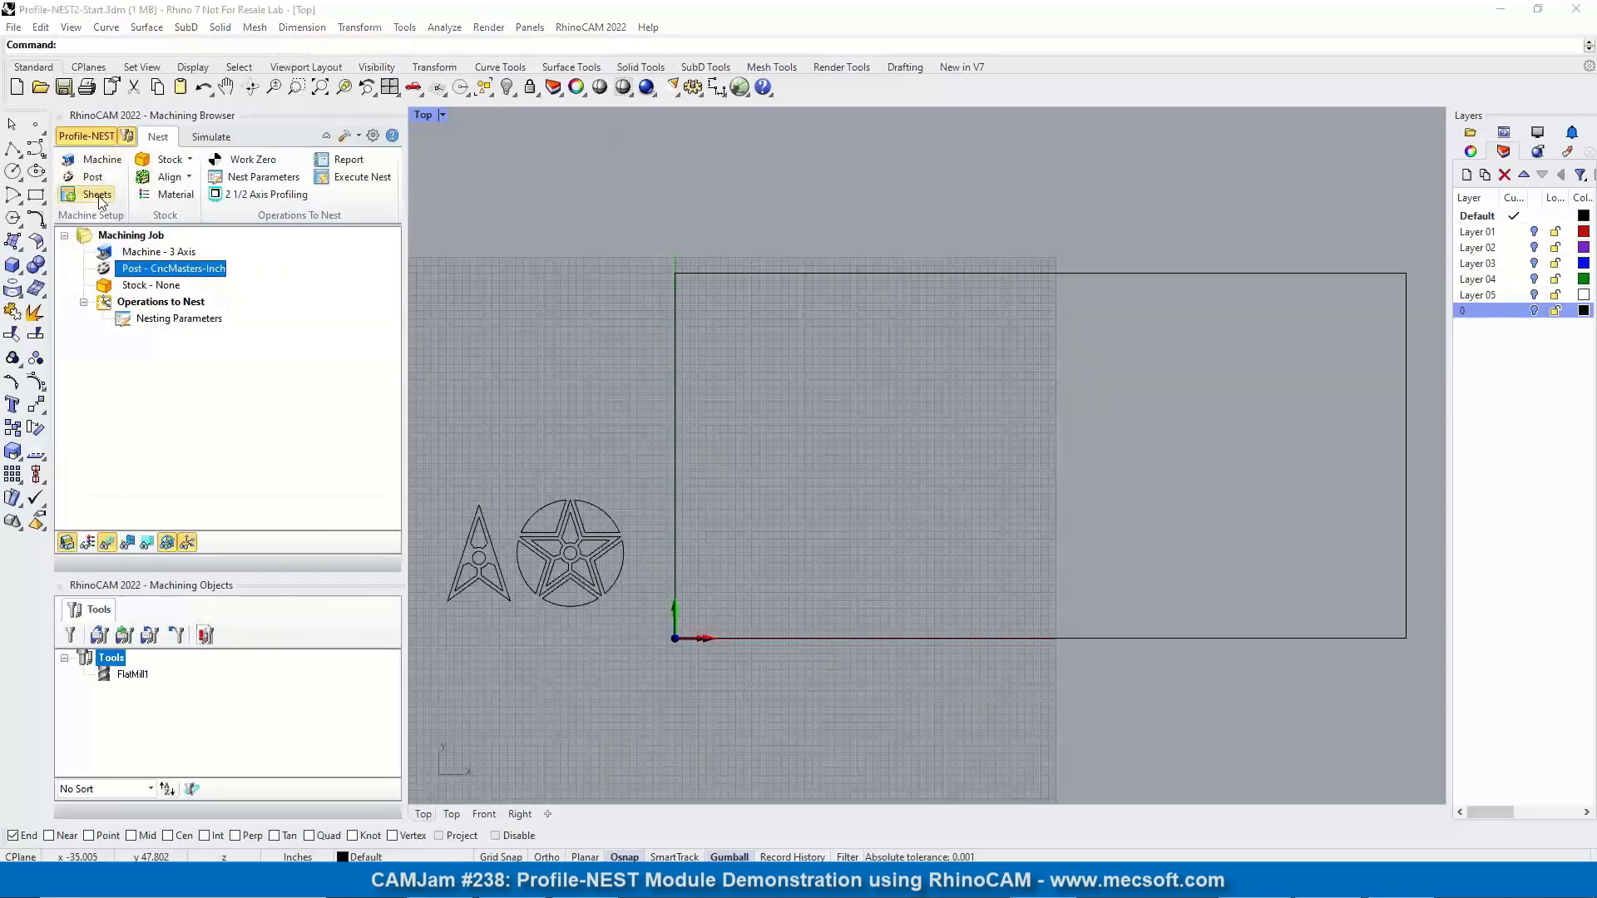
{"action": "left_click_drag", "start_coordinate": [269, 184], "coordinate": [369, 244]}
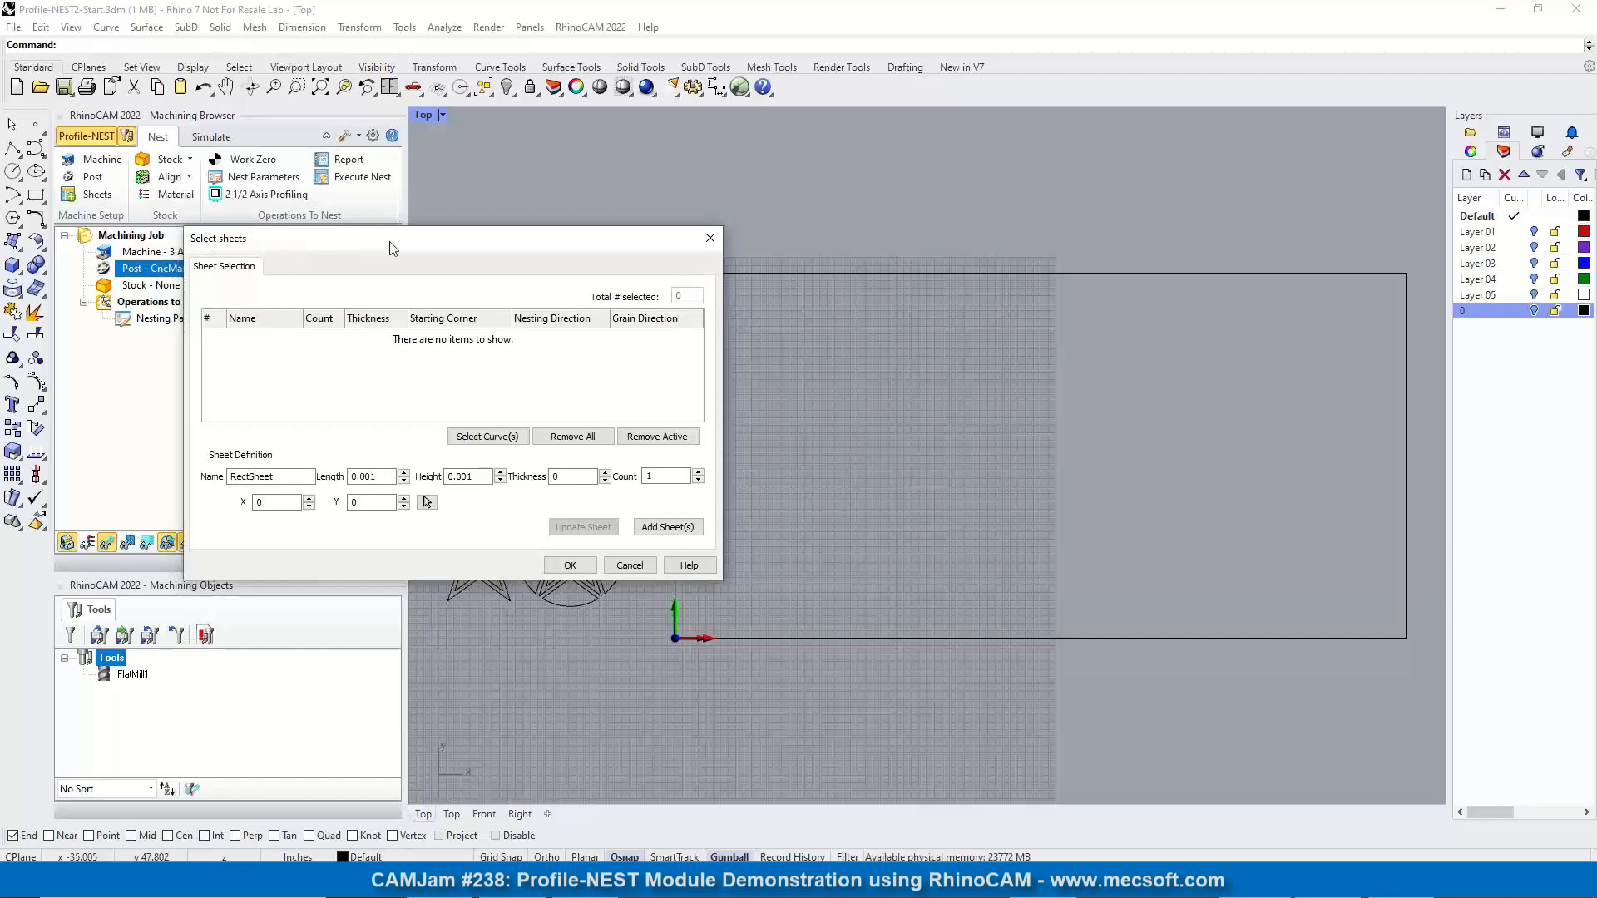
{"action": "left_click_drag", "start_coordinate": [440, 239], "coordinate": [387, 240]}
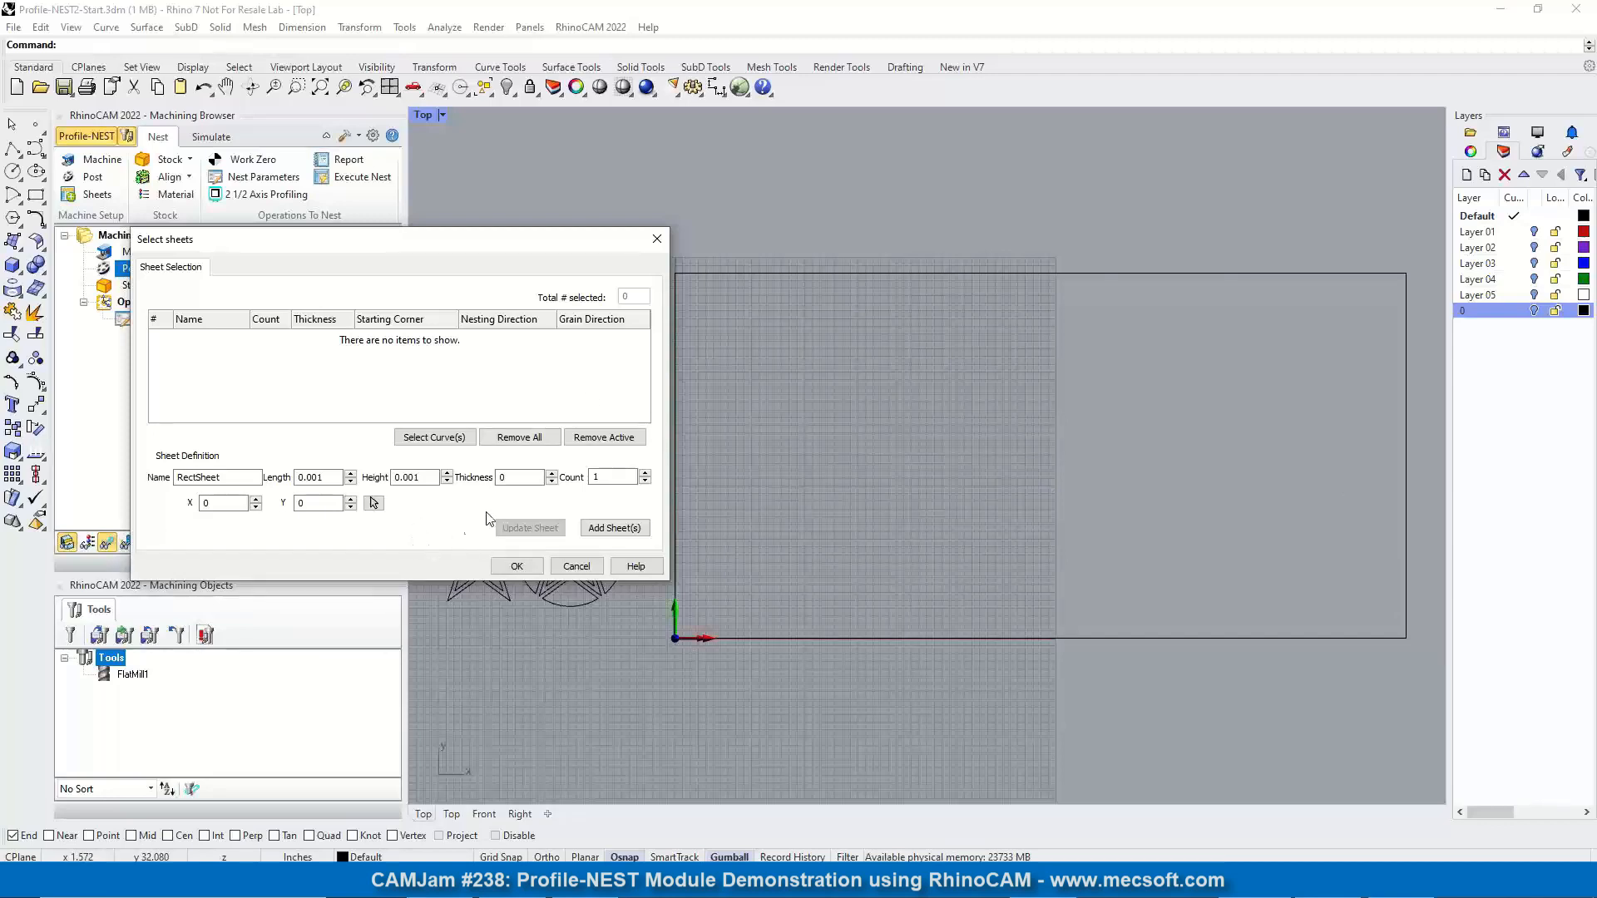
{"action": "left_click", "coordinate": [426, 480]}
{"action": "double_click", "coordinate": [427, 479]}
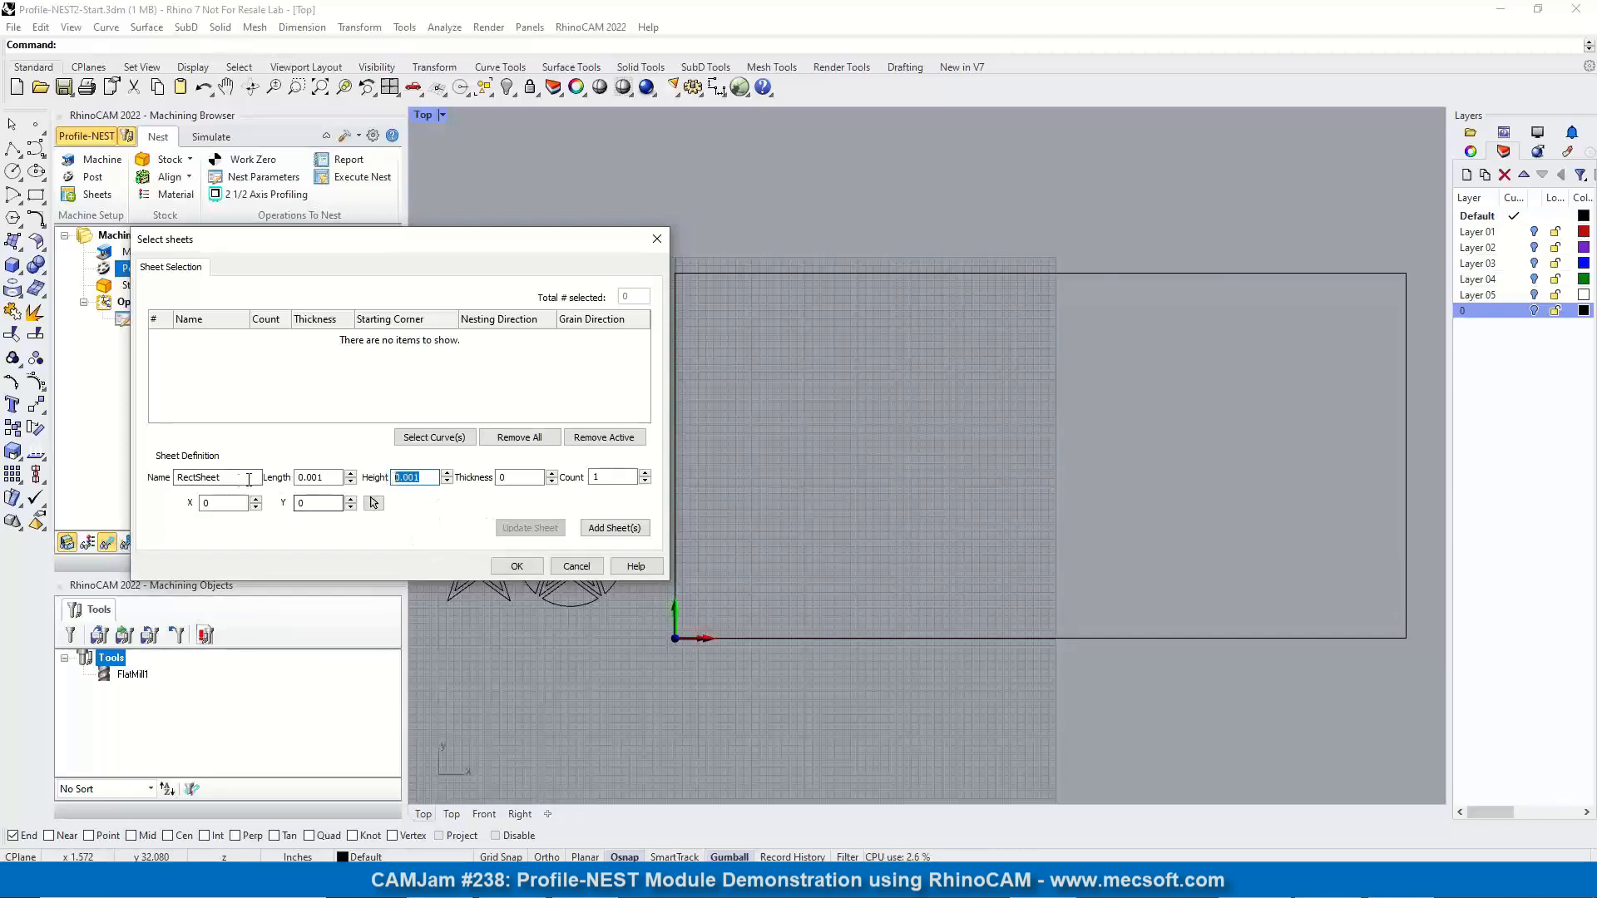
{"action": "left_click_drag", "start_coordinate": [331, 480], "coordinate": [300, 480]}
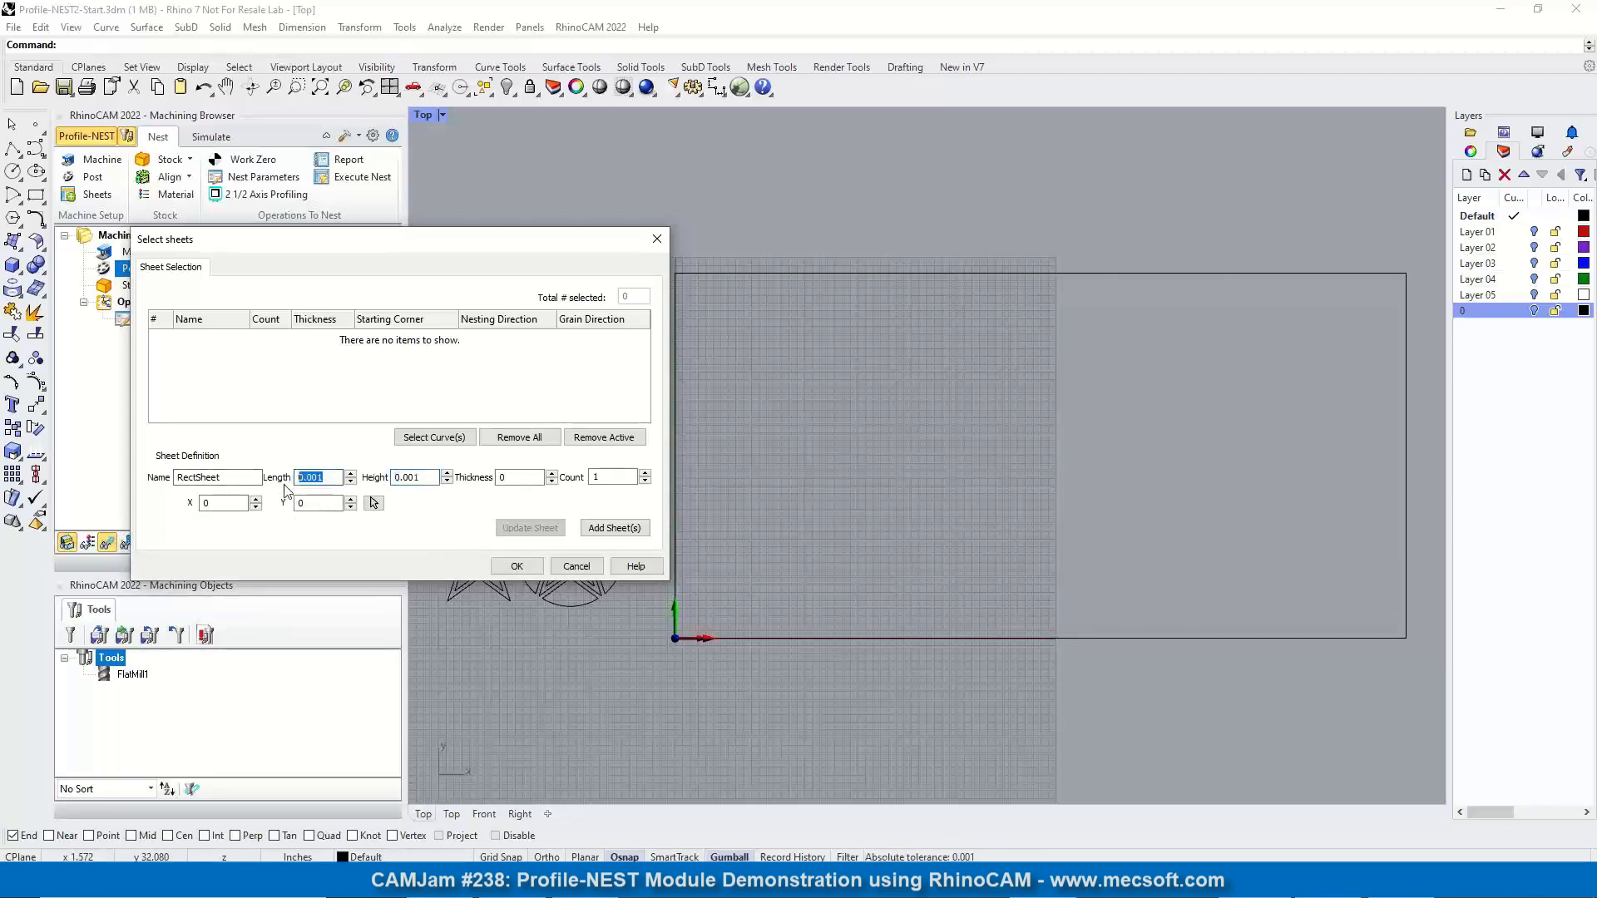
{"action": "type", "text": "96"}
{"action": "left_click_drag", "start_coordinate": [423, 478], "coordinate": [392, 478]}
{"action": "type", "text": "48"}
Set the sheet thickness to 0.25, add the sheet to the list and accept the sheet selection
{"action": "left_click_drag", "start_coordinate": [514, 475], "coordinate": [495, 478]}
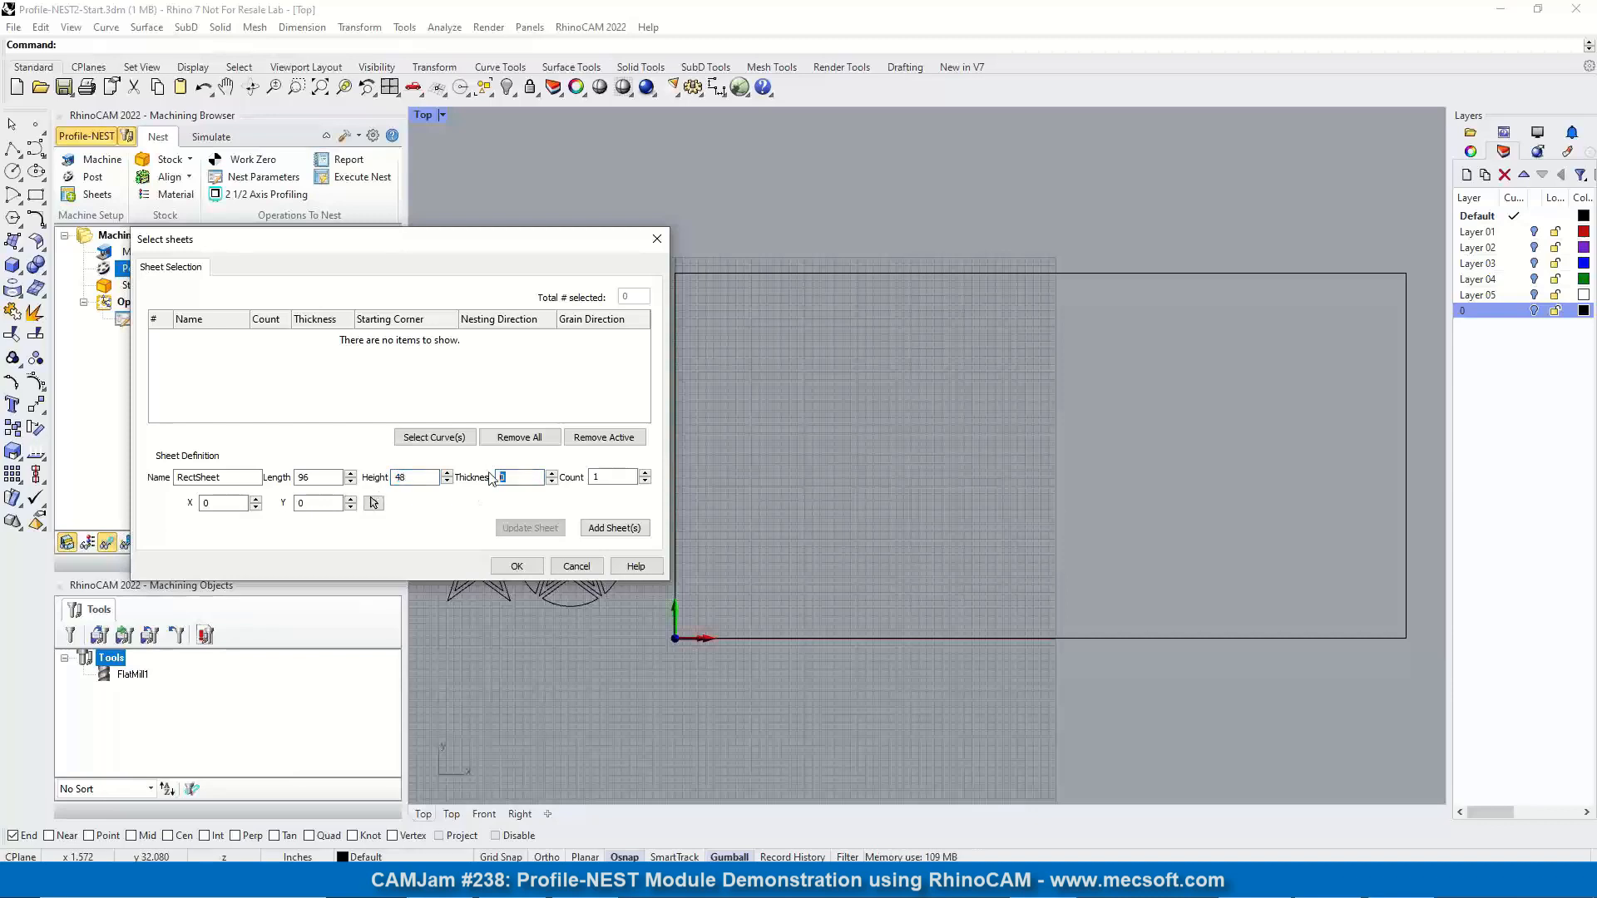
{"action": "type", "text": "0.25"}
{"action": "left_click", "coordinate": [613, 528]}
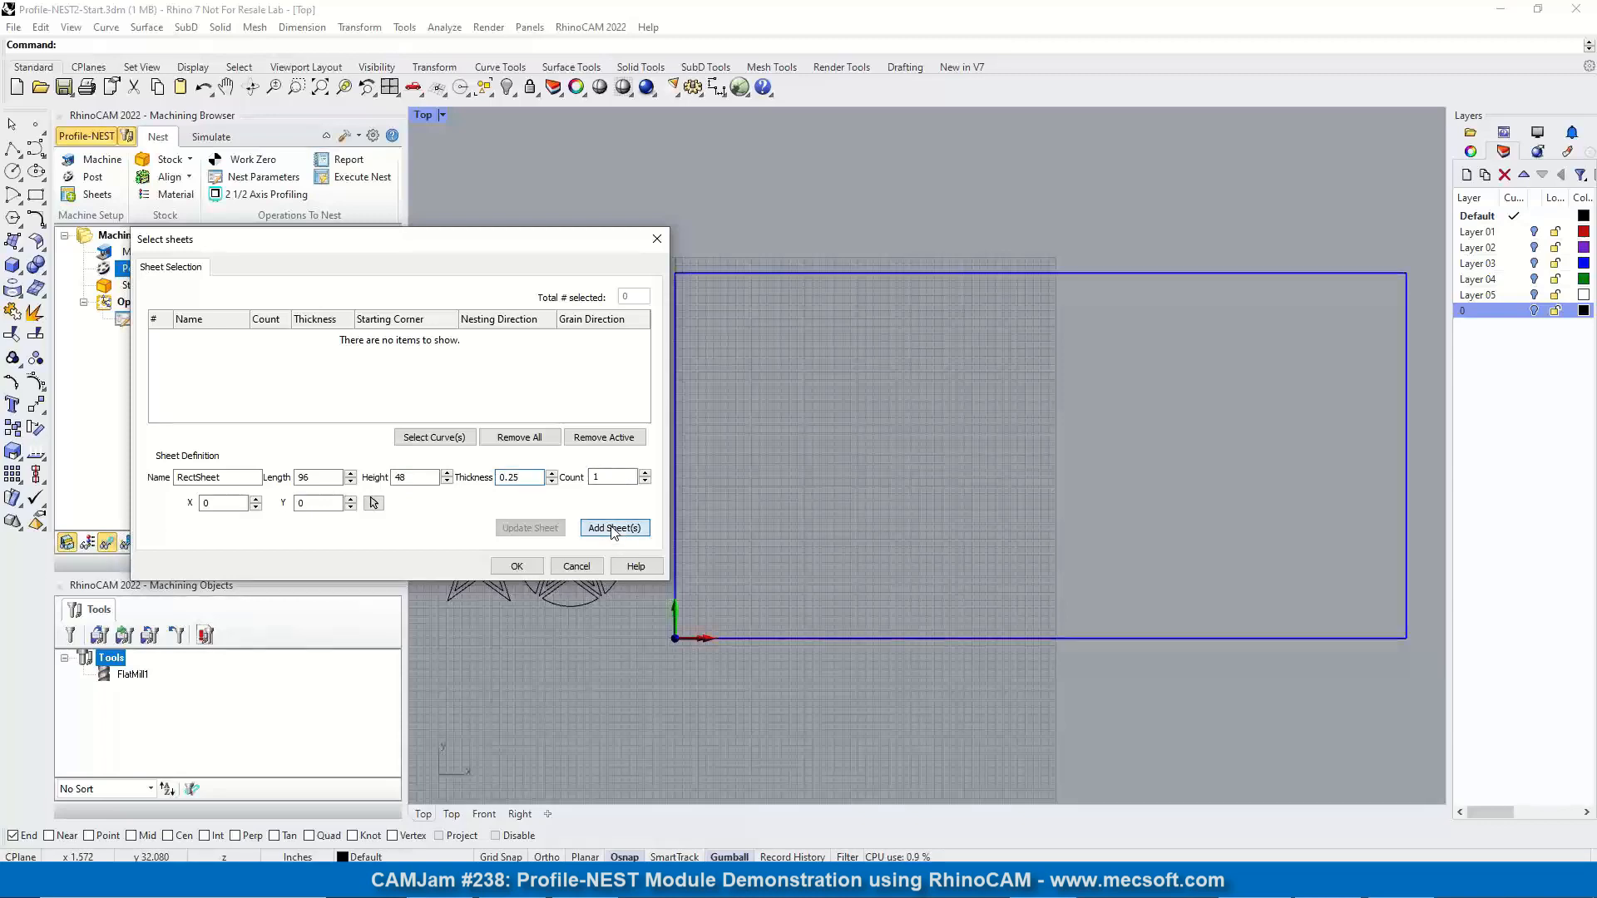
{"action": "left_click_drag", "start_coordinate": [563, 247], "coordinate": [510, 269]}
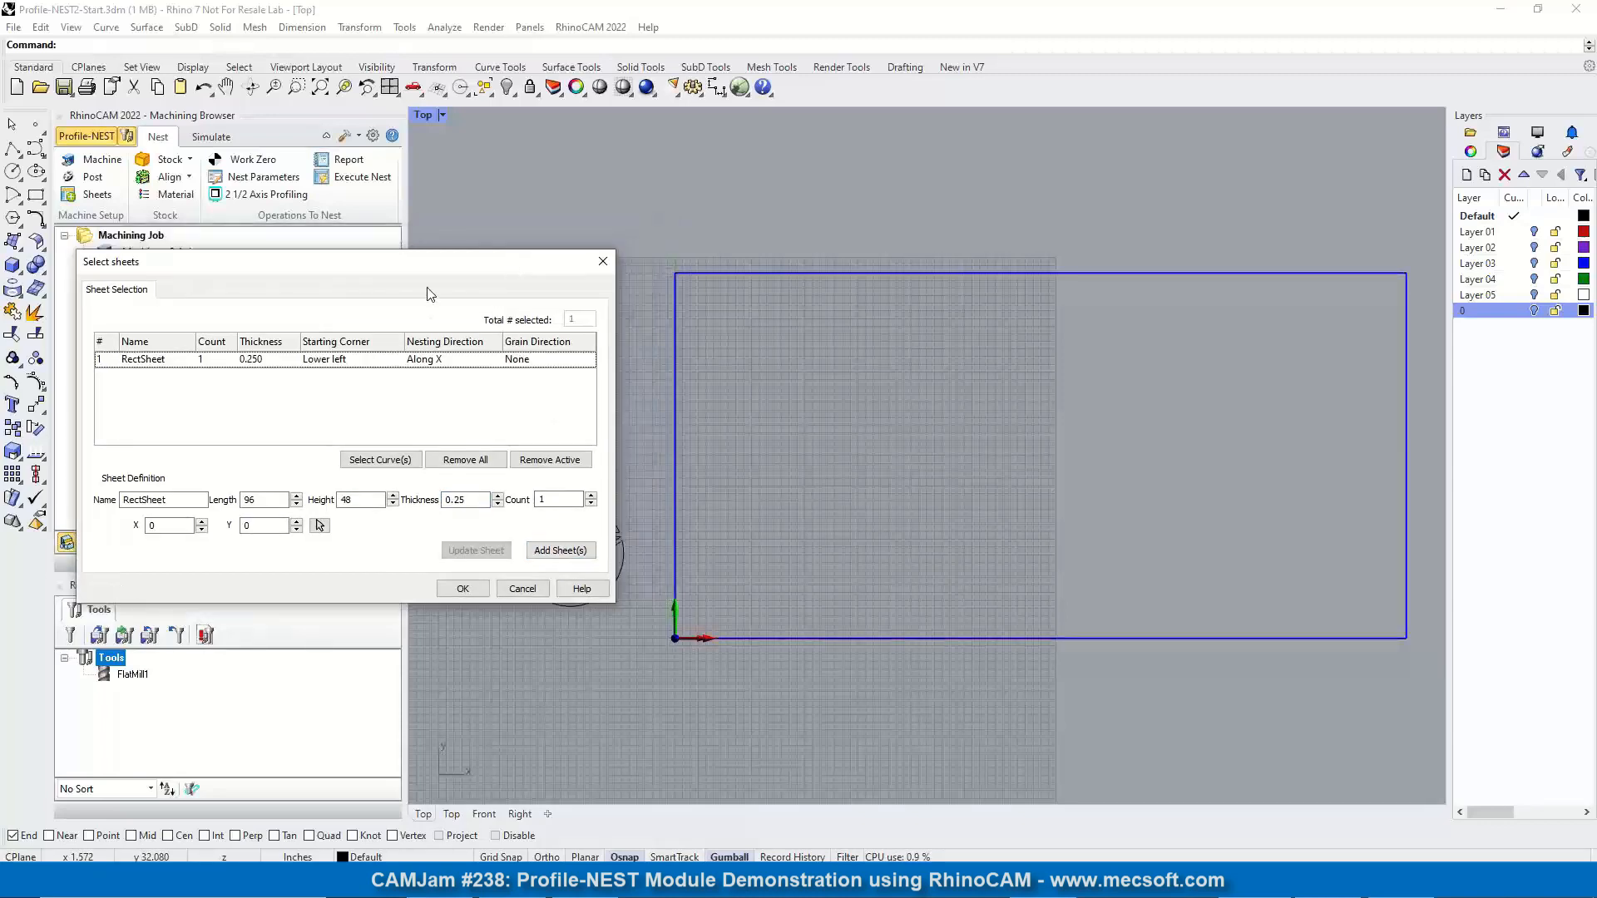
{"action": "left_click", "coordinate": [109, 360]}
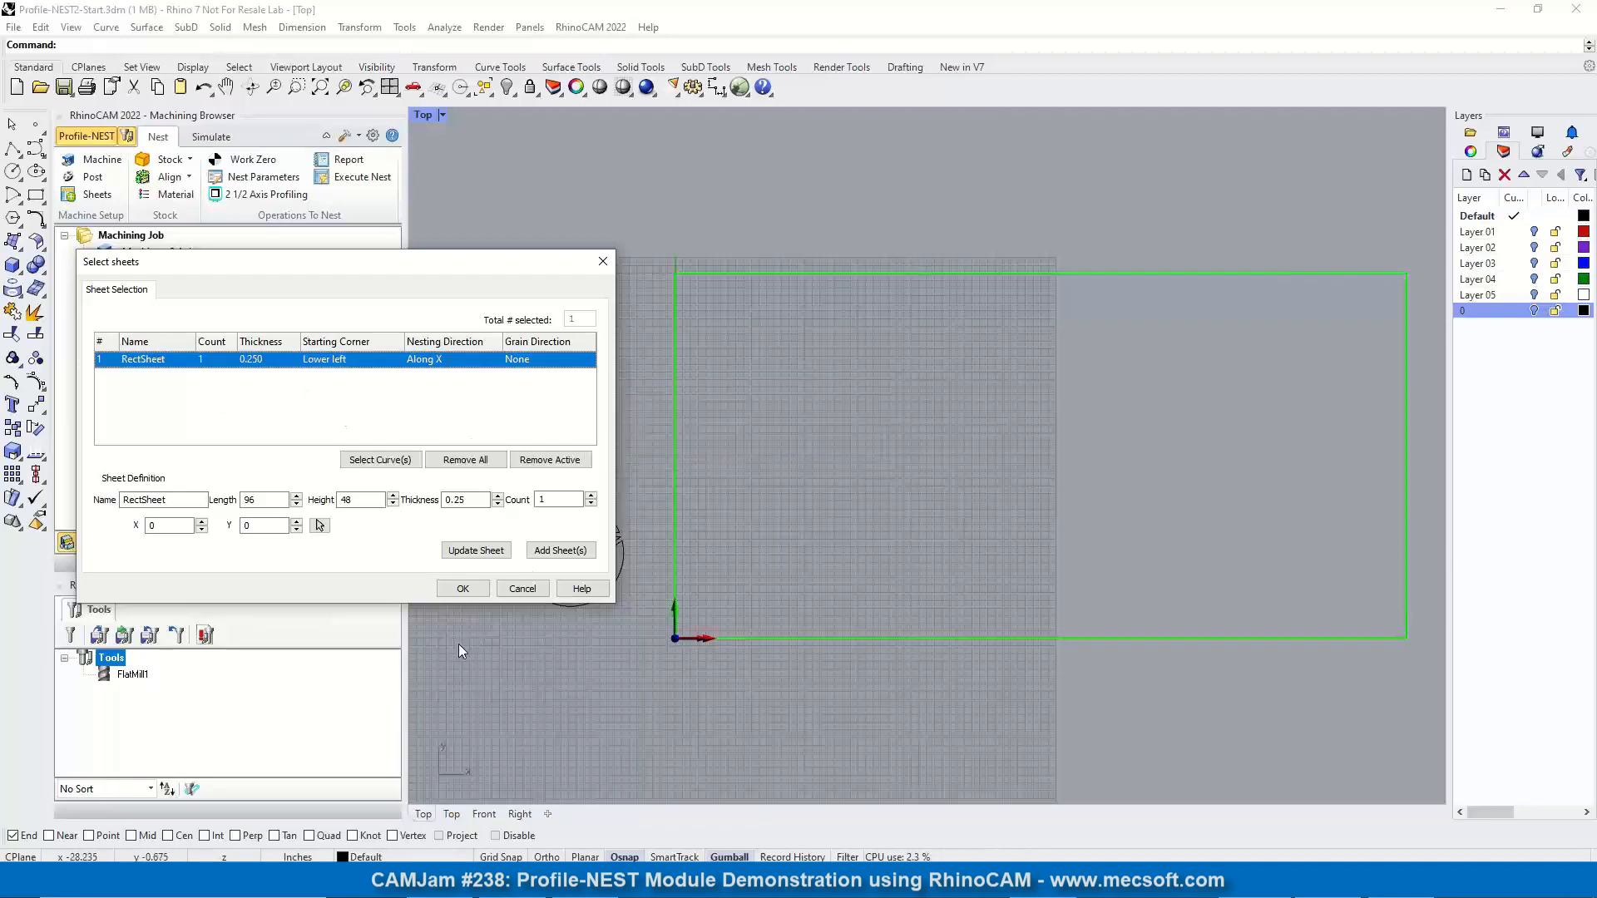
{"action": "left_click", "coordinate": [462, 588]}
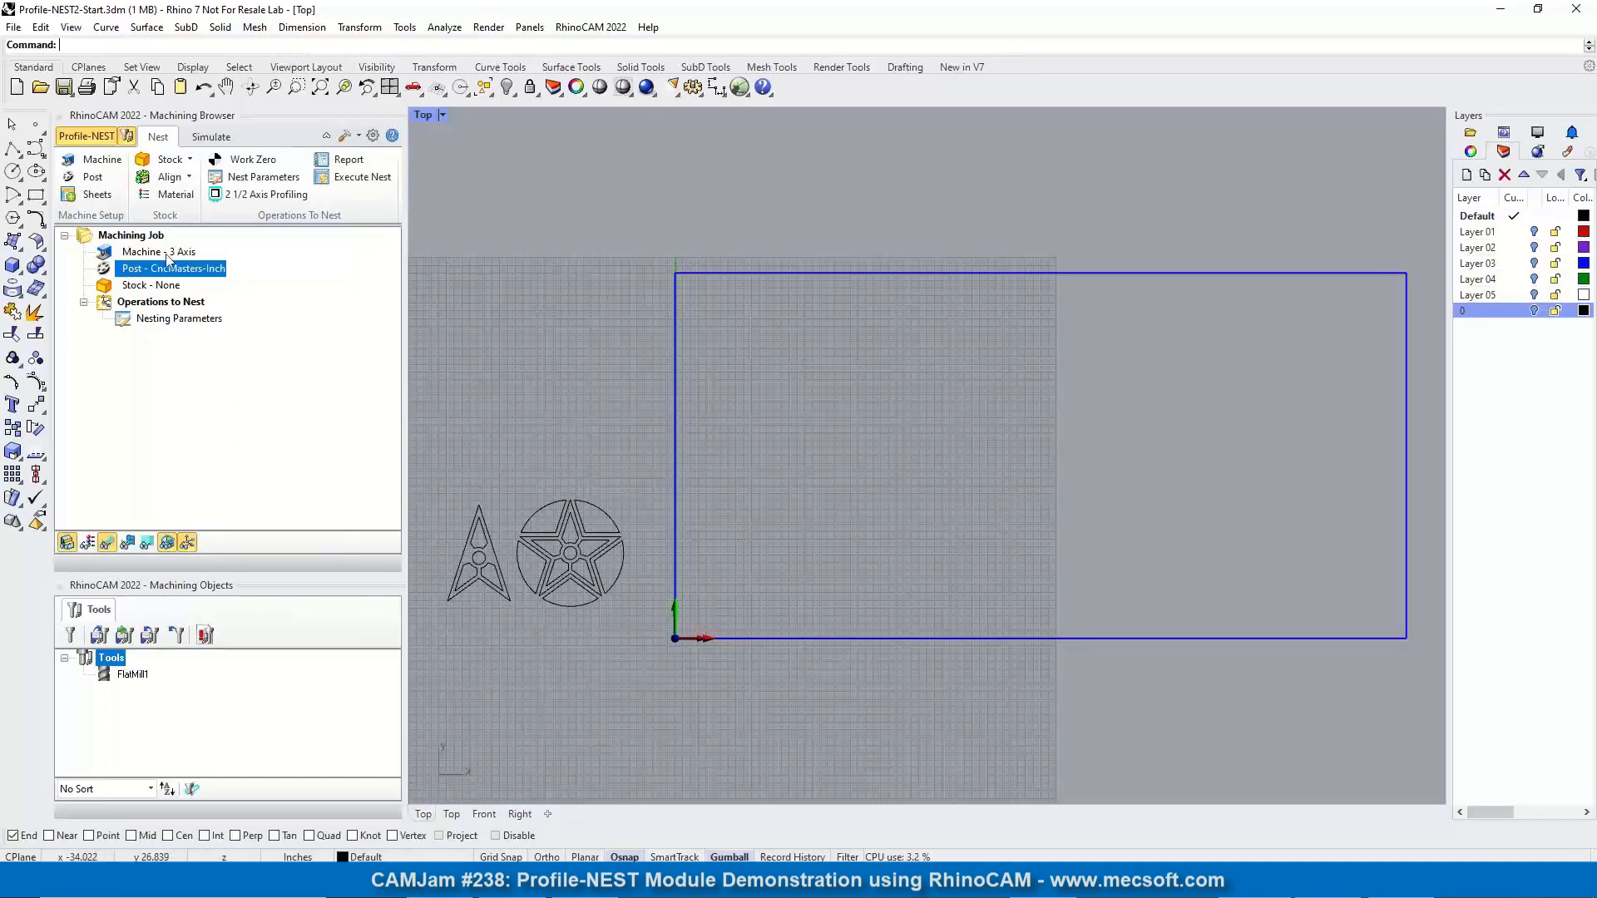
Create a box stock with length 96, width 48 and height 0.25, its corner at 0, 0, 0
{"action": "left_click", "coordinate": [191, 160]}
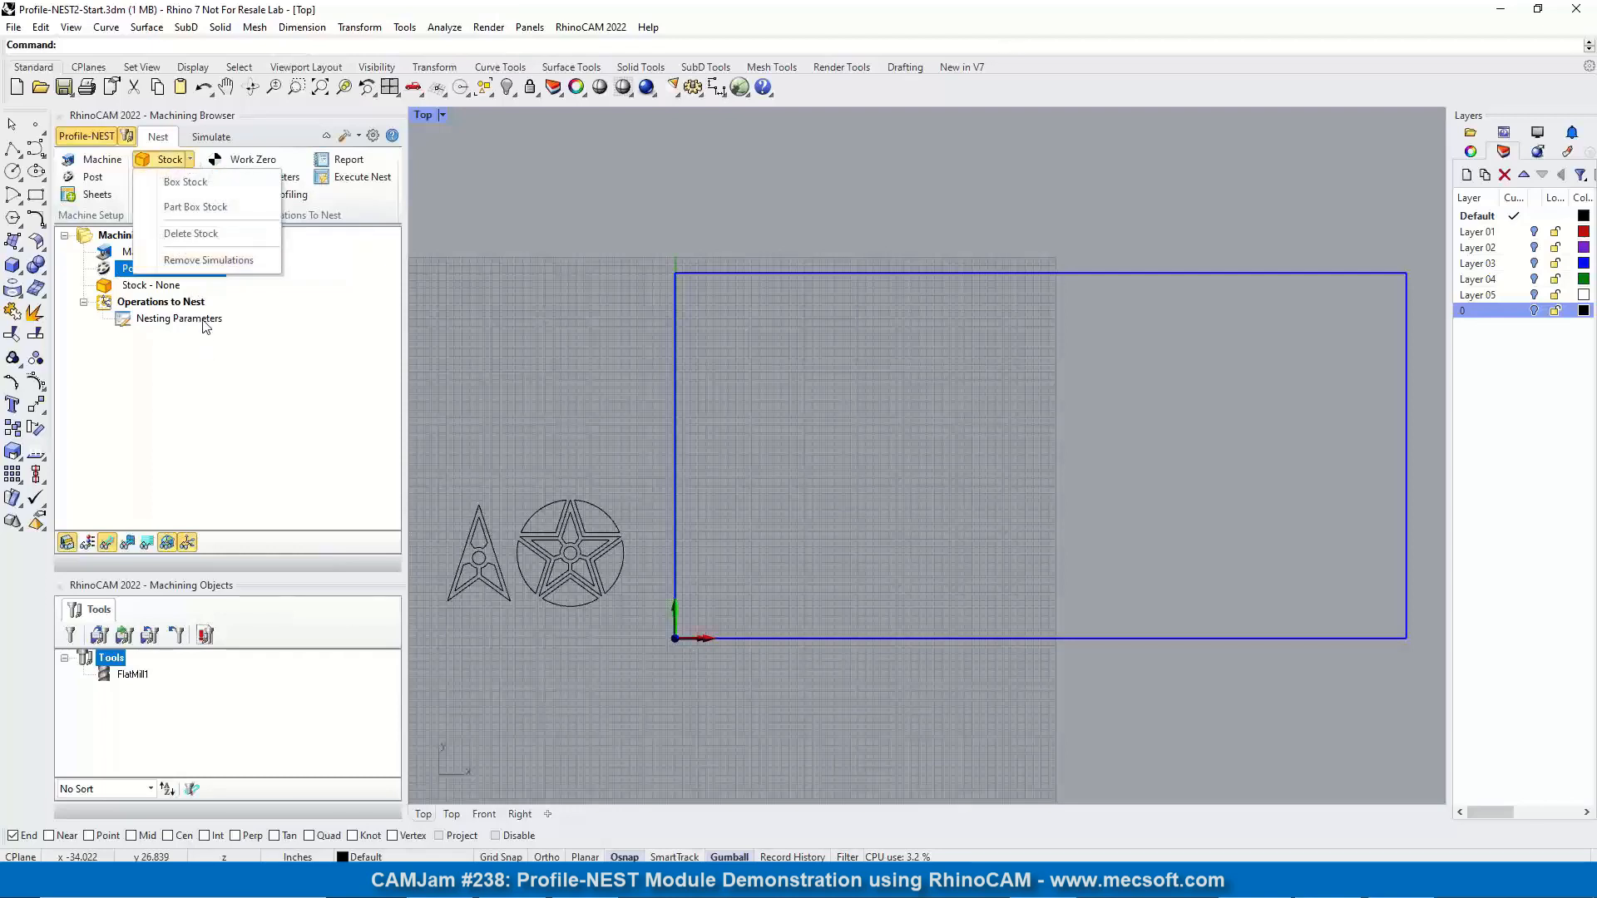
{"action": "left_click", "coordinate": [240, 185]}
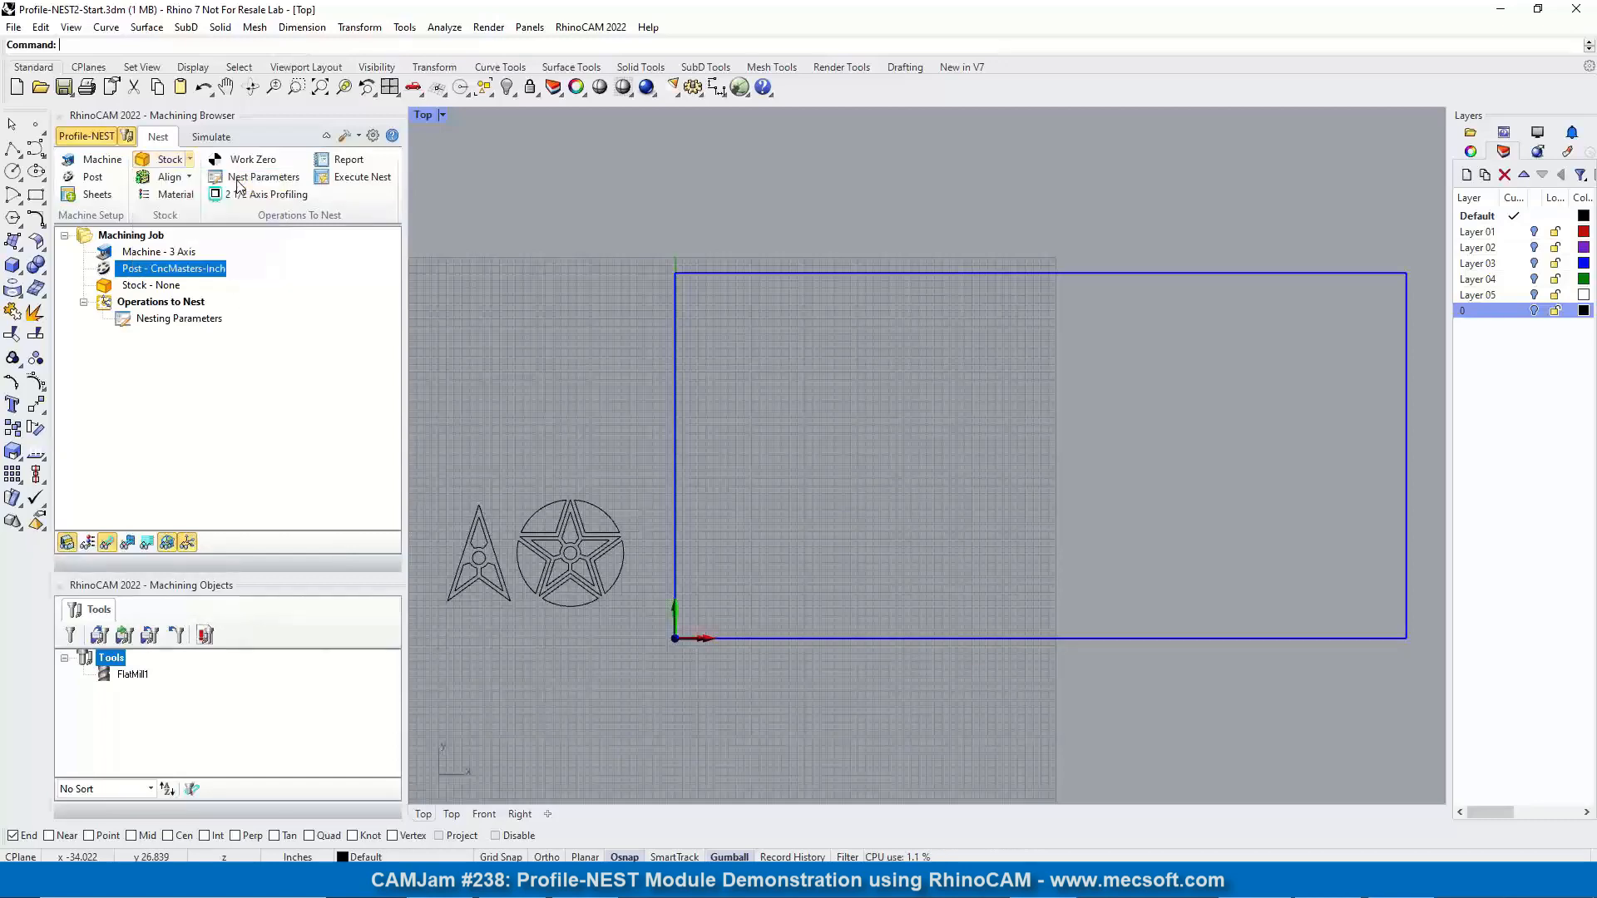
{"action": "left_click_drag", "start_coordinate": [230, 153], "coordinate": [310, 240]}
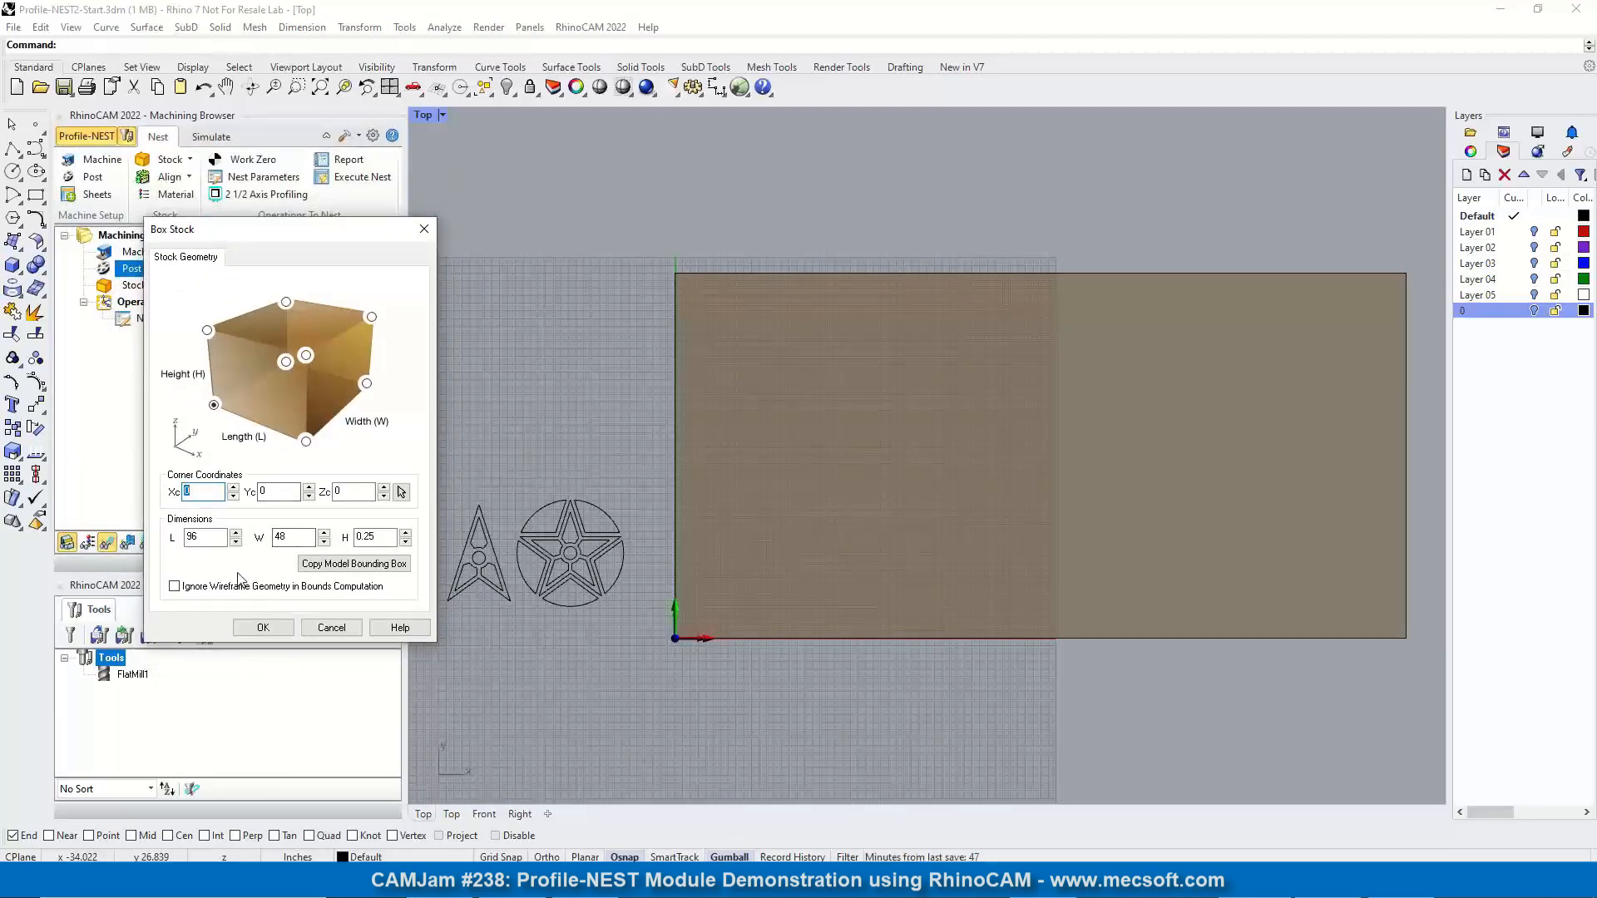
{"action": "double_click", "coordinate": [190, 537]}
{"action": "double_click", "coordinate": [283, 537]}
{"action": "left_click_drag", "start_coordinate": [382, 538], "coordinate": [353, 539]}
{"action": "left_click", "coordinate": [278, 629]}
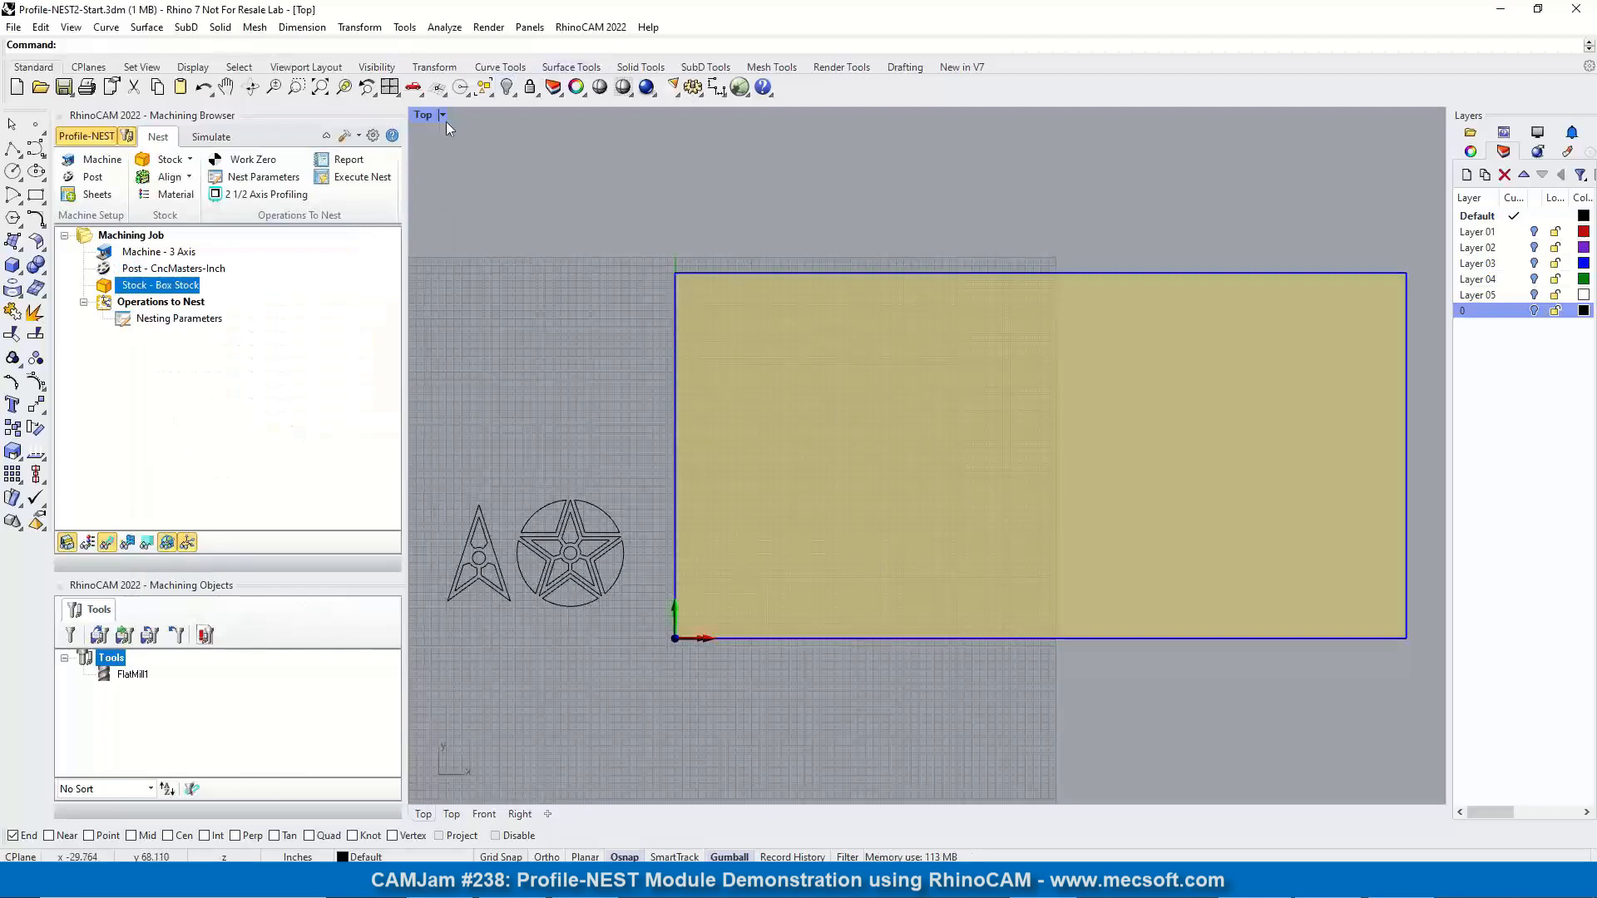
Examine the part profiles and the box stock's corner at the origin in a perspective view
{"action": "left_click", "coordinate": [416, 91]}
{"action": "left_click", "coordinate": [441, 164]}
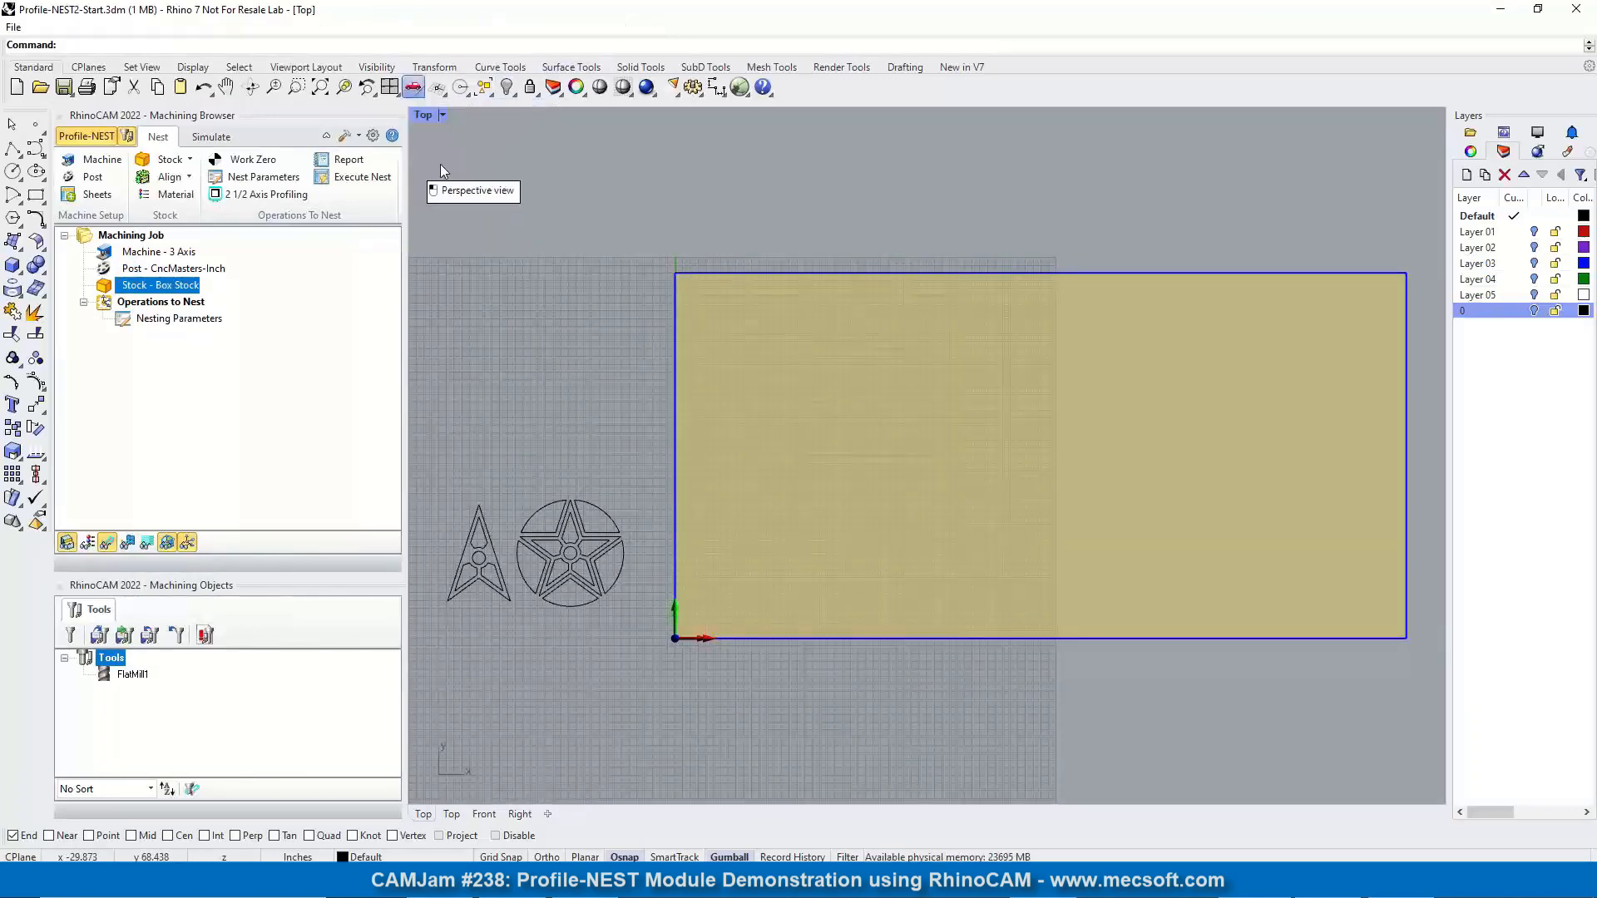
{"action": "scroll", "coordinate": [478, 432], "scroll_direction": "up", "scroll_amount": 6}
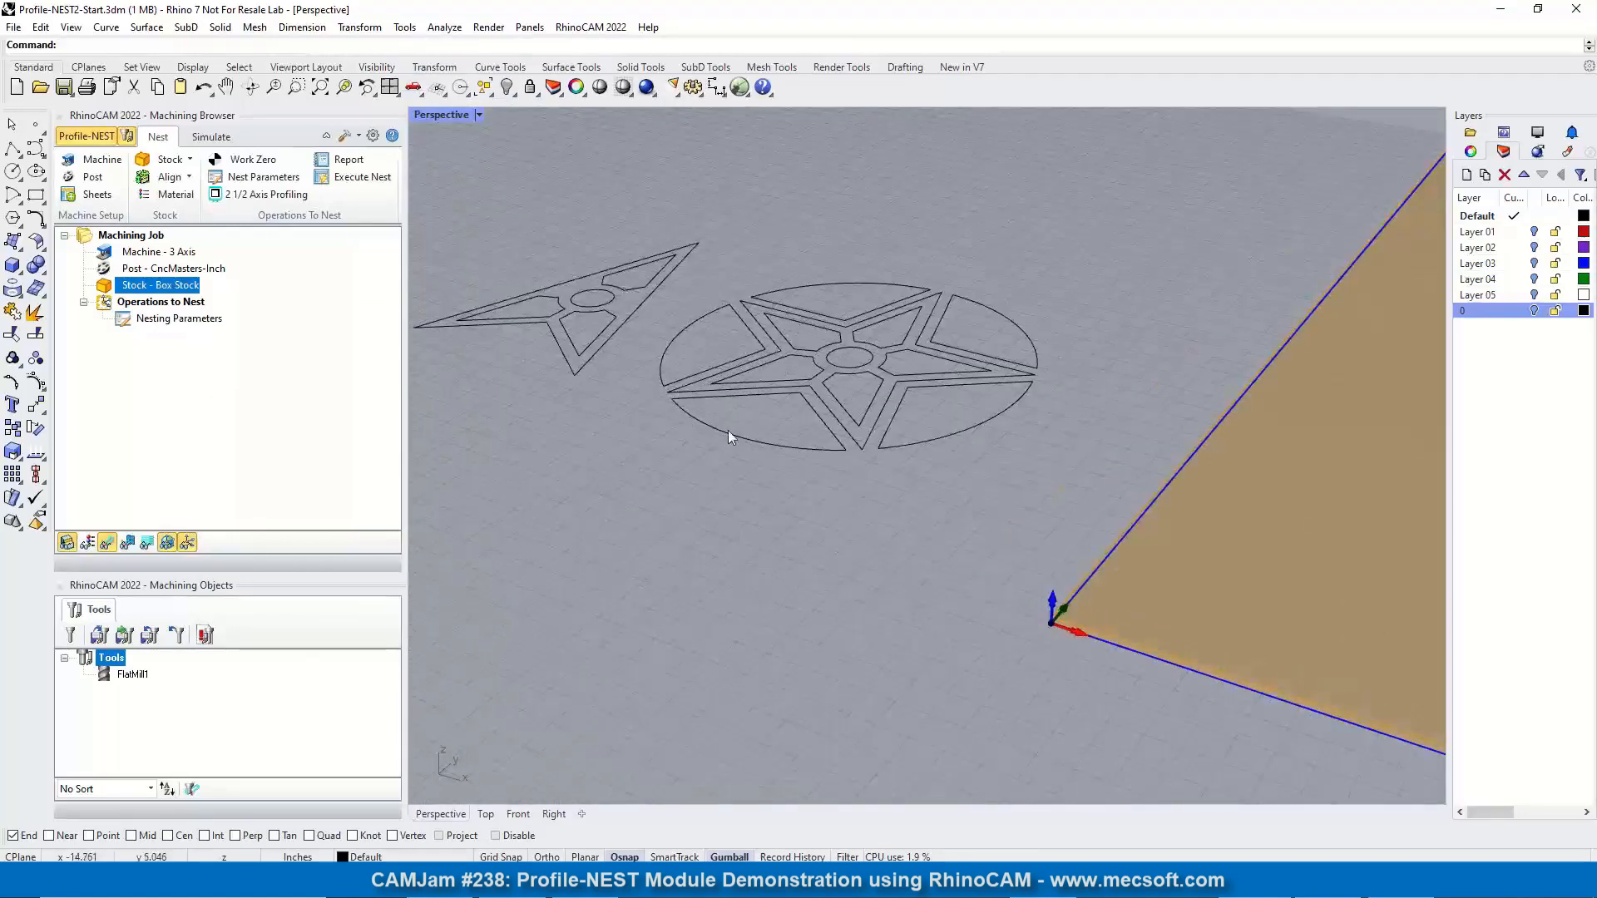
{"action": "scroll", "coordinate": [596, 282], "scroll_direction": "down", "scroll_amount": 4}
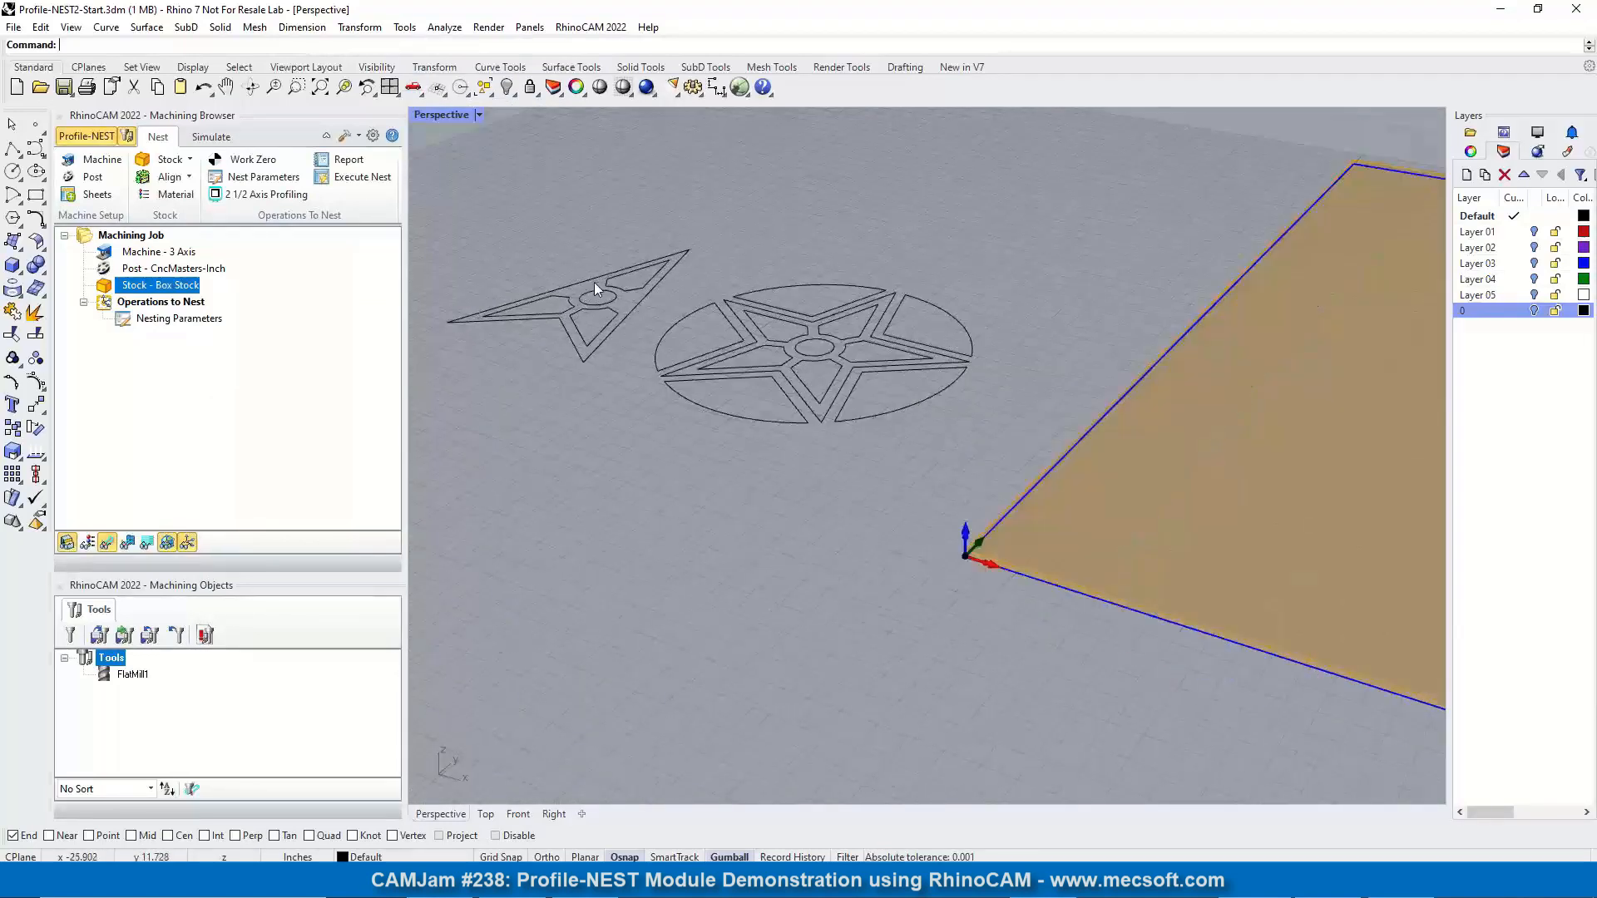
{"action": "scroll", "coordinate": [932, 470], "scroll_direction": "up", "scroll_amount": 6}
{"action": "right_click_drag", "start_coordinate": [901, 562], "coordinate": [687, 346]}
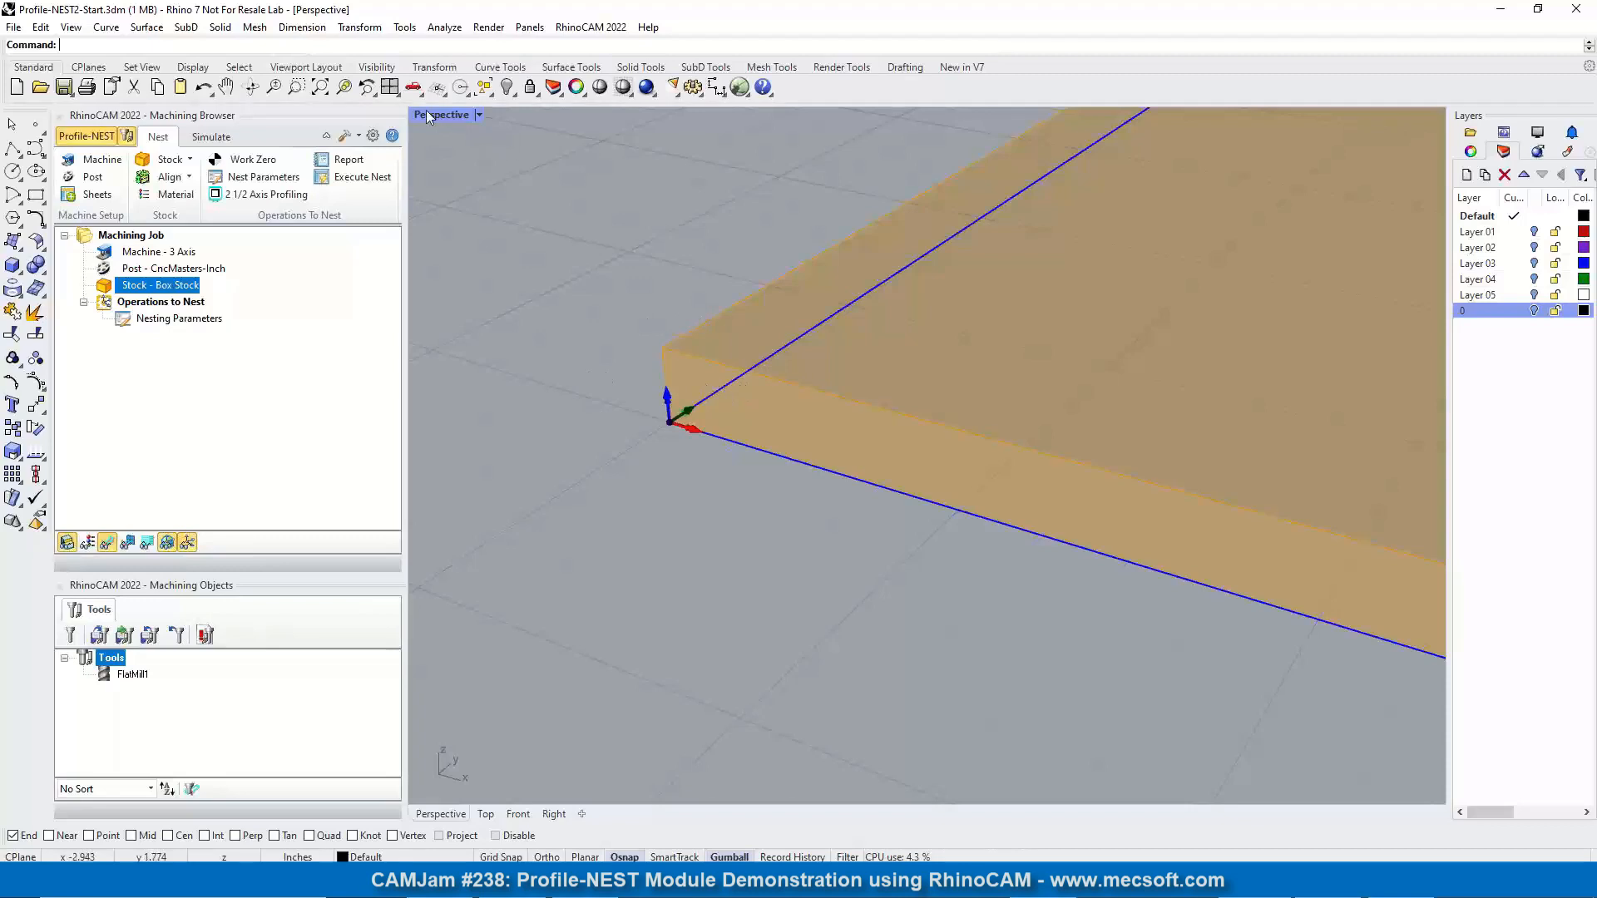
Show all parts and the stock in the top view and examine the stock alignment options without applying them
{"action": "left_click", "coordinate": [413, 86]}
{"action": "left_click", "coordinate": [460, 139]}
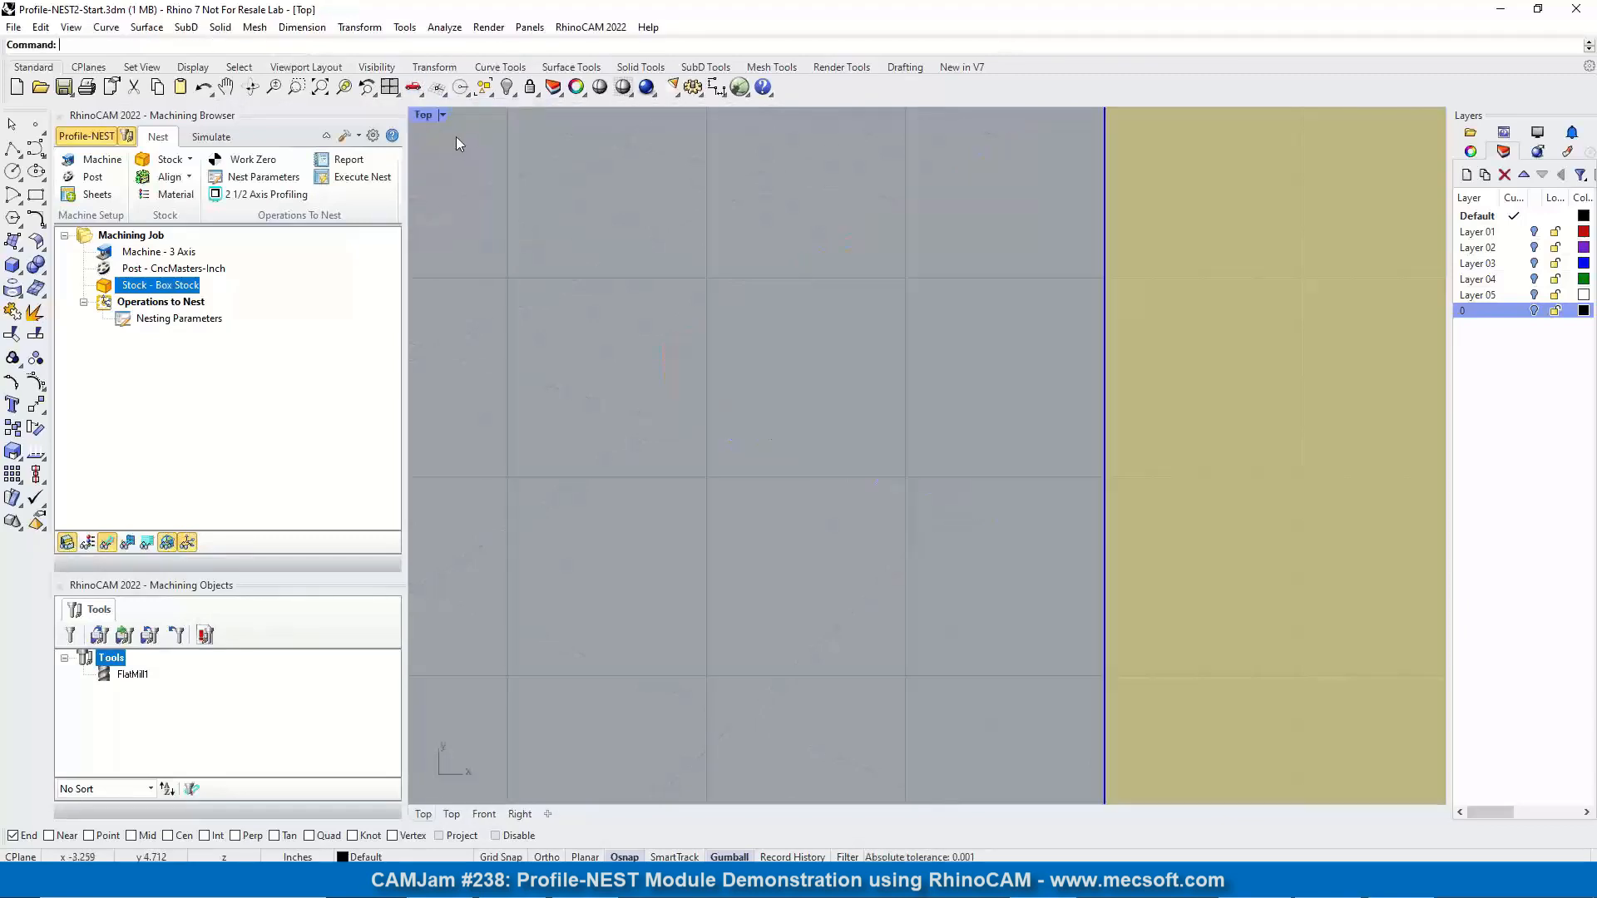
{"action": "left_click", "coordinate": [319, 87]}
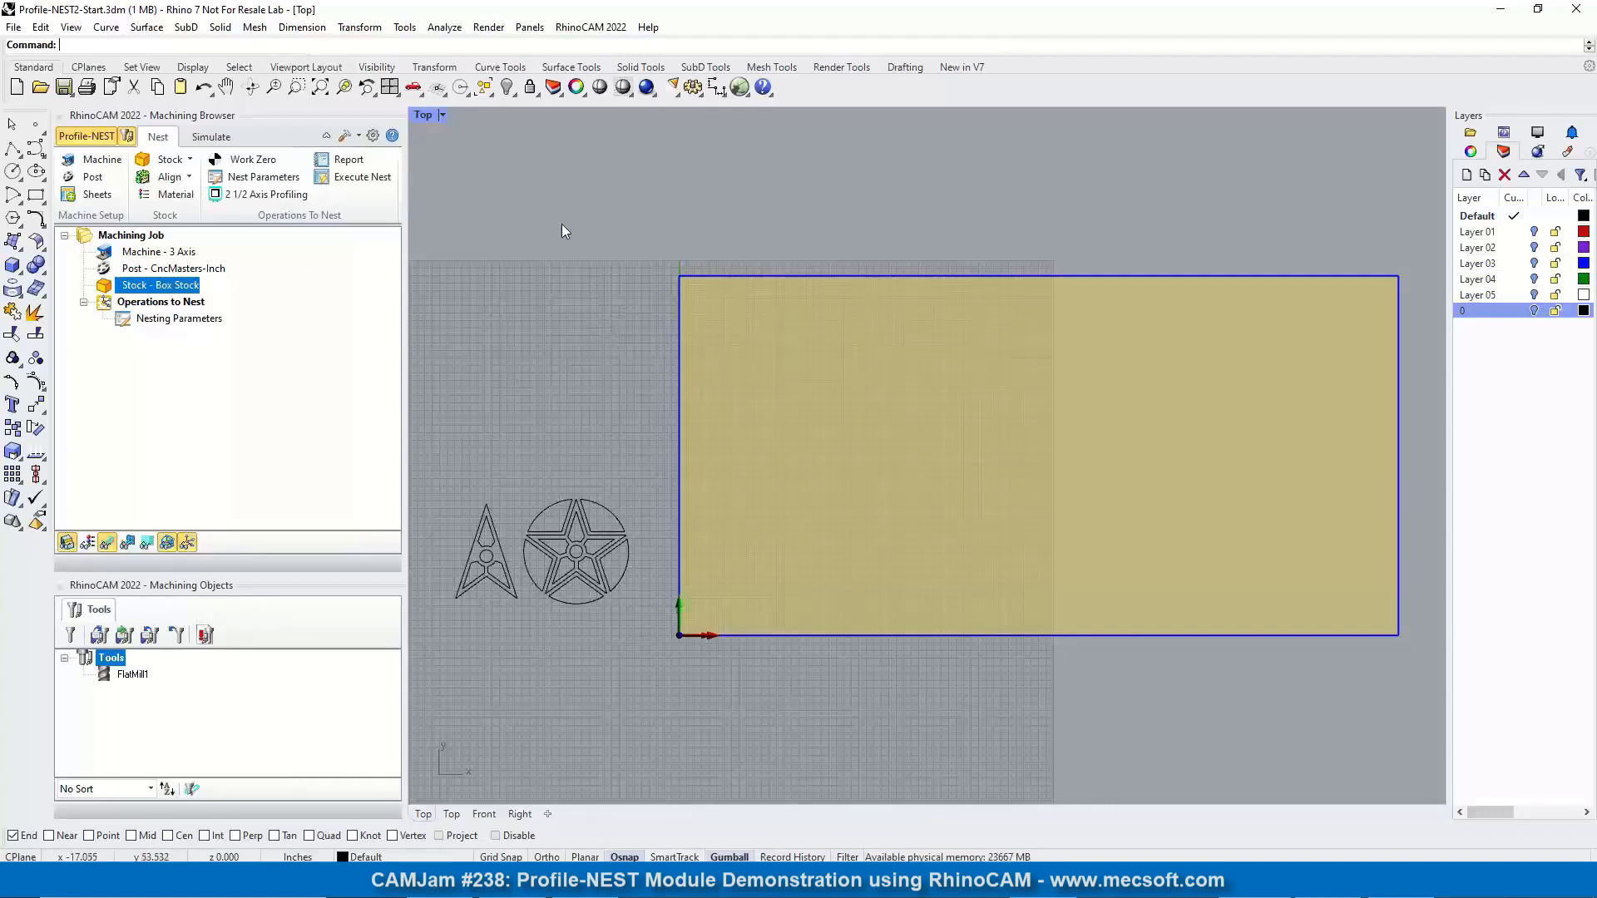
{"action": "left_click", "coordinate": [188, 184]}
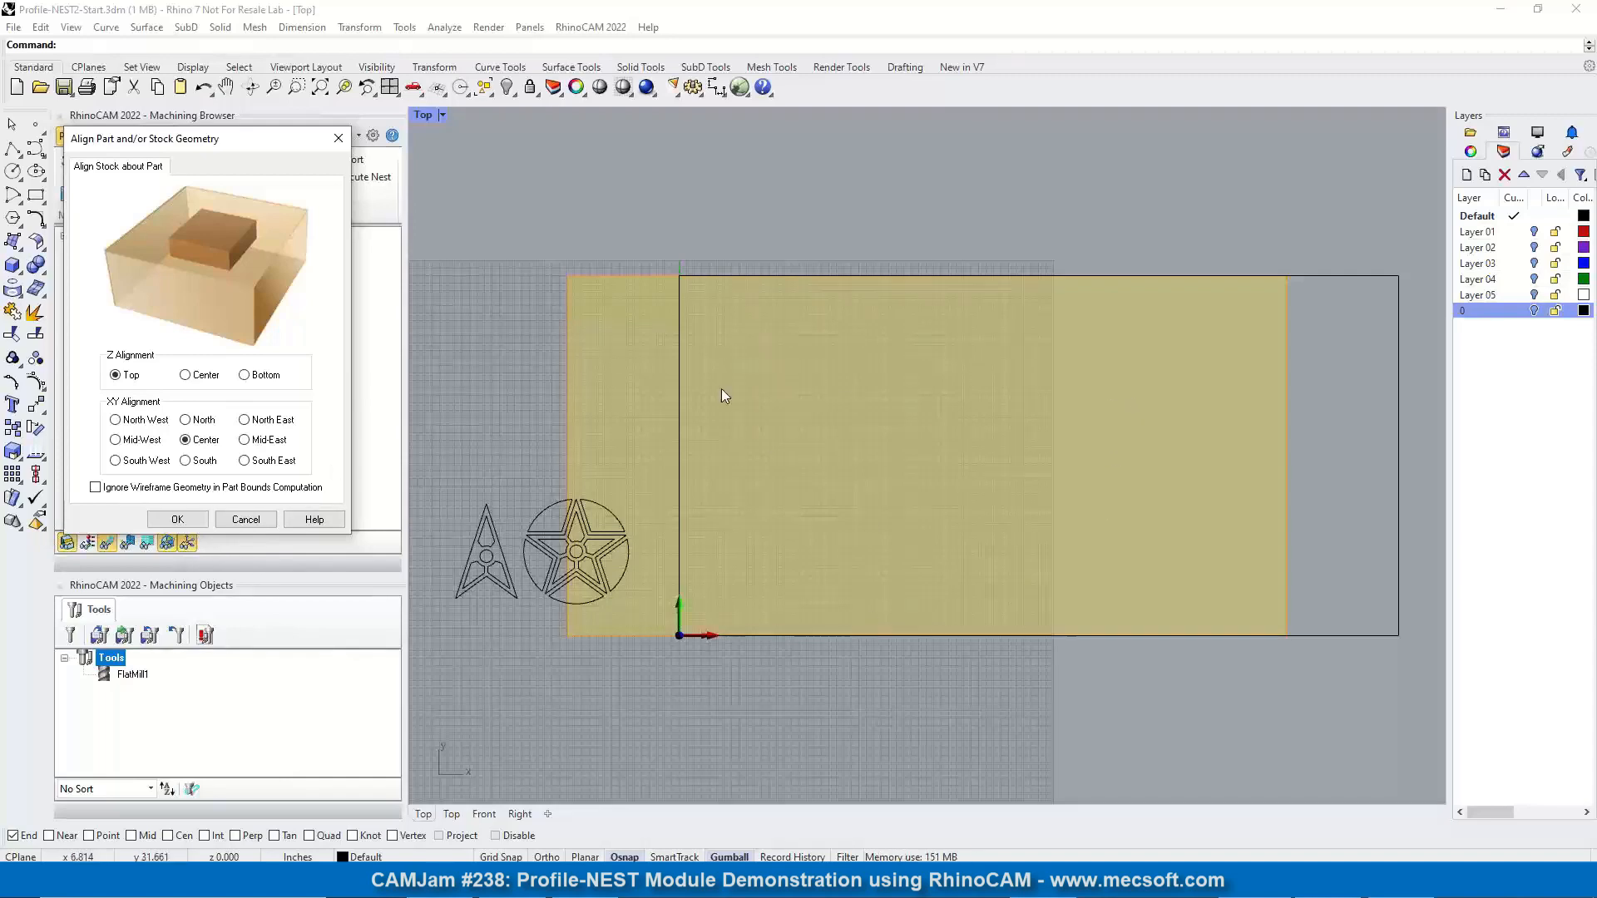
{"action": "left_click", "coordinate": [250, 521]}
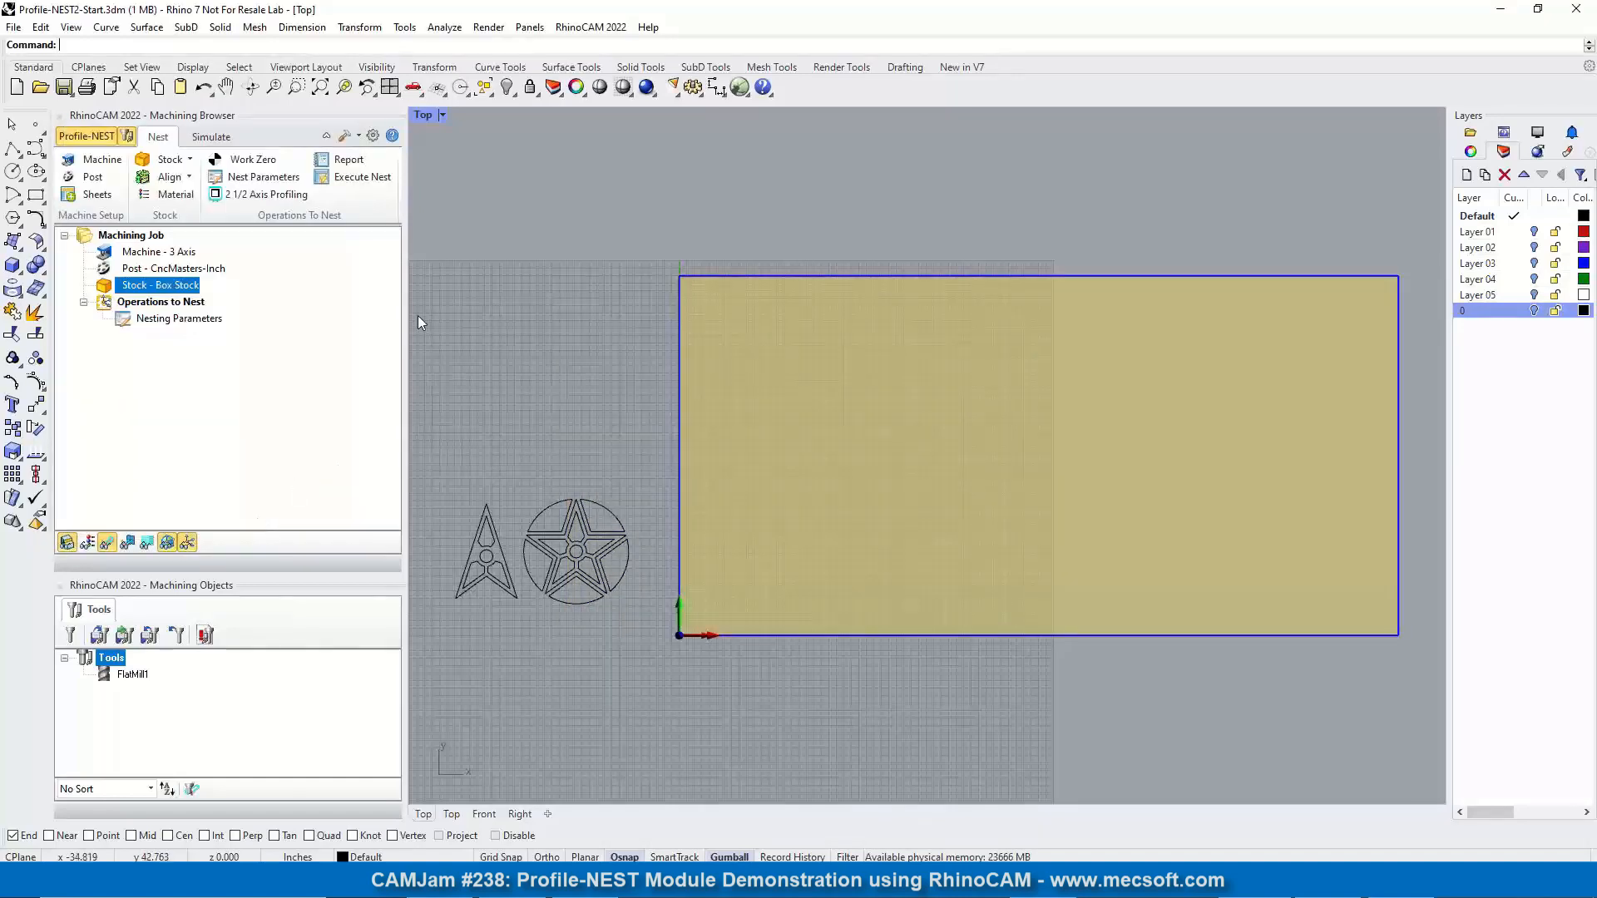
Set the stock material to WOOD from the FeedsSpeedsDataINCH.xml material file
{"action": "left_click", "coordinate": [171, 196]}
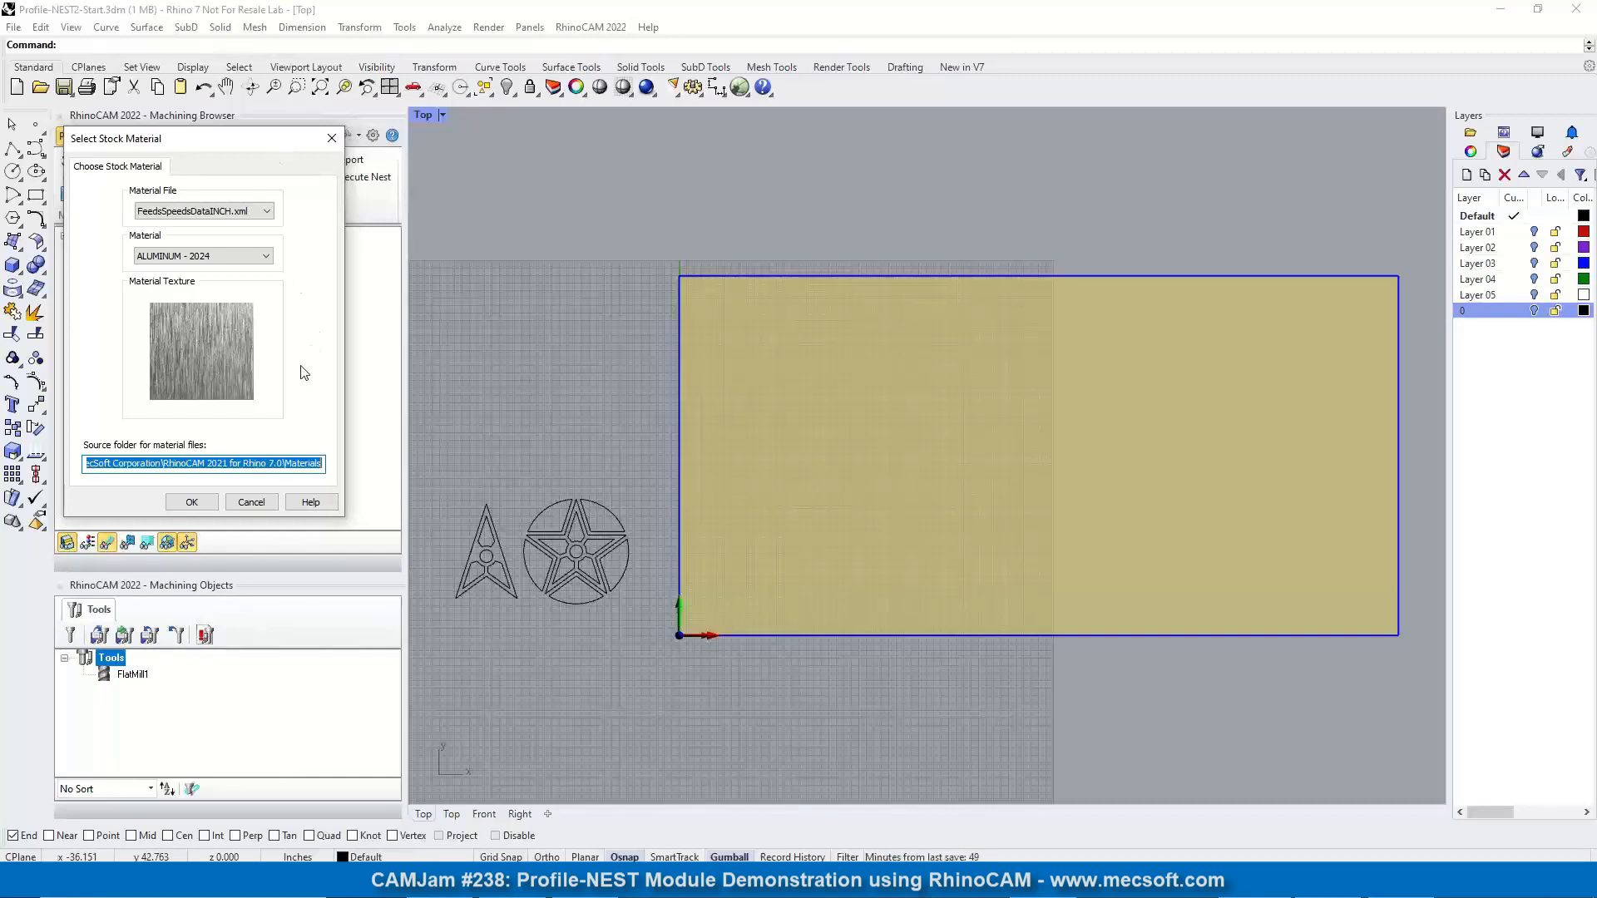
{"action": "left_click", "coordinate": [266, 257]}
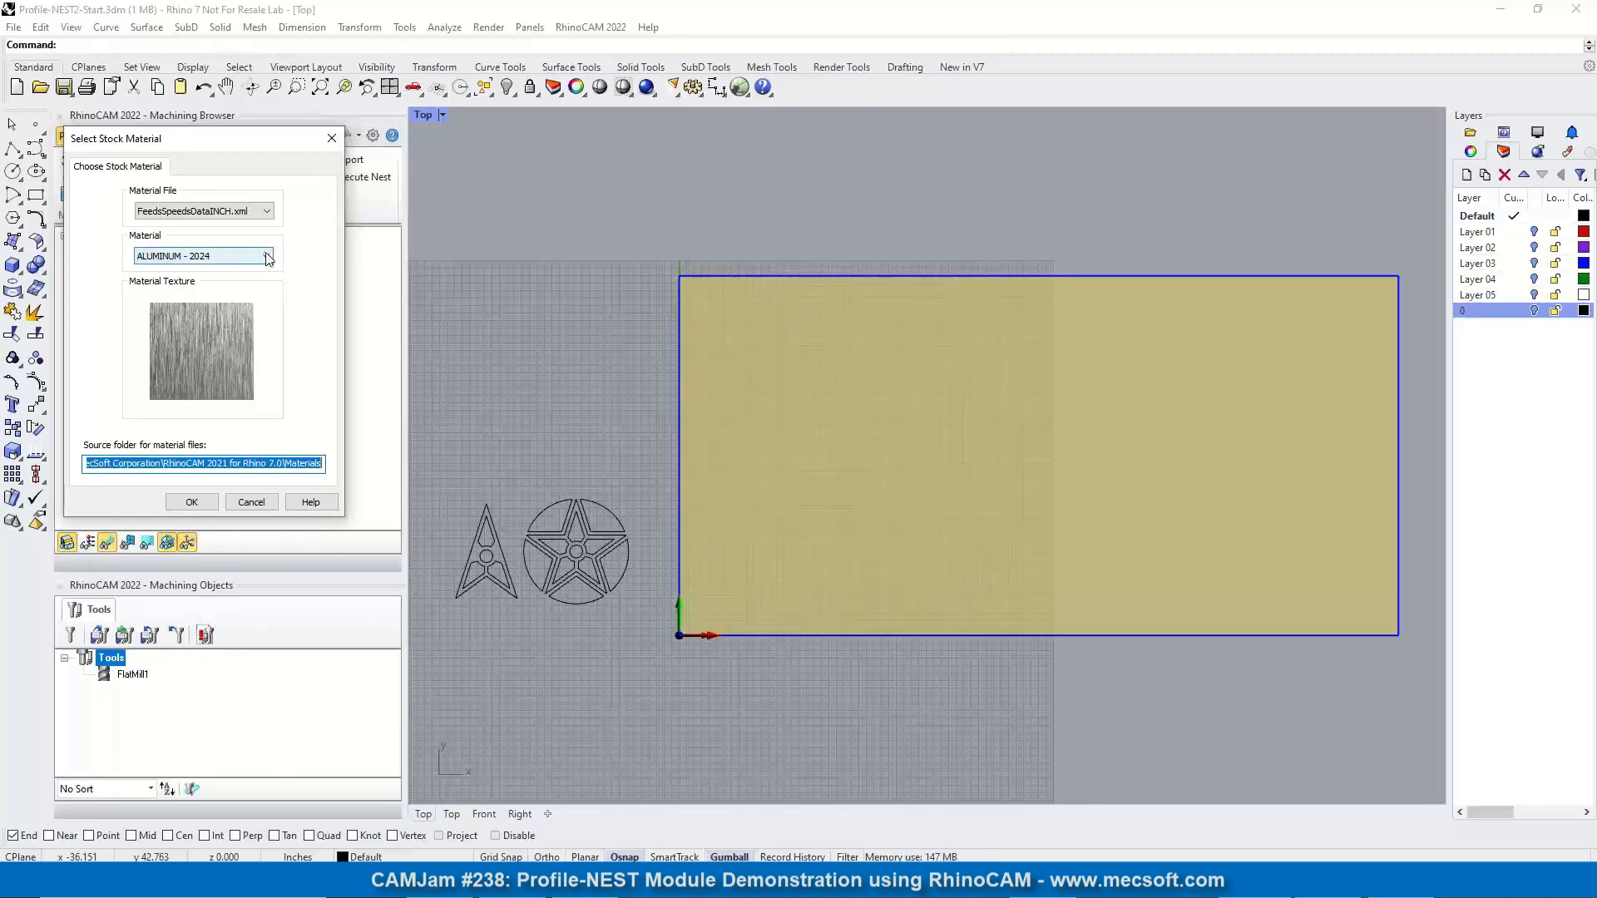
{"action": "left_click_drag", "start_coordinate": [270, 316], "coordinate": [270, 422]}
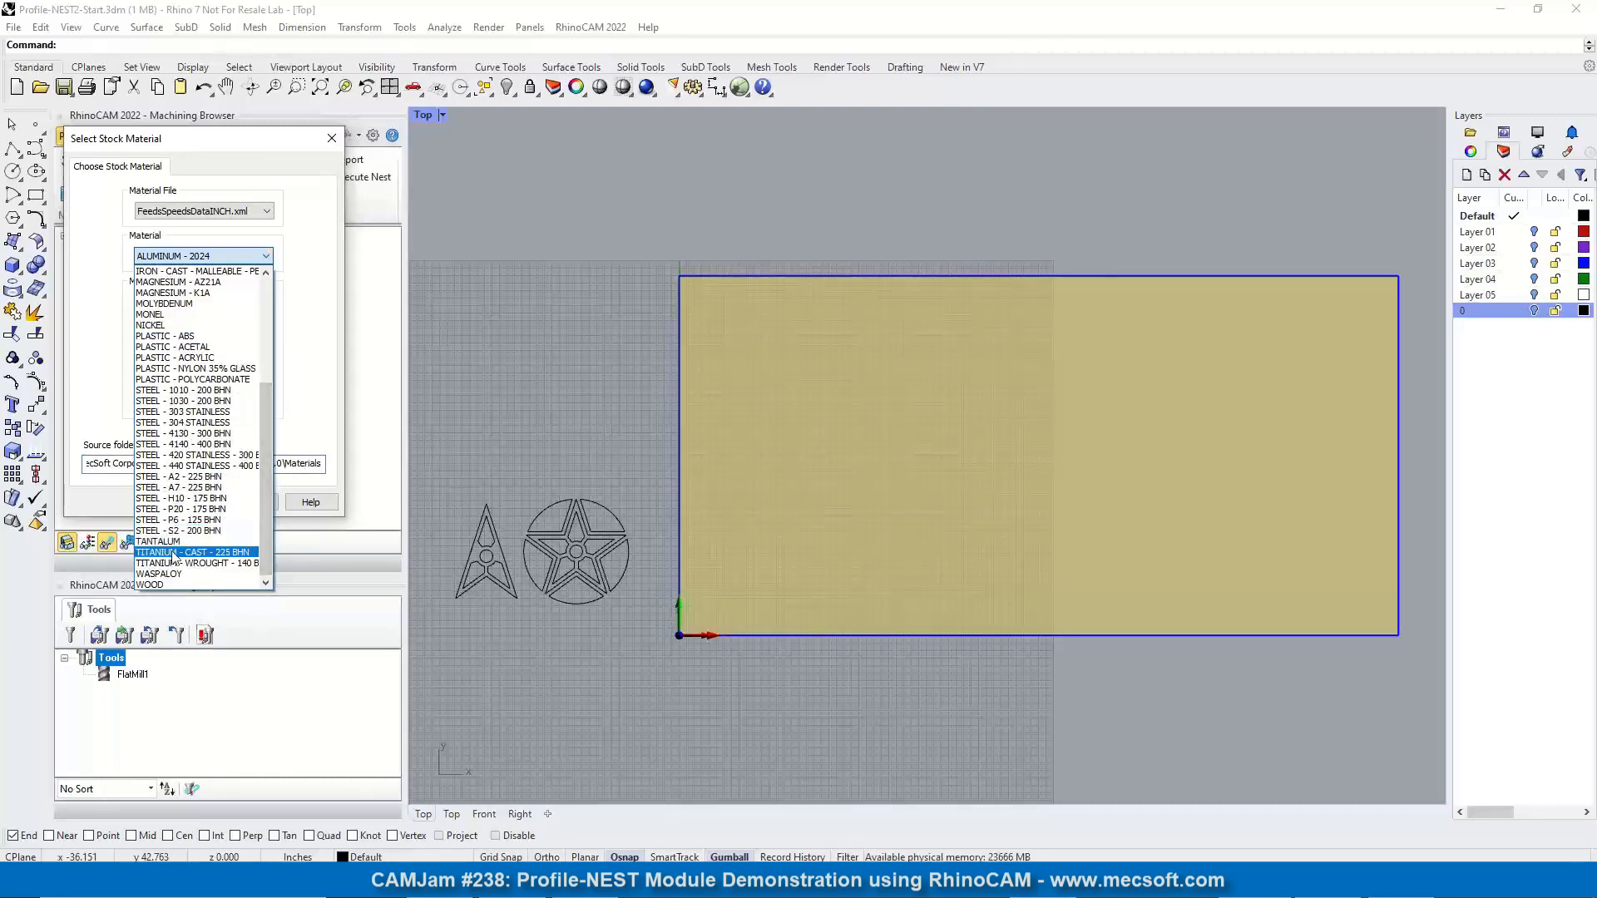
{"action": "left_click", "coordinate": [176, 586]}
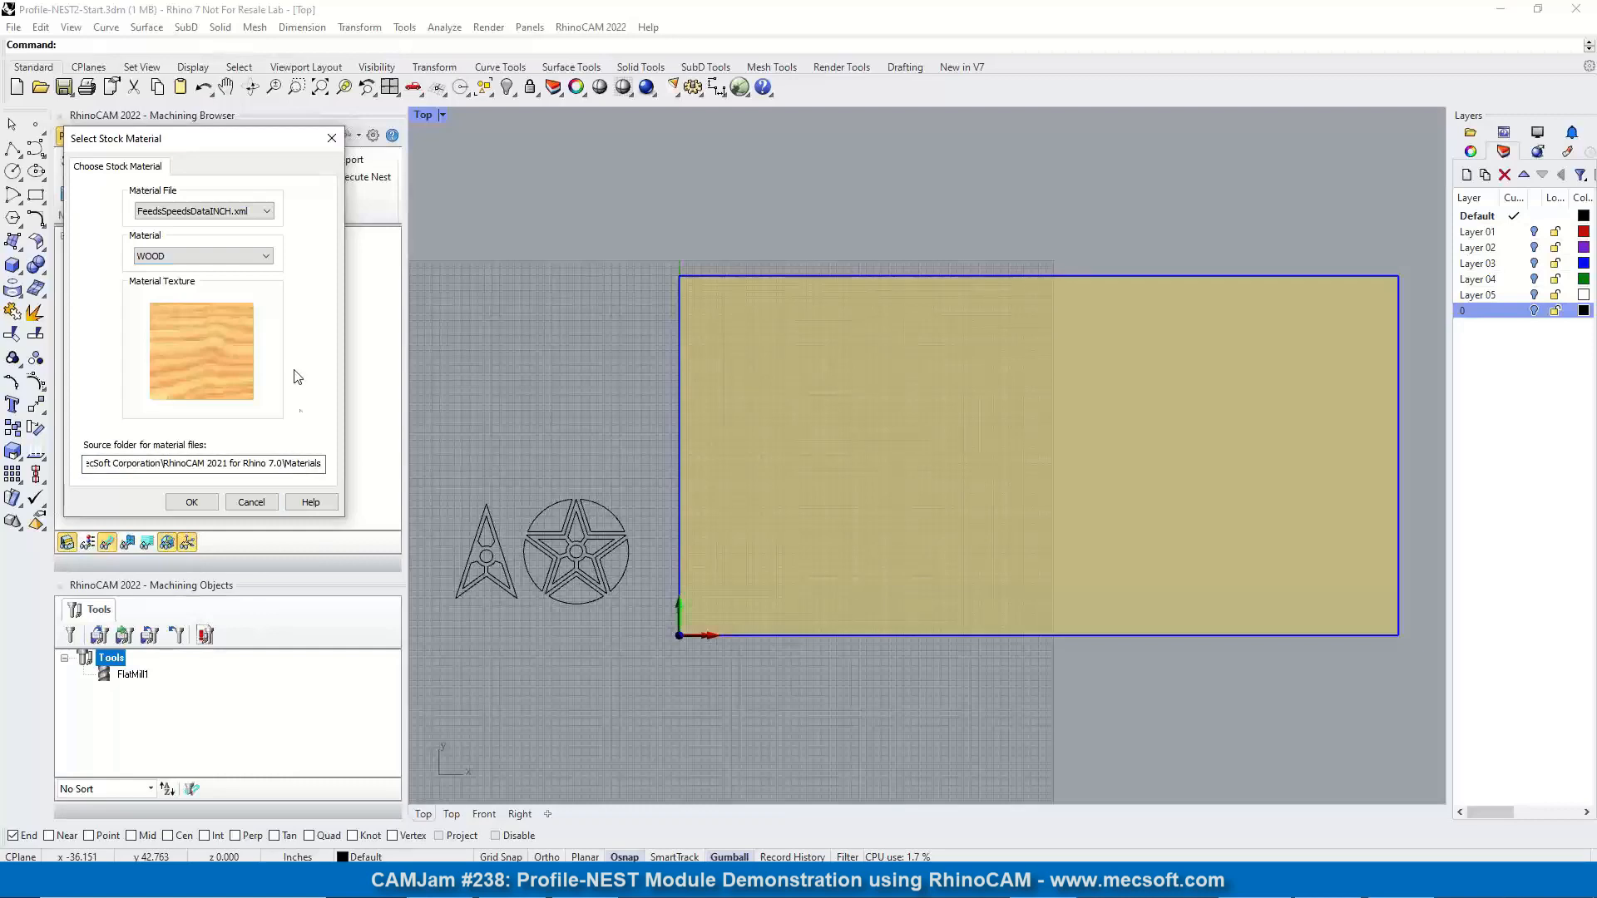
{"action": "left_click", "coordinate": [212, 505]}
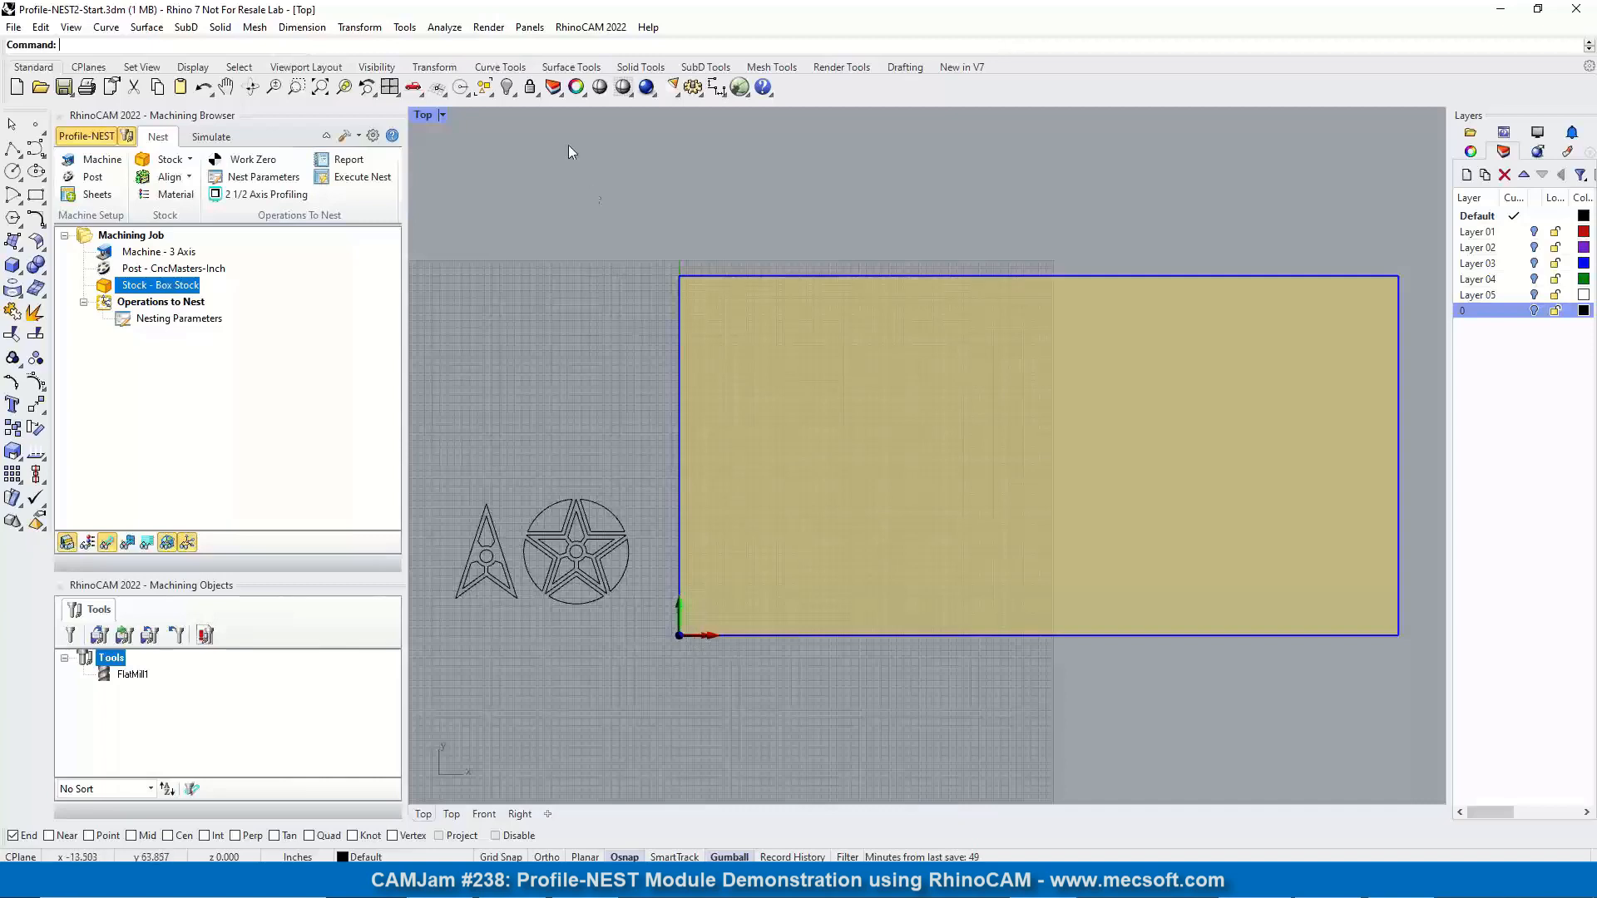
Examine the work zero at the stock's corner in perspective, and return to a top view of all parts and the stock
{"action": "left_click", "coordinate": [417, 90]}
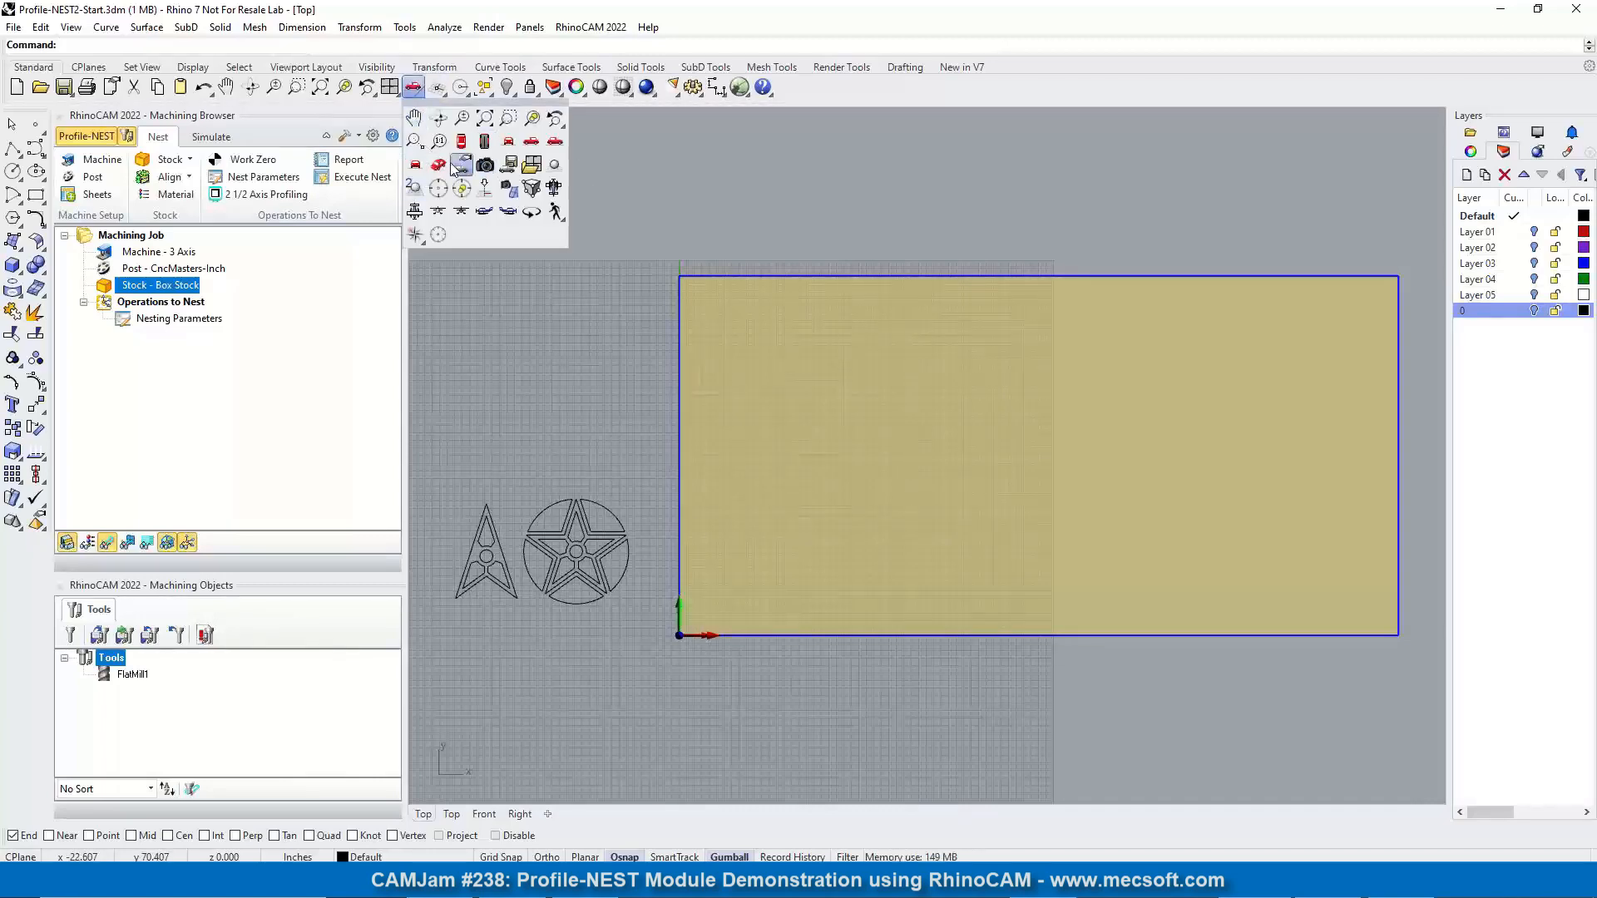
{"action": "left_click", "coordinate": [438, 165]}
{"action": "scroll", "coordinate": [614, 499], "scroll_direction": "up", "scroll_amount": 5}
{"action": "scroll", "coordinate": [663, 346], "scroll_direction": "up", "scroll_amount": 6}
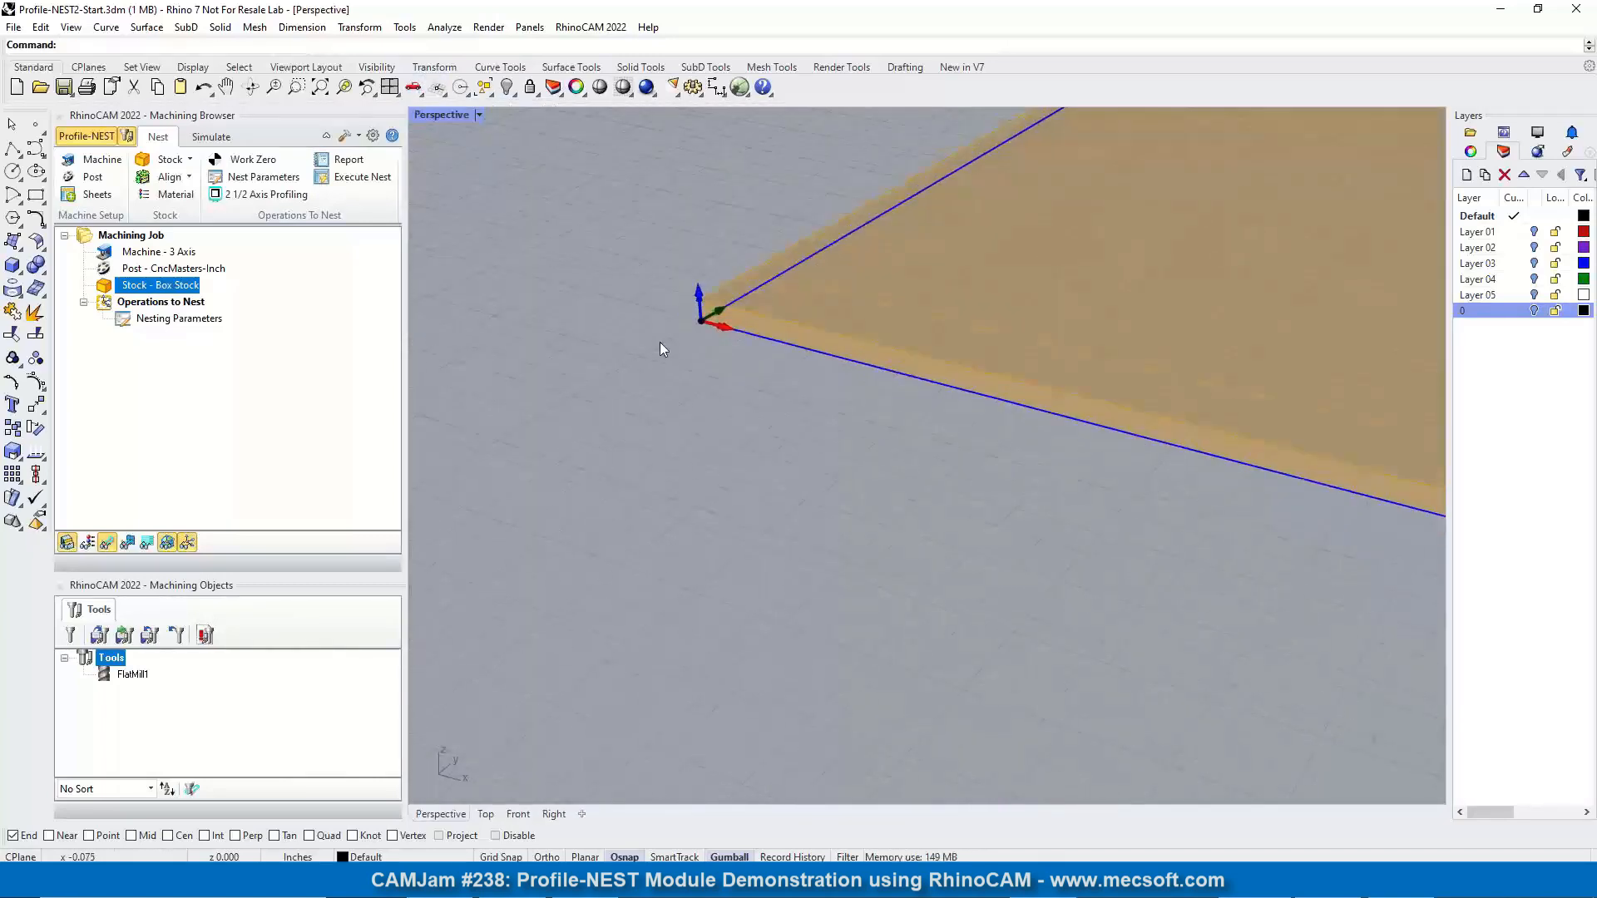
{"action": "scroll", "coordinate": [913, 217], "scroll_direction": "down", "scroll_amount": 5}
{"action": "scroll", "coordinate": [748, 435], "scroll_direction": "up", "scroll_amount": 4}
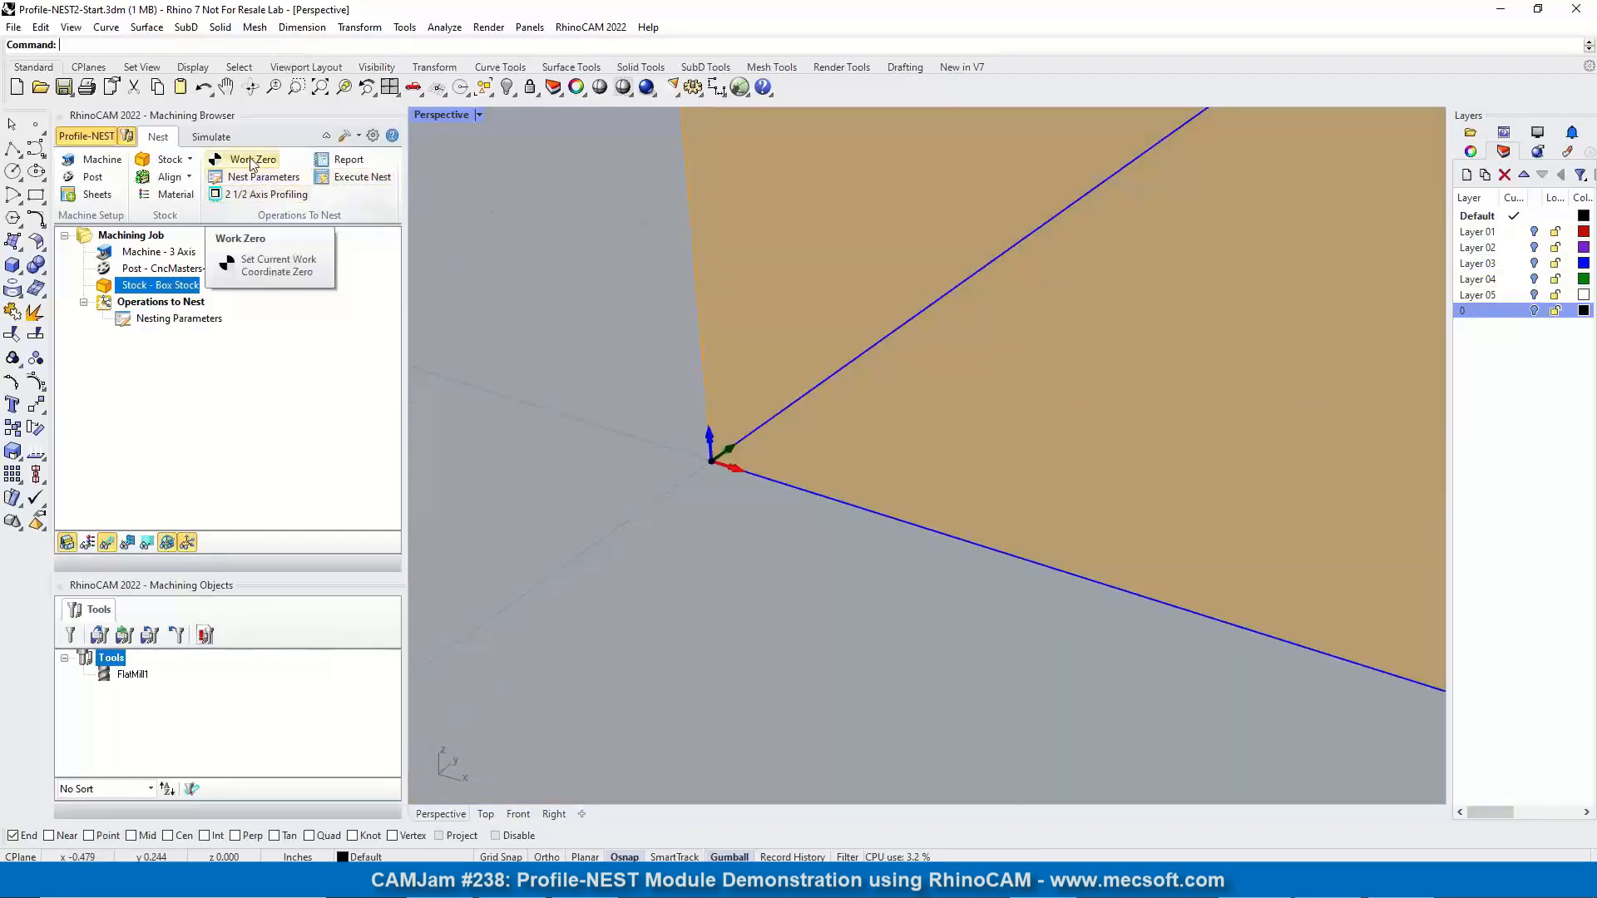
{"action": "scroll", "coordinate": [611, 446], "scroll_direction": "down", "scroll_amount": 7}
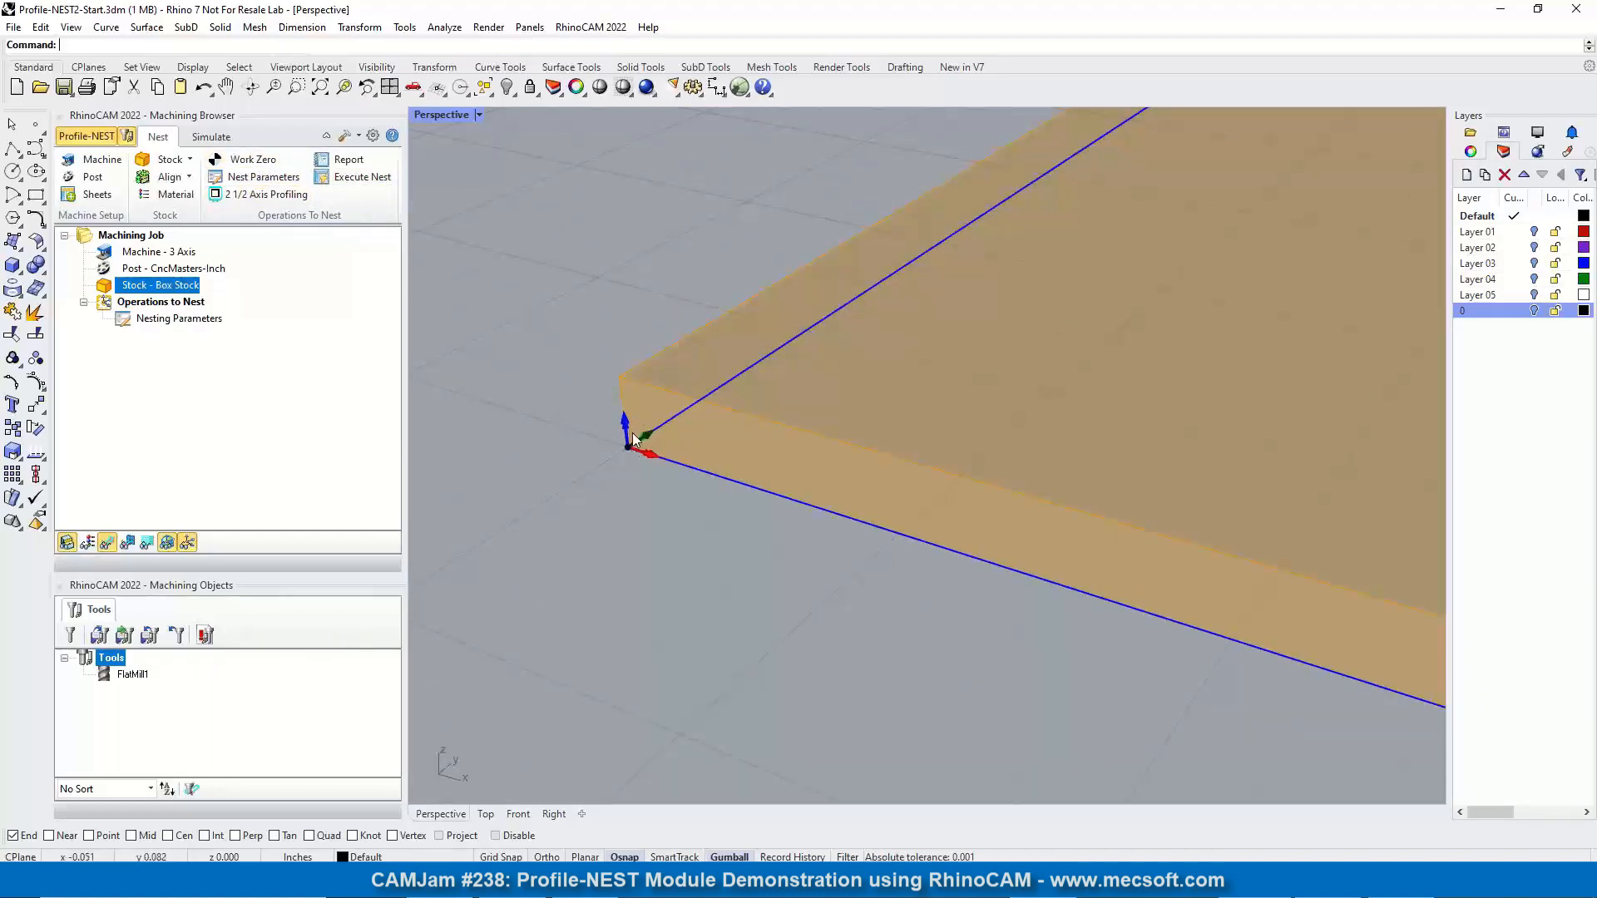
{"action": "scroll", "coordinate": [615, 453], "scroll_direction": "down", "scroll_amount": 4}
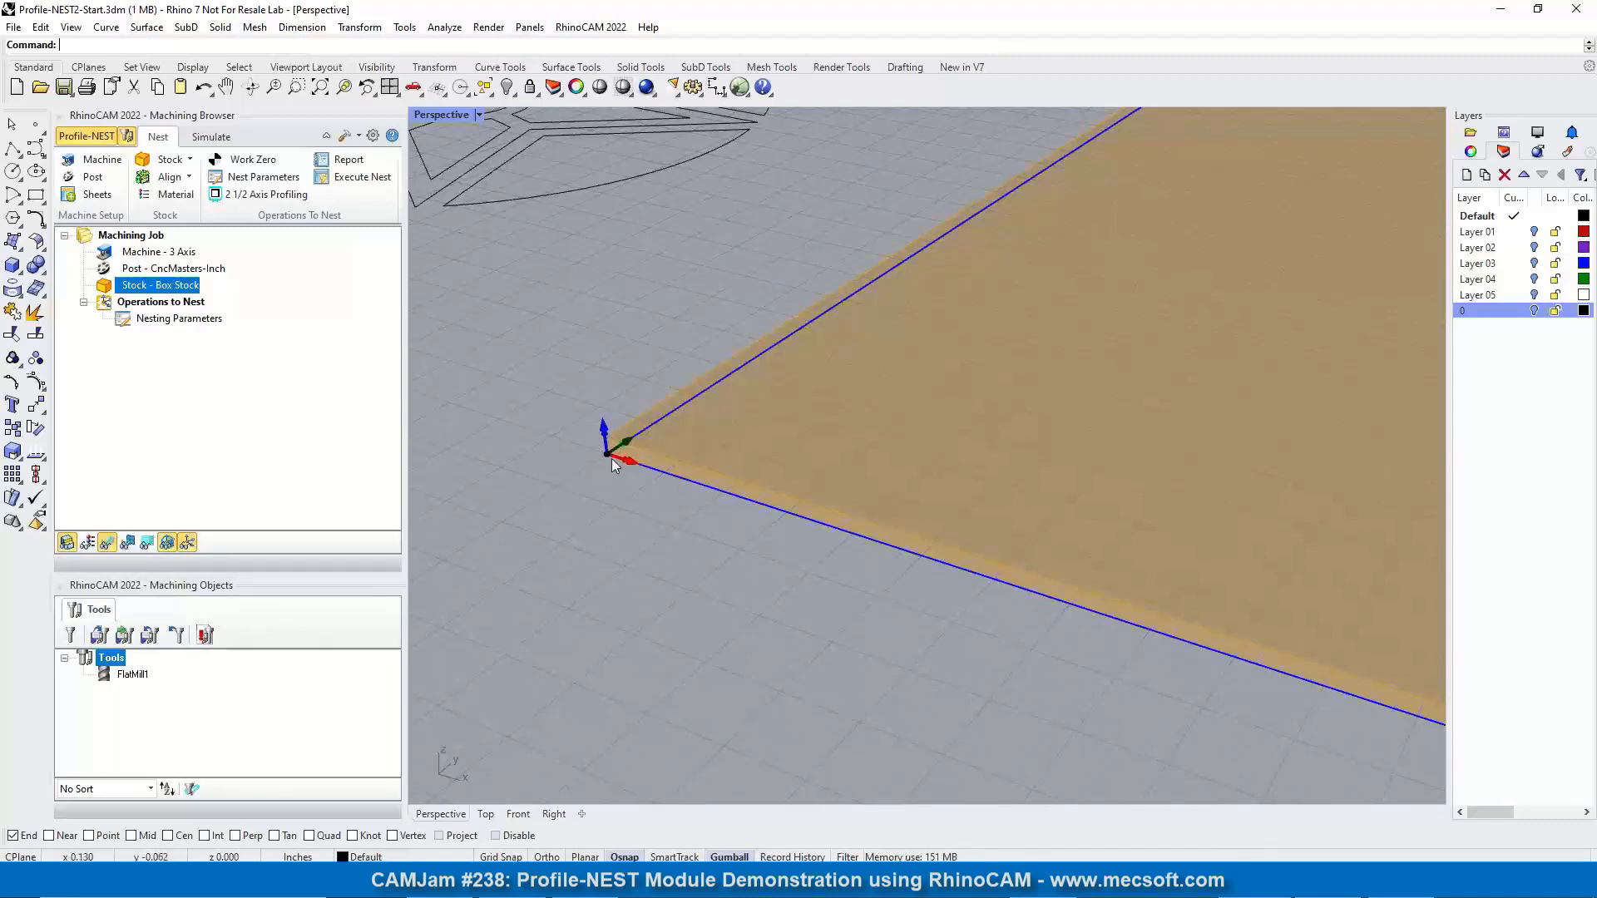
{"action": "scroll", "coordinate": [608, 445], "scroll_direction": "up", "scroll_amount": 3}
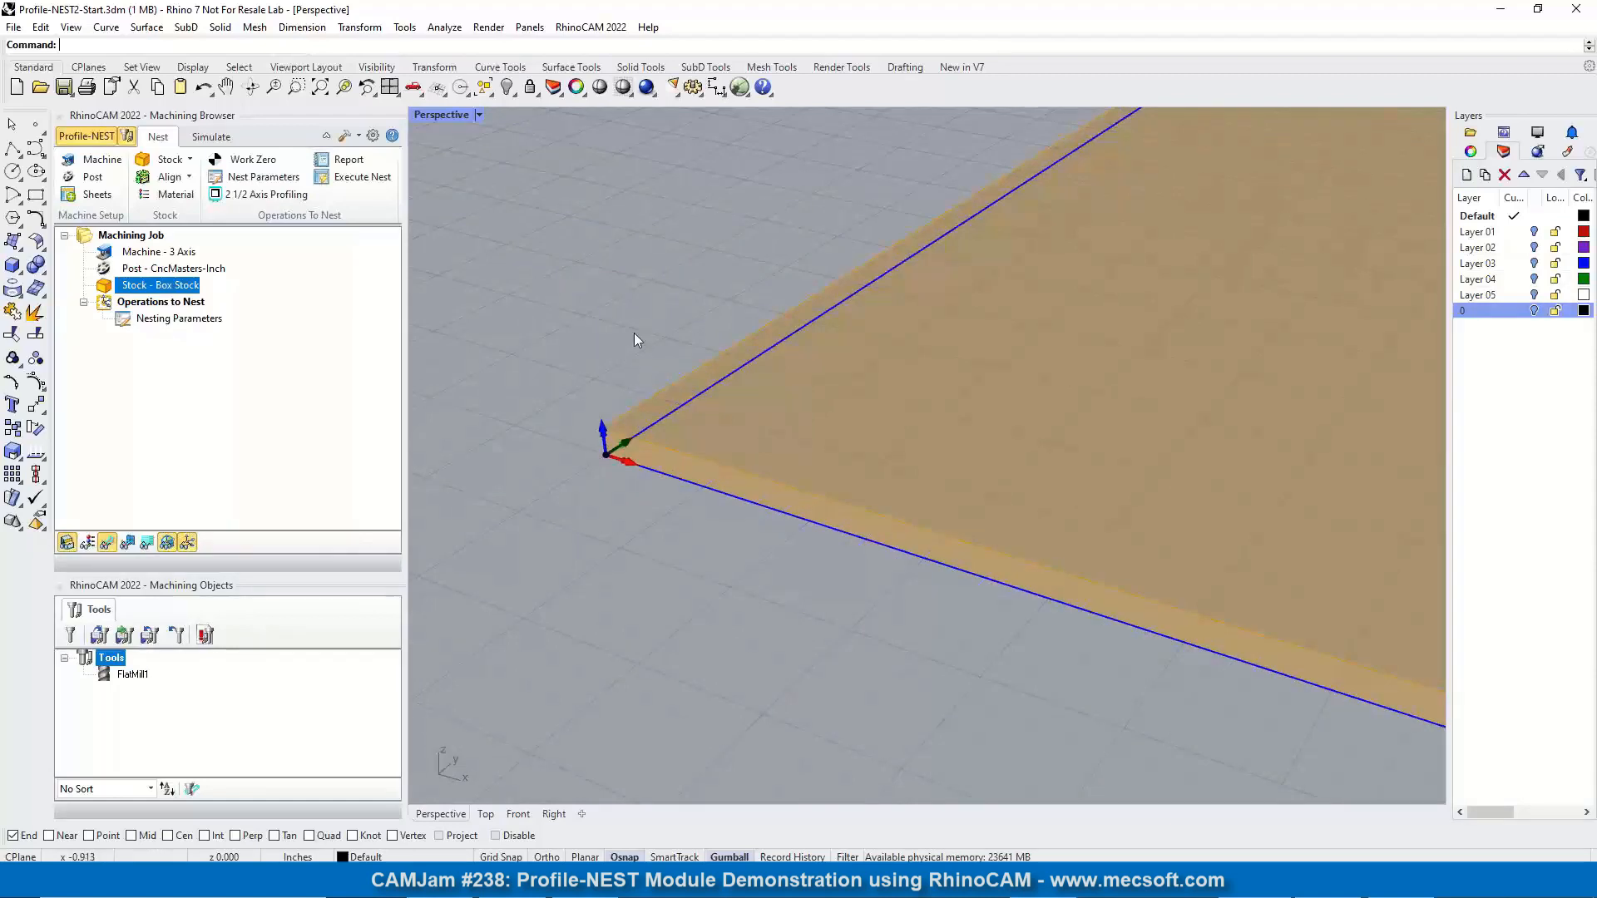
{"action": "left_click", "coordinate": [415, 88]}
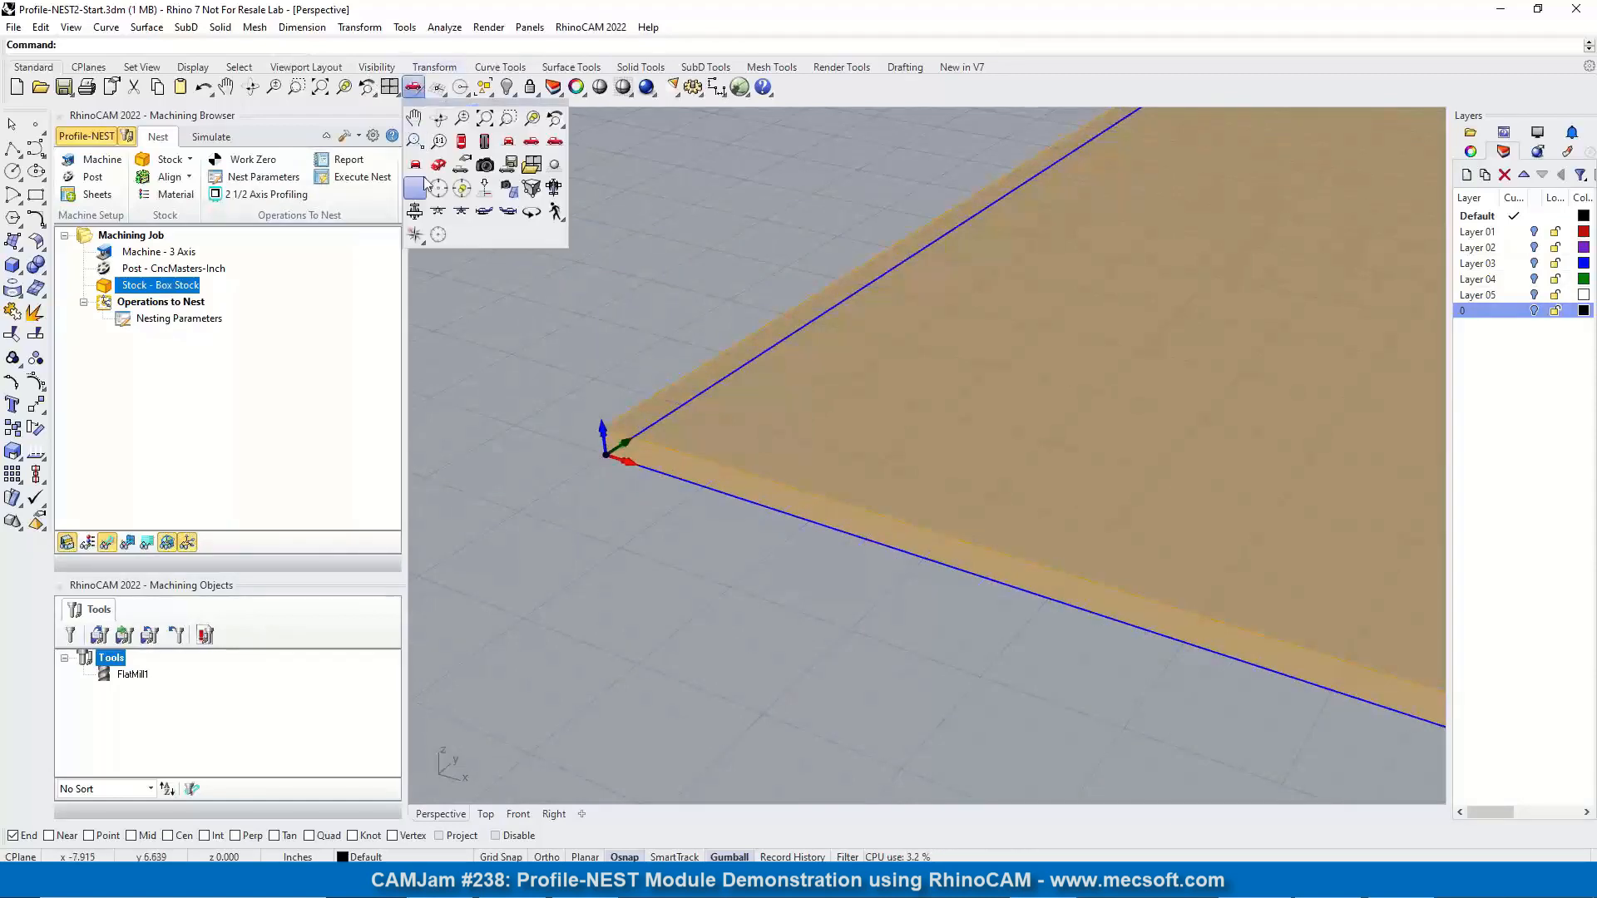
{"action": "left_click", "coordinate": [461, 143]}
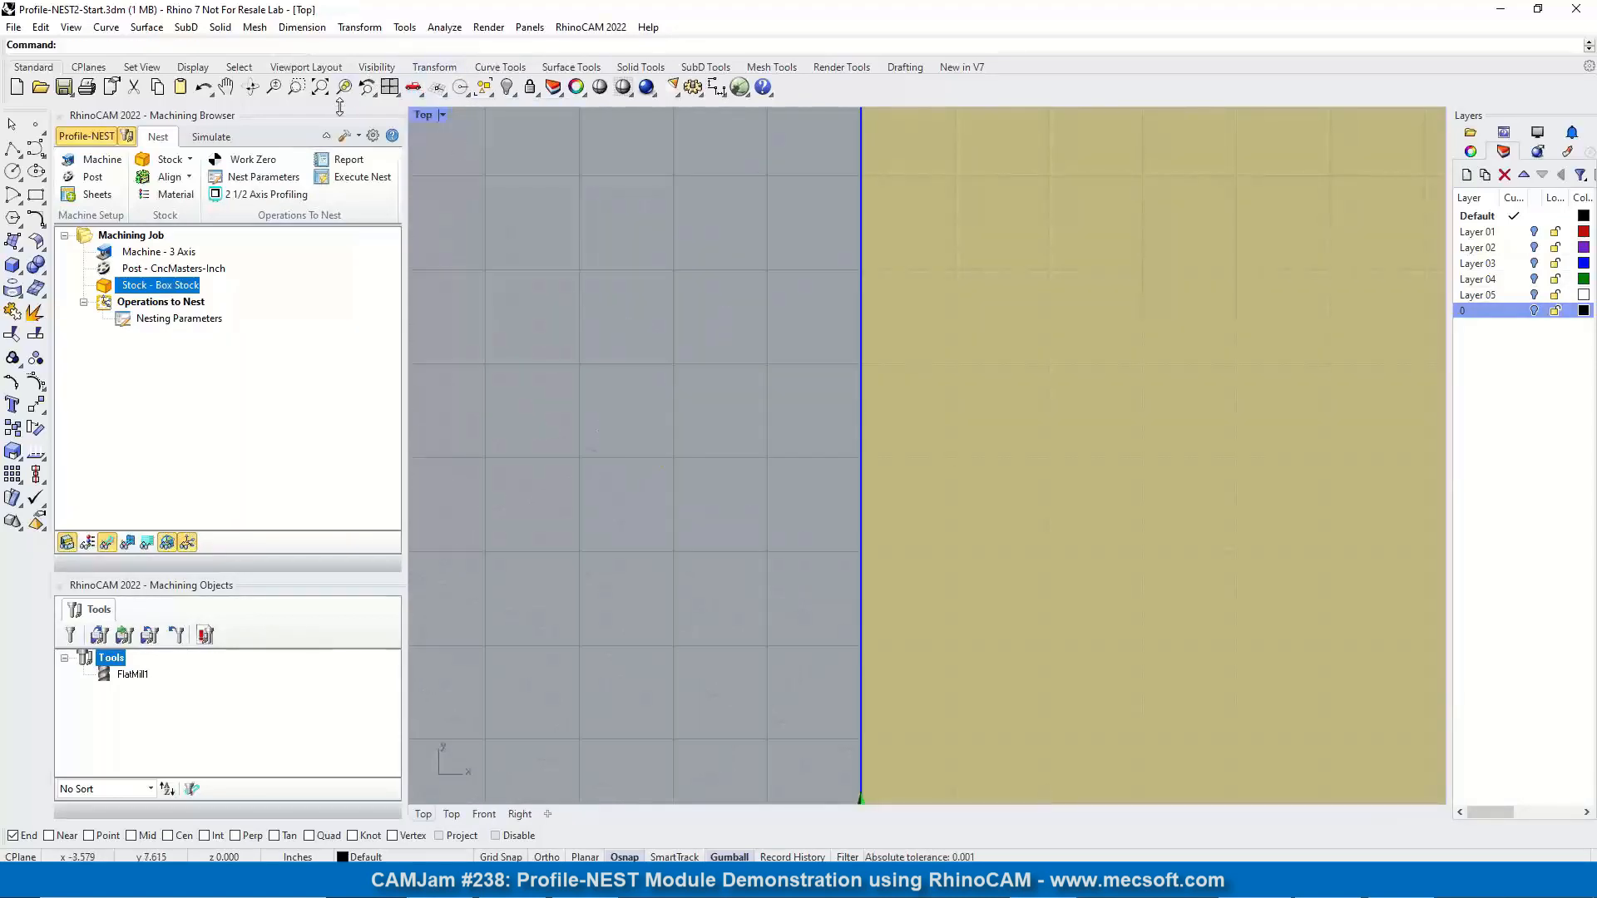
{"action": "left_click", "coordinate": [321, 87]}
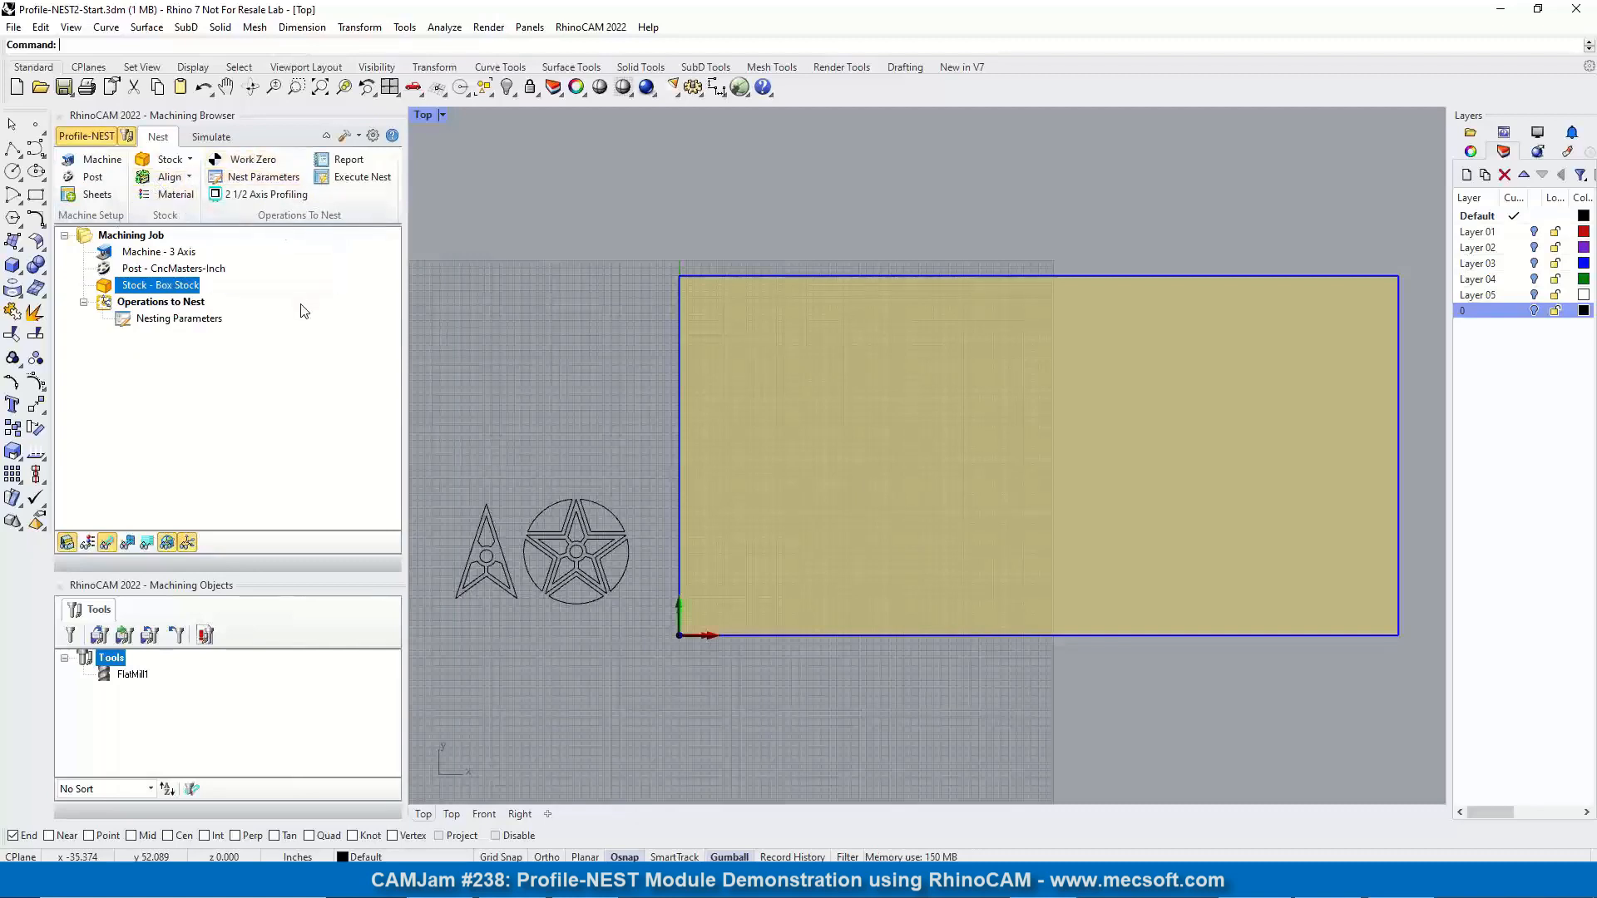
Review the nesting parameters, including the part-to-part and part-to-sheet distances, and close them without changes
{"action": "left_click", "coordinate": [275, 182]}
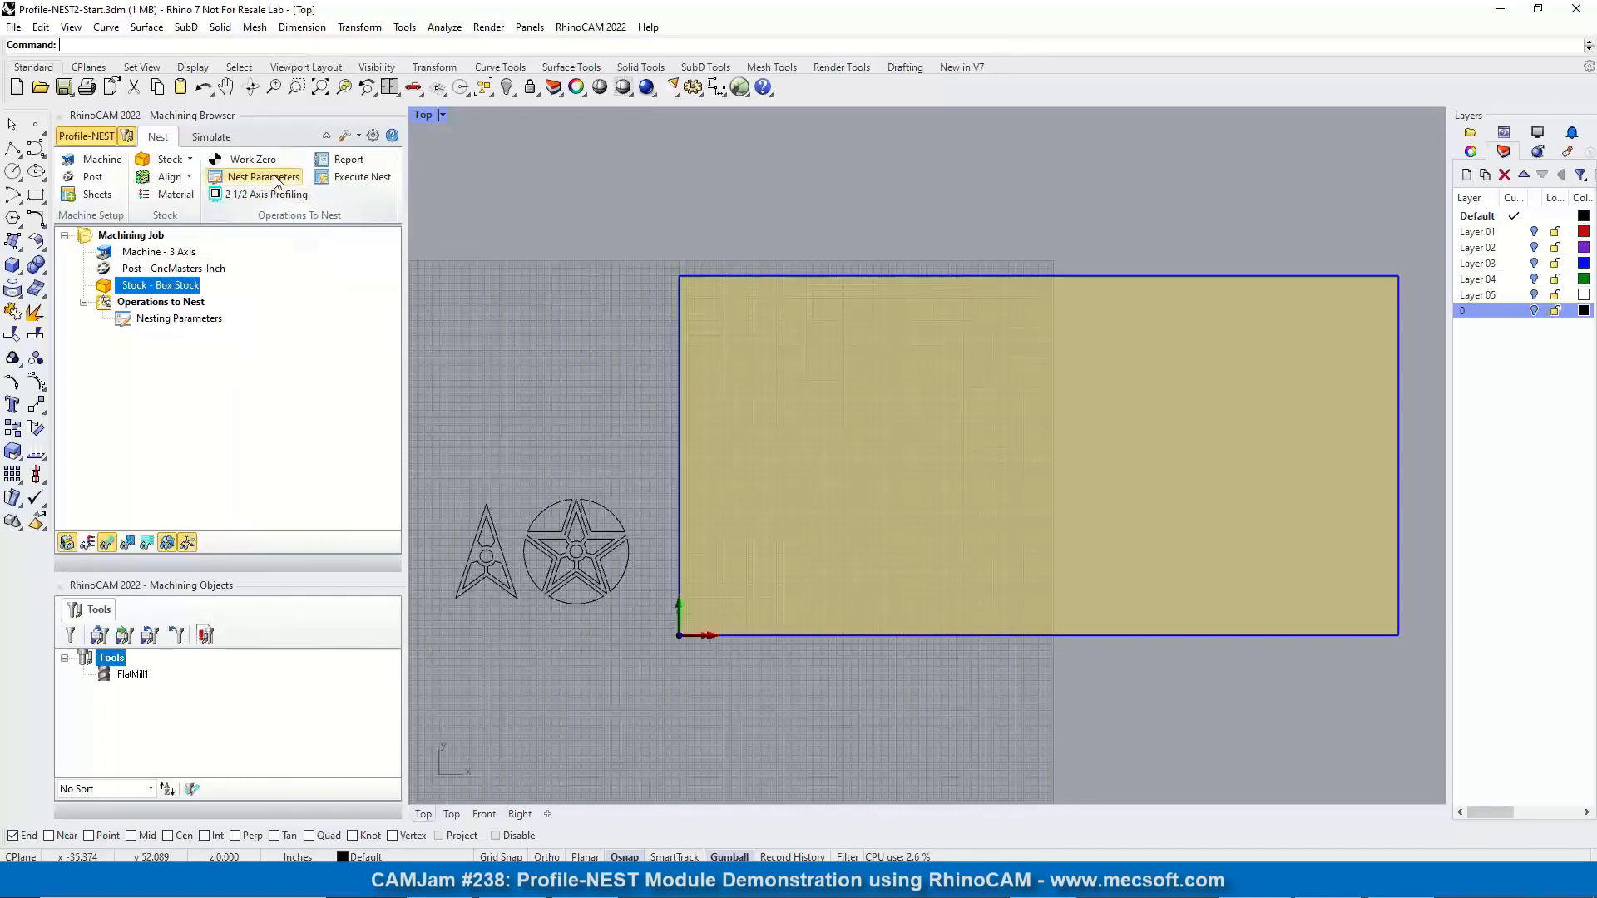
{"action": "mouse_move", "coordinate": [247, 139]}
{"action": "left_mouse_down"}
{"action": "mouse_move", "coordinate": [357, 133]}
{"action": "mouse_move", "coordinate": [268, 128]}
{"action": "left_mouse_up"}
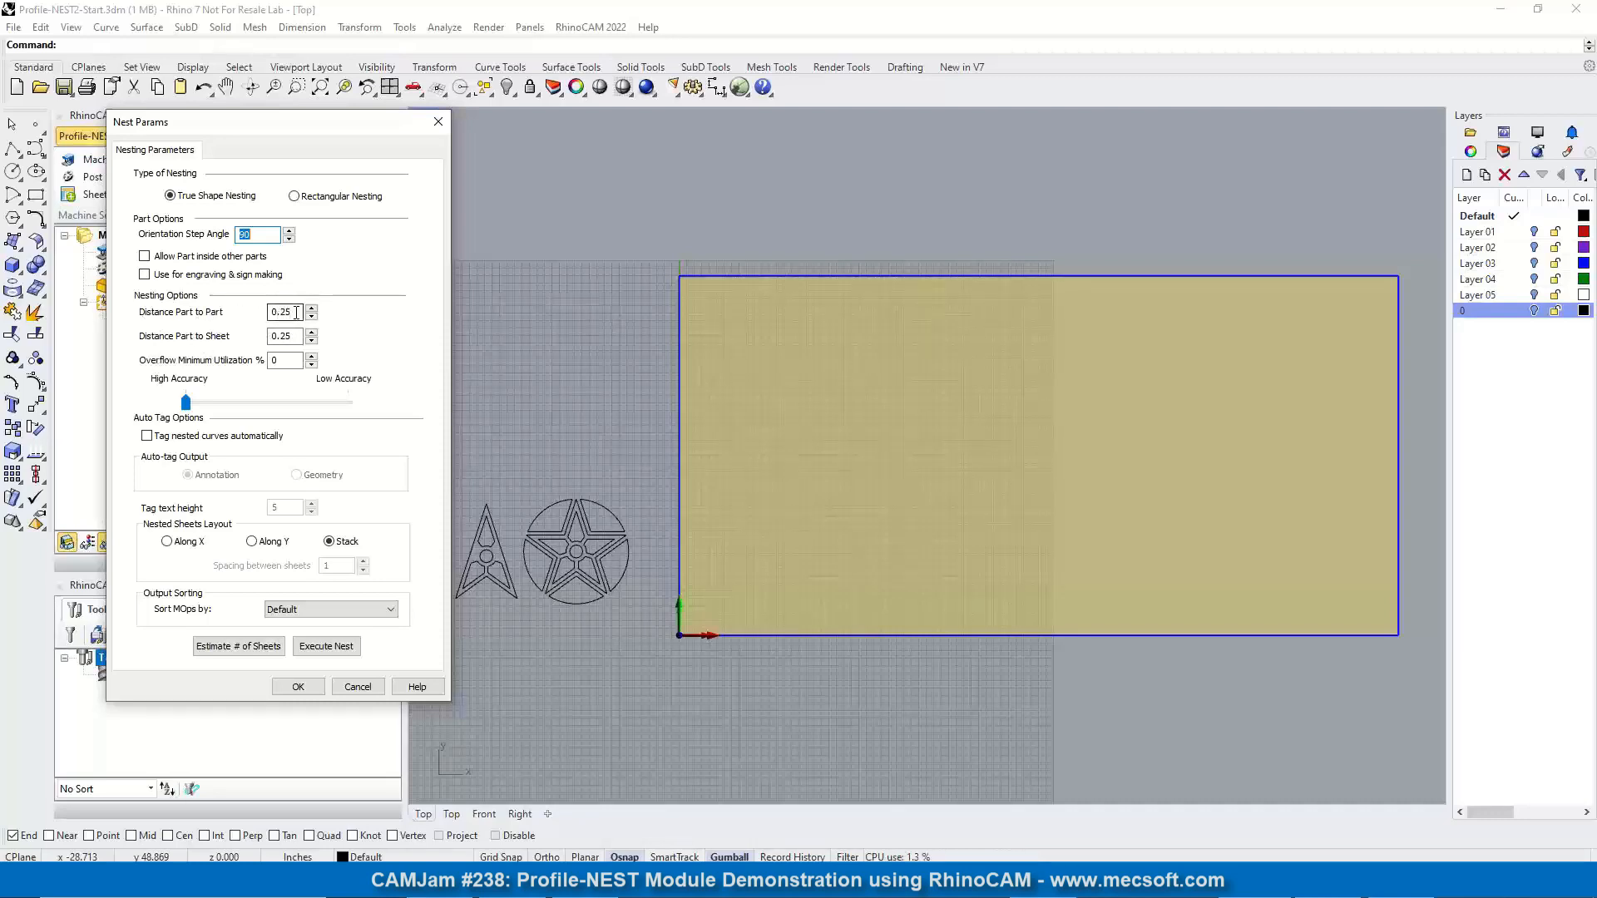
{"action": "mouse_move", "coordinate": [298, 313]}
{"action": "mouse_move", "coordinate": [286, 339]}
{"action": "left_click", "coordinate": [359, 687]}
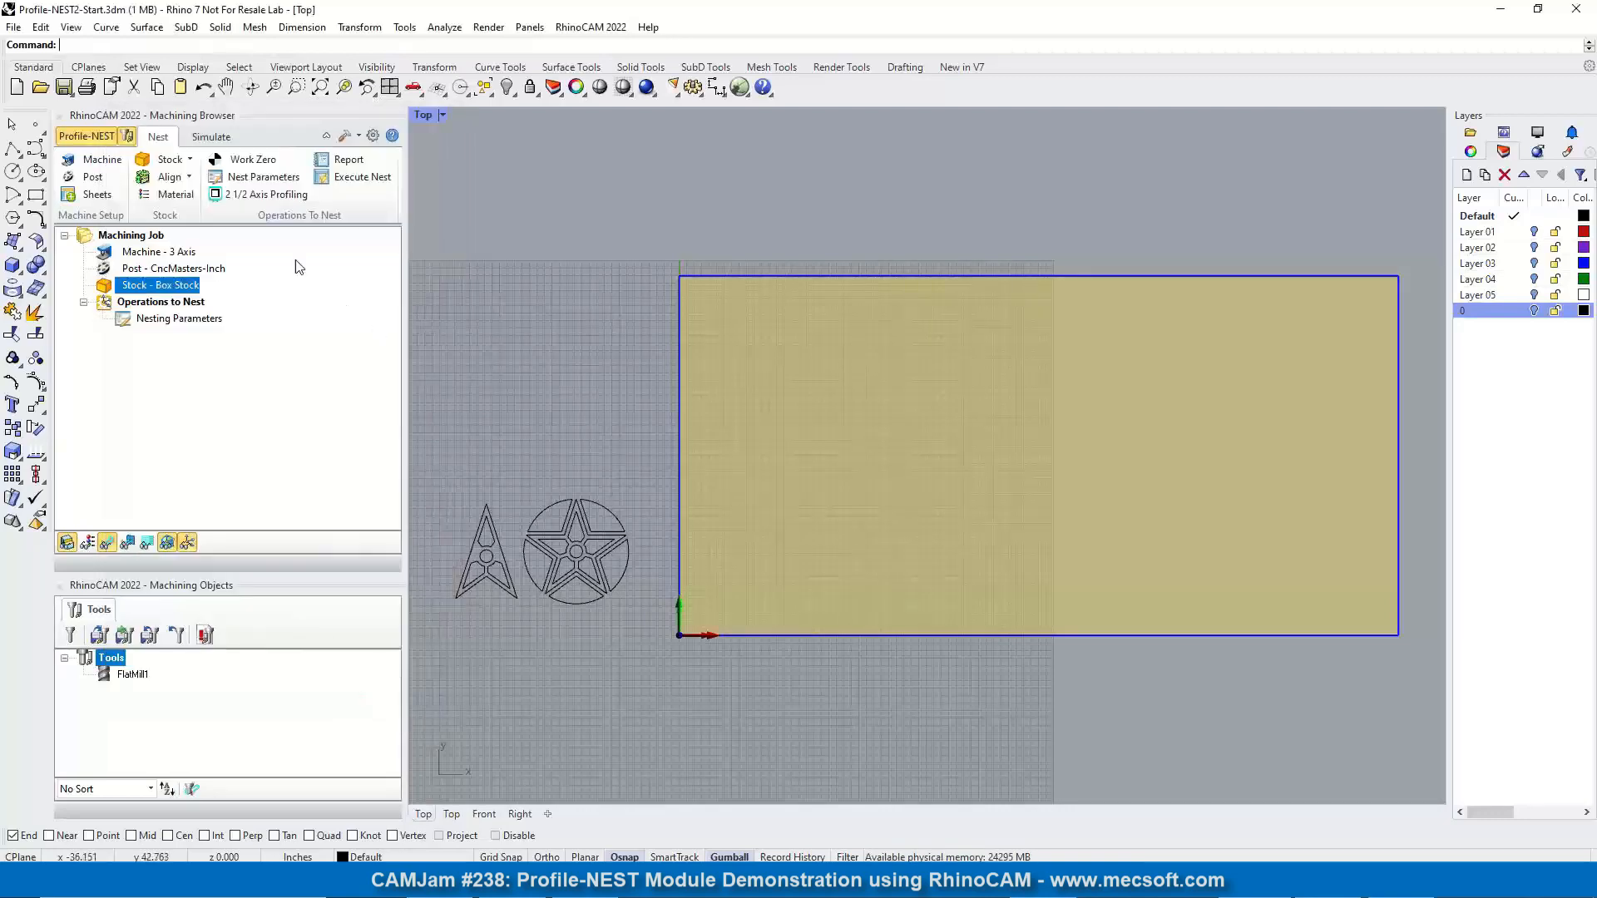
Start a 2 1/2 Axis Profiling operation and select all curves of the circular star part as its part regions
{"action": "left_click", "coordinate": [274, 196]}
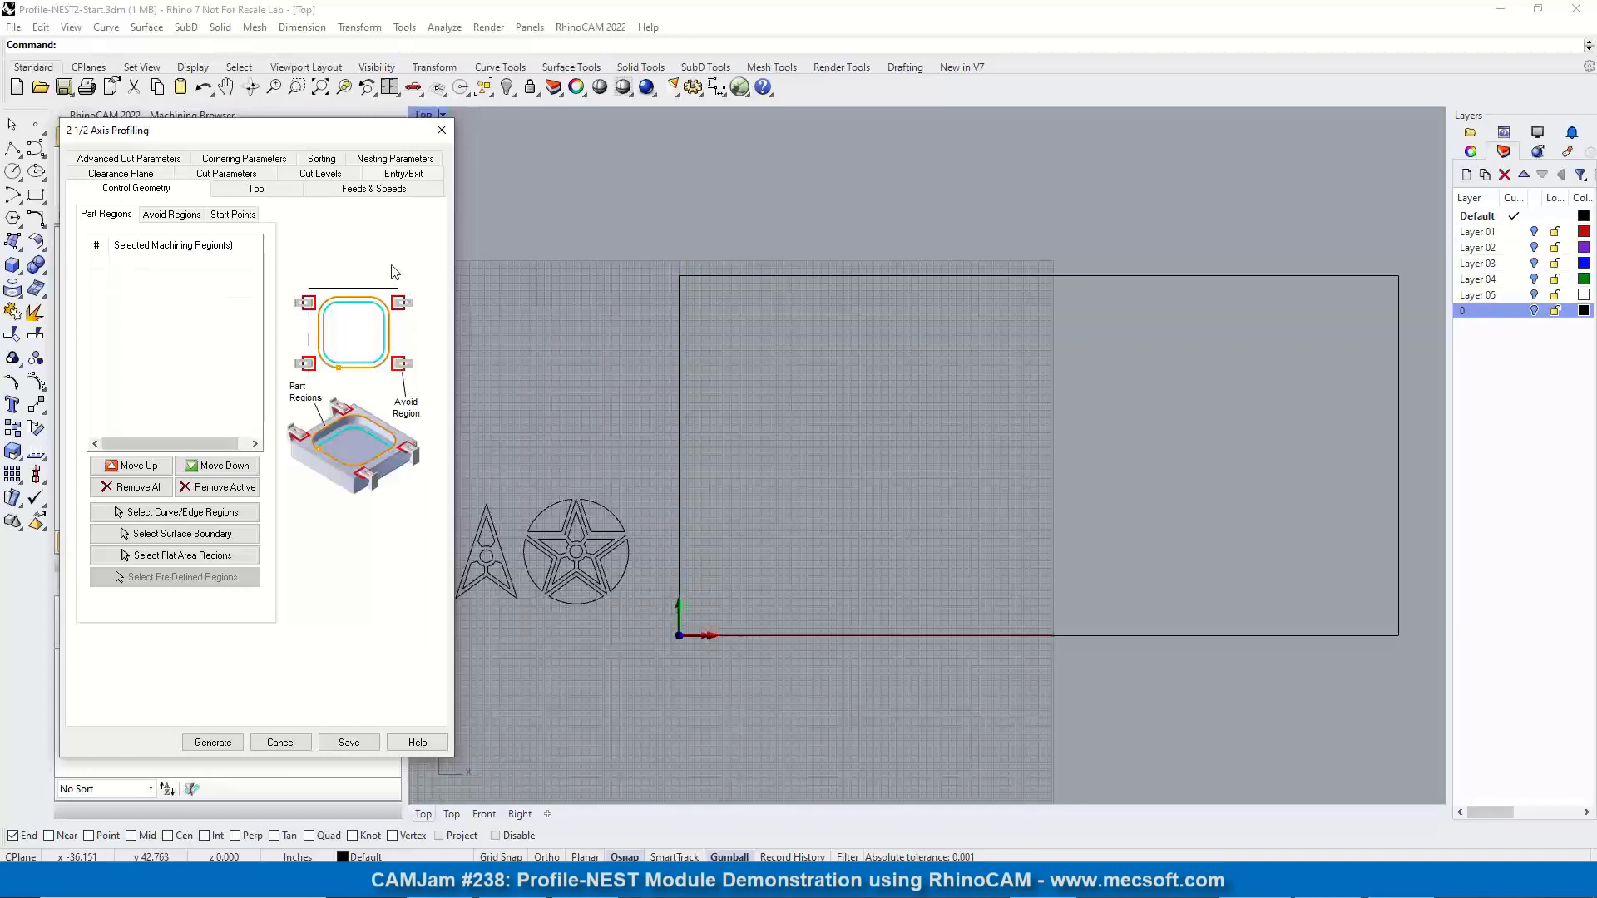
{"action": "left_click", "coordinate": [409, 161]}
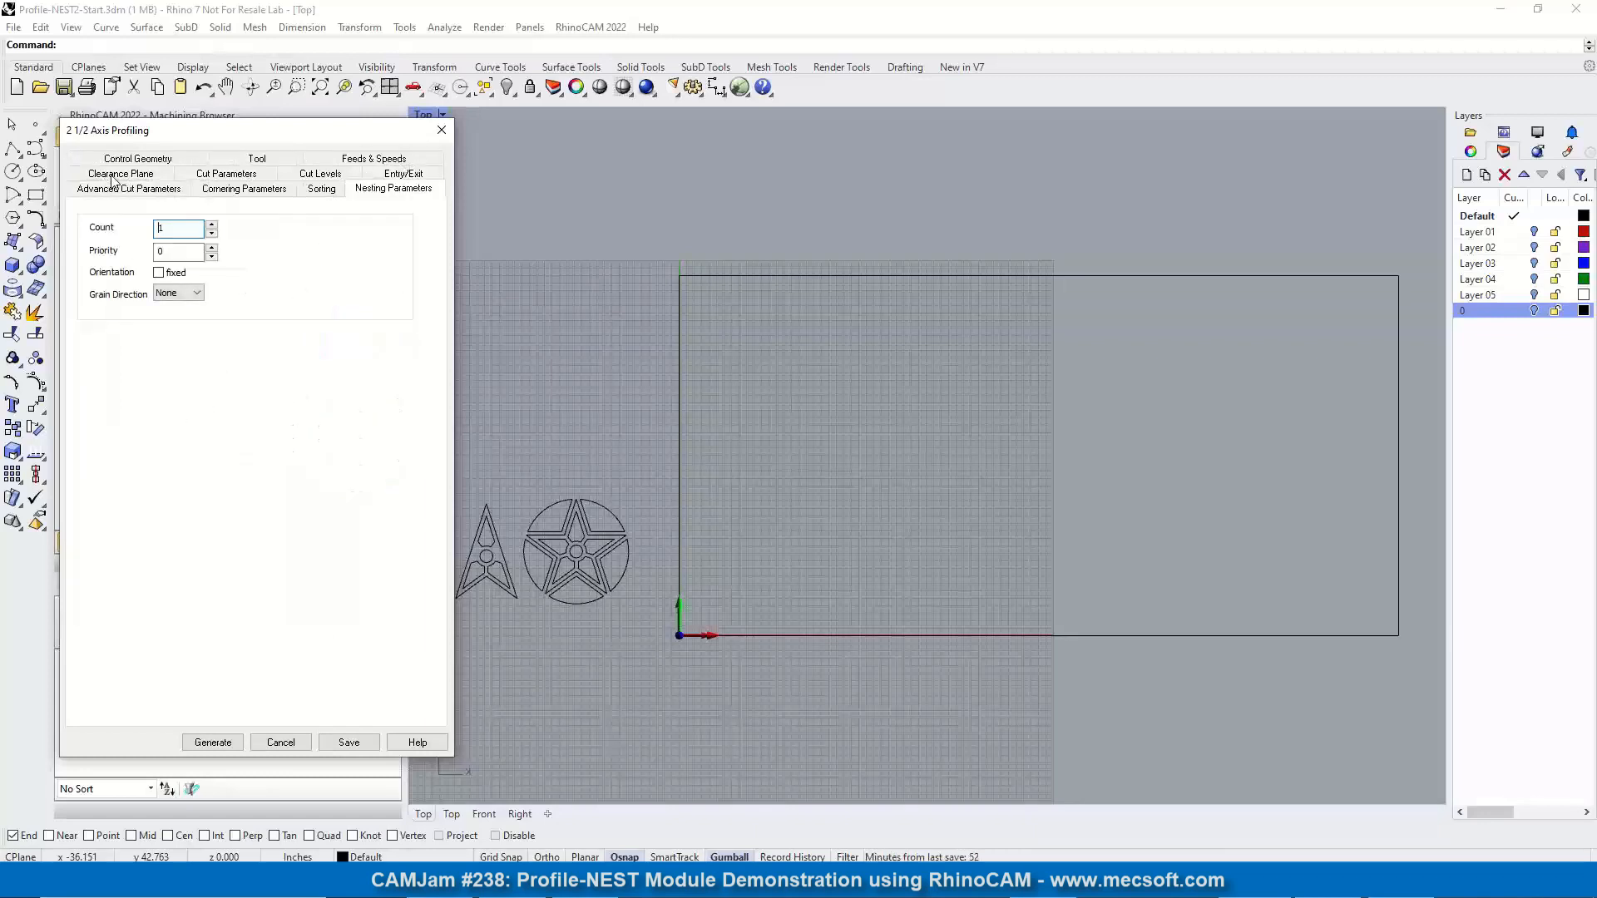
{"action": "left_click", "coordinate": [143, 159]}
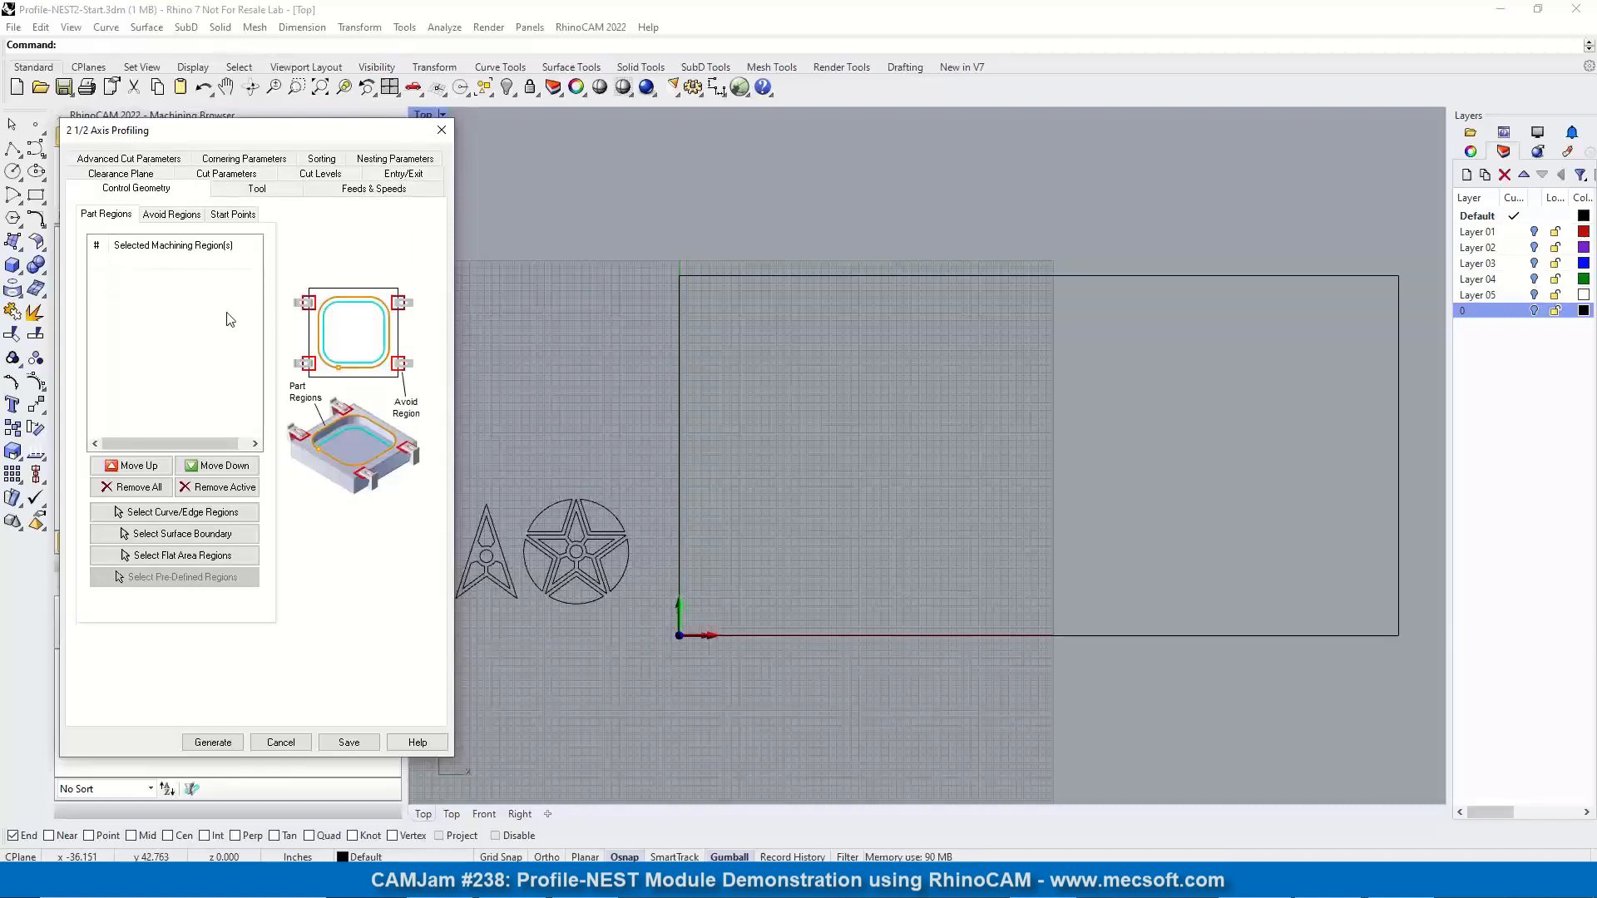
{"action": "scroll", "coordinate": [957, 326], "scroll_direction": "down", "scroll_amount": 2}
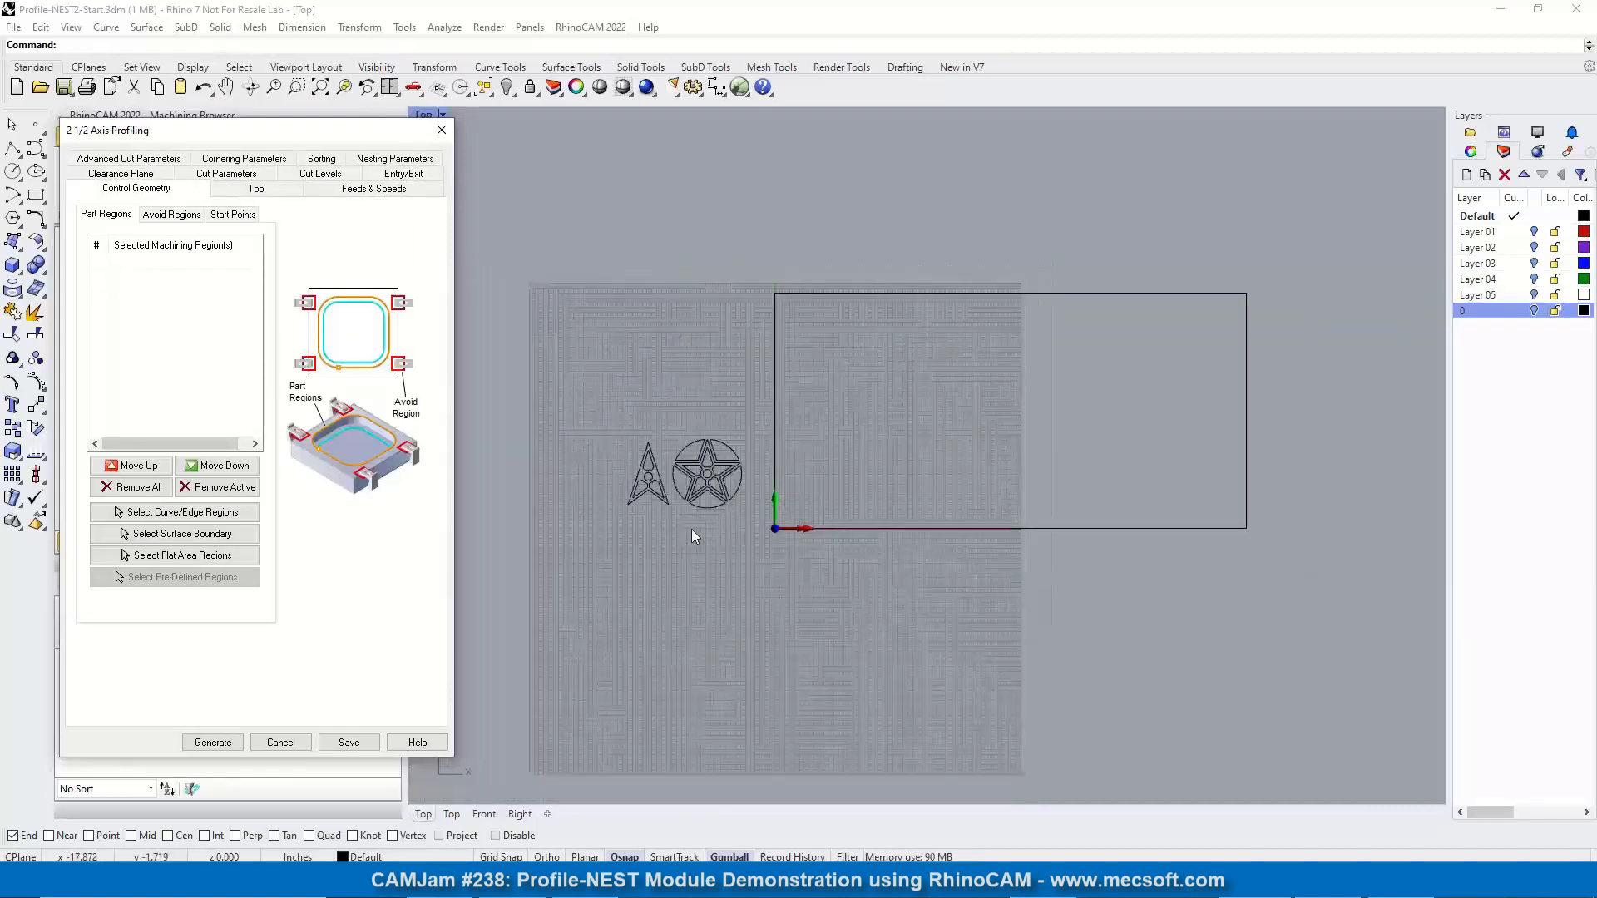
{"action": "scroll", "coordinate": [640, 466], "scroll_direction": "up", "scroll_amount": 3}
{"action": "scroll", "coordinate": [587, 437], "scroll_direction": "up", "scroll_amount": 2}
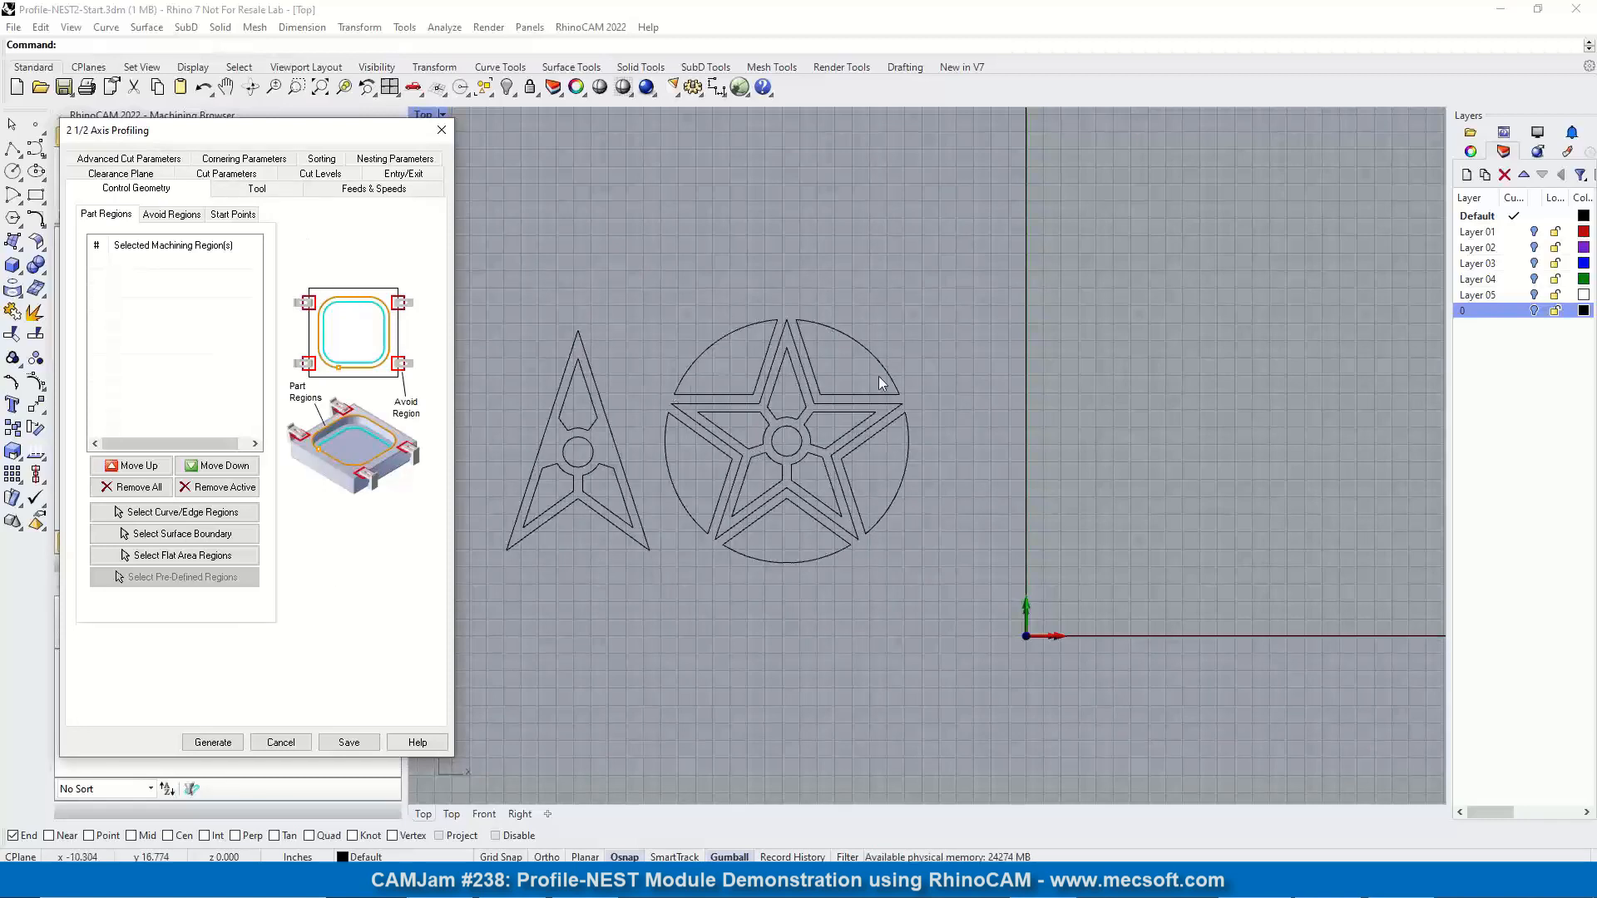
{"action": "left_click", "coordinate": [172, 518]}
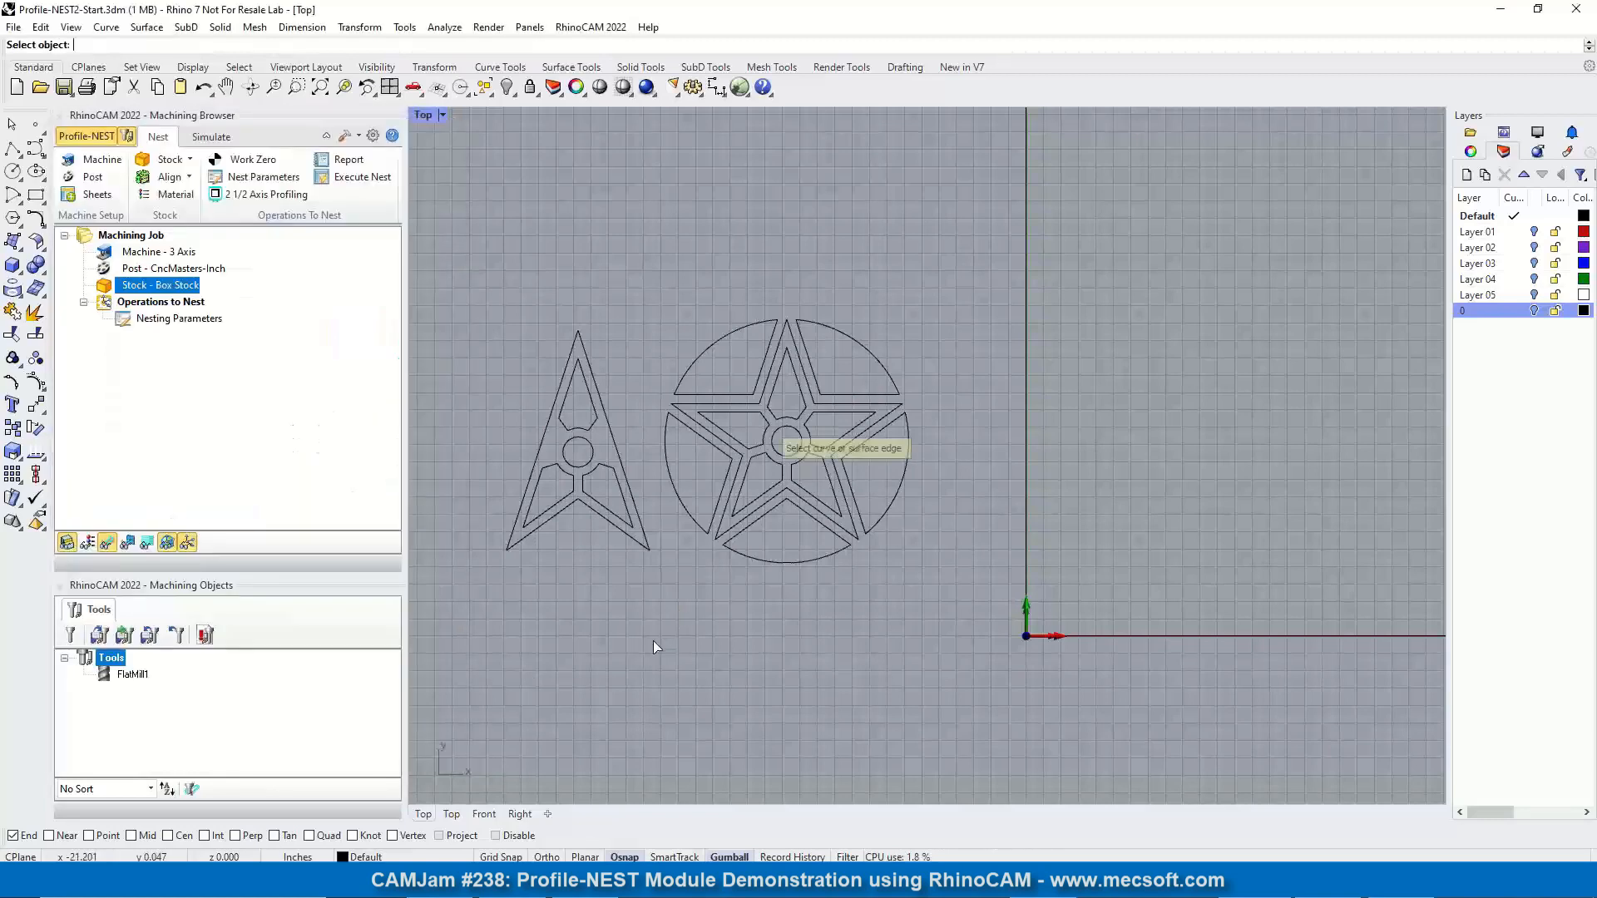
{"action": "left_click_drag", "start_coordinate": [652, 641], "coordinate": [970, 259]}
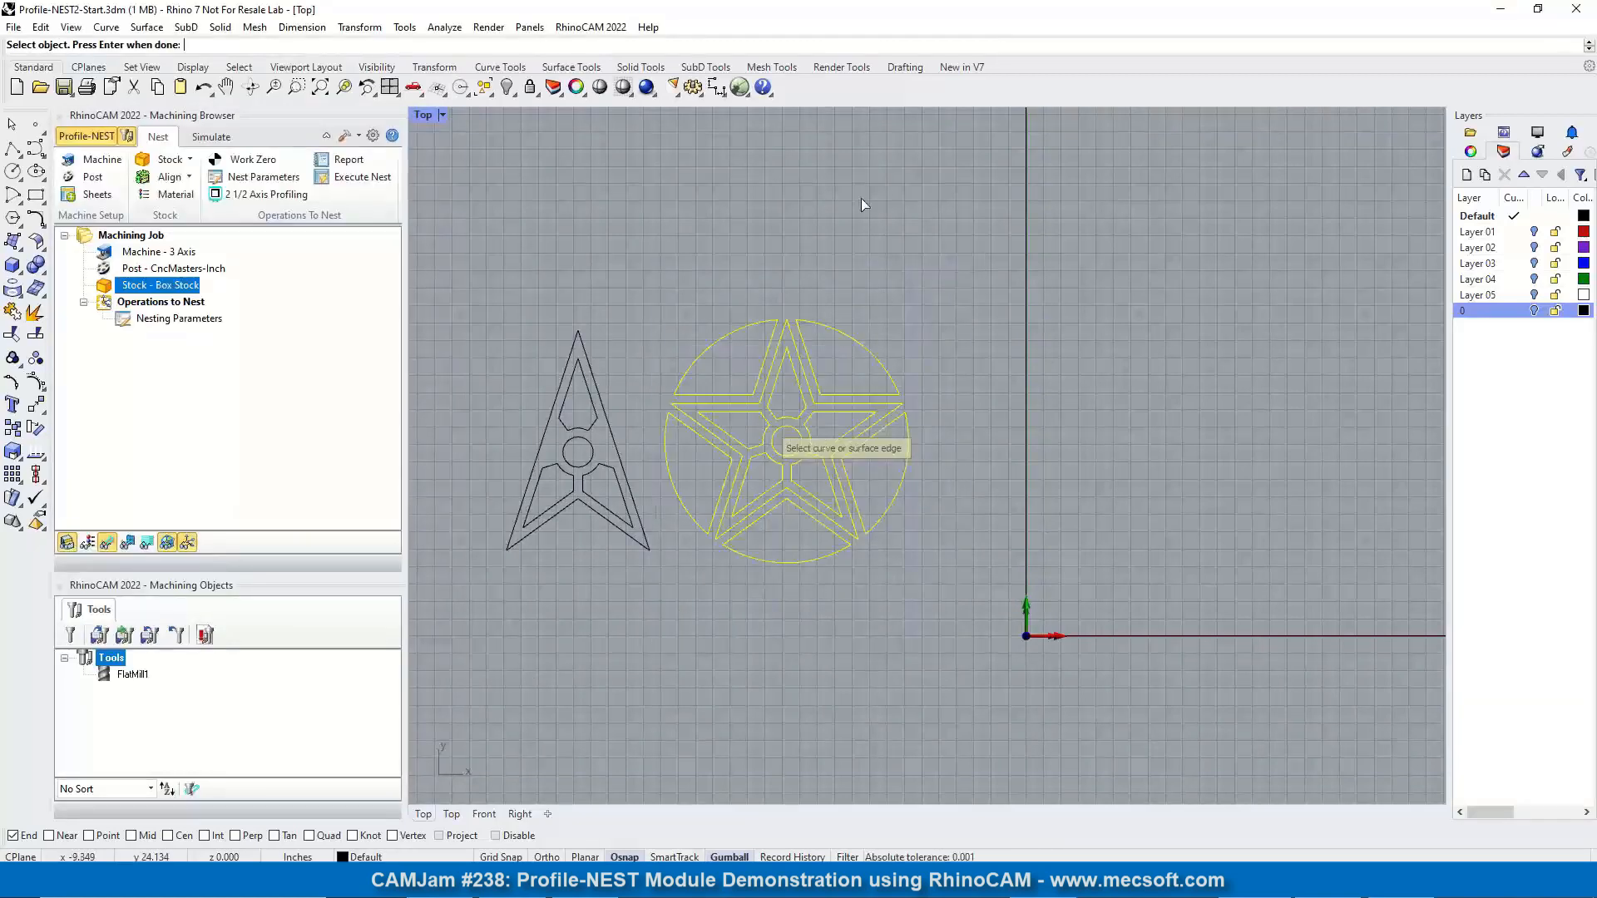
{"action": "key", "text": "Return"}
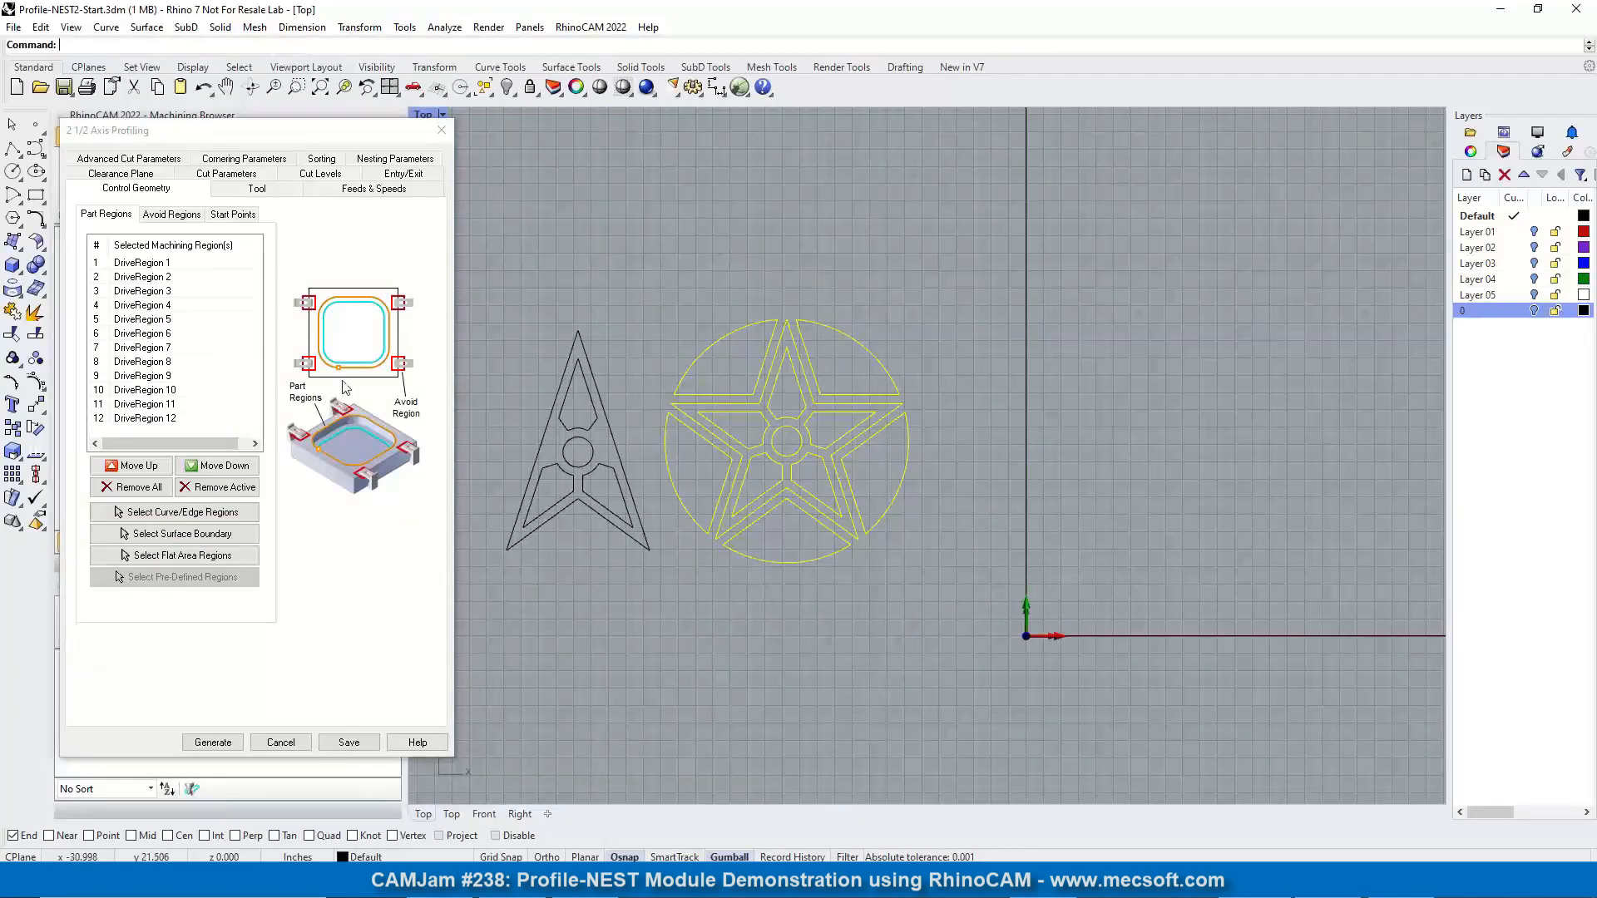
{"action": "left_click", "coordinate": [157, 265]}
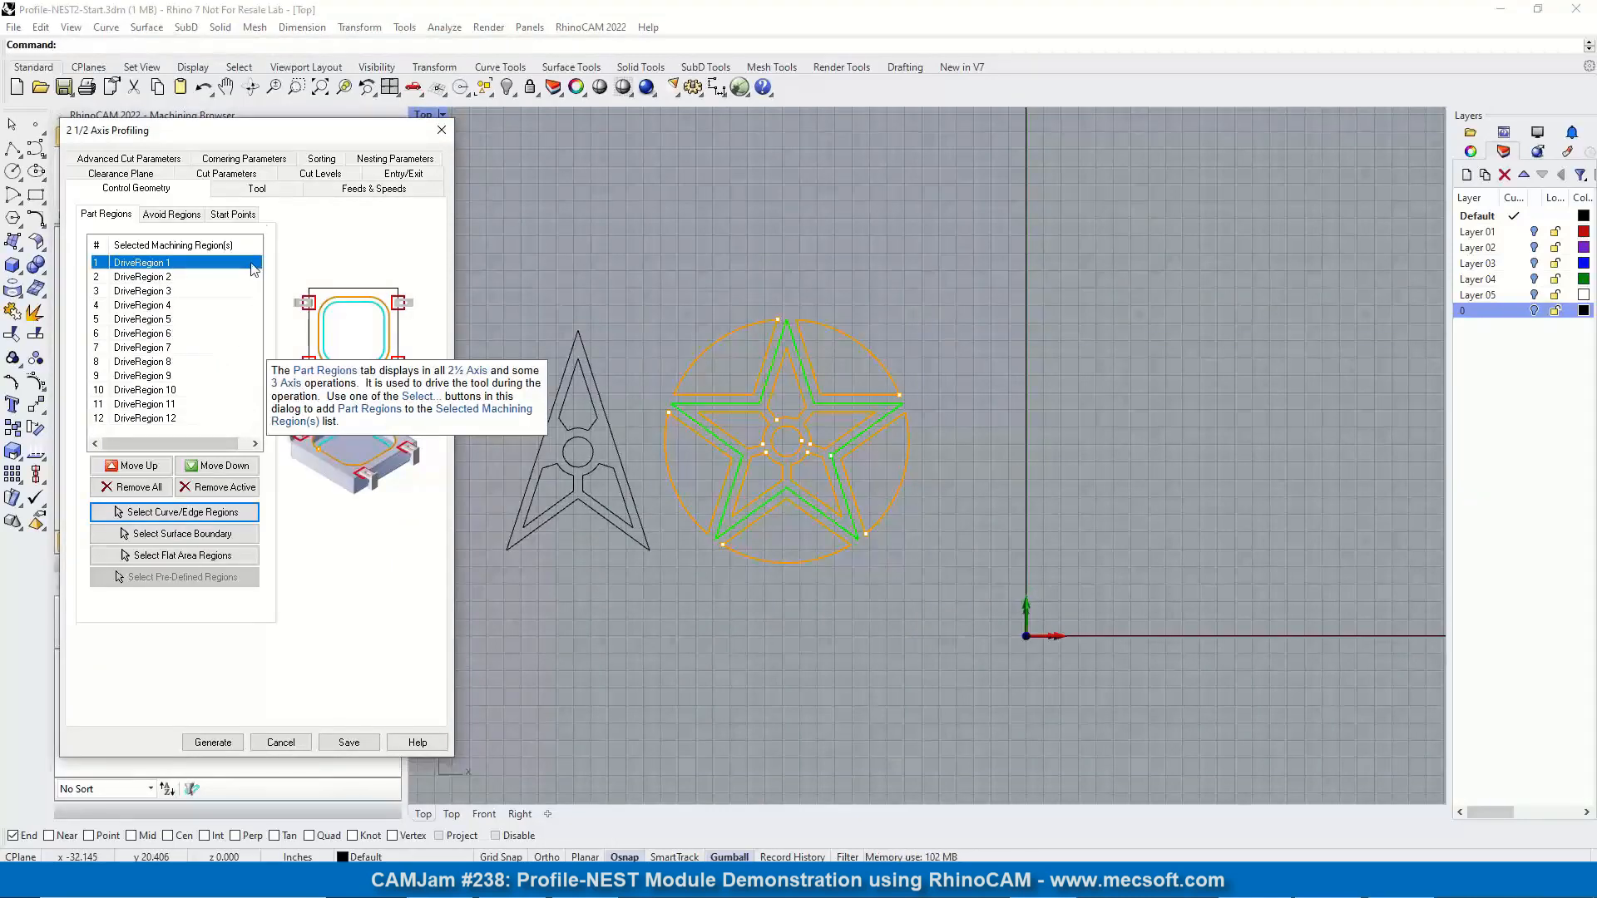
Review the FlatMill1 tool, the feeds and speeds, and the clearance plane settings of the profiling operation
{"action": "left_click", "coordinate": [258, 189]}
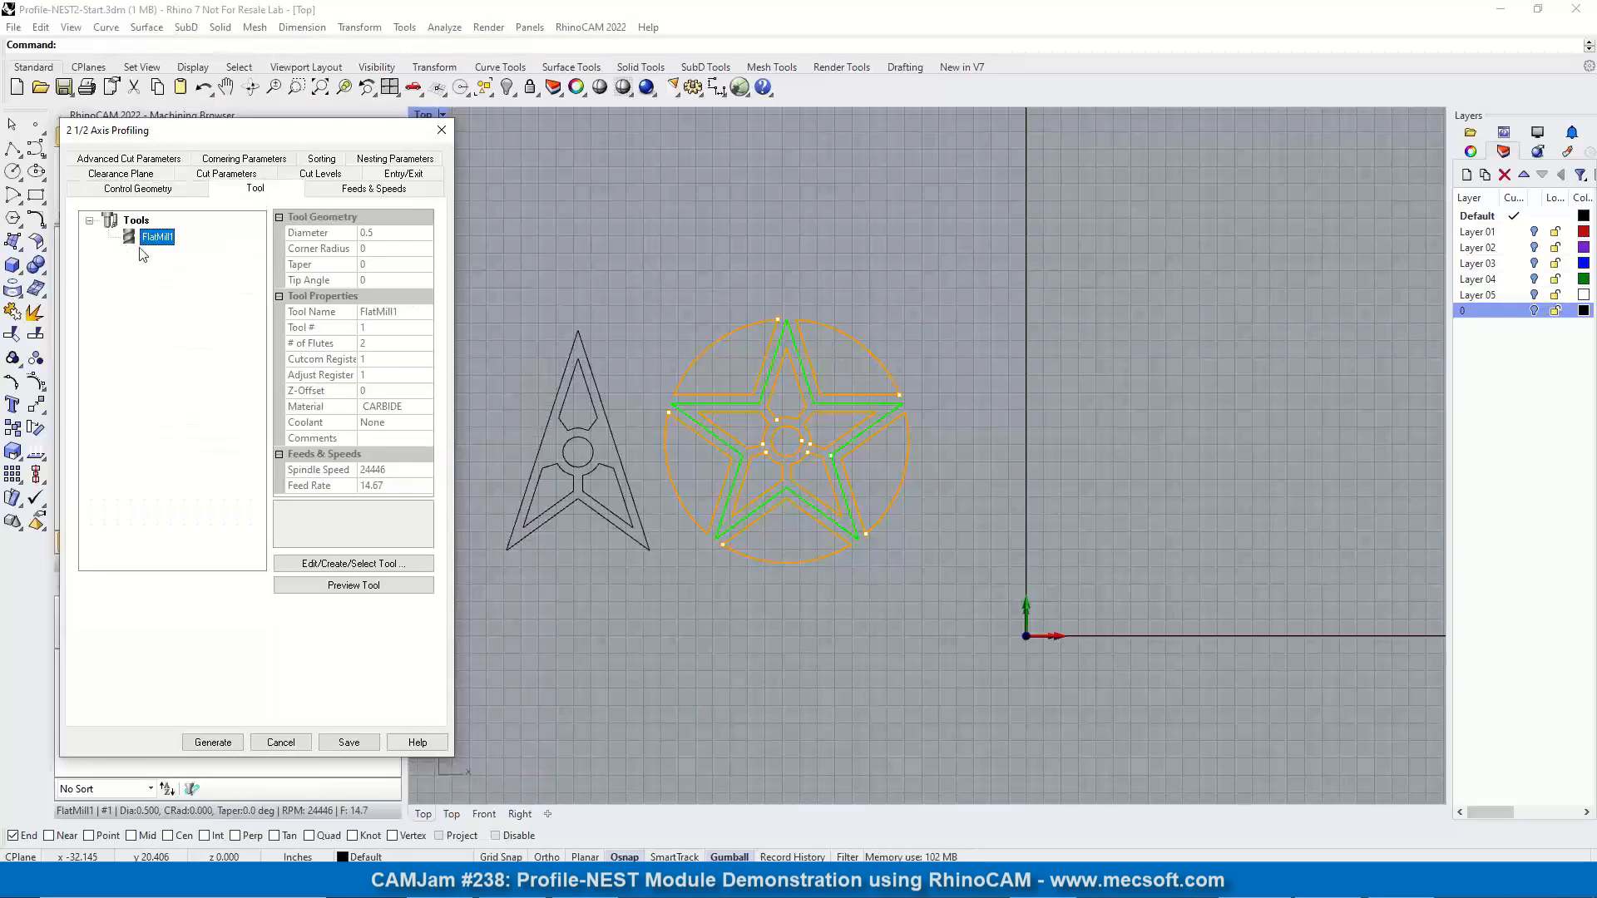
{"action": "mouse_move", "coordinate": [184, 254]}
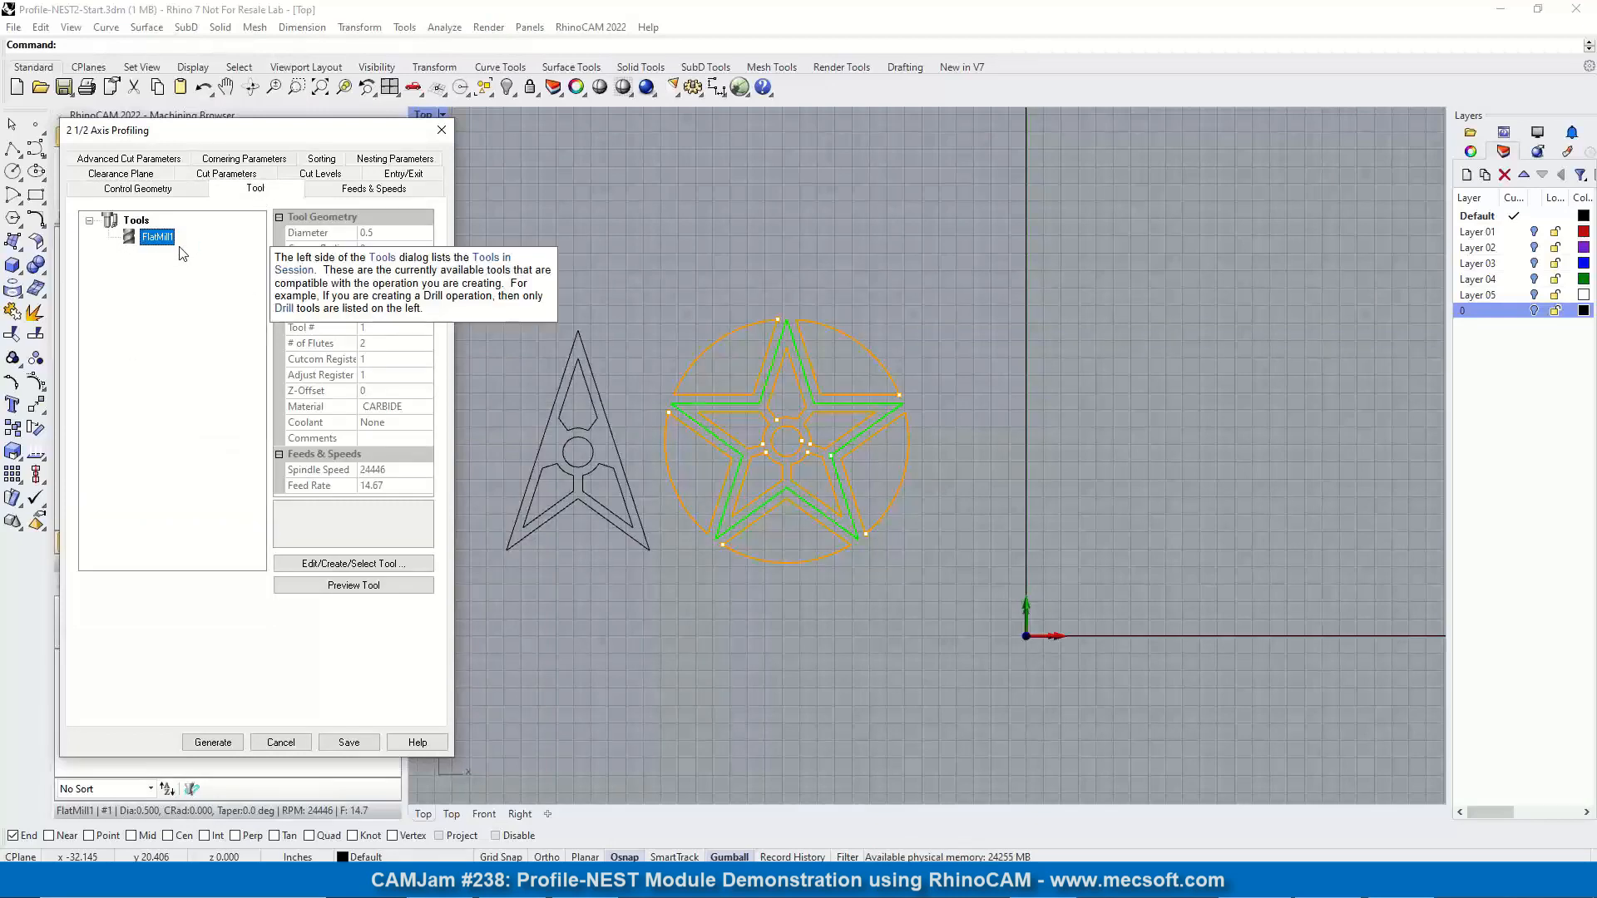
{"action": "left_click", "coordinate": [371, 193]}
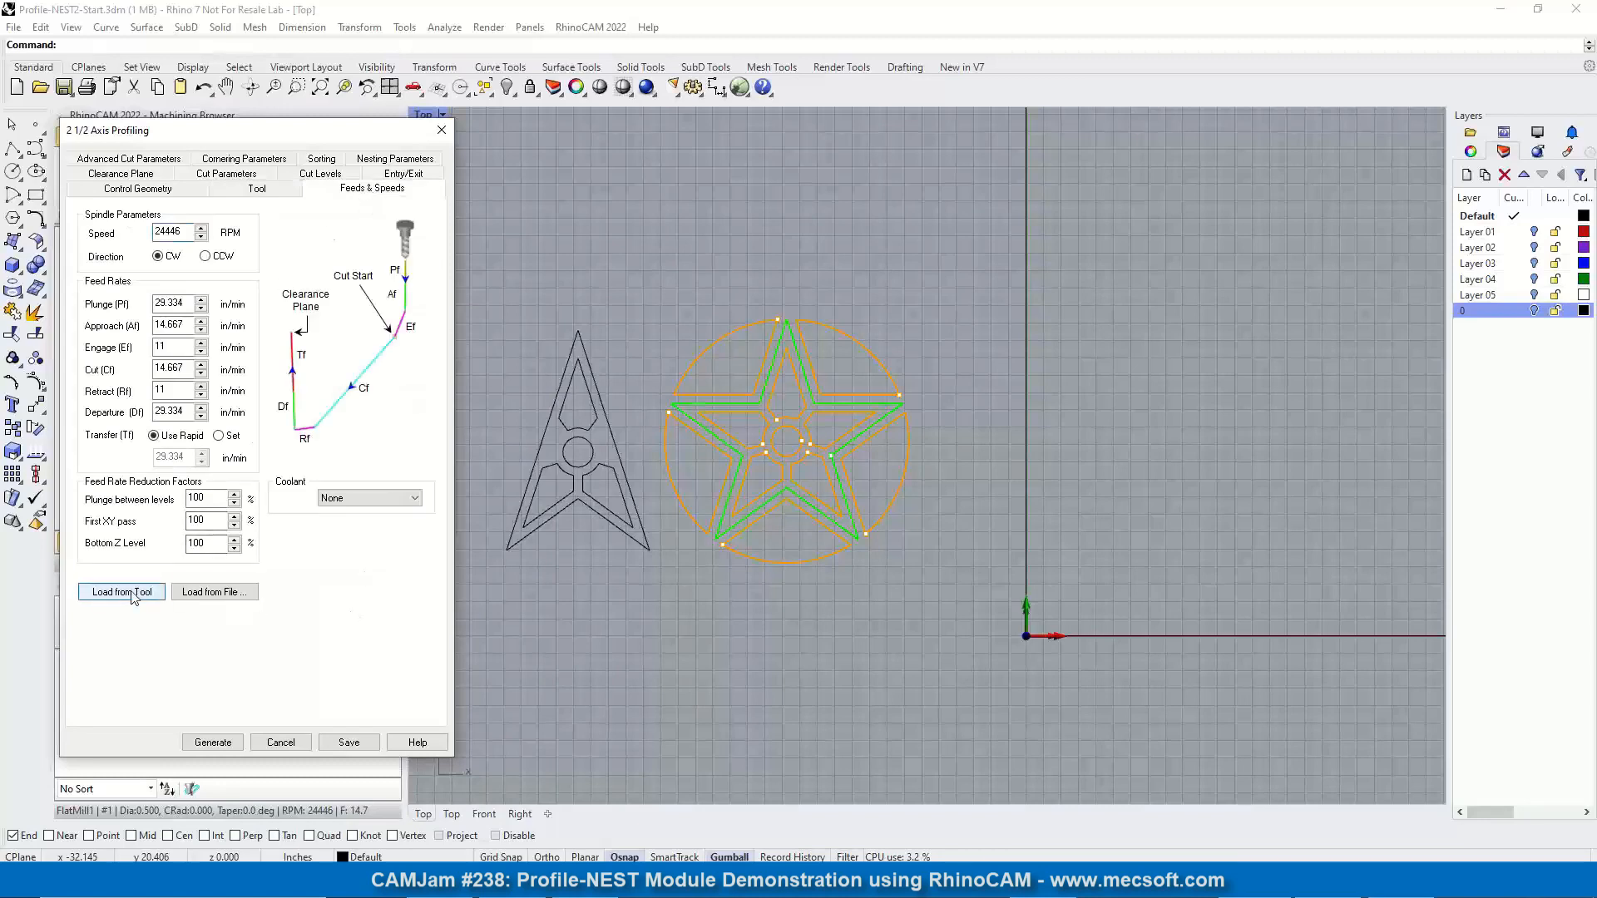
{"action": "left_click", "coordinate": [108, 175]}
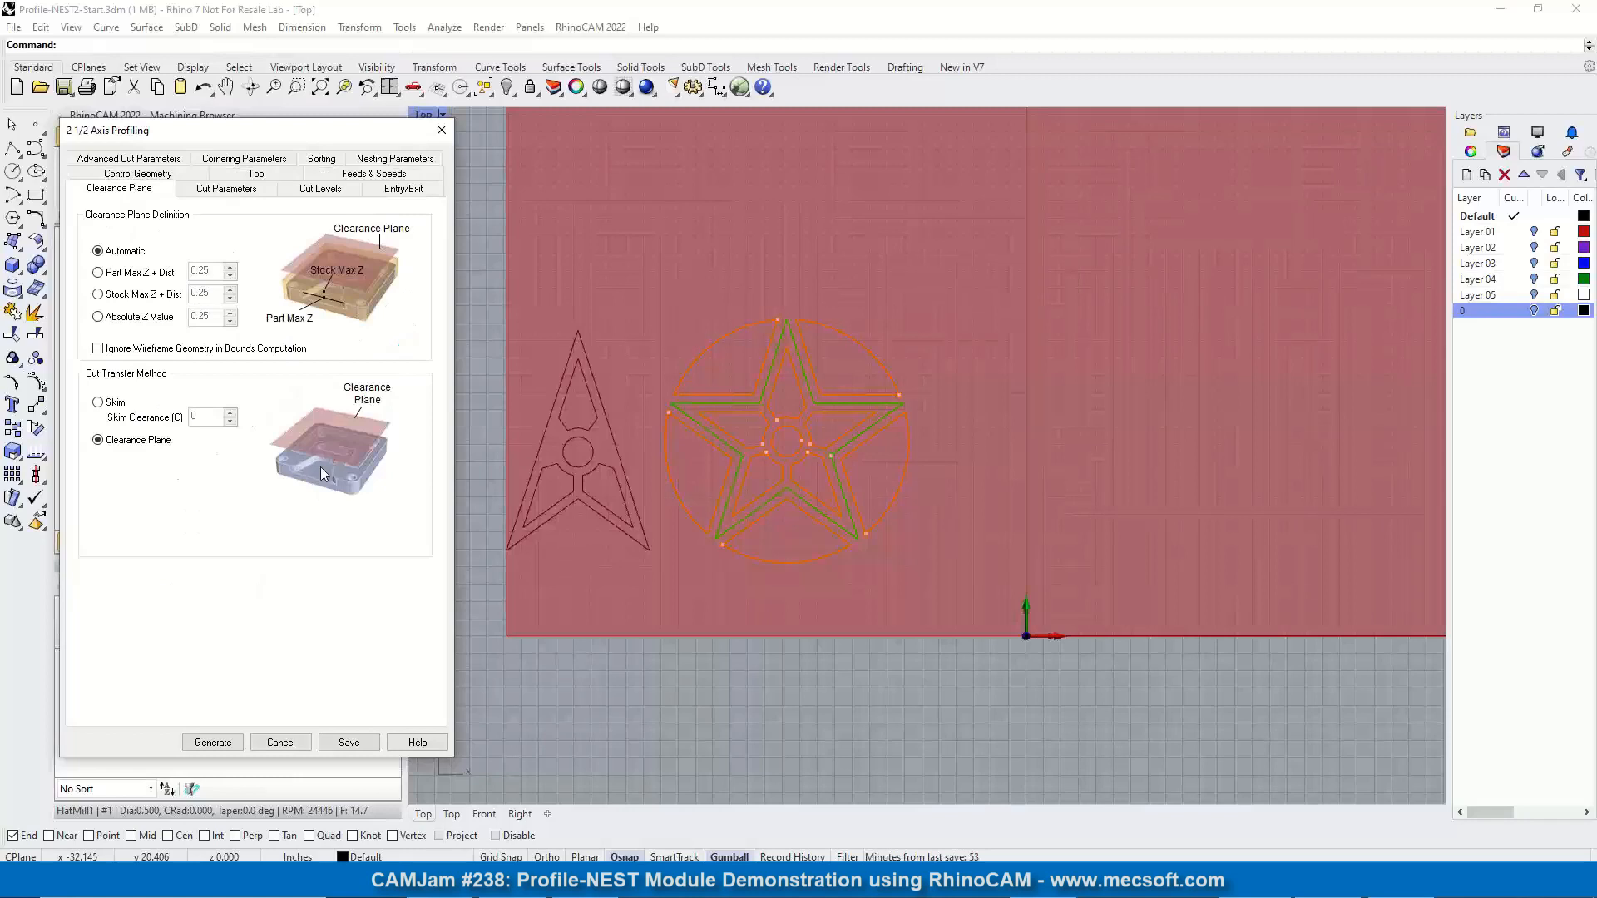
In the cut parameters, enable Outside/Inside for closed curves with the Outside cutting side, and turn on Alternate using Nesting
{"action": "left_click", "coordinate": [223, 191]}
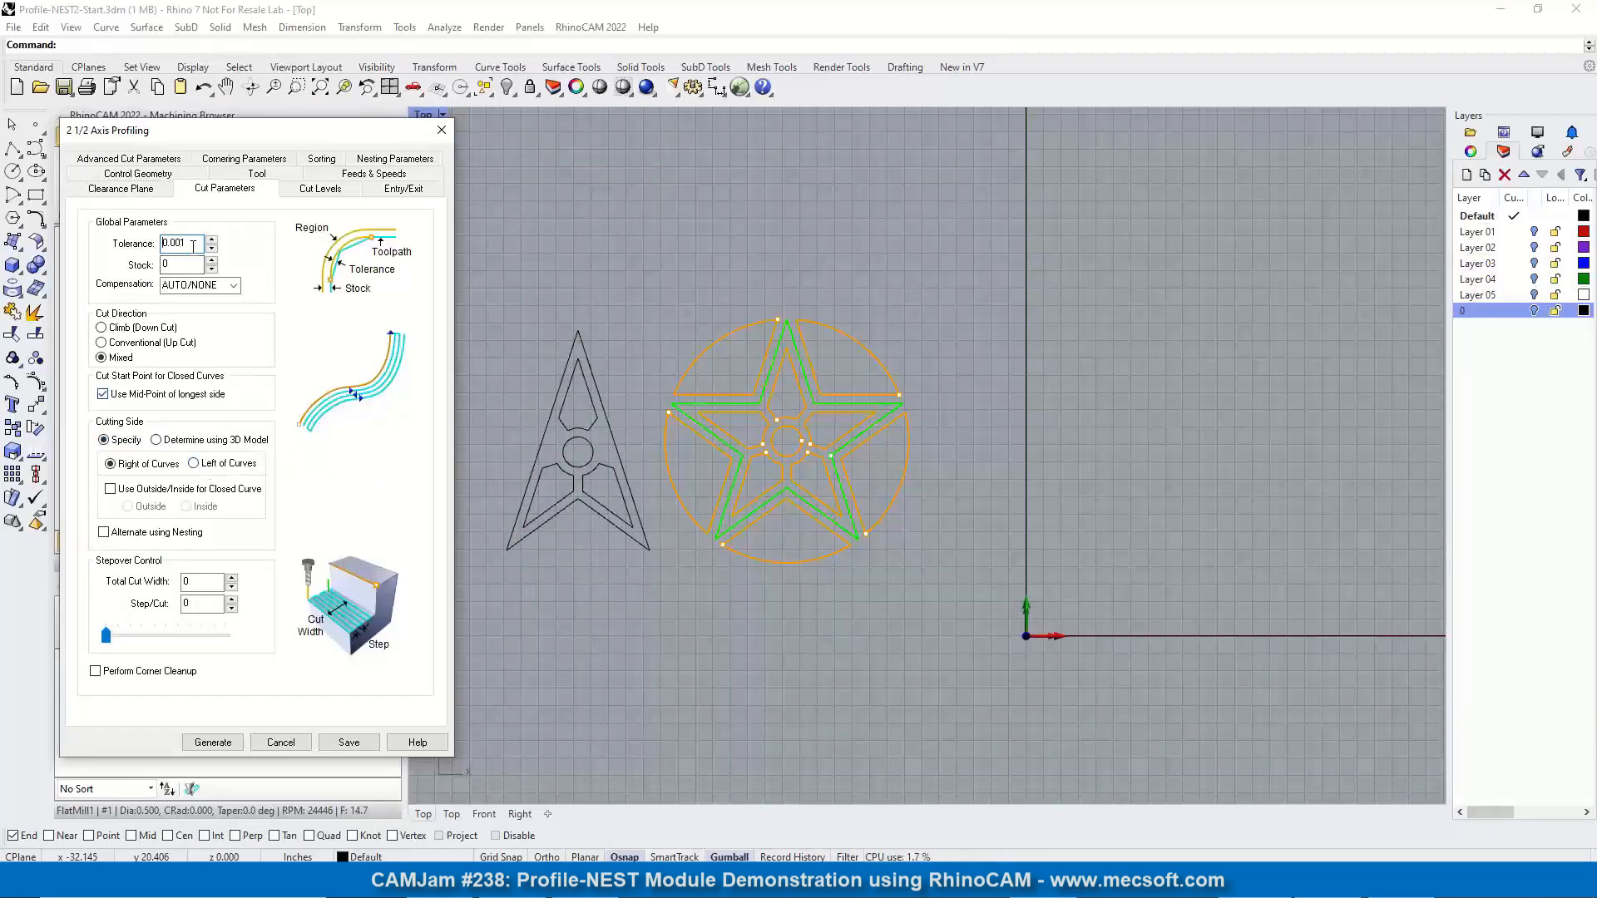
{"action": "key", "text": "Tab"}
{"action": "left_click", "coordinate": [112, 490]}
{"action": "left_click", "coordinate": [128, 507]}
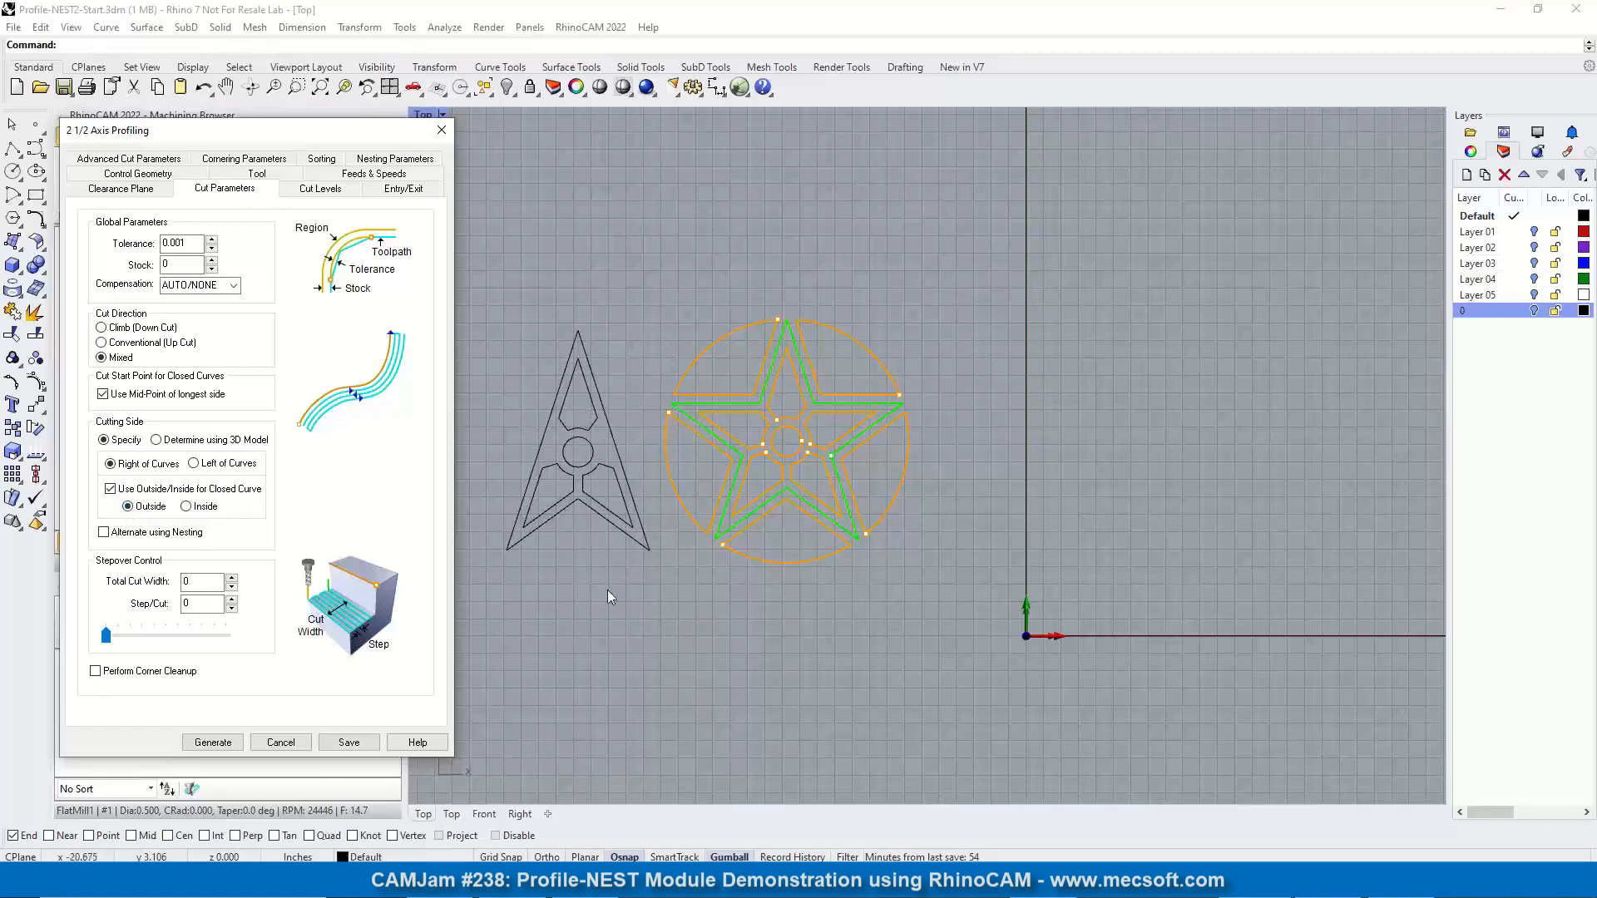
{"action": "left_click", "coordinate": [105, 538]}
{"action": "left_click", "coordinate": [203, 584]}
{"action": "mouse_move", "coordinate": [203, 584]}
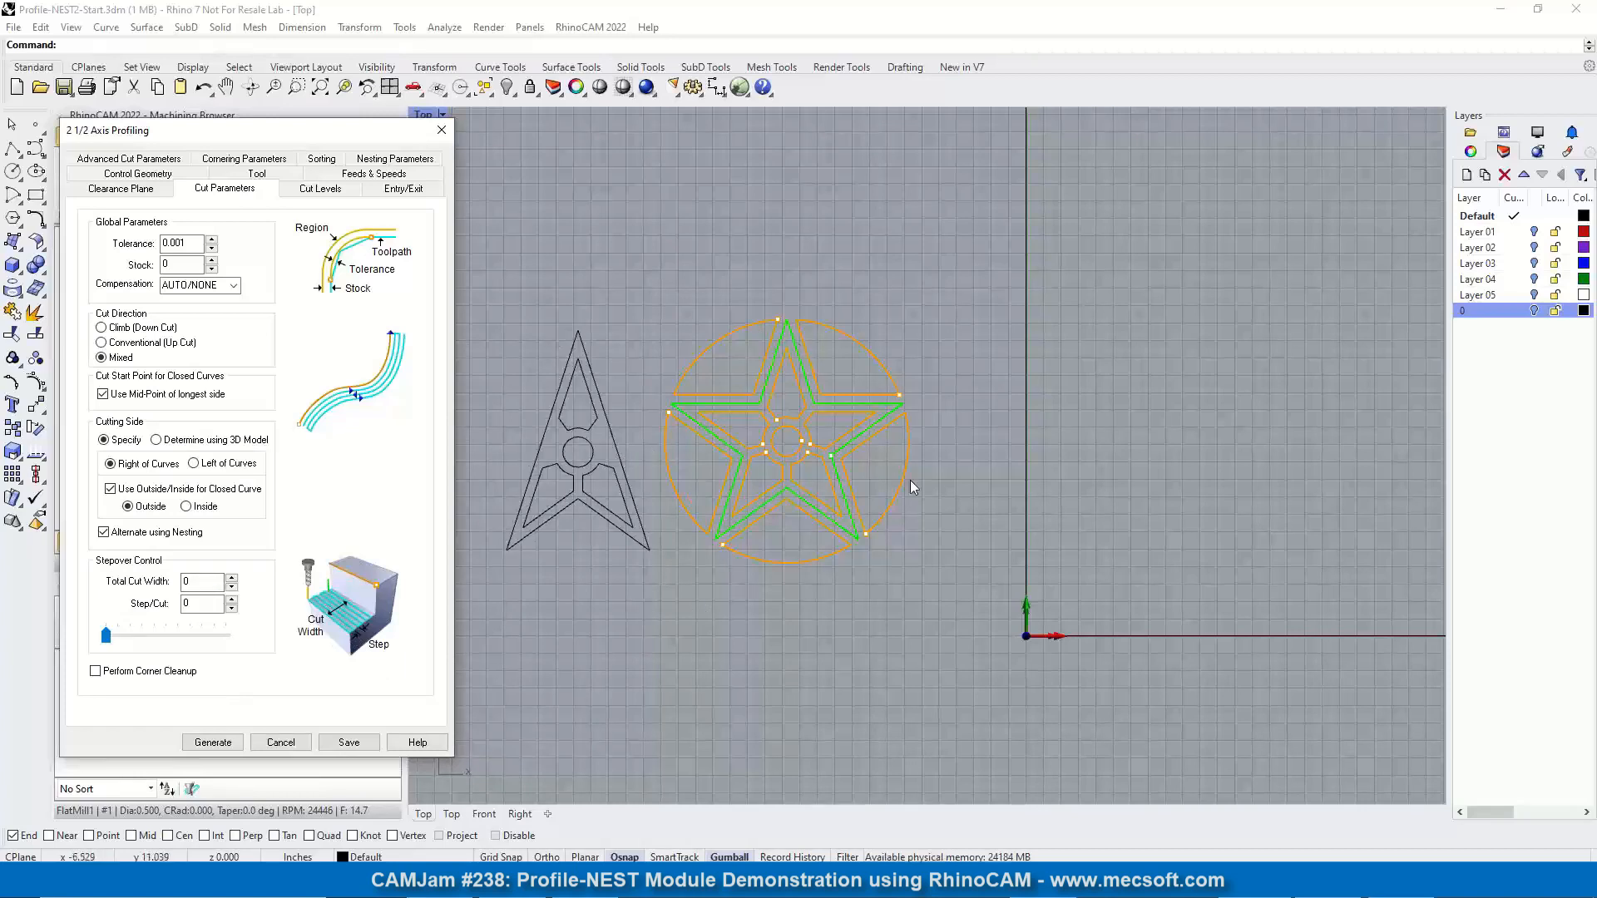
Examine the height of the star part's curves relative to the work zero in front and perspective views, and return to a top view
{"action": "left_click", "coordinate": [319, 192]}
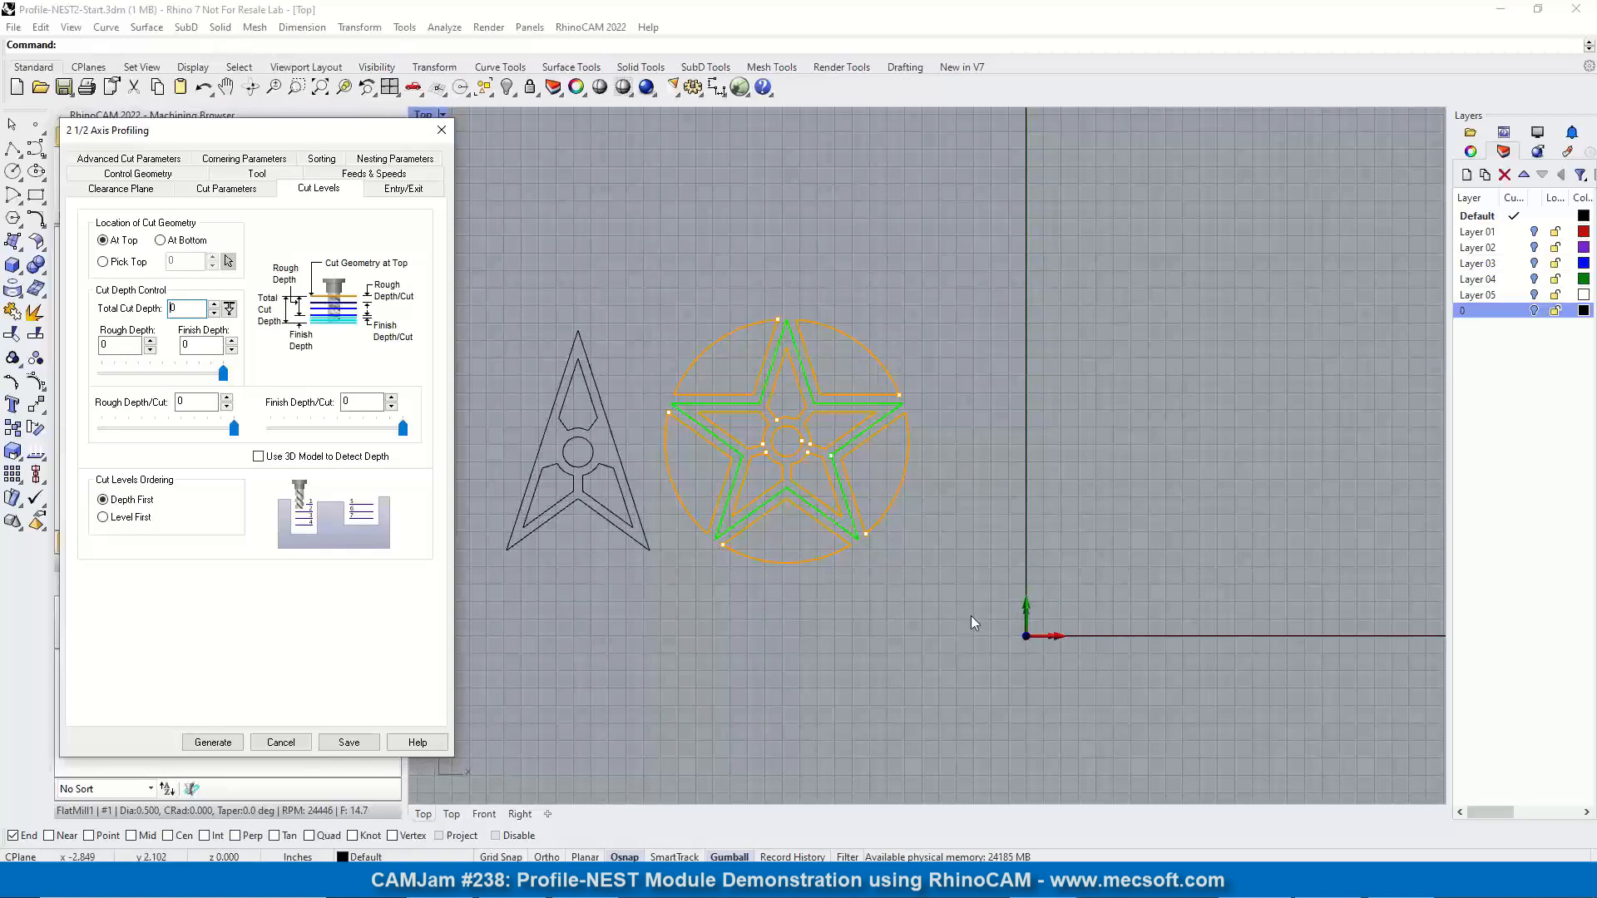
{"action": "left_click", "coordinate": [413, 86]}
{"action": "left_click", "coordinate": [507, 142]}
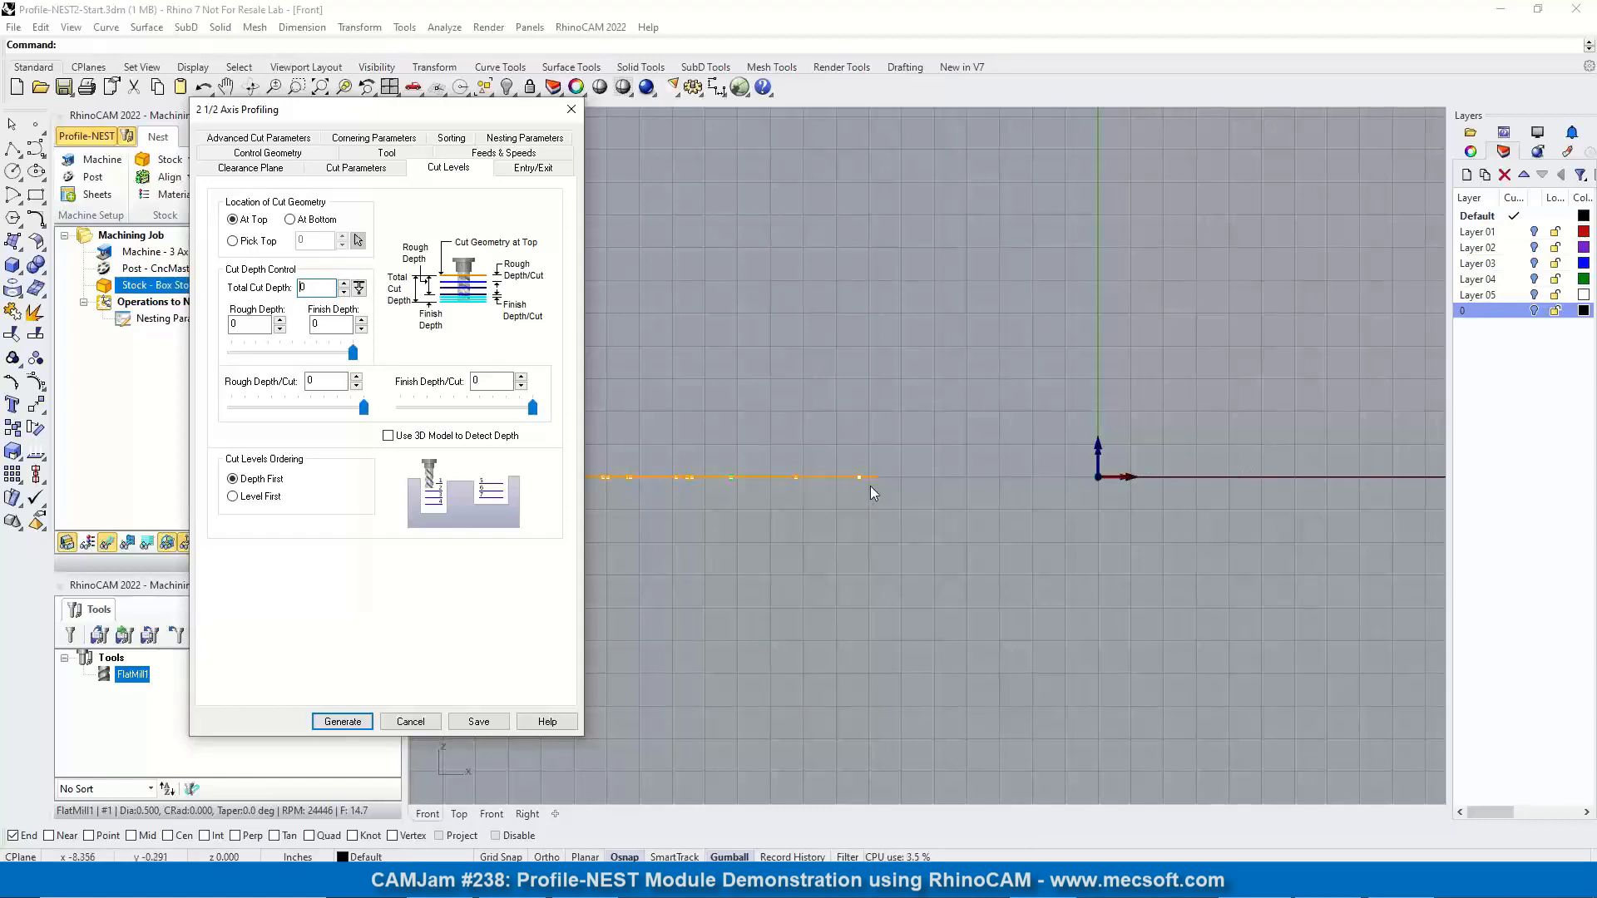
{"action": "left_click", "coordinate": [426, 114]}
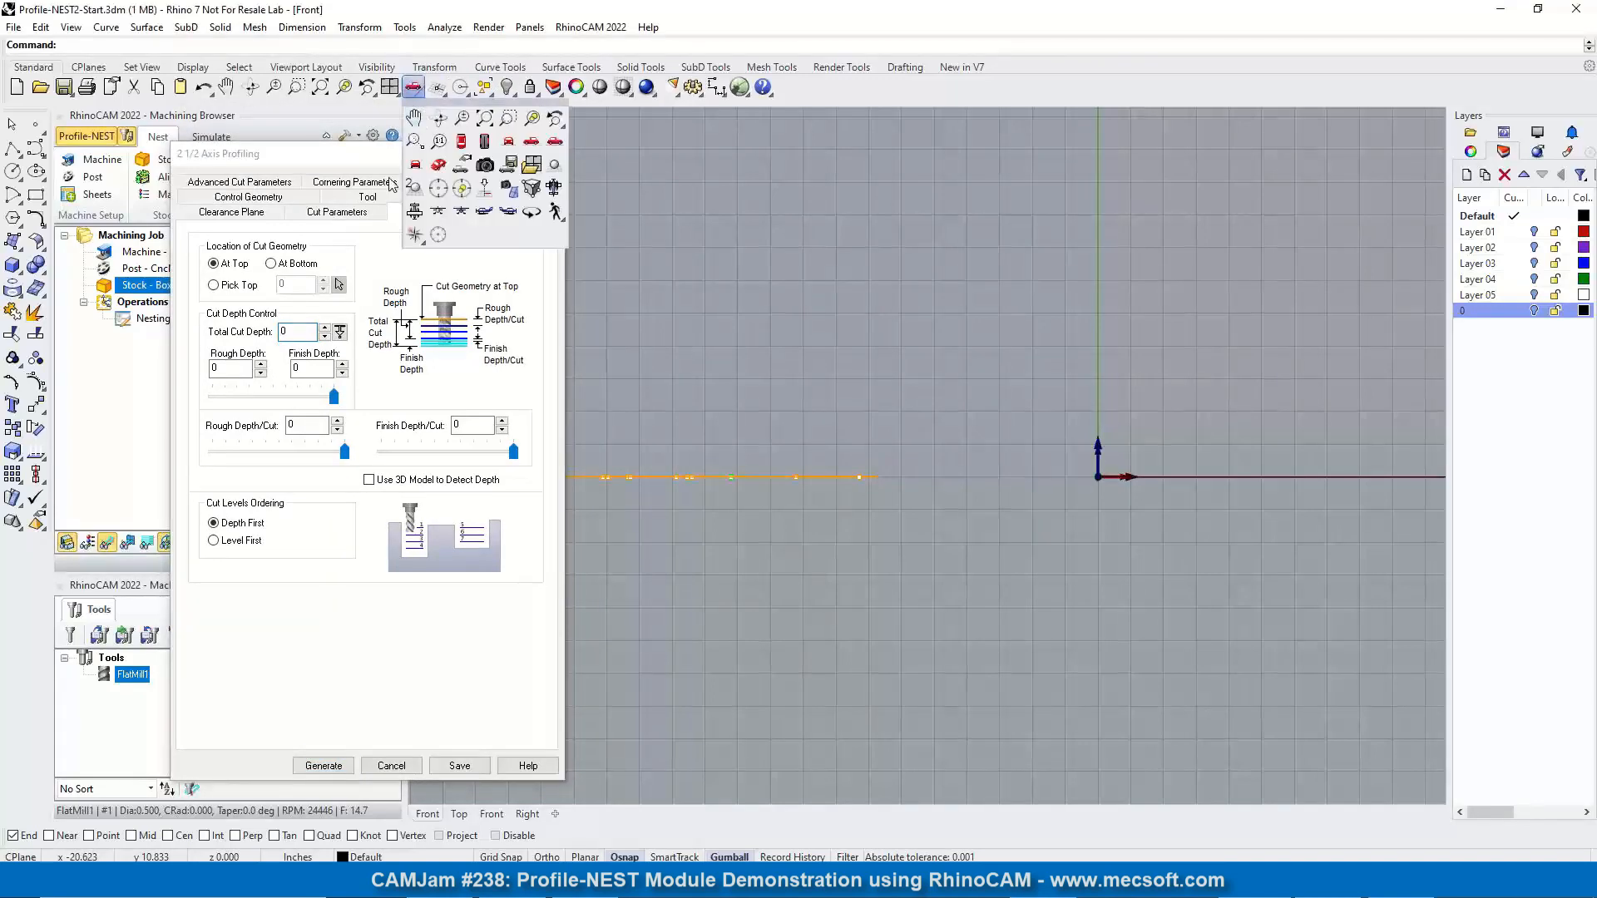
{"action": "left_click", "coordinate": [442, 166]}
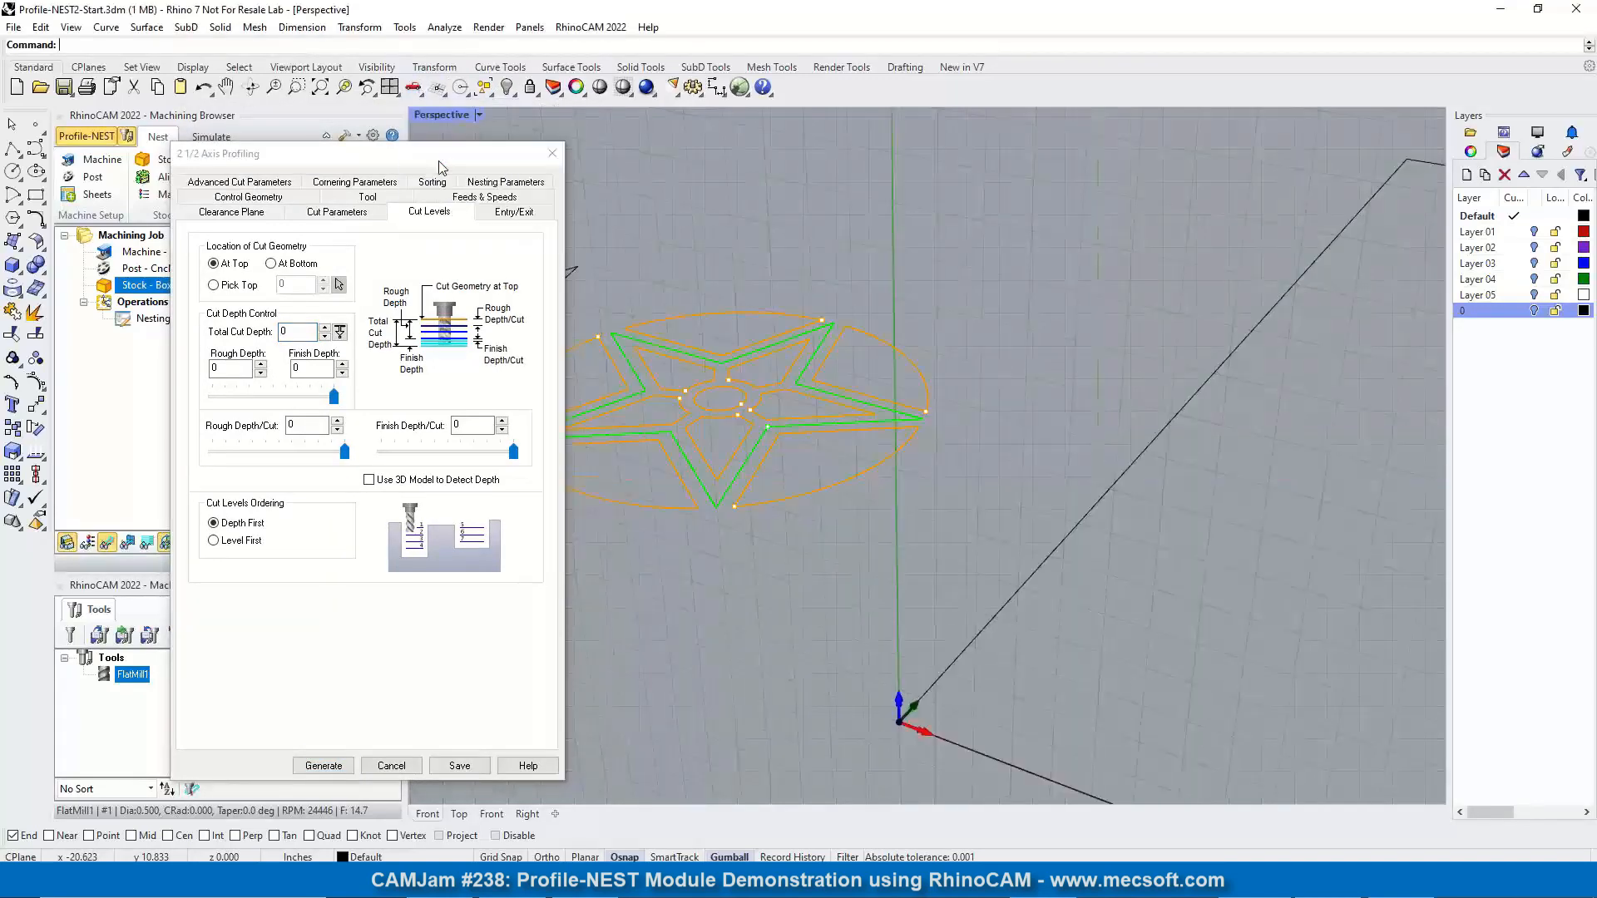
{"action": "left_click", "coordinate": [413, 87]}
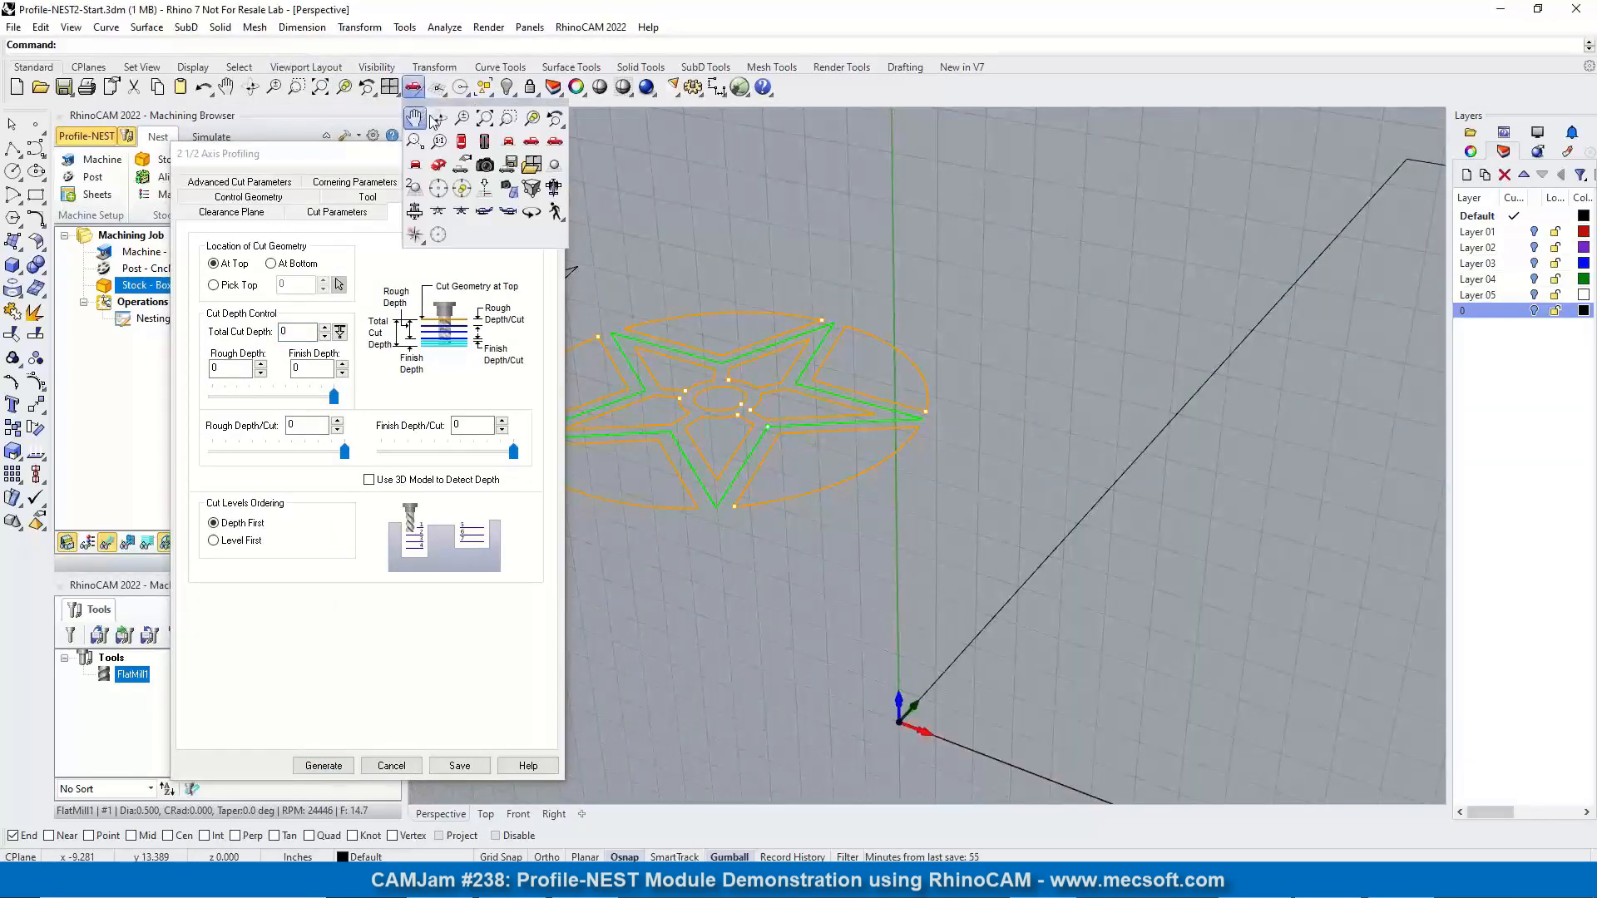
{"action": "left_click", "coordinate": [463, 142]}
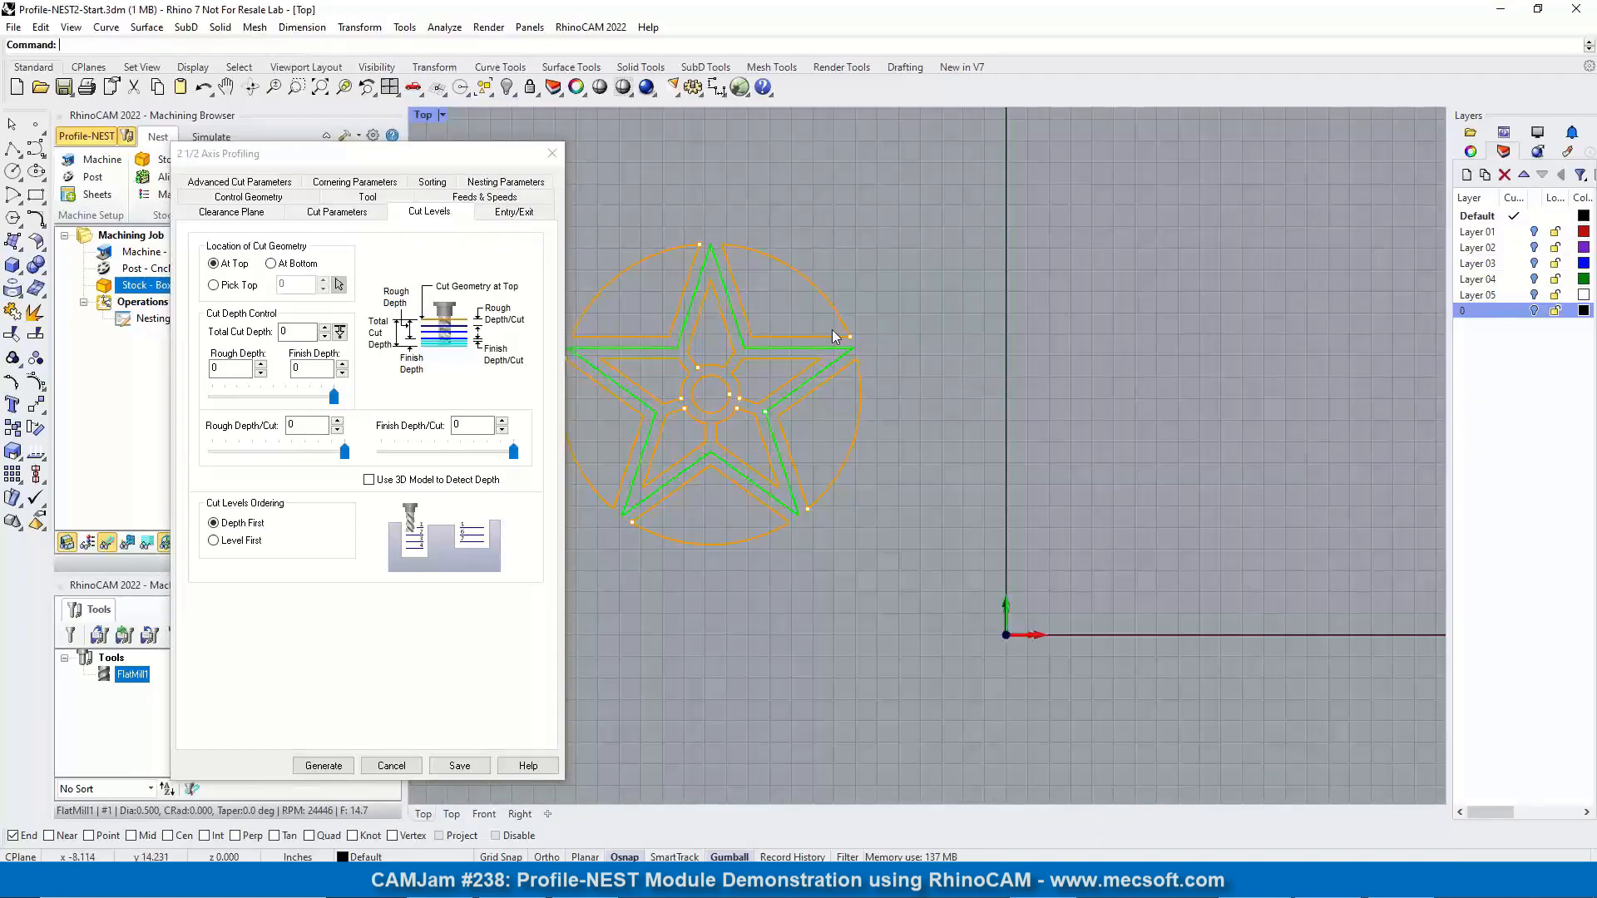
{"action": "scroll", "coordinate": [1015, 341], "scroll_direction": "down", "scroll_amount": 2}
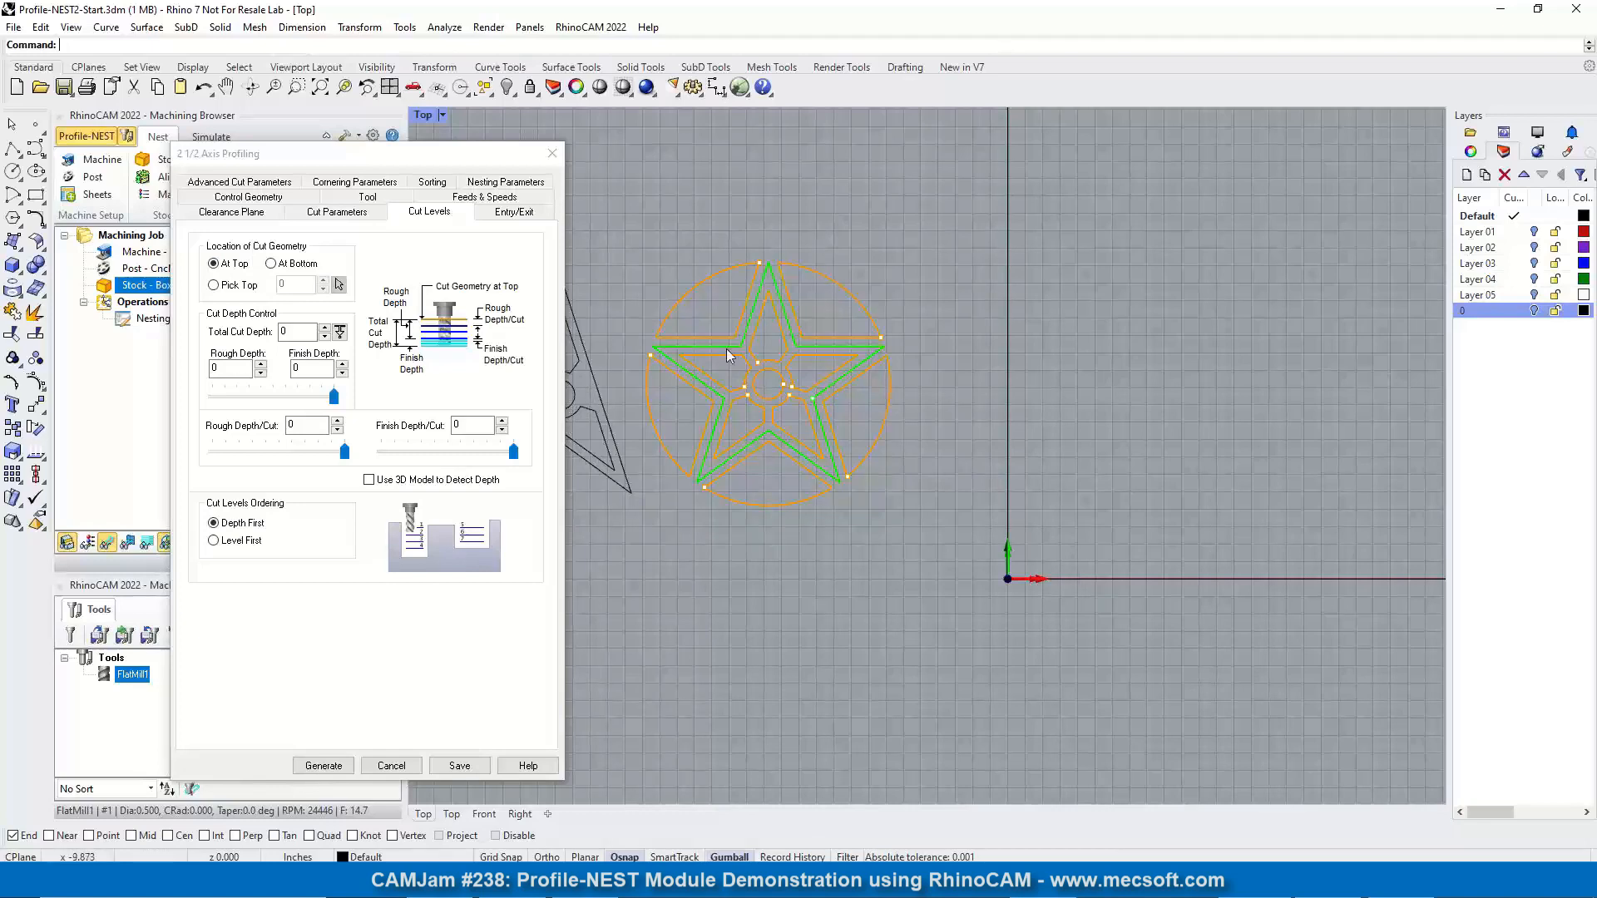
Set the cut geometry location to At Bottom, with a total cut depth and a rough depth of 0.25
{"action": "left_click", "coordinate": [271, 264]}
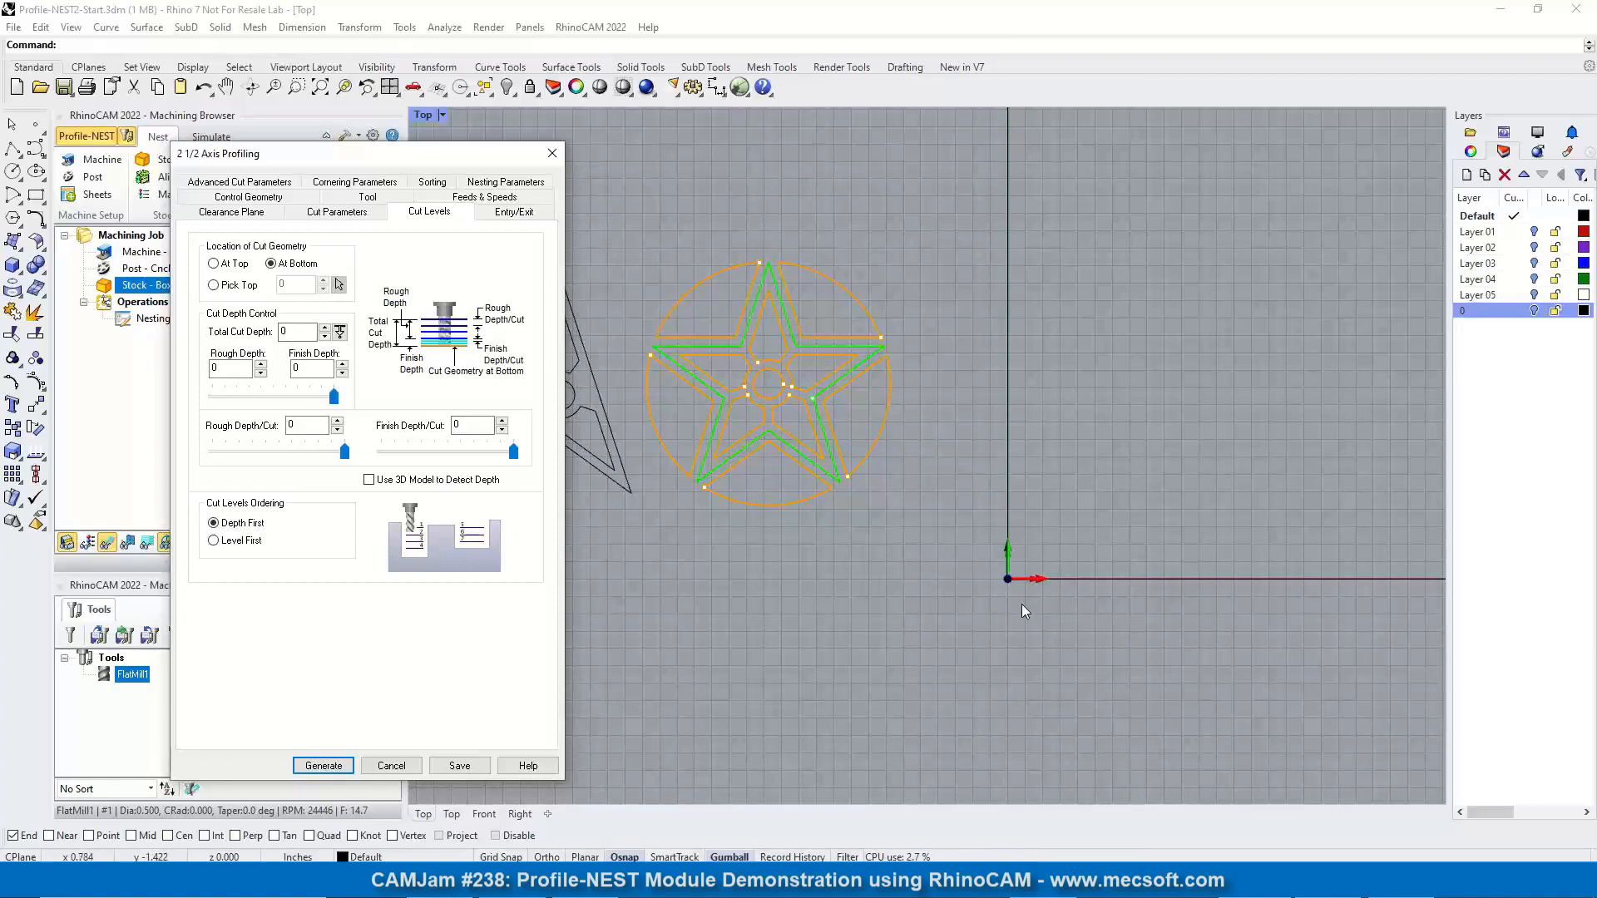
{"action": "double_click", "coordinate": [291, 332]}
{"action": "double_click", "coordinate": [297, 332]}
{"action": "type", "text": "0.255"}
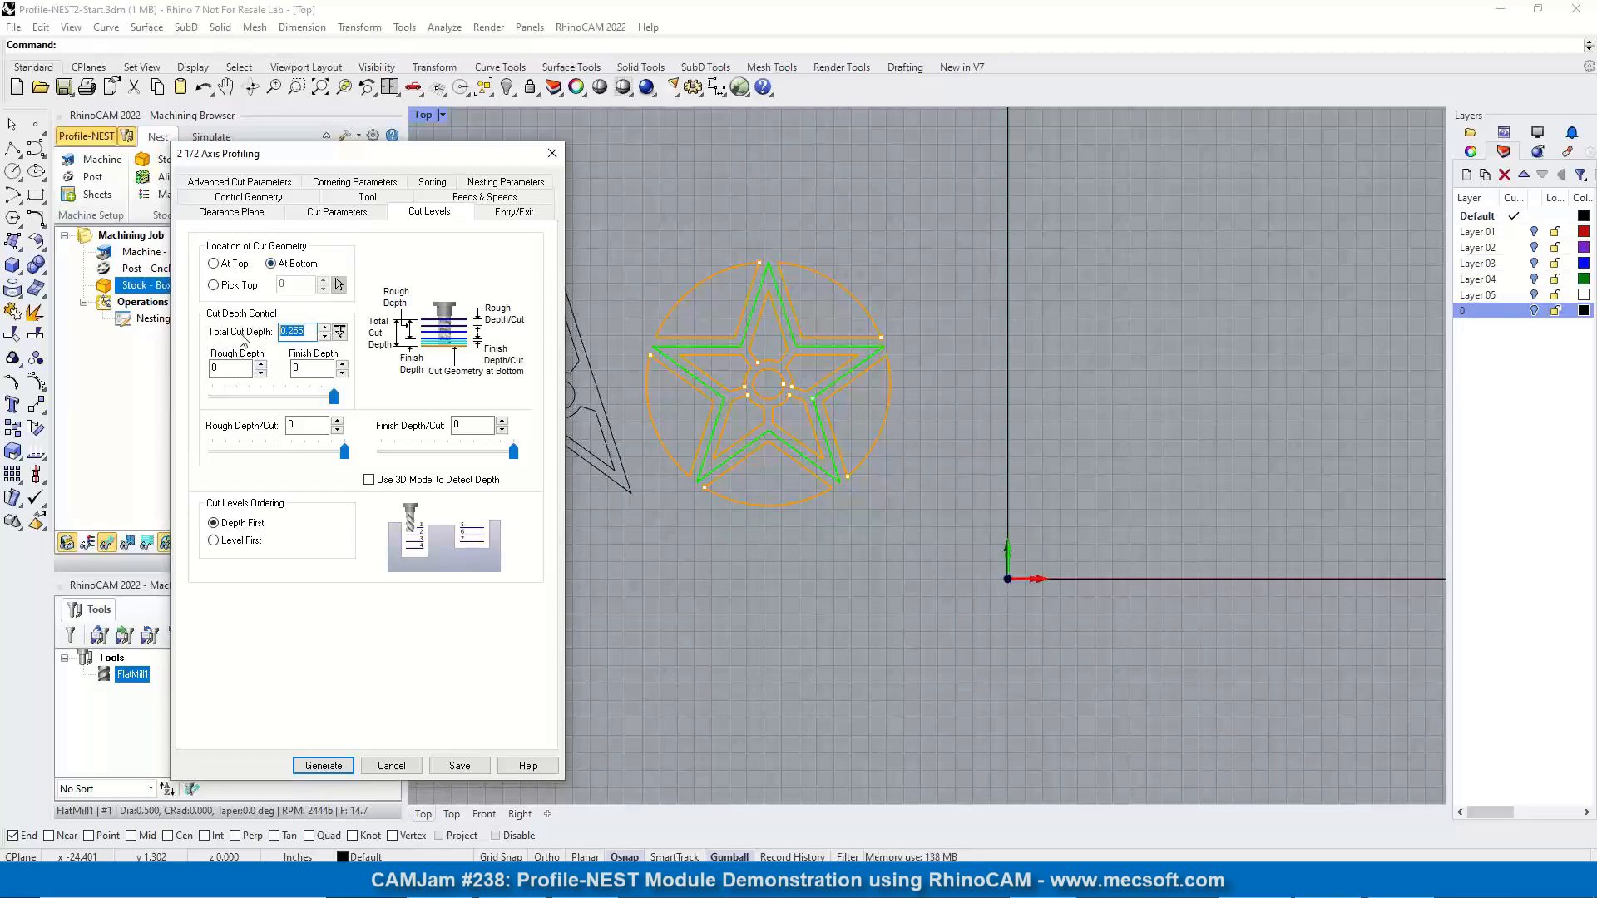
{"action": "type", "text": "0"}
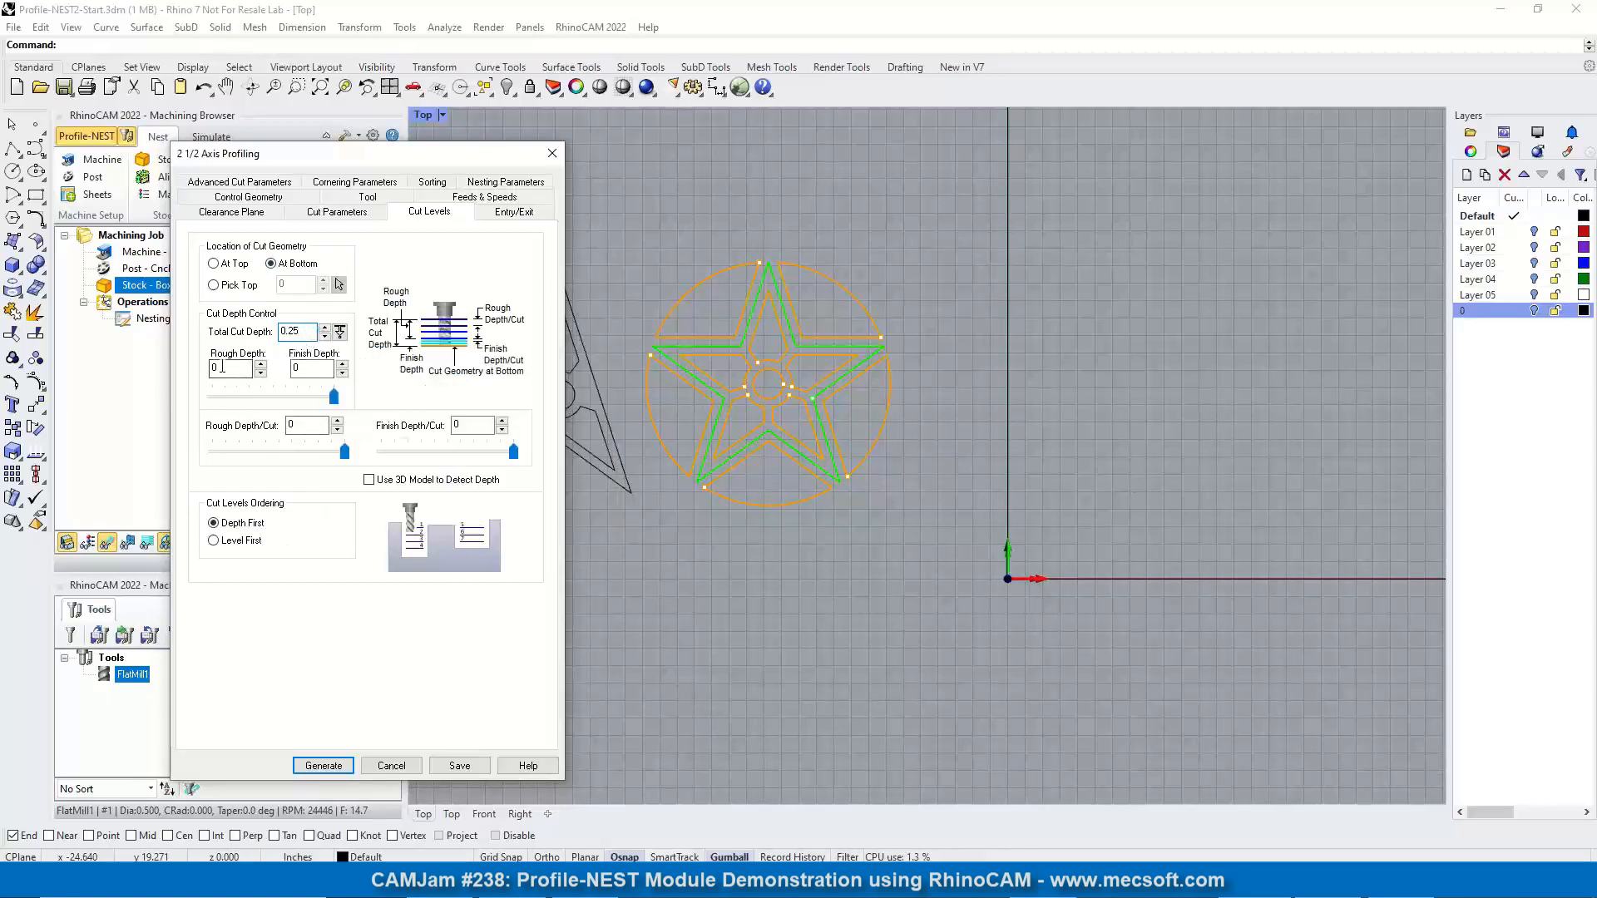
{"action": "left_click_drag", "start_coordinate": [231, 368], "coordinate": [239, 373]}
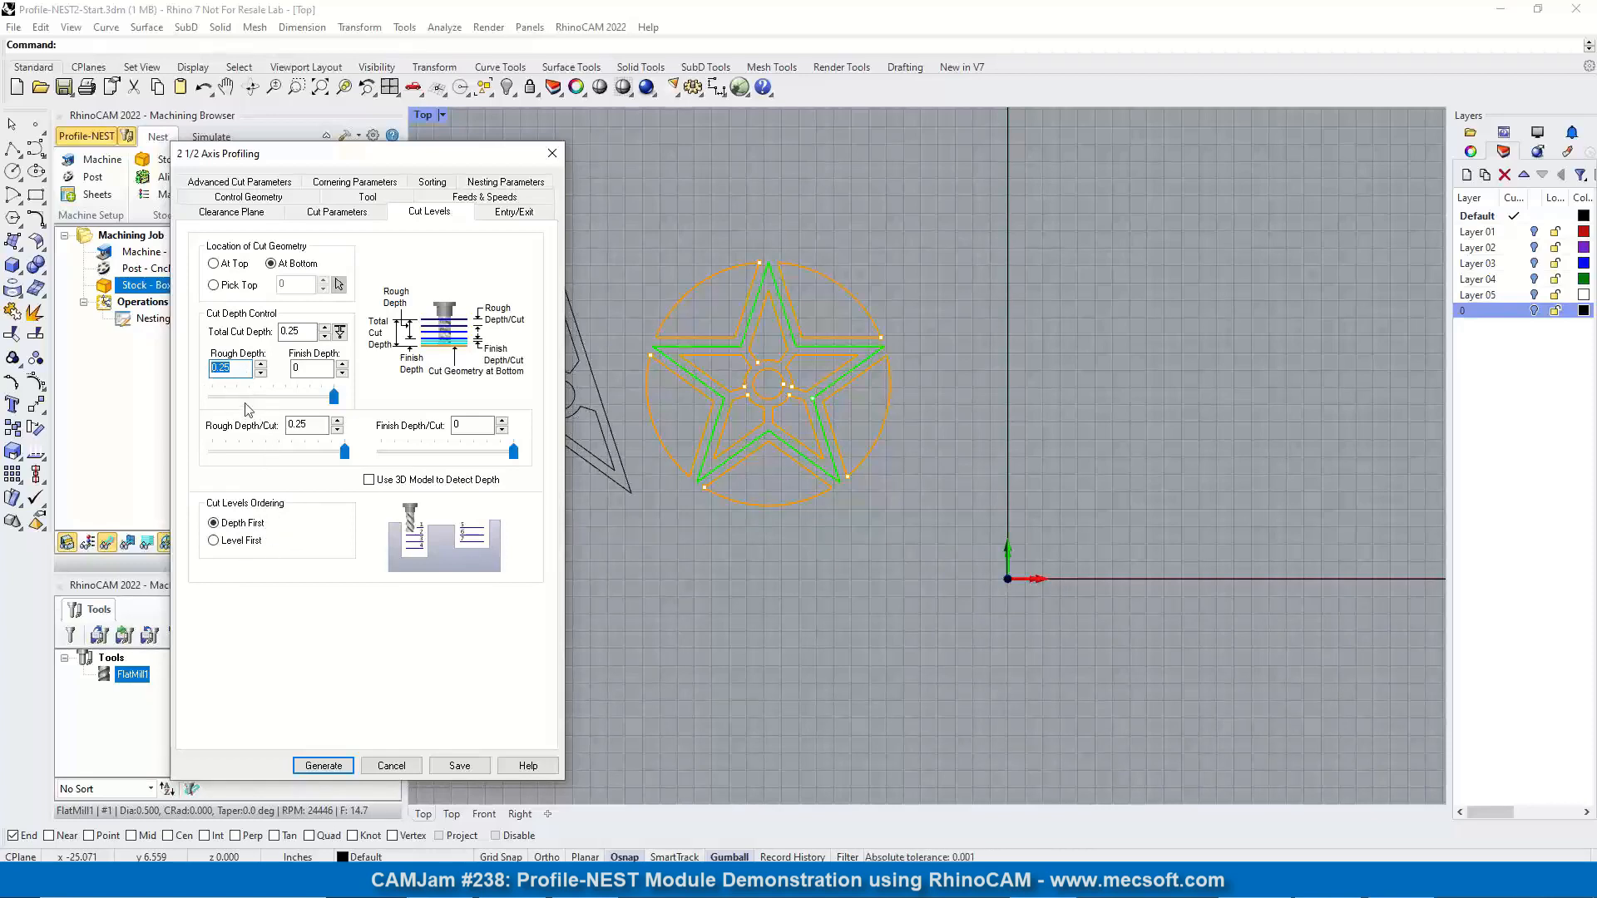
Set the entry motion to Along Path, the exit motion to None, and the overlap distance for closed profiles to 0.25
{"action": "left_click", "coordinate": [518, 213]}
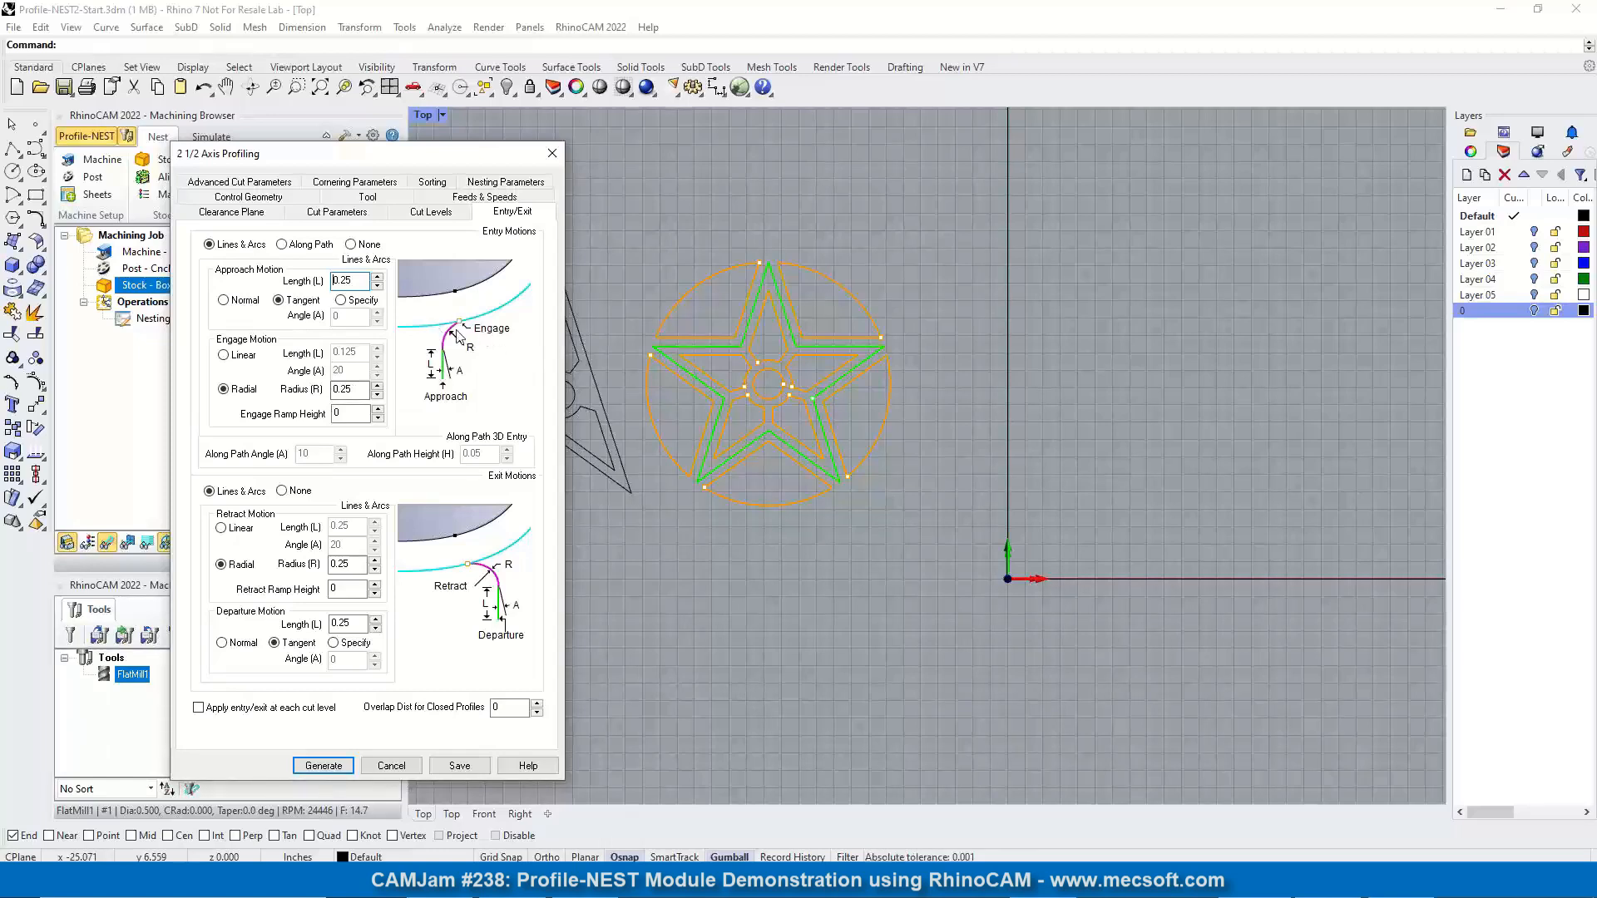
{"action": "left_click", "coordinate": [282, 247]}
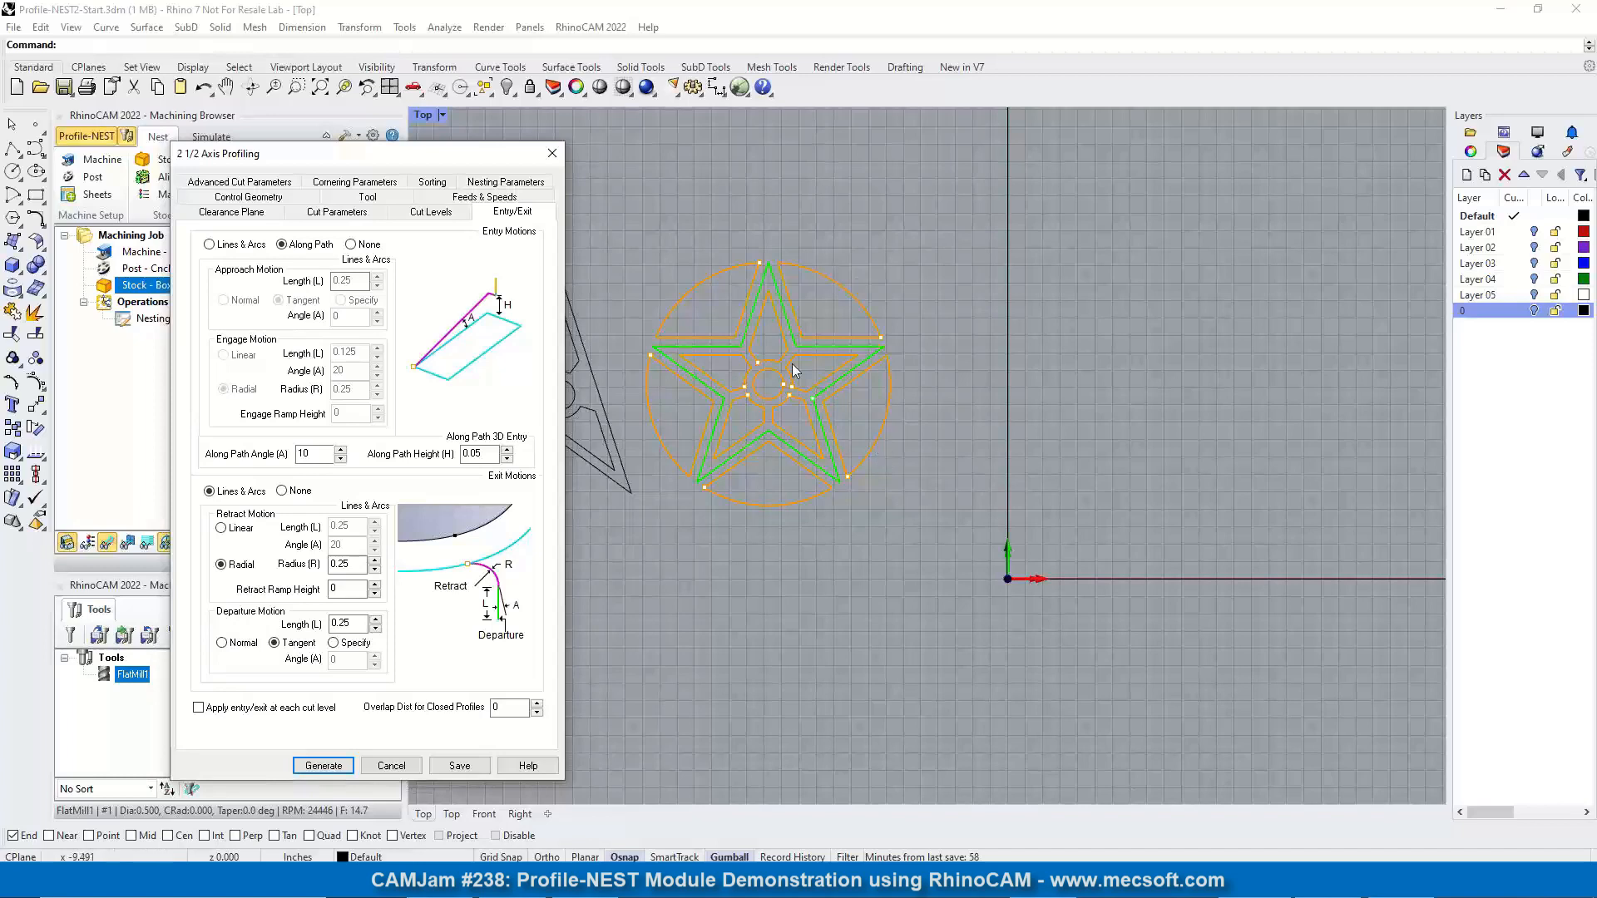
{"action": "double_click", "coordinate": [315, 454]}
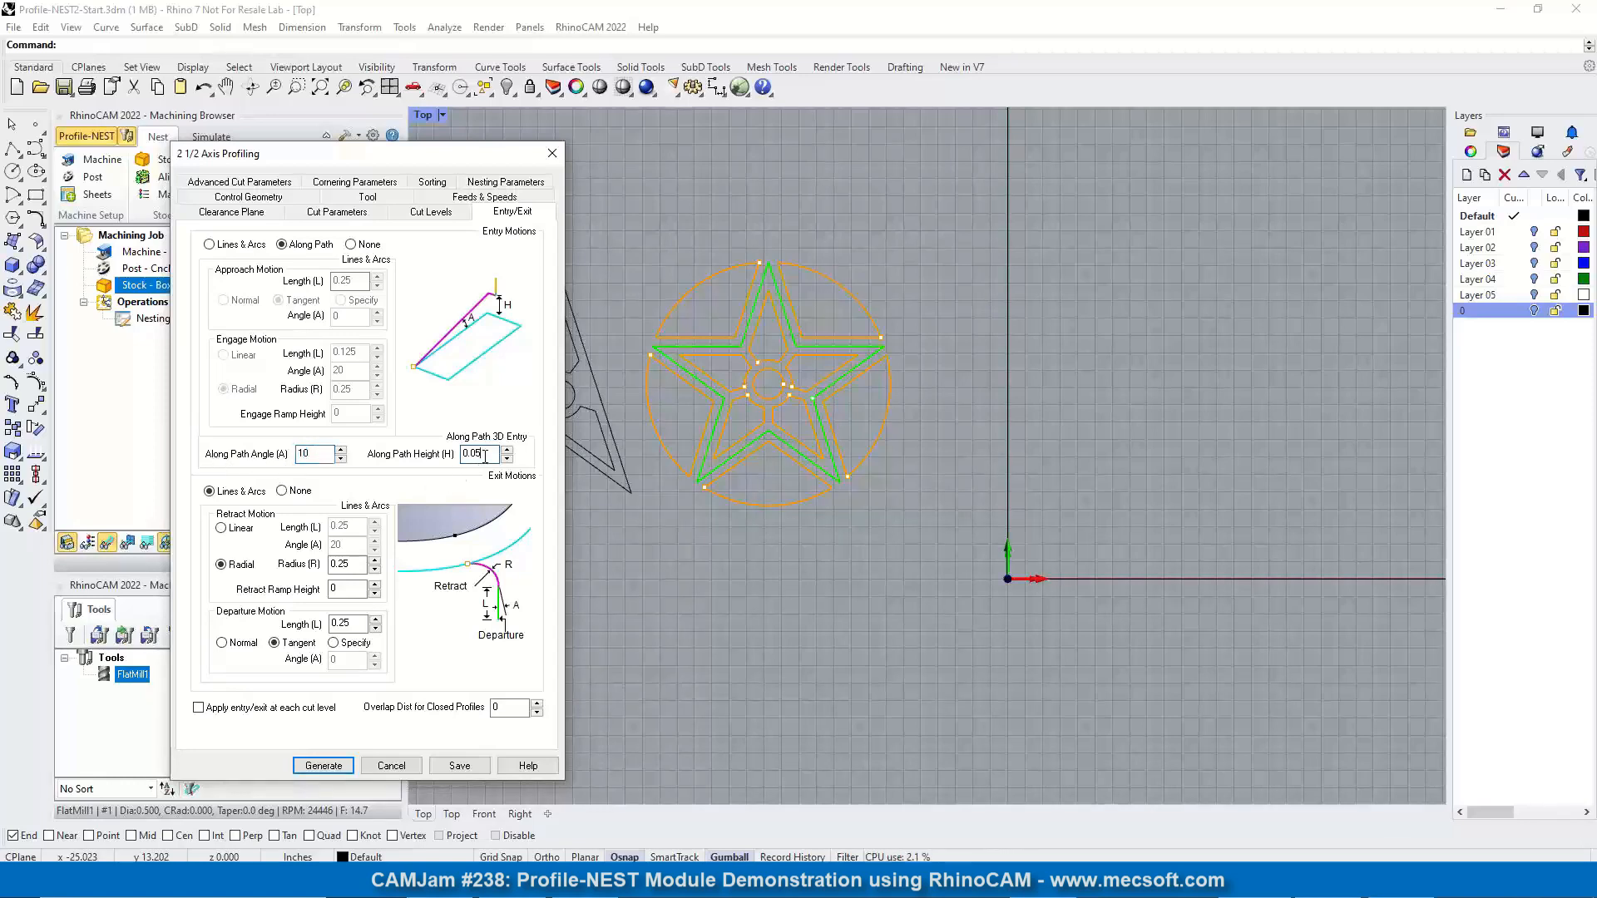
{"action": "mouse_move", "coordinate": [484, 456]}
{"action": "left_click", "coordinate": [282, 492]}
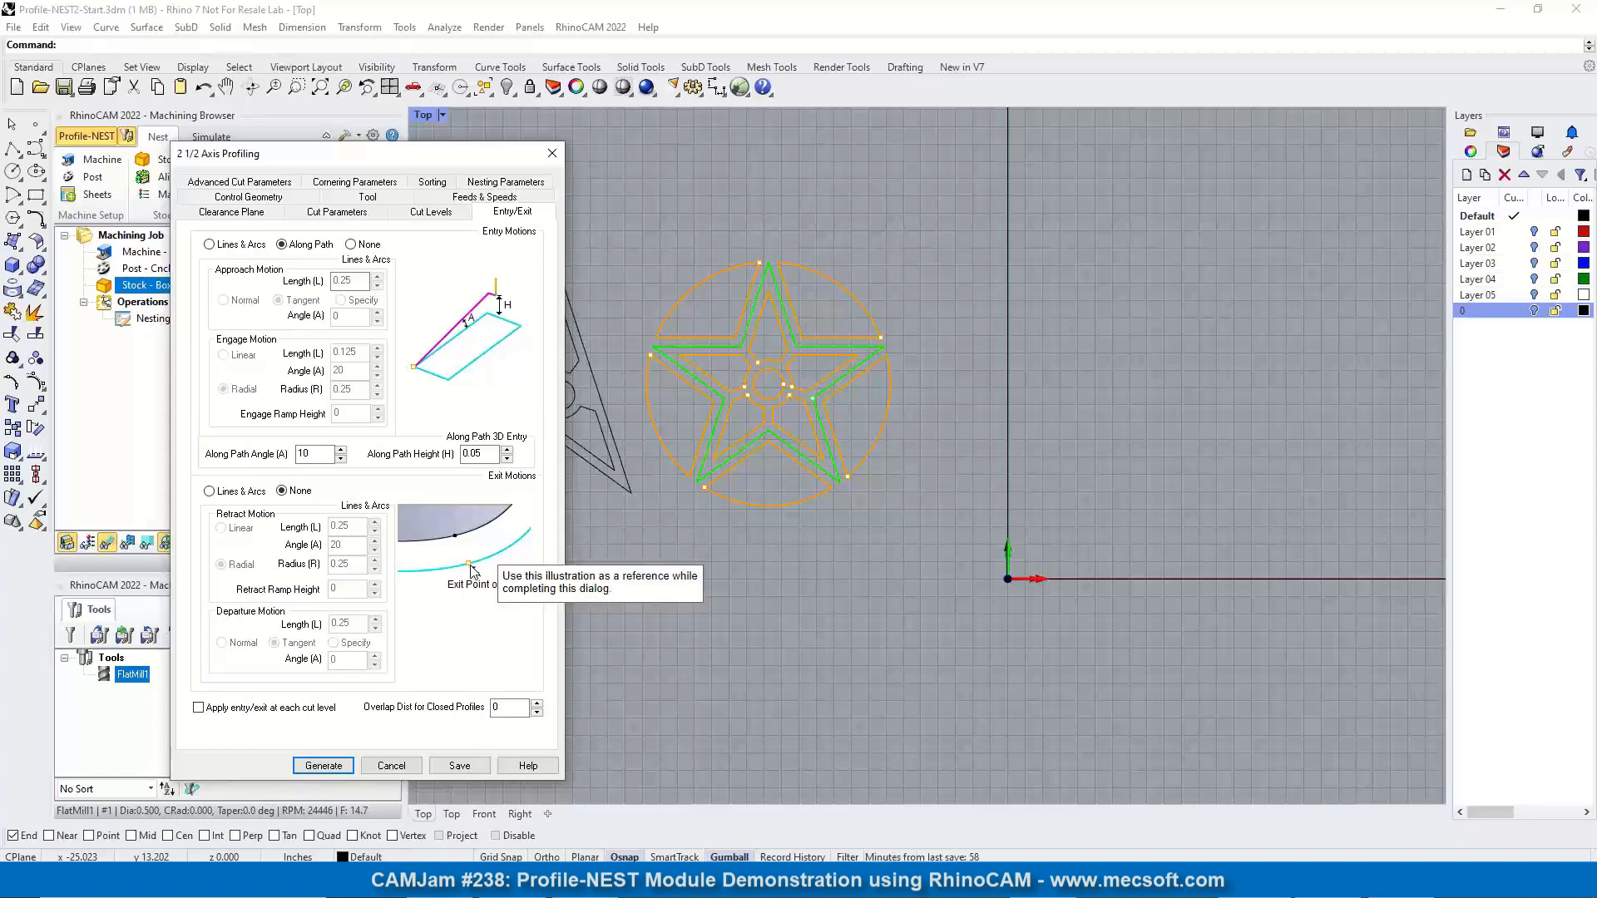
{"action": "double_click", "coordinate": [501, 708]}
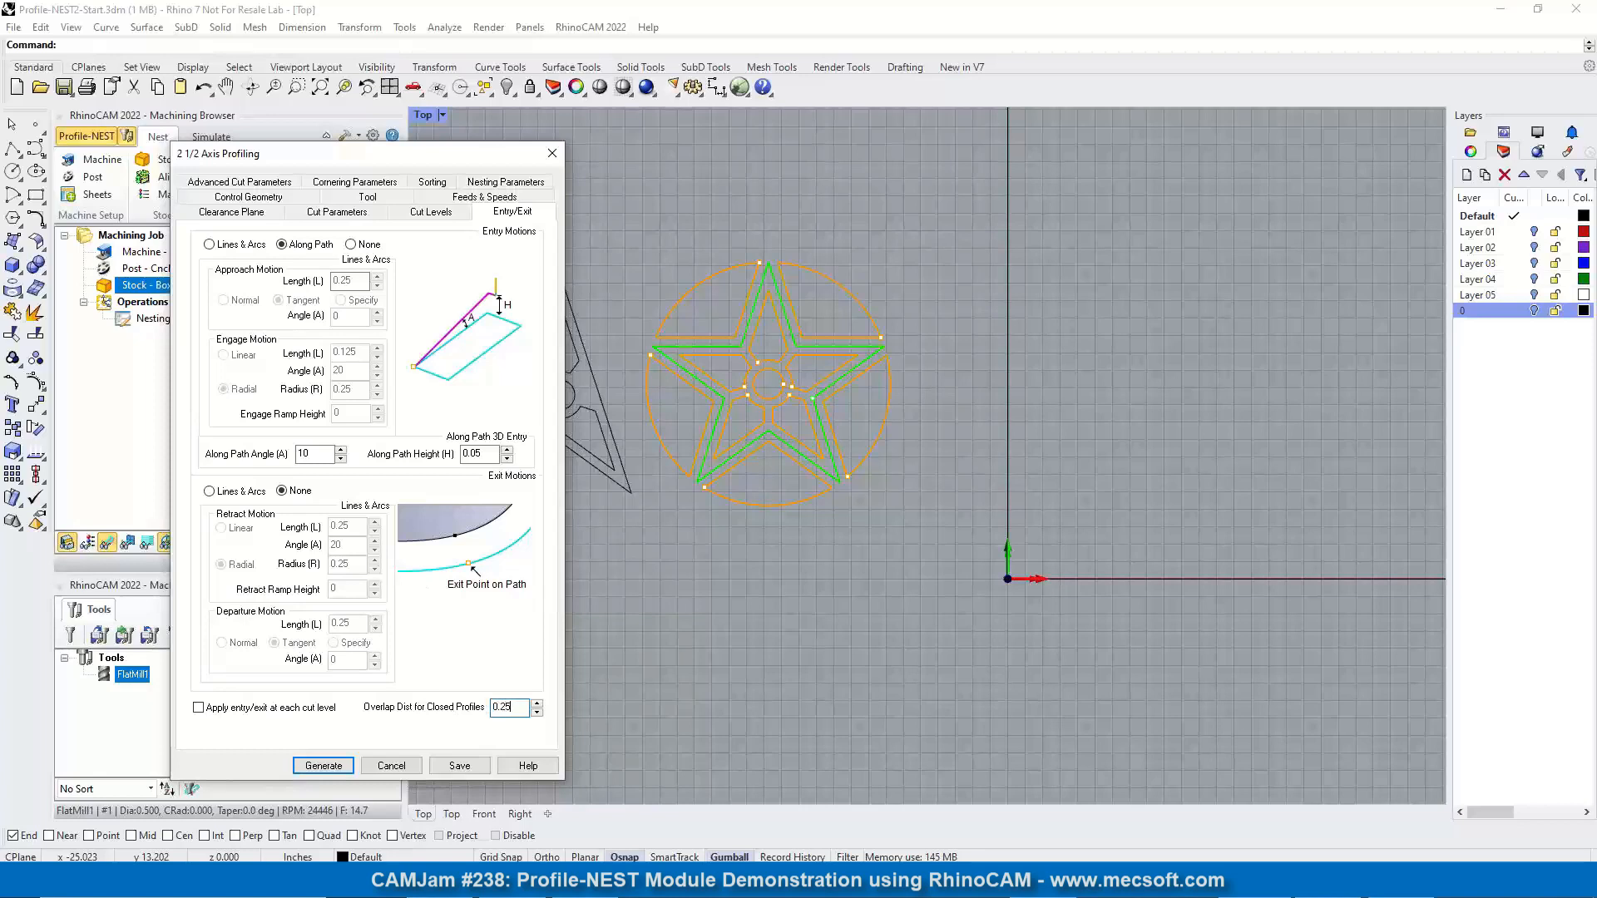
{"action": "type", "text": "0.25"}
Recheck the tool and feeds and speeds, and set the arc fitting tolerance to 0.002
{"action": "left_click", "coordinate": [367, 197]}
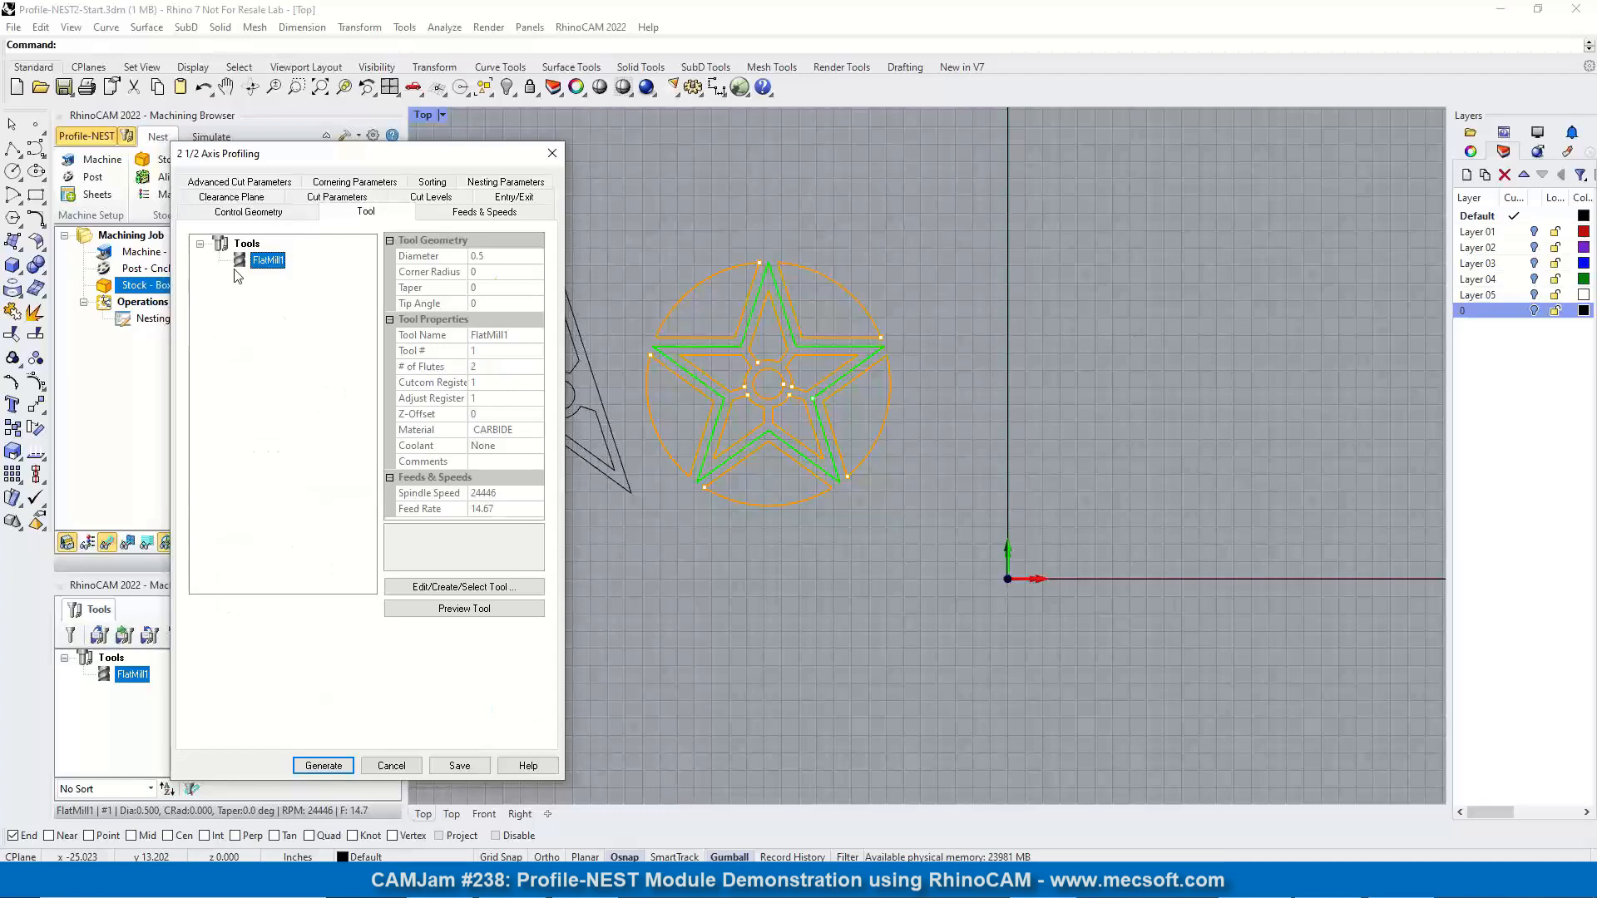
{"action": "left_click", "coordinate": [456, 214]}
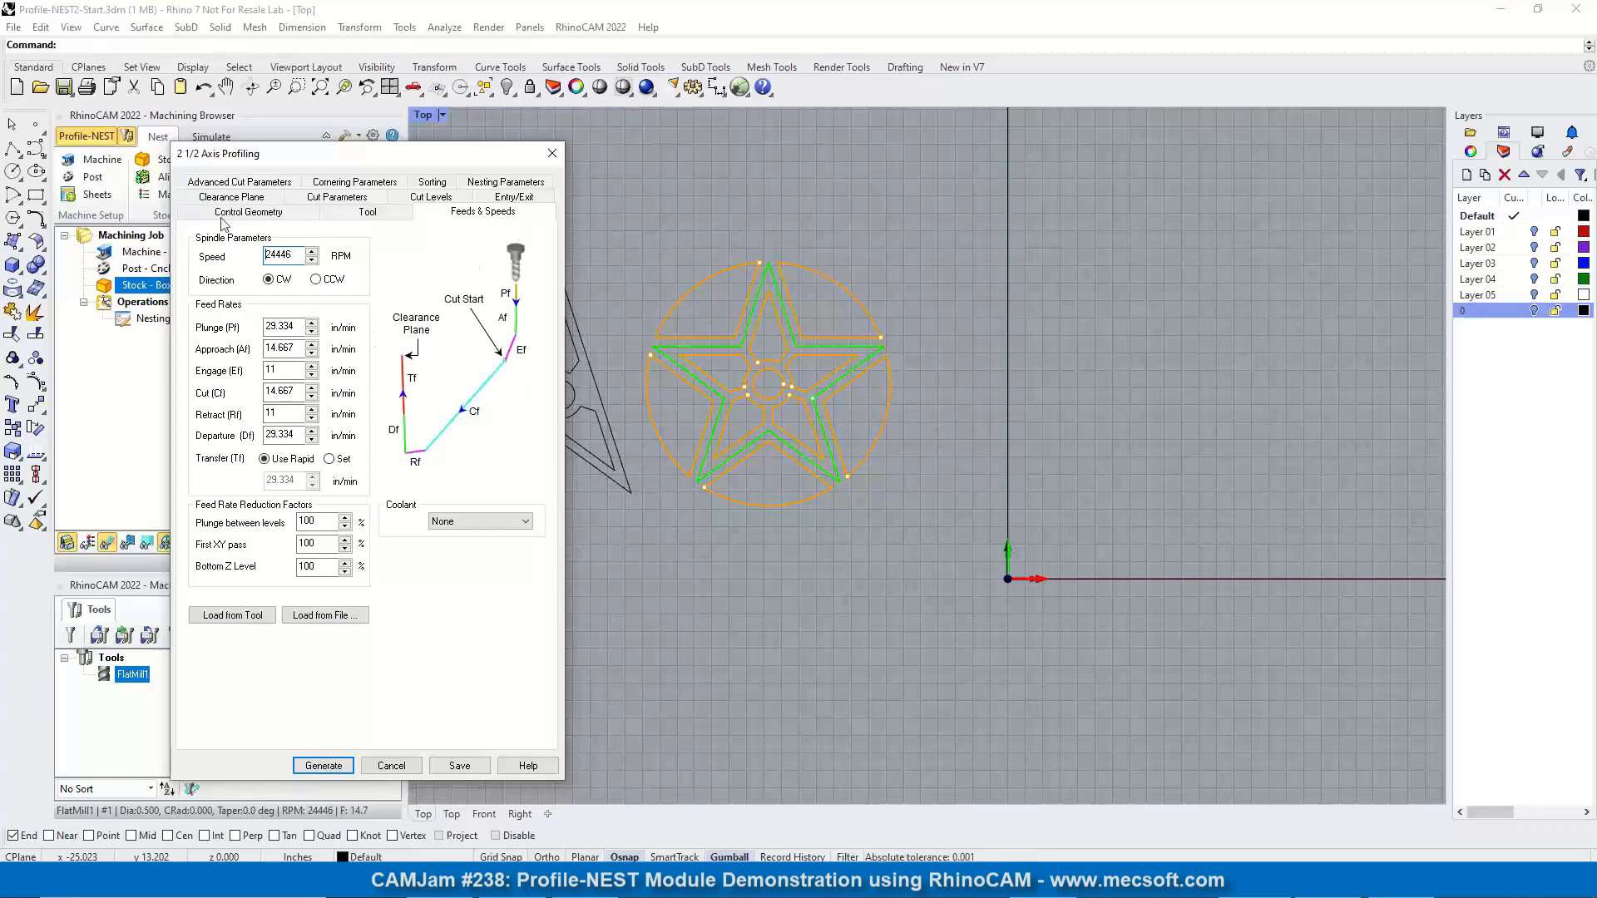
{"action": "left_click", "coordinate": [246, 185]}
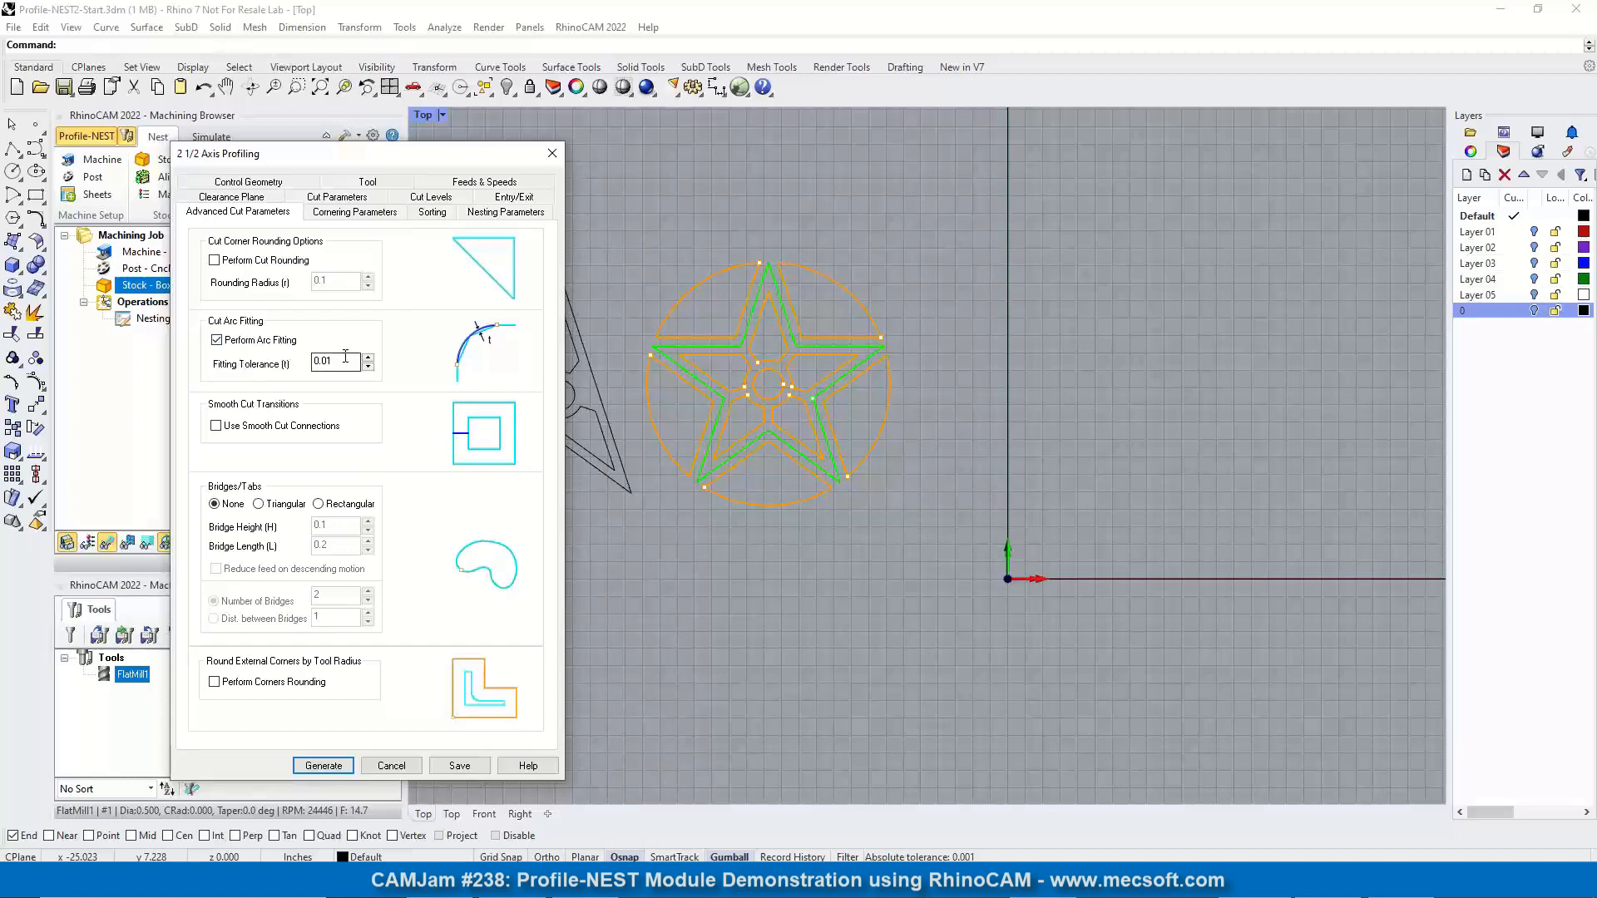
{"action": "left_click_drag", "start_coordinate": [341, 361], "coordinate": [287, 361]}
{"action": "type", "text": "02"}
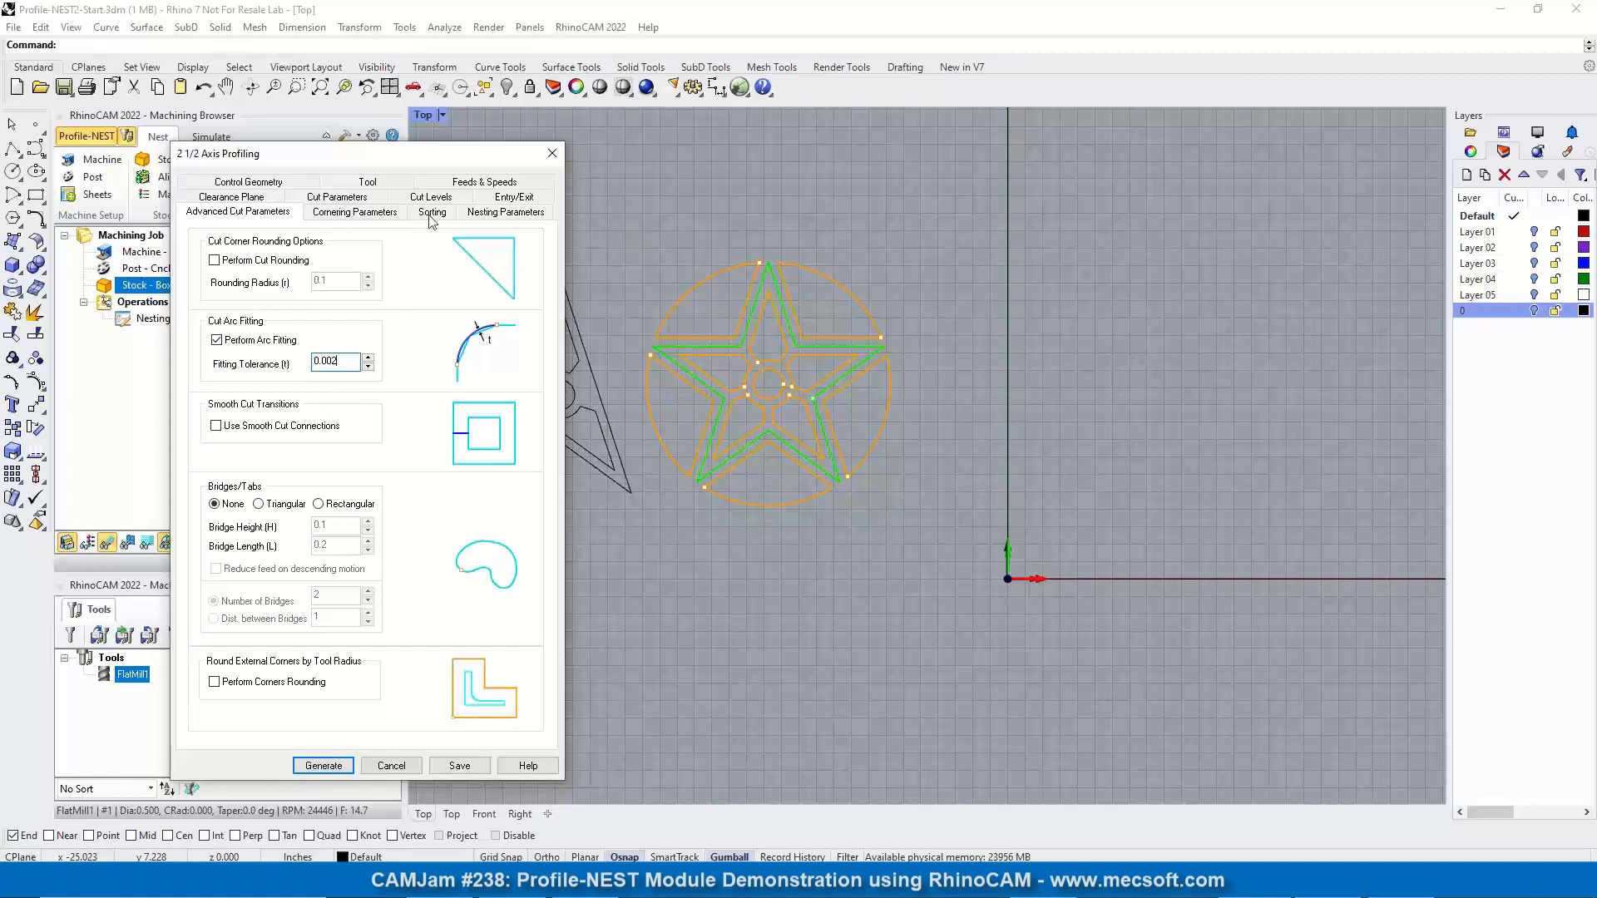
Compare the global cut tolerance with the arc fitting tolerance, and look over the remaining advanced cut parameters
{"action": "left_click", "coordinate": [332, 200]}
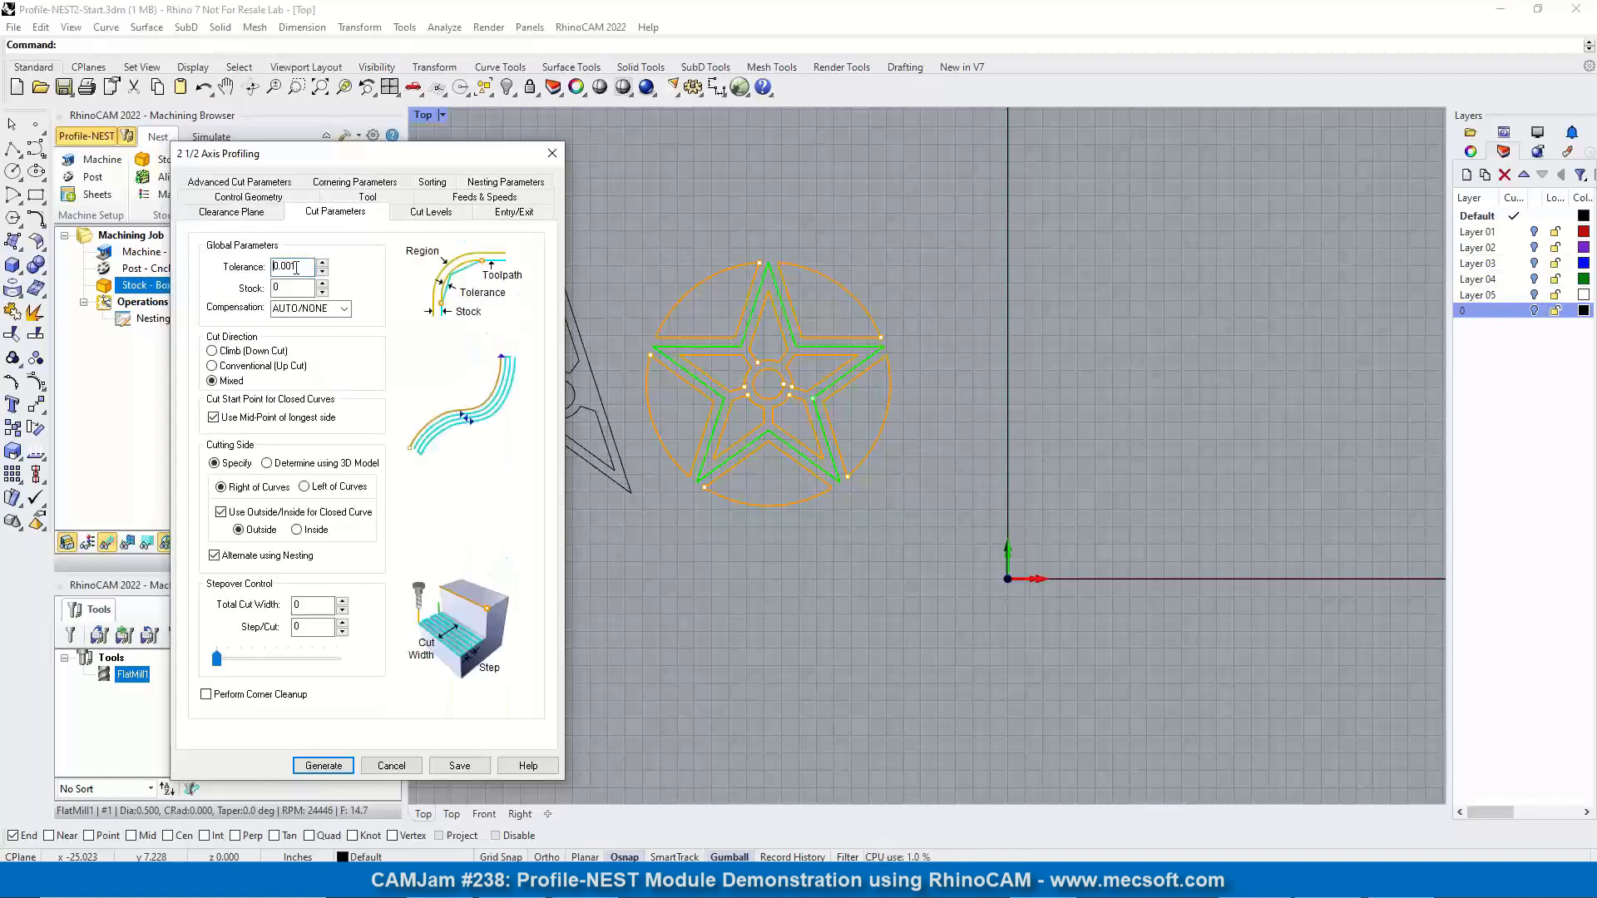
{"action": "double_click", "coordinate": [296, 267]}
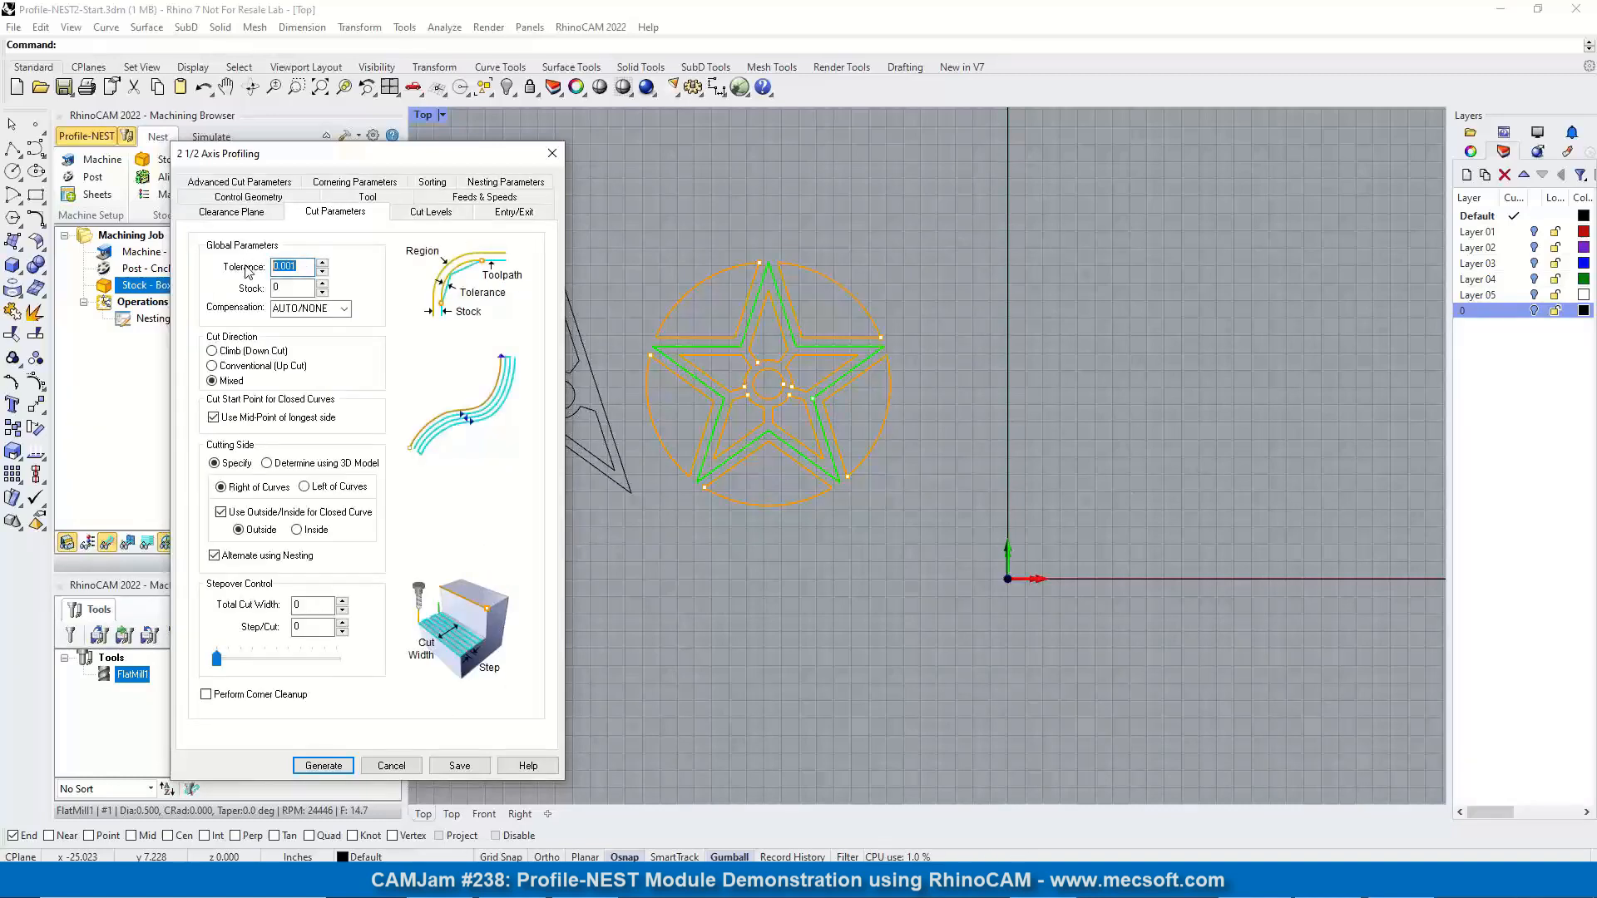
{"action": "left_click", "coordinate": [270, 185]}
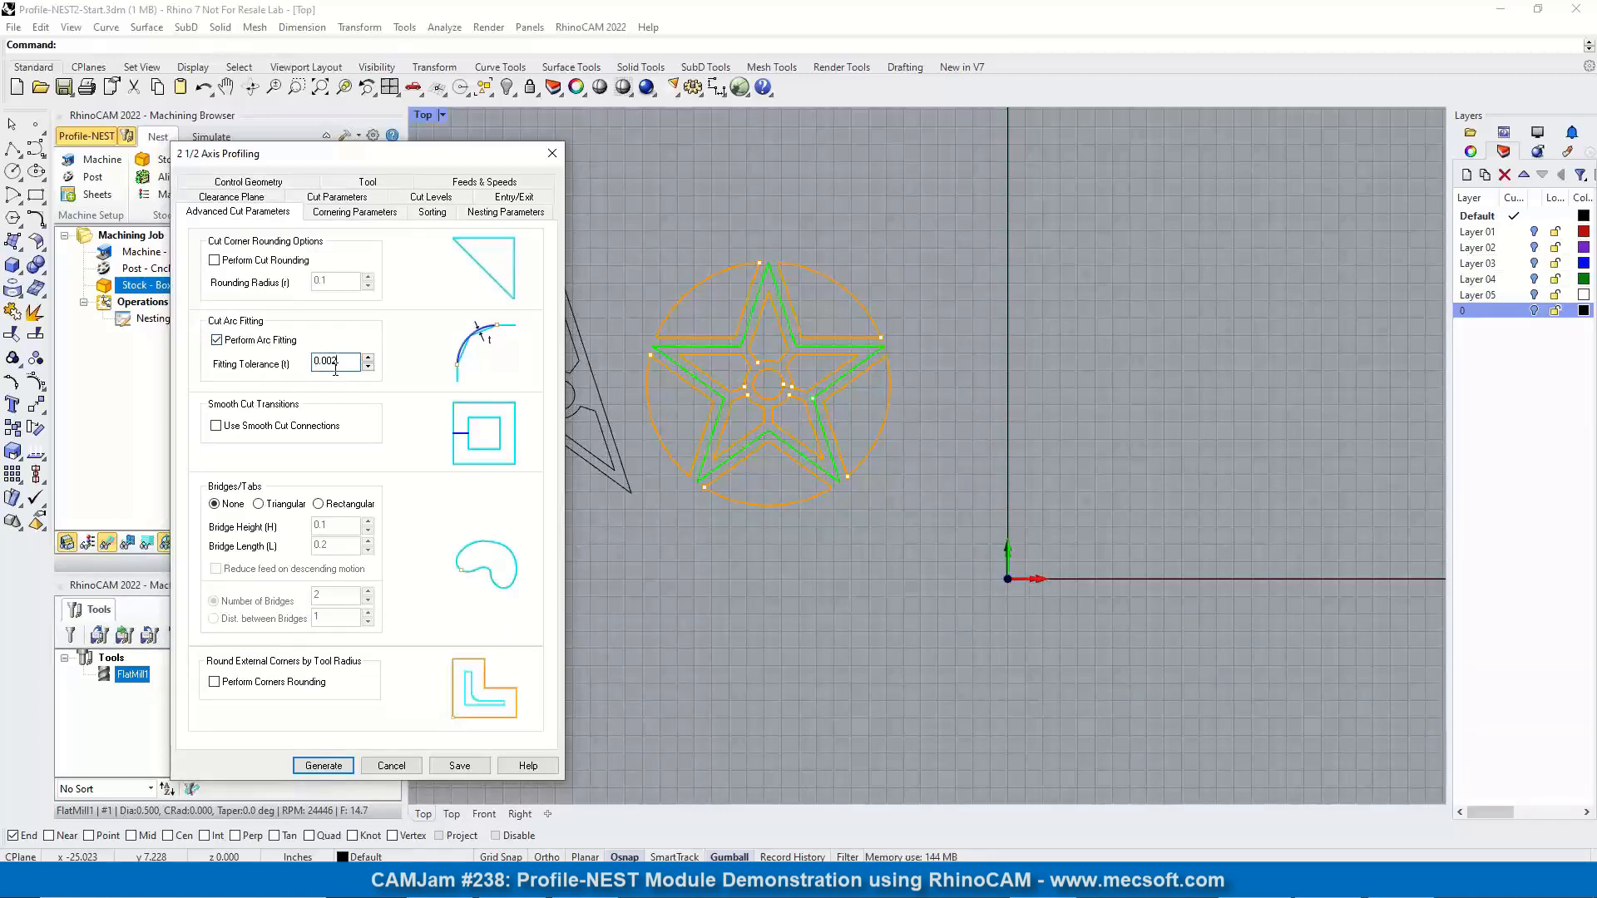
{"action": "mouse_move", "coordinate": [335, 369]}
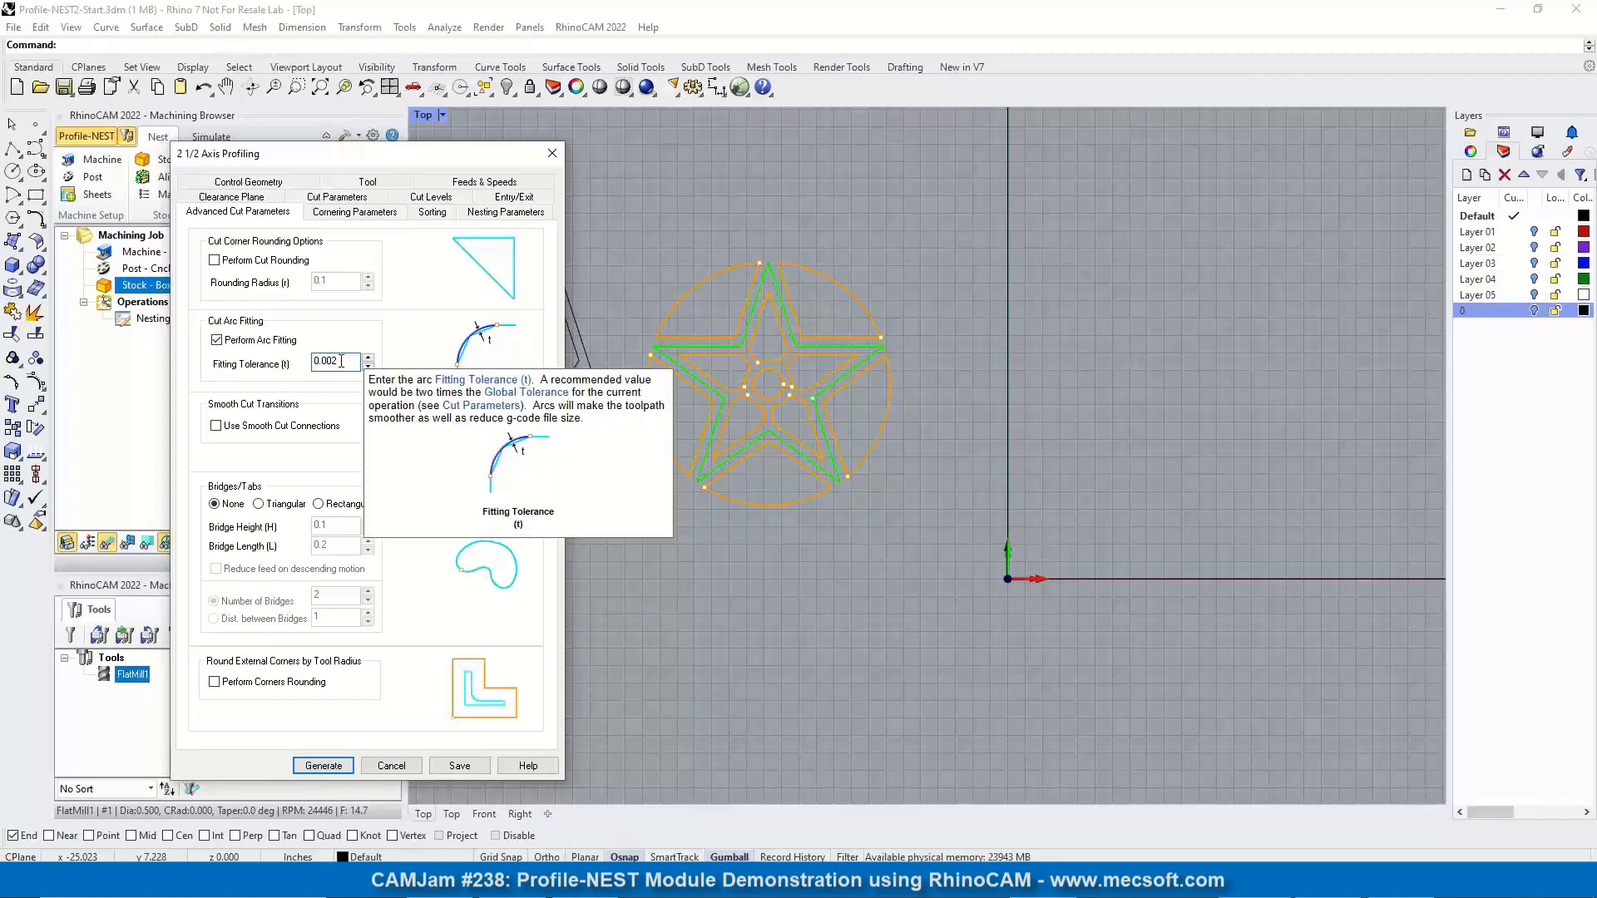
{"action": "left_click", "coordinate": [337, 198]}
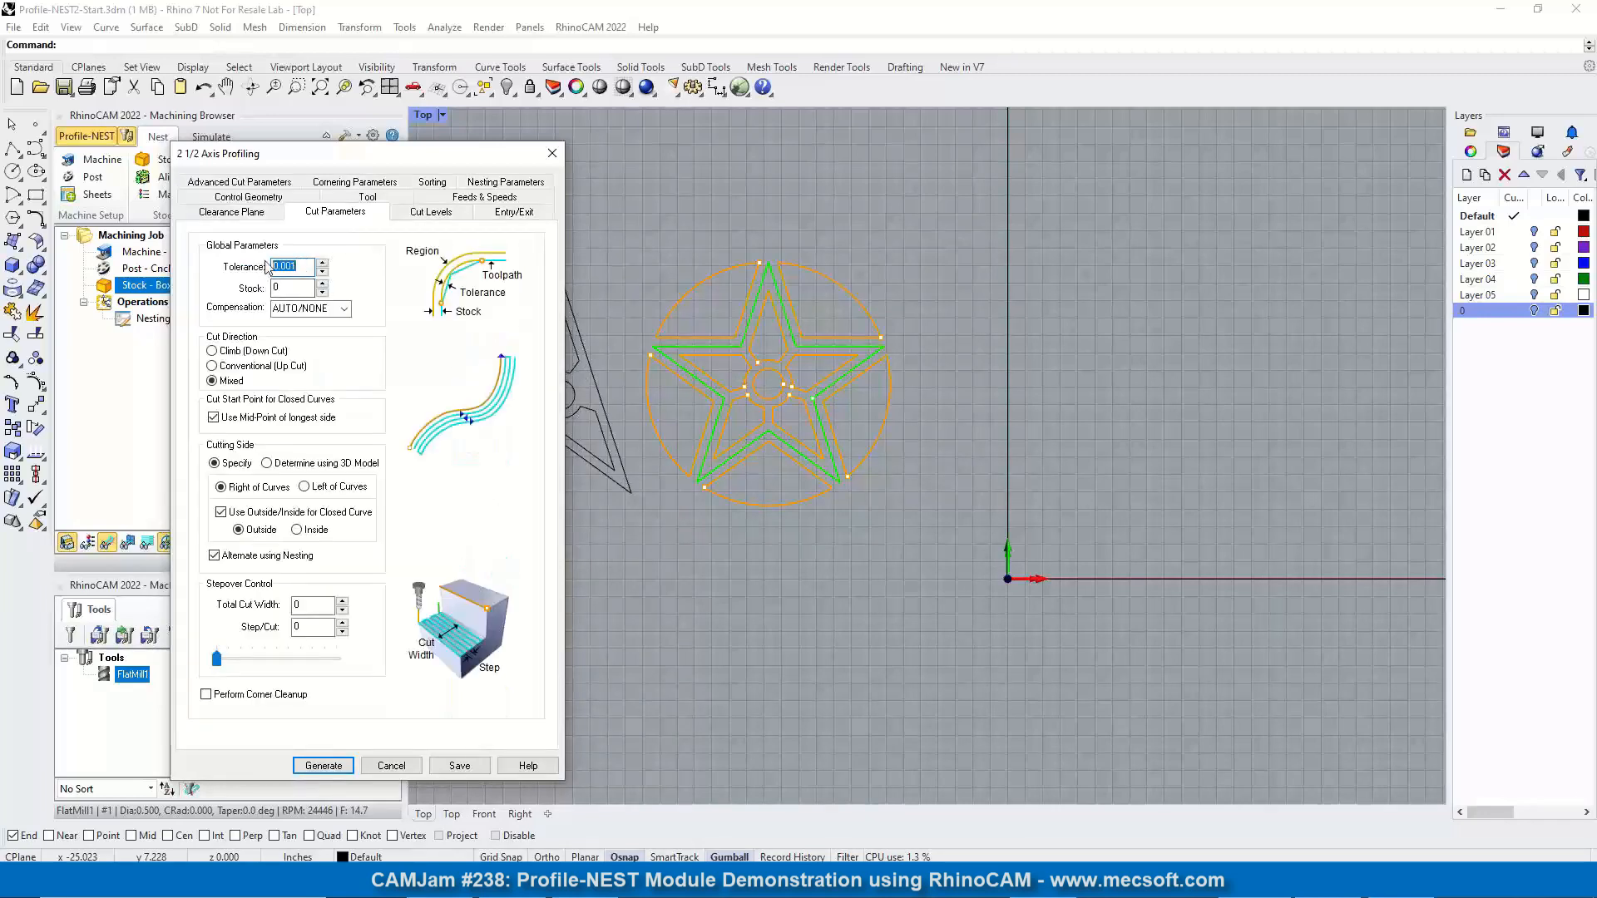
{"action": "left_click", "coordinate": [234, 184]}
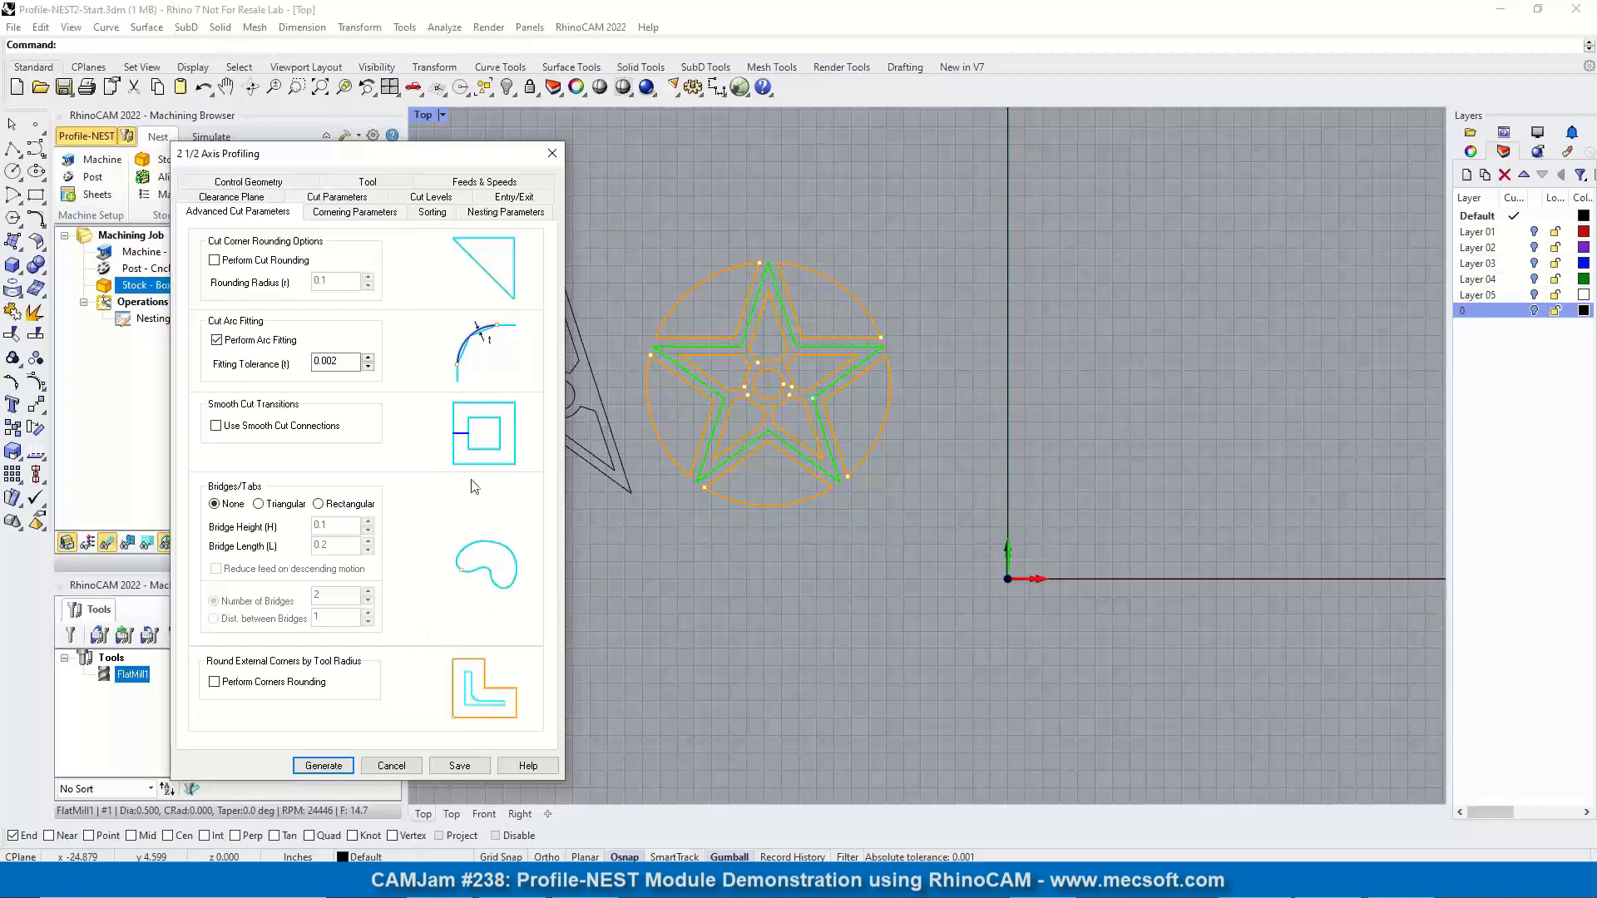
Review the external and internal cornering parameters, and open the sorting options
{"action": "left_click", "coordinate": [366, 218]}
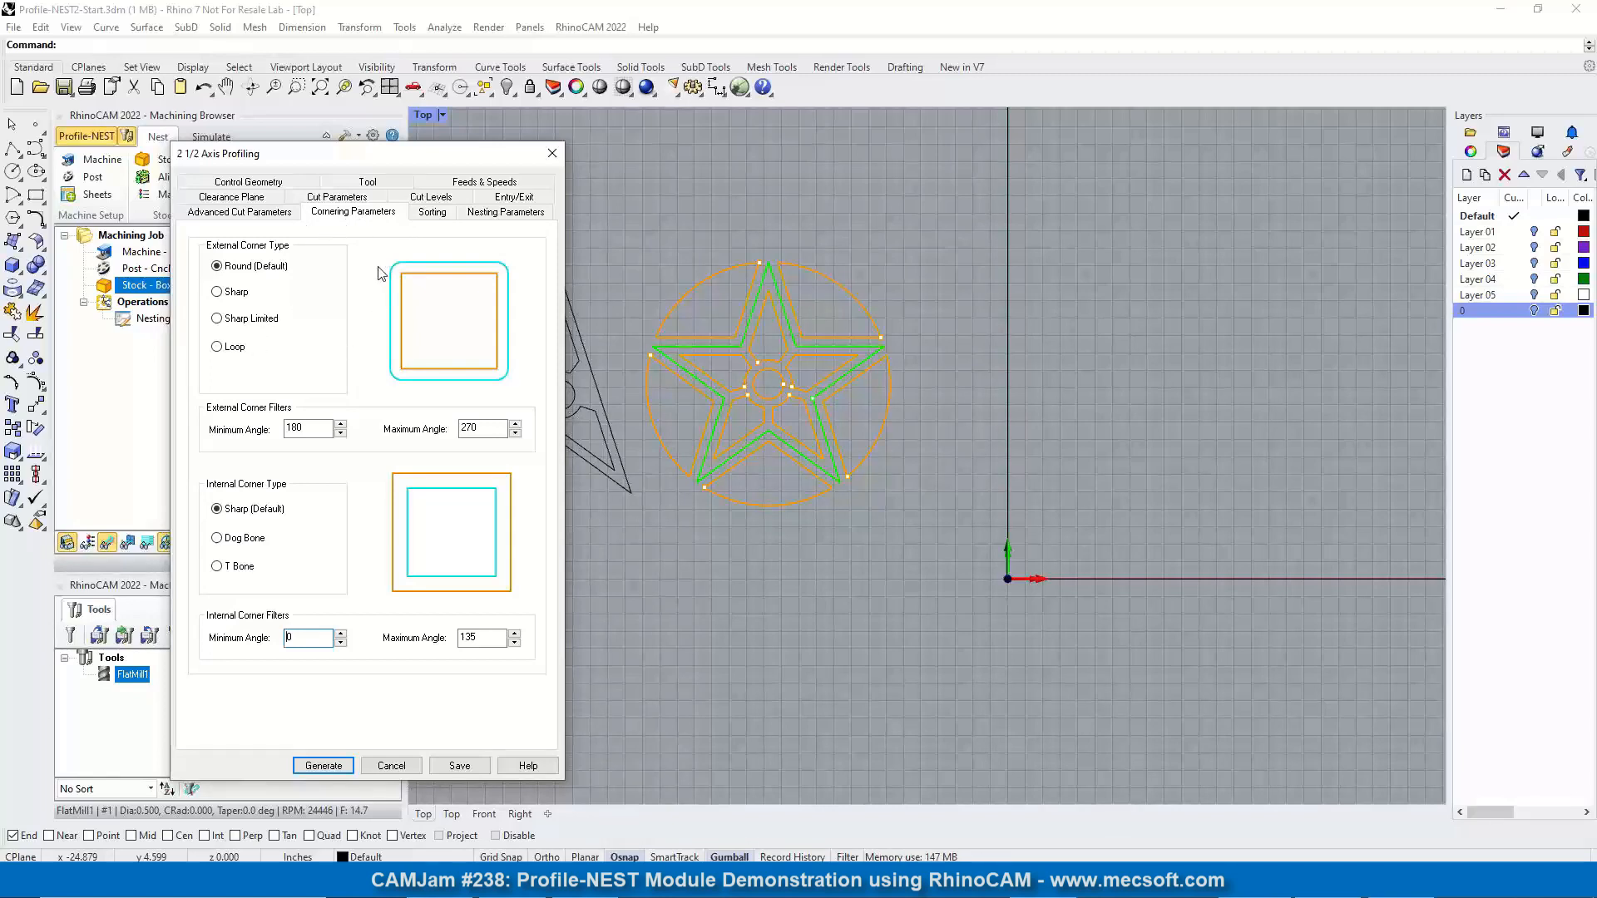
{"action": "mouse_move", "coordinate": [489, 266]}
{"action": "left_click", "coordinate": [431, 215]}
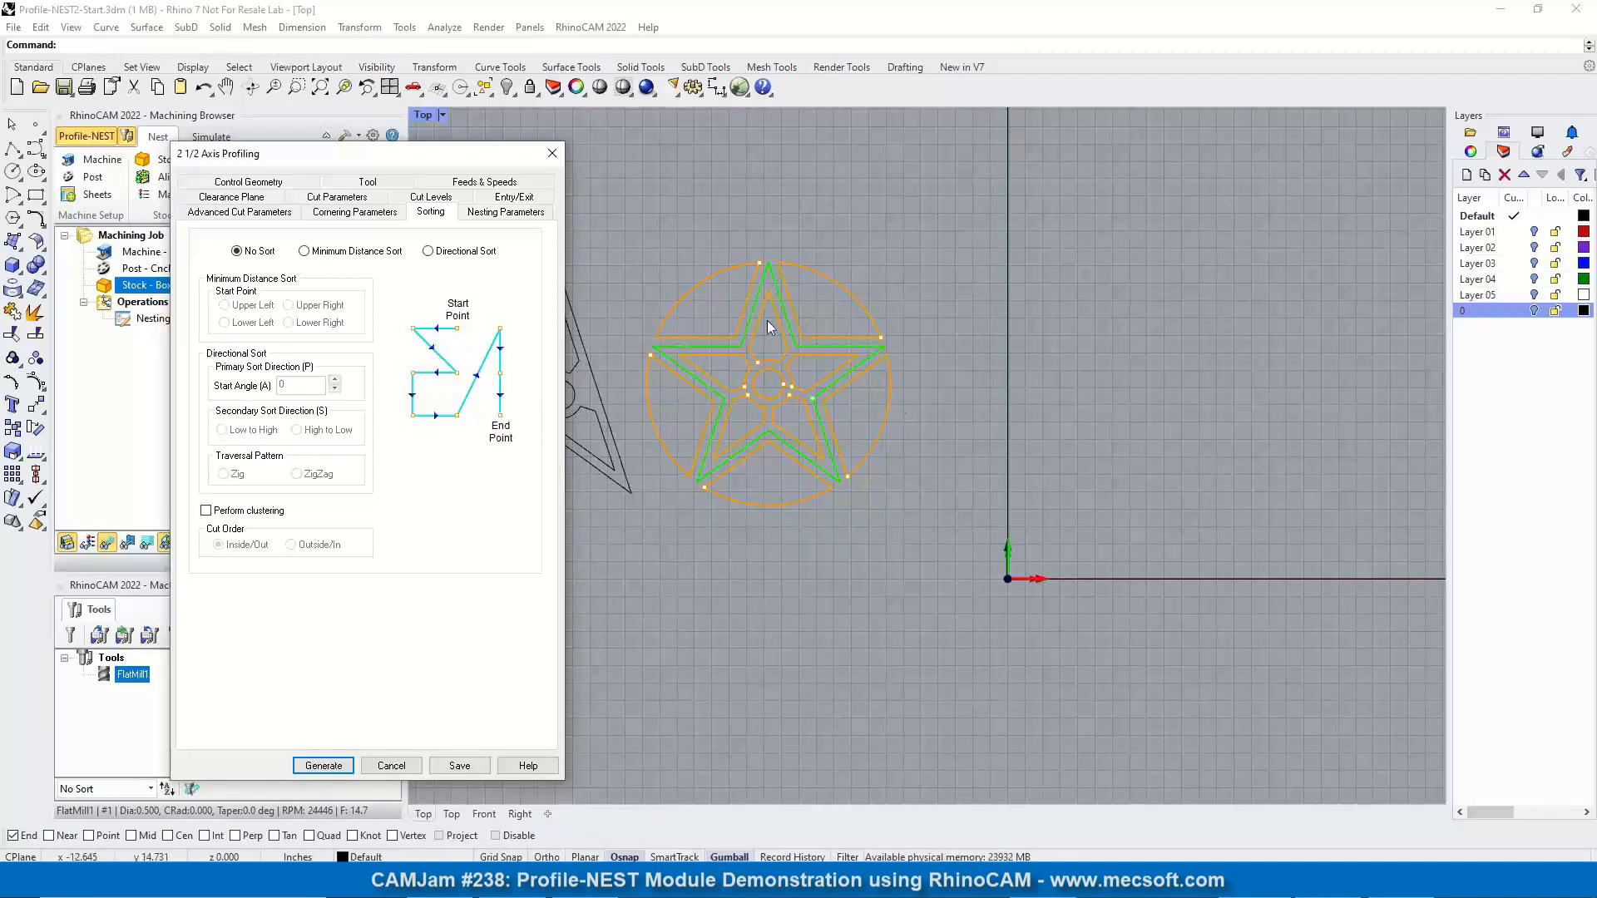
Set the star's profiling operation to Minimum Distance Sort, with a nesting count of 25 and a priority of 1
{"action": "left_click", "coordinate": [304, 252]}
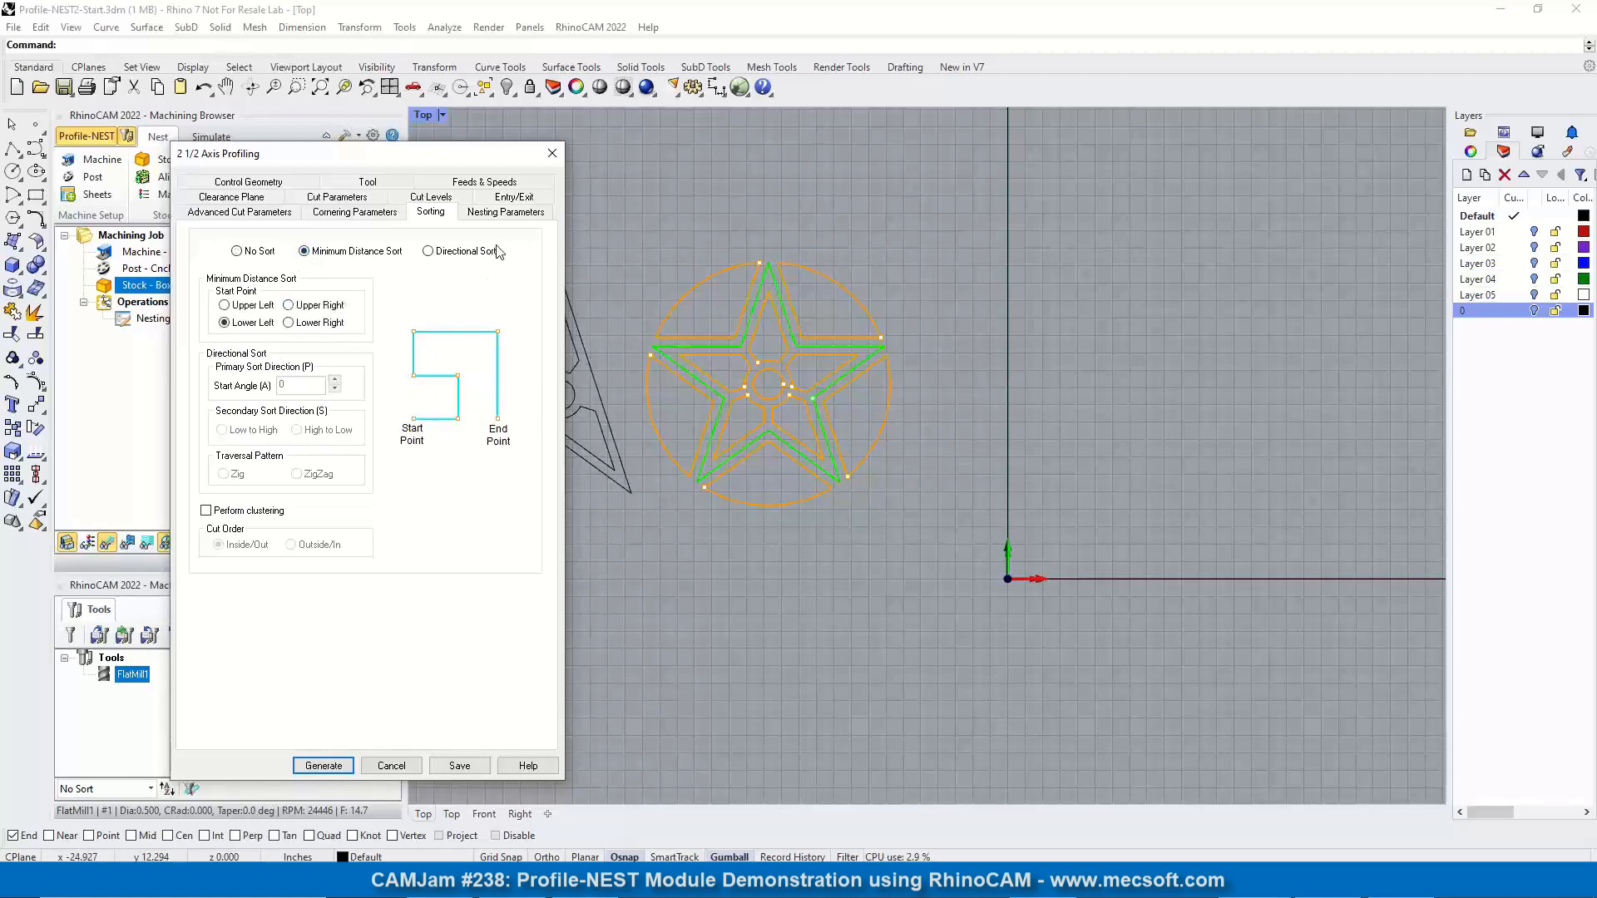
{"action": "left_click", "coordinate": [505, 211]}
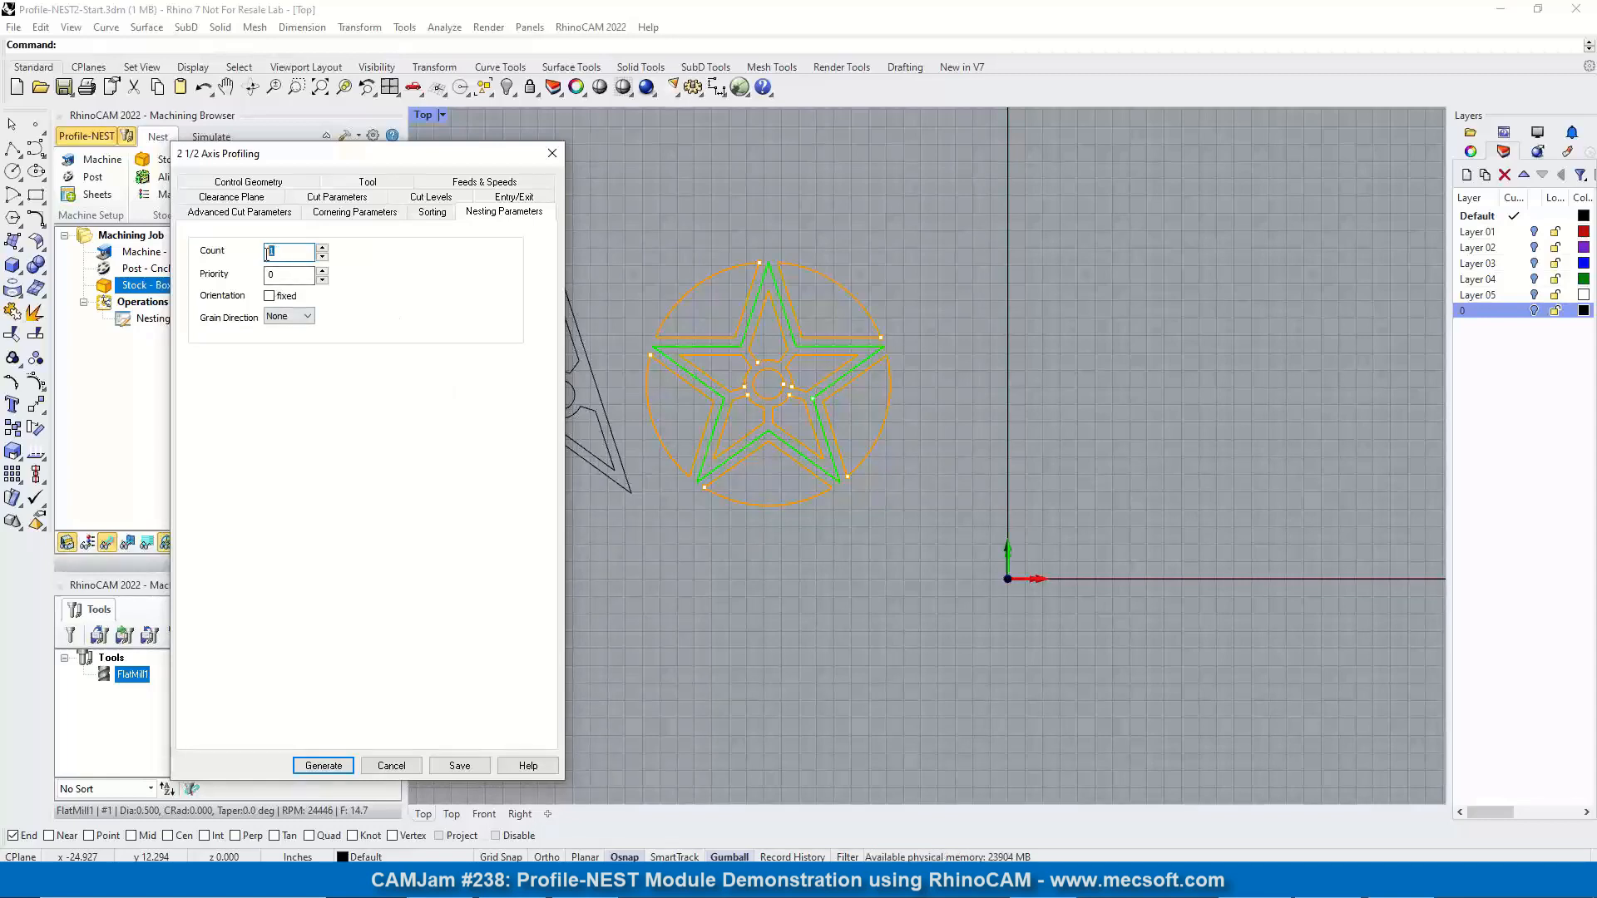
{"action": "type", "text": "25"}
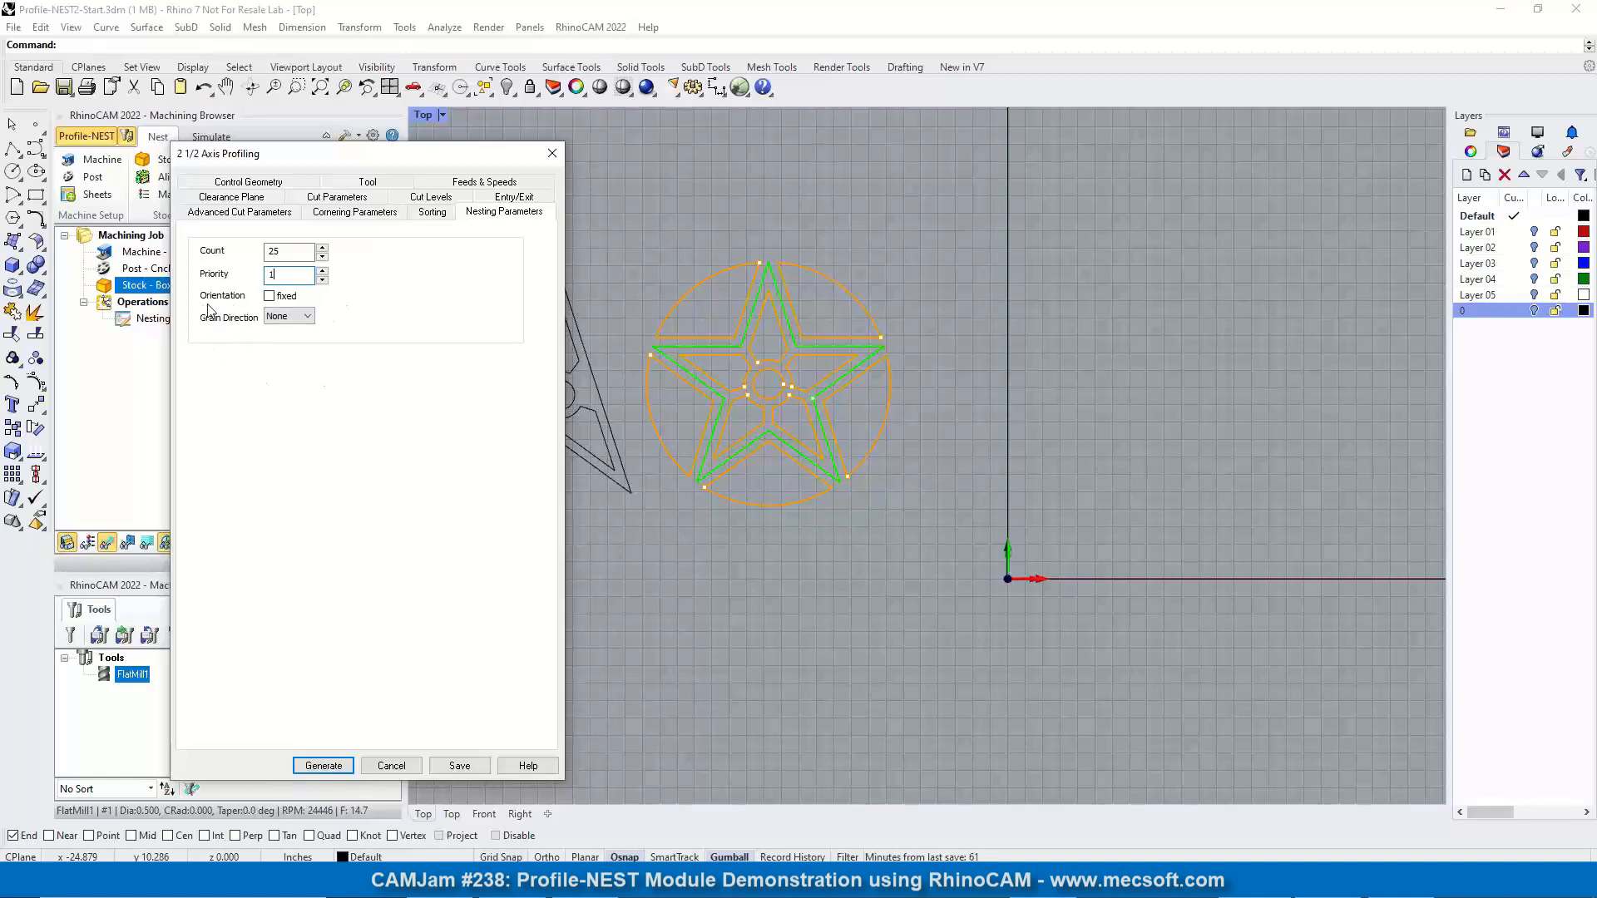
Check the grain direction choices, leave it at None, and generate the star's 2 1/2 axis profiling toolpath
{"action": "left_click_drag", "start_coordinate": [427, 159], "coordinate": [339, 135]}
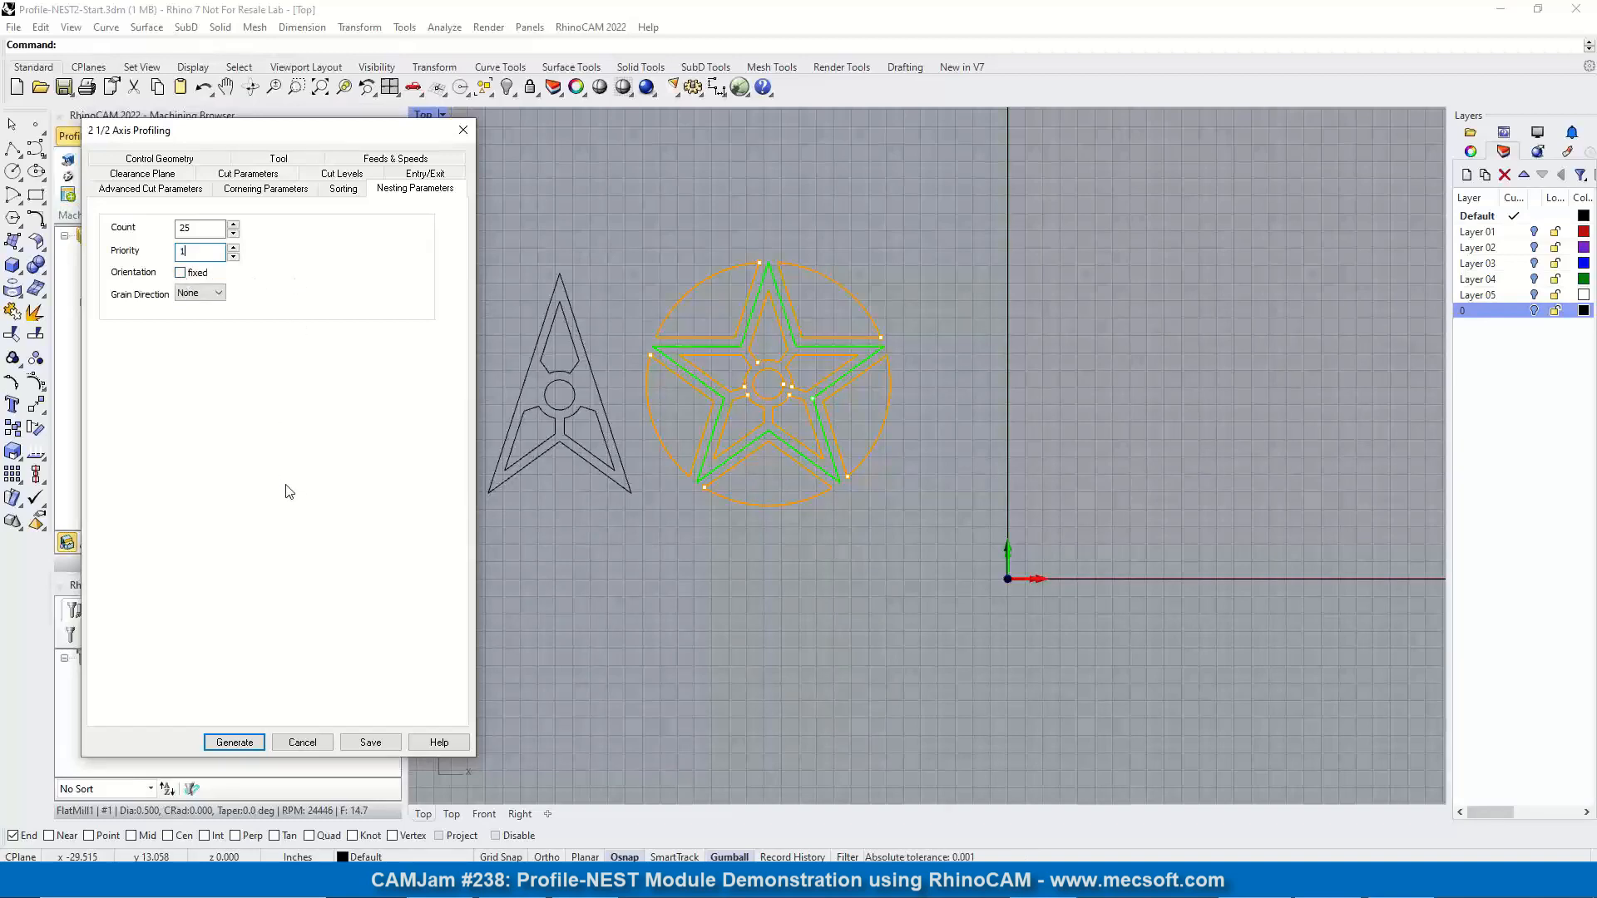
{"action": "left_click", "coordinate": [219, 293]}
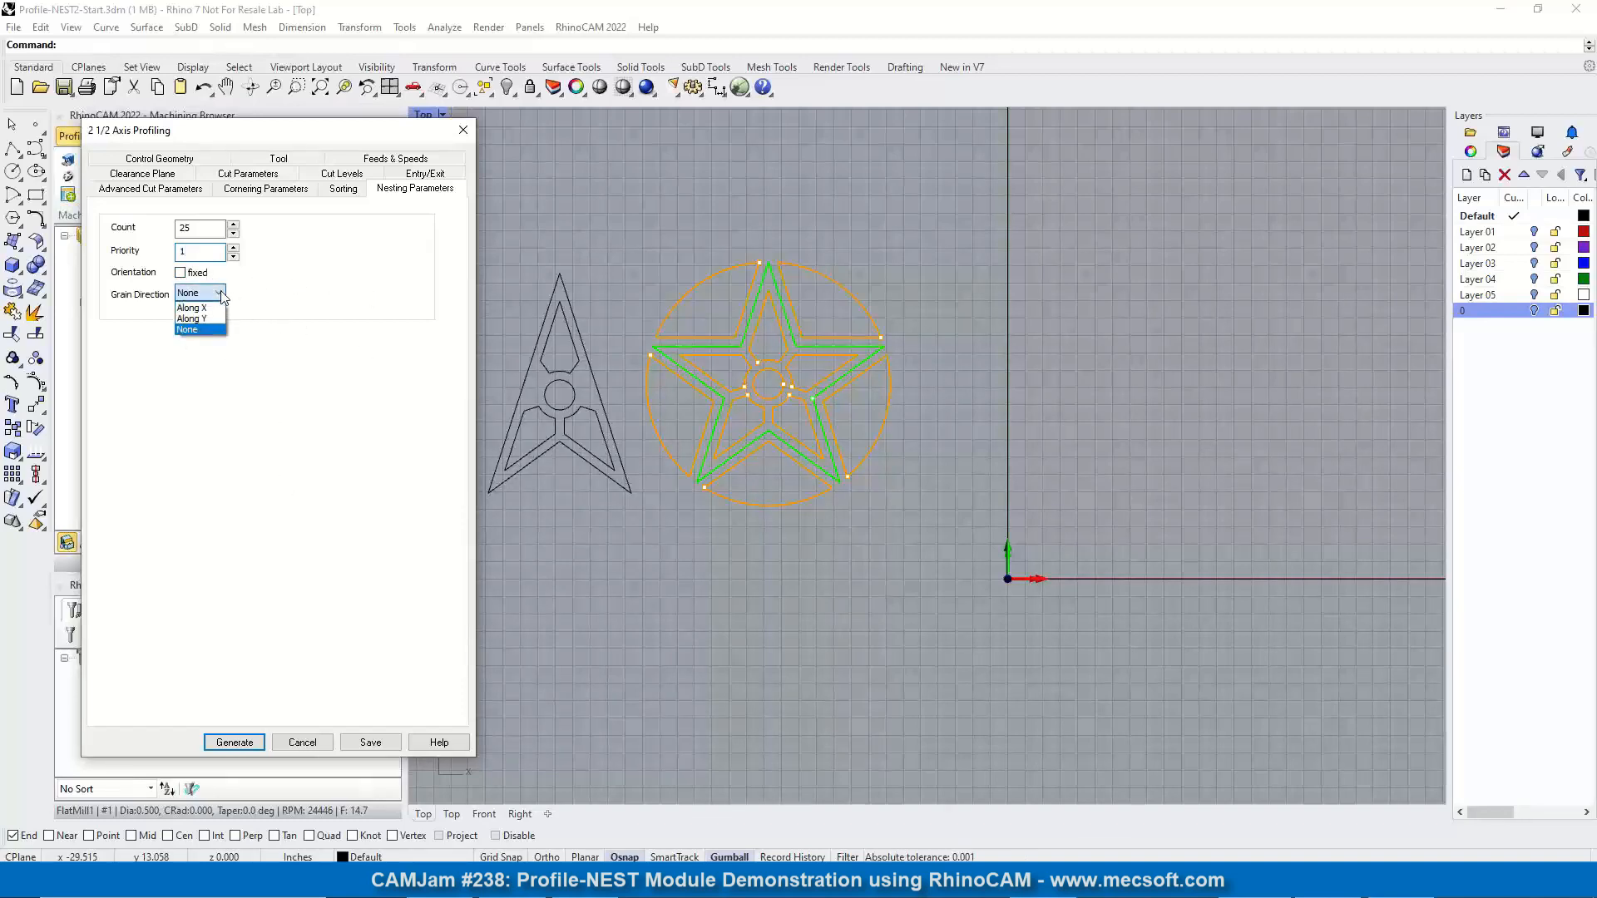
{"action": "left_click", "coordinate": [328, 277]}
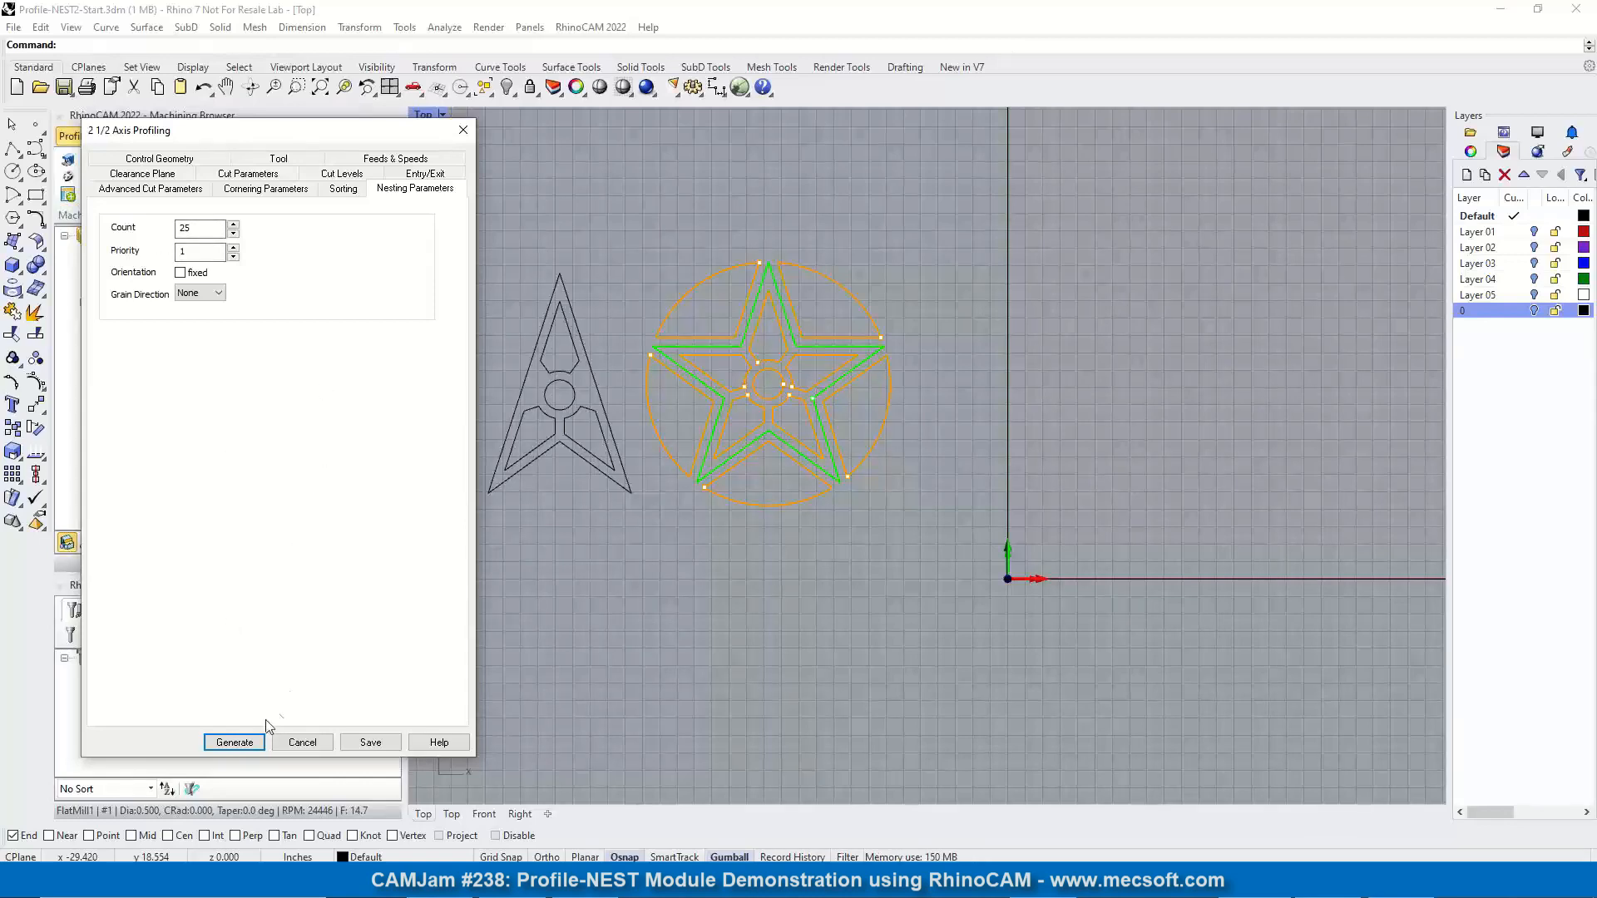
{"action": "left_click", "coordinate": [235, 743]}
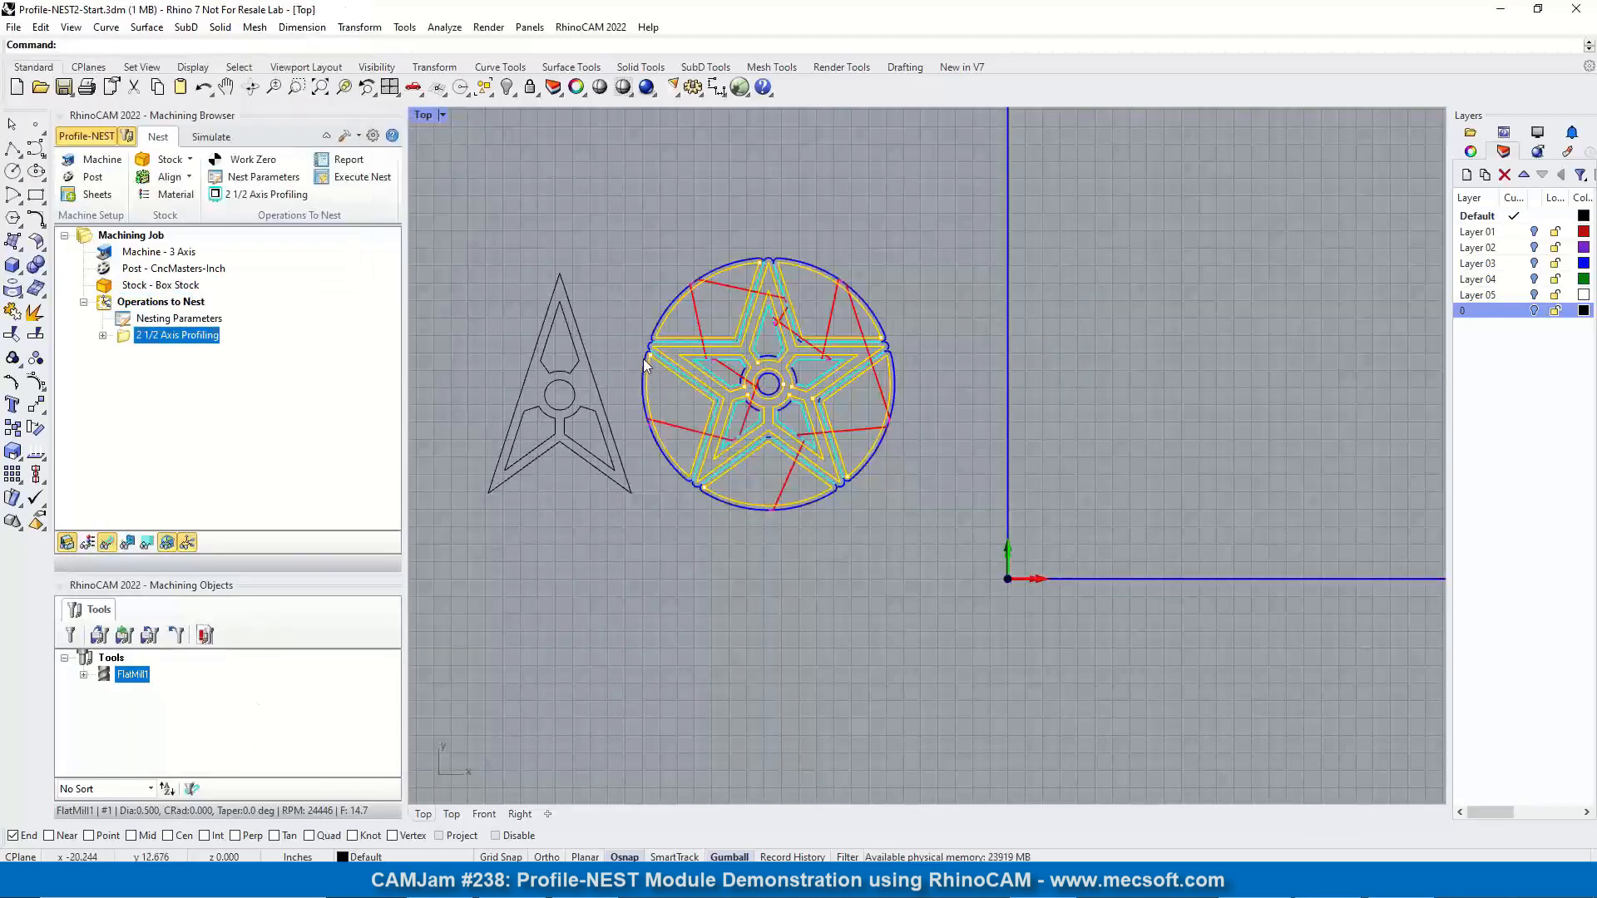
Examine the star's toolpath in the Perspective view, including the entry and transfer motions at the outer rim
{"action": "left_click", "coordinate": [414, 88]}
{"action": "left_click", "coordinate": [442, 164]}
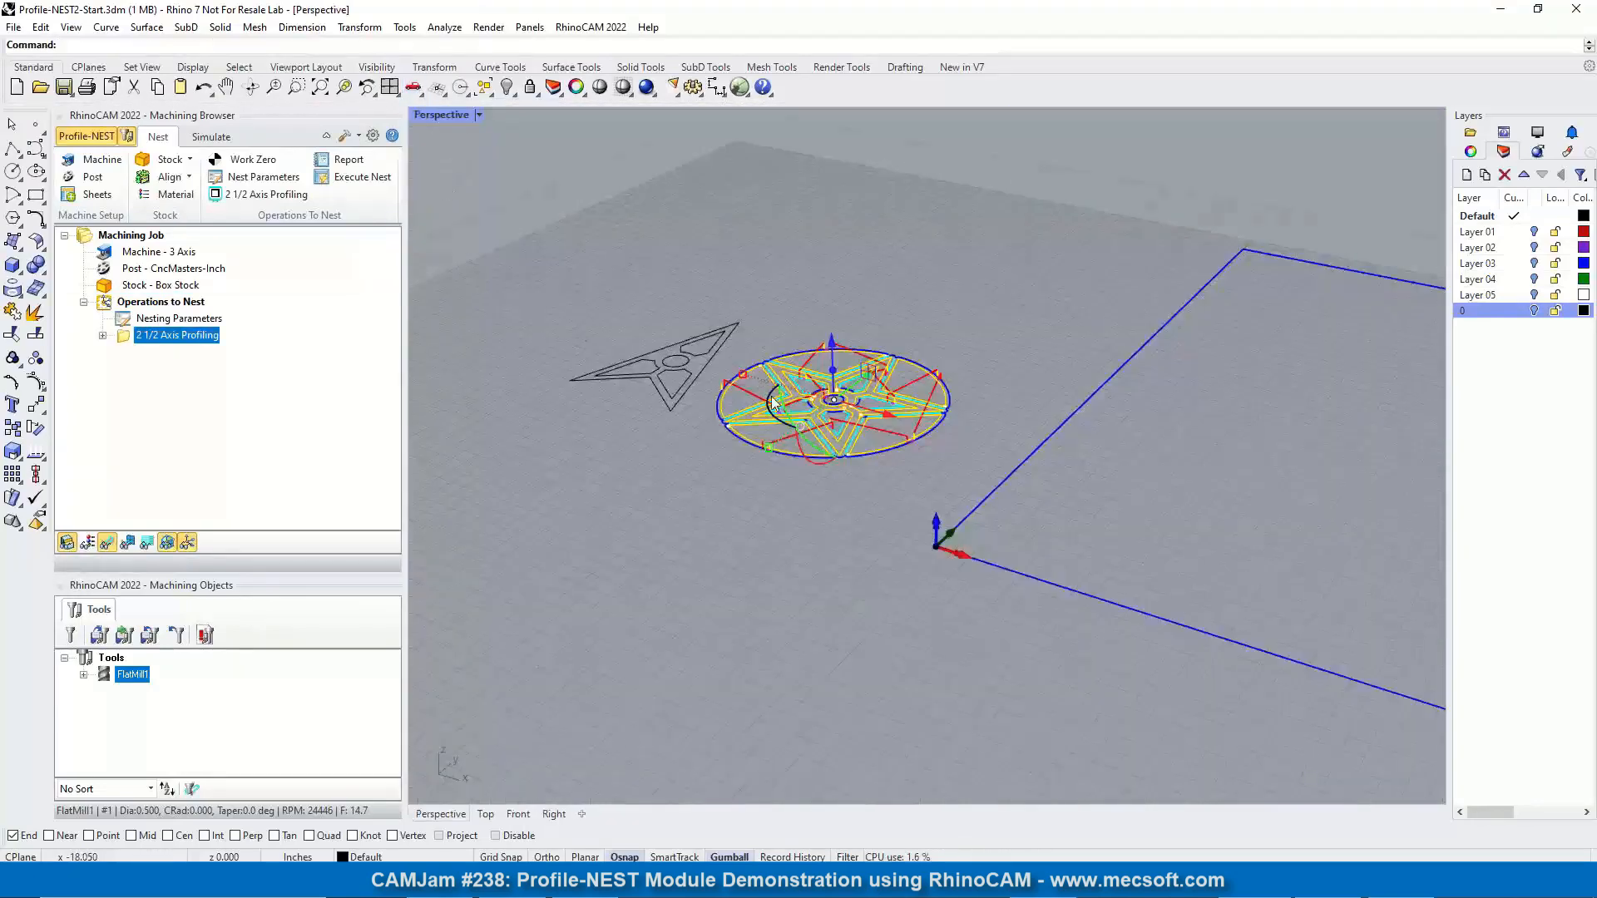
{"action": "scroll", "coordinate": [782, 411], "scroll_direction": "up", "scroll_amount": 4}
{"action": "scroll", "coordinate": [790, 411], "scroll_direction": "up", "scroll_amount": 4}
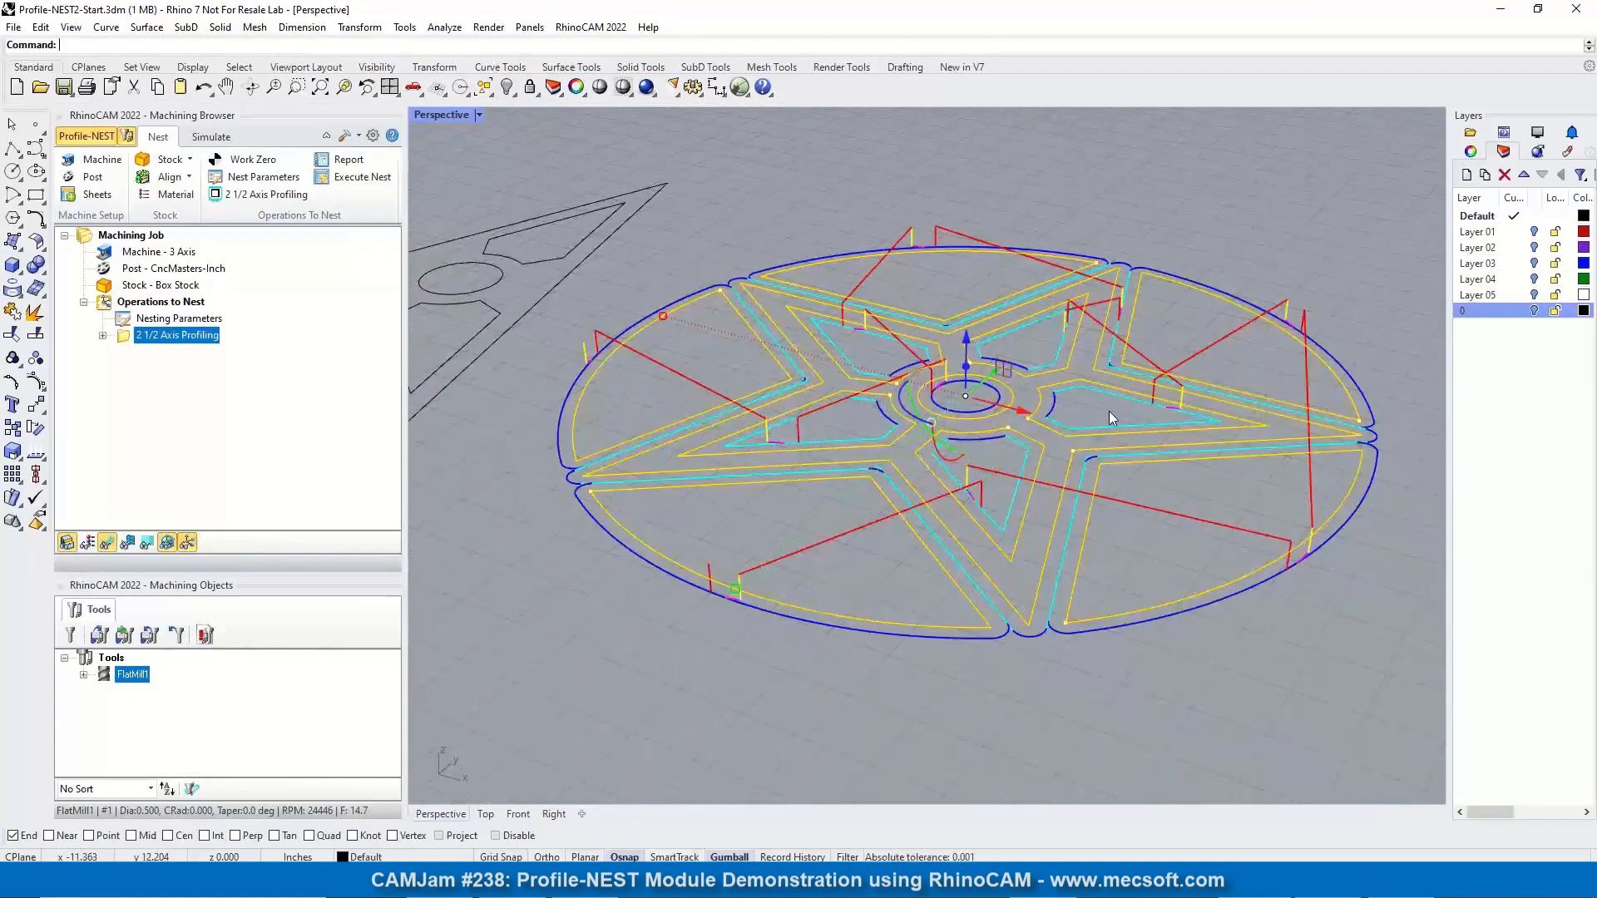
{"action": "scroll", "coordinate": [1106, 416], "scroll_direction": "down", "scroll_amount": 1}
{"action": "scroll", "coordinate": [657, 674], "scroll_direction": "up", "scroll_amount": 4}
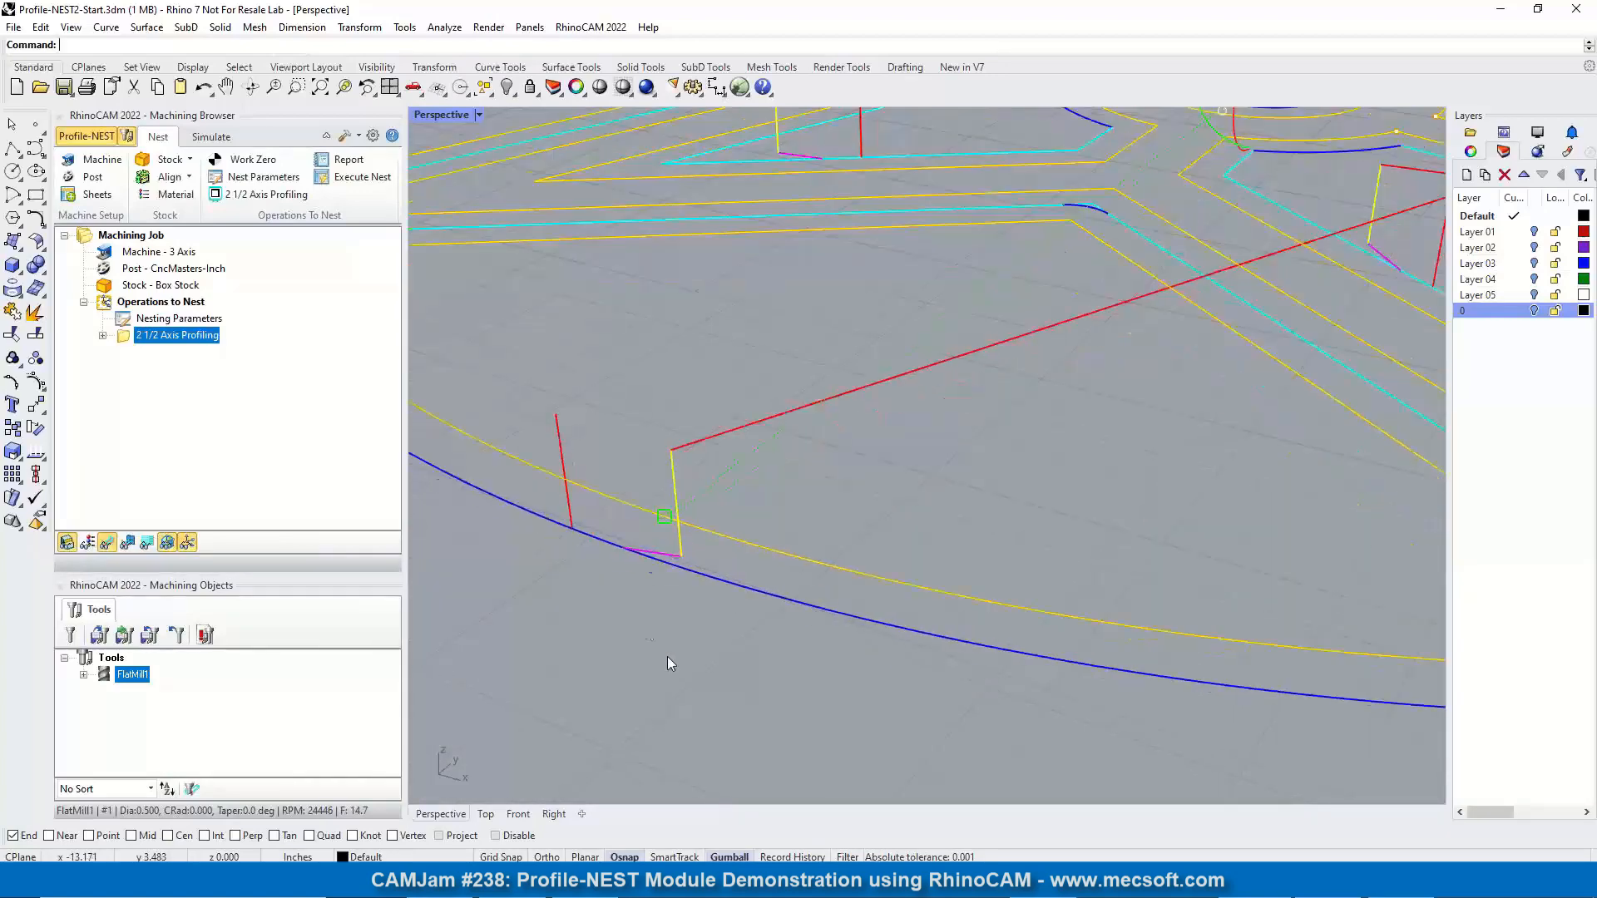
{"action": "scroll", "coordinate": [666, 574], "scroll_direction": "down", "scroll_amount": 8}
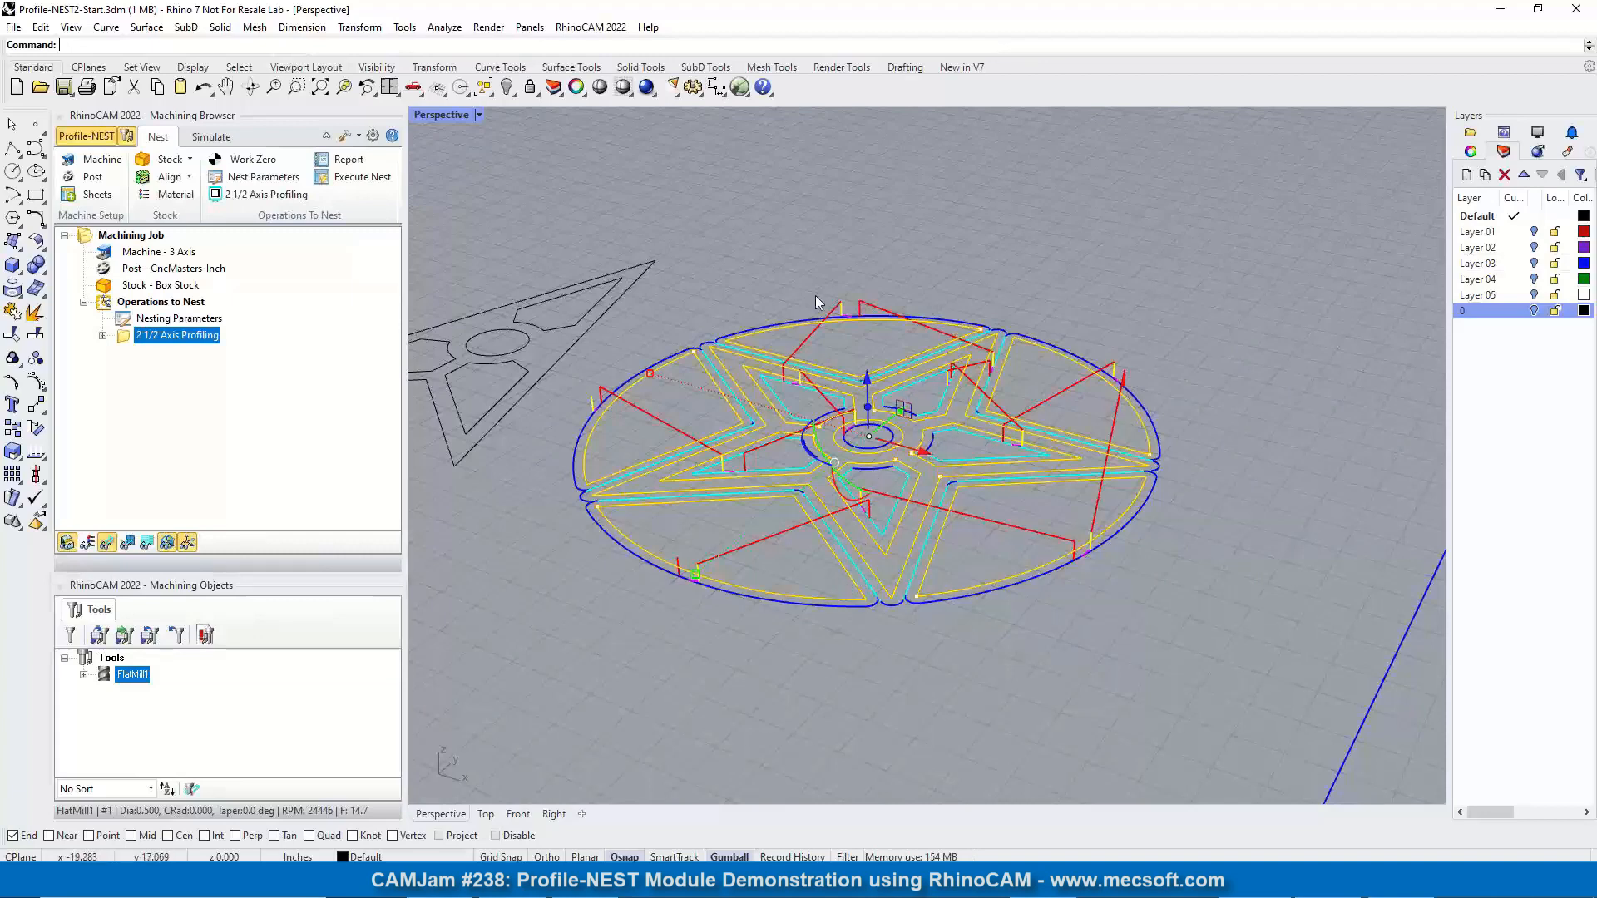
Return to the Top view and examine the star's toolpath around its inner and outer profiles
{"action": "left_click", "coordinate": [414, 88]}
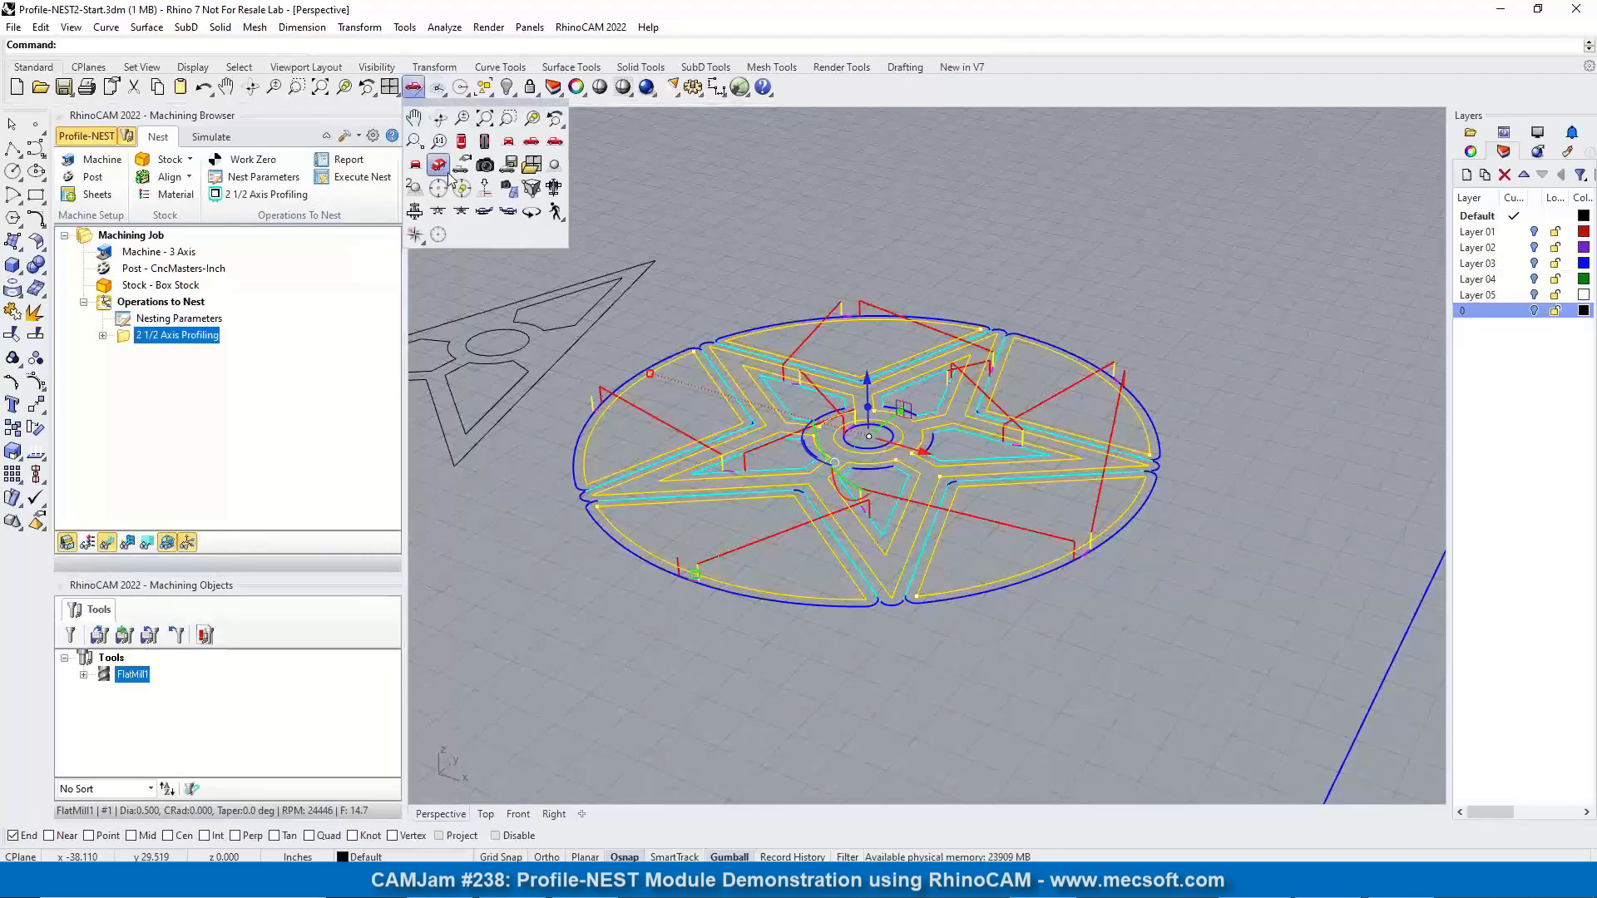
{"action": "left_click", "coordinate": [461, 142]}
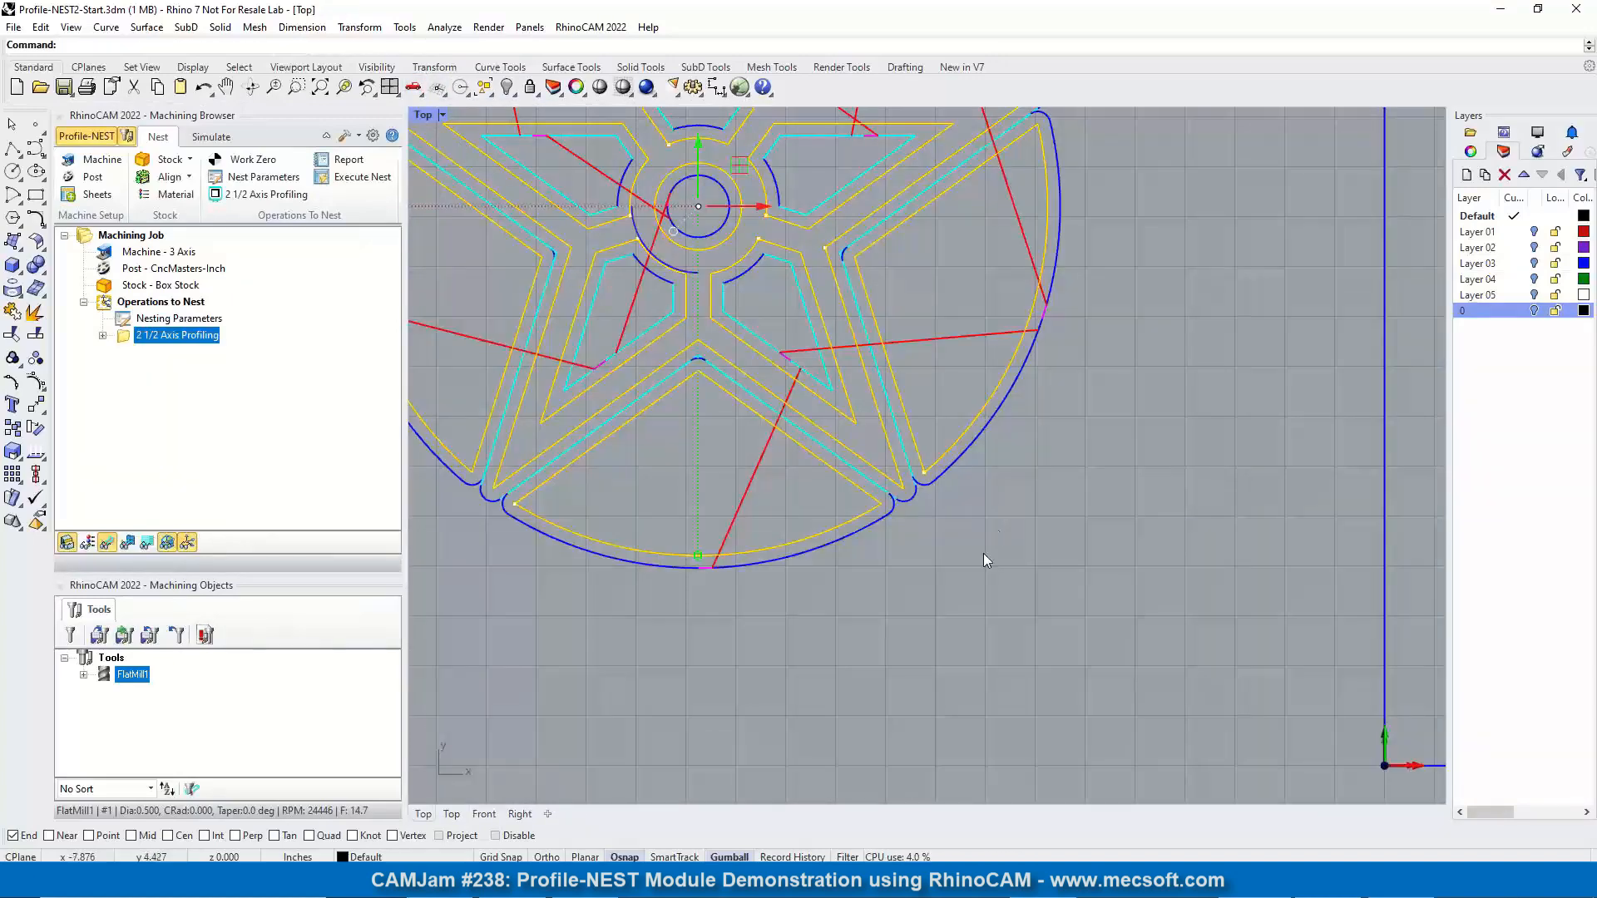
{"action": "scroll", "coordinate": [983, 552], "scroll_direction": "down", "scroll_amount": 3}
{"action": "scroll", "coordinate": [972, 421], "scroll_direction": "up", "scroll_amount": 4}
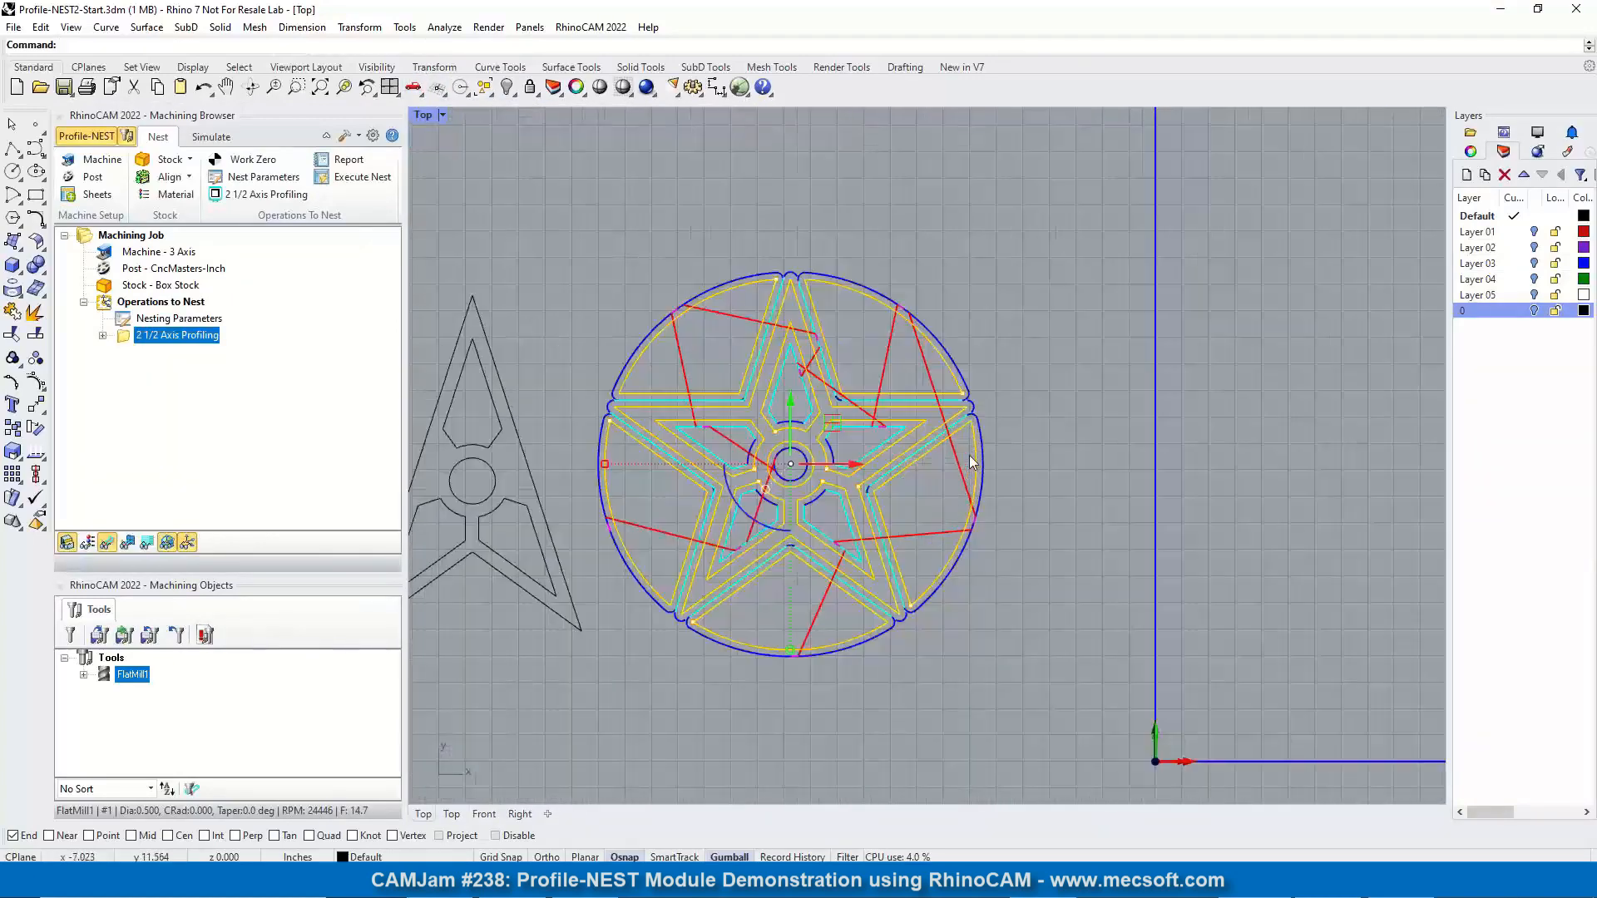
{"action": "scroll", "coordinate": [849, 379], "scroll_direction": "down", "scroll_amount": 2}
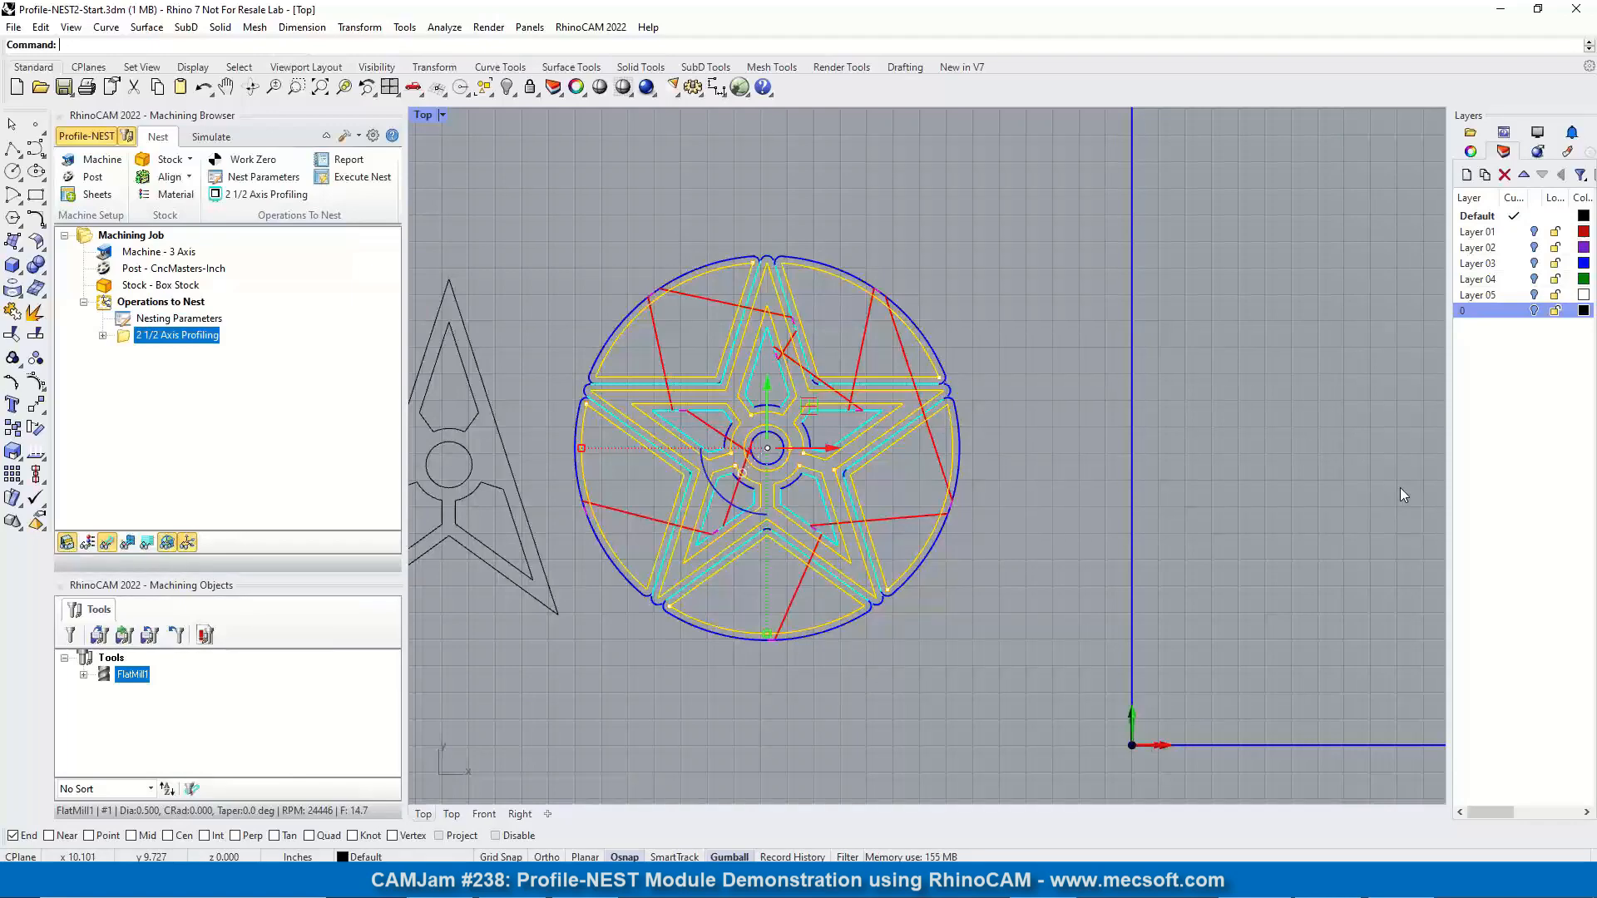
{"action": "scroll", "coordinate": [1109, 363], "scroll_direction": "down", "scroll_amount": 2}
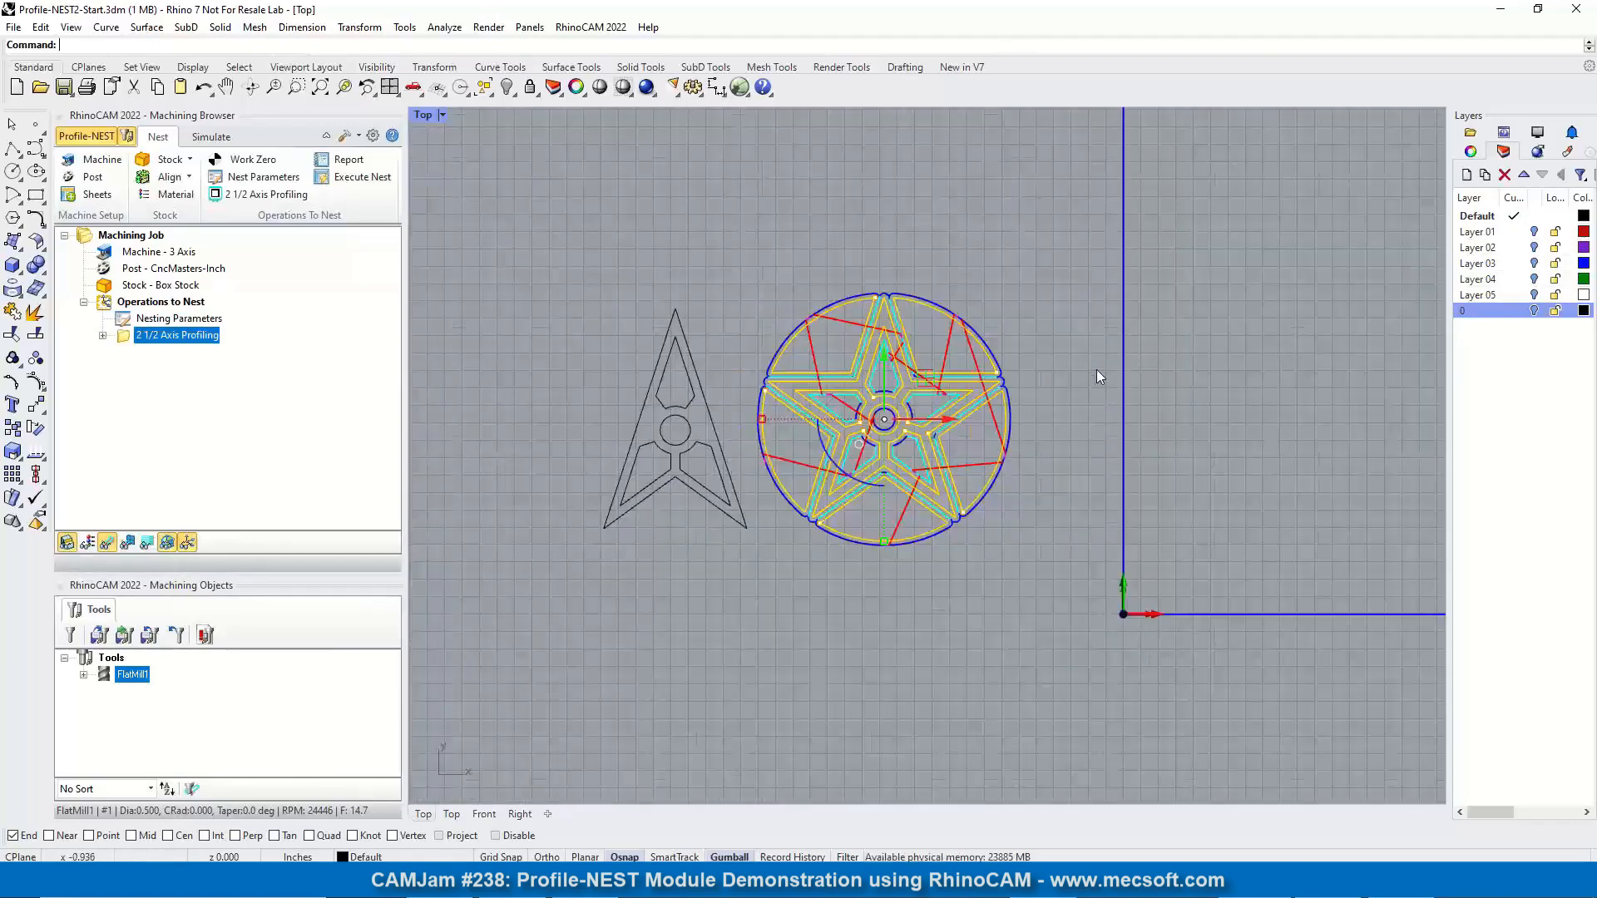
{"action": "scroll", "coordinate": [883, 462], "scroll_direction": "up", "scroll_amount": 4}
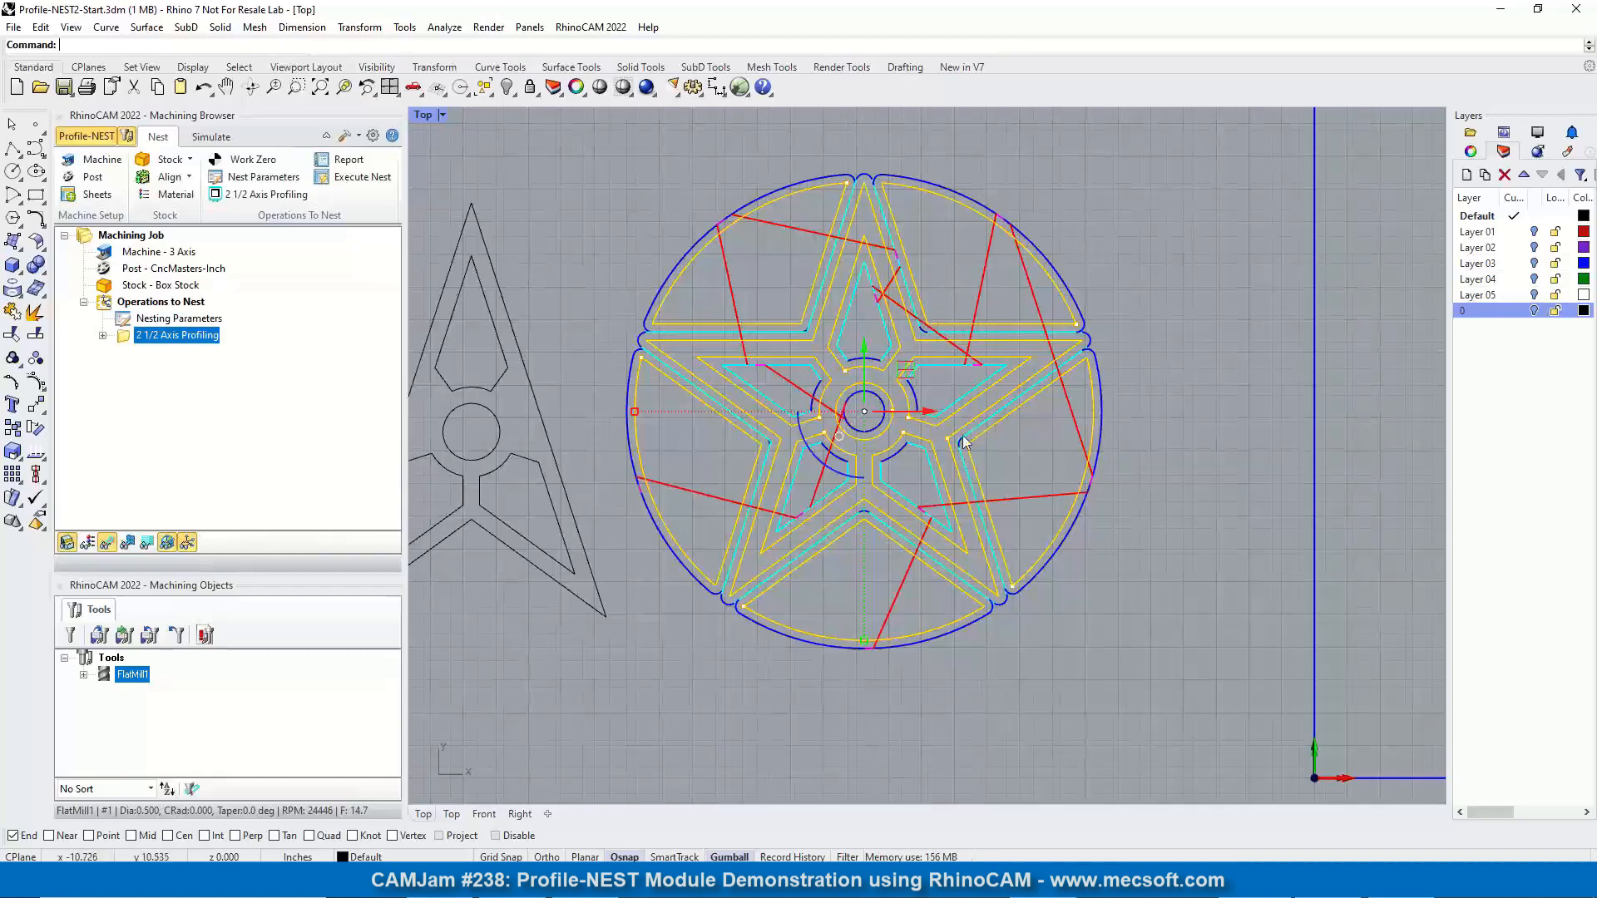
{"action": "scroll", "coordinate": [870, 461], "scroll_direction": "down", "scroll_amount": 8}
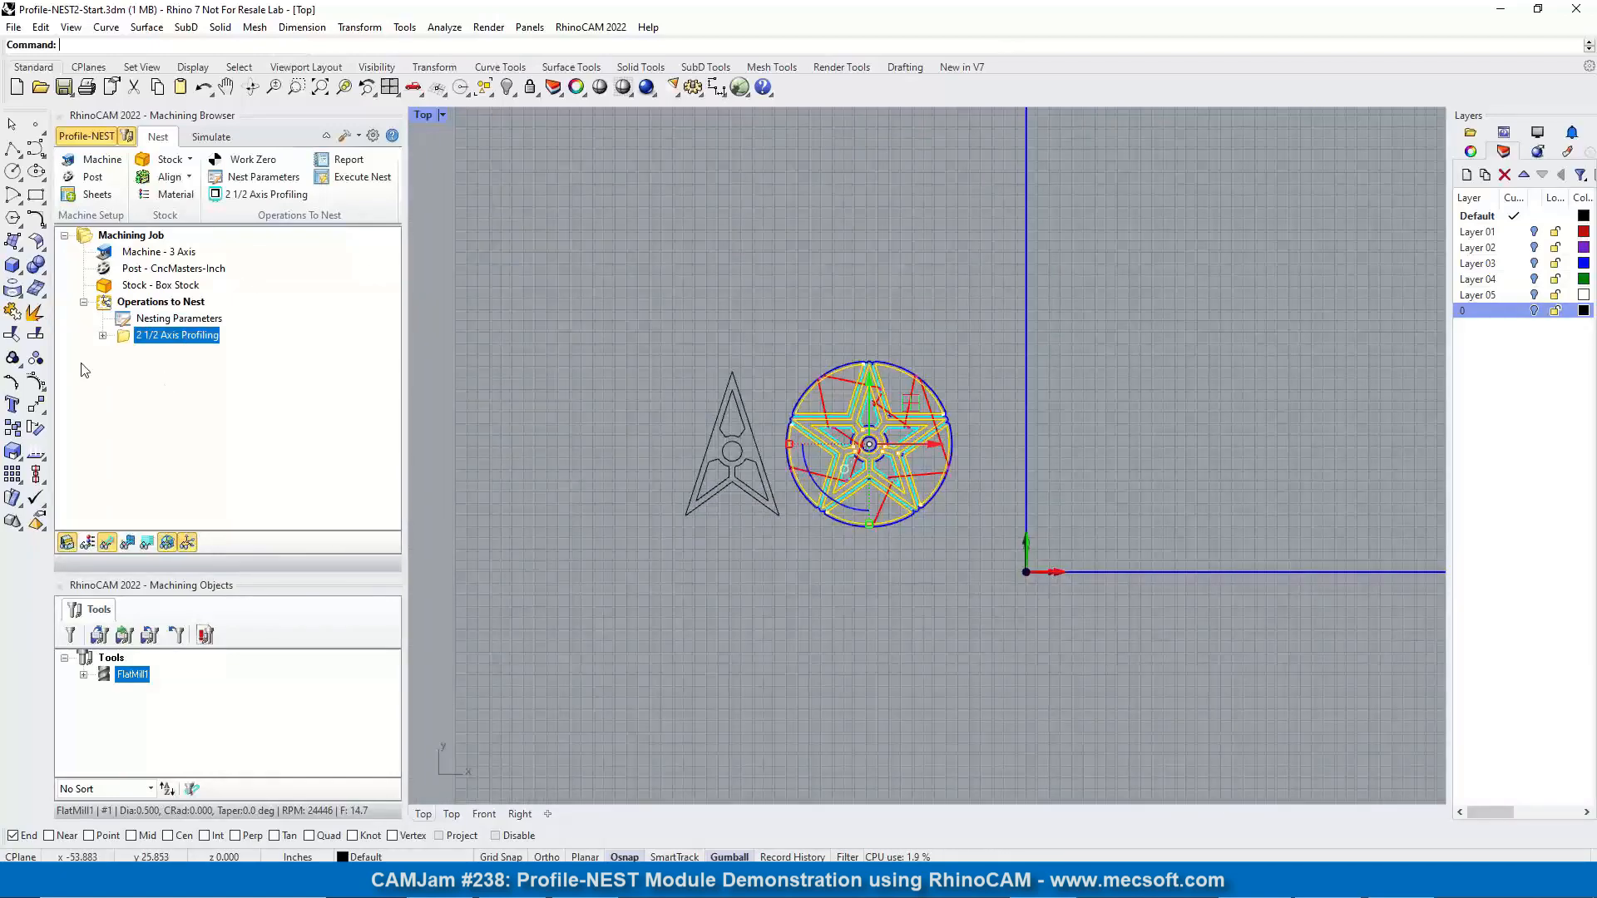
Clone the star's 2 1/2 Axis Profiling operation and remove all part regions from the copy
{"action": "right_click", "coordinate": [210, 336]}
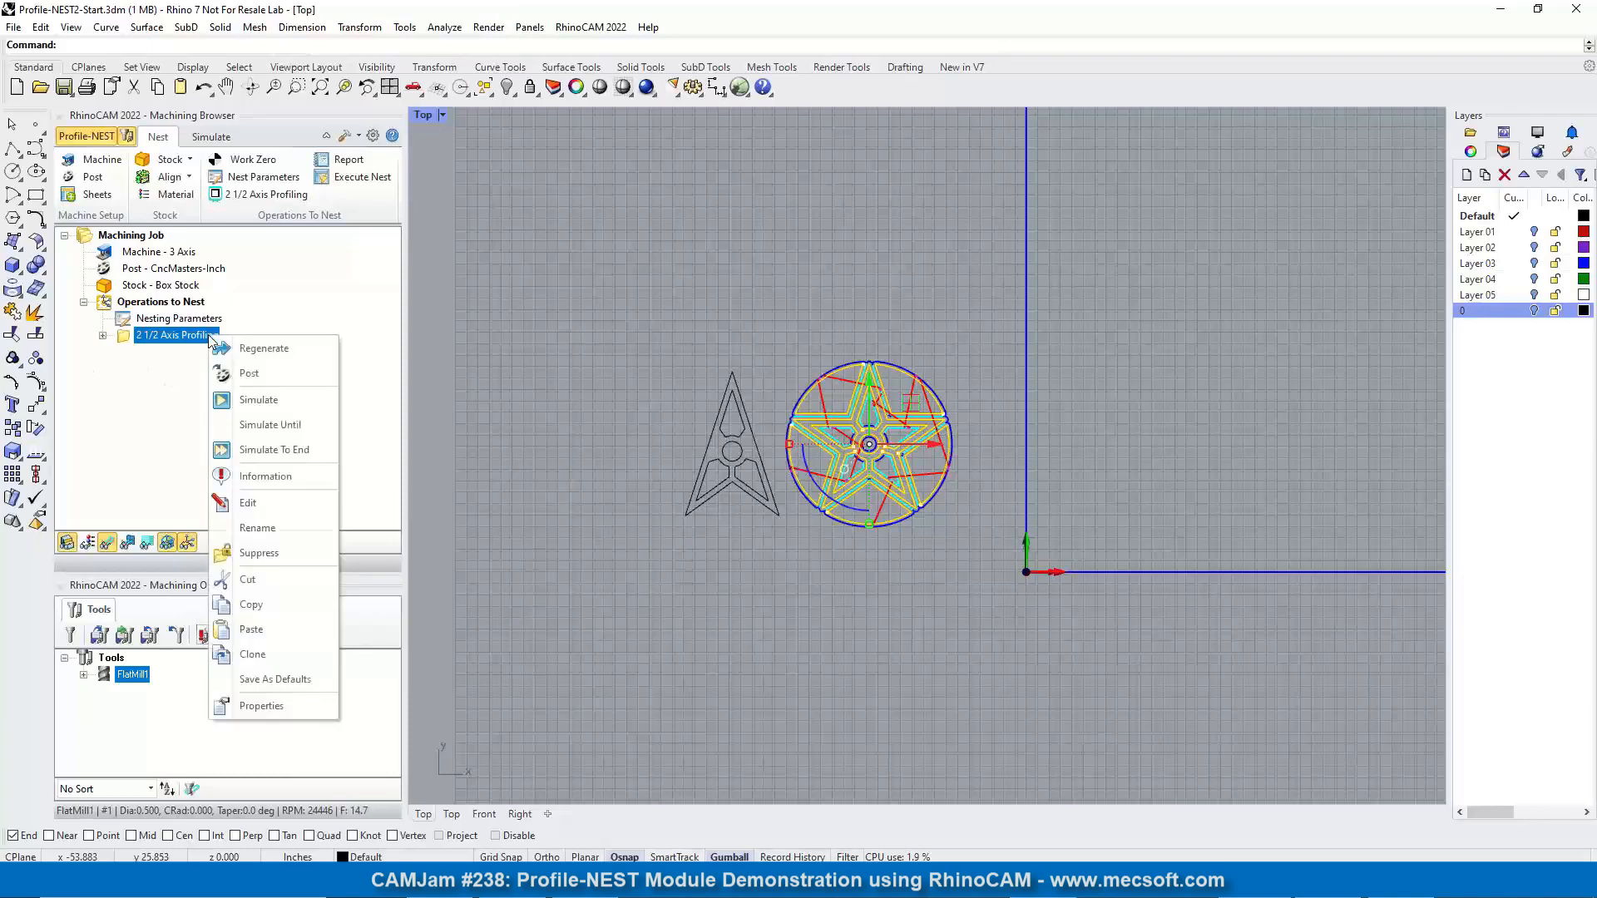
{"action": "left_click", "coordinate": [258, 654]}
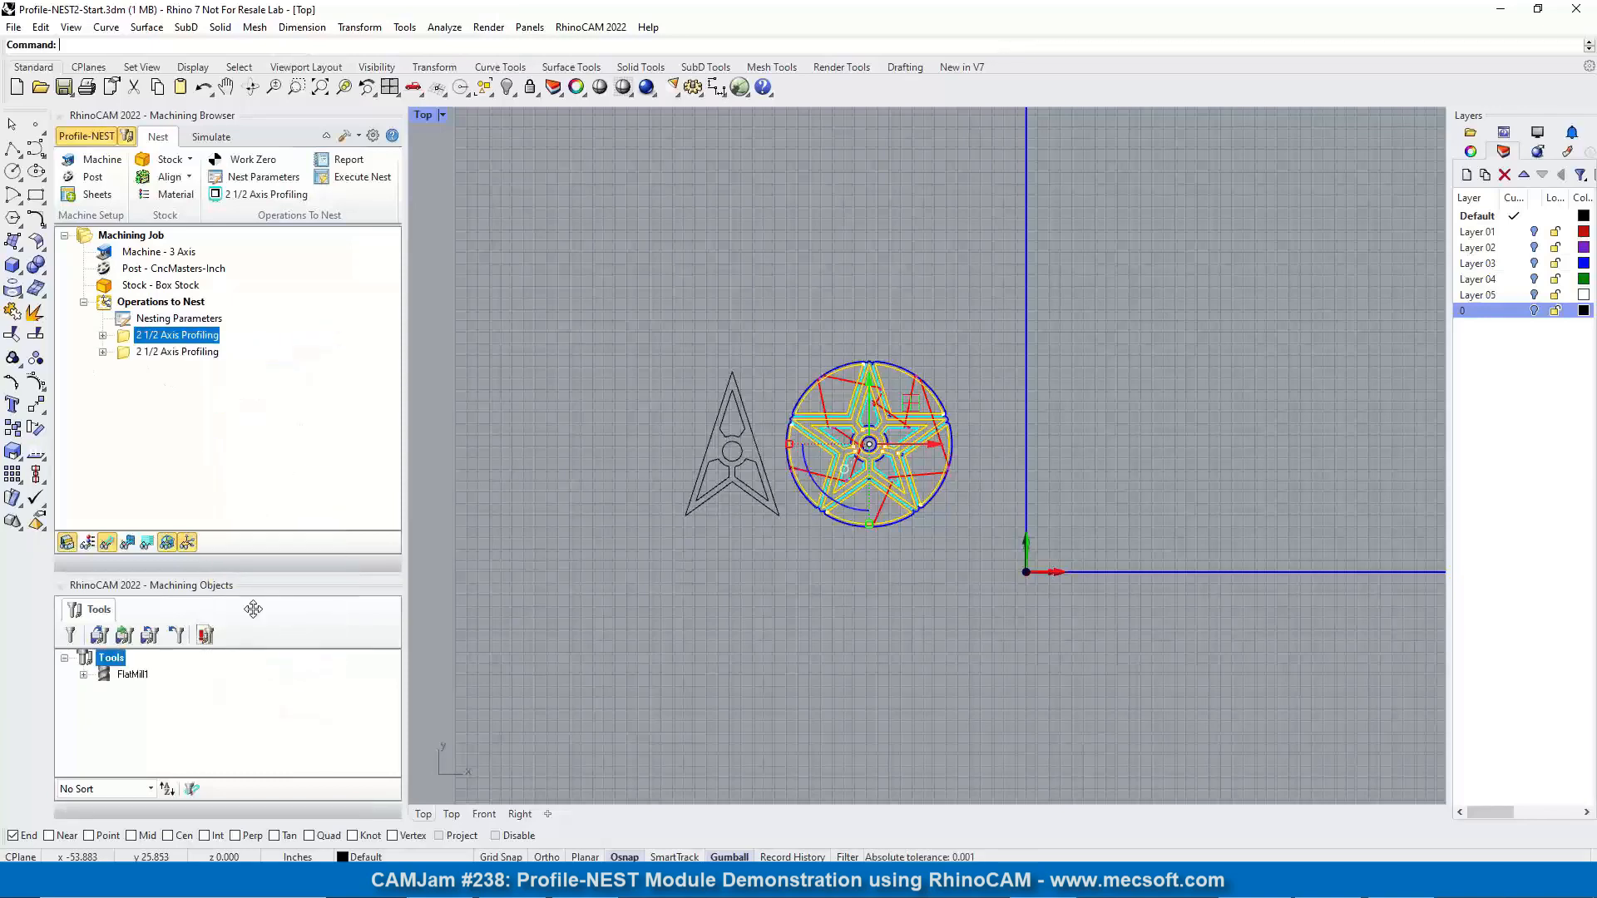
{"action": "double_click", "coordinate": [128, 353]}
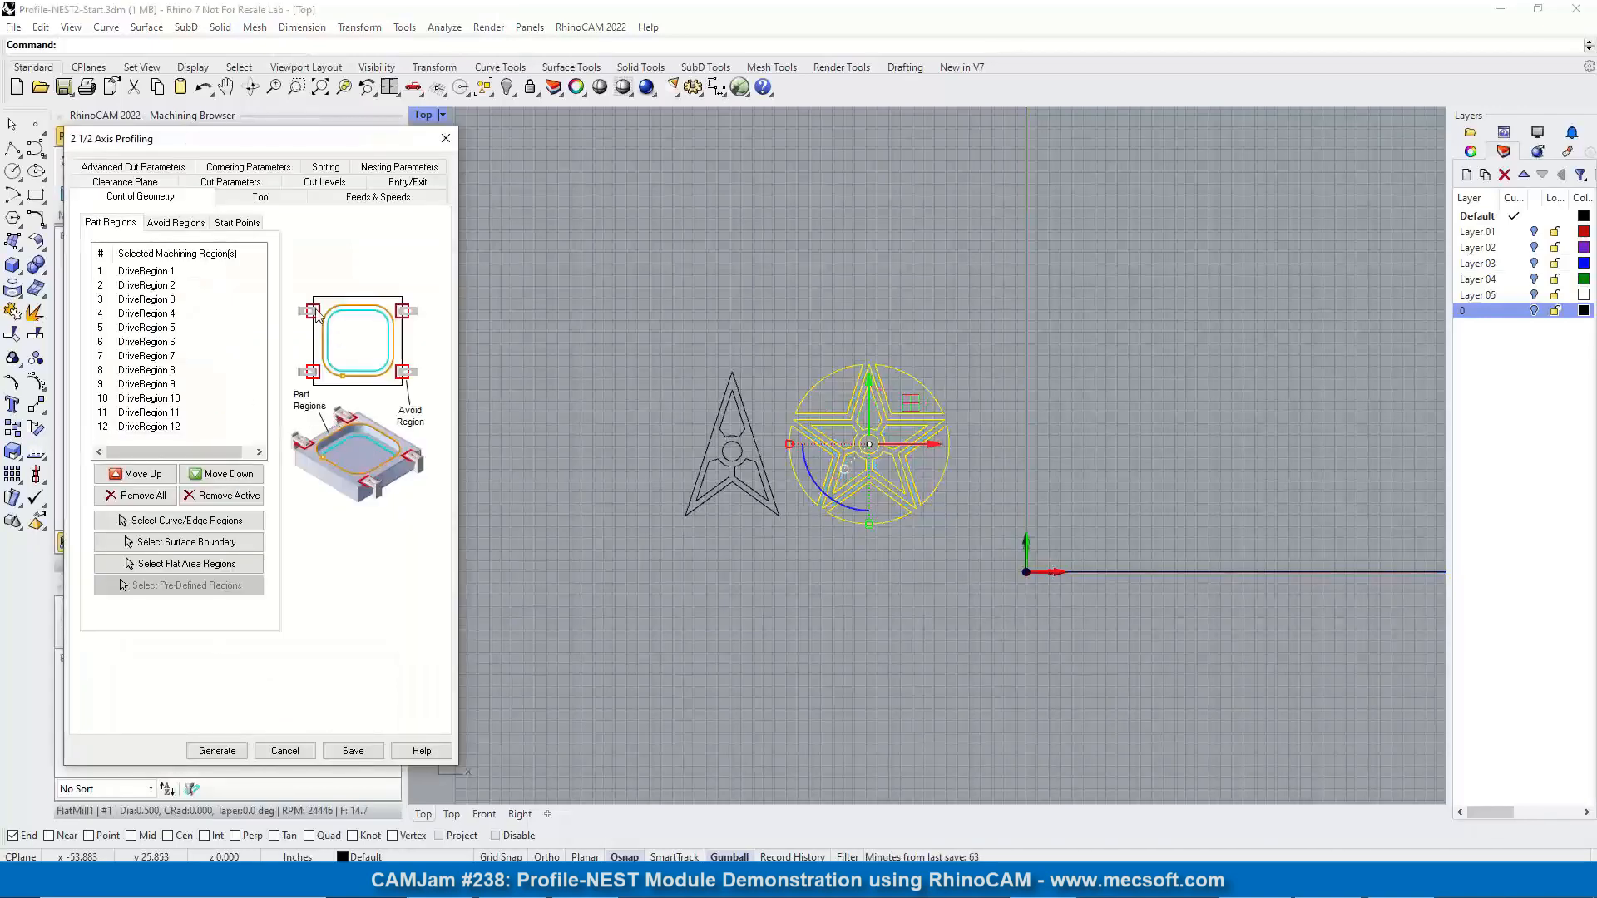
{"action": "left_click", "coordinate": [156, 496]}
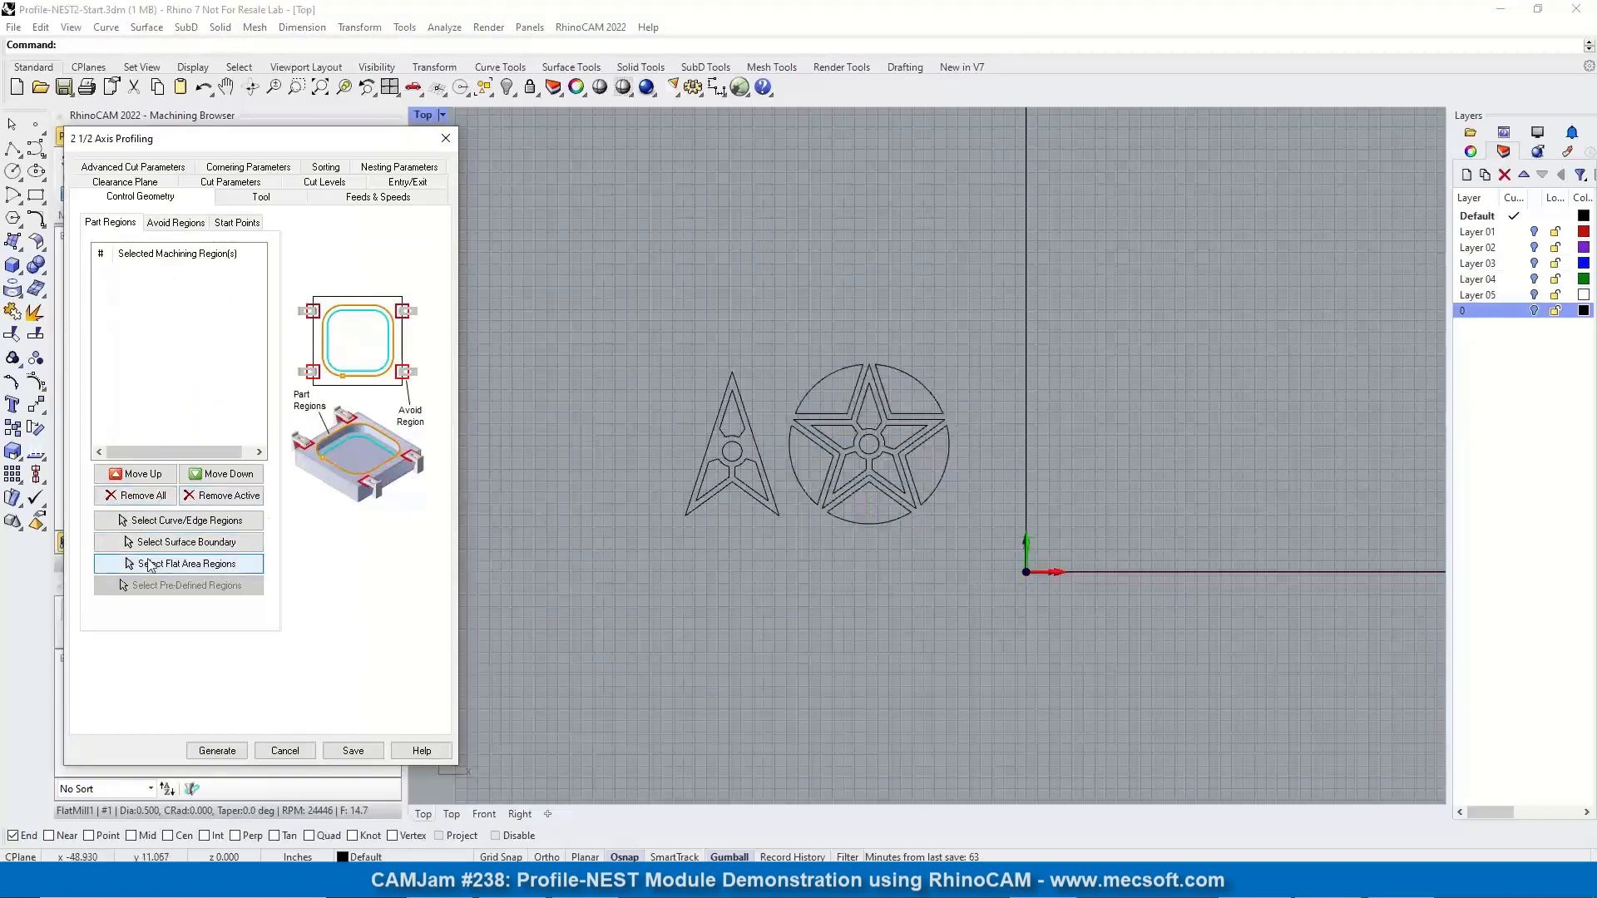
Assign all of the arrow's curves as part regions of the cloned operation and generate its toolpath
{"action": "left_click", "coordinate": [171, 520]}
{"action": "left_click_drag", "start_coordinate": [622, 519], "coordinate": [785, 272]}
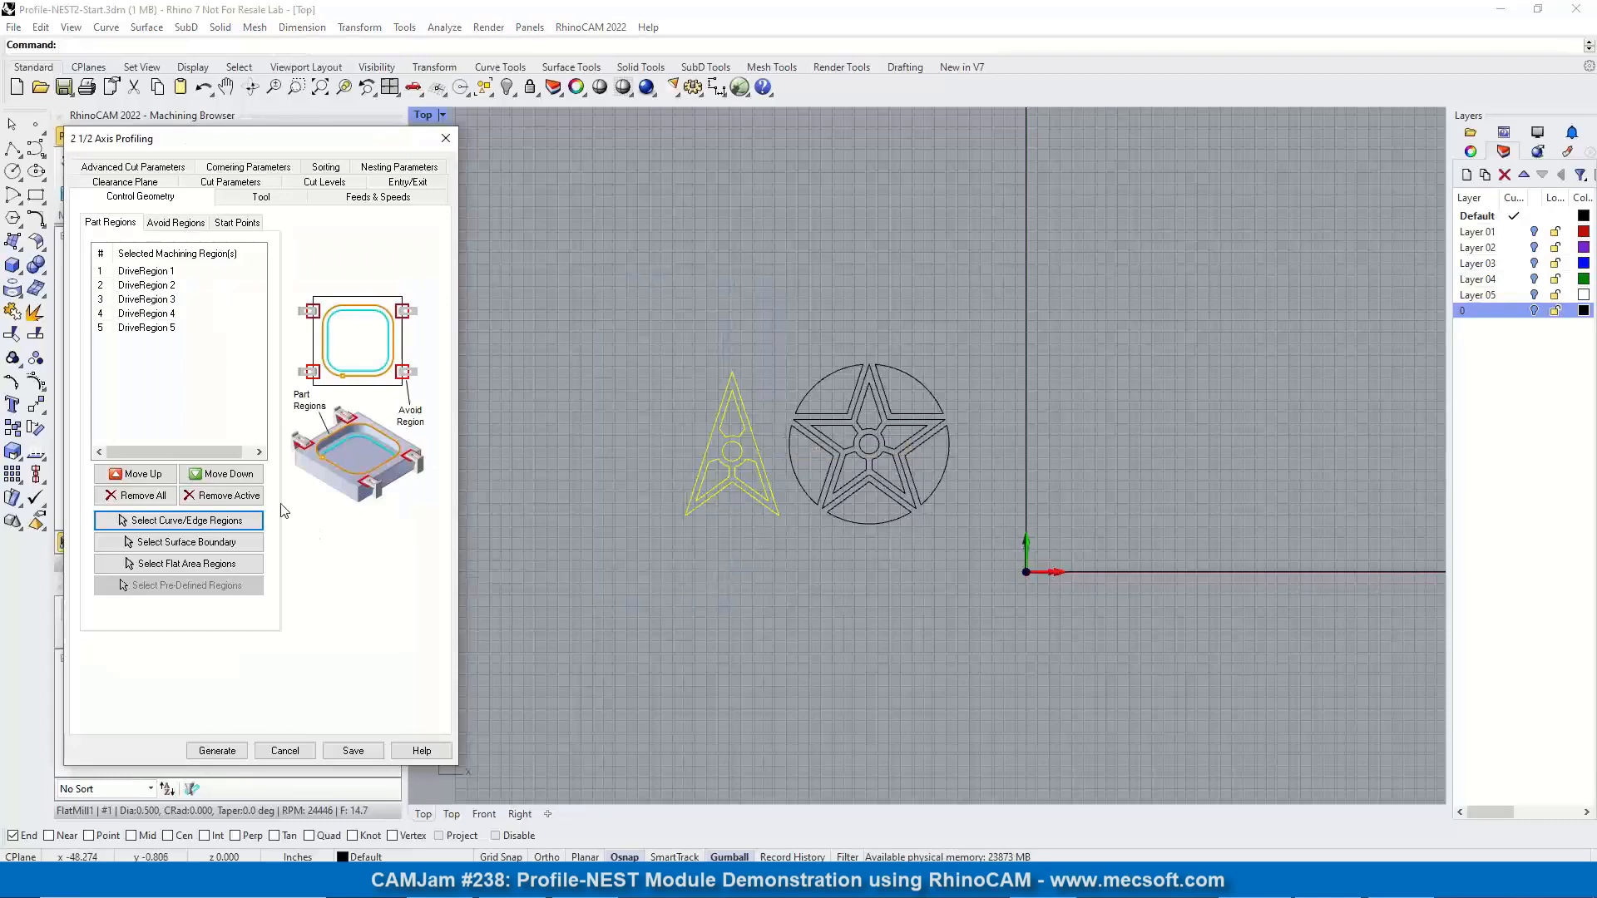
{"action": "left_click", "coordinate": [233, 753]}
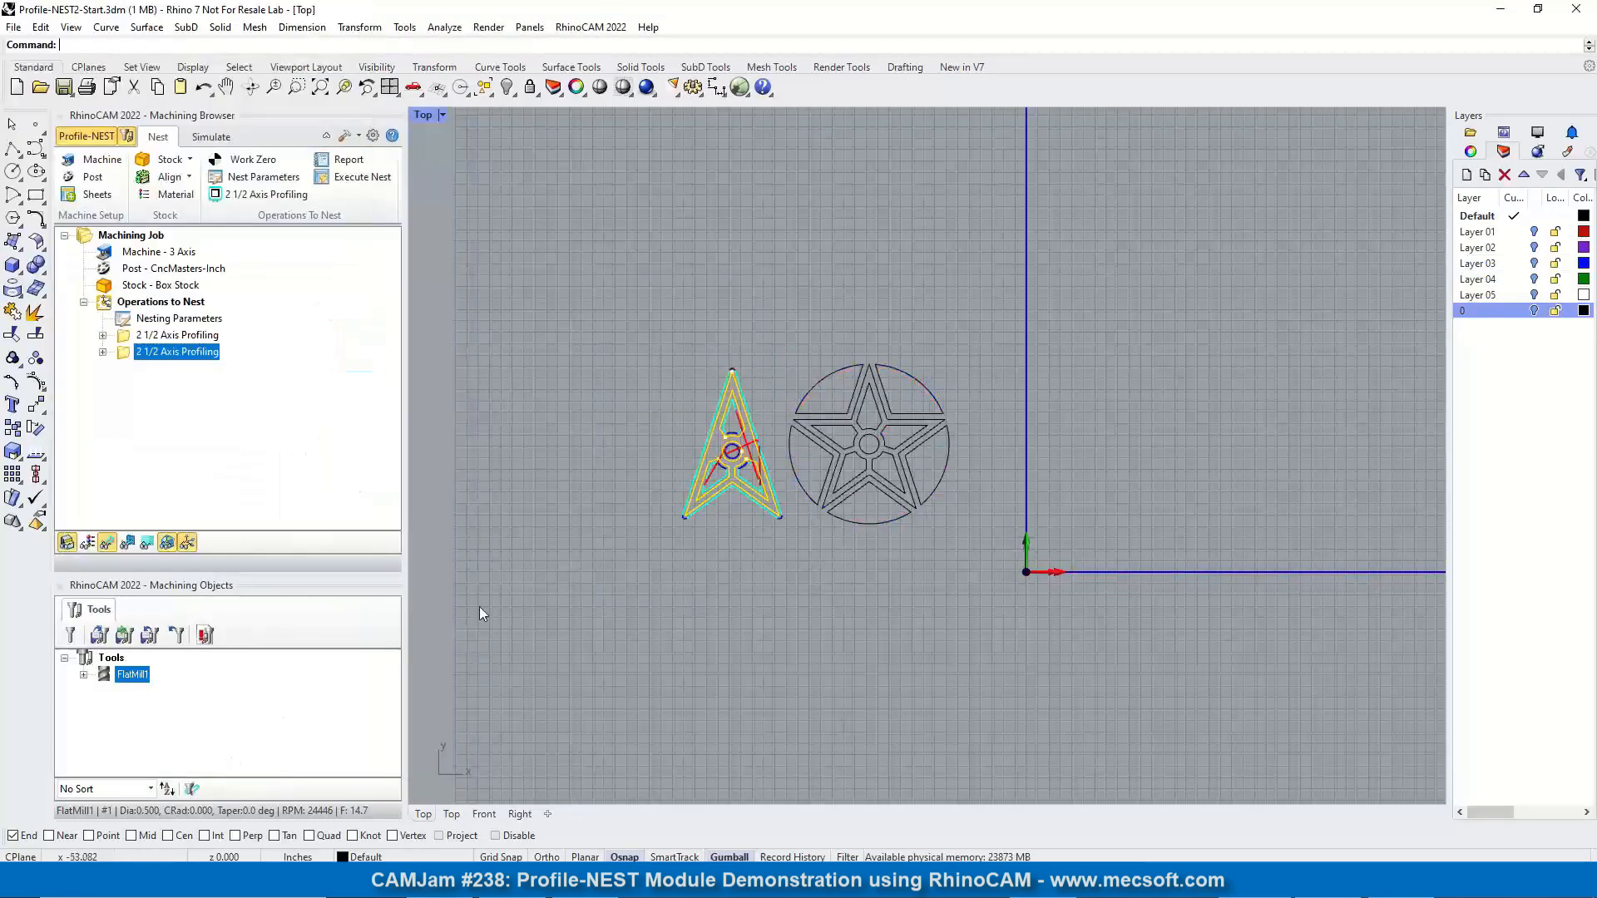
{"action": "scroll", "coordinate": [752, 461], "scroll_direction": "up", "scroll_amount": 5}
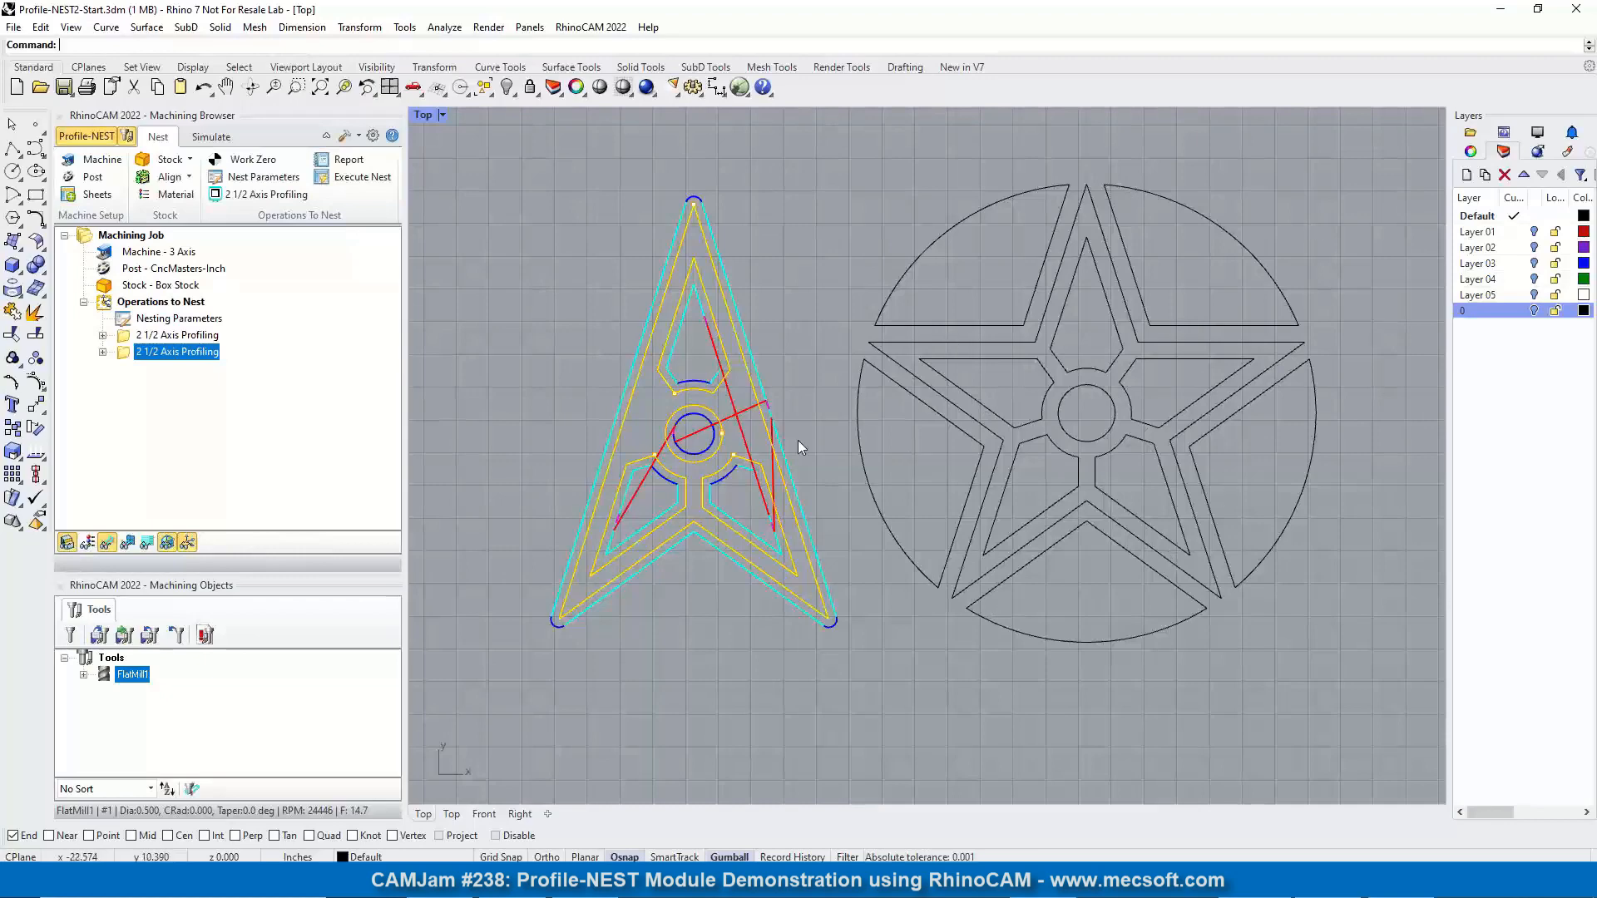
{"action": "scroll", "coordinate": [732, 483], "scroll_direction": "down", "scroll_amount": 8}
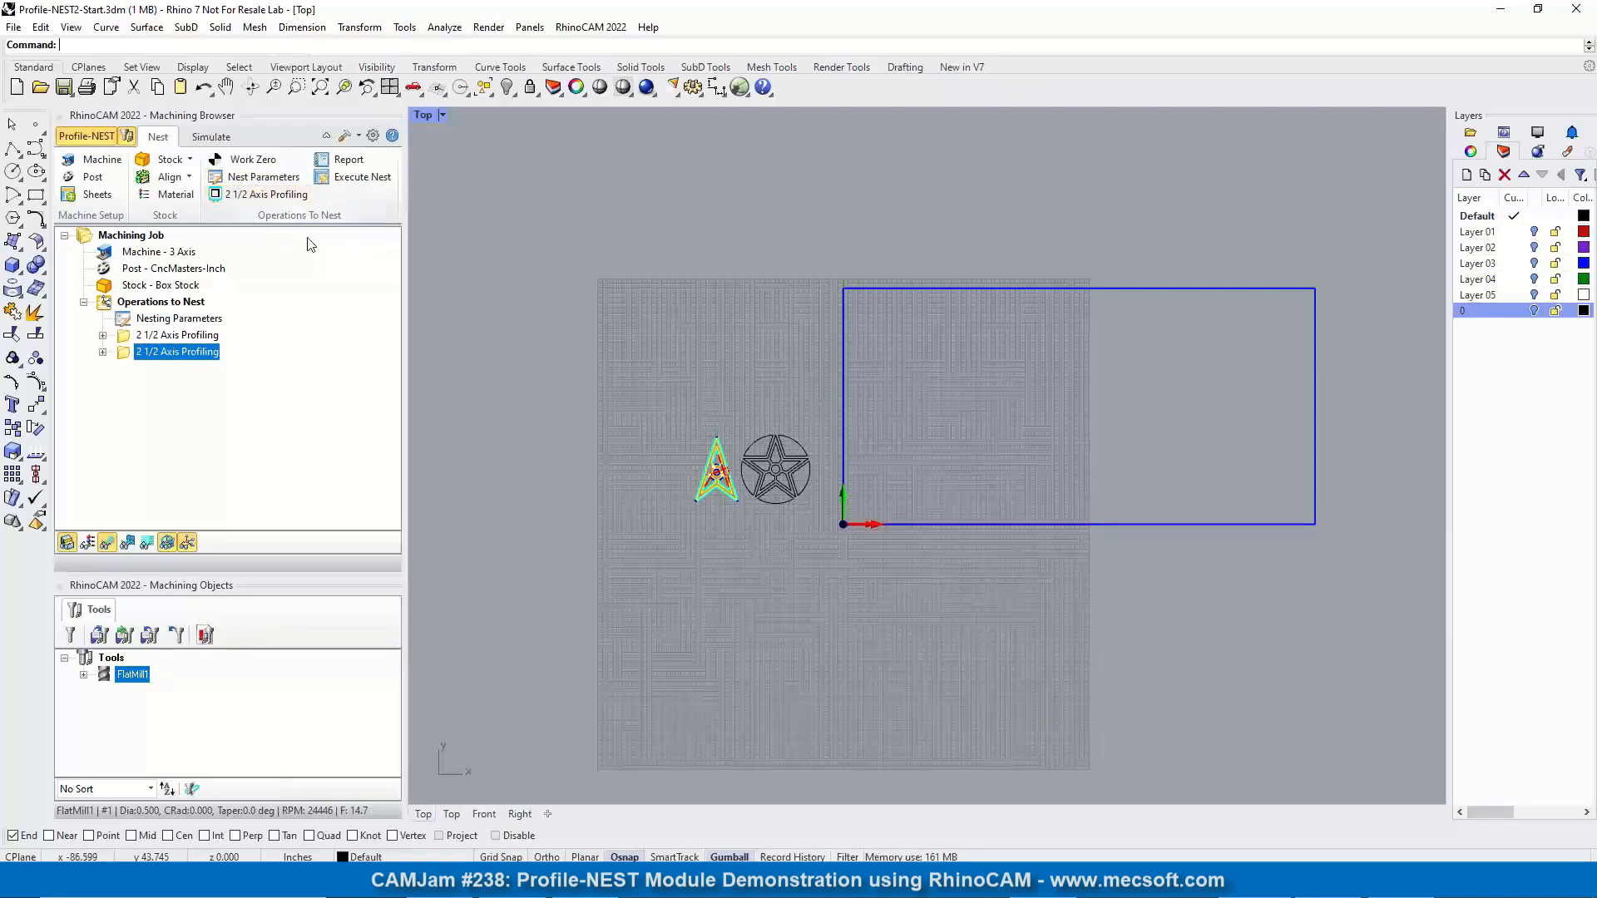
Estimate the number of sheets from the nesting parameters and update the sheet count with the estimate
{"action": "left_click", "coordinate": [272, 180]}
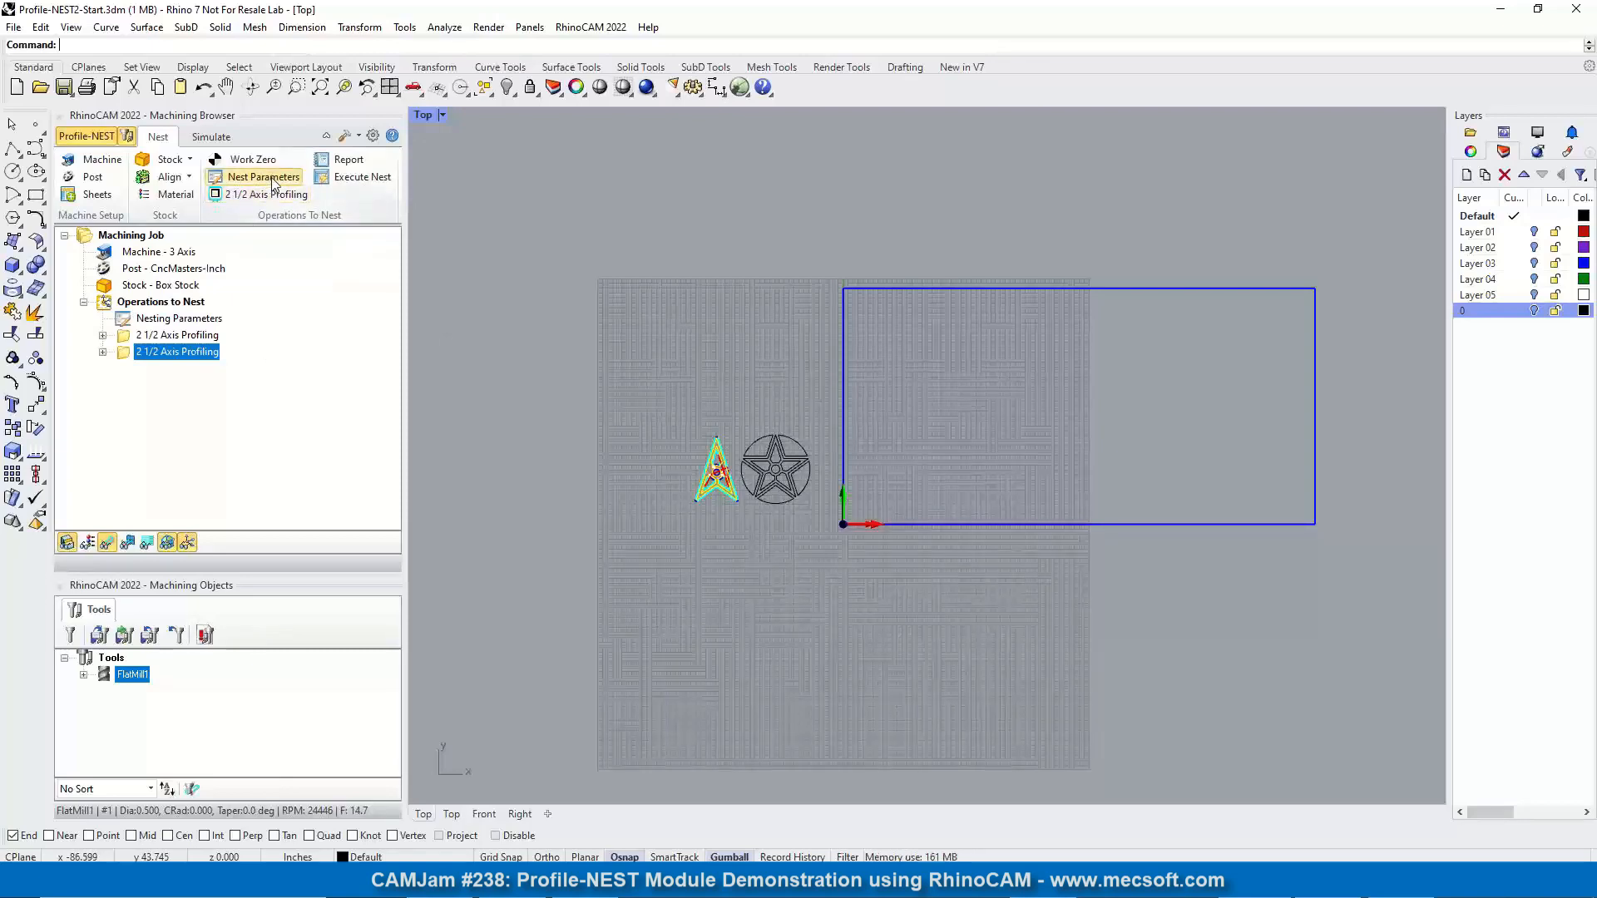
{"action": "left_click_drag", "start_coordinate": [302, 145], "coordinate": [455, 144]}
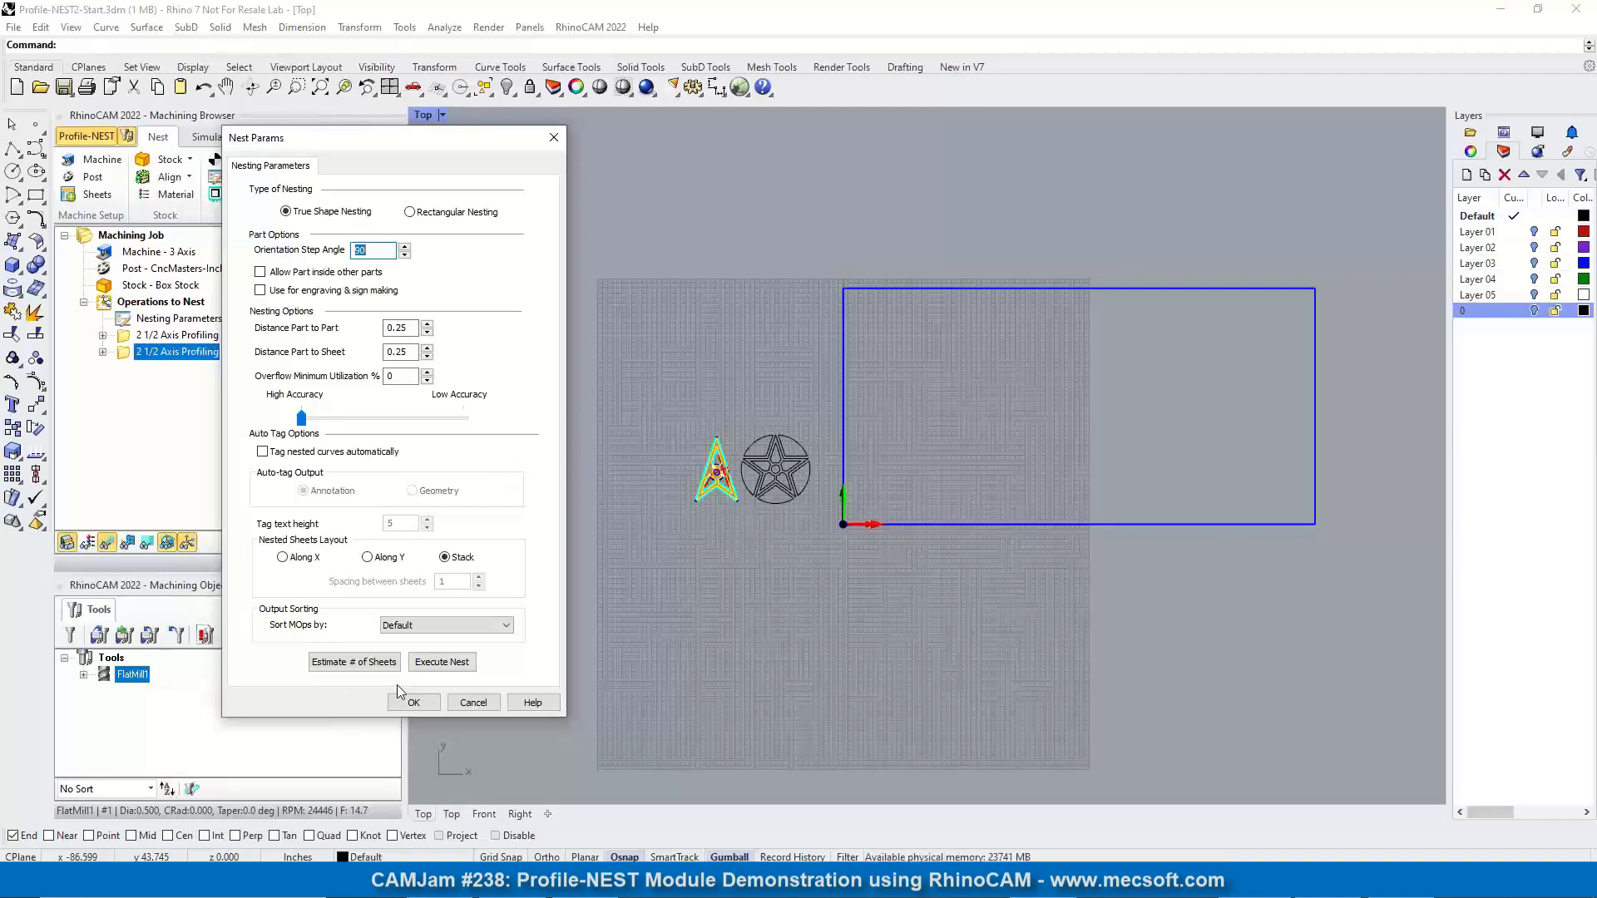
{"action": "left_click", "coordinate": [357, 664]}
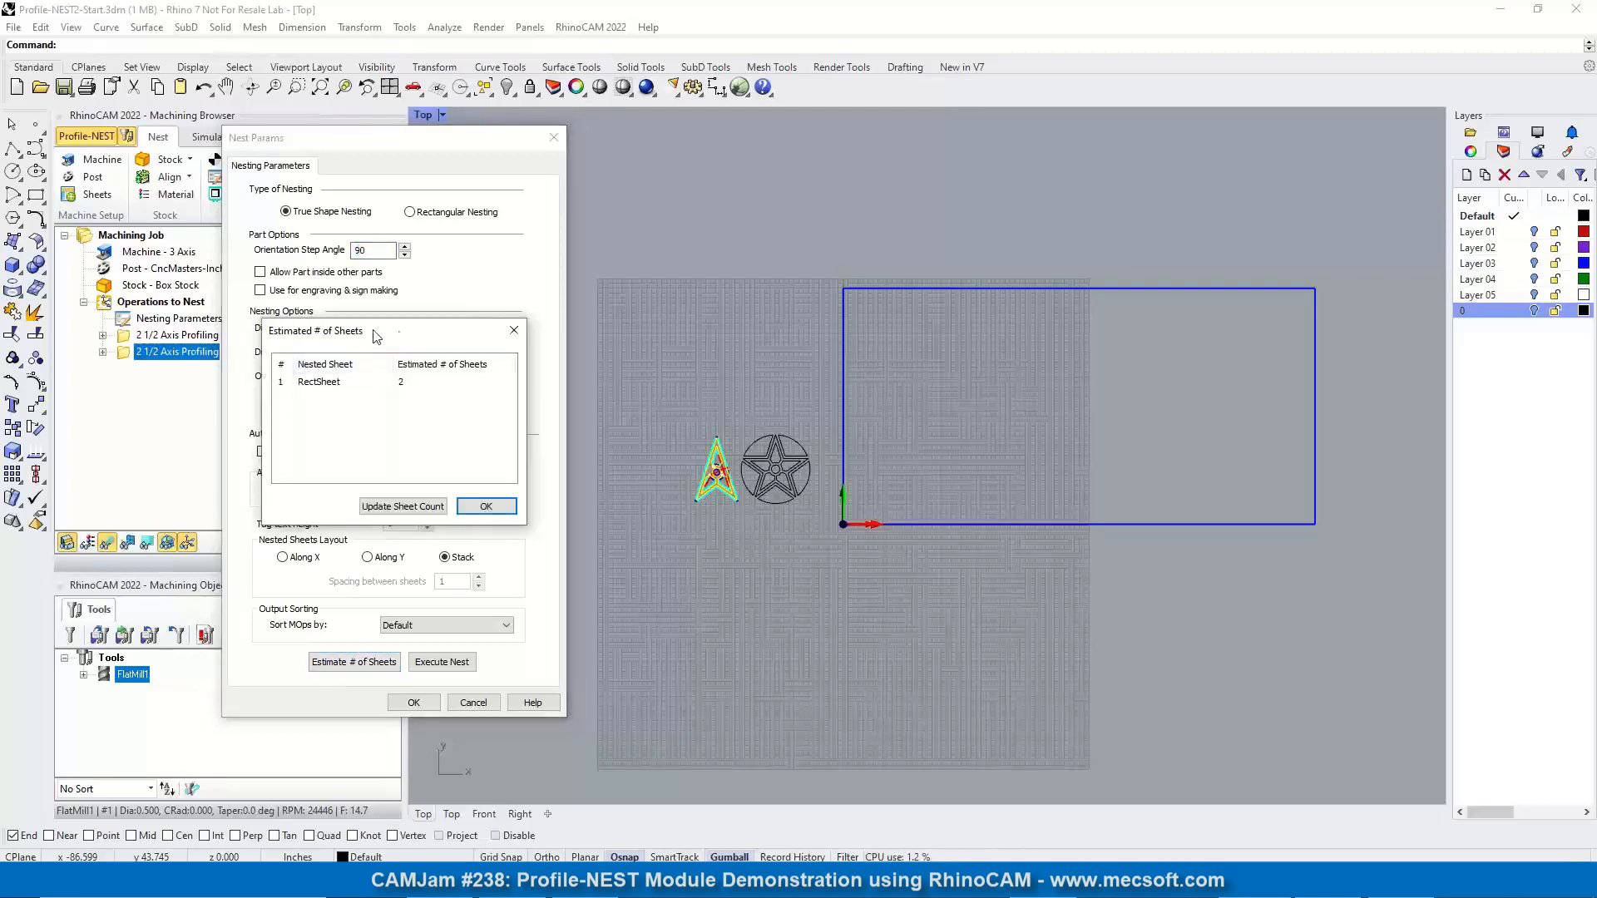
{"action": "left_click_drag", "start_coordinate": [360, 328], "coordinate": [542, 331]}
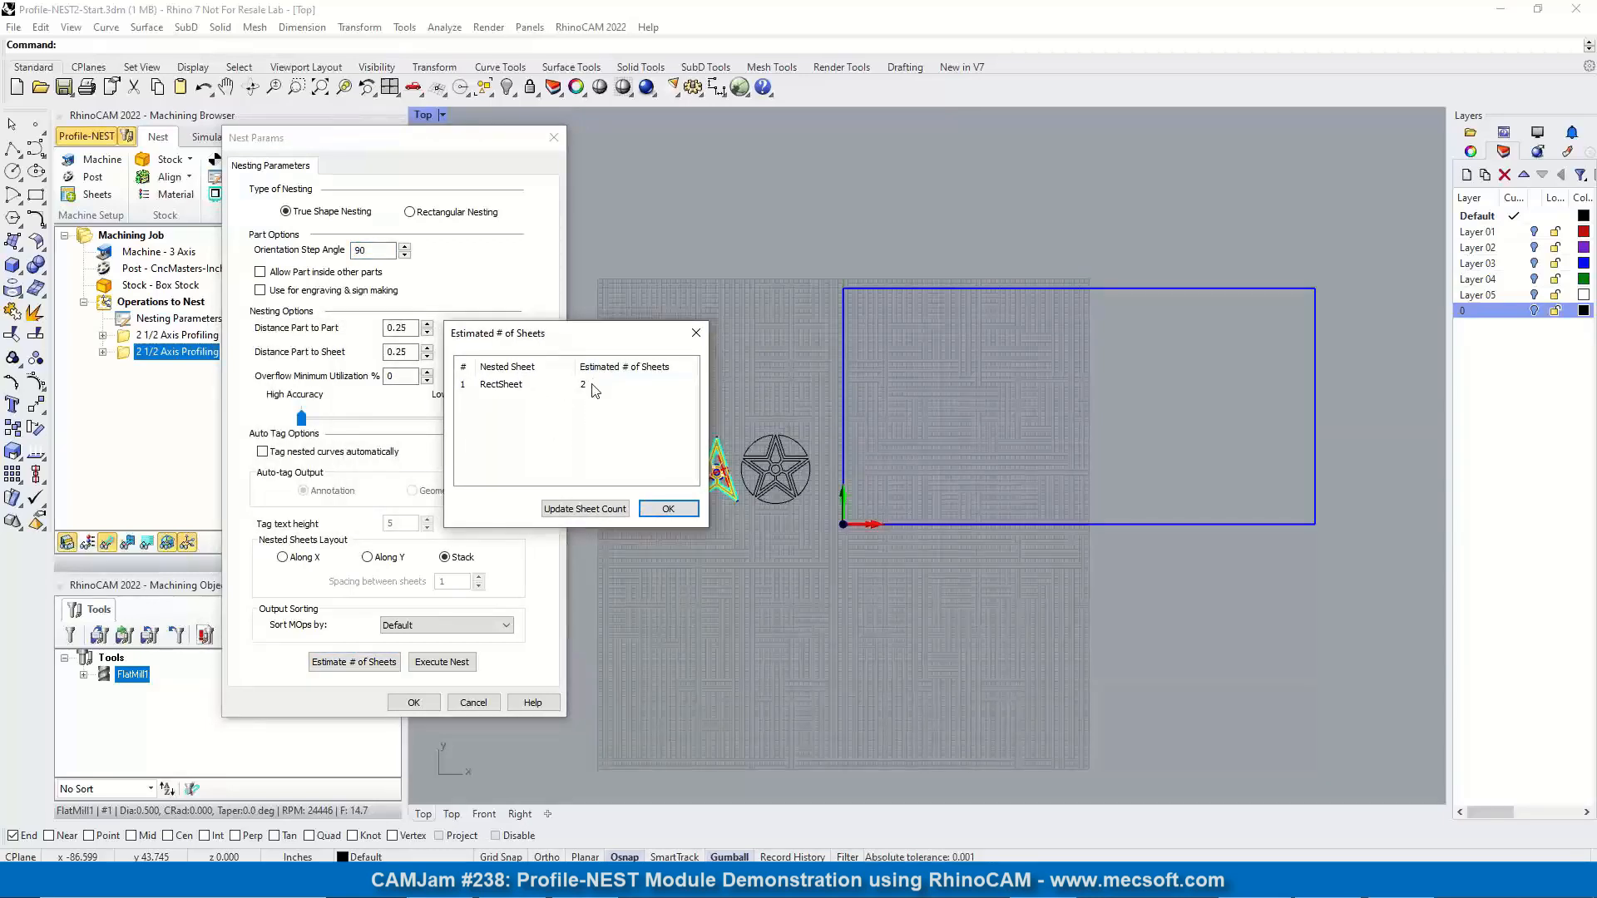
{"action": "left_click", "coordinate": [586, 510]}
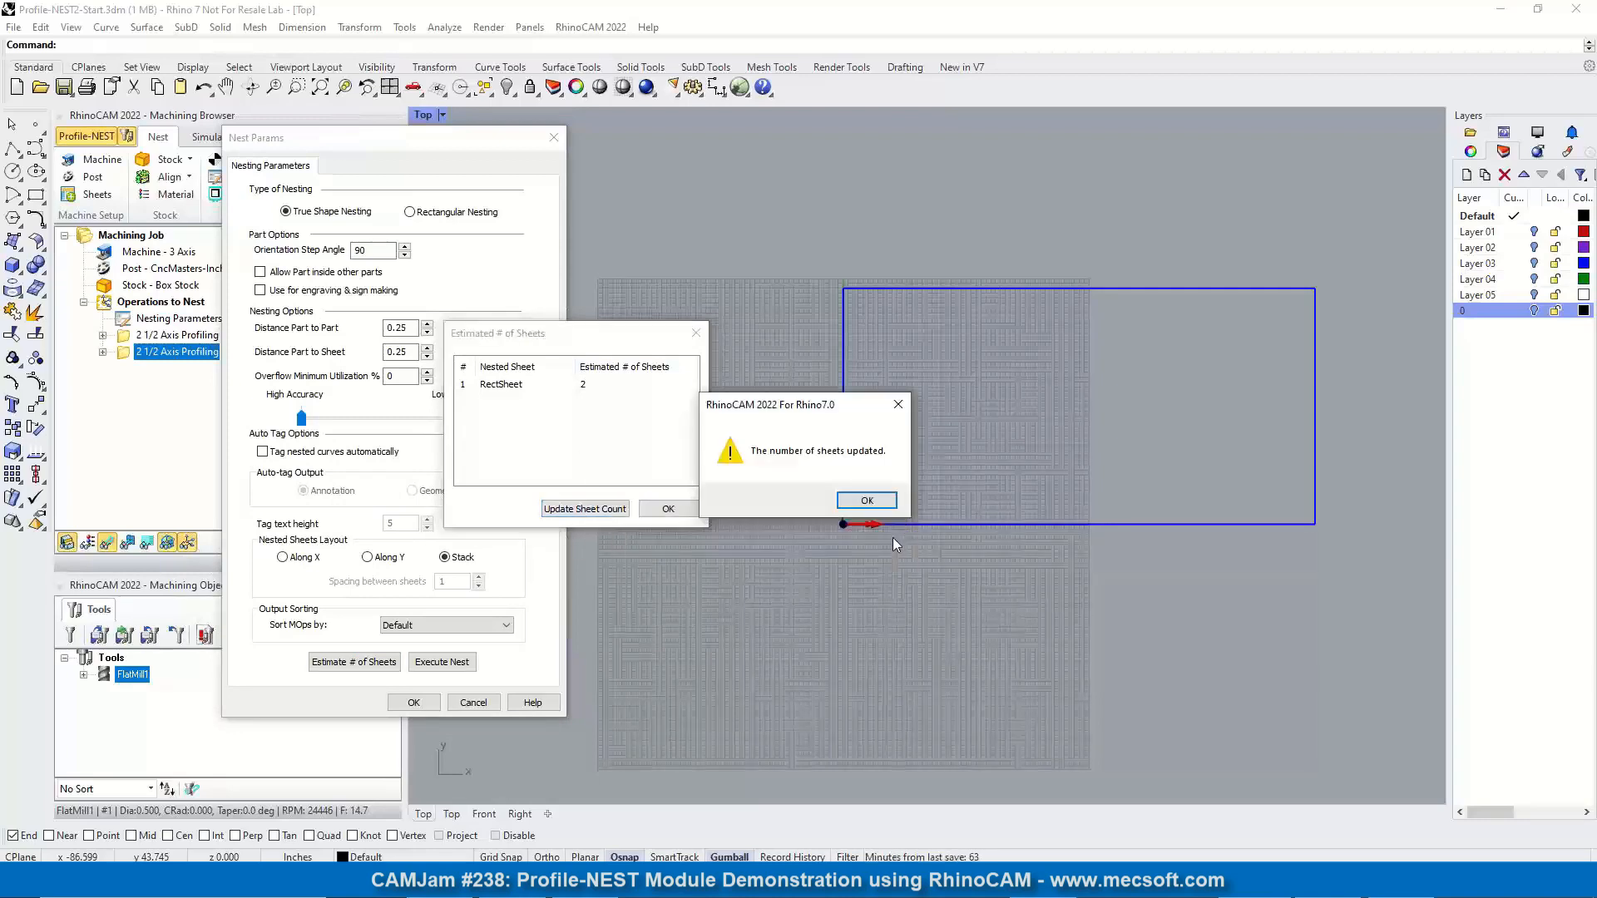
{"action": "left_click", "coordinate": [865, 501]}
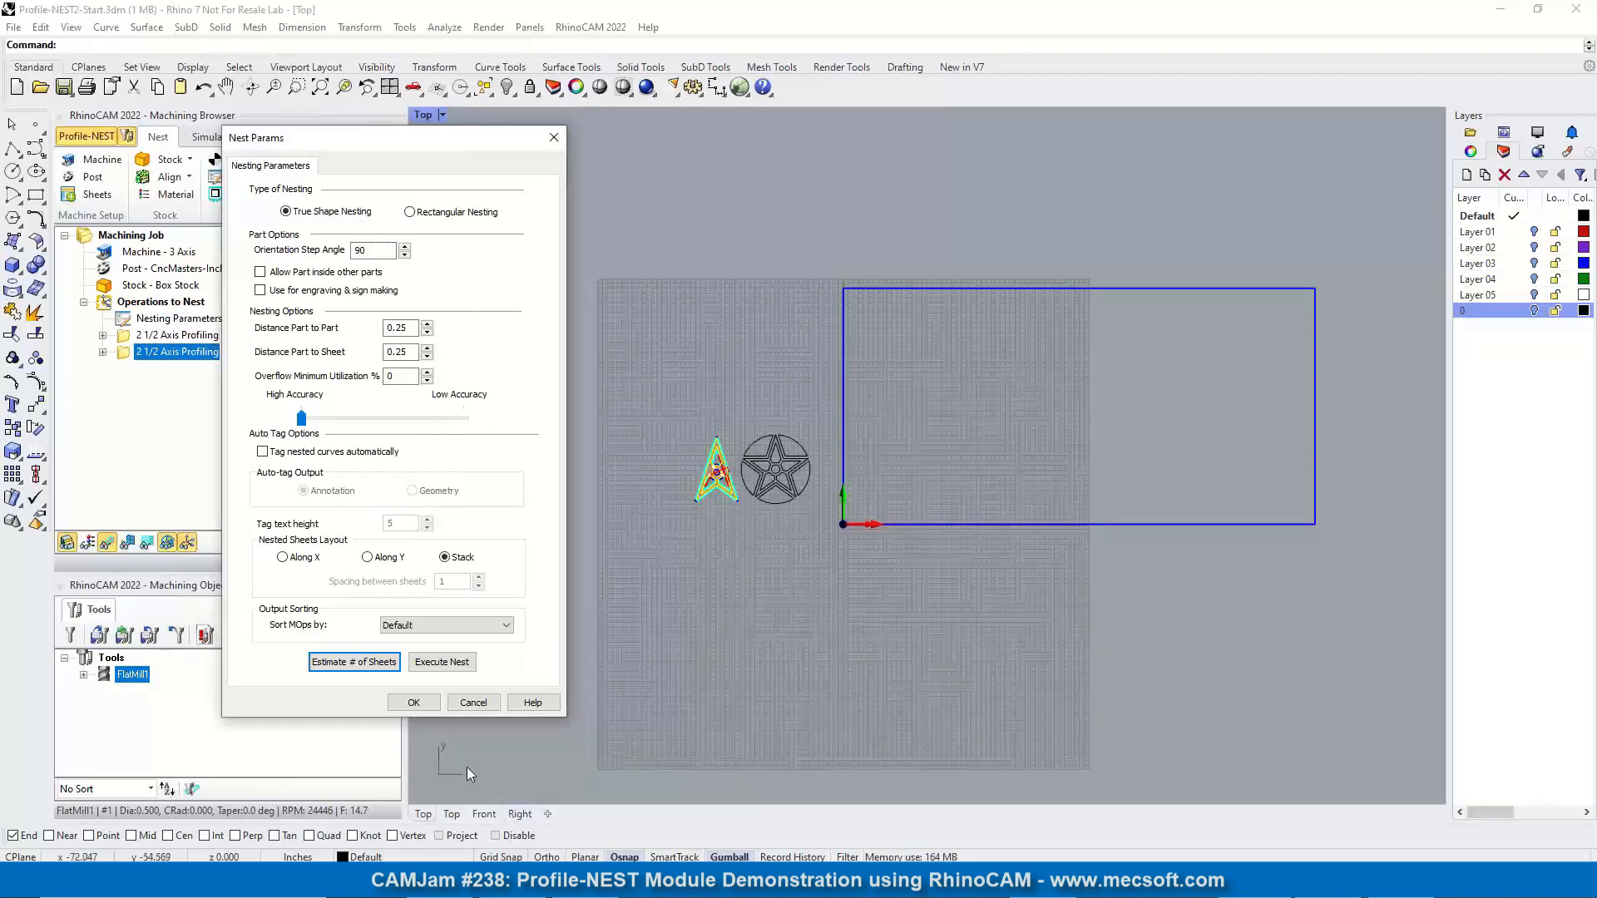
Execute the nest and display the nested parts on Sheet 1
{"action": "left_click", "coordinate": [438, 664]}
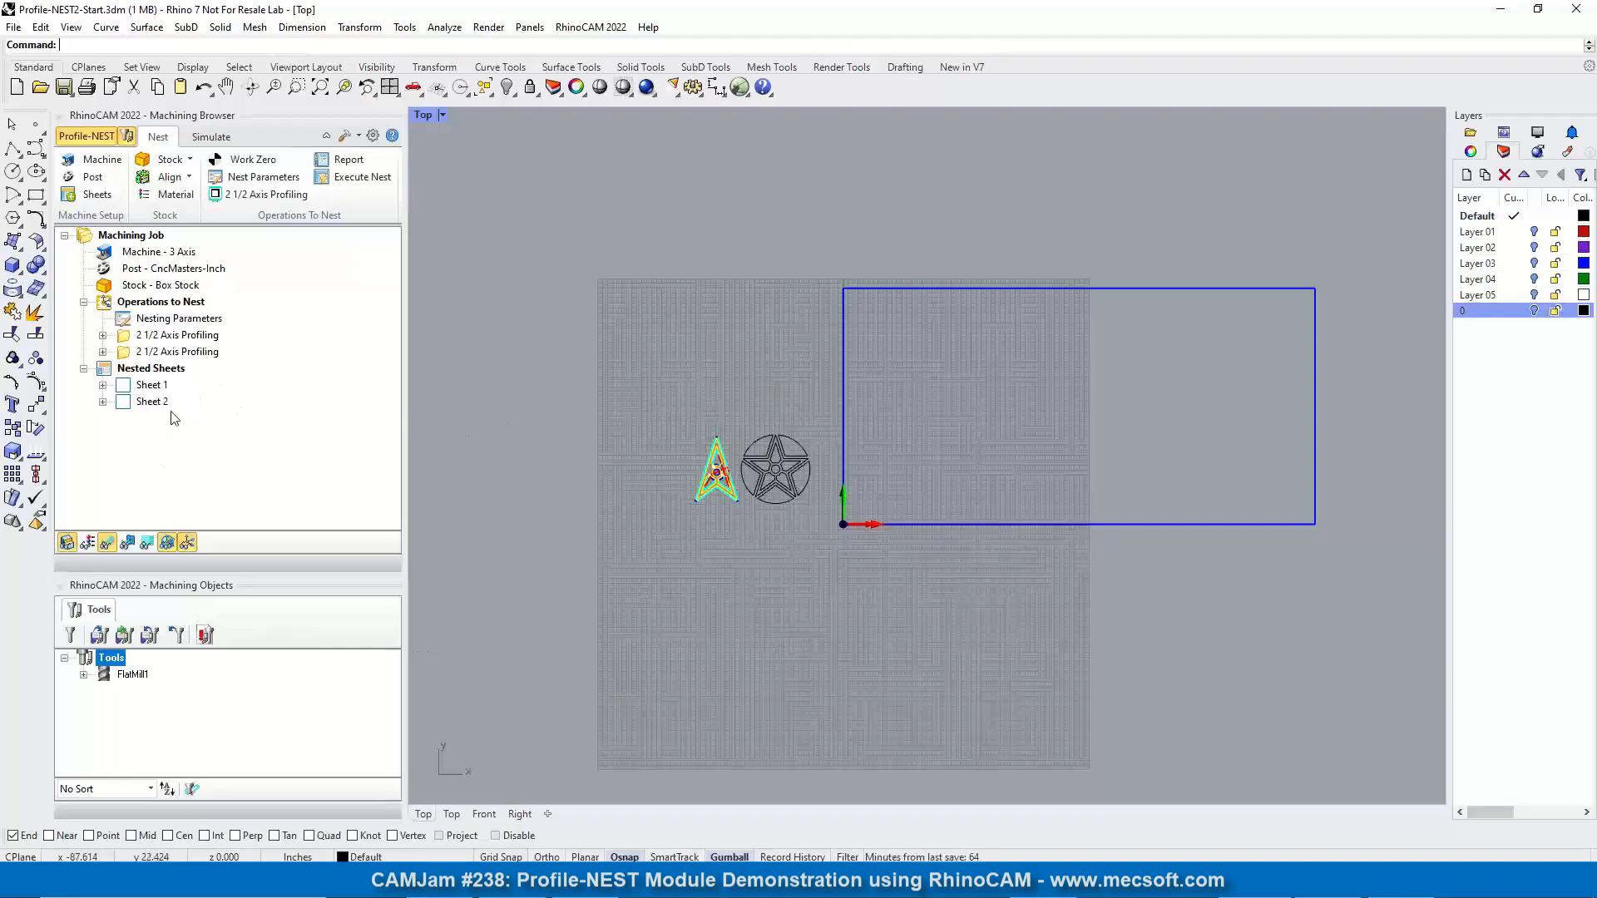
{"action": "left_click", "coordinate": [125, 389]}
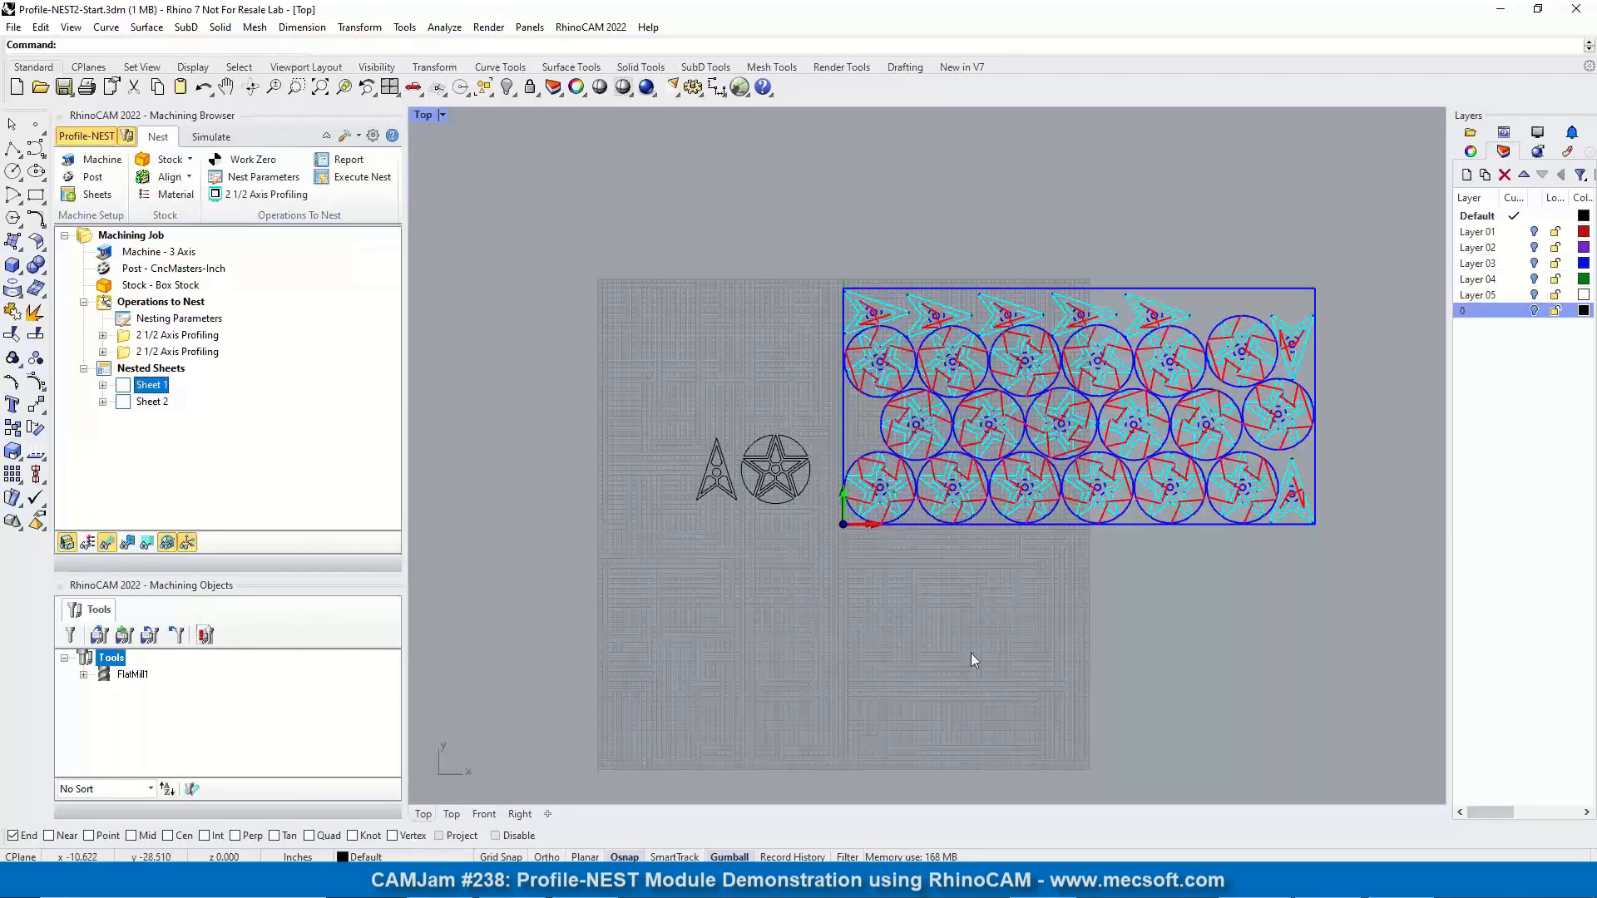
{"action": "scroll", "coordinate": [1325, 333], "scroll_direction": "up", "scroll_amount": 2}
{"action": "scroll", "coordinate": [1327, 333], "scroll_direction": "up", "scroll_amount": 2}
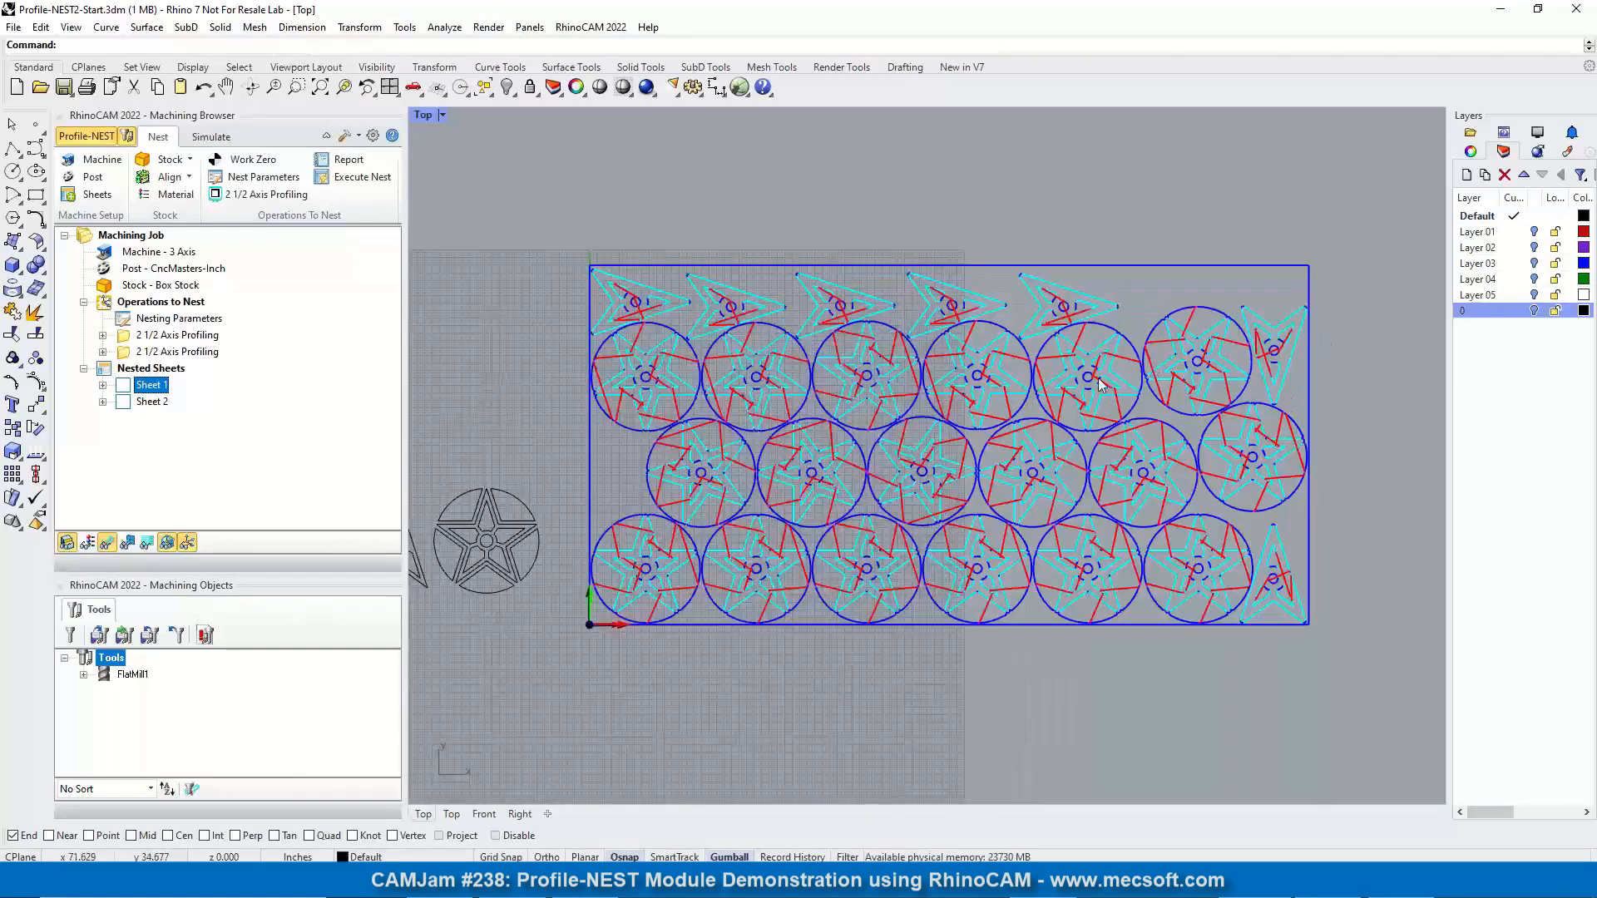
Examine the nested star and arrow layouts on Sheet 1 and Sheet 2 up close
{"action": "scroll", "coordinate": [1122, 382], "scroll_direction": "up", "scroll_amount": 2}
{"action": "scroll", "coordinate": [1125, 389], "scroll_direction": "up", "scroll_amount": 1}
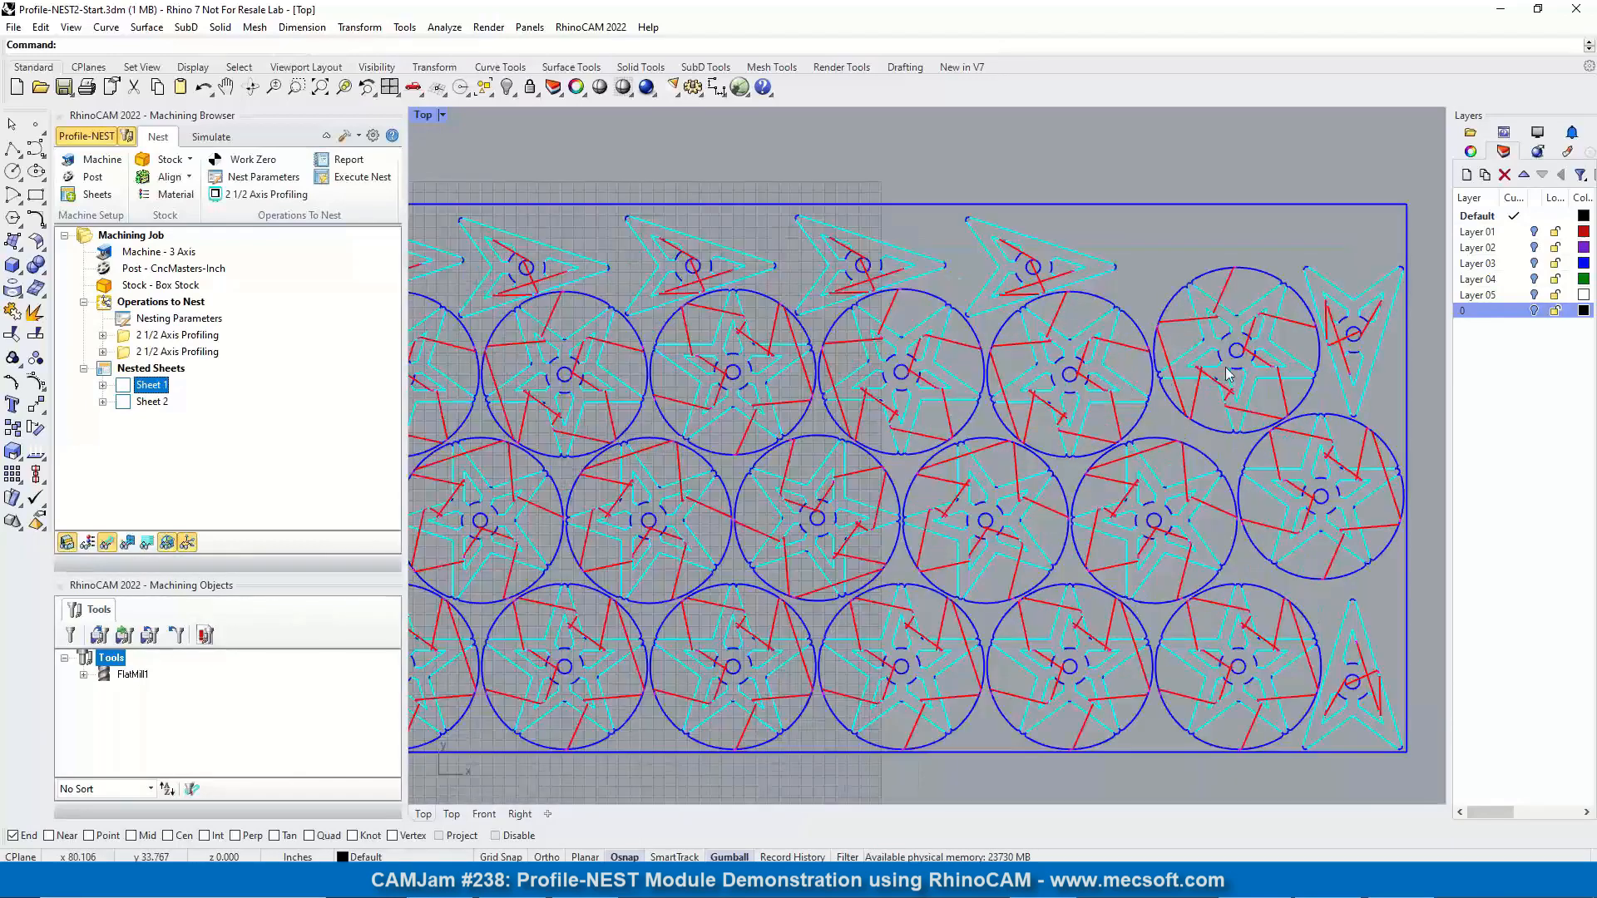
{"action": "scroll", "coordinate": [1230, 374], "scroll_direction": "down", "scroll_amount": 1}
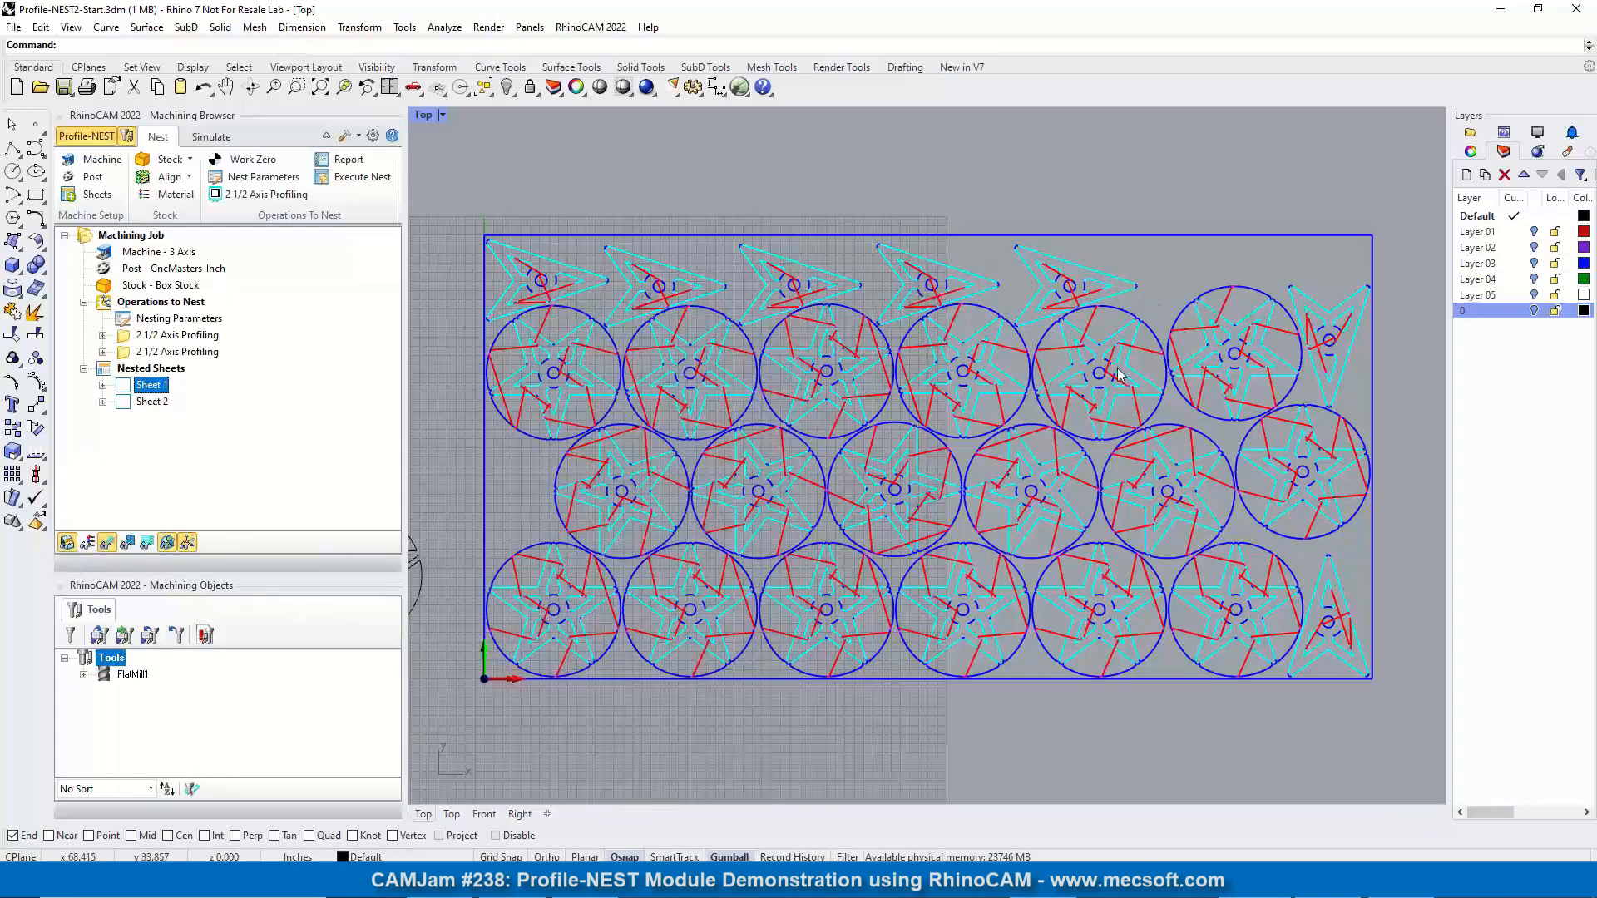
{"action": "scroll", "coordinate": [1119, 376], "scroll_direction": "down", "scroll_amount": 3}
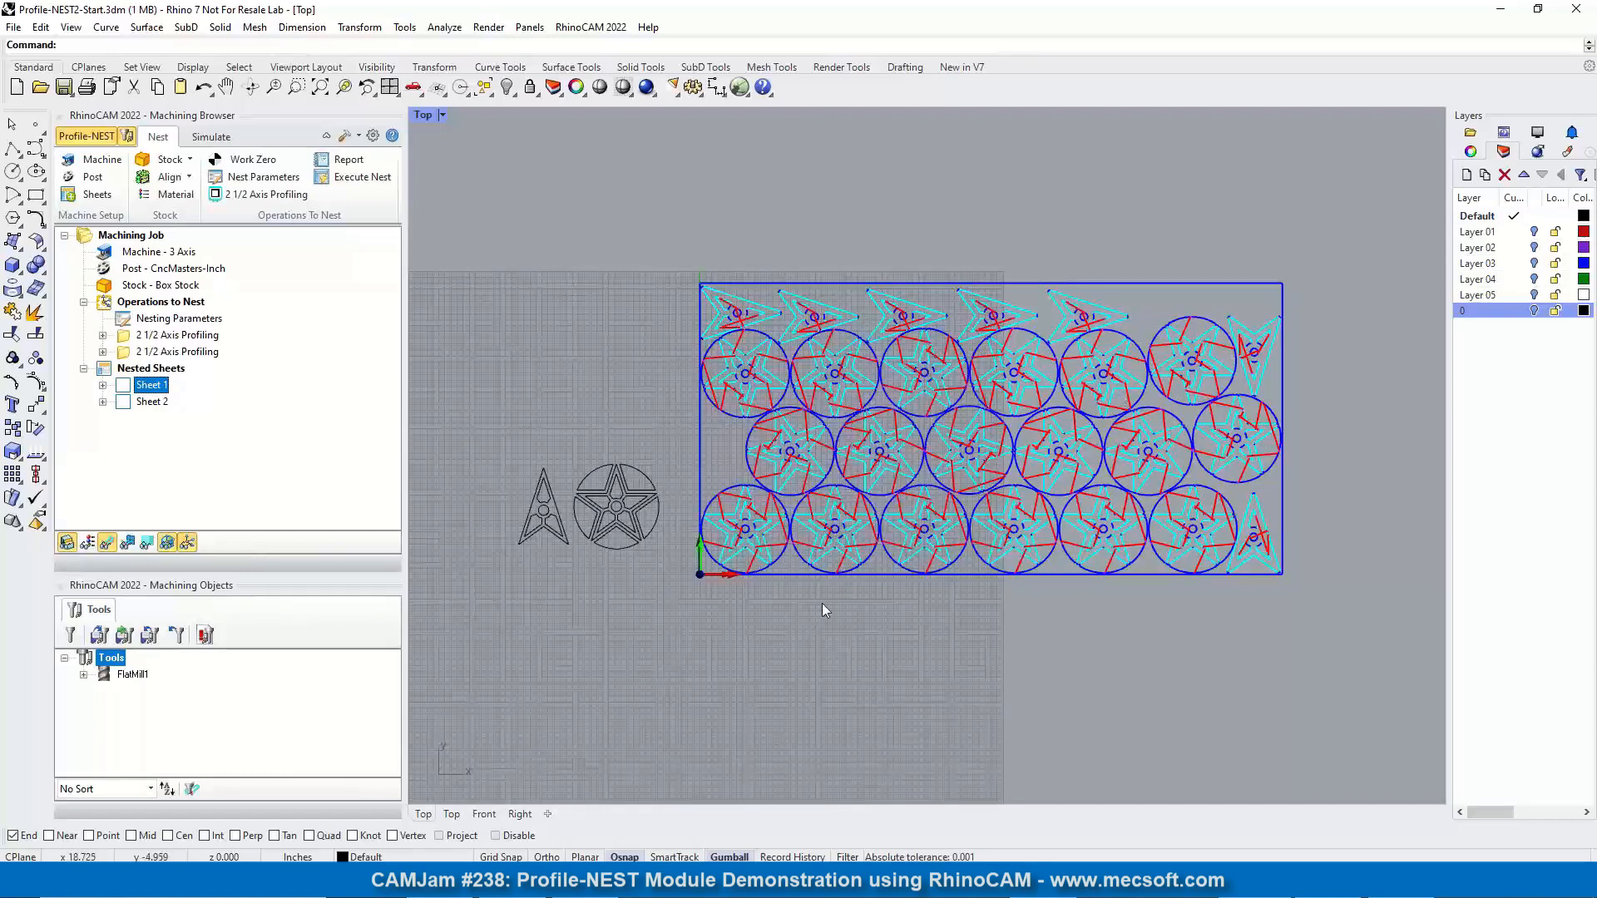
{"action": "left_click", "coordinate": [151, 402]}
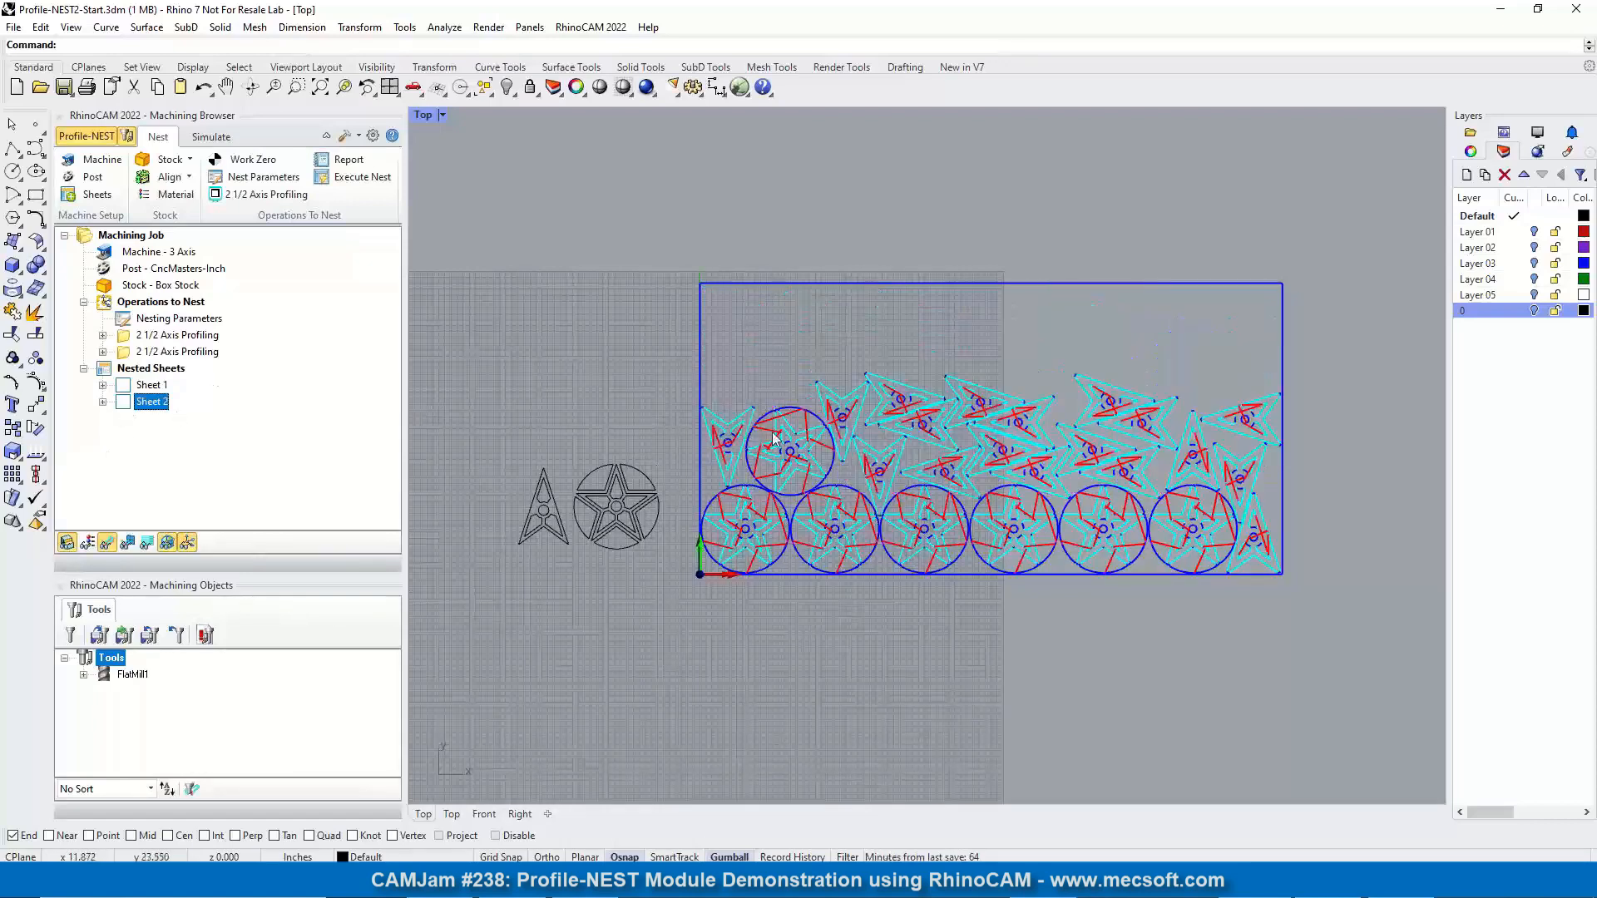
{"action": "scroll", "coordinate": [1041, 456], "scroll_direction": "up", "scroll_amount": 2}
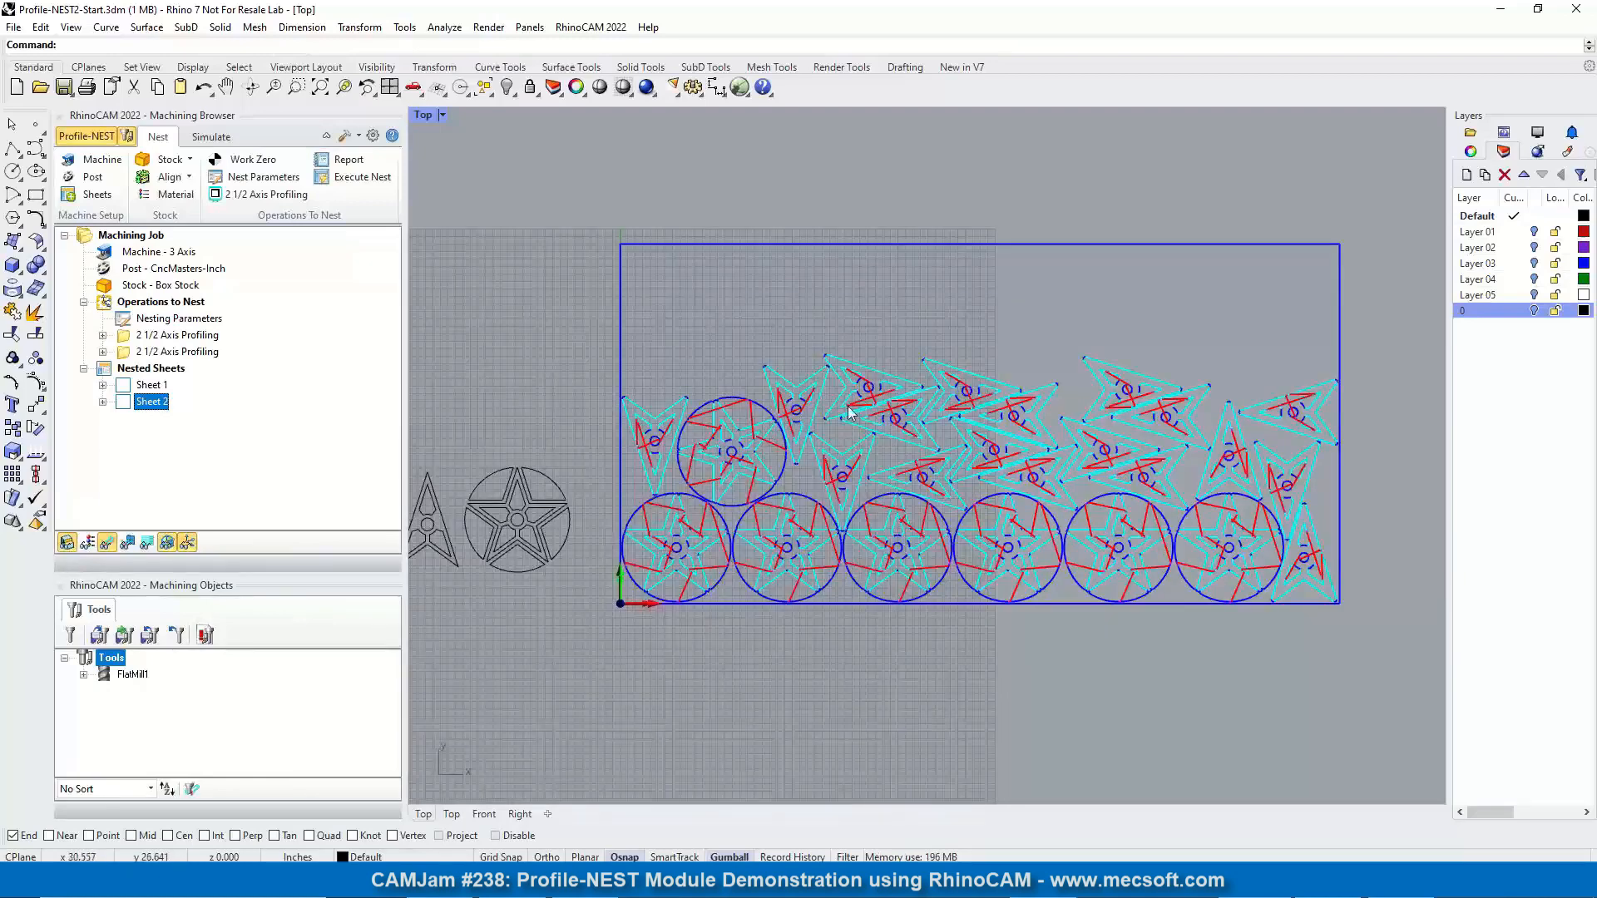
{"action": "scroll", "coordinate": [846, 406], "scroll_direction": "down", "scroll_amount": 1}
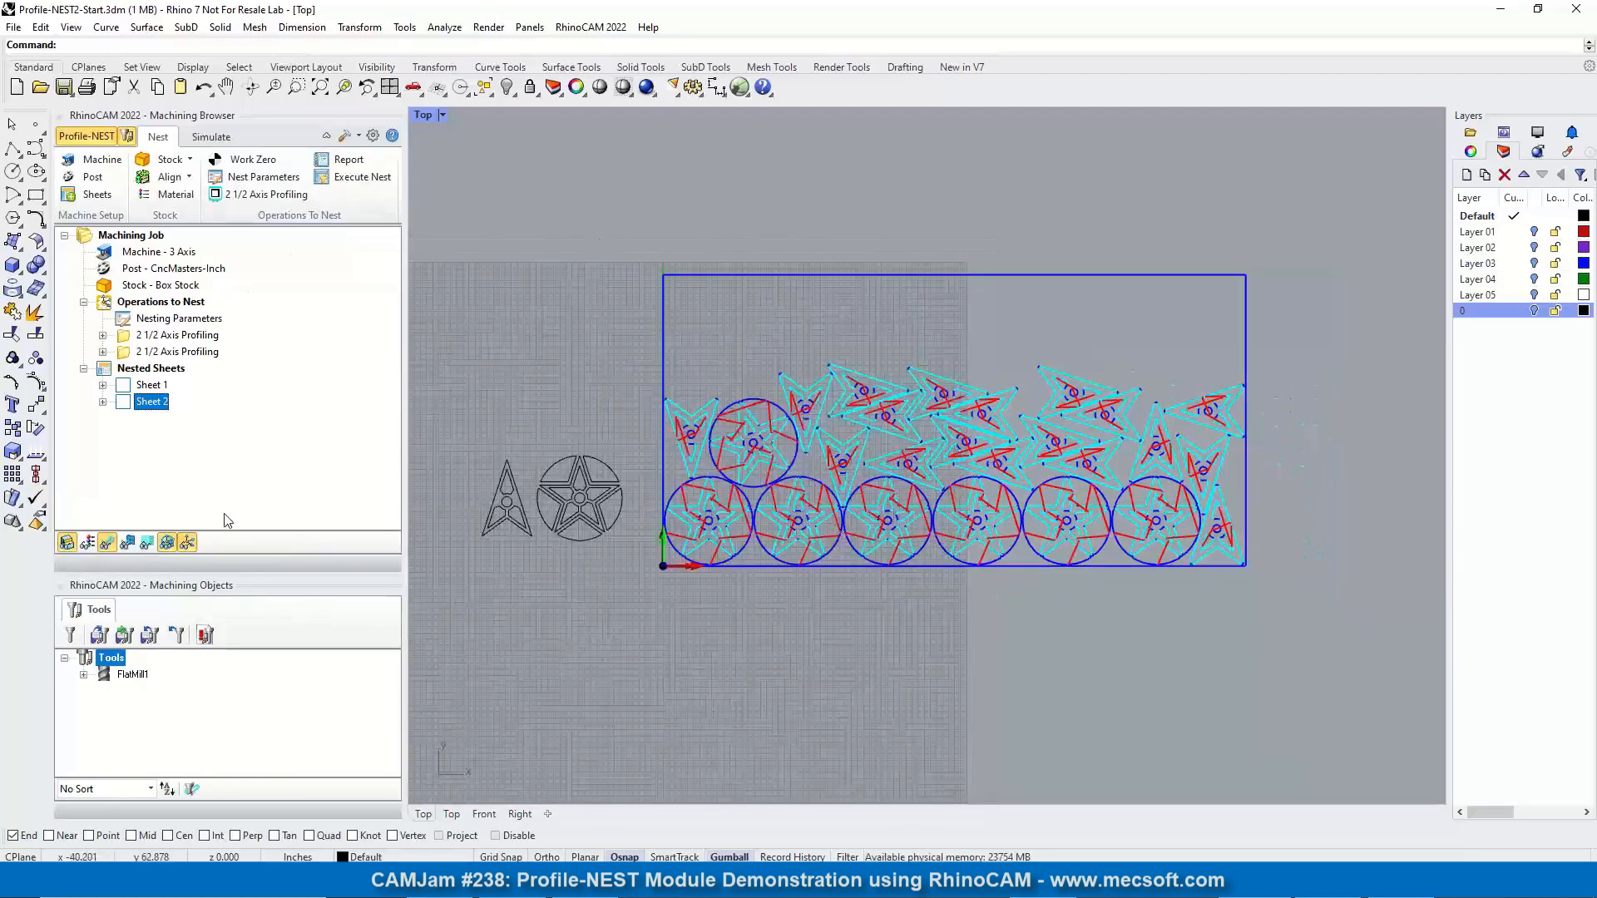
Check the simulation preferences for the Polygonal Model and Fine accuracy, and accept them
{"action": "left_click", "coordinate": [209, 141]}
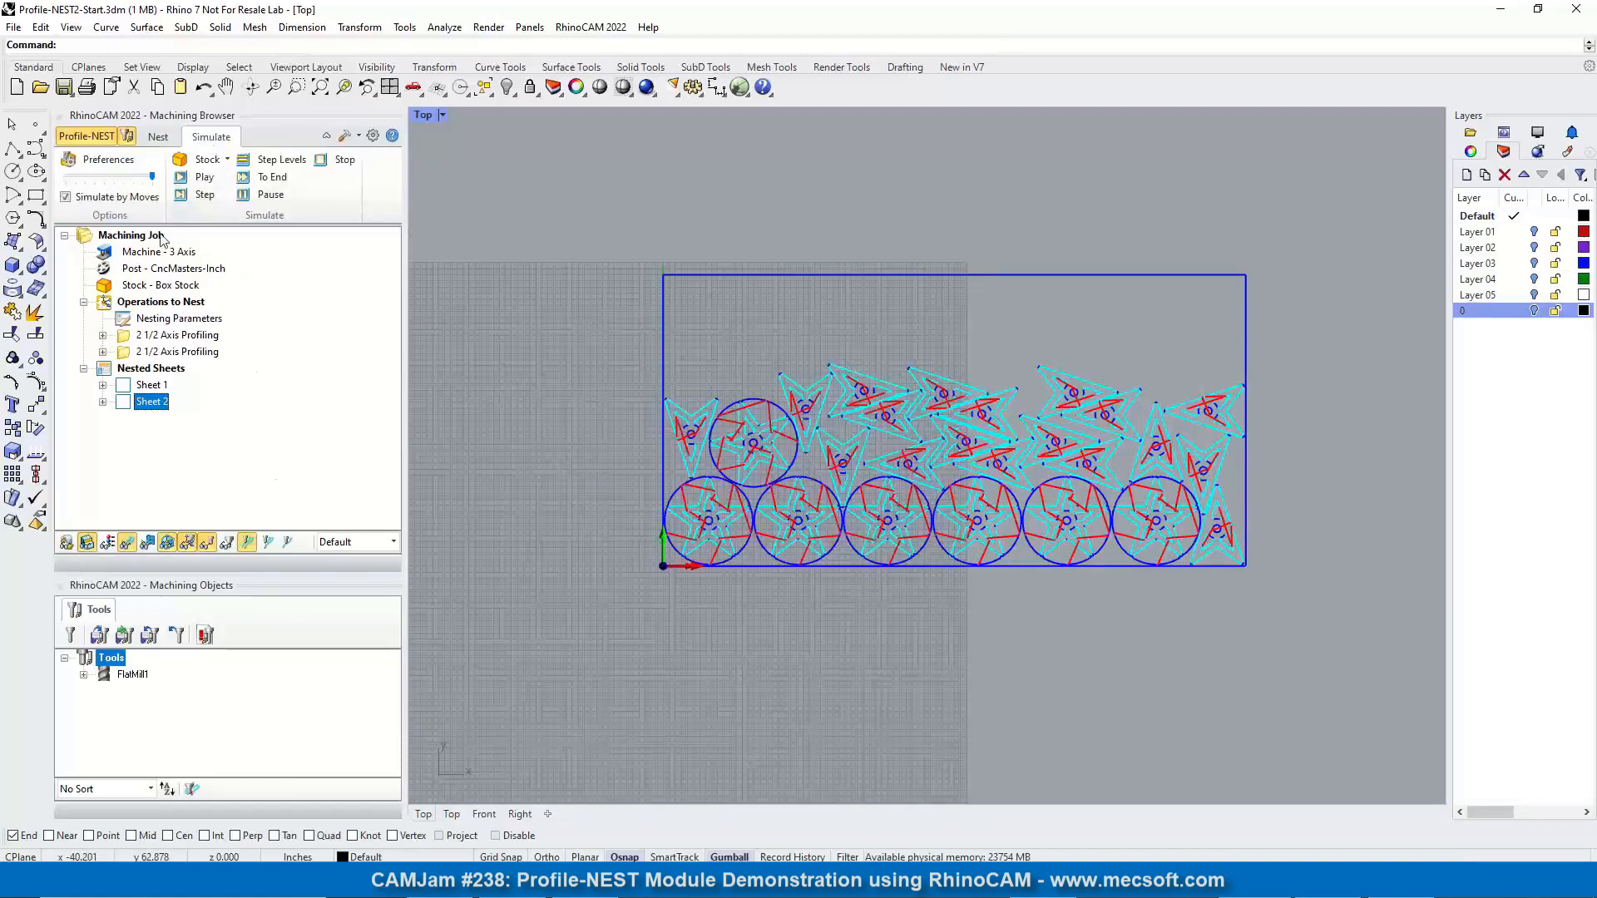
{"action": "left_click", "coordinate": [108, 162]}
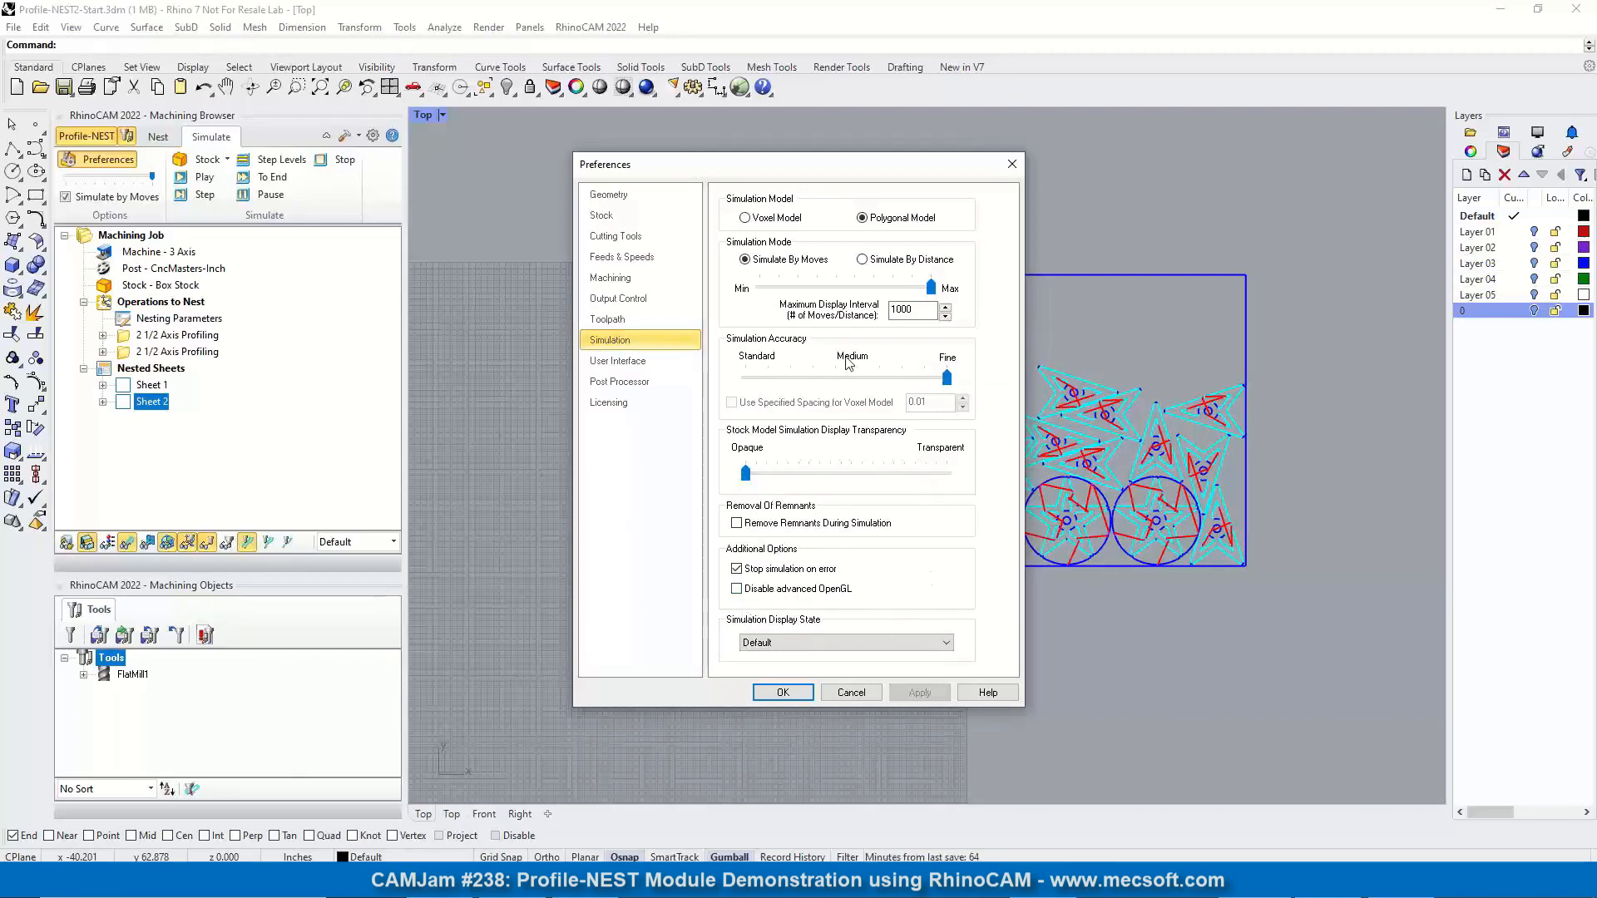
{"action": "left_click", "coordinate": [782, 693]}
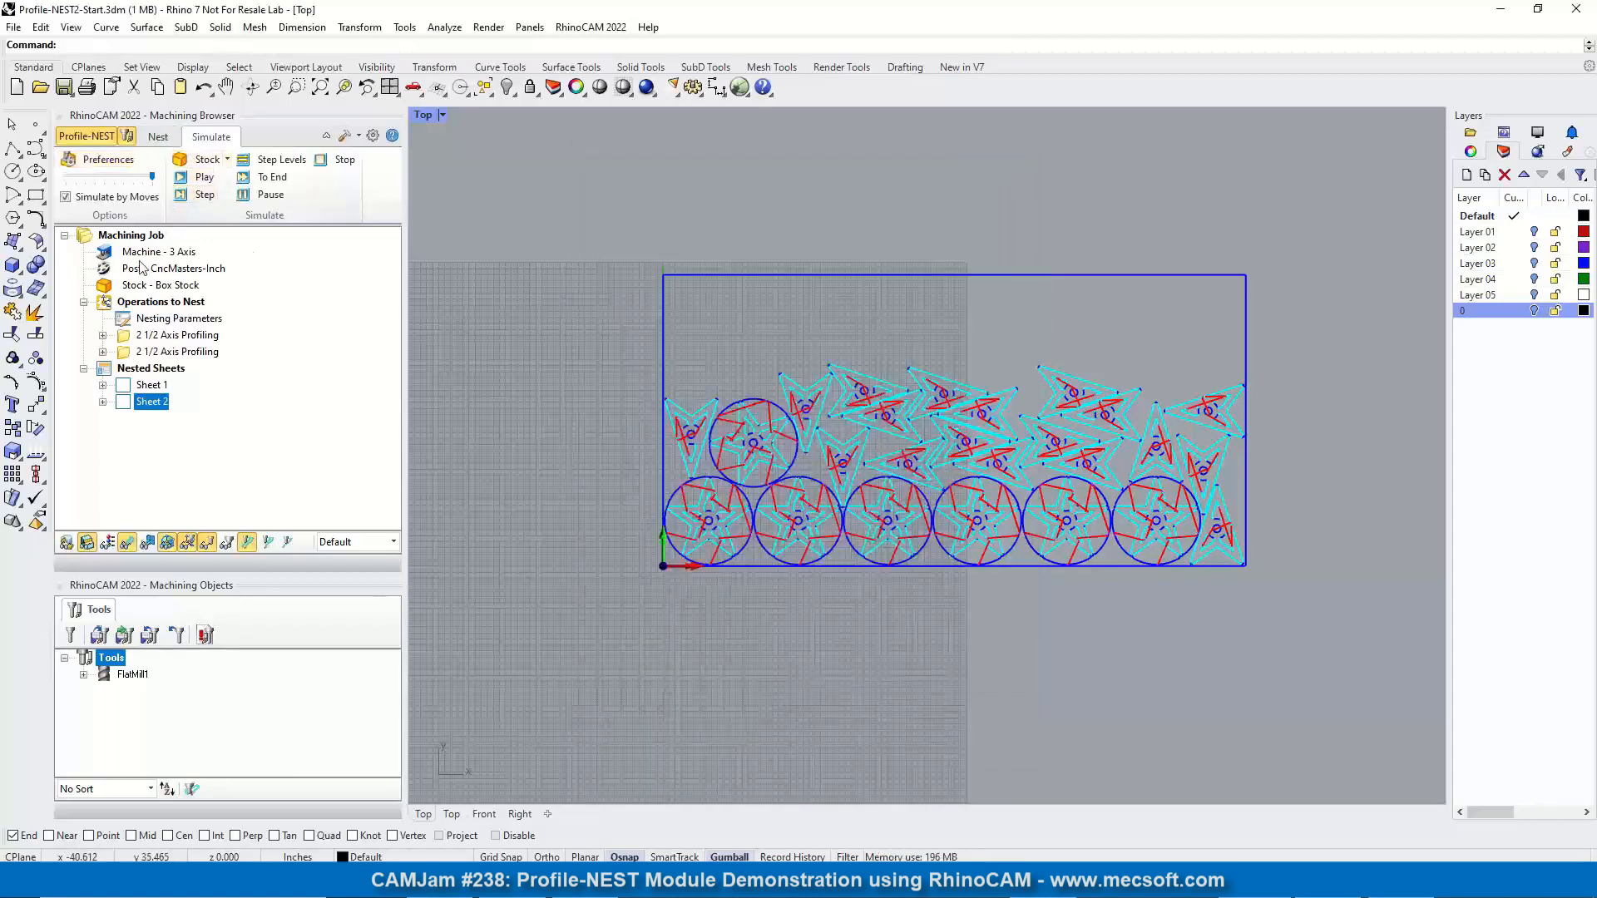
Hide the toolpaths, switch to a perspective view and play the cutting simulation of Sheet 1
{"action": "left_click", "coordinate": [137, 385]}
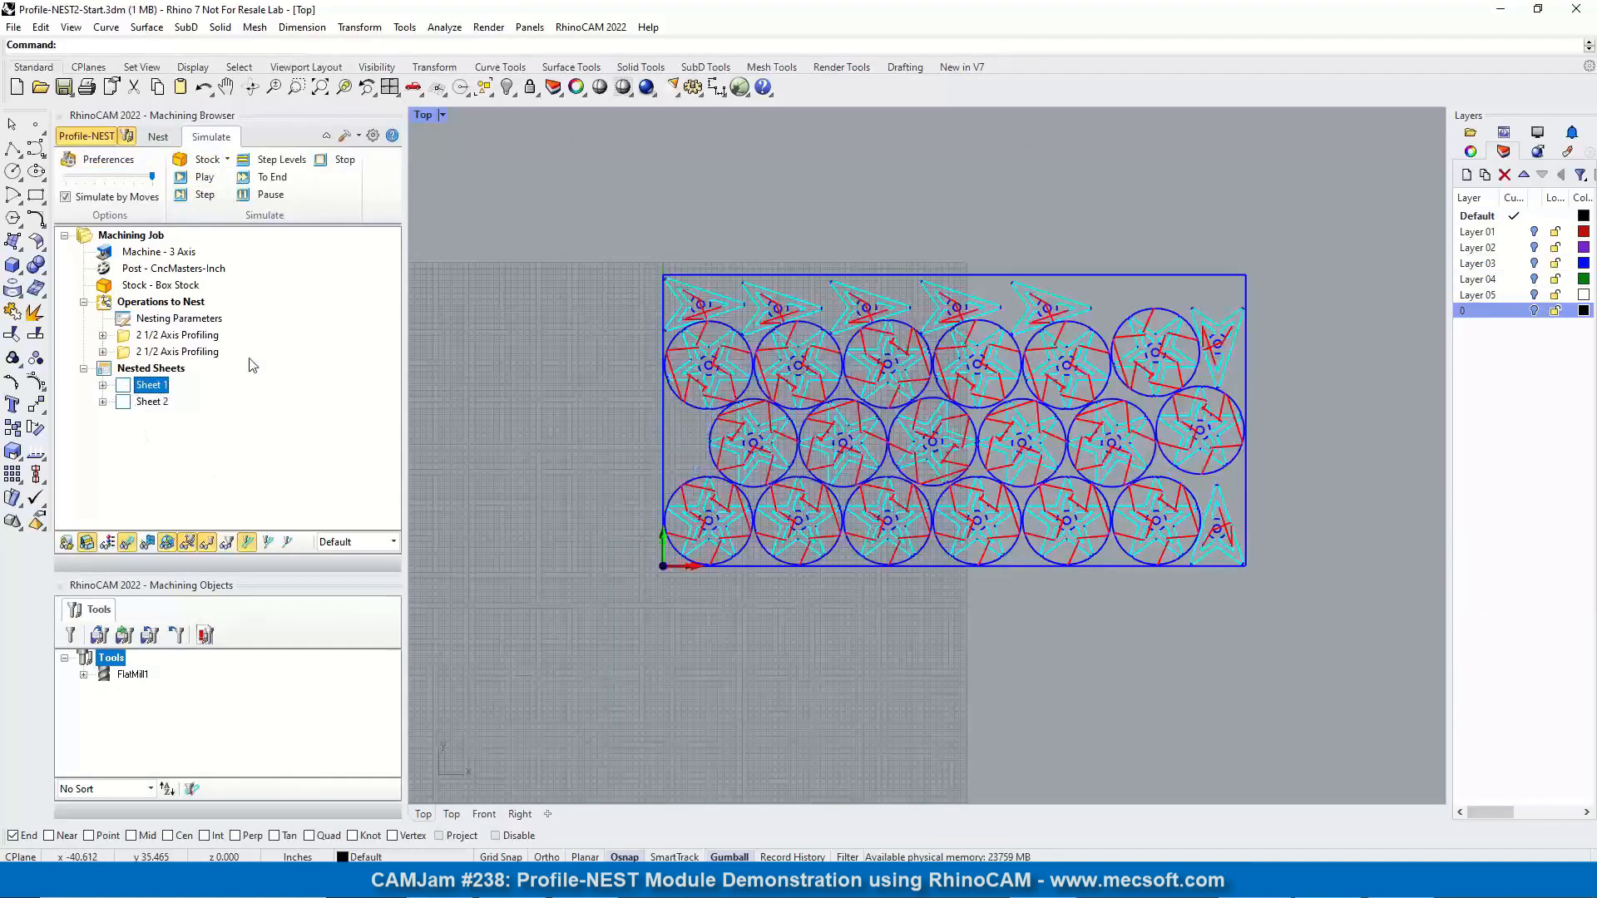
{"action": "left_click", "coordinate": [127, 545]}
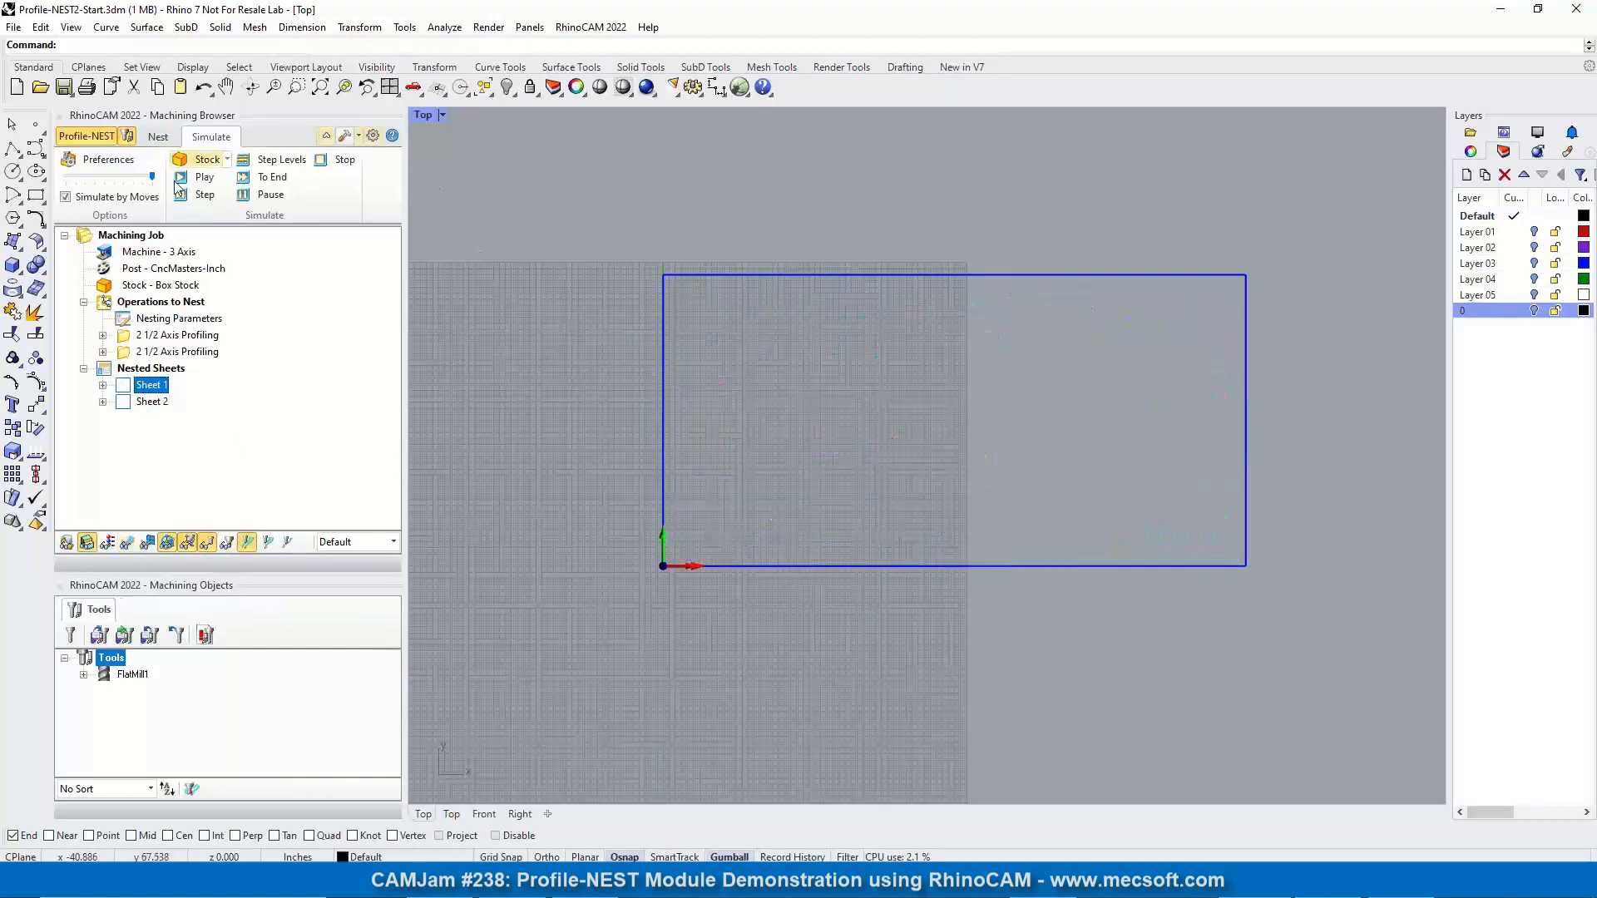
{"action": "left_click", "coordinate": [413, 87]}
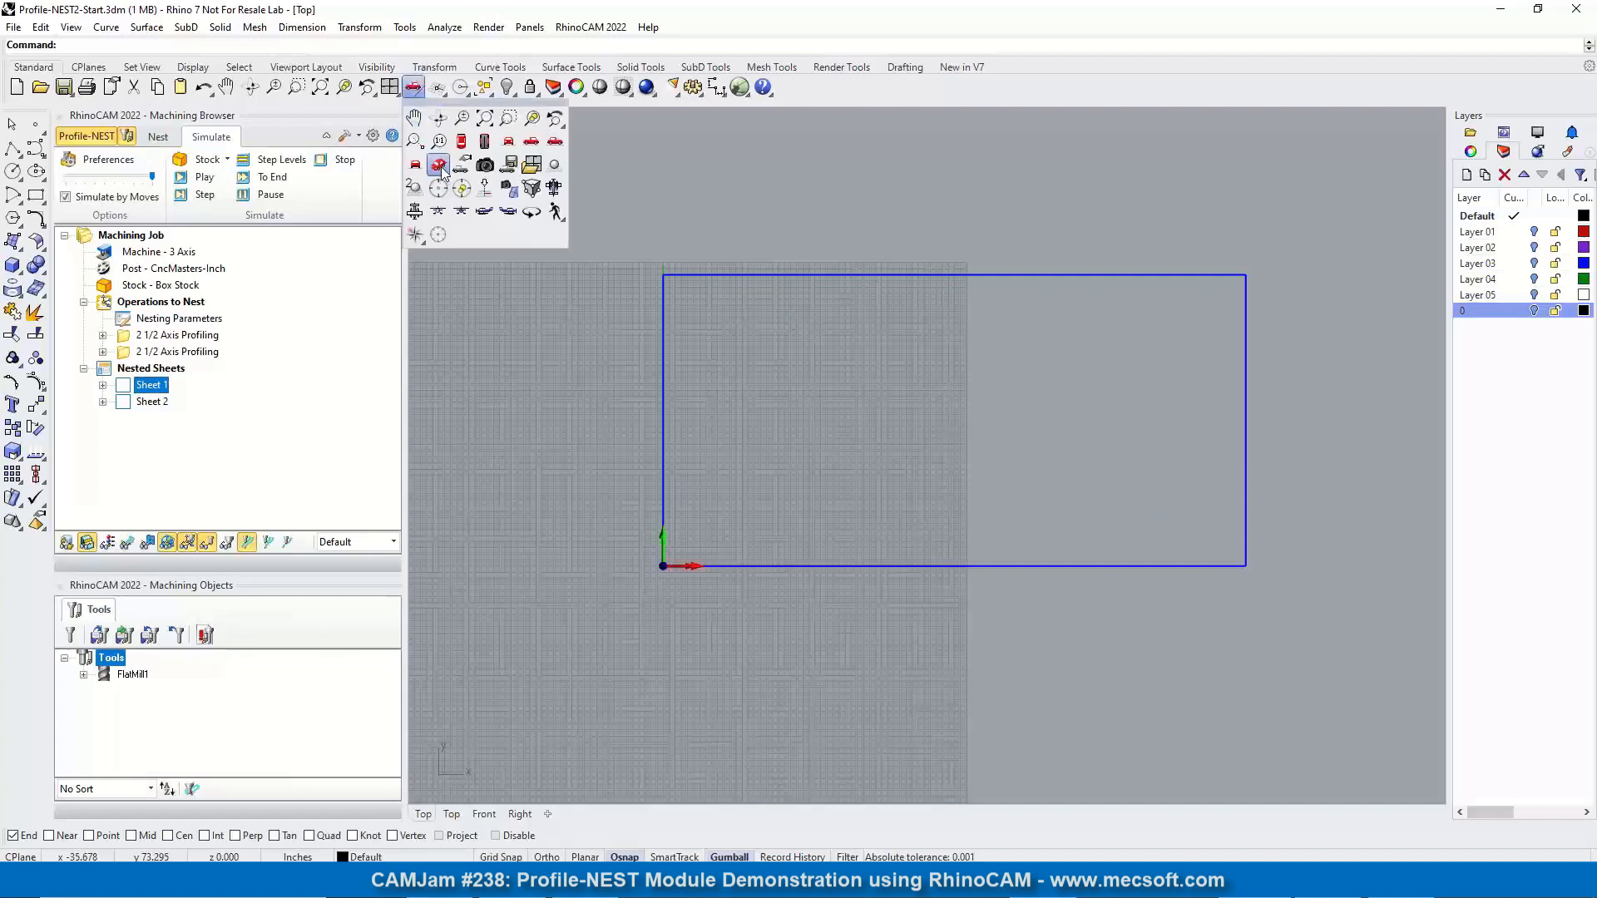
{"action": "left_click", "coordinate": [440, 167]}
{"action": "scroll", "coordinate": [1012, 381], "scroll_direction": "up", "scroll_amount": 3}
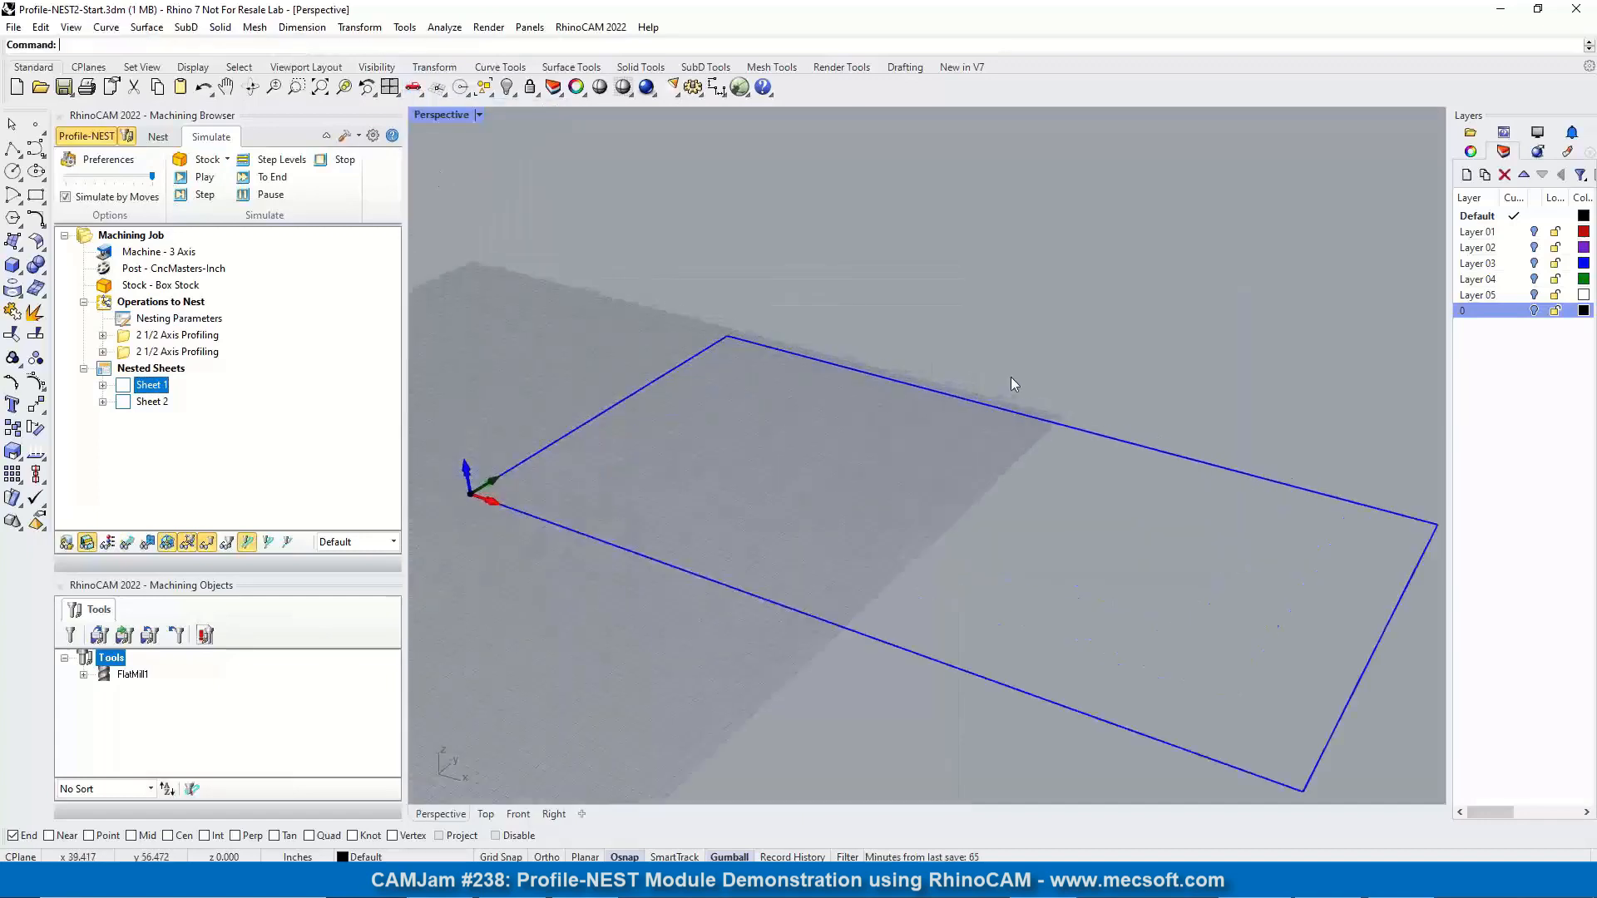
{"action": "left_click", "coordinate": [203, 177]}
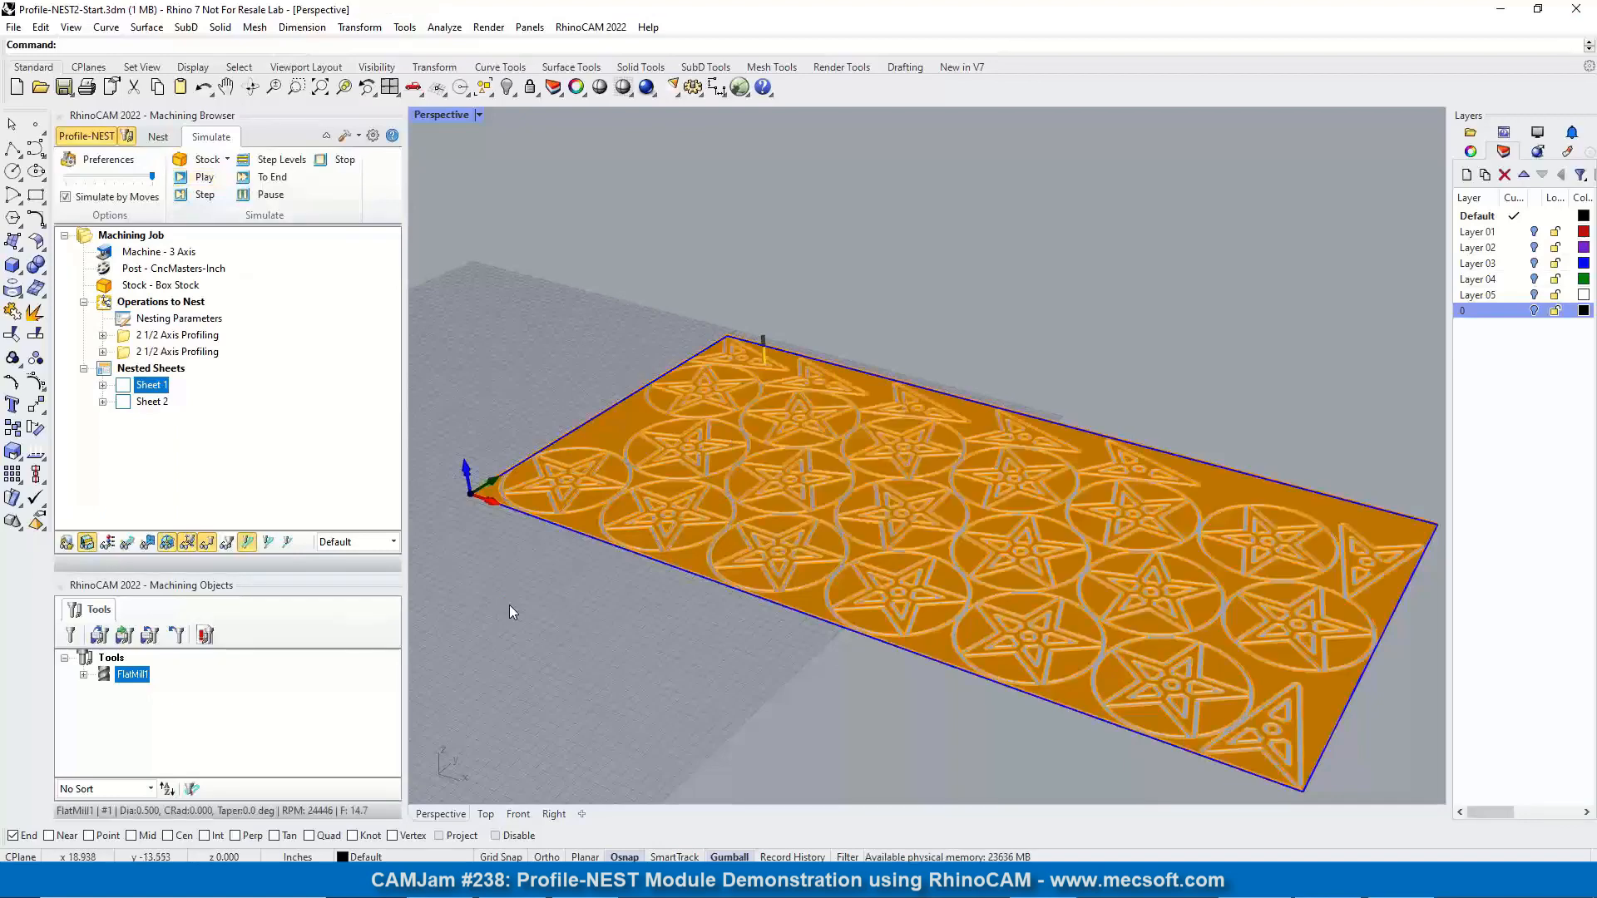
Show the toolpaths again over a close-up of the simulated star cuts on Sheet 1
{"action": "scroll", "coordinate": [865, 578], "scroll_direction": "up", "scroll_amount": 2}
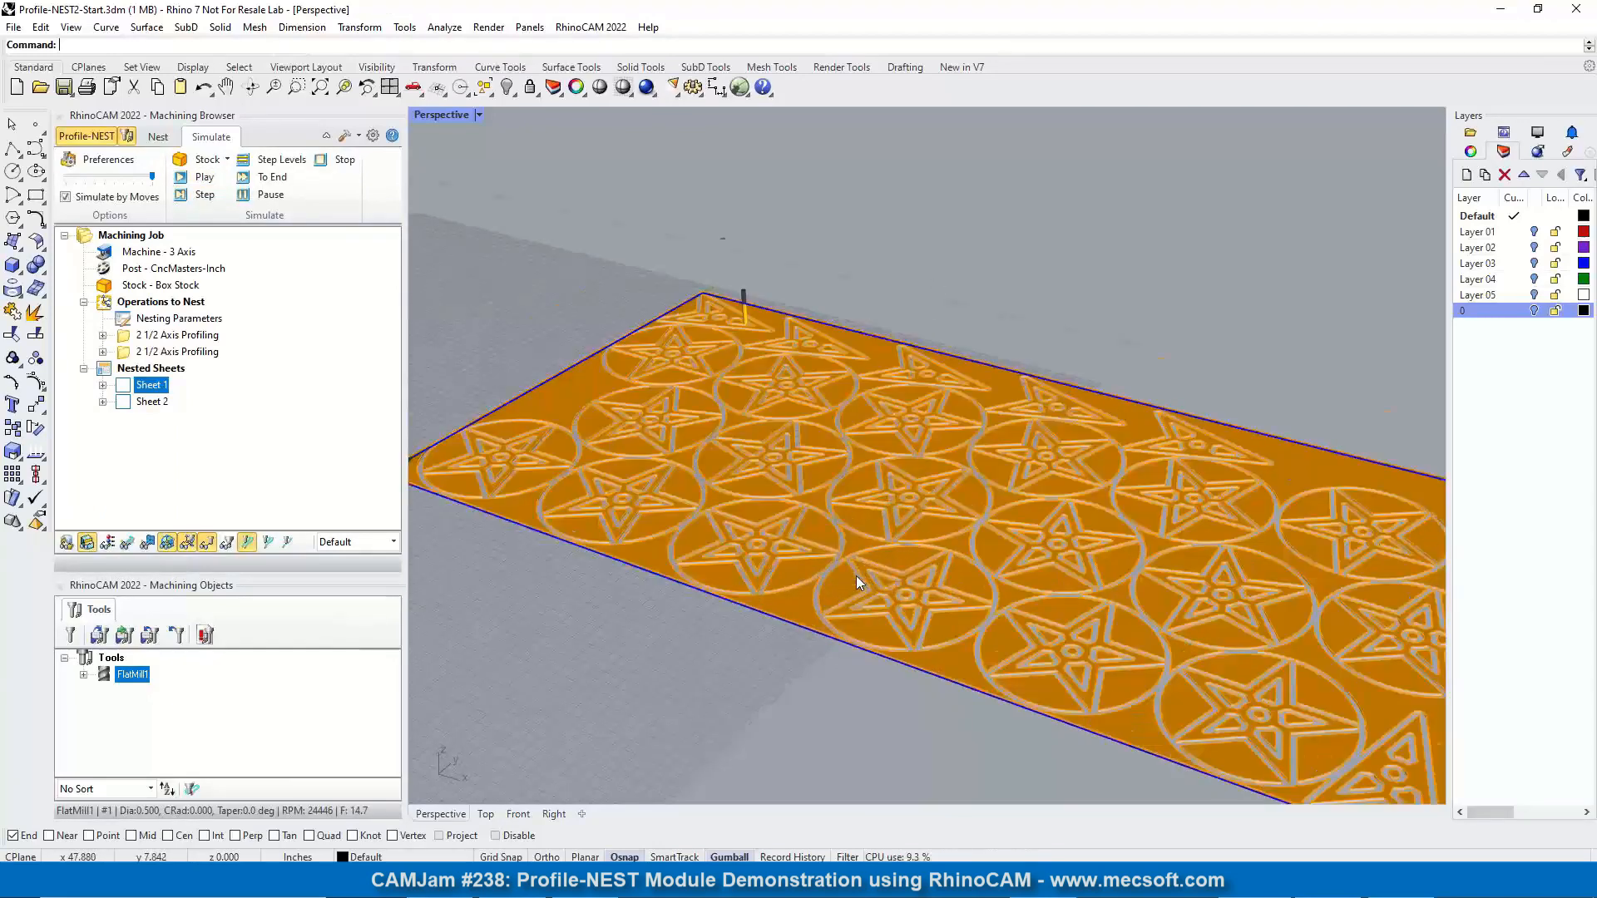
{"action": "scroll", "coordinate": [856, 576], "scroll_direction": "up", "scroll_amount": 5}
{"action": "right_click_drag", "start_coordinate": [873, 542], "coordinate": [920, 574]}
{"action": "left_click", "coordinate": [127, 543]}
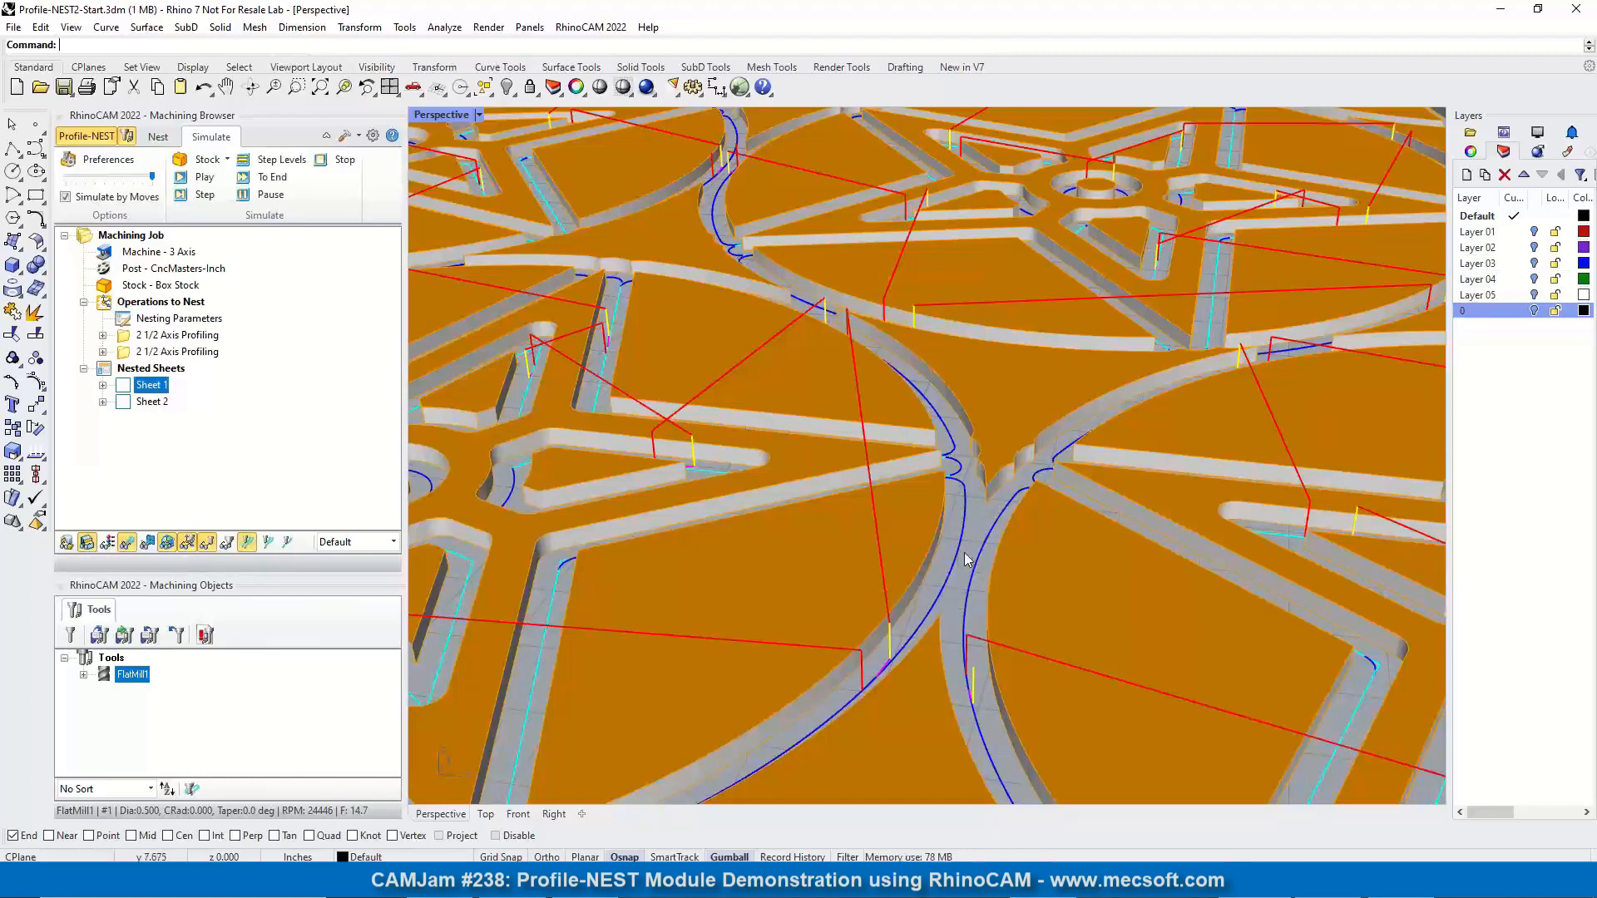
Examine where the star's outer profile cut meets the long edge of the simulated Sheet 1
{"action": "scroll", "coordinate": [730, 297], "scroll_direction": "down", "scroll_amount": 10}
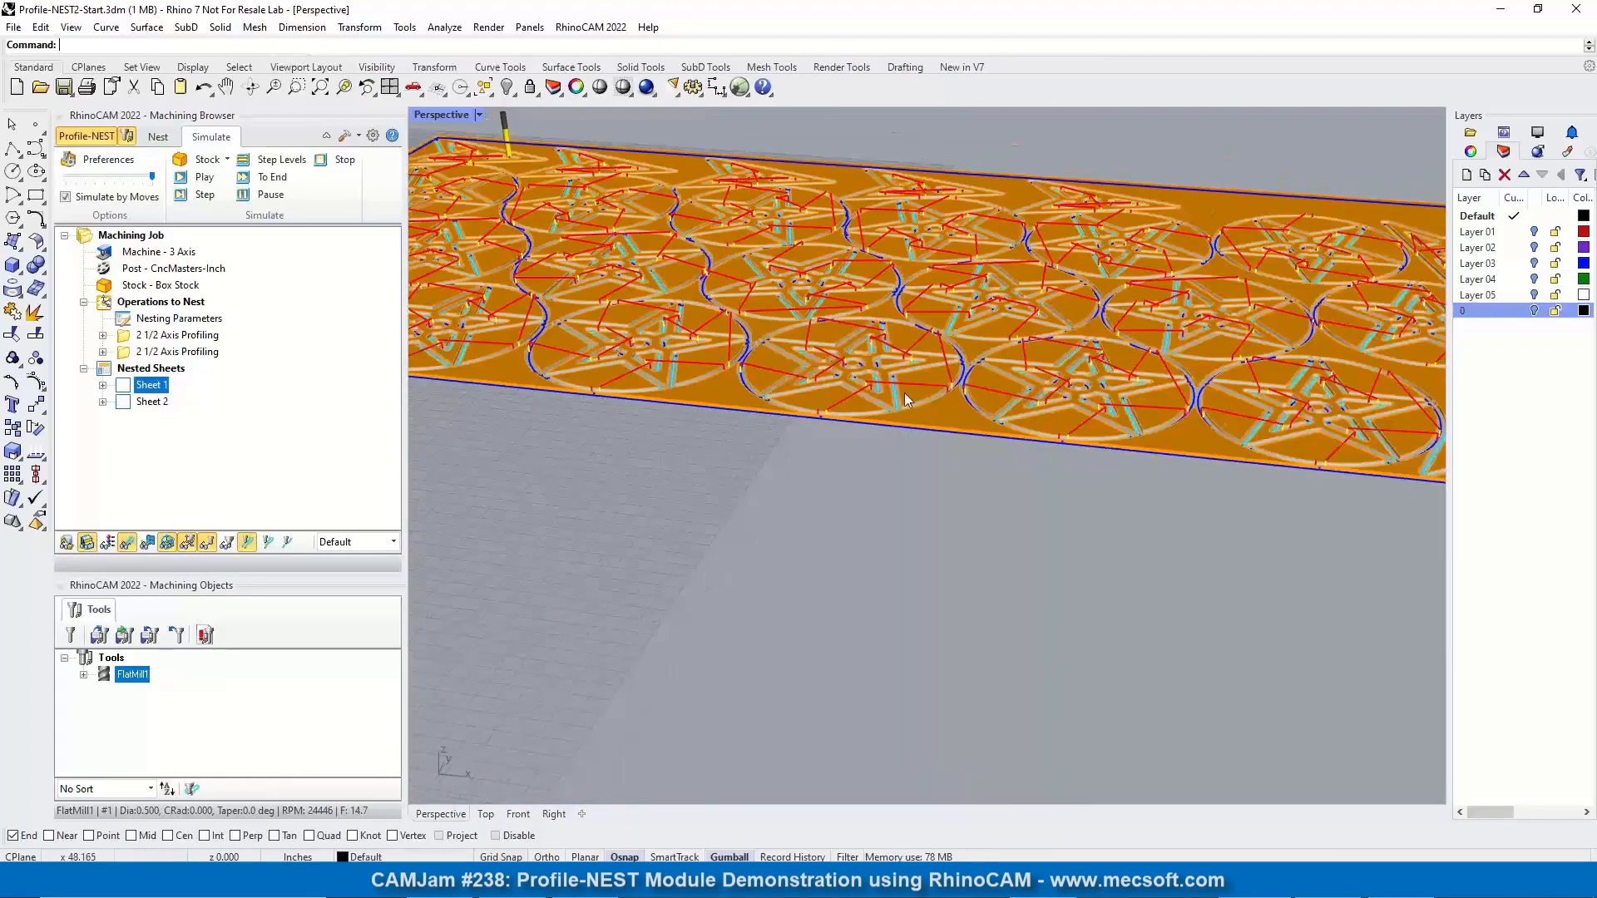
{"action": "scroll", "coordinate": [811, 423], "scroll_direction": "up", "scroll_amount": 10}
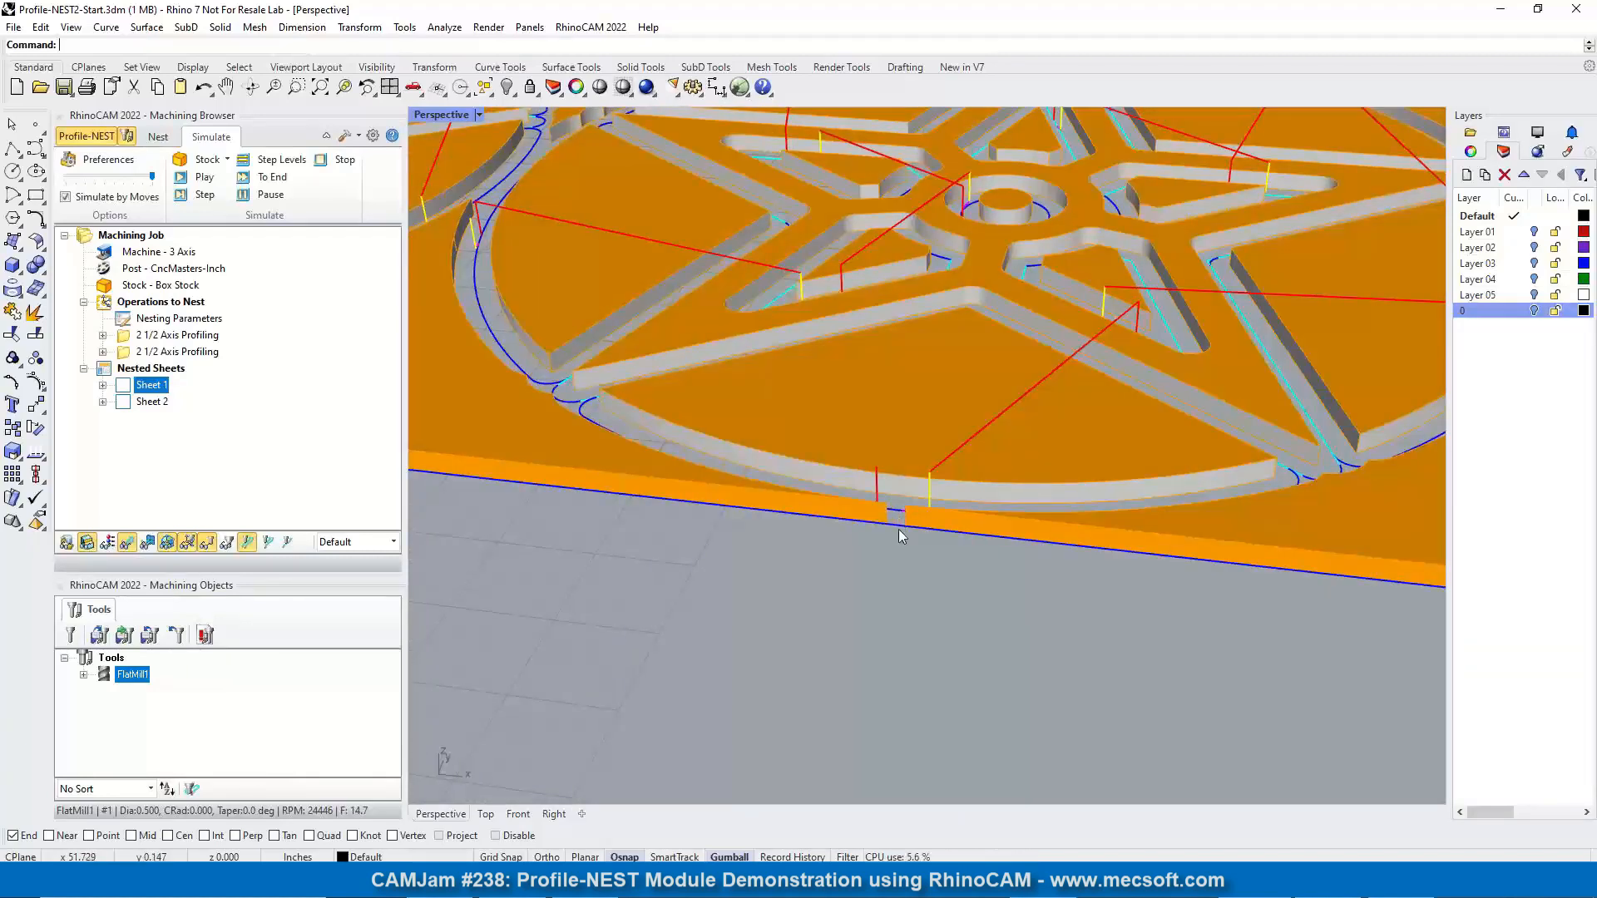
{"action": "scroll", "coordinate": [984, 634], "scroll_direction": "up", "scroll_amount": 4}
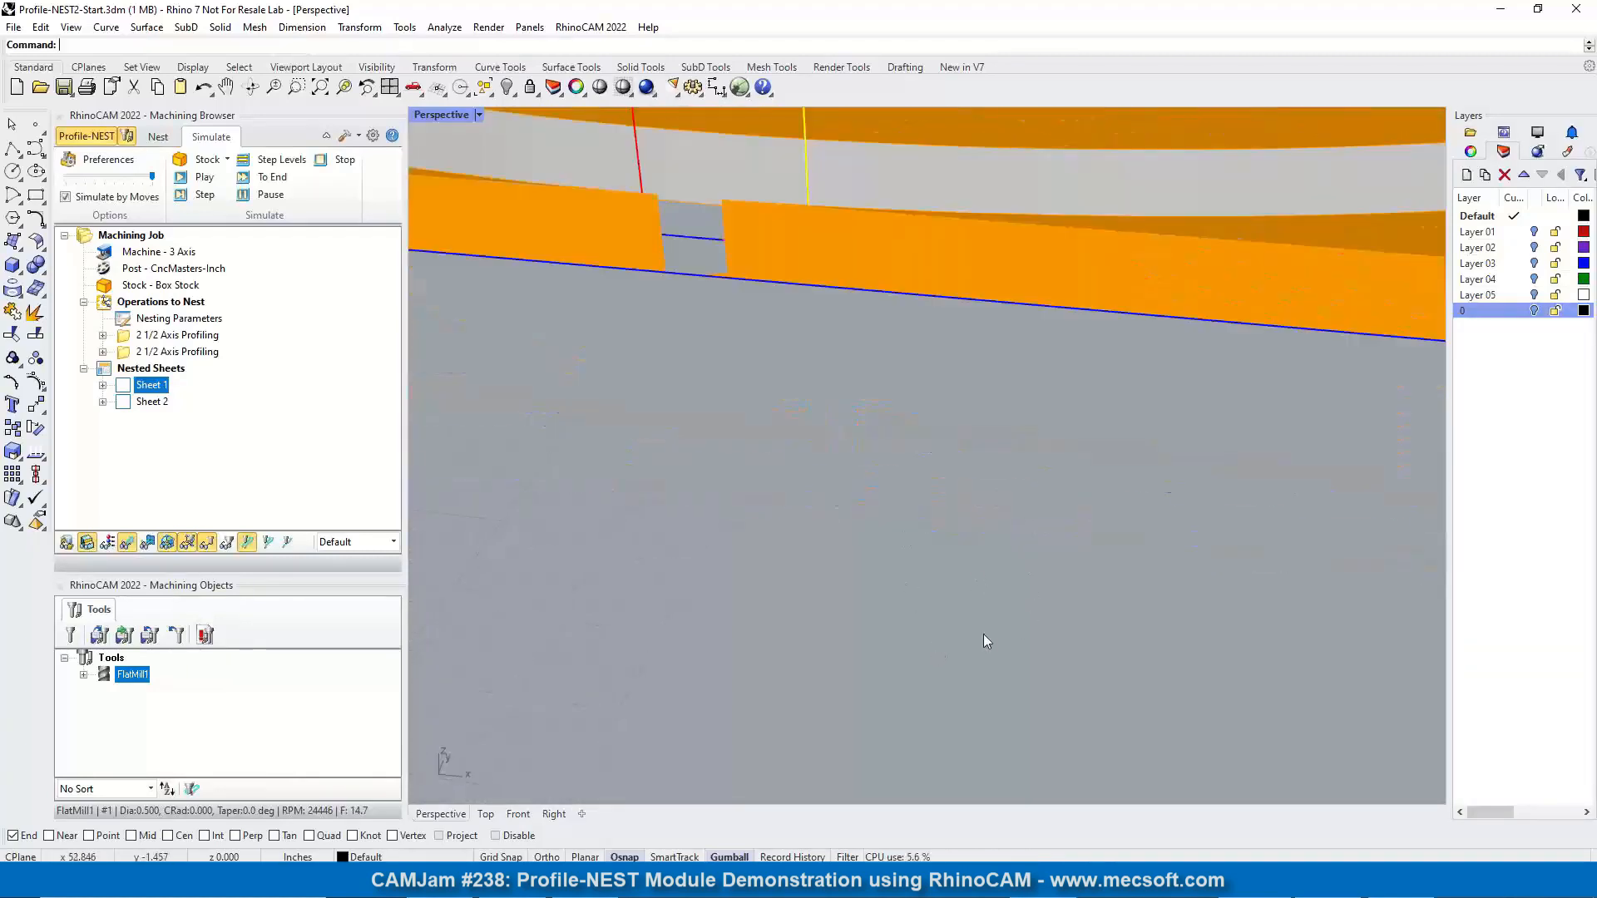
{"action": "scroll", "coordinate": [963, 494], "scroll_direction": "down", "scroll_amount": 6}
{"action": "scroll", "coordinate": [959, 499], "scroll_direction": "down", "scroll_amount": 8}
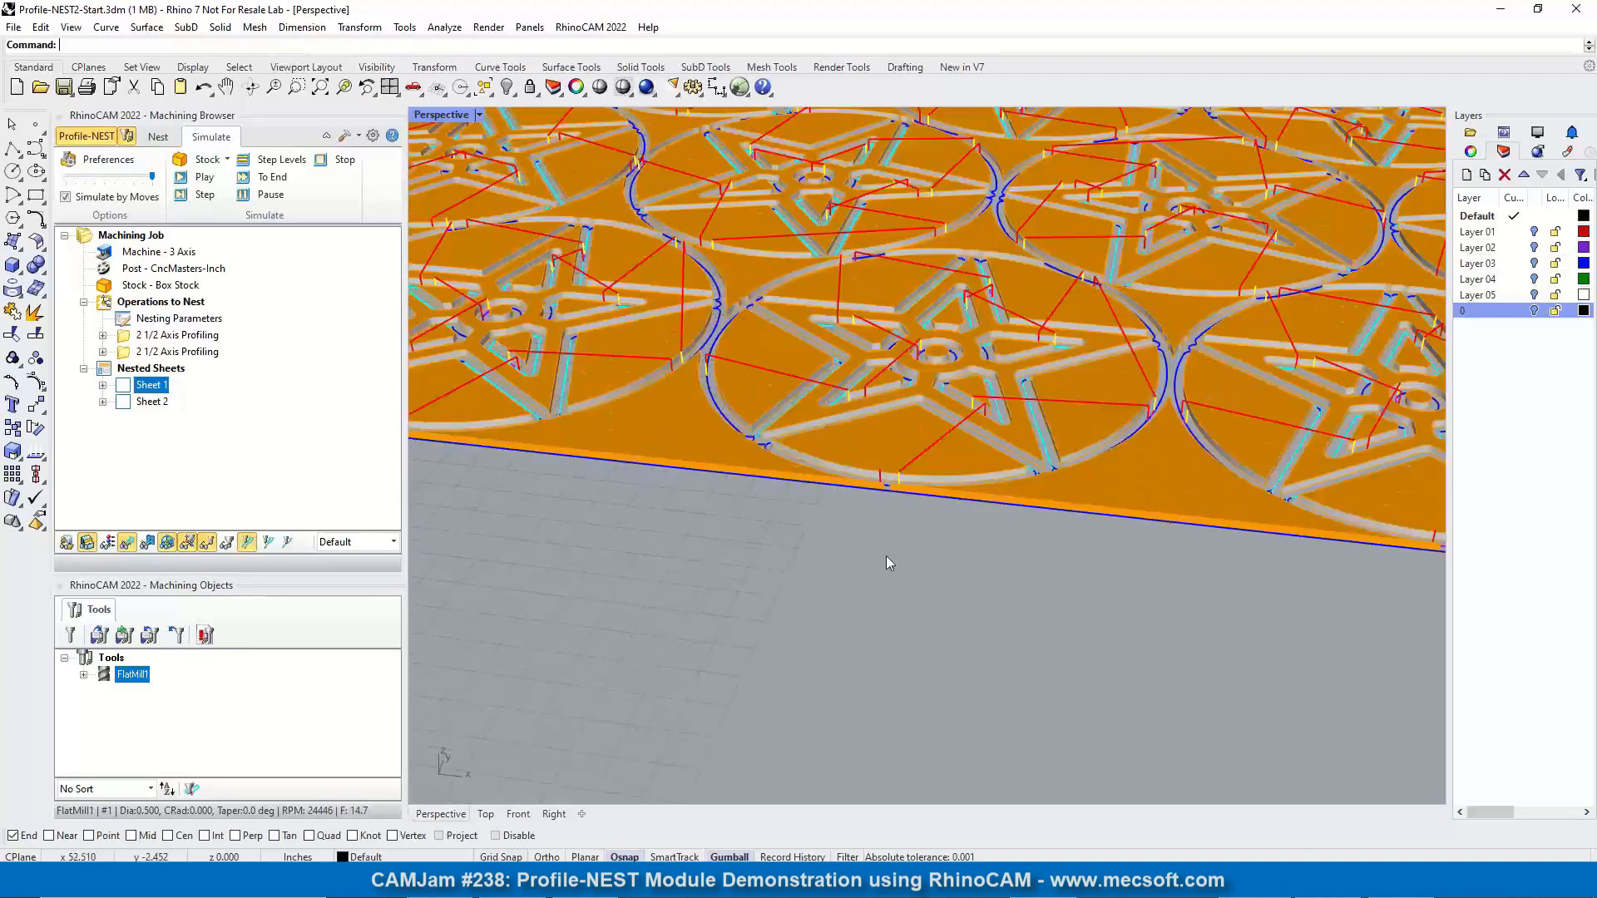
{"action": "mouse_move", "coordinate": [1046, 656]}
{"action": "right_mouse_down"}
{"action": "mouse_move", "coordinate": [1041, 640]}
{"action": "mouse_move", "coordinate": [1033, 703]}
{"action": "mouse_move", "coordinate": [1030, 610]}
{"action": "mouse_move", "coordinate": [1025, 672]}
{"action": "mouse_move", "coordinate": [1036, 665]}
{"action": "right_mouse_up"}
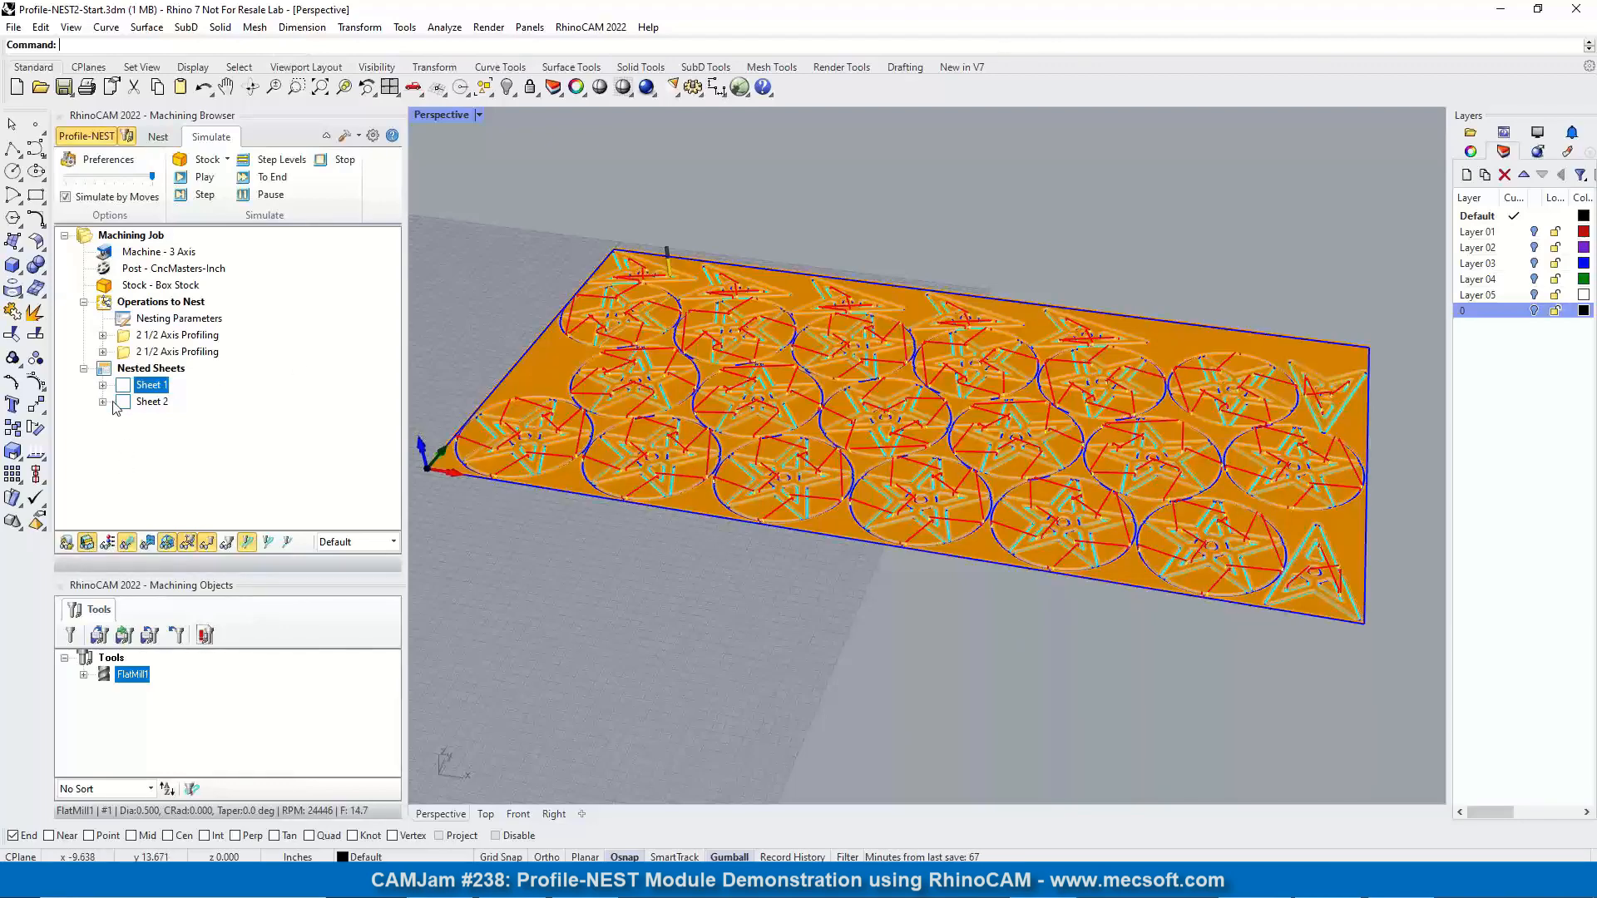
Expand Sheet 1's list of profiling operations and hide the Machining Objects browser to make room for it
{"action": "left_click", "coordinate": [133, 336]}
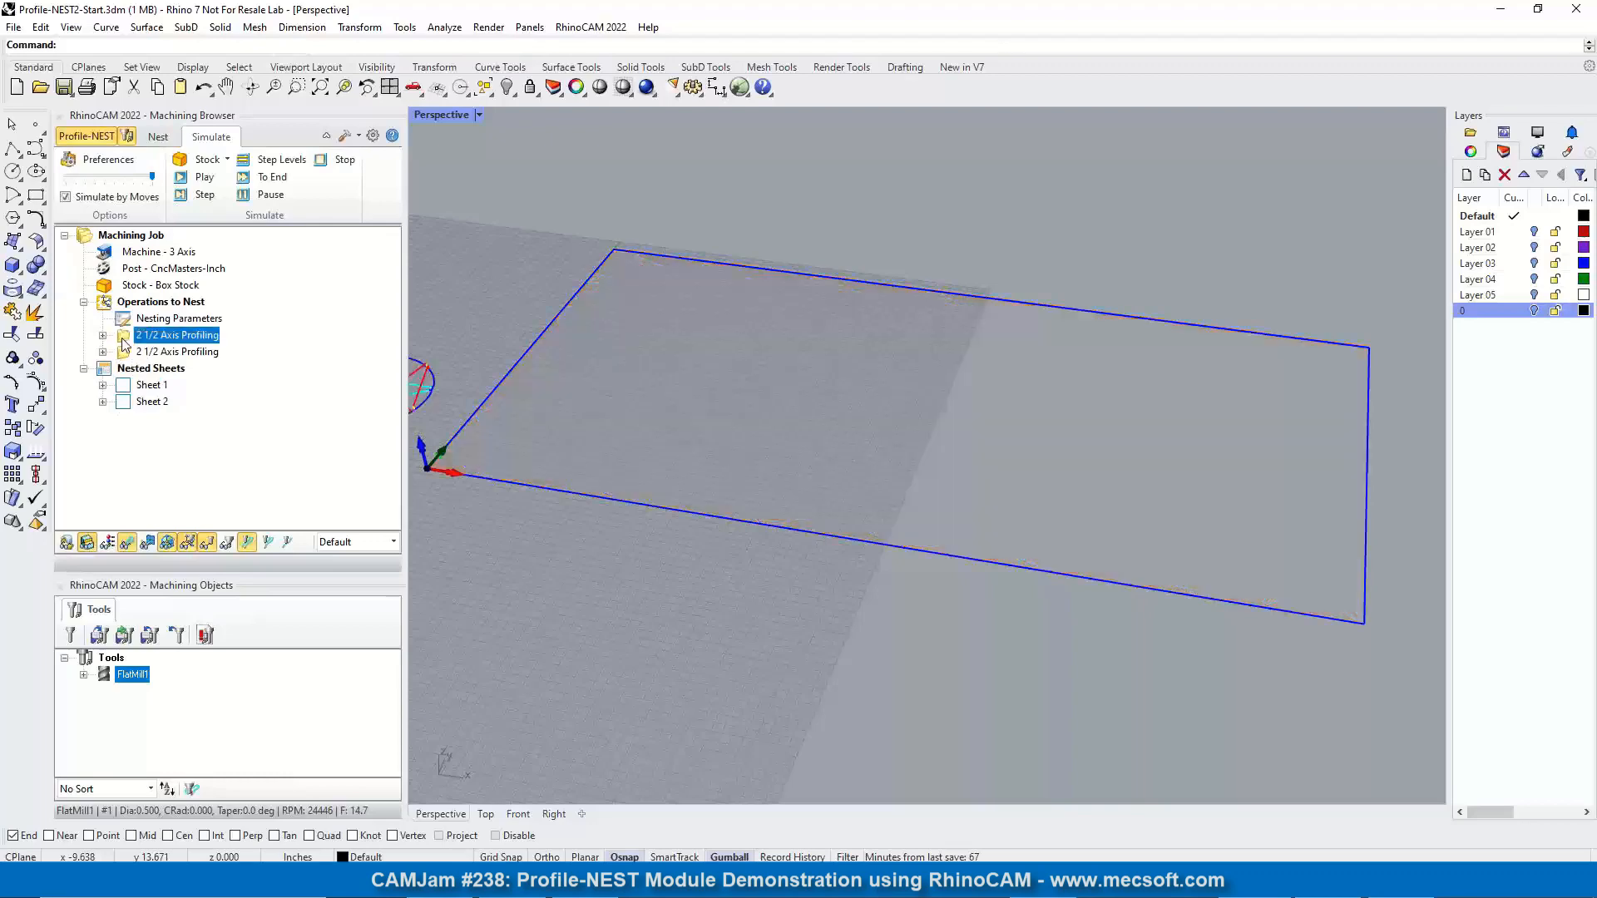
{"action": "left_click", "coordinate": [128, 385]}
{"action": "left_click", "coordinate": [103, 385]}
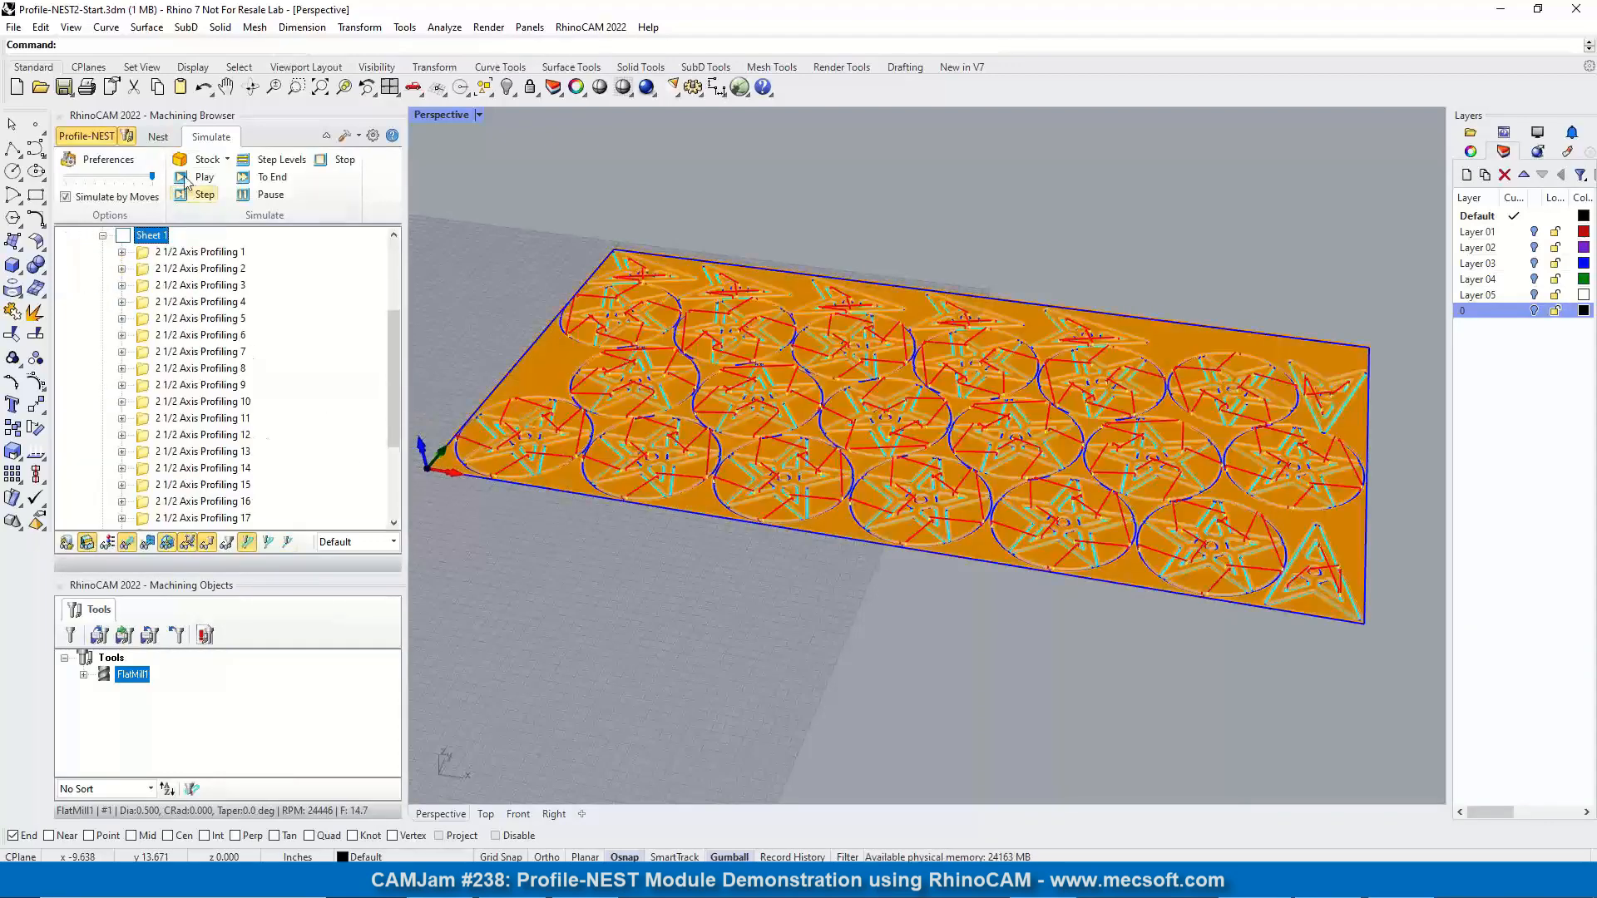
{"action": "left_click", "coordinate": [126, 135]}
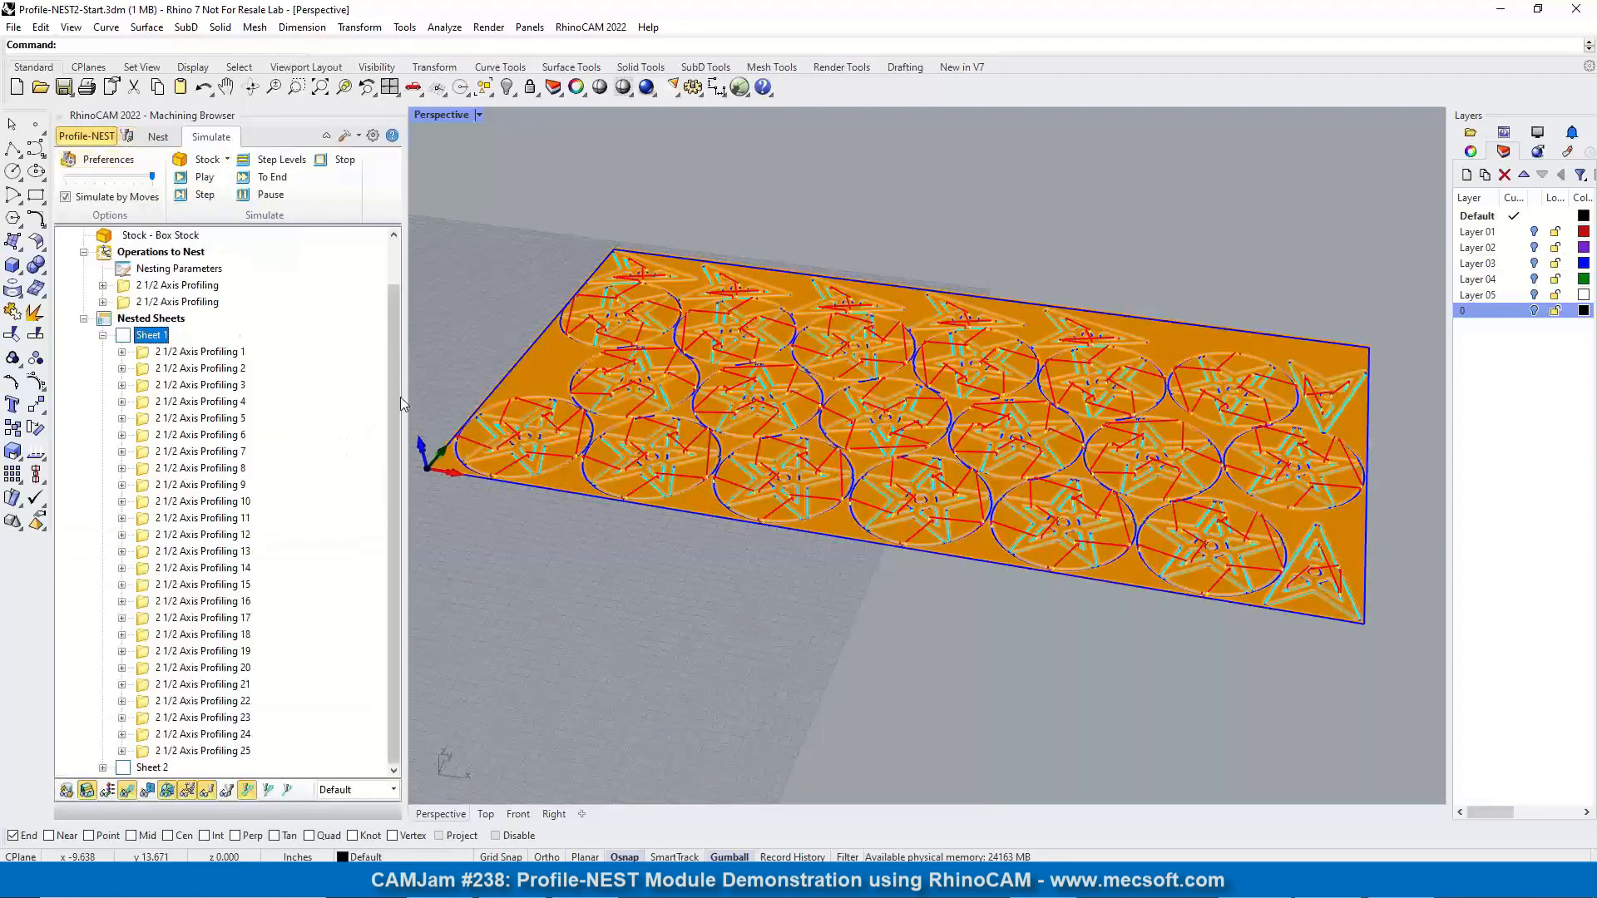
View the simulated stock after 2 1/2 Axis Profiling 5 and 9 on Sheet 1, and review operation 9's part regions
{"action": "left_click", "coordinate": [213, 420]}
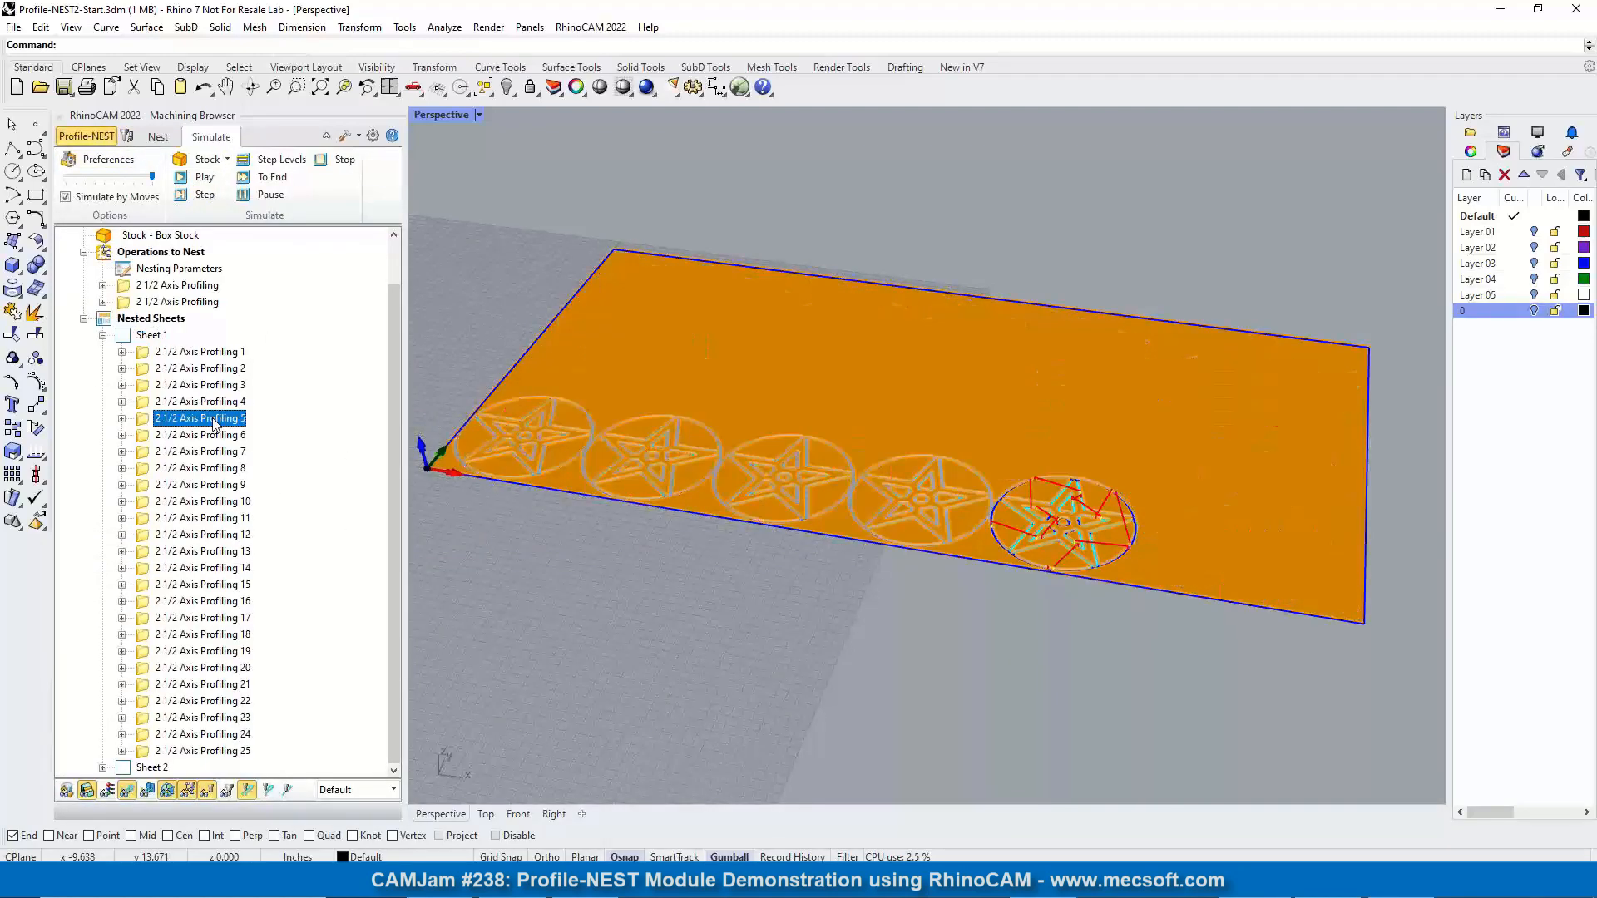
{"action": "left_click", "coordinate": [213, 485]}
{"action": "left_click", "coordinate": [121, 485]}
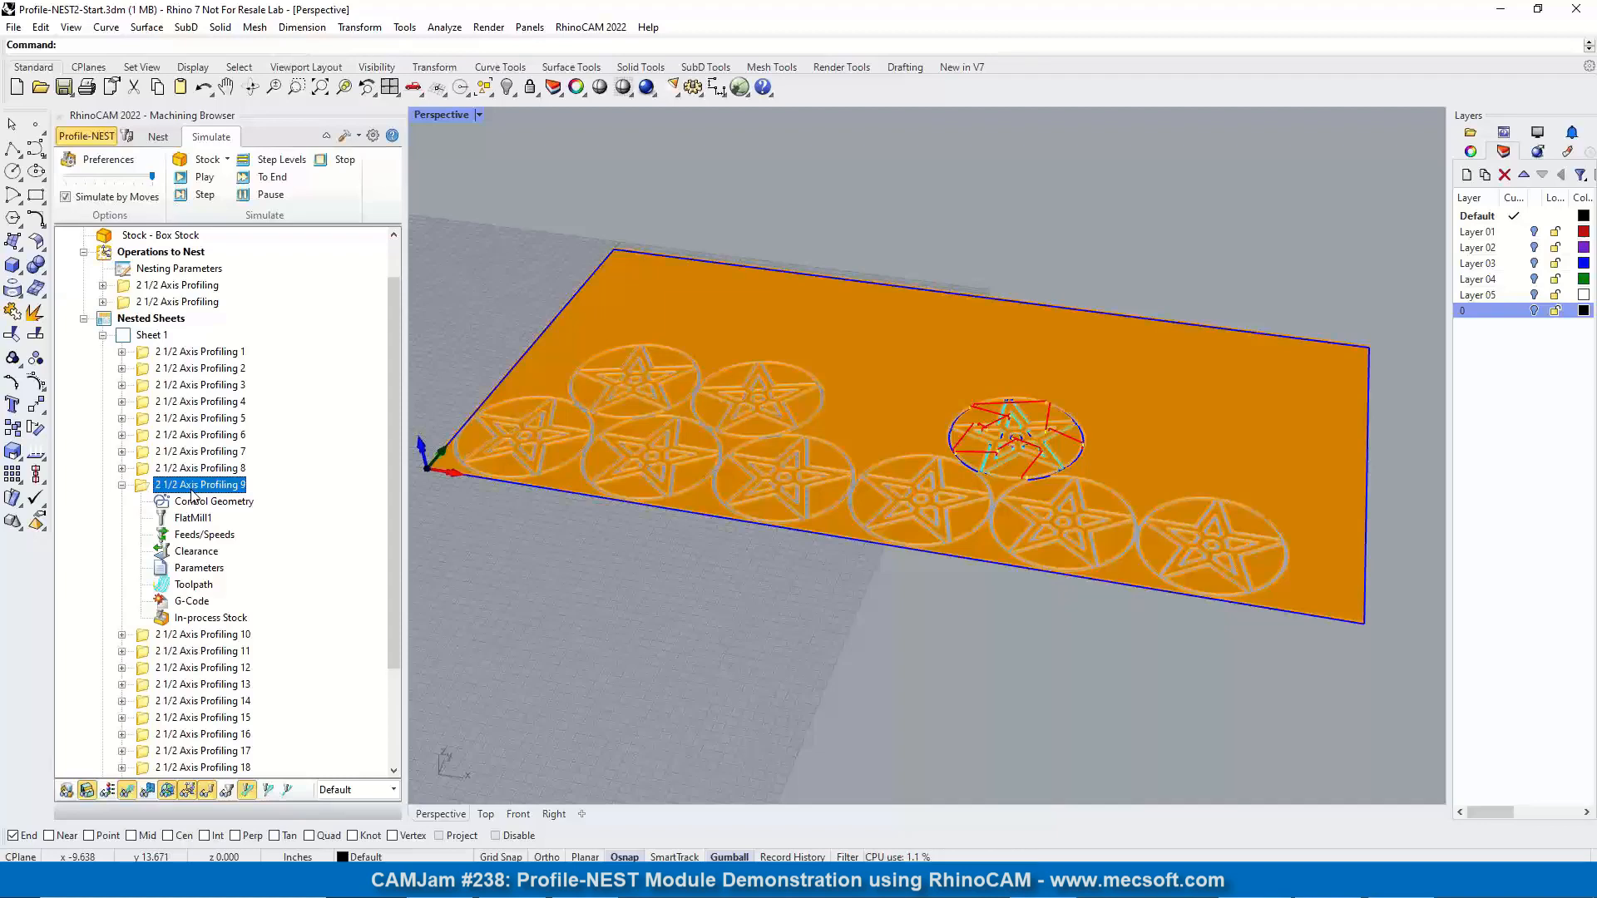
{"action": "double_click", "coordinate": [145, 491]}
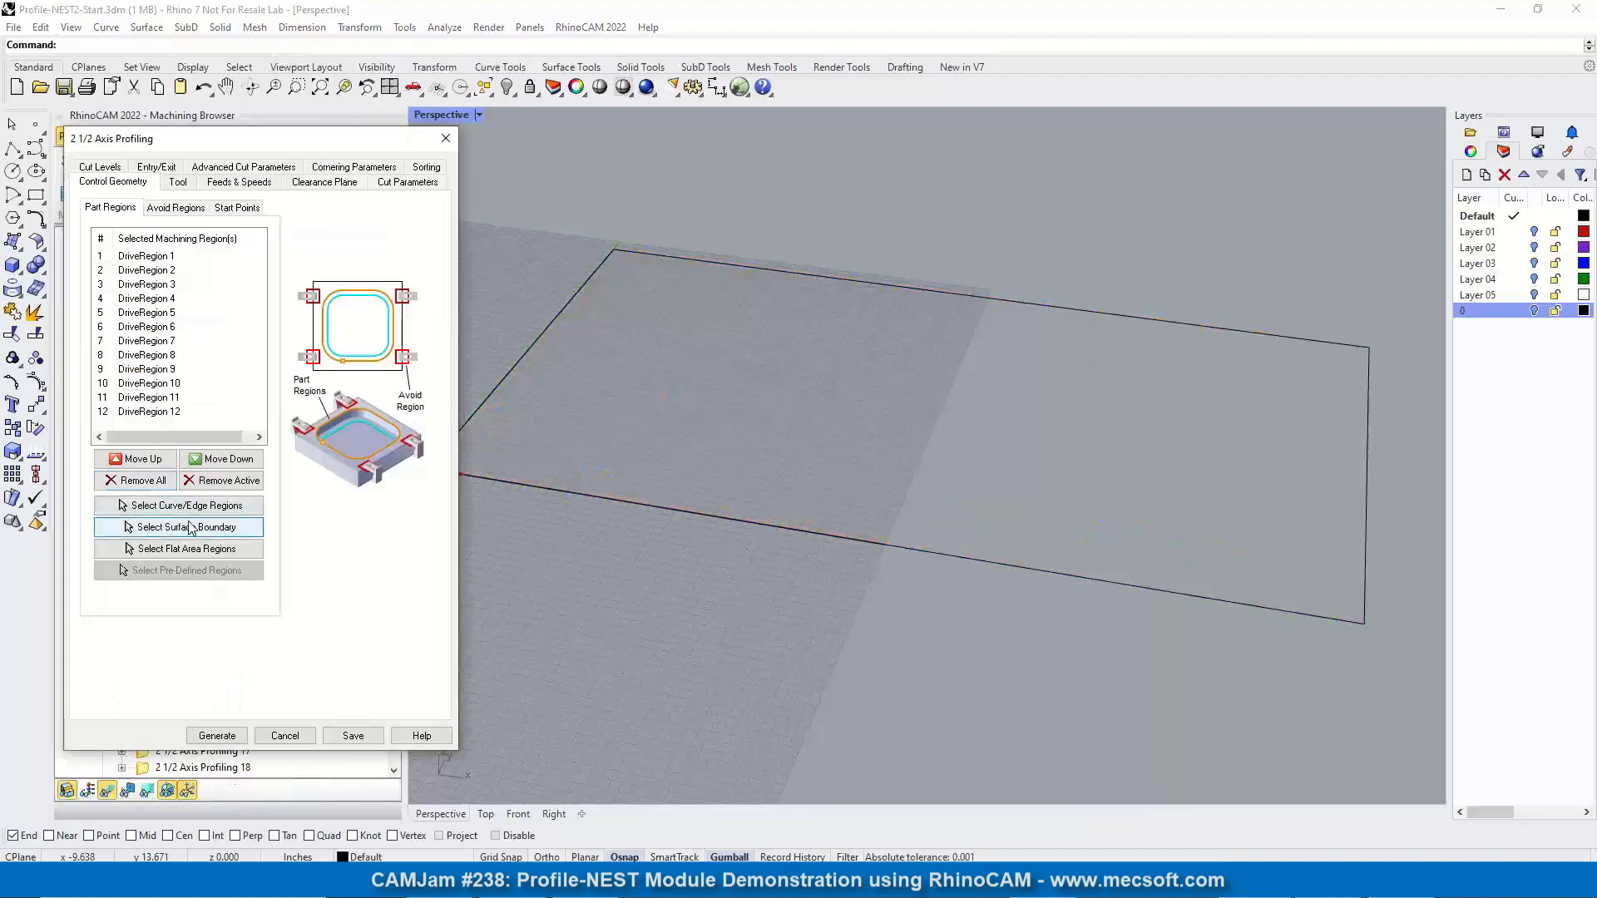
{"action": "left_click", "coordinate": [446, 139]}
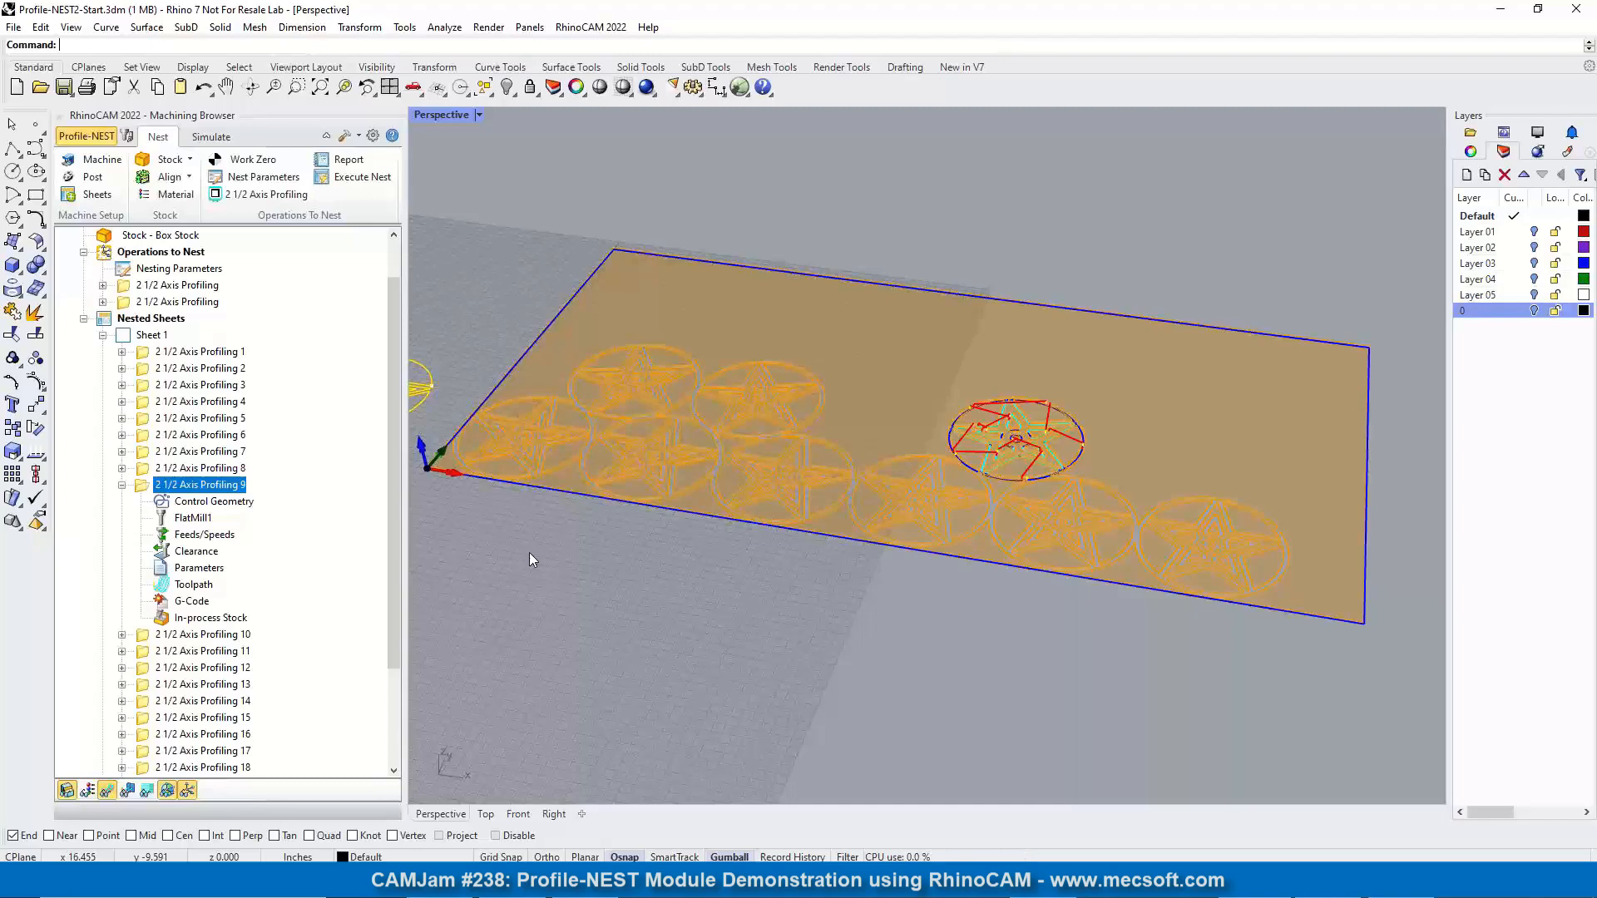
Collapse Sheet 1's operations and play the cutting simulation of Sheet 2
{"action": "scroll", "coordinate": [948, 563], "scroll_direction": "down", "scroll_amount": 5}
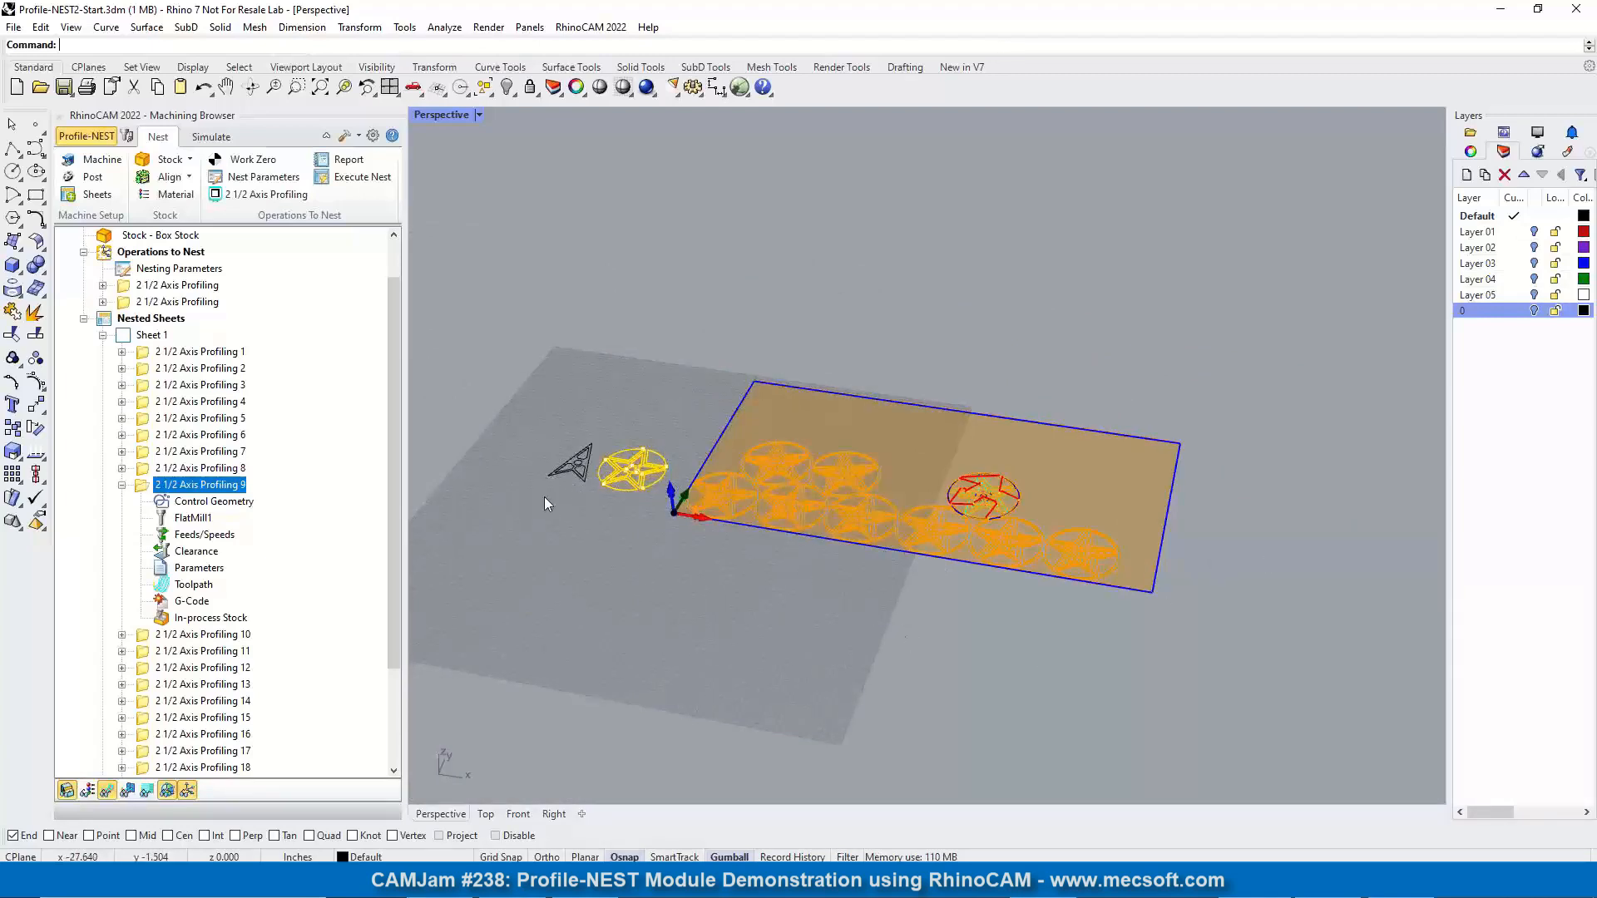
{"action": "left_click", "coordinate": [121, 485]}
{"action": "left_click", "coordinate": [103, 335]}
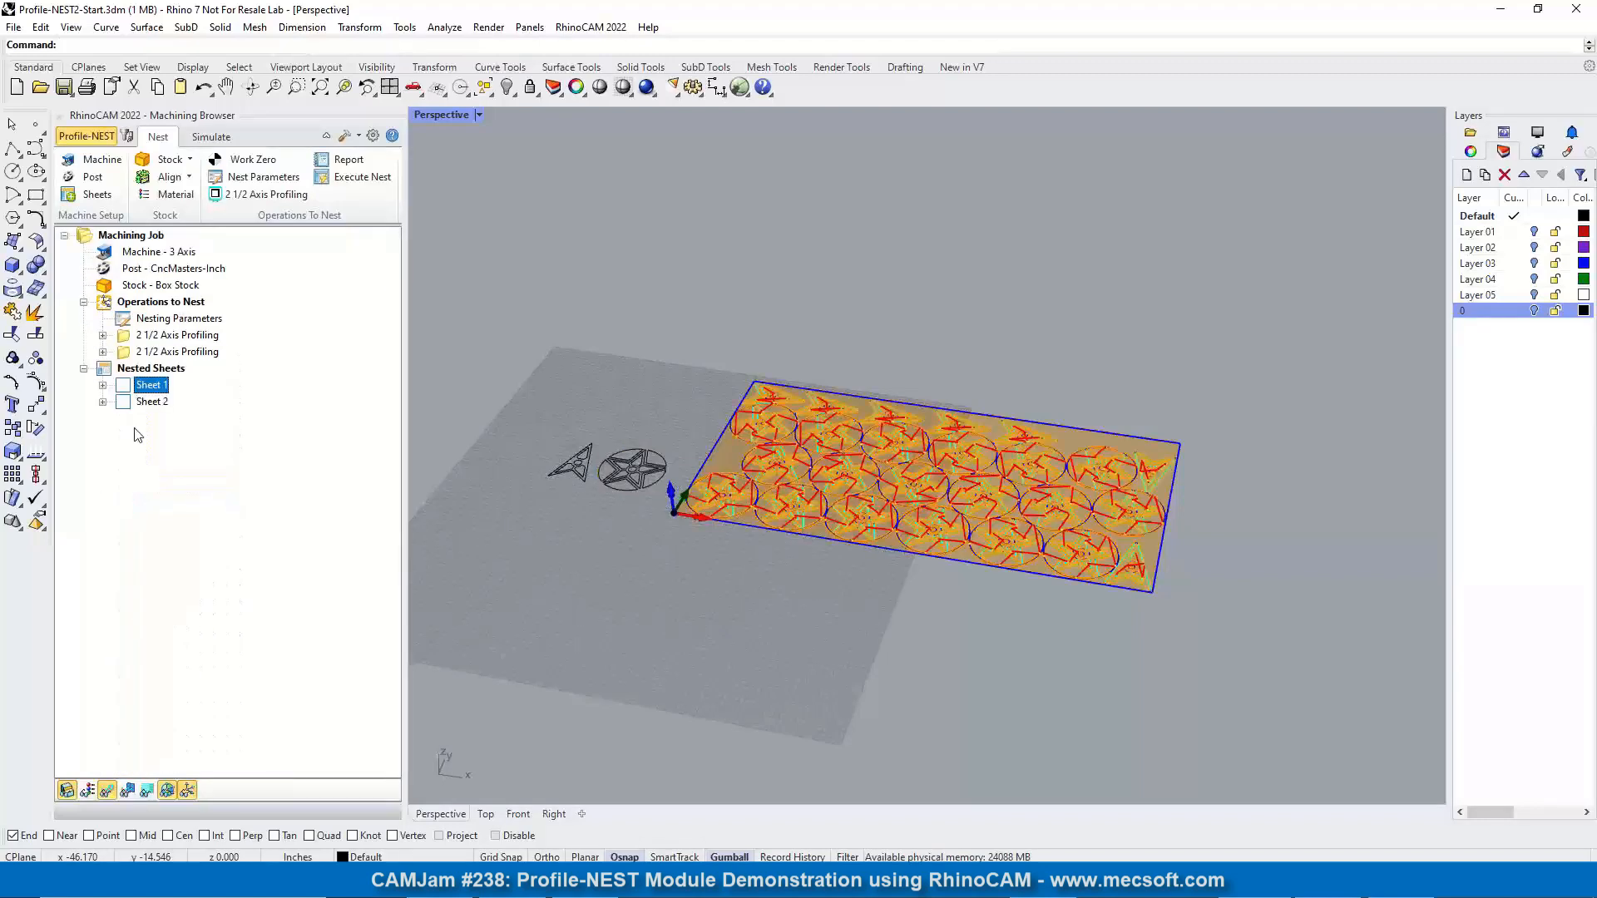
{"action": "left_click", "coordinate": [151, 402]}
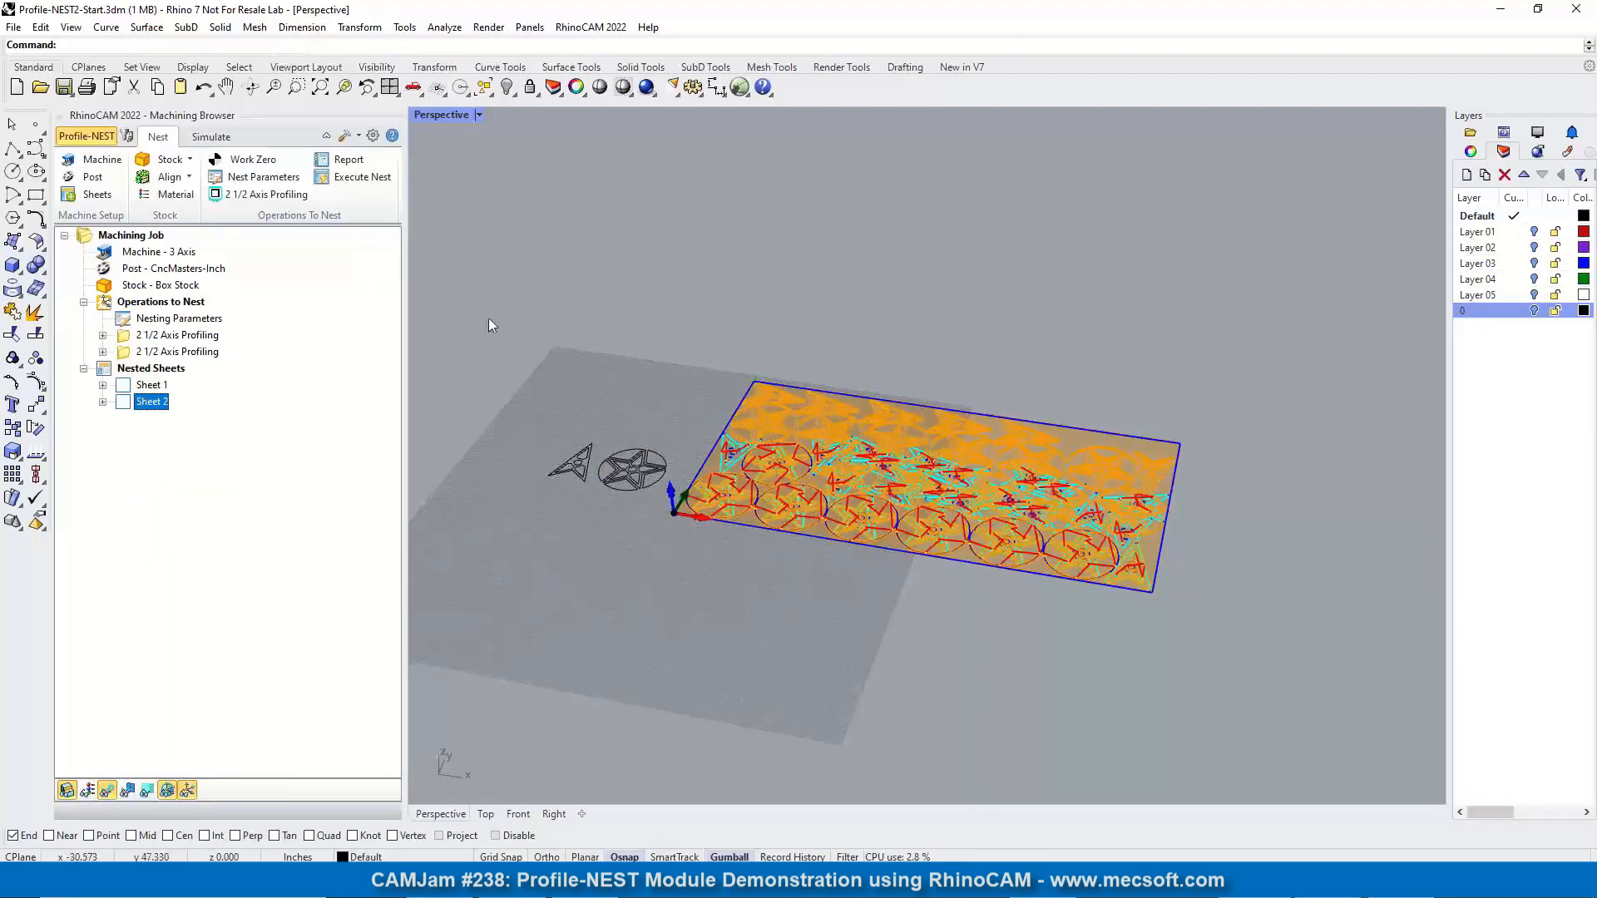
{"action": "left_click", "coordinate": [212, 137]}
{"action": "left_click", "coordinate": [201, 178]}
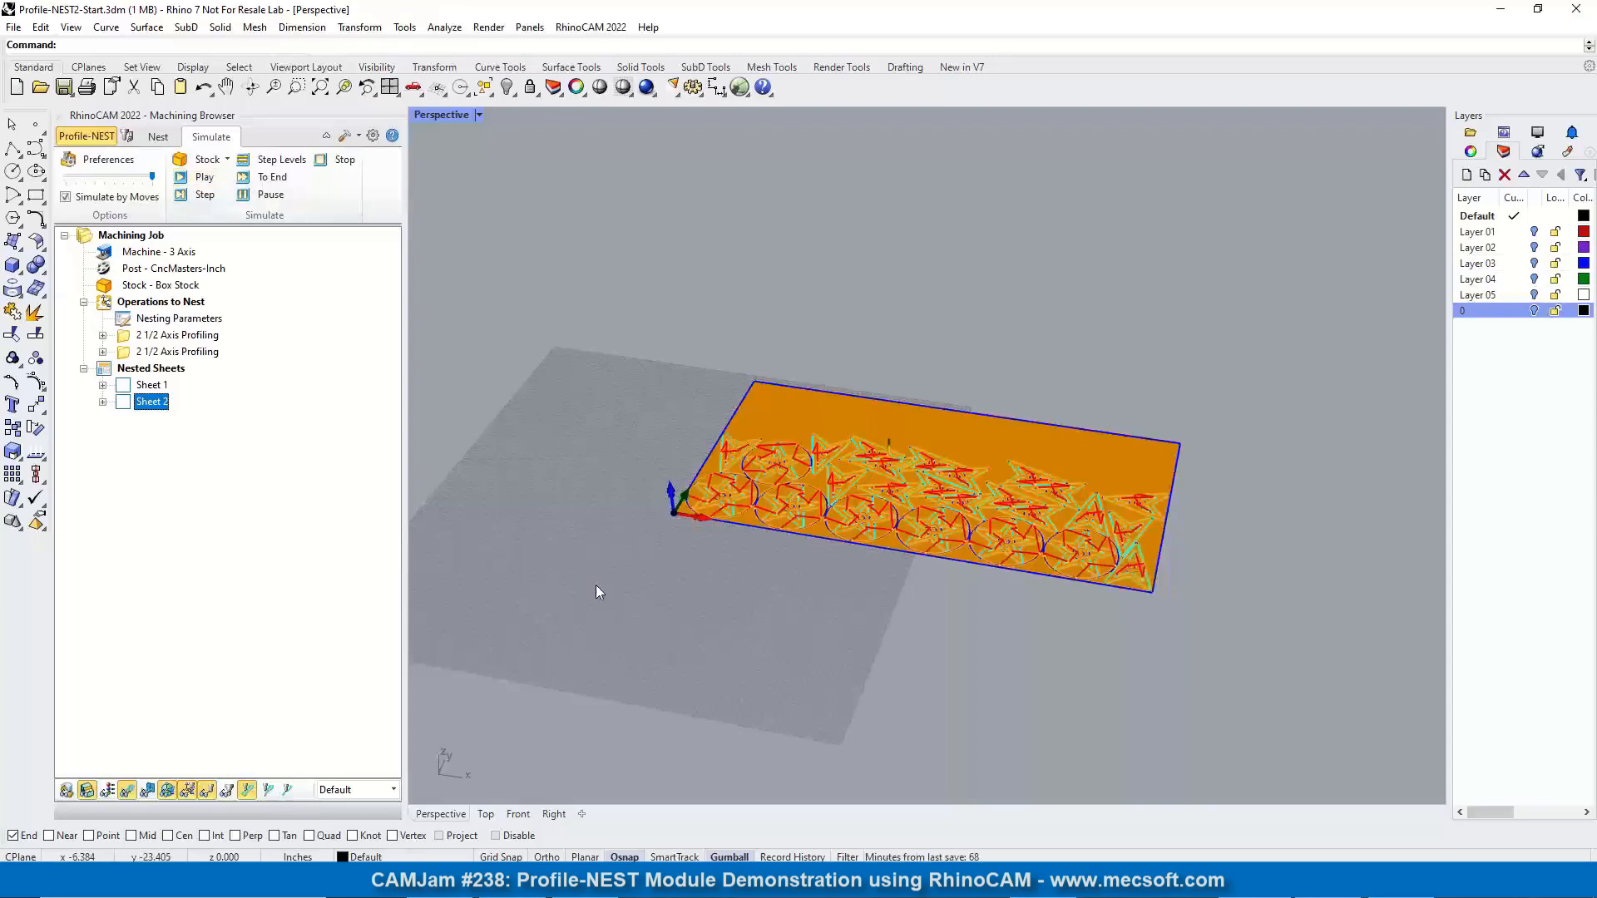
Examine the simulated star and arrow cuts on Sheet 2 up close
{"action": "mouse_move", "coordinate": [935, 456]}
{"action": "right_mouse_down"}
{"action": "mouse_move", "coordinate": [943, 545]}
{"action": "mouse_move", "coordinate": [942, 468]}
{"action": "right_mouse_up"}
{"action": "scroll", "coordinate": [943, 469], "scroll_direction": "up", "scroll_amount": 10}
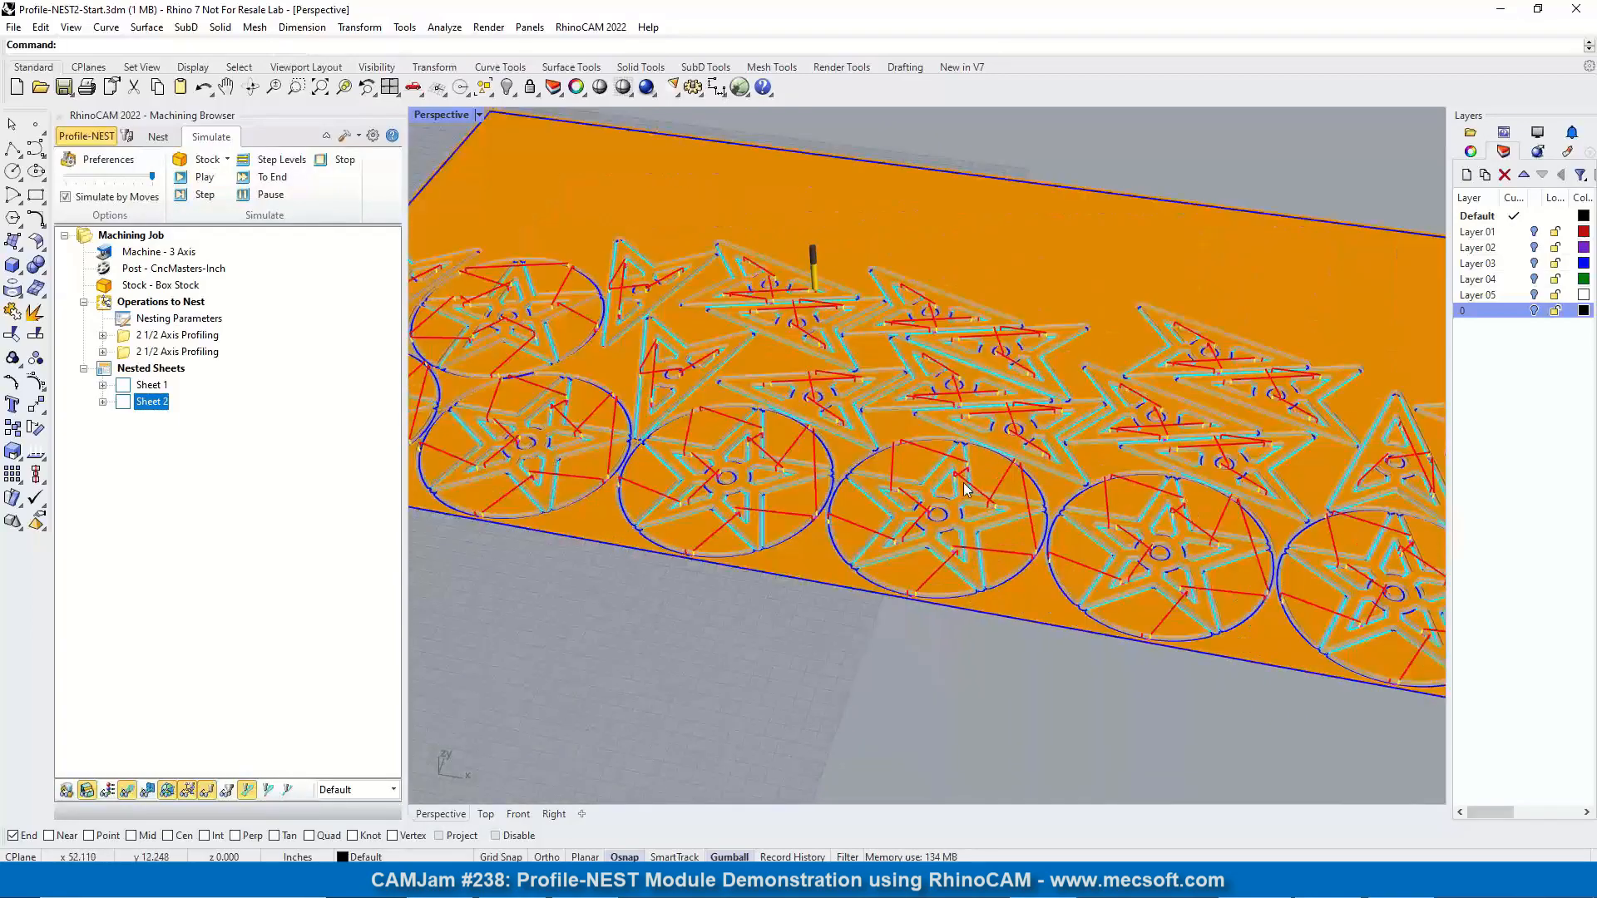
{"action": "scroll", "coordinate": [959, 572], "scroll_direction": "up", "scroll_amount": 8}
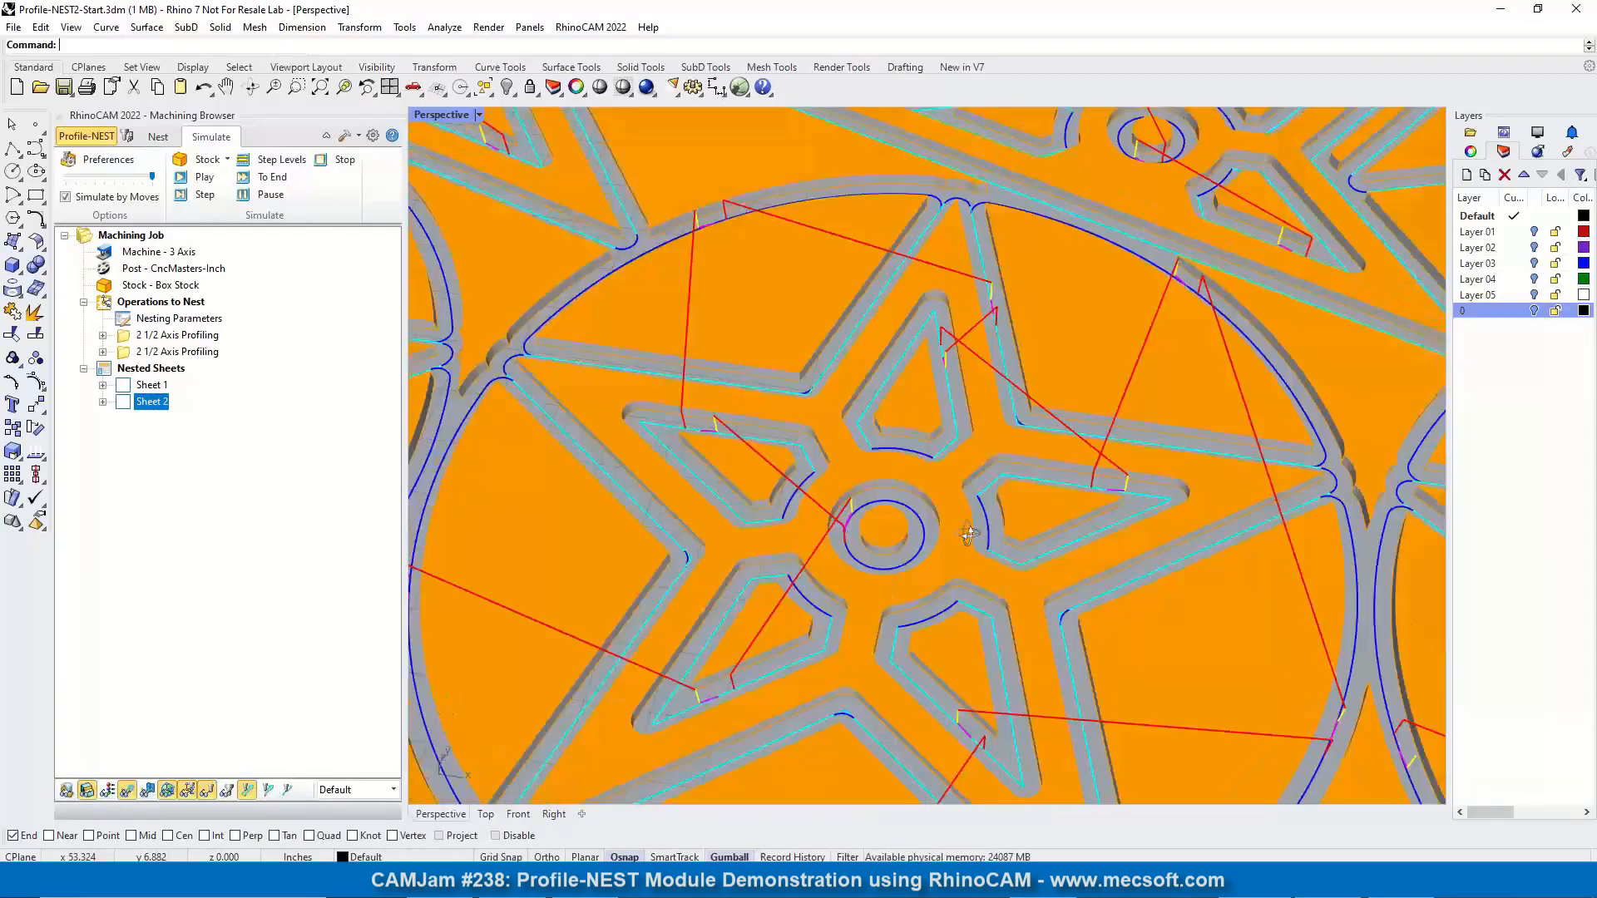
{"action": "scroll", "coordinate": [957, 517], "scroll_direction": "down", "scroll_amount": 10}
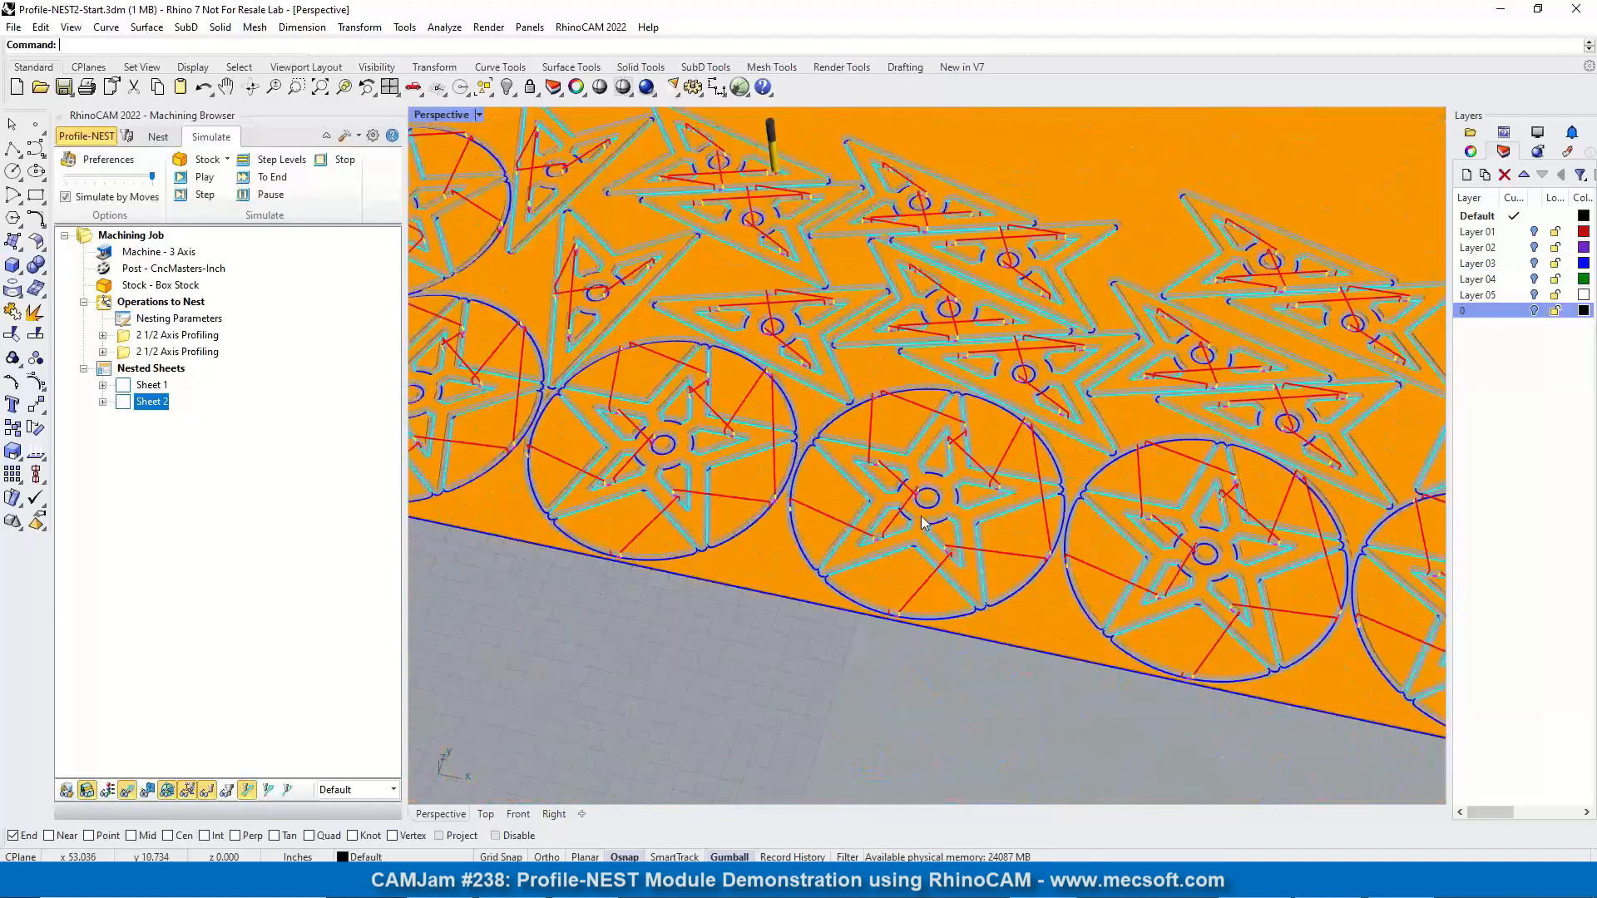
Examine the whole simulated Sheet 2 in the Top view
{"action": "scroll", "coordinate": [928, 602], "scroll_direction": "down", "scroll_amount": 3}
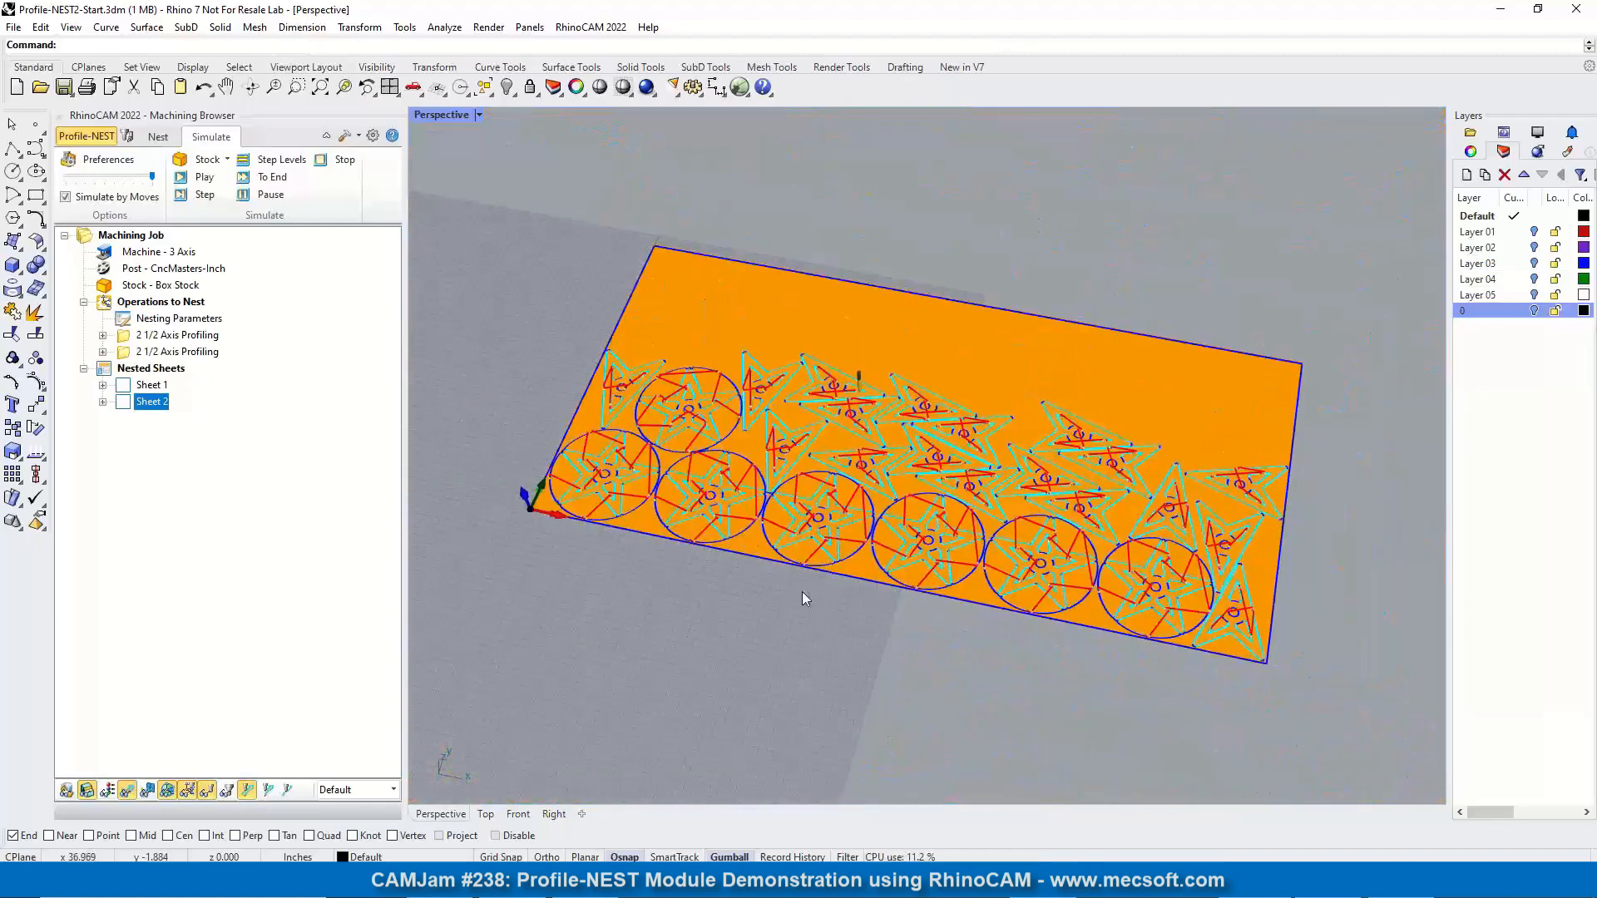
{"action": "left_click", "coordinate": [416, 88]}
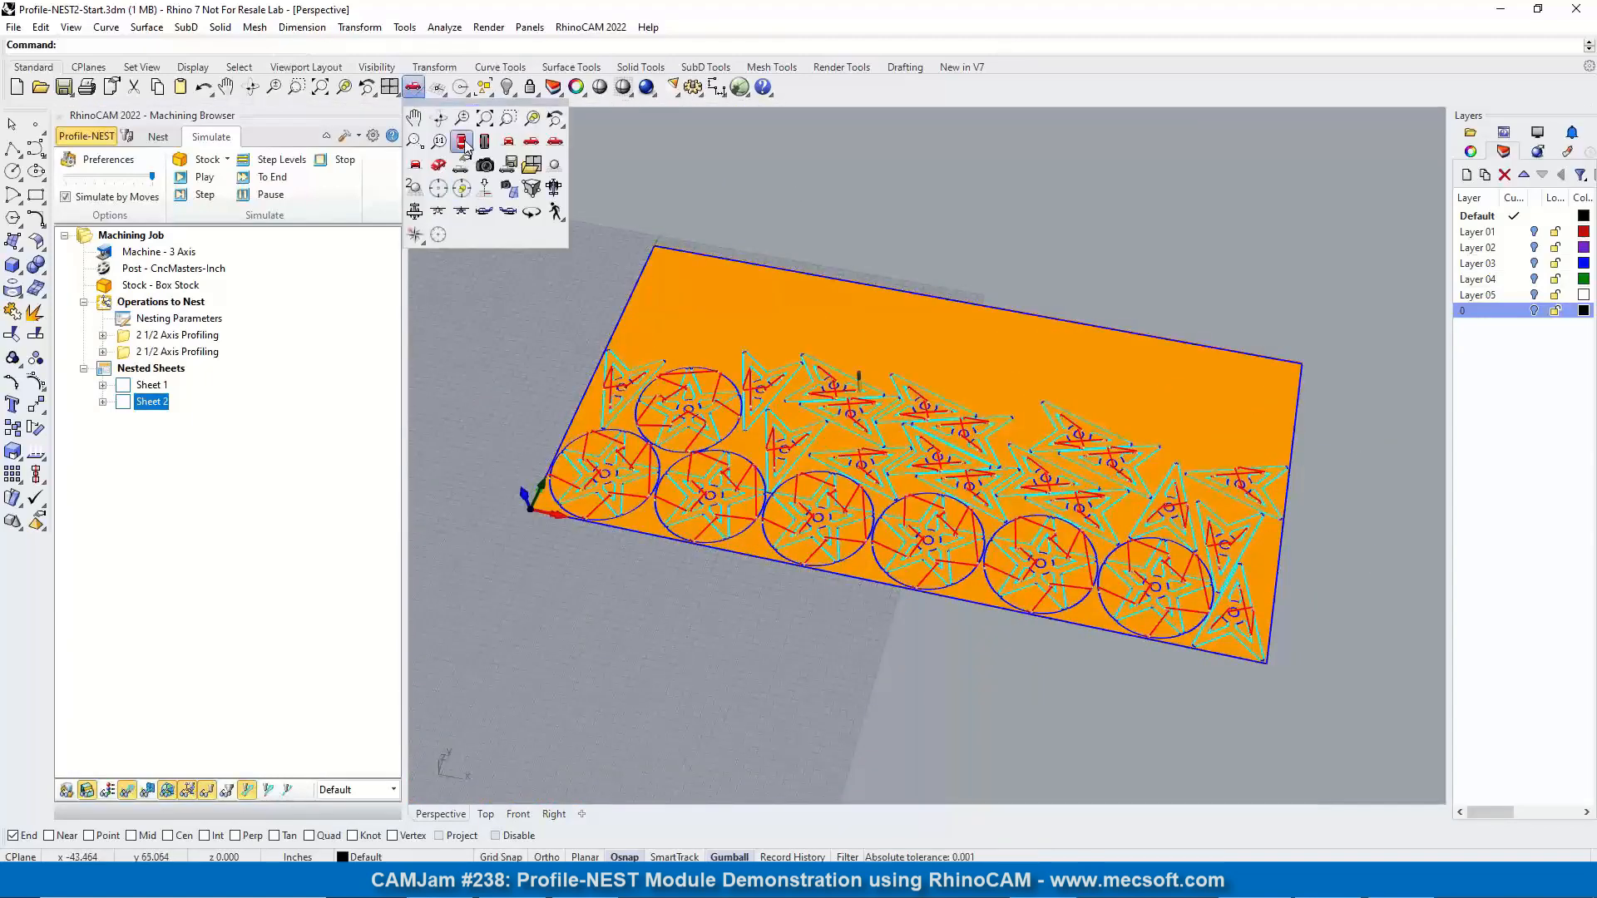
{"action": "left_click", "coordinate": [468, 148]}
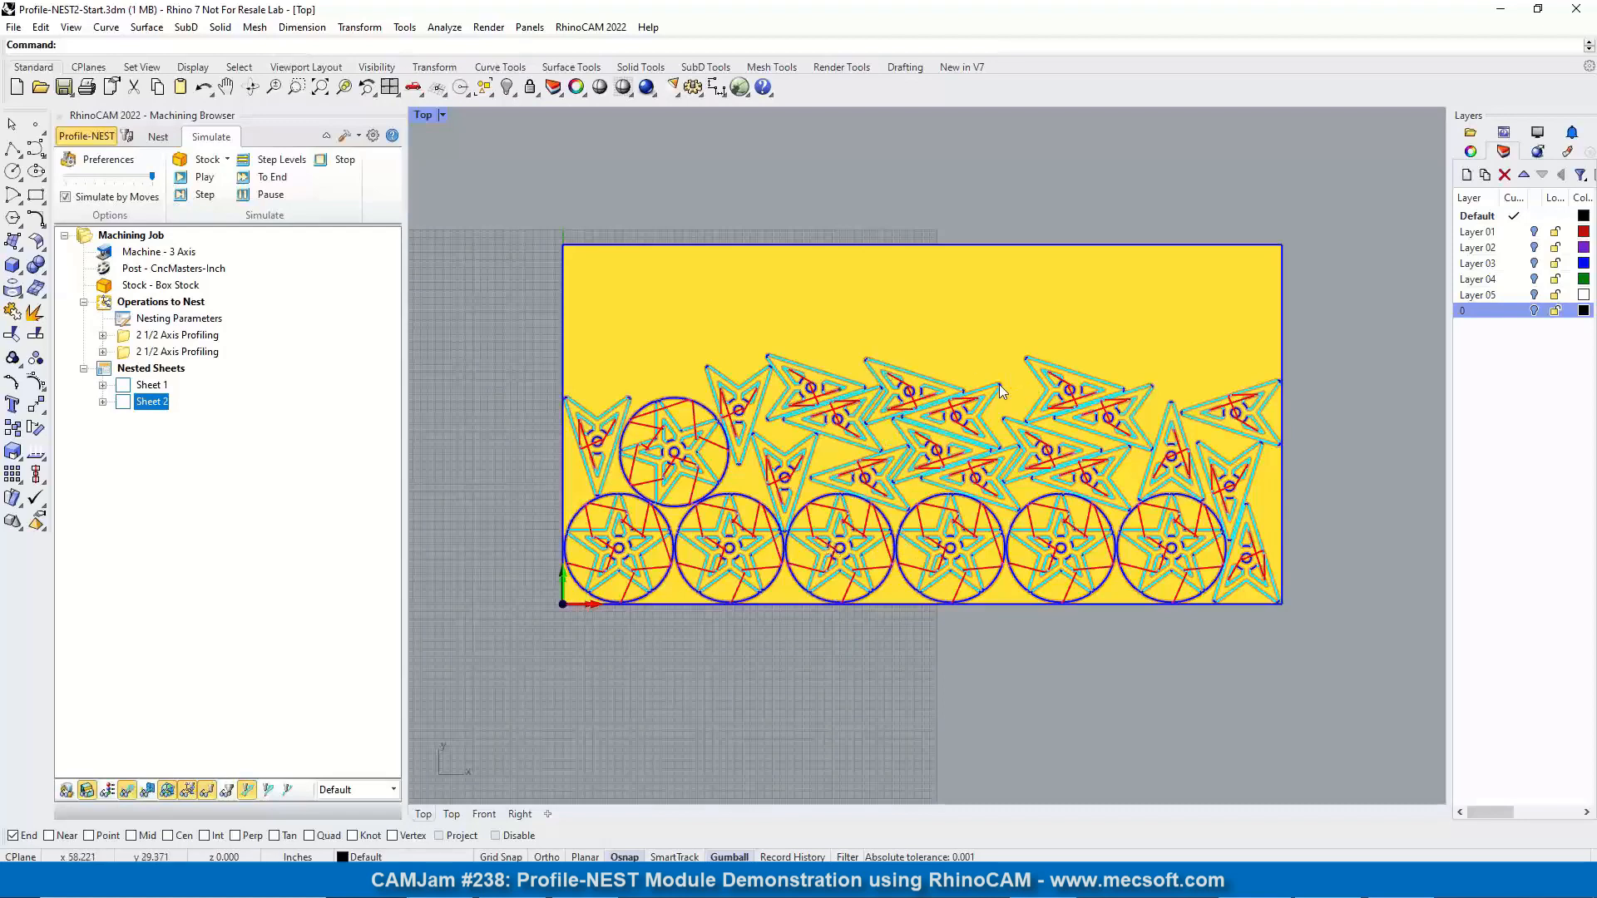
{"action": "scroll", "coordinate": [997, 382], "scroll_direction": "up", "scroll_amount": 1}
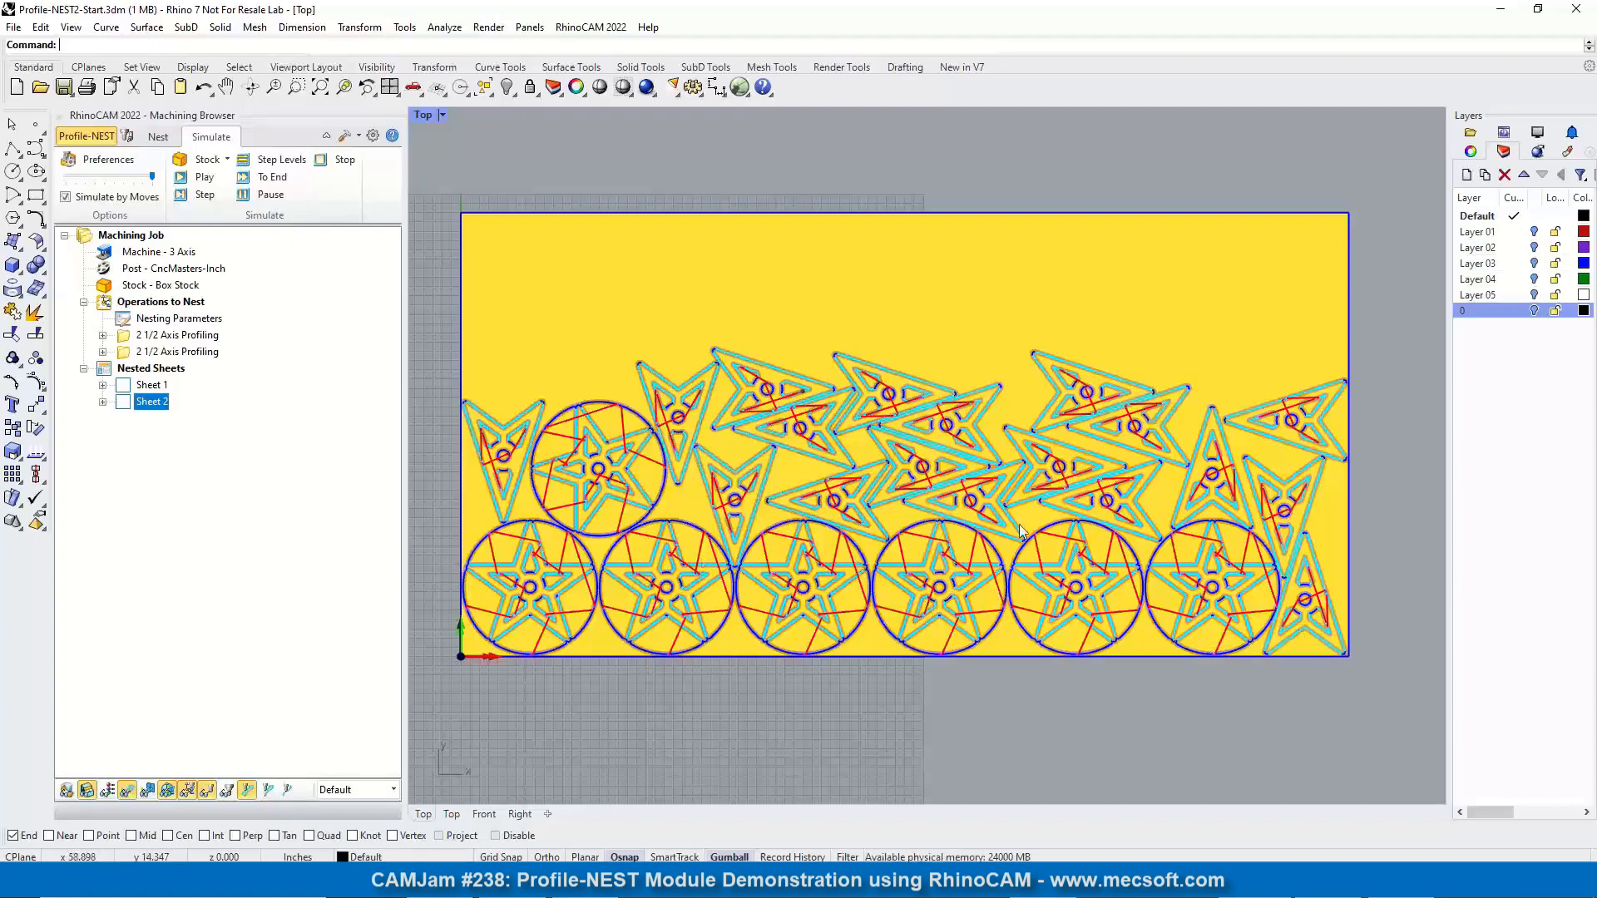
{"action": "scroll", "coordinate": [1055, 550], "scroll_direction": "down", "scroll_amount": 3}
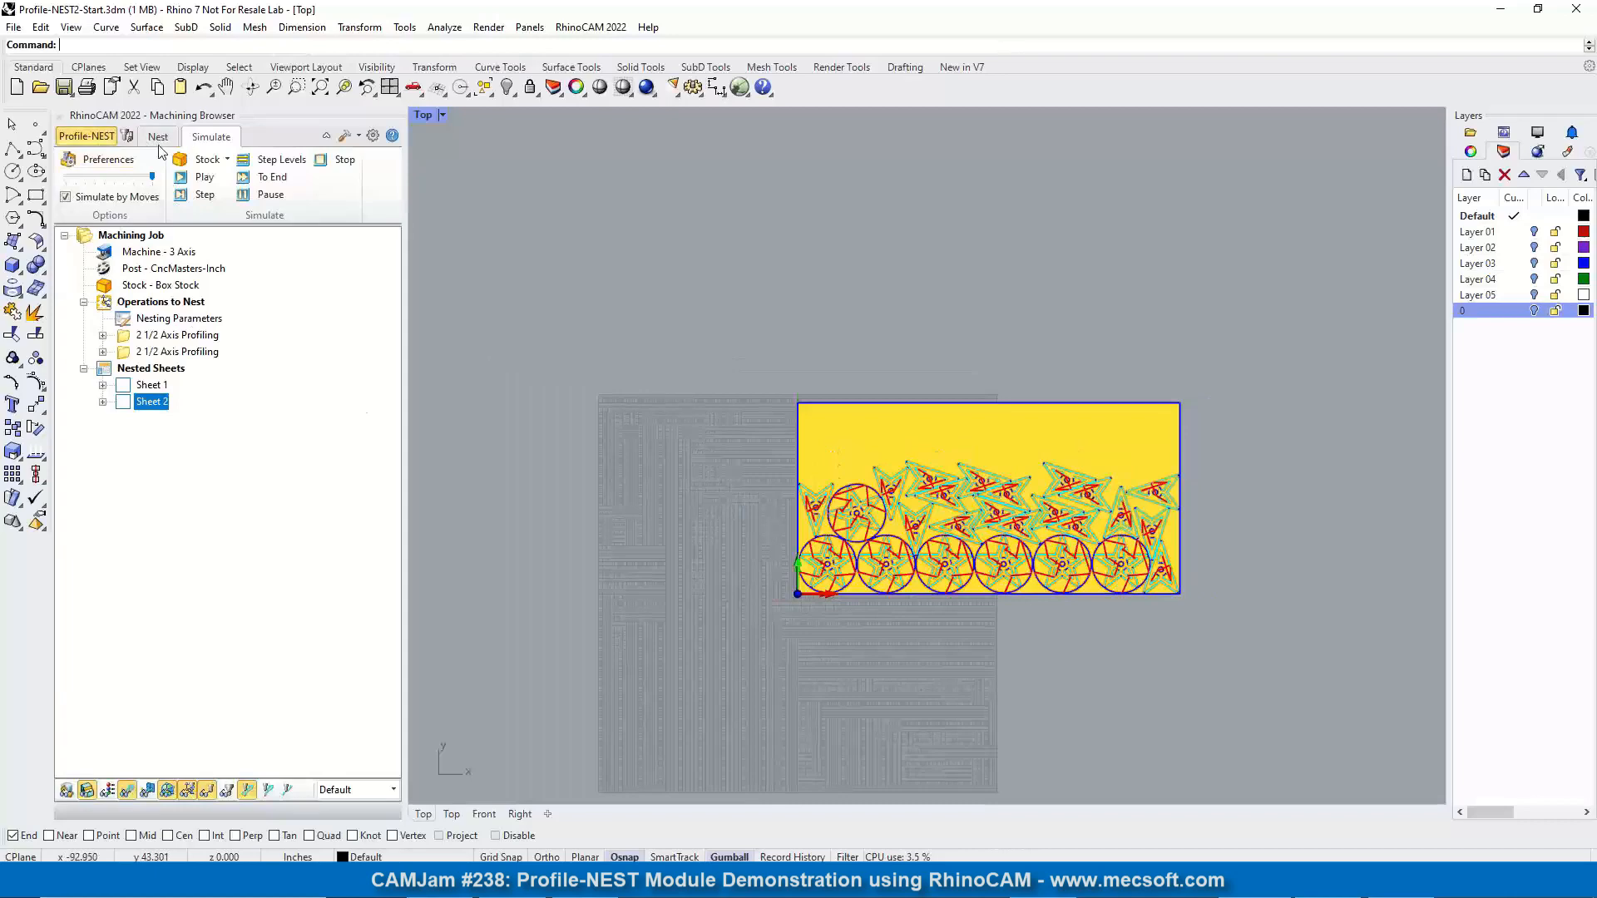
Edit the star's 2 1/2 Axis Profiling operation, clearing its part regions and reselecting all curves of the star and its surrounding arc segments
{"action": "left_click", "coordinate": [157, 137]}
{"action": "scroll", "coordinate": [742, 564], "scroll_direction": "up", "scroll_amount": 4}
{"action": "scroll", "coordinate": [742, 564], "scroll_direction": "up", "scroll_amount": 5}
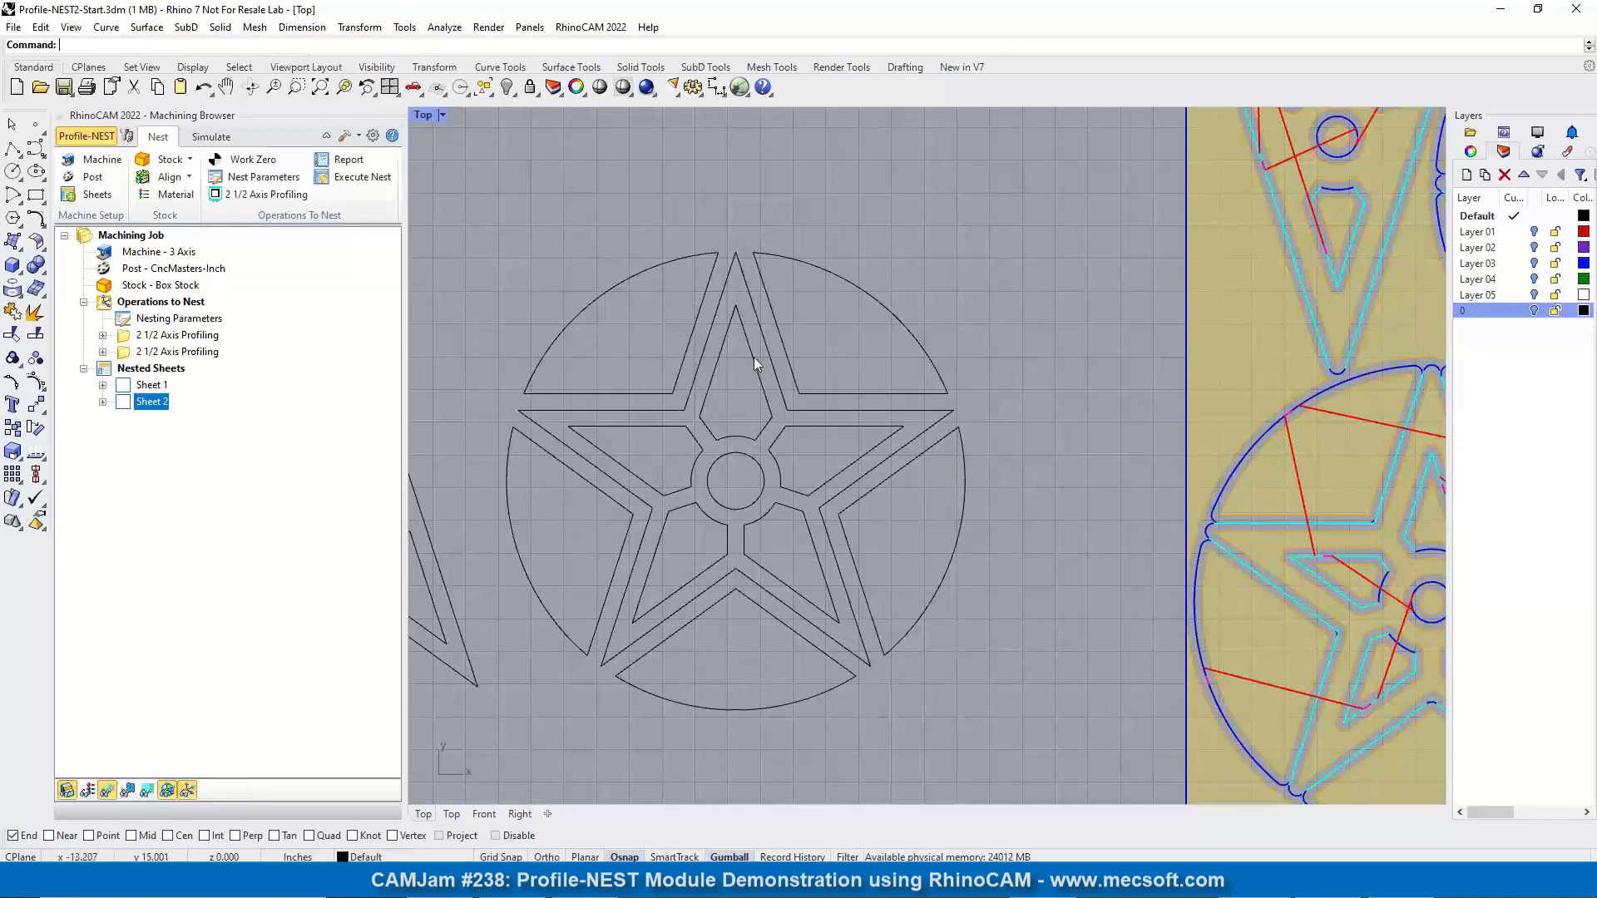
{"action": "left_click", "coordinate": [102, 335]}
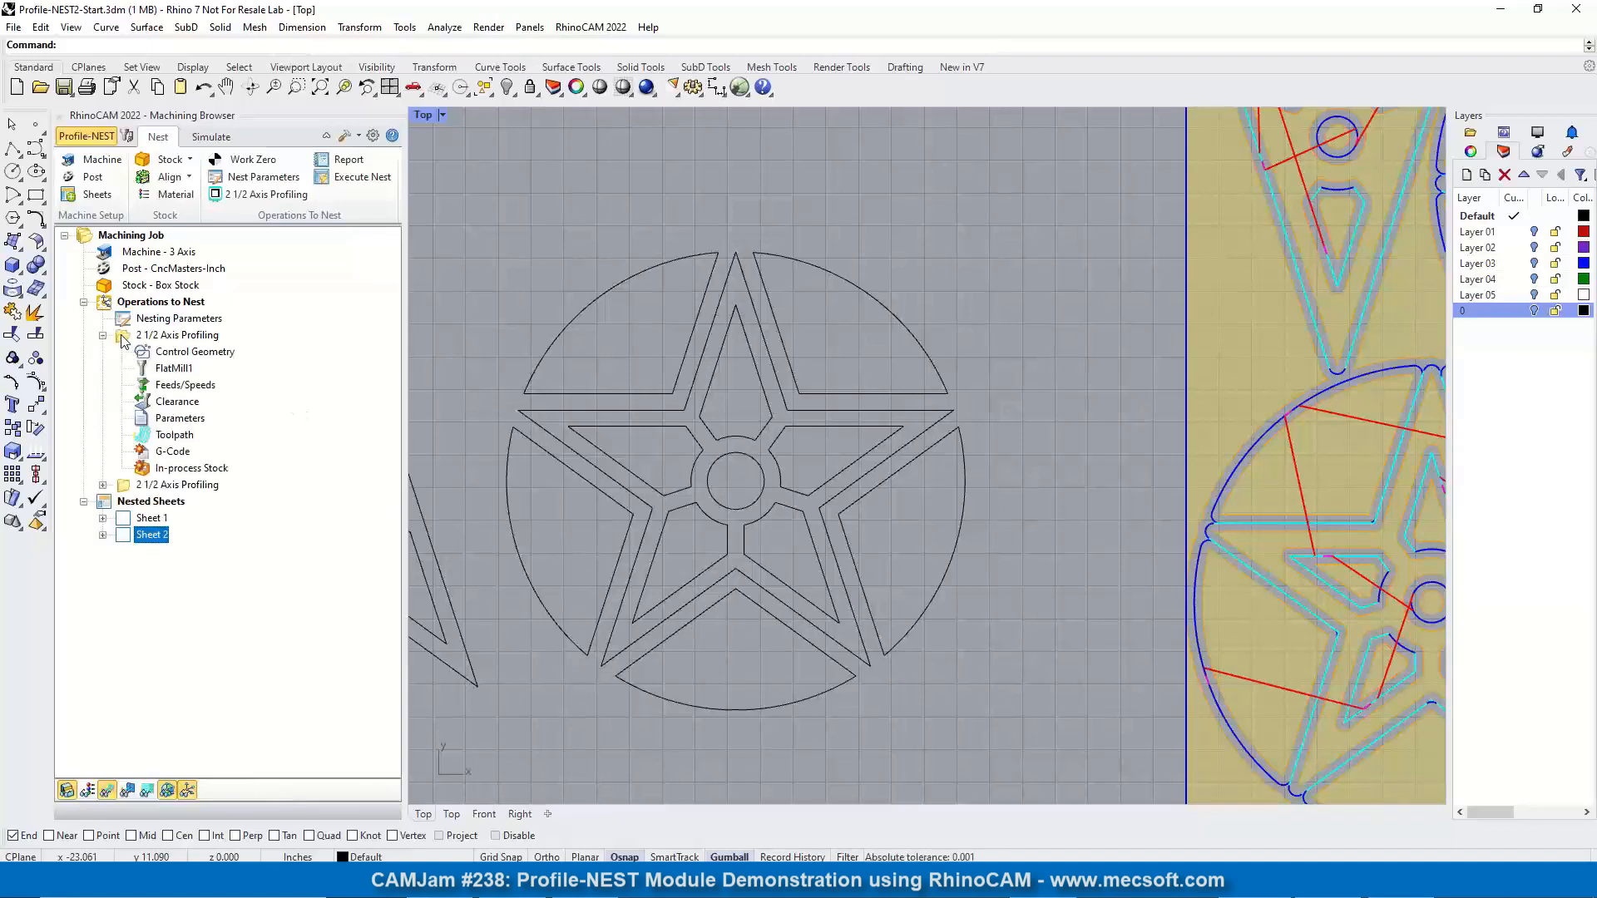
{"action": "left_click", "coordinate": [124, 338]}
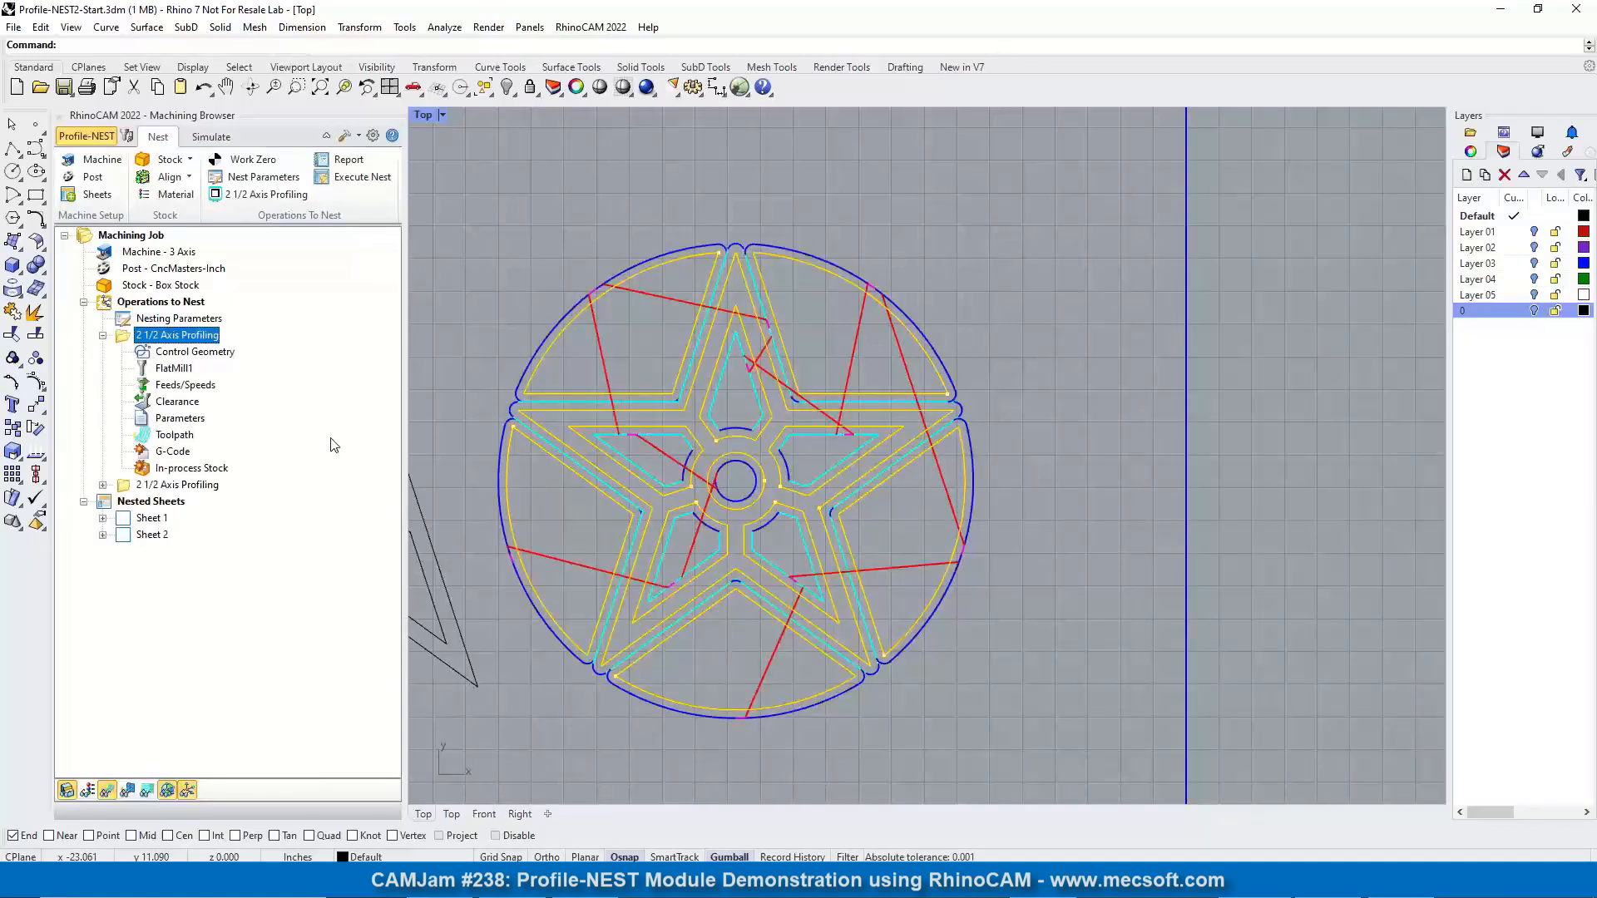
{"action": "double_click", "coordinate": [125, 336]}
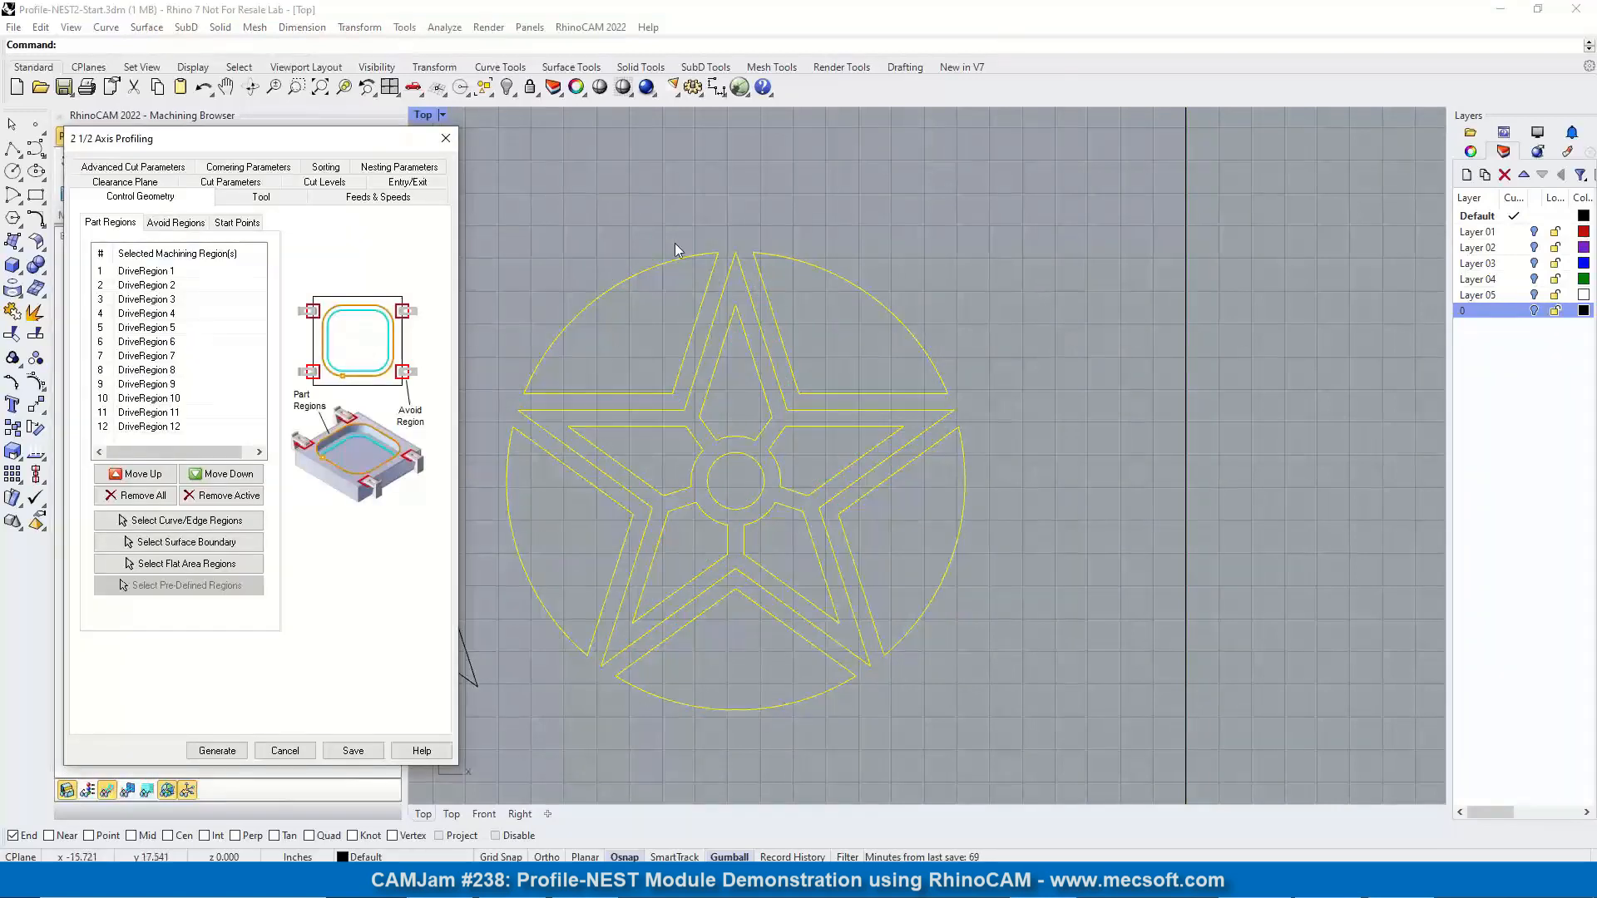
{"action": "left_click", "coordinate": [135, 495]}
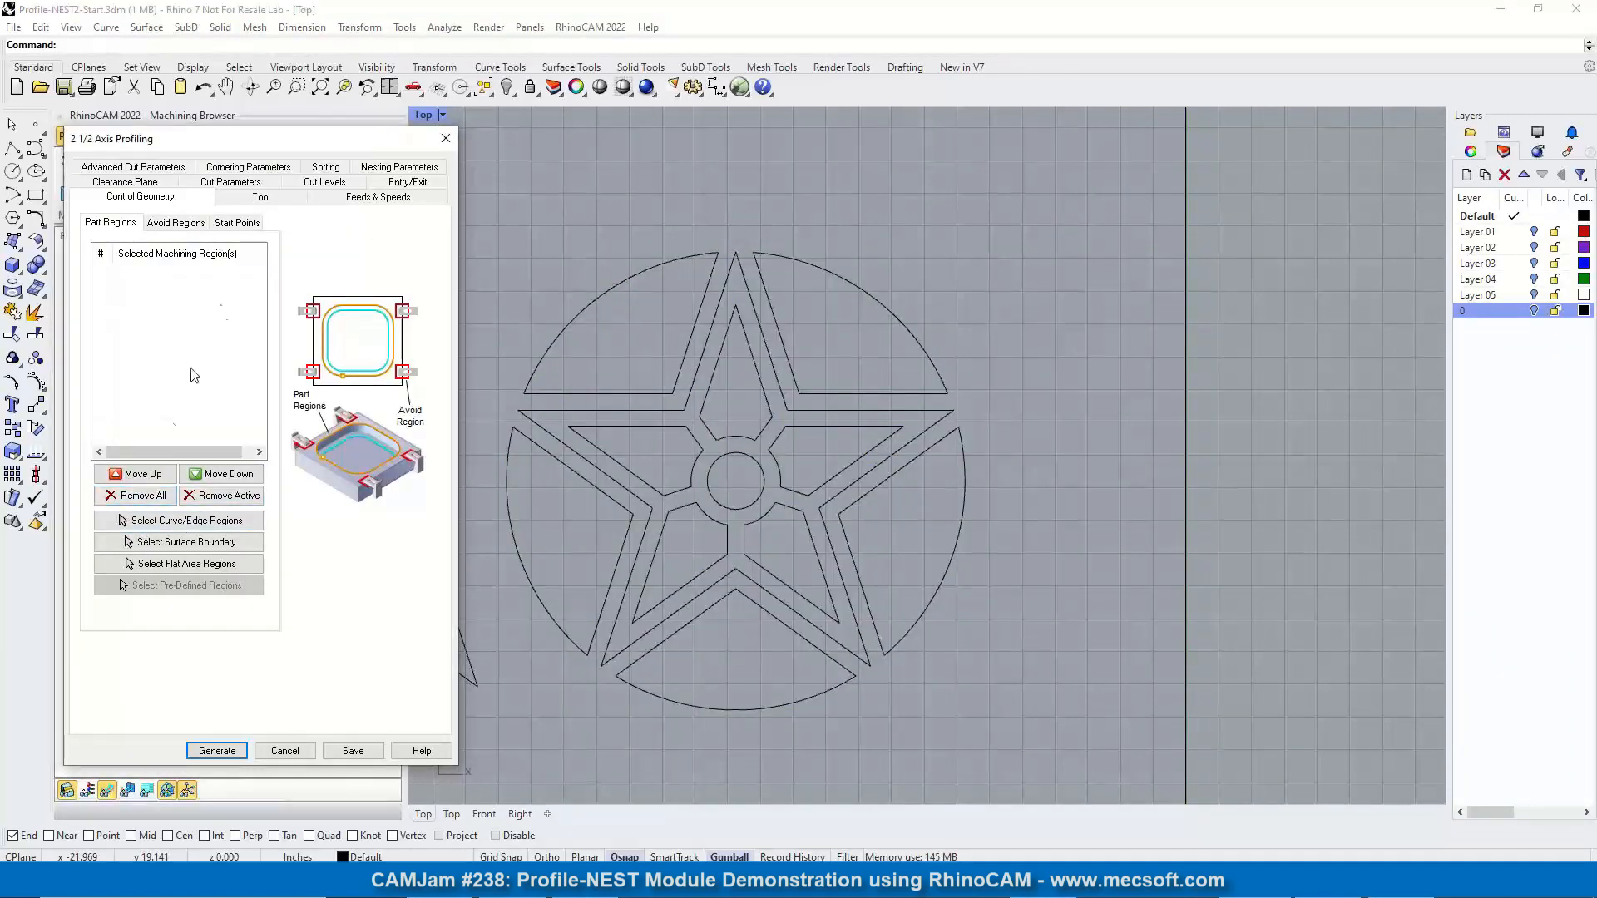
{"action": "left_click", "coordinate": [208, 522]}
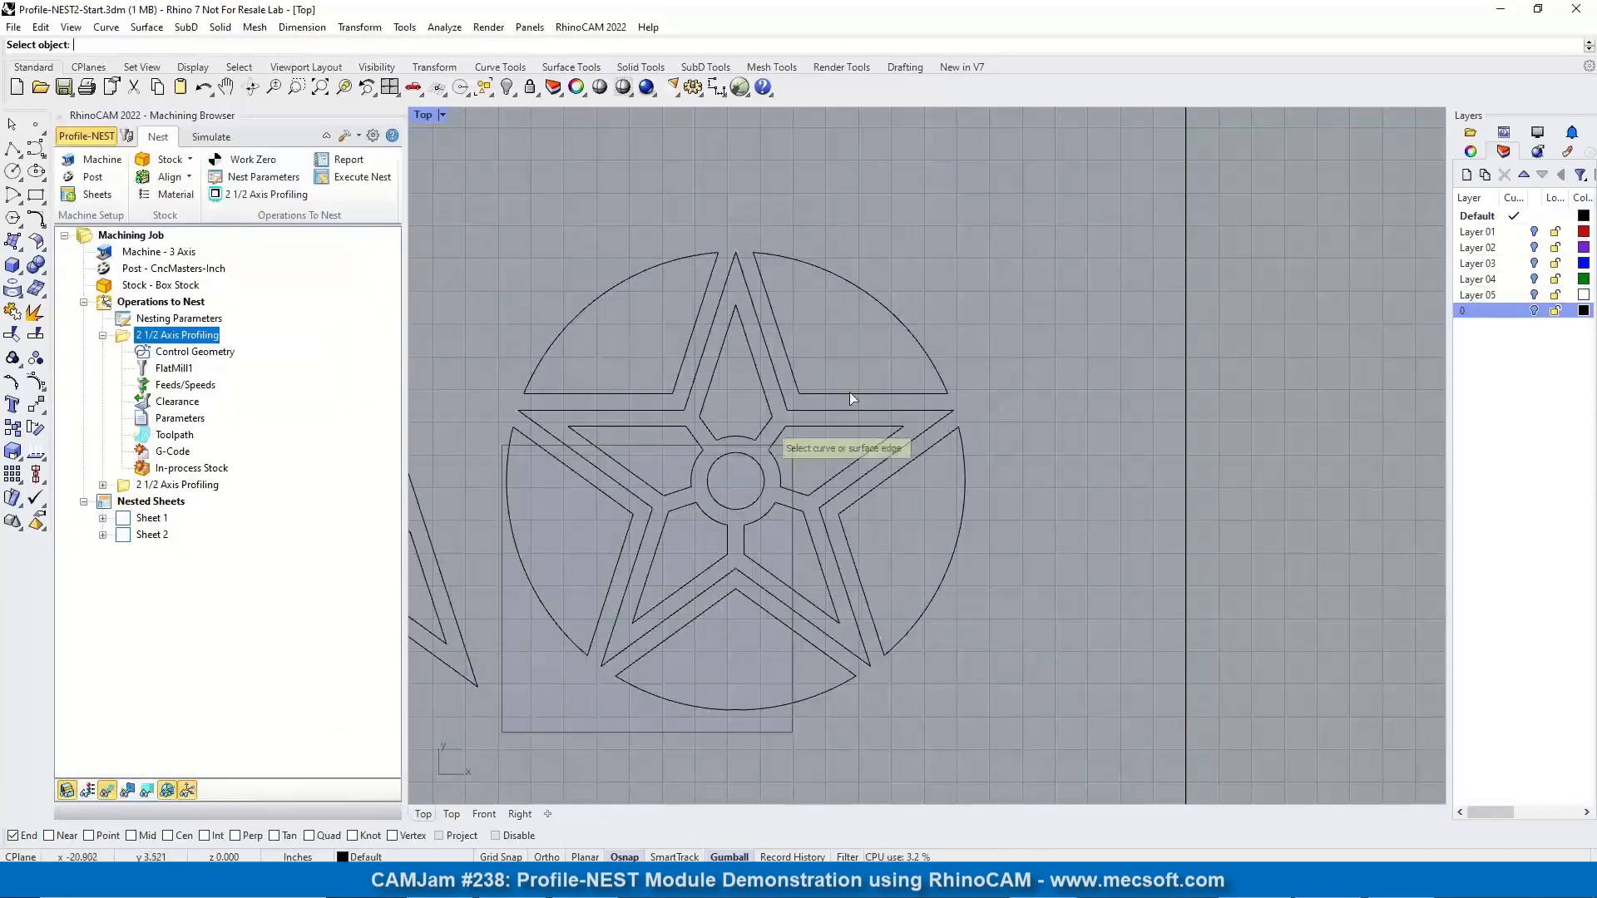
{"action": "left_click_drag", "start_coordinate": [850, 392], "coordinate": [970, 201]}
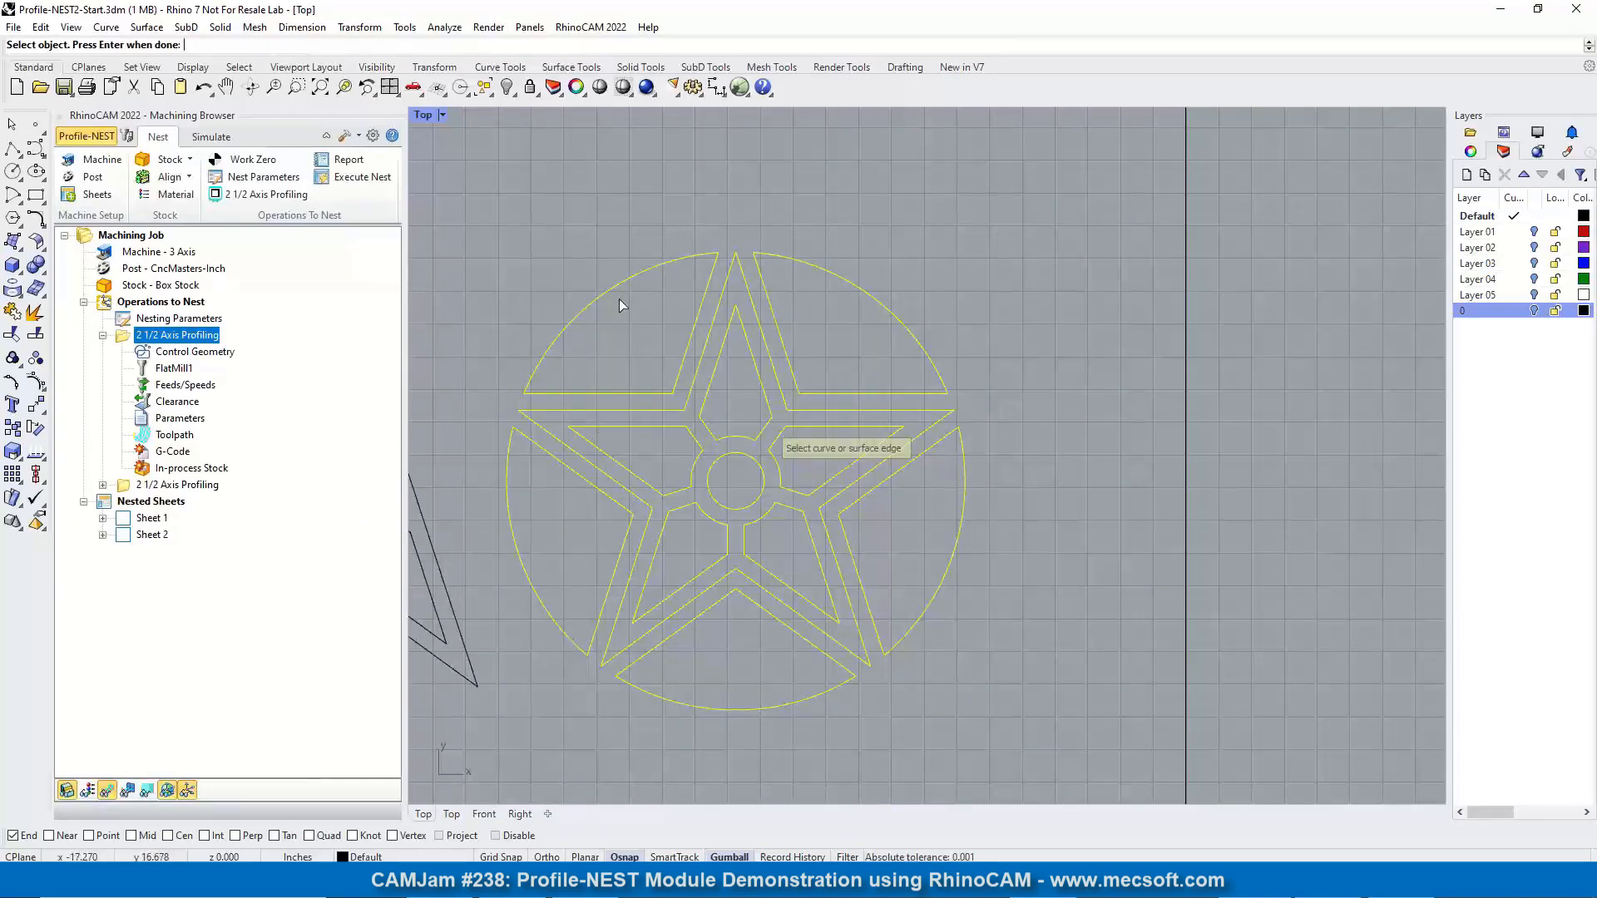
{"action": "key", "text": "Return"}
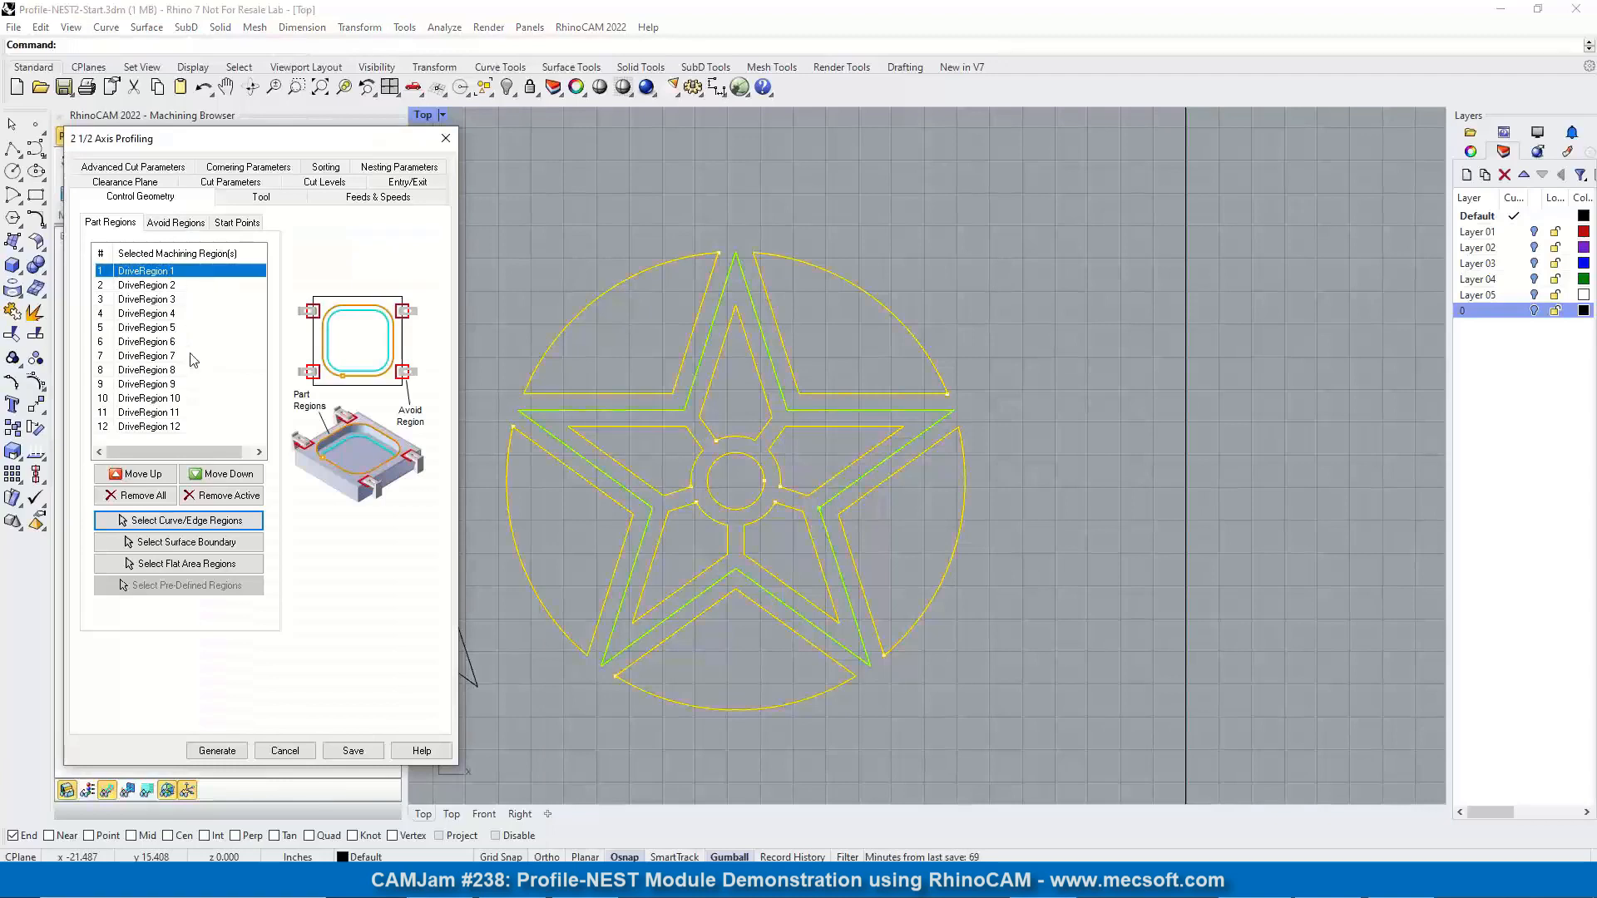
Remove the five outer arc segments, DriveRegion 12 through DriveRegion 8, from the star's part regions and generate the toolpath
{"action": "left_click", "coordinate": [177, 428]}
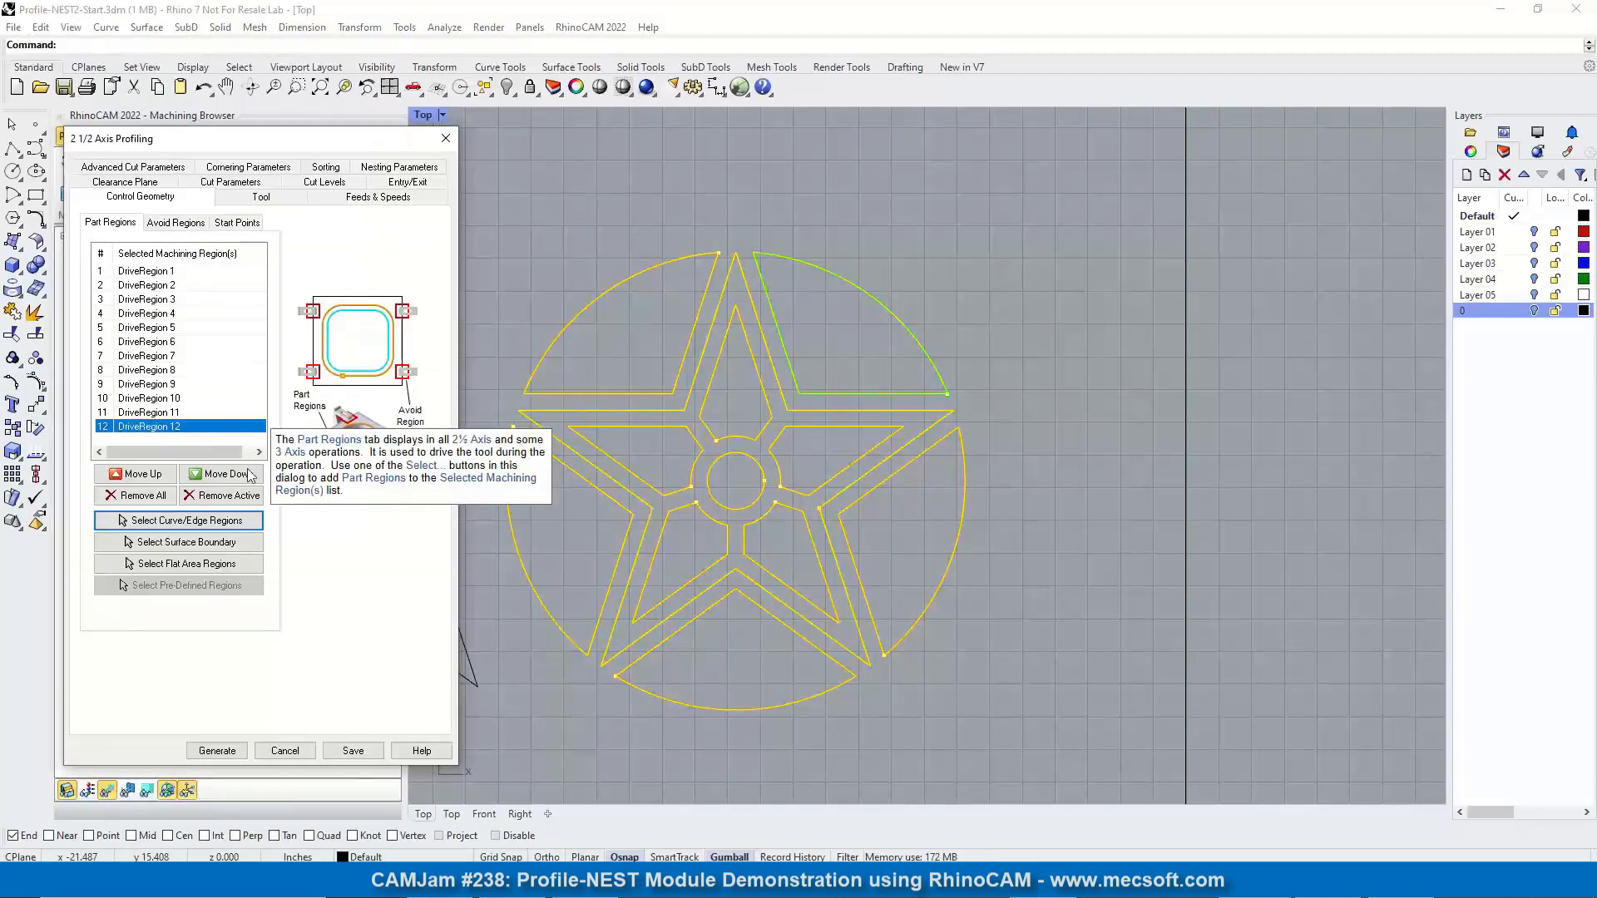
{"action": "left_click", "coordinate": [221, 495]}
{"action": "left_click", "coordinate": [162, 413]}
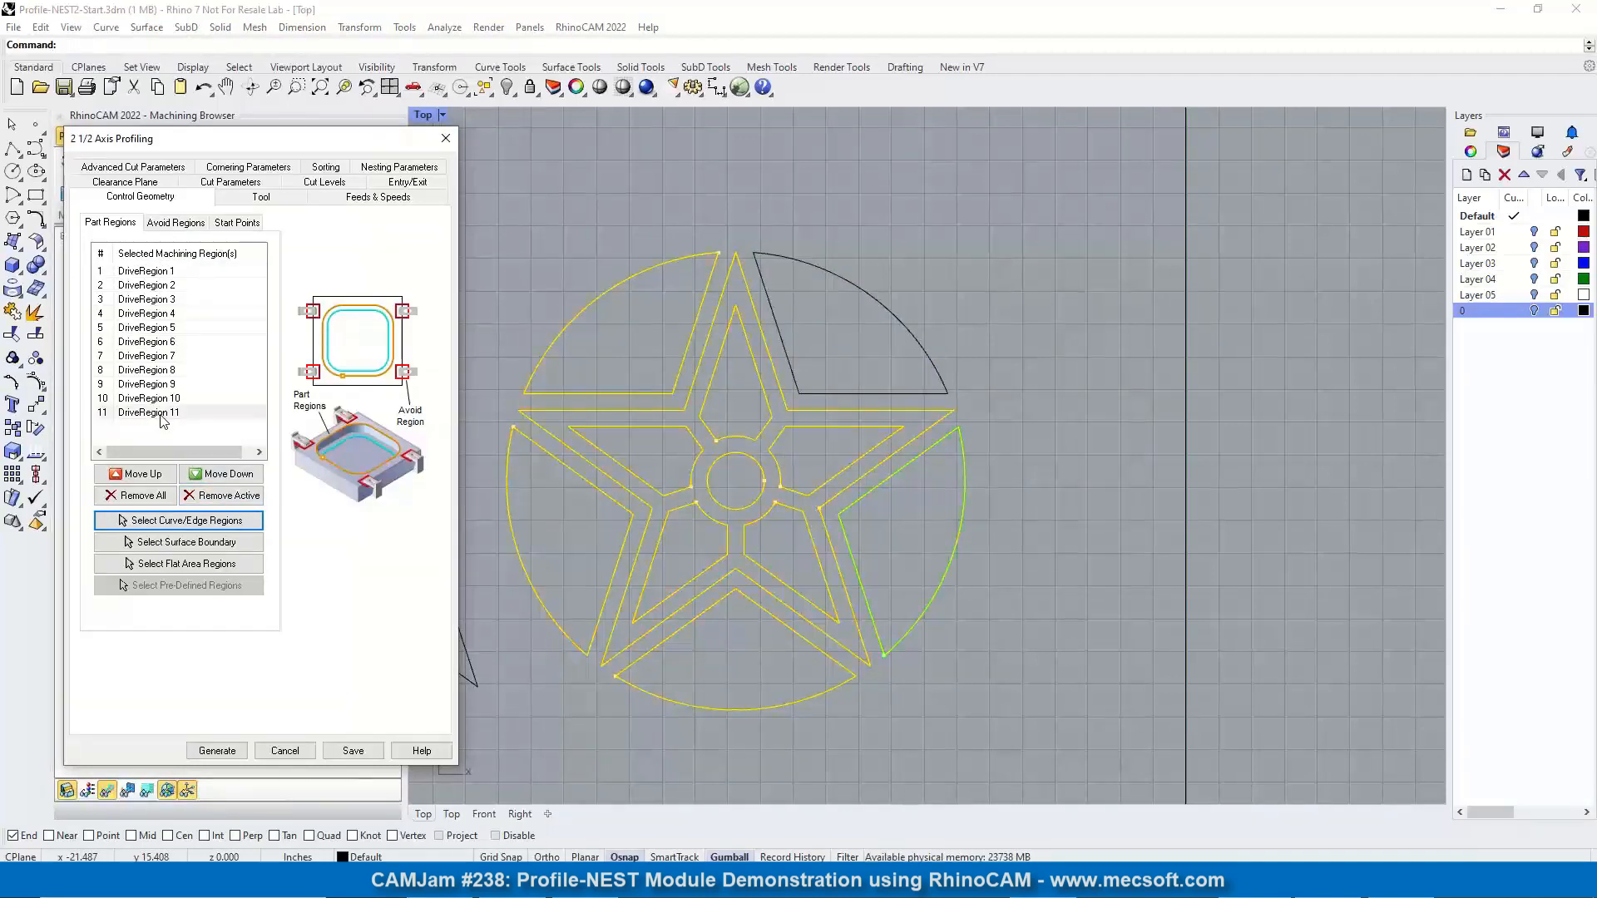
{"action": "left_click", "coordinate": [225, 498]}
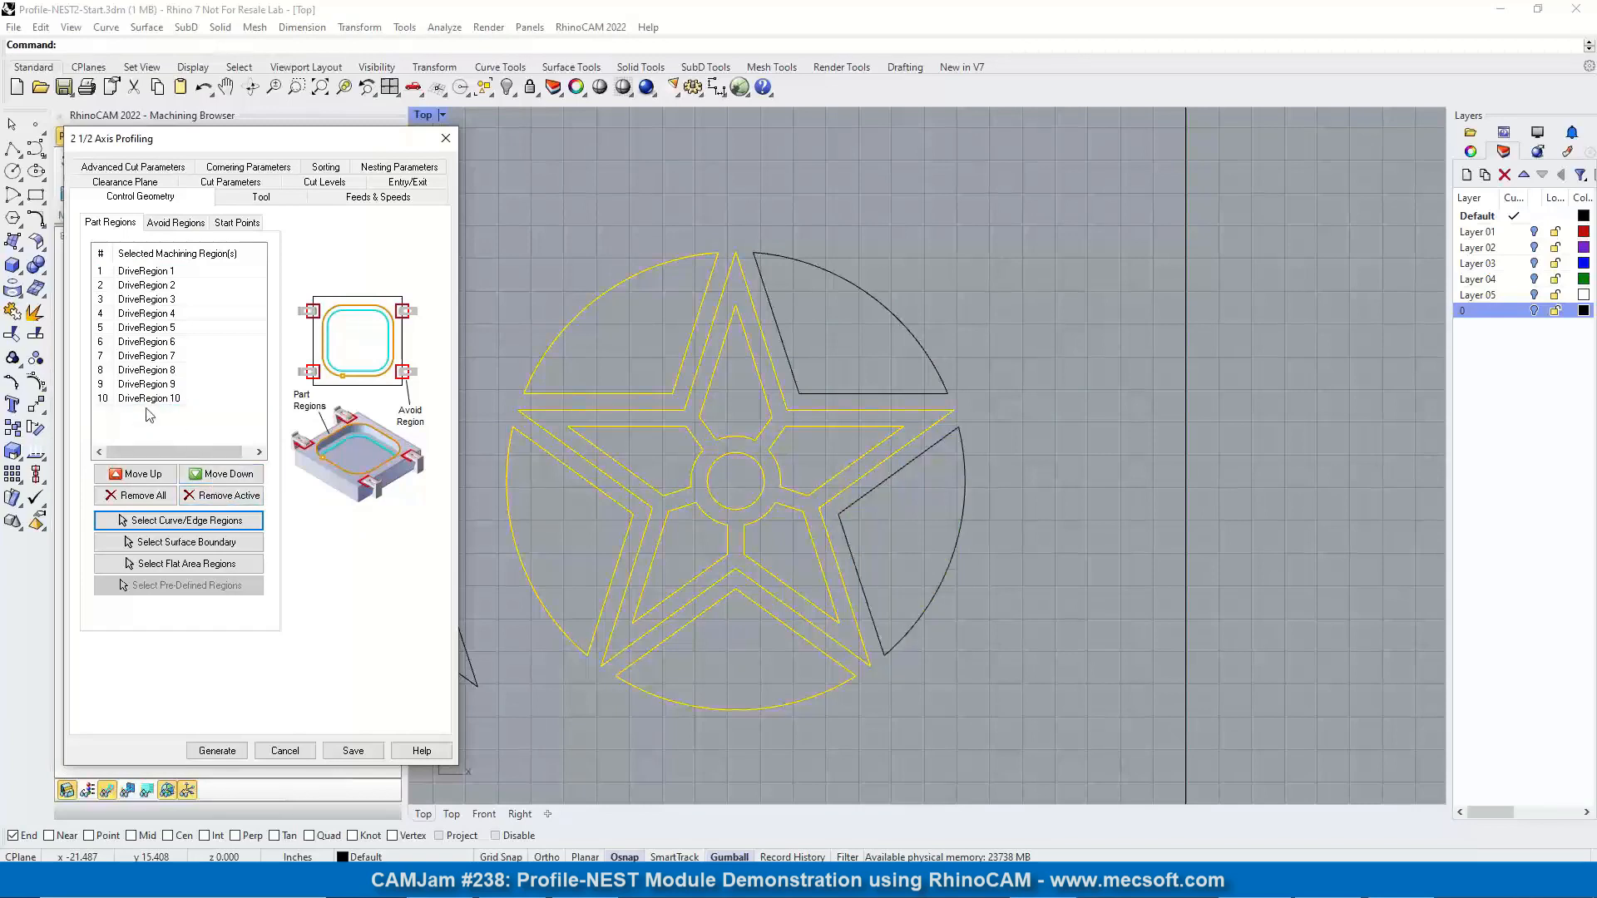
{"action": "left_click", "coordinate": [154, 400]}
{"action": "left_click", "coordinate": [236, 497]}
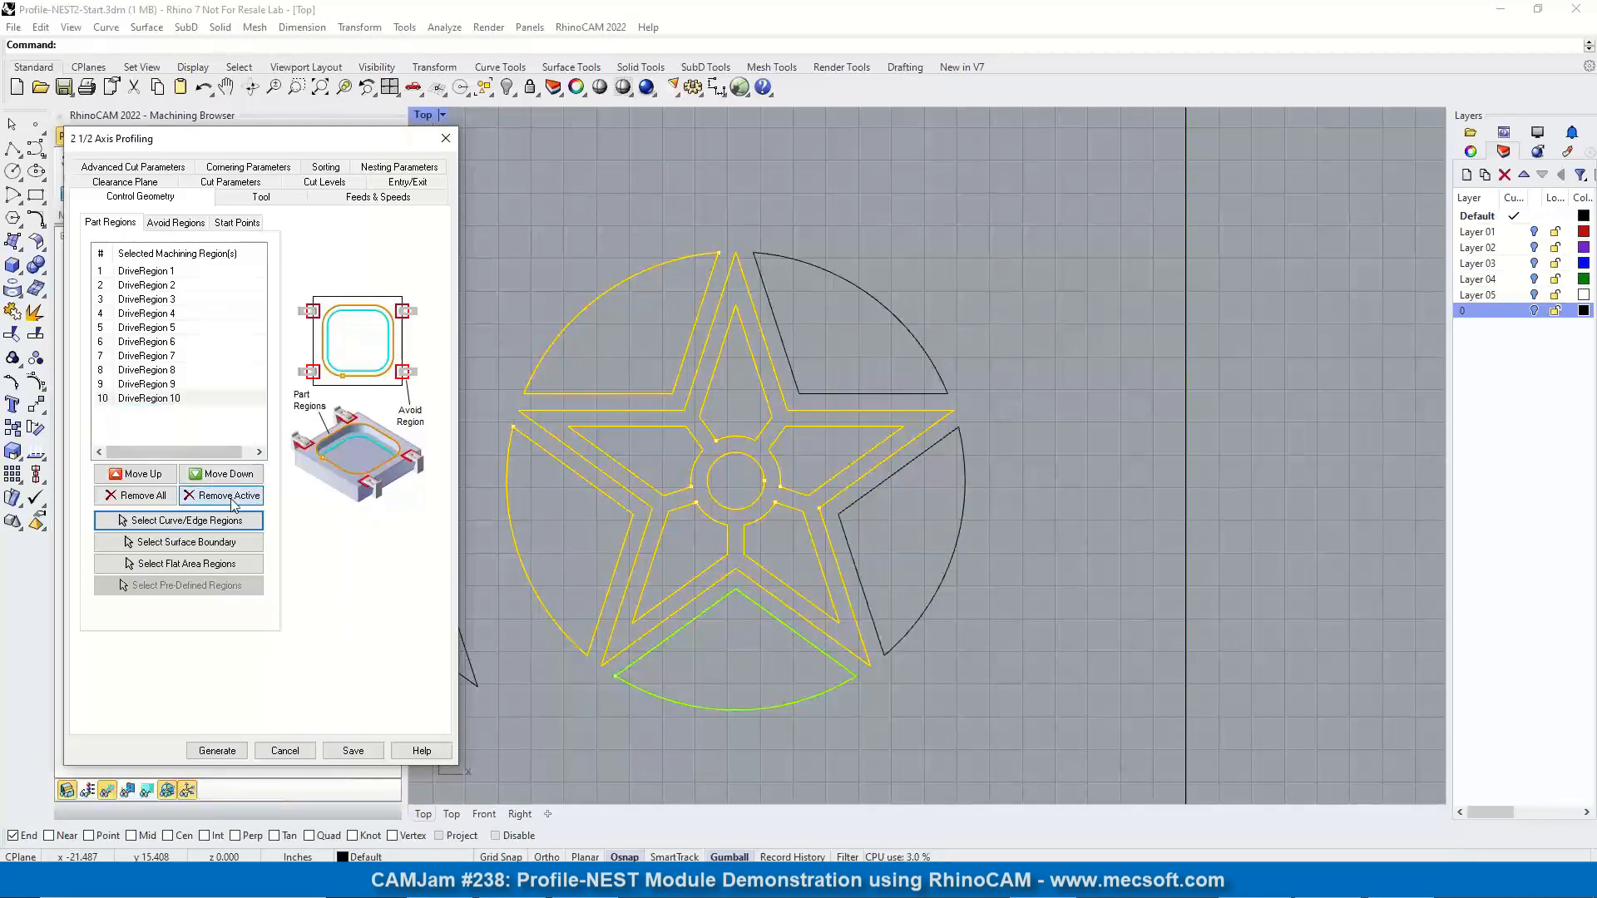
{"action": "left_click", "coordinate": [150, 385]}
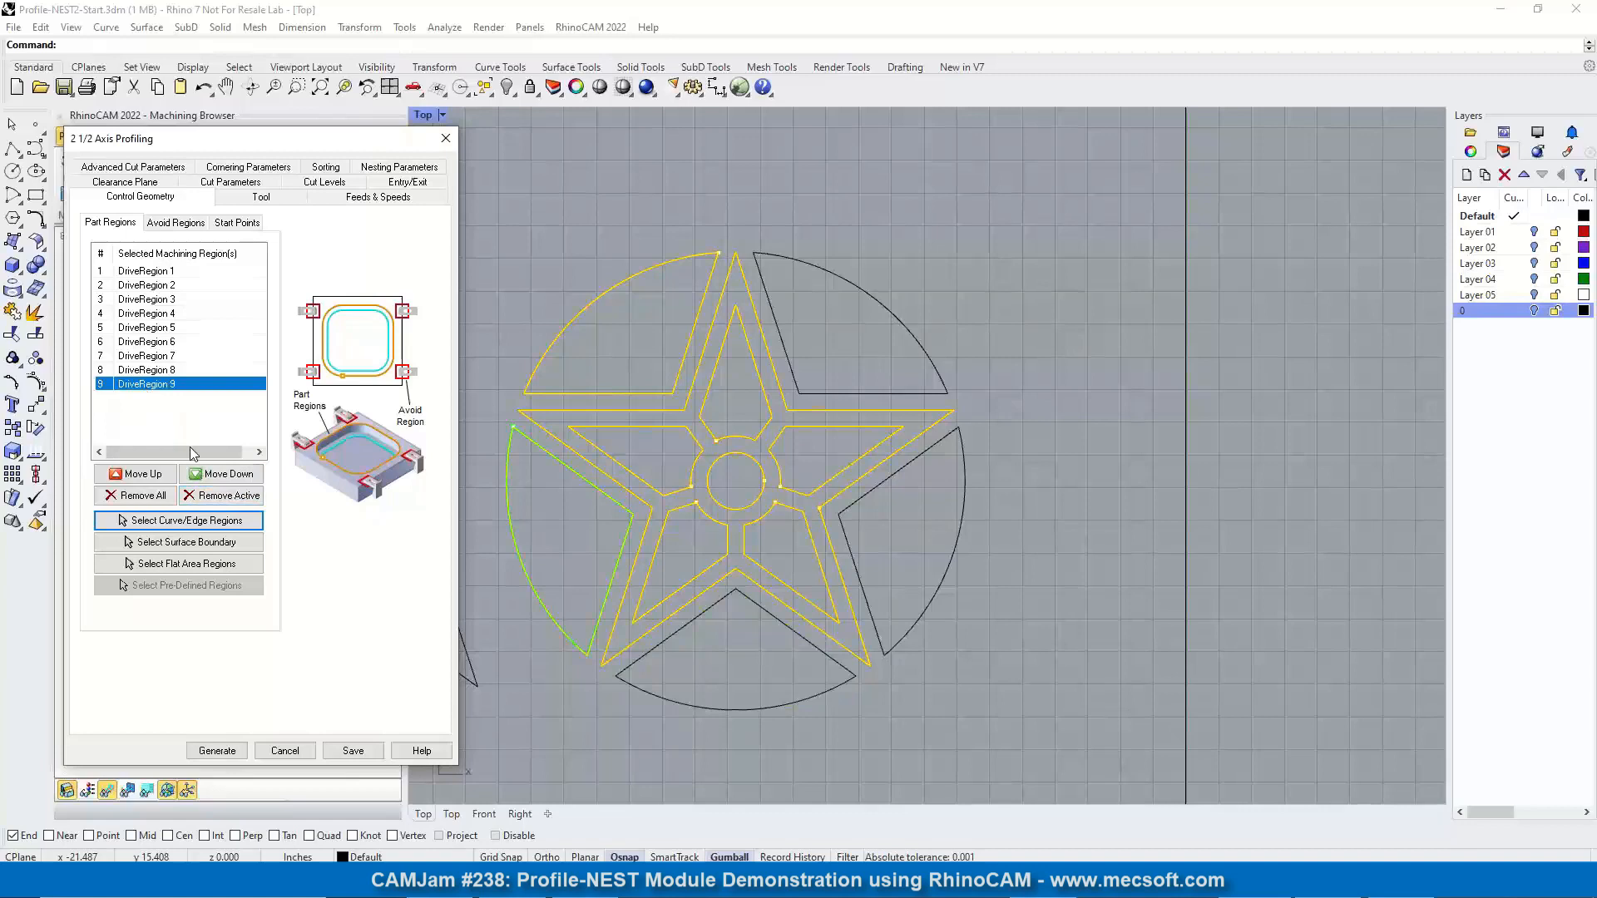
{"action": "left_click", "coordinate": [223, 497]}
{"action": "left_click", "coordinate": [154, 370]}
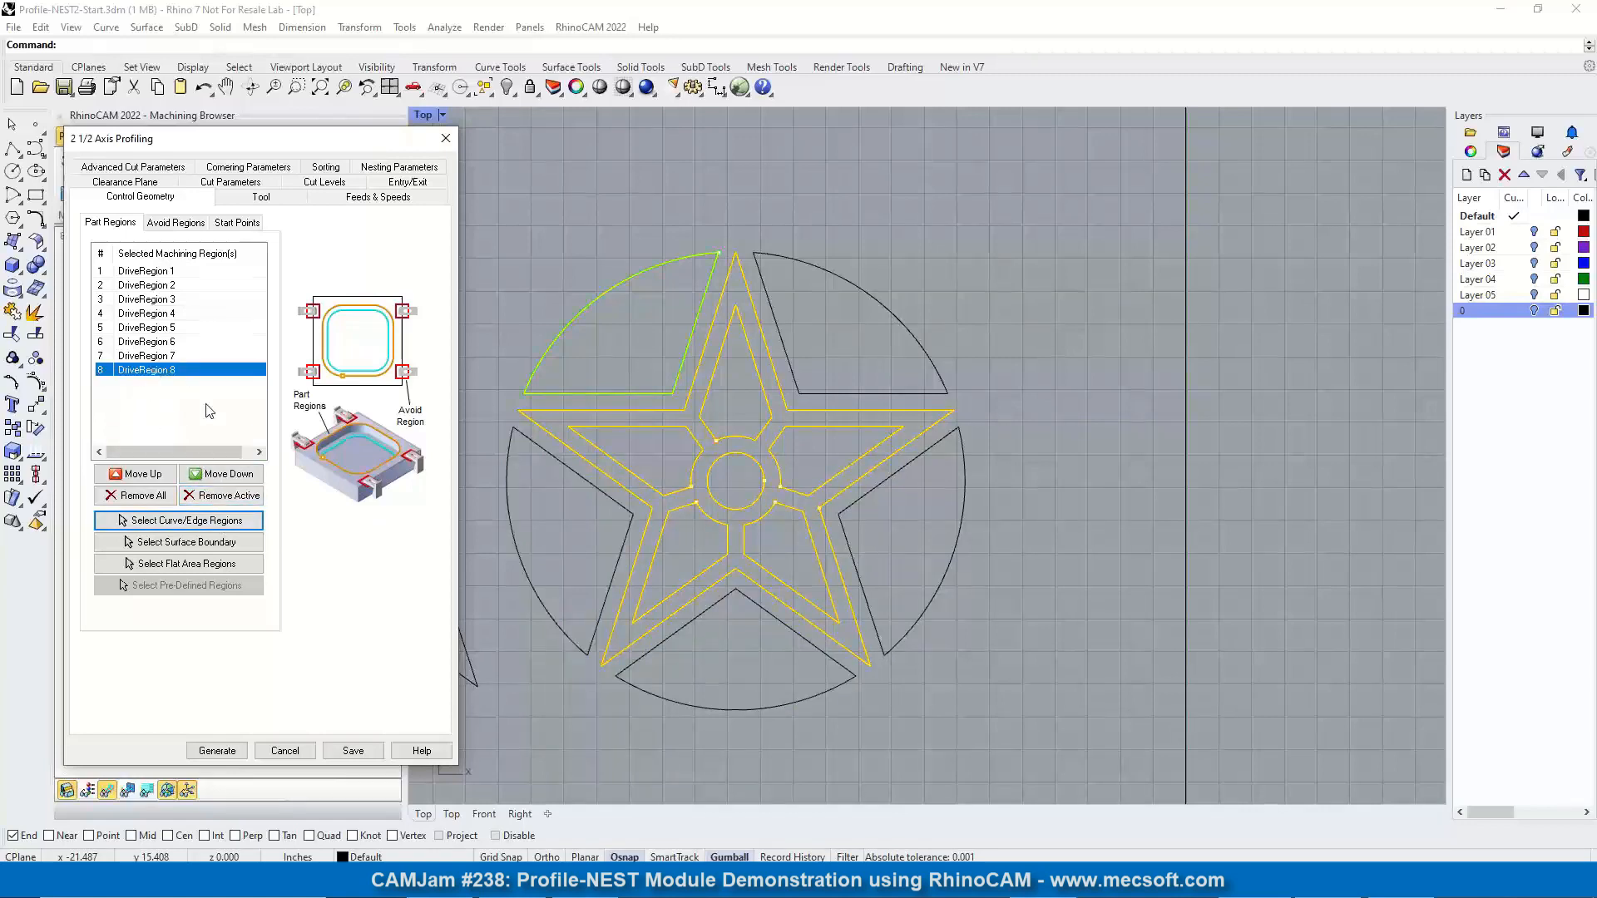
{"action": "left_click", "coordinate": [230, 497]}
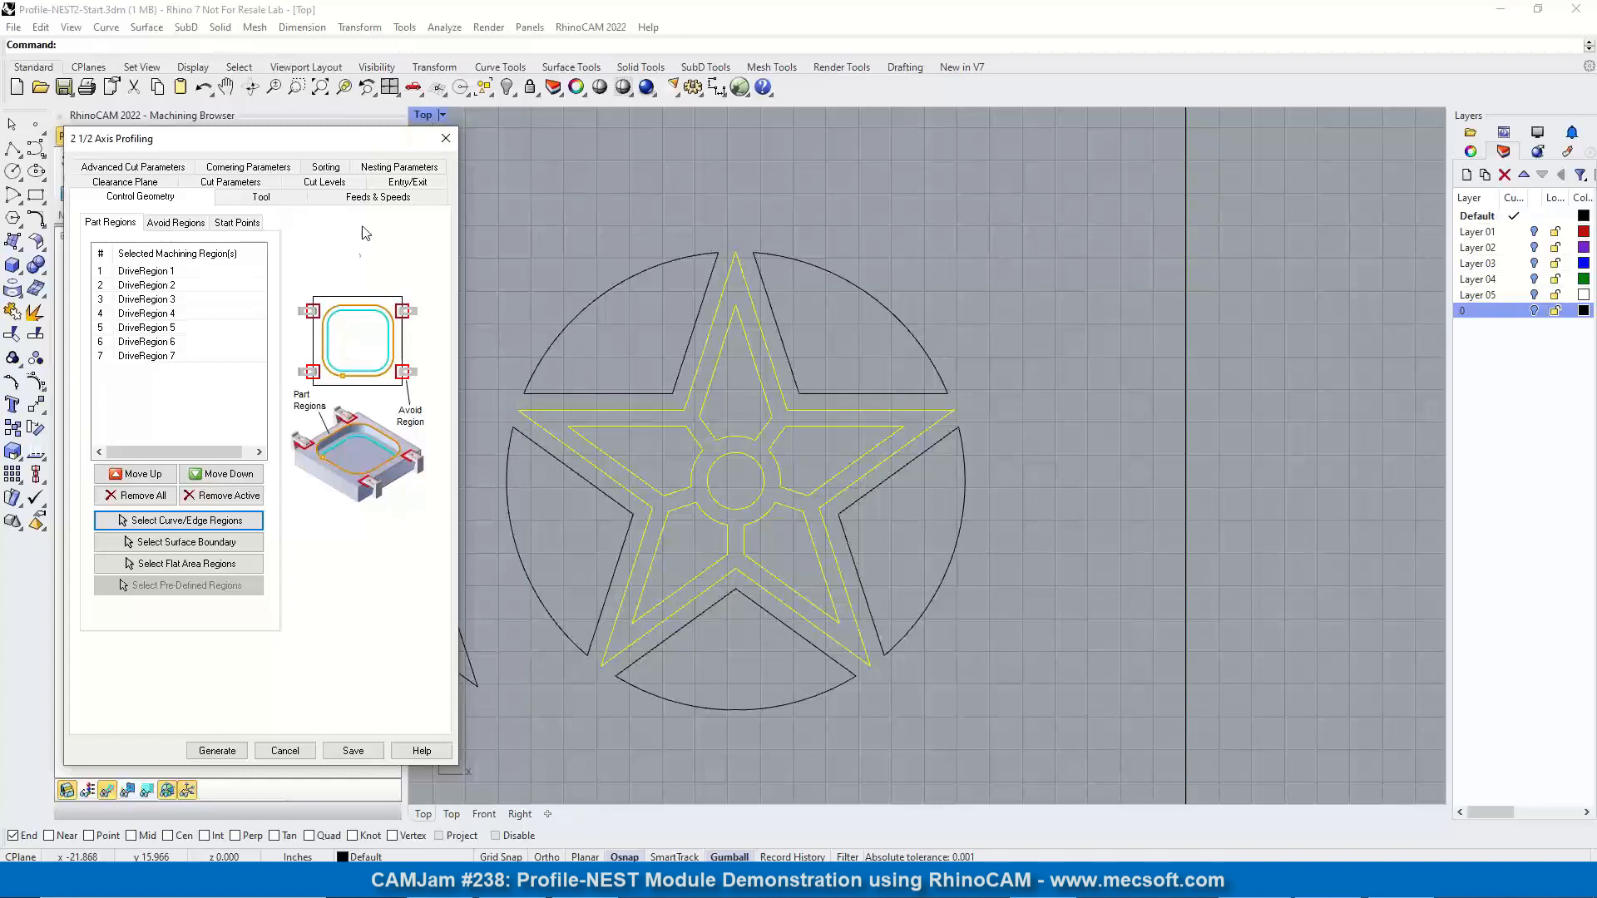
{"action": "left_click", "coordinate": [217, 750]}
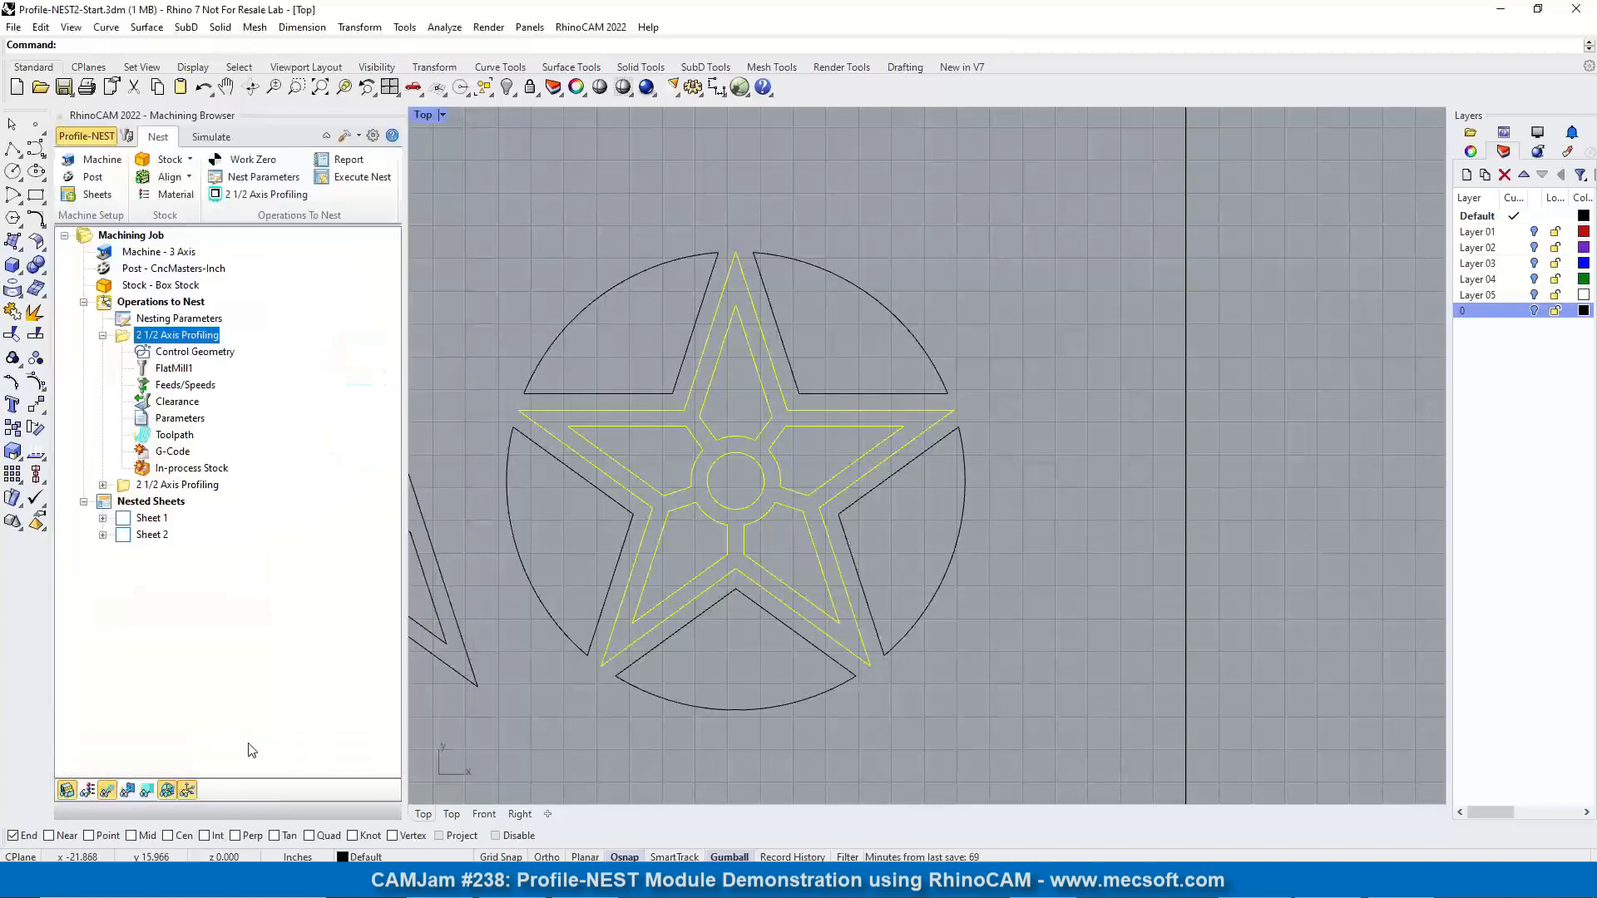
Clone the star's 2 1/2 Axis Profiling operation under Operations to Nest
{"action": "left_click", "coordinate": [102, 336]}
{"action": "right_click", "coordinate": [180, 336]}
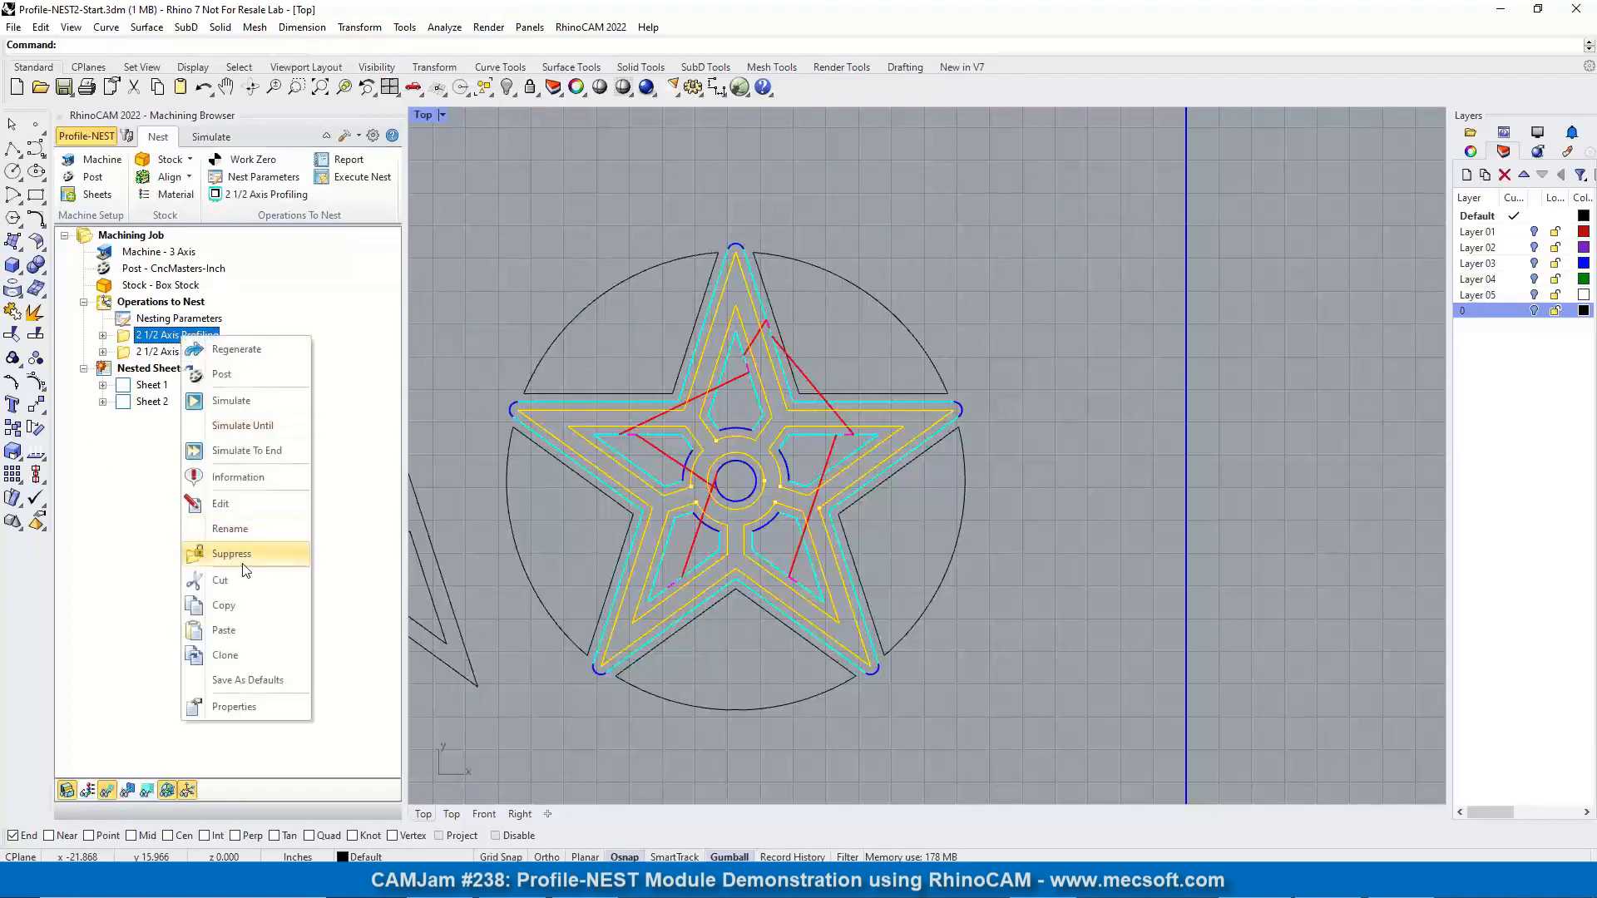
{"action": "left_click", "coordinate": [224, 655]}
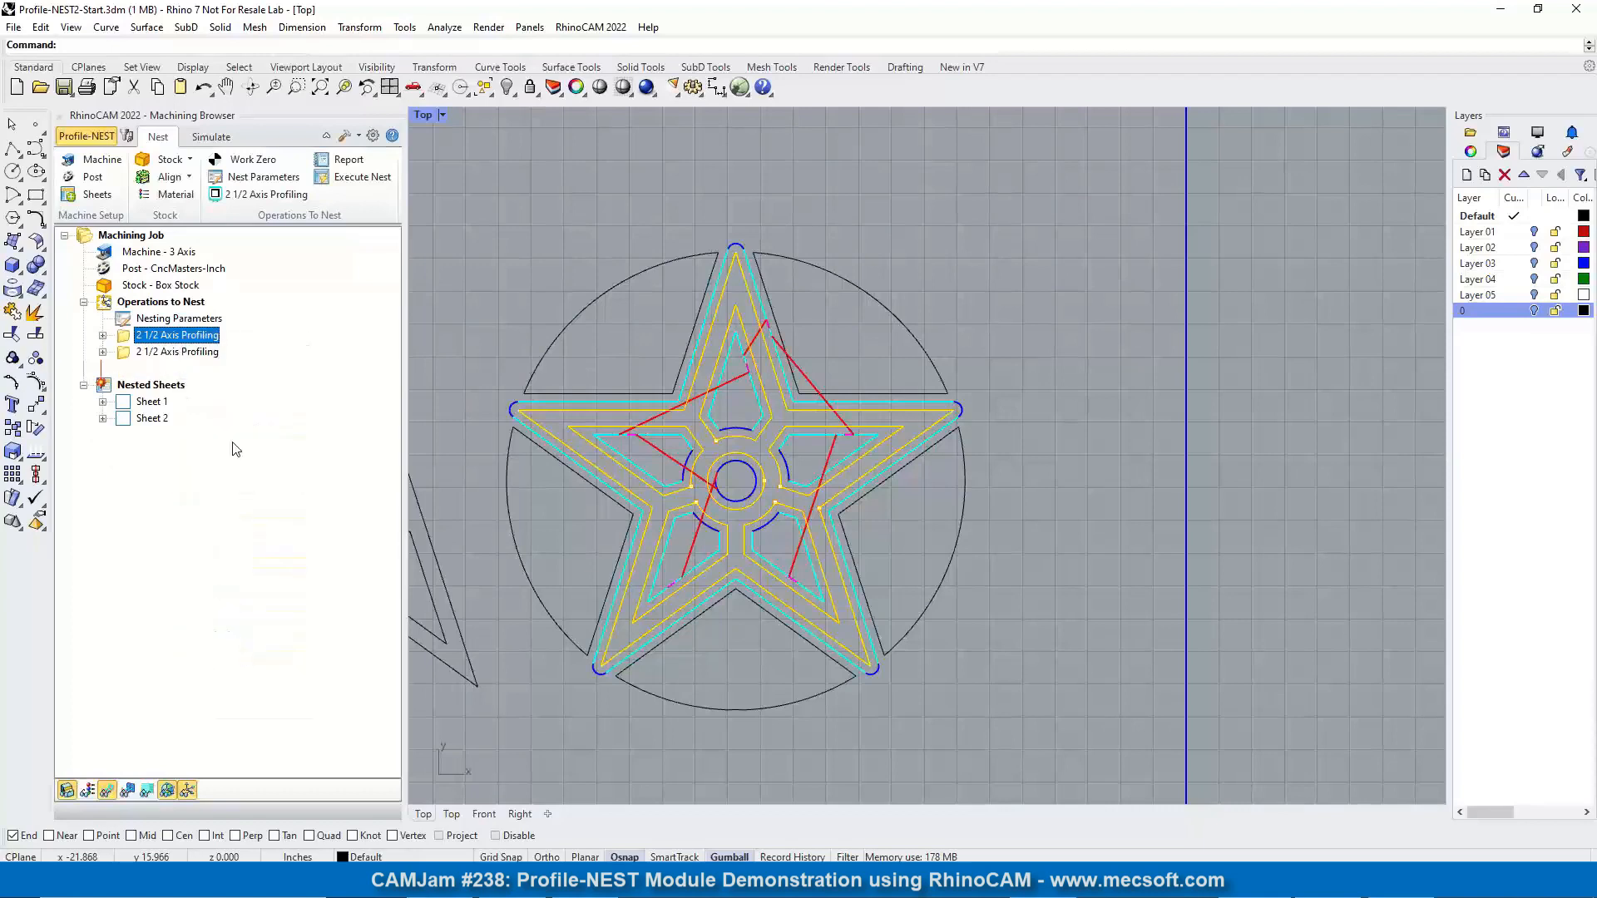
Make the star's upper-left arc segment the only part region of the cloned 2 1/2 Axis Profiling operation and generate its toolpath
{"action": "left_click", "coordinate": [128, 353]}
{"action": "double_click", "coordinate": [131, 356]}
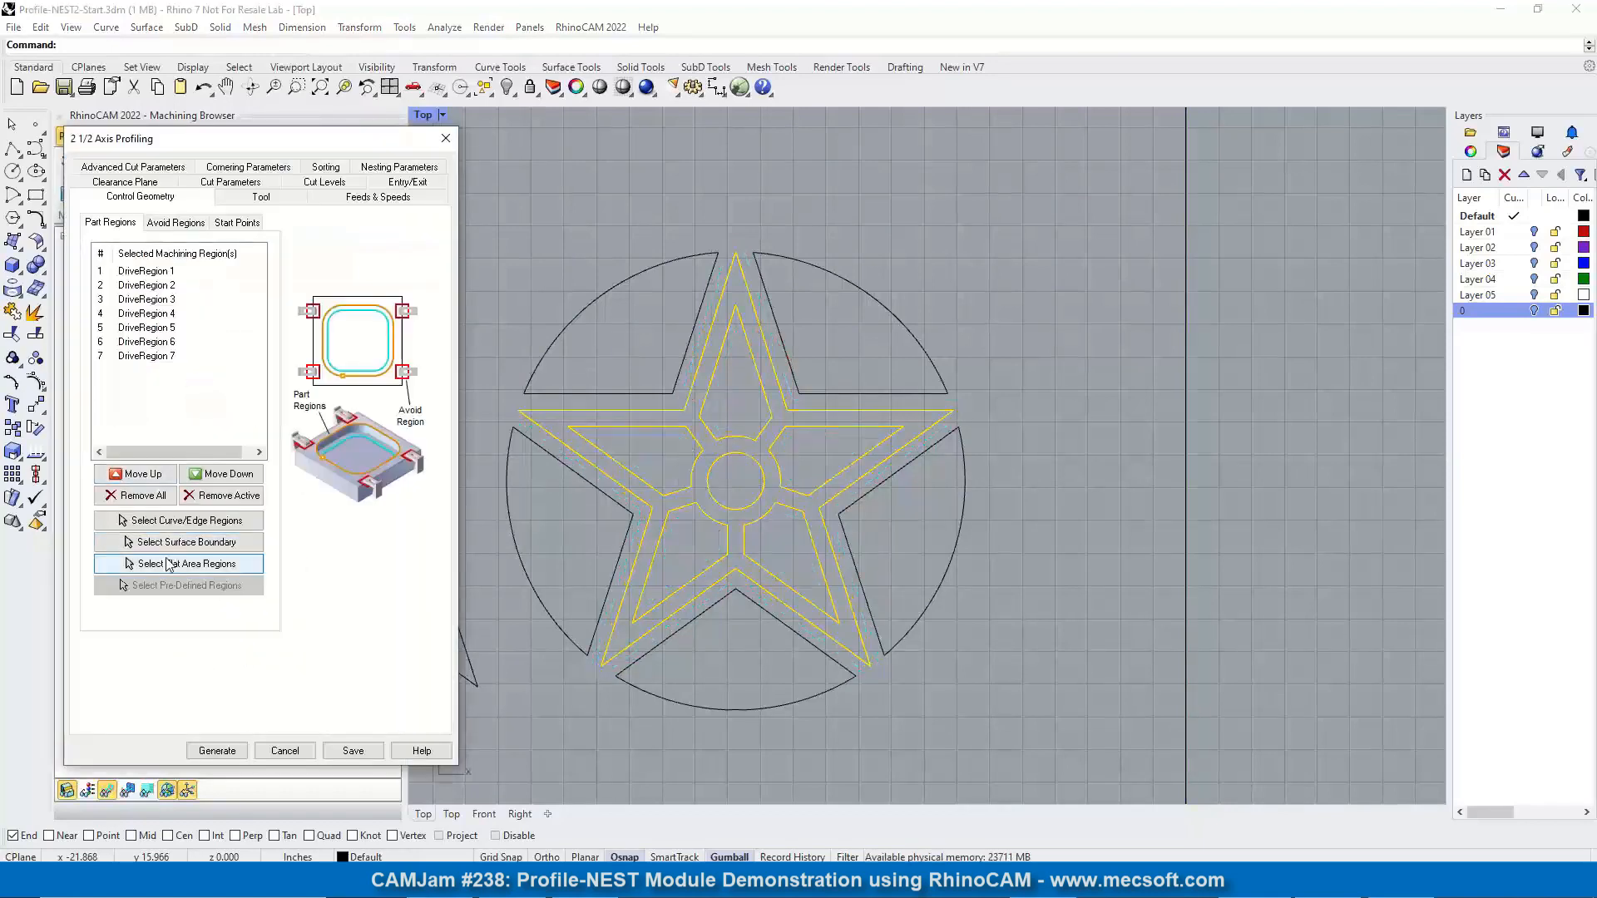
{"action": "left_click", "coordinate": [190, 521]}
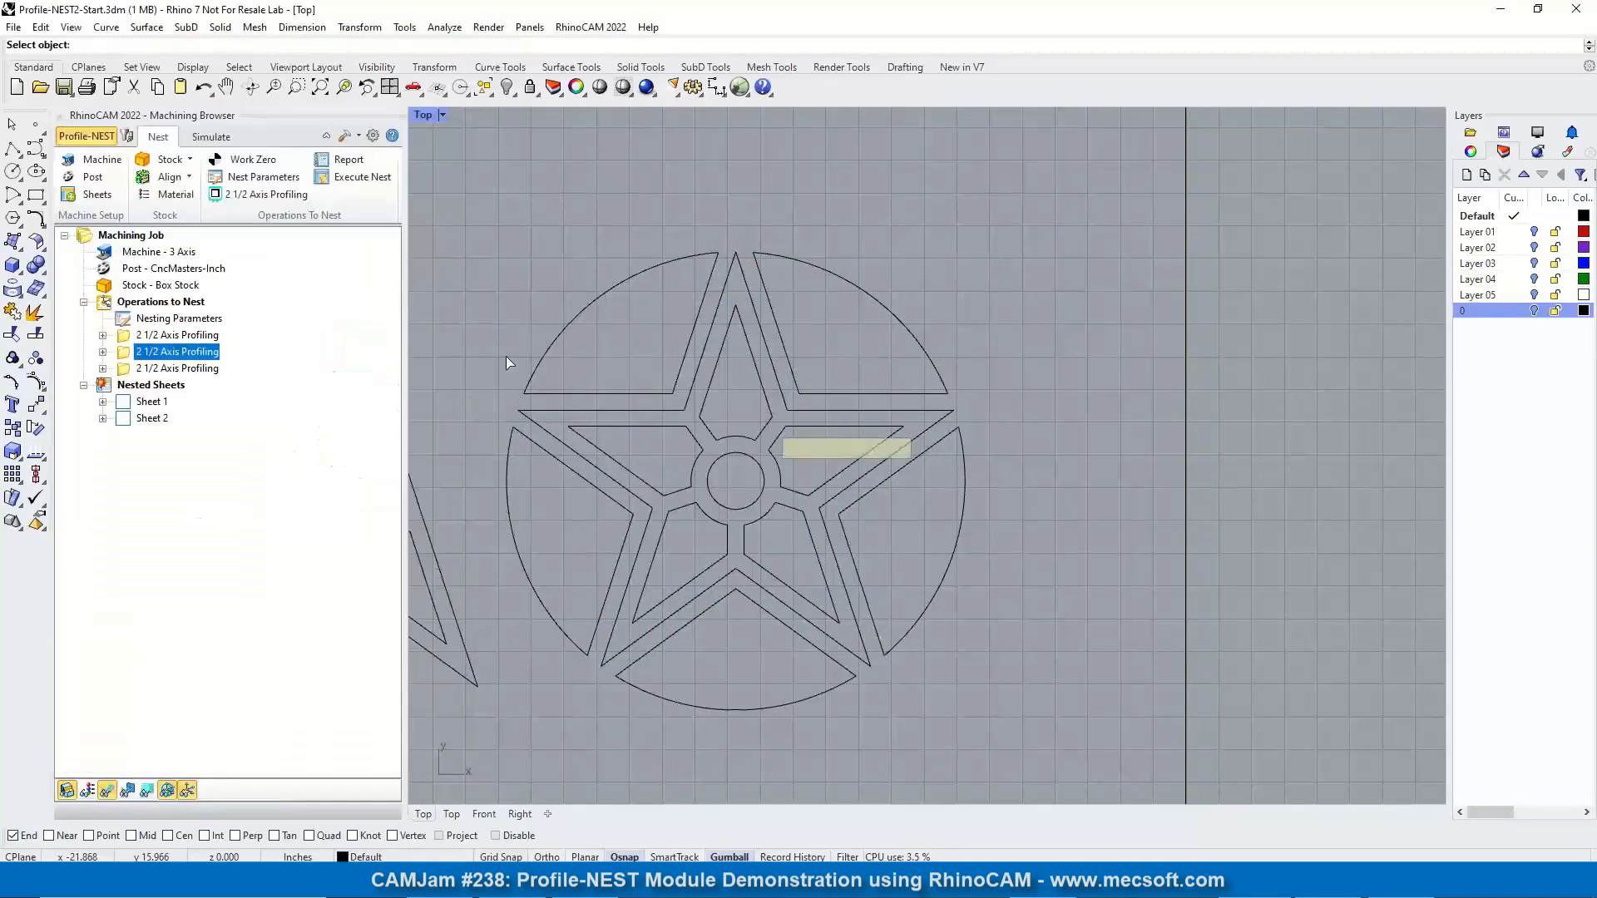
{"action": "left_click", "coordinate": [593, 310]}
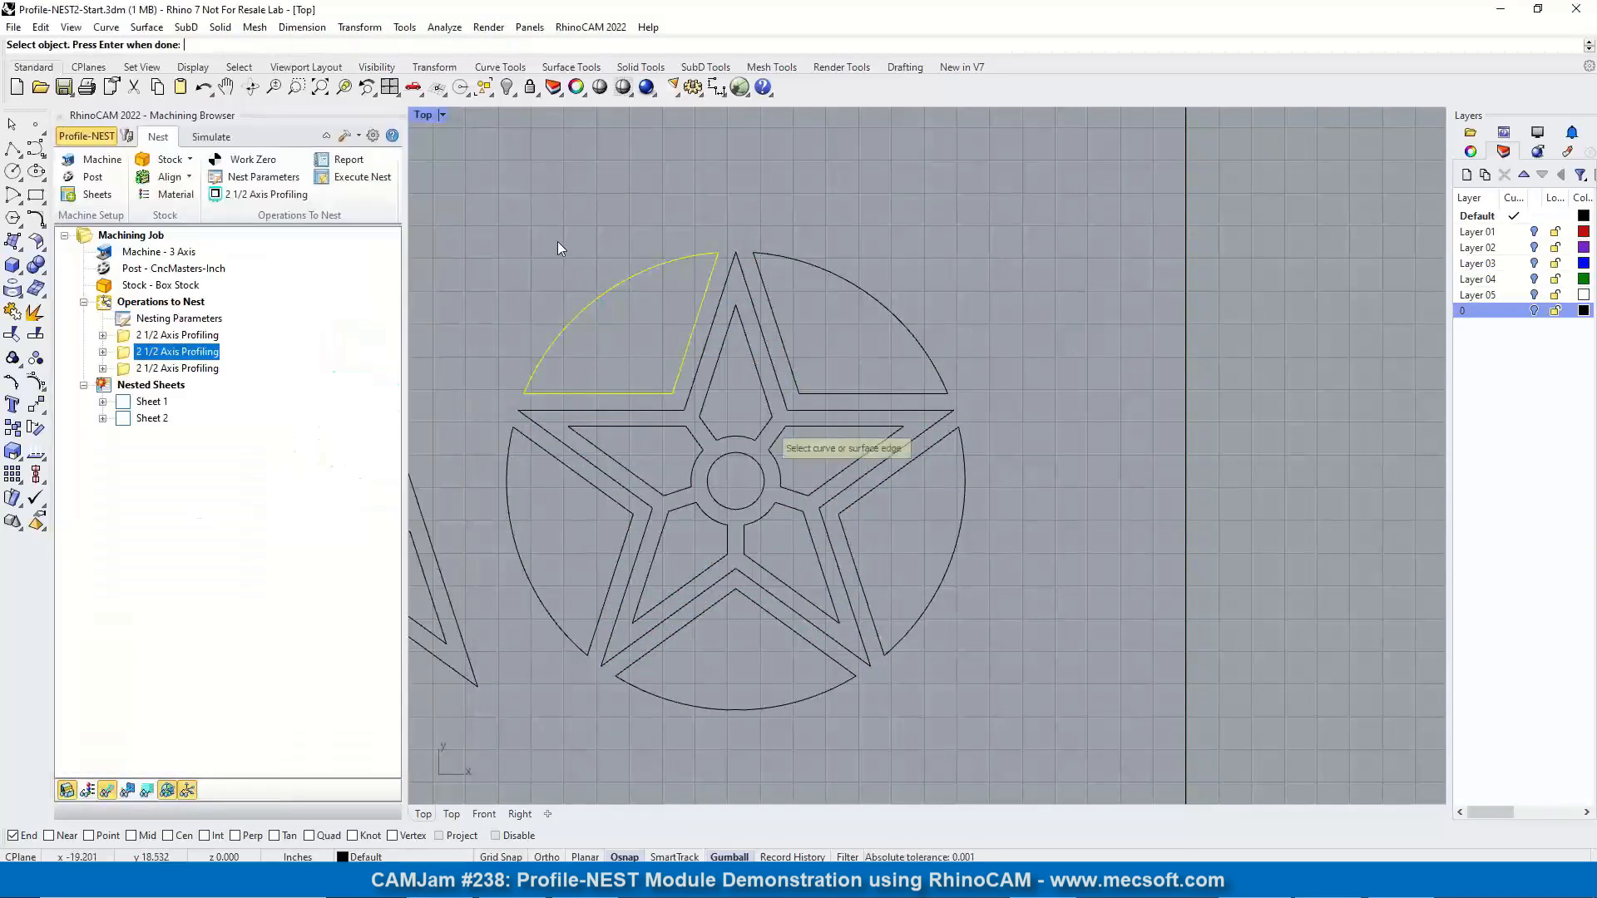
{"action": "key", "text": "Return"}
{"action": "left_click", "coordinate": [215, 753]}
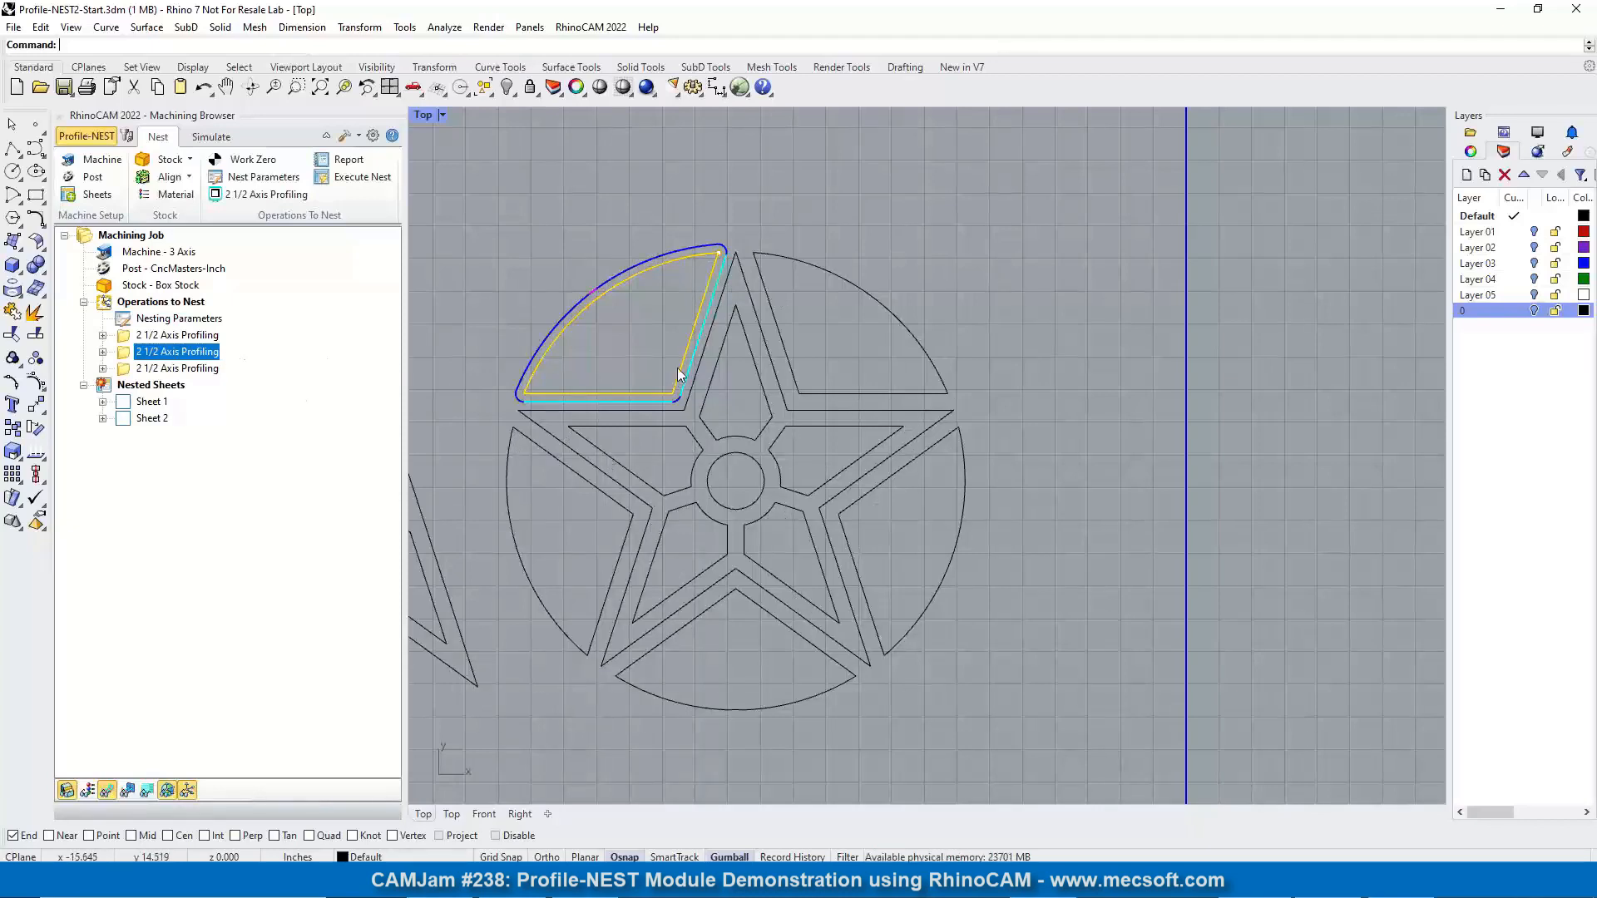
Change the nesting count of the arc segment's 2 1/2 Axis Profiling operation and generate it again
{"action": "double_click", "coordinate": [127, 353]}
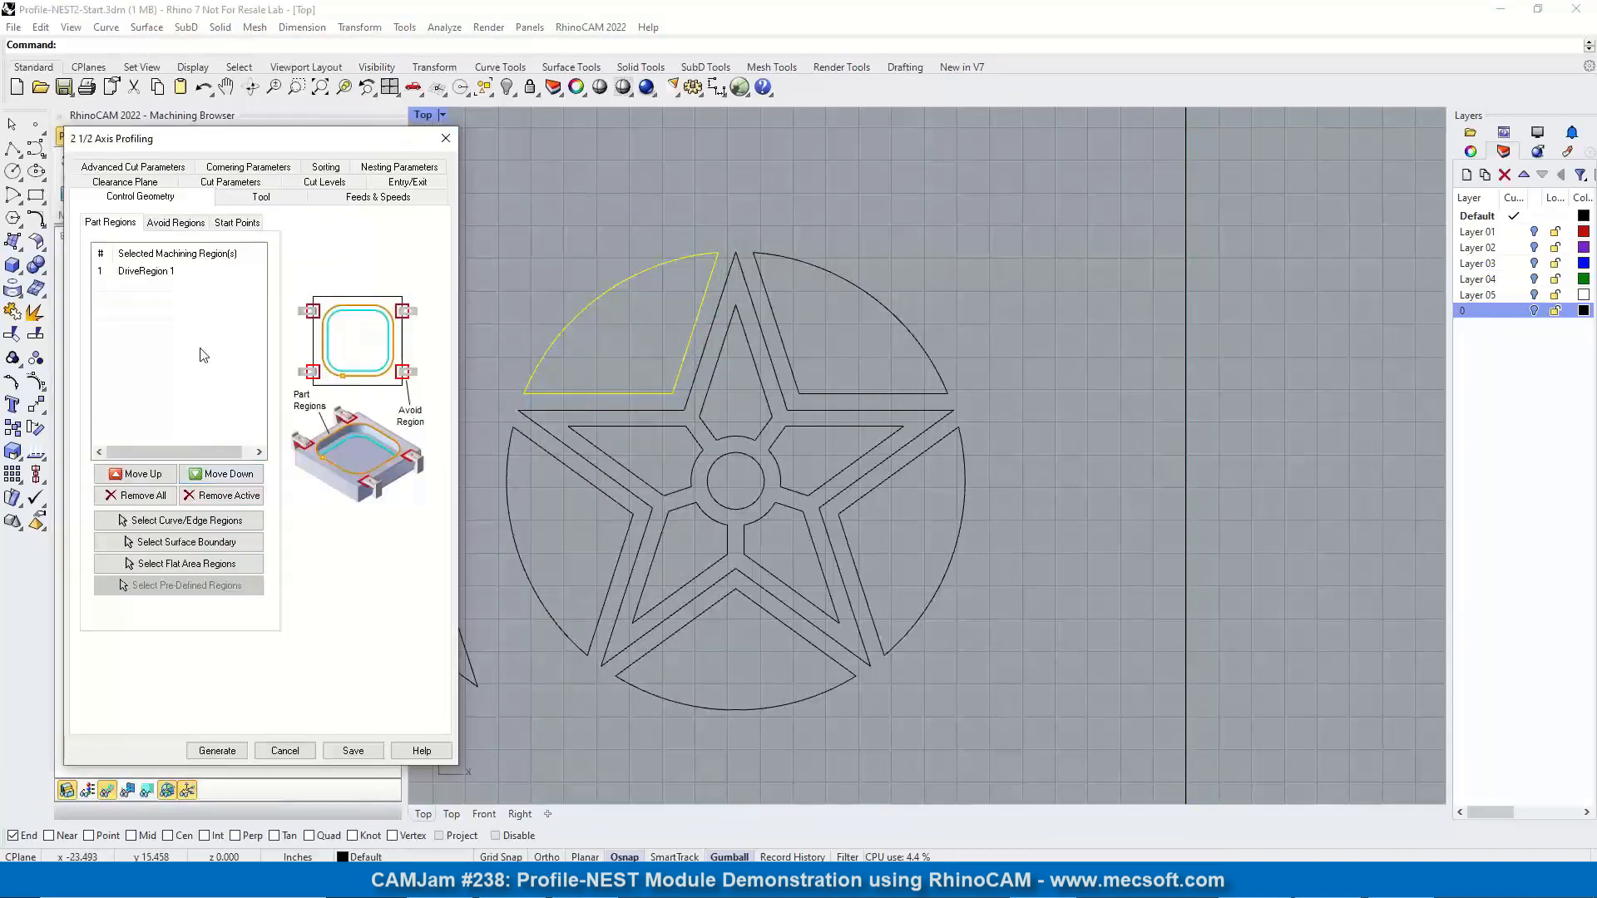
{"action": "left_click", "coordinate": [396, 169]}
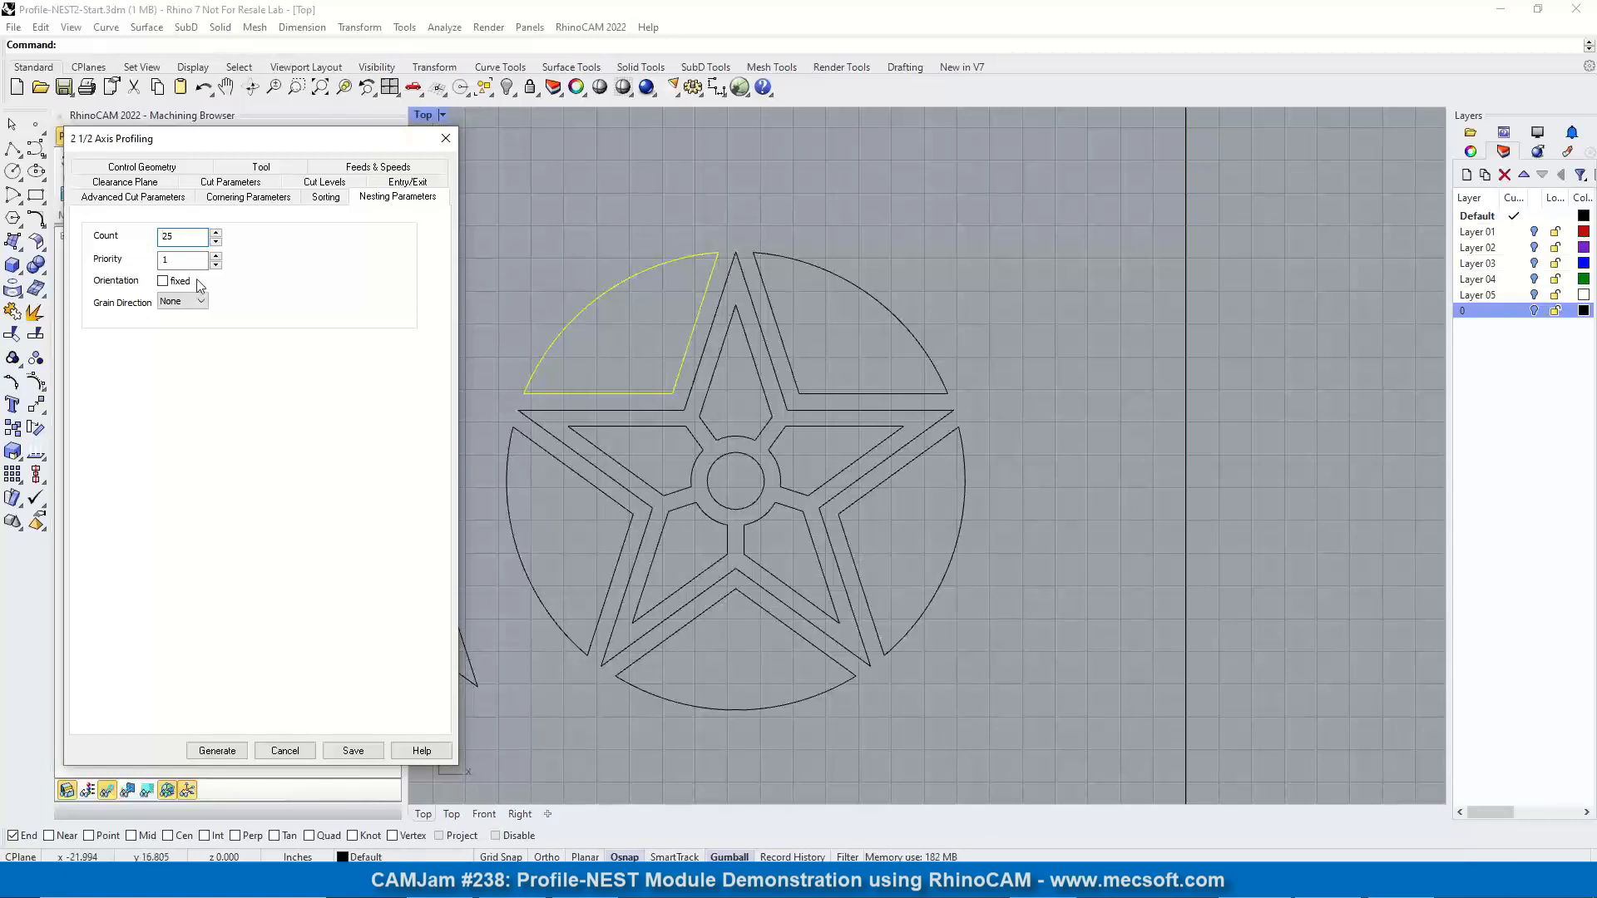
{"action": "left_click_drag", "start_coordinate": [173, 236], "coordinate": [153, 245]}
{"action": "left_click", "coordinate": [214, 751]}
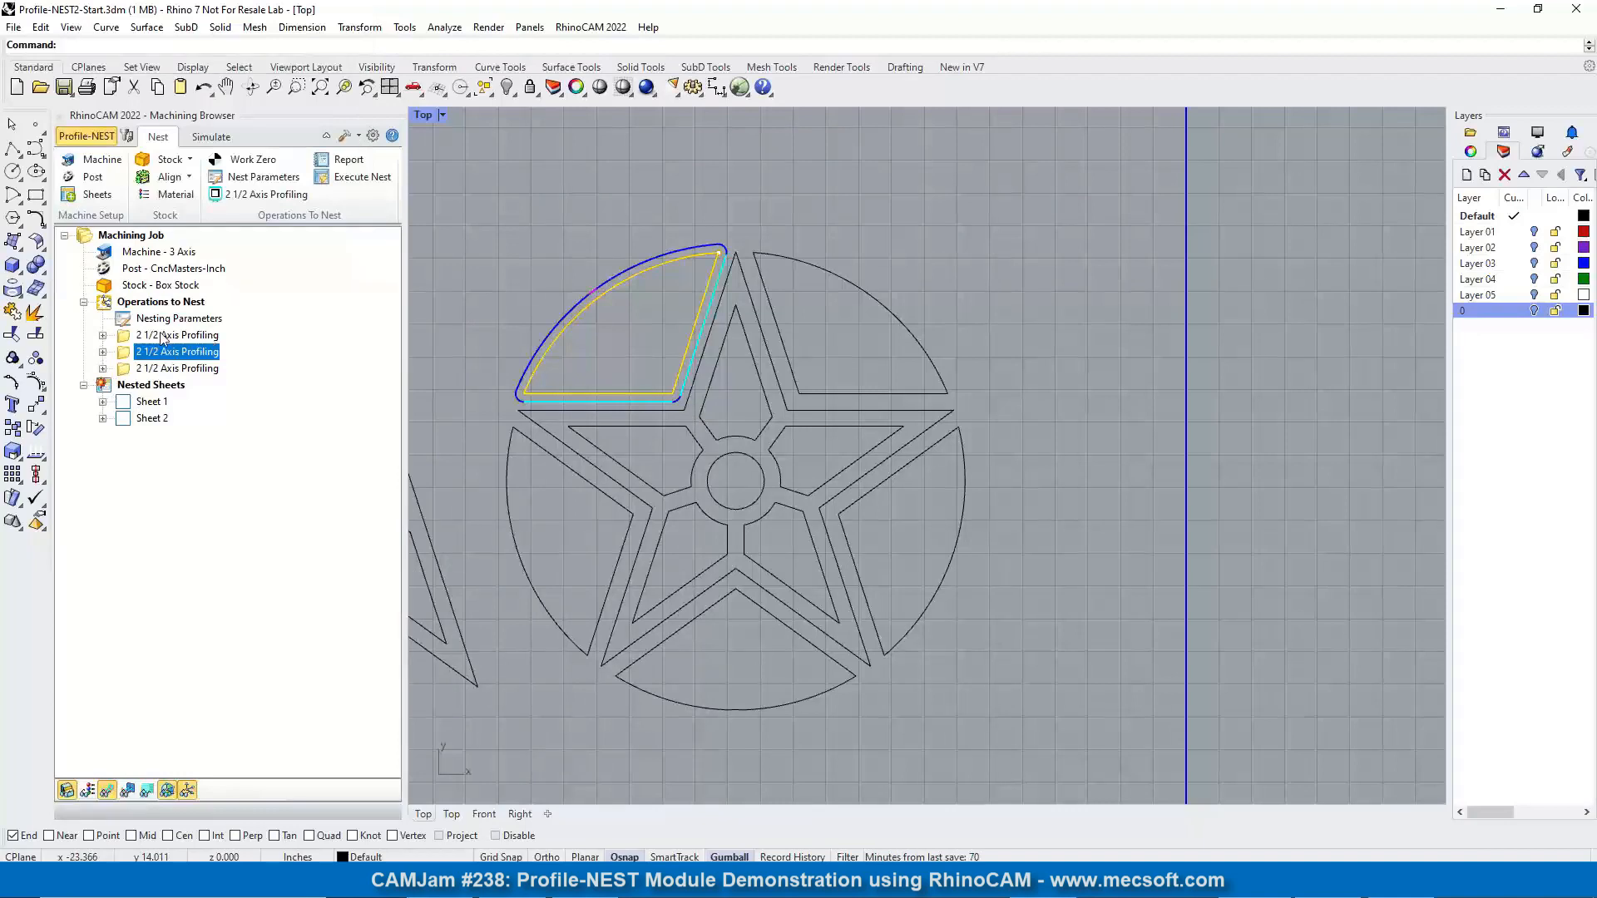
Execute the nest again to update the nested sheets with the star, arc segment and arrow operations
{"action": "left_click", "coordinate": [129, 388]}
{"action": "right_click", "coordinate": [164, 391]}
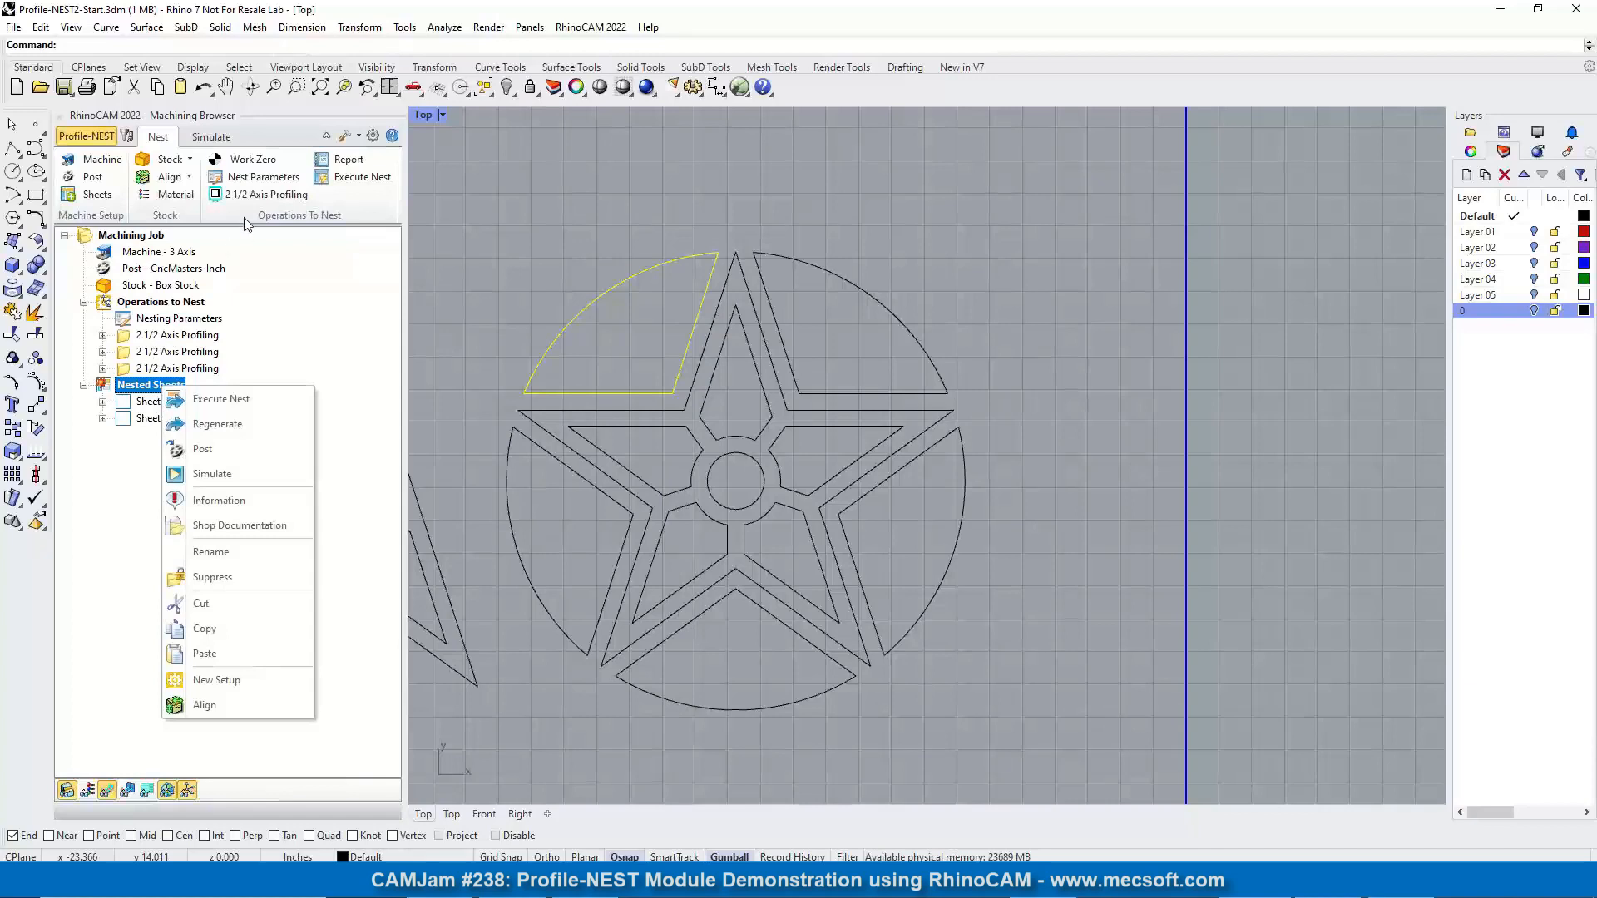
{"action": "left_click", "coordinate": [221, 400]}
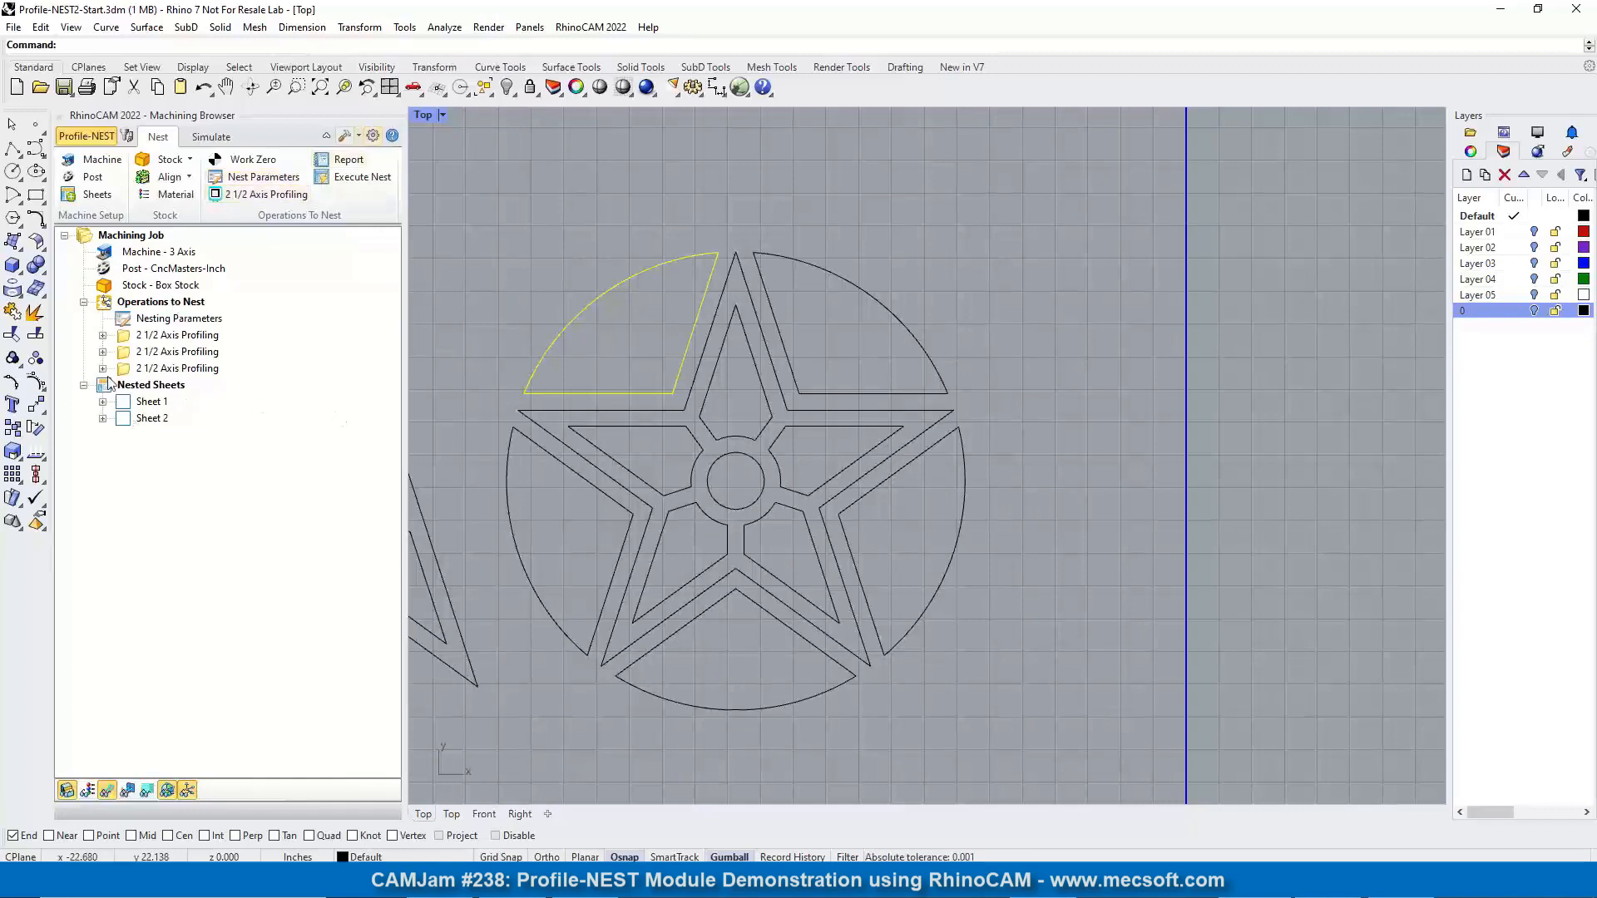
View the full updated nesting layout of Sheet 1
{"action": "left_click", "coordinate": [135, 403]}
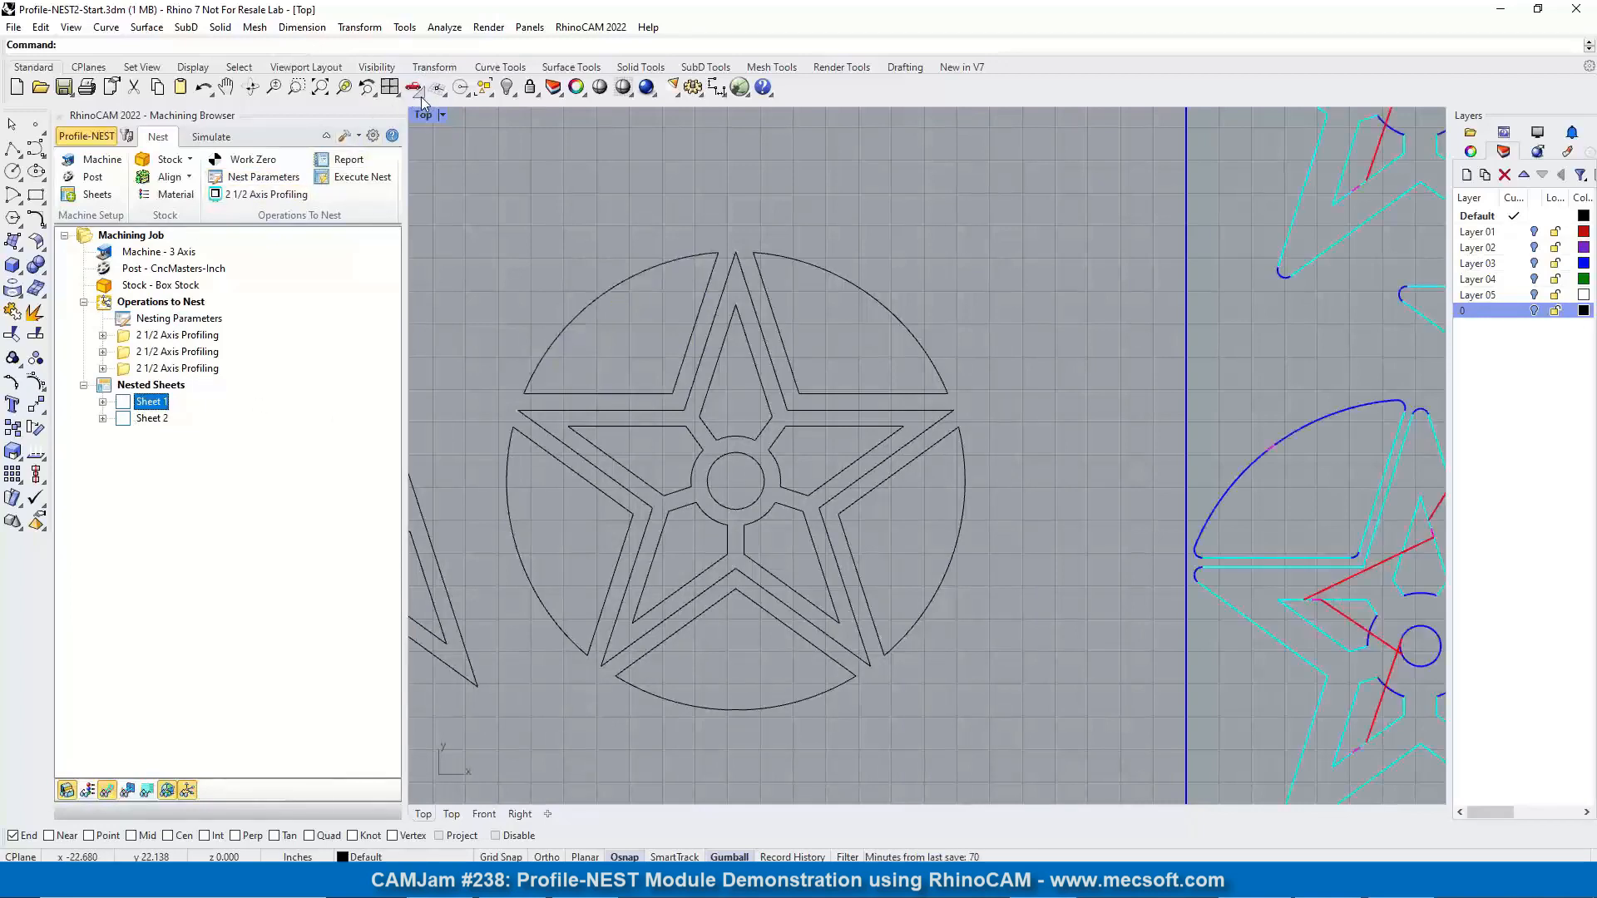
{"action": "left_click", "coordinate": [420, 93]}
{"action": "left_click", "coordinate": [321, 89]}
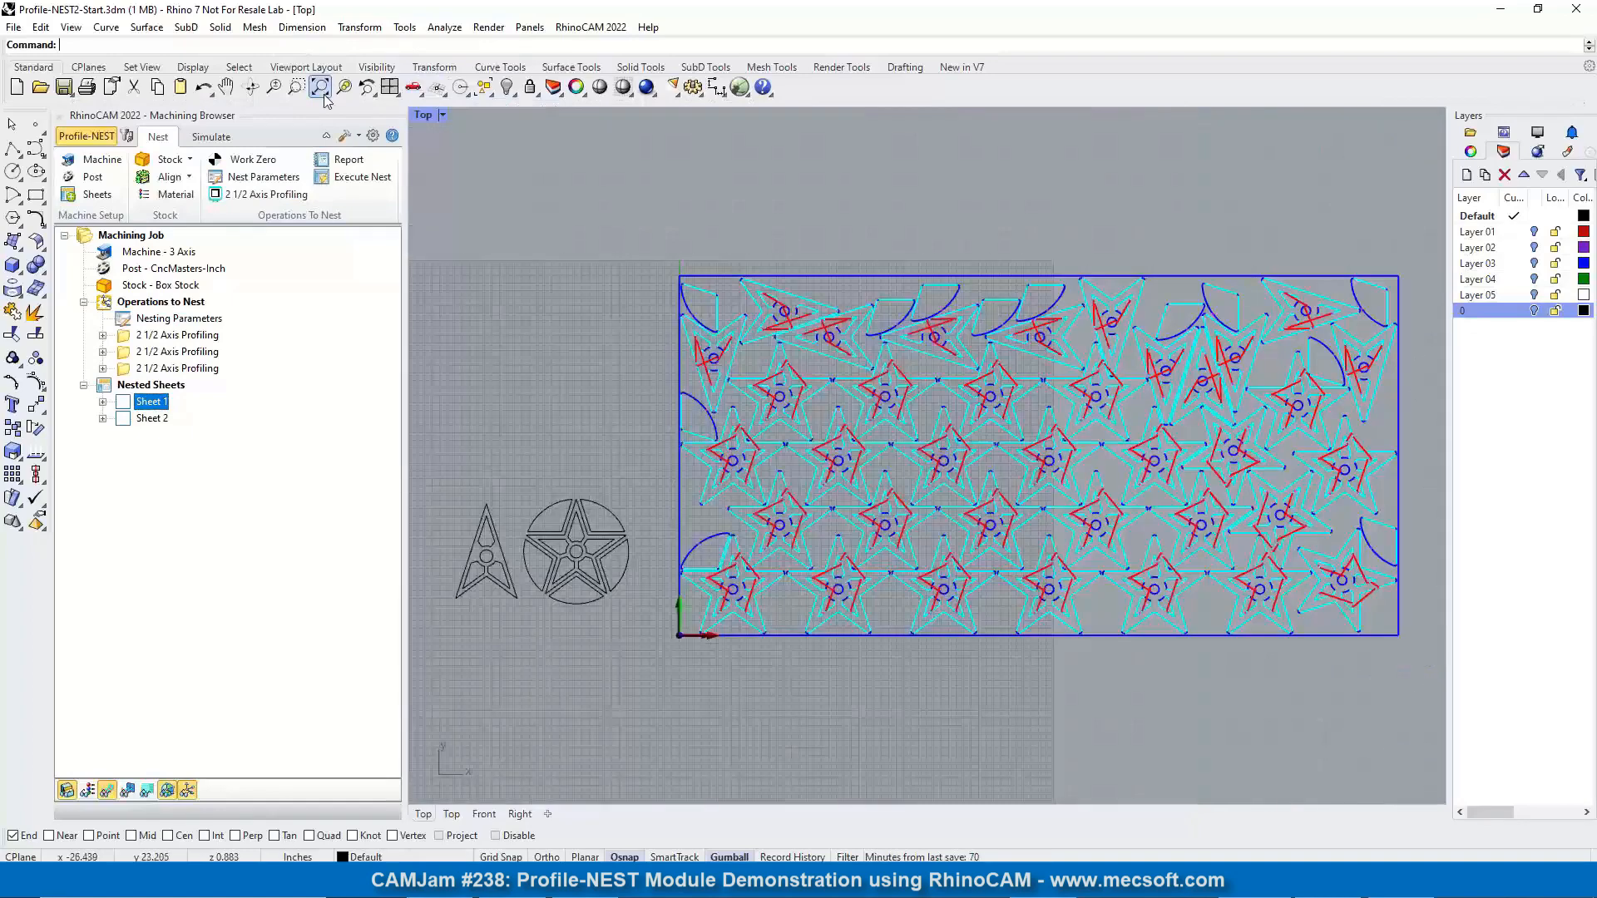
{"action": "scroll", "coordinate": [561, 497], "scroll_direction": "down", "scroll_amount": 2}
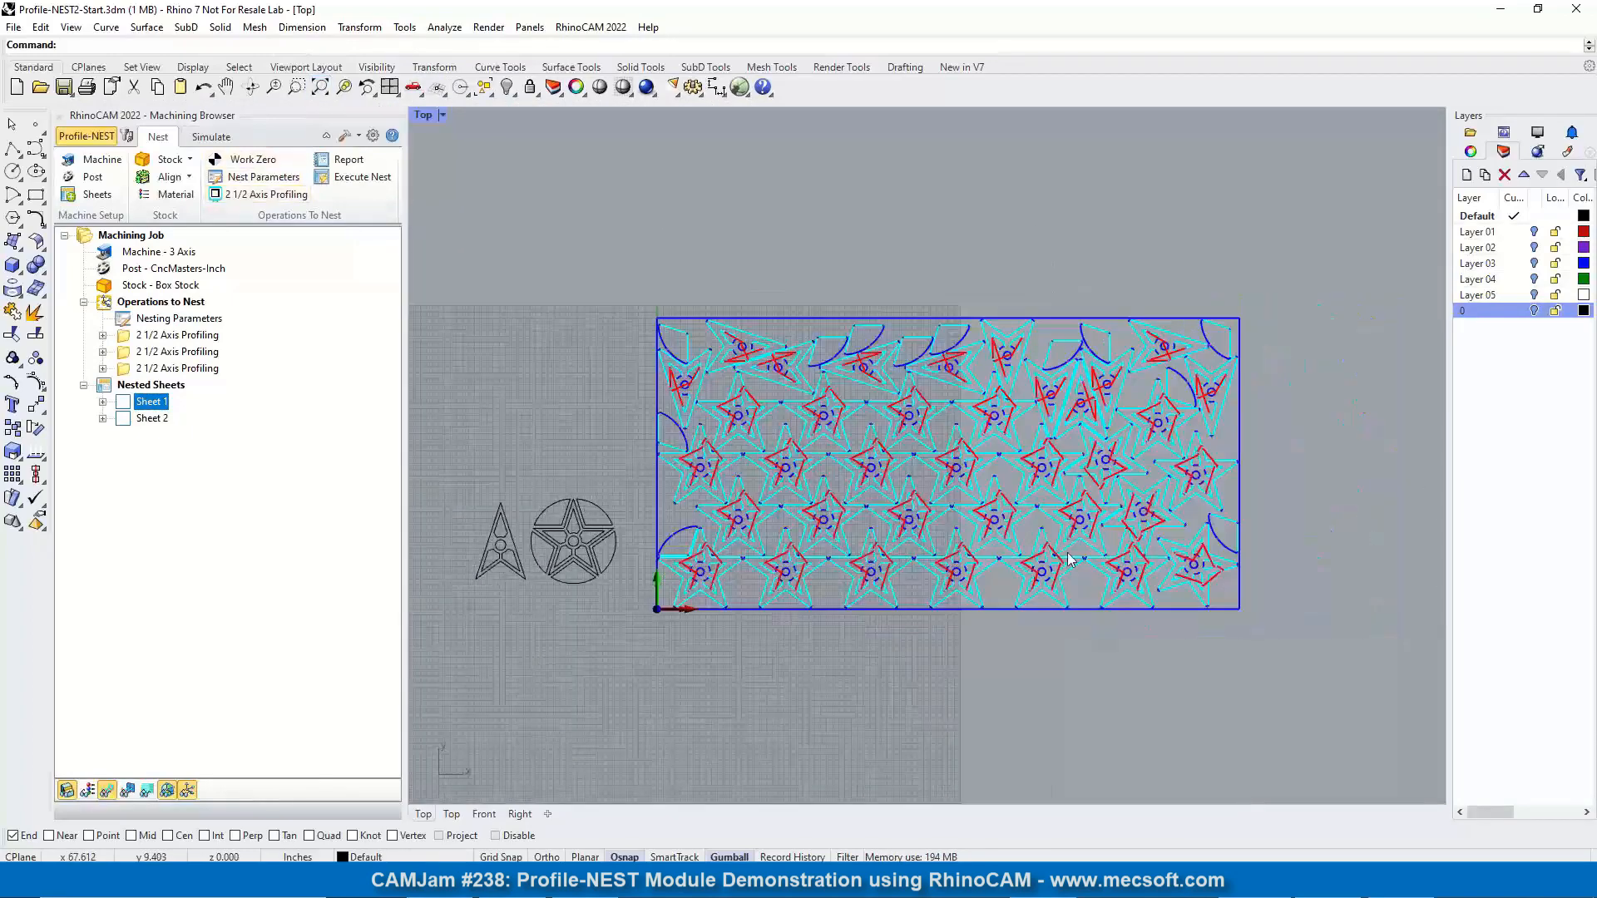
Examine the nested layouts of Sheet 1 and Sheet 2 against the original arrow and star geometry
{"action": "scroll", "coordinate": [990, 515], "scroll_direction": "up", "scroll_amount": 4}
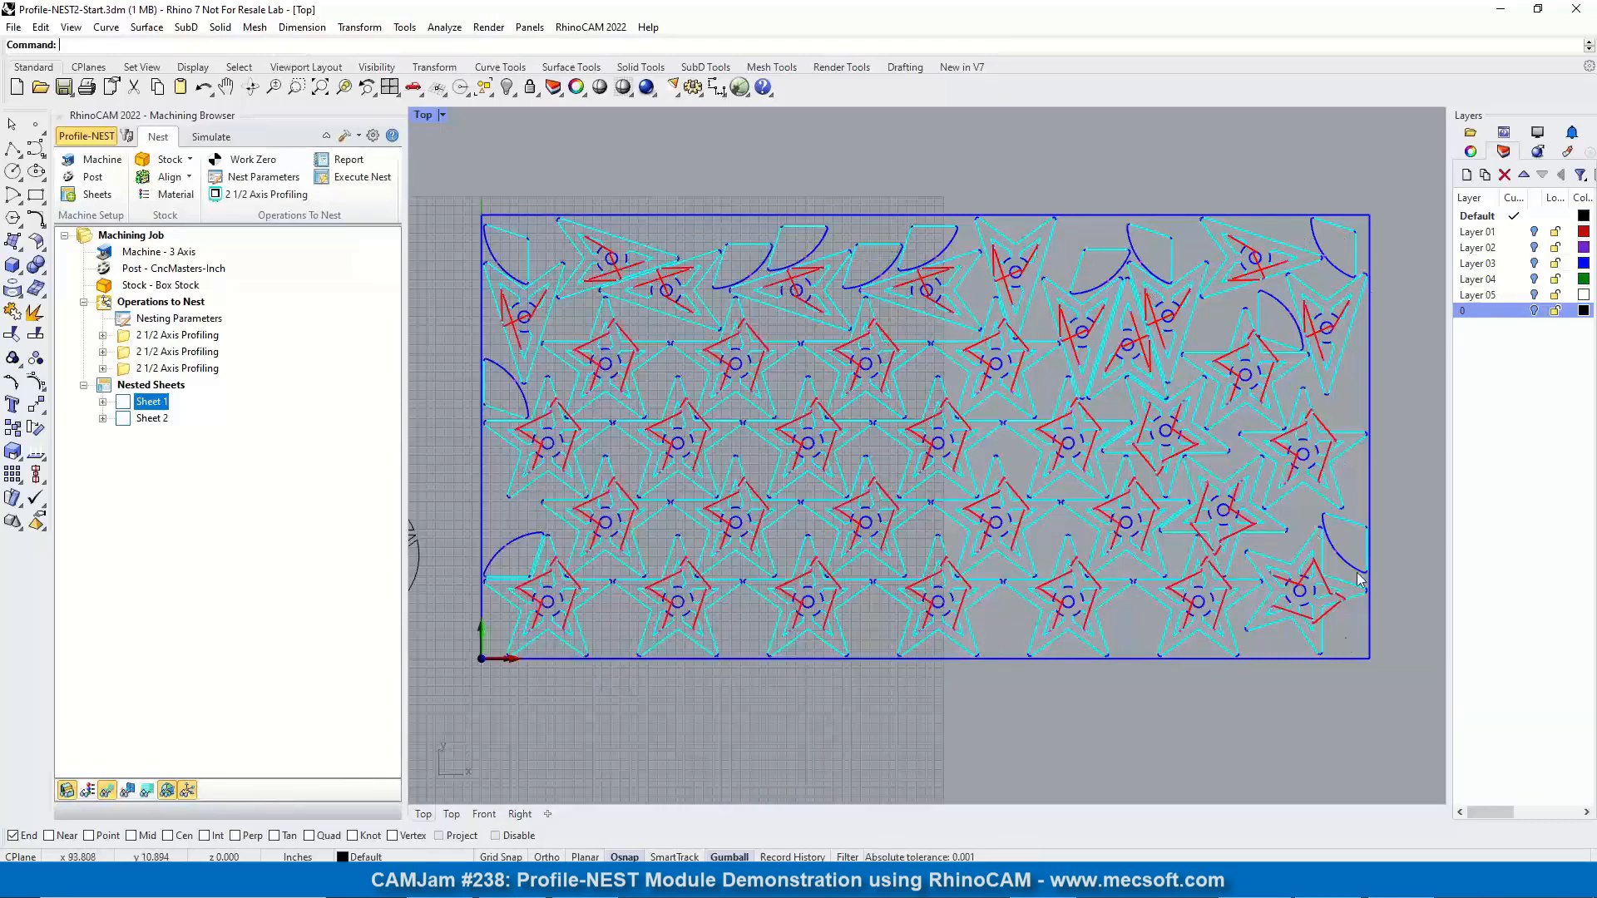
{"action": "left_click", "coordinate": [124, 420]}
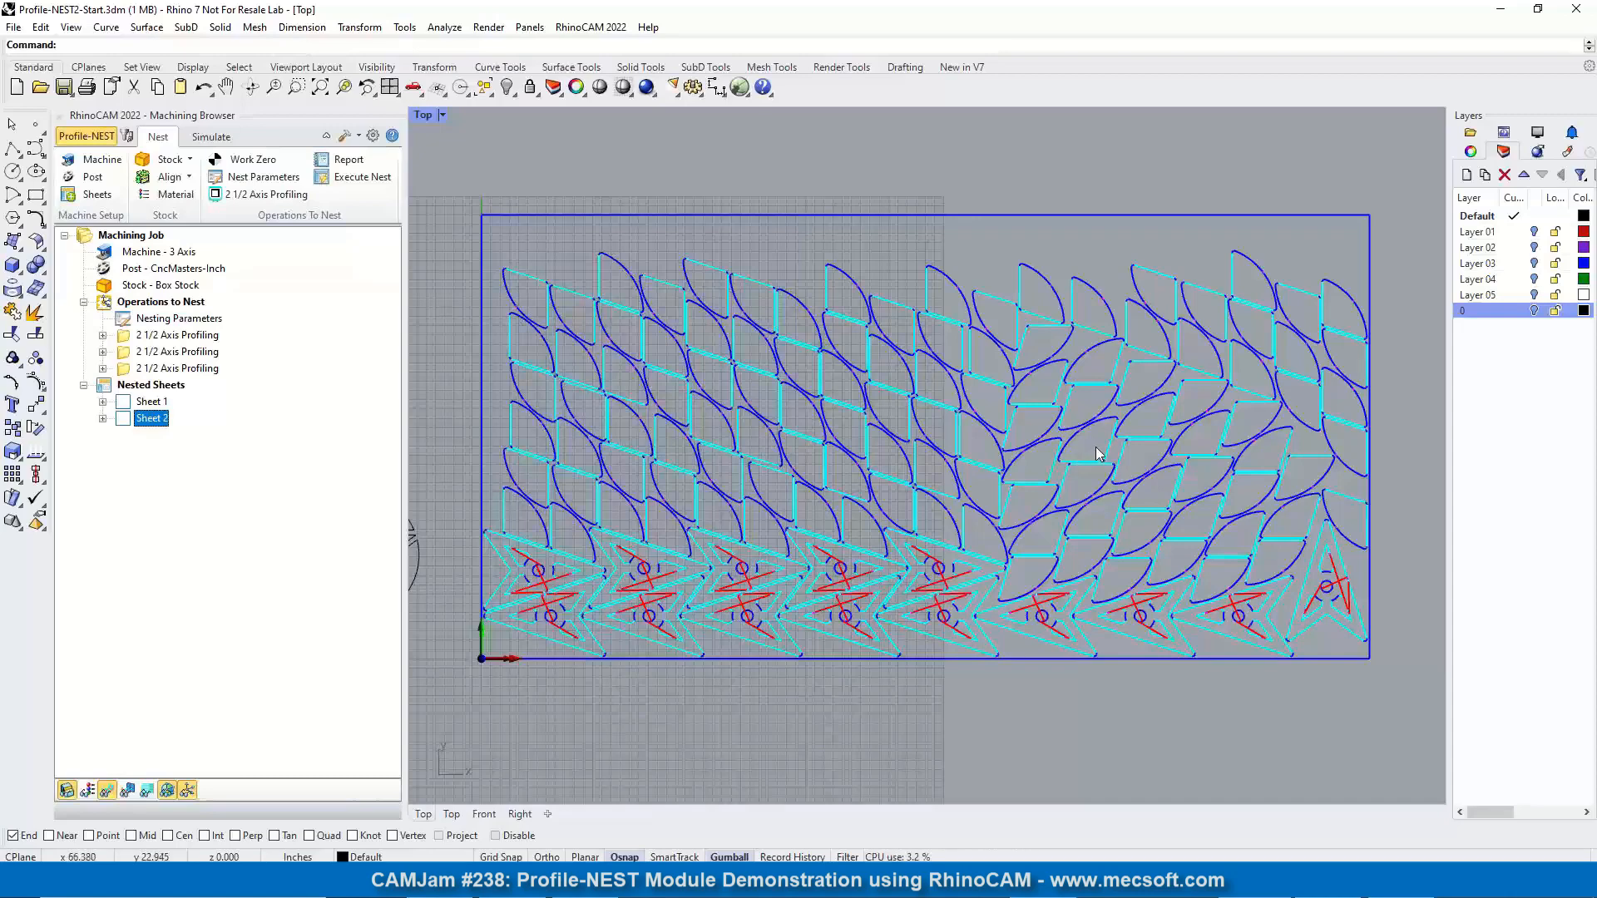
{"action": "scroll", "coordinate": [1096, 453], "scroll_direction": "down", "scroll_amount": 1}
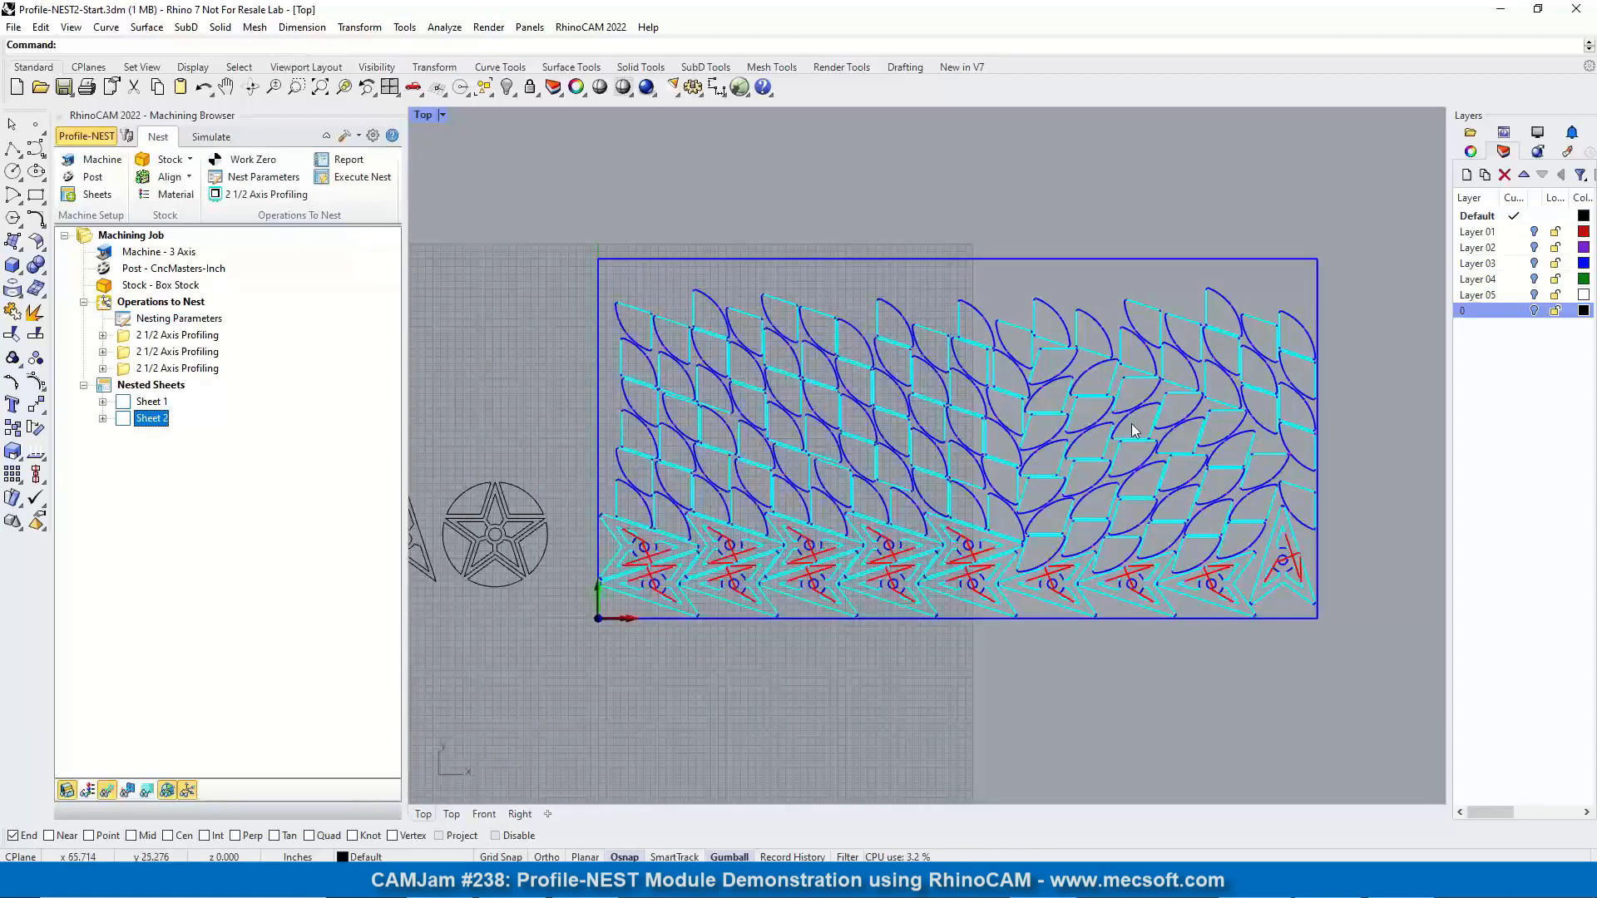
{"action": "scroll", "coordinate": [1221, 382], "scroll_direction": "down", "scroll_amount": 2}
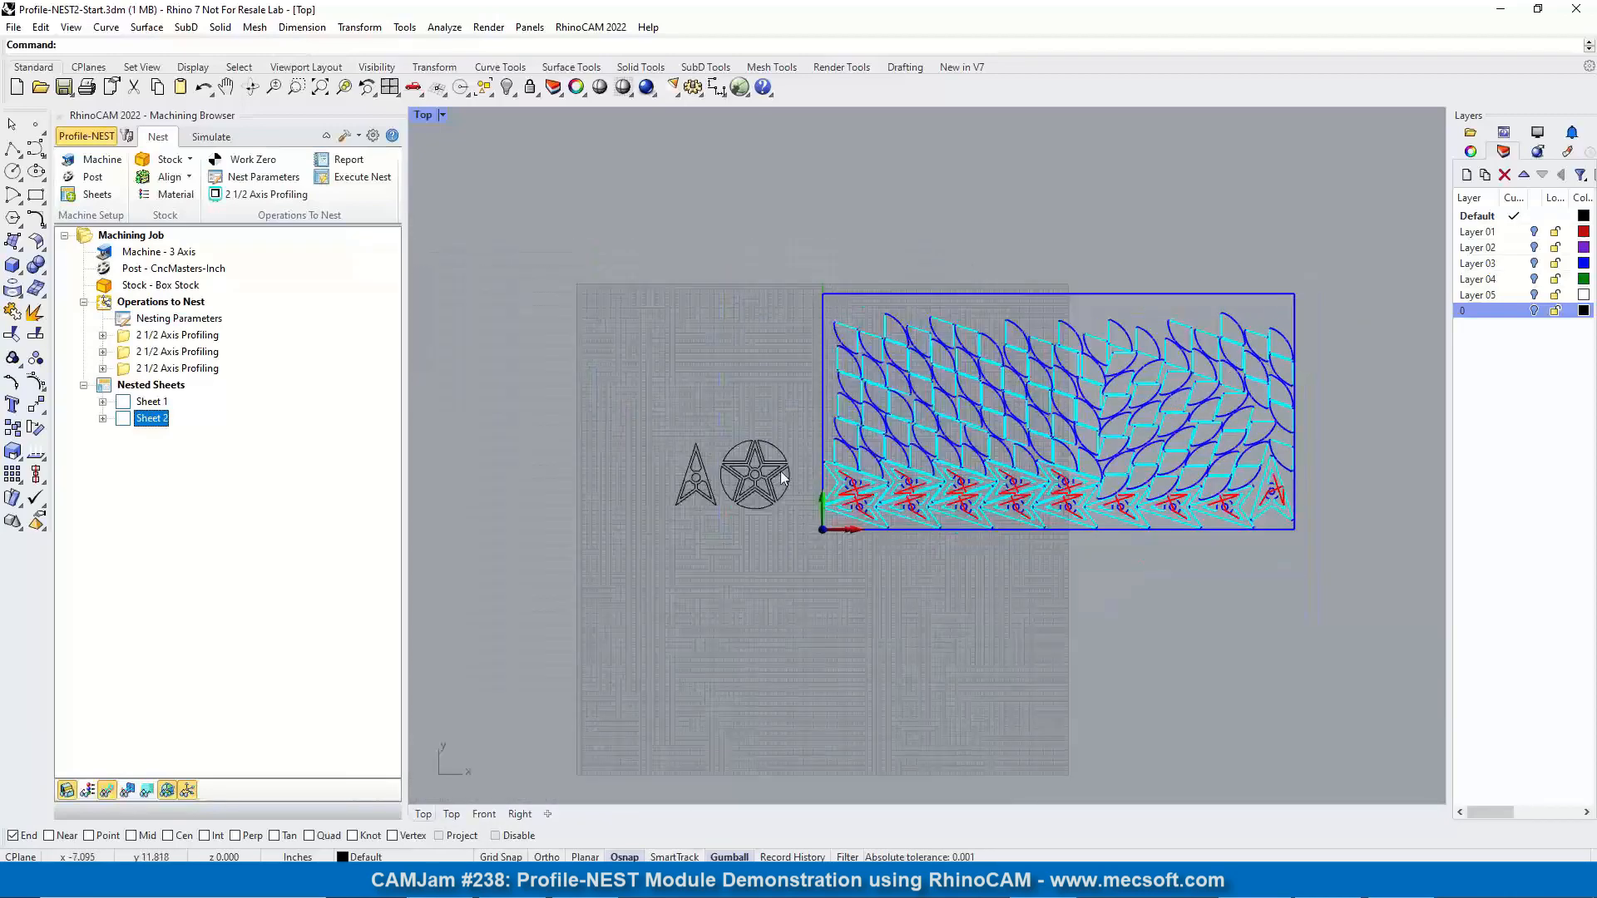
{"action": "scroll", "coordinate": [782, 476], "scroll_direction": "up", "scroll_amount": 4}
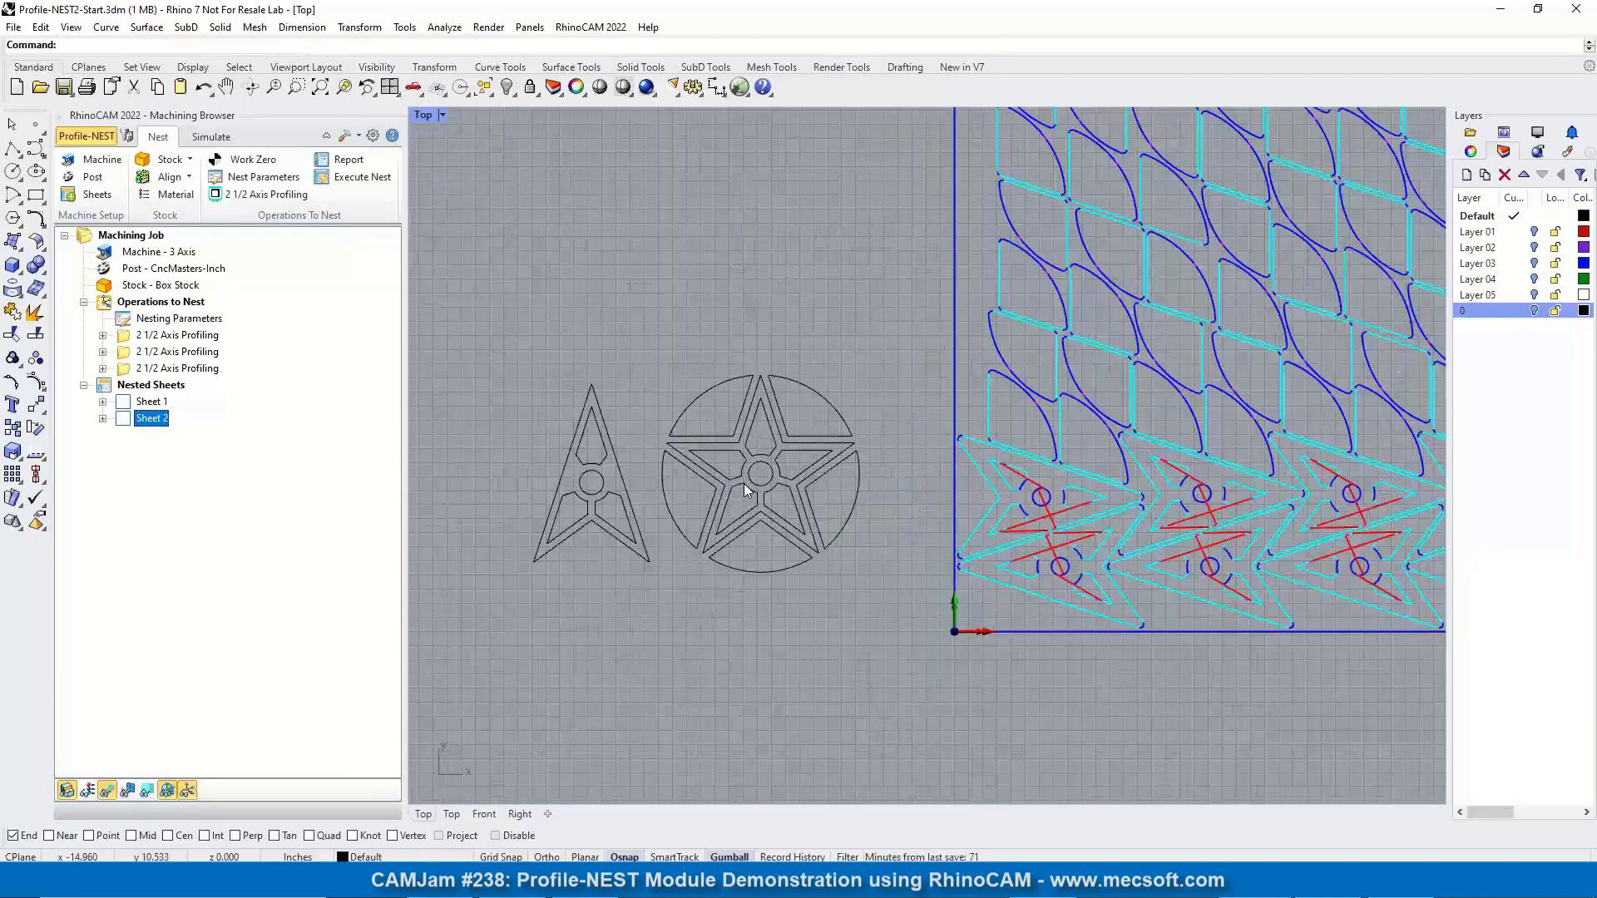
{"action": "scroll", "coordinate": [743, 483], "scroll_direction": "up", "scroll_amount": 1}
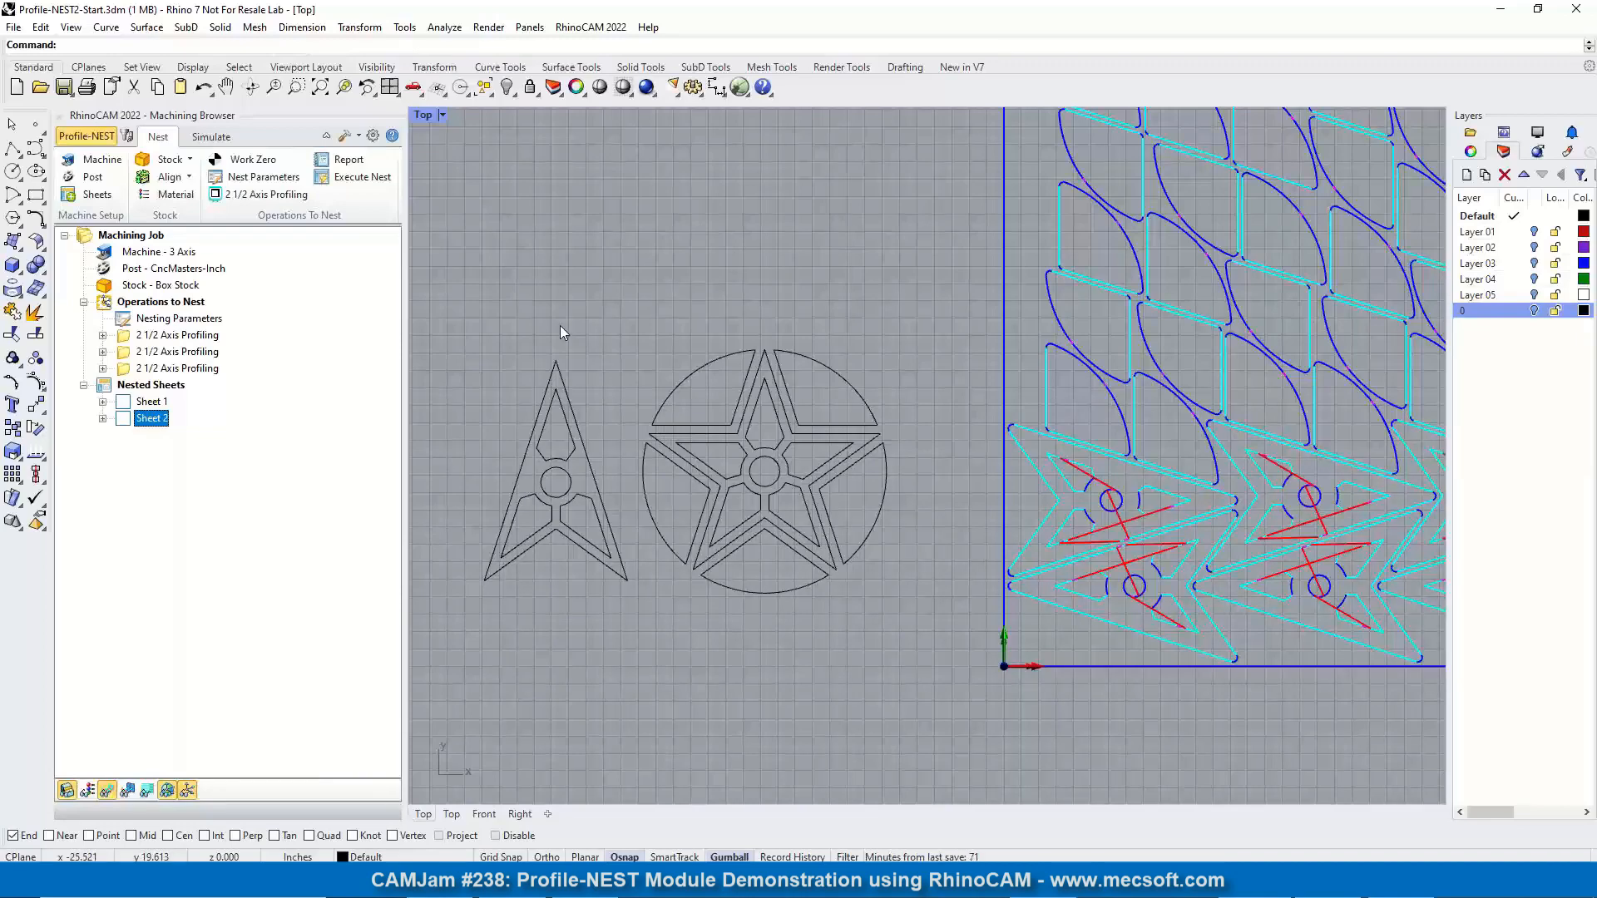
{"action": "scroll", "coordinate": [559, 442], "scroll_direction": "down", "scroll_amount": 8}
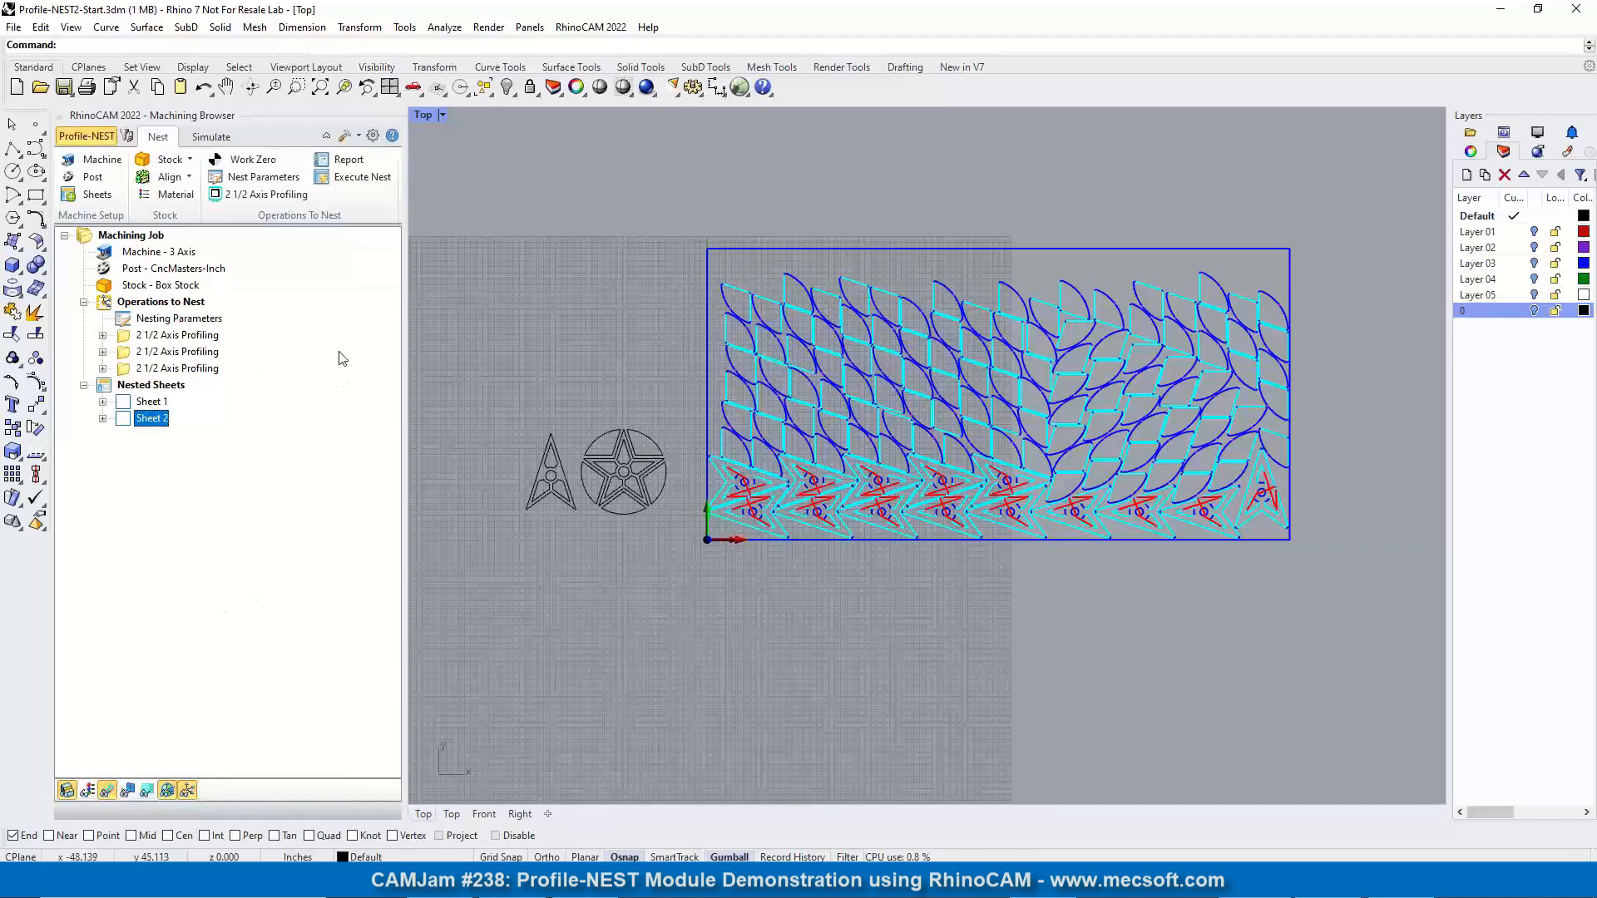
Review the nesting report's utilization and part counts for RectSheet-1 and RectSheet-2
{"action": "left_click", "coordinate": [329, 161]}
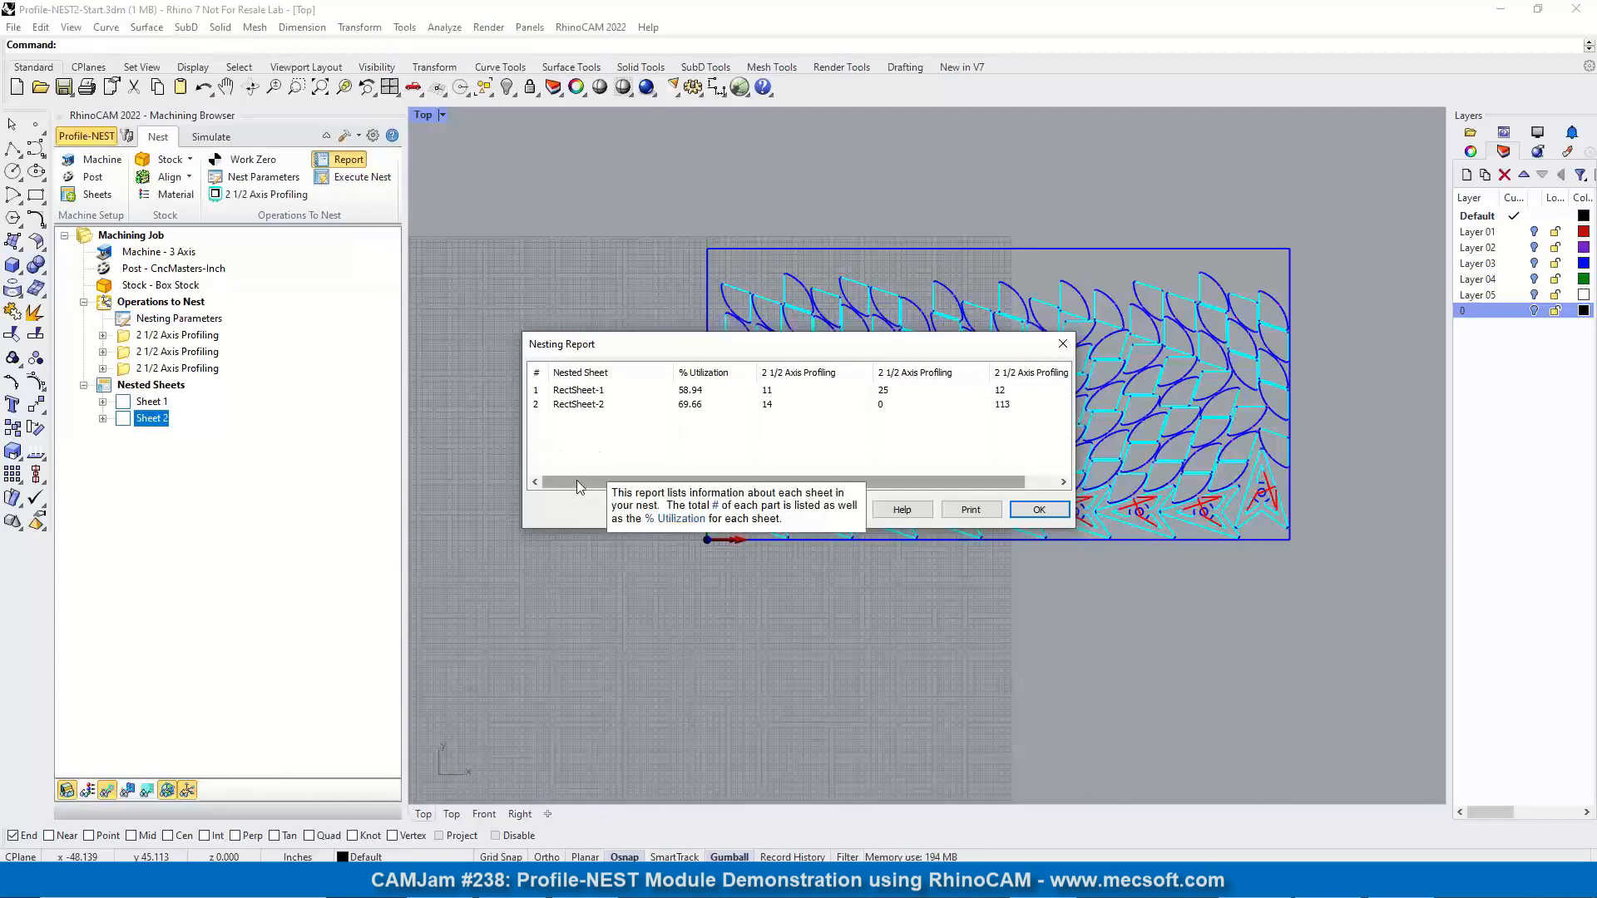
{"action": "left_click", "coordinate": [549, 391]}
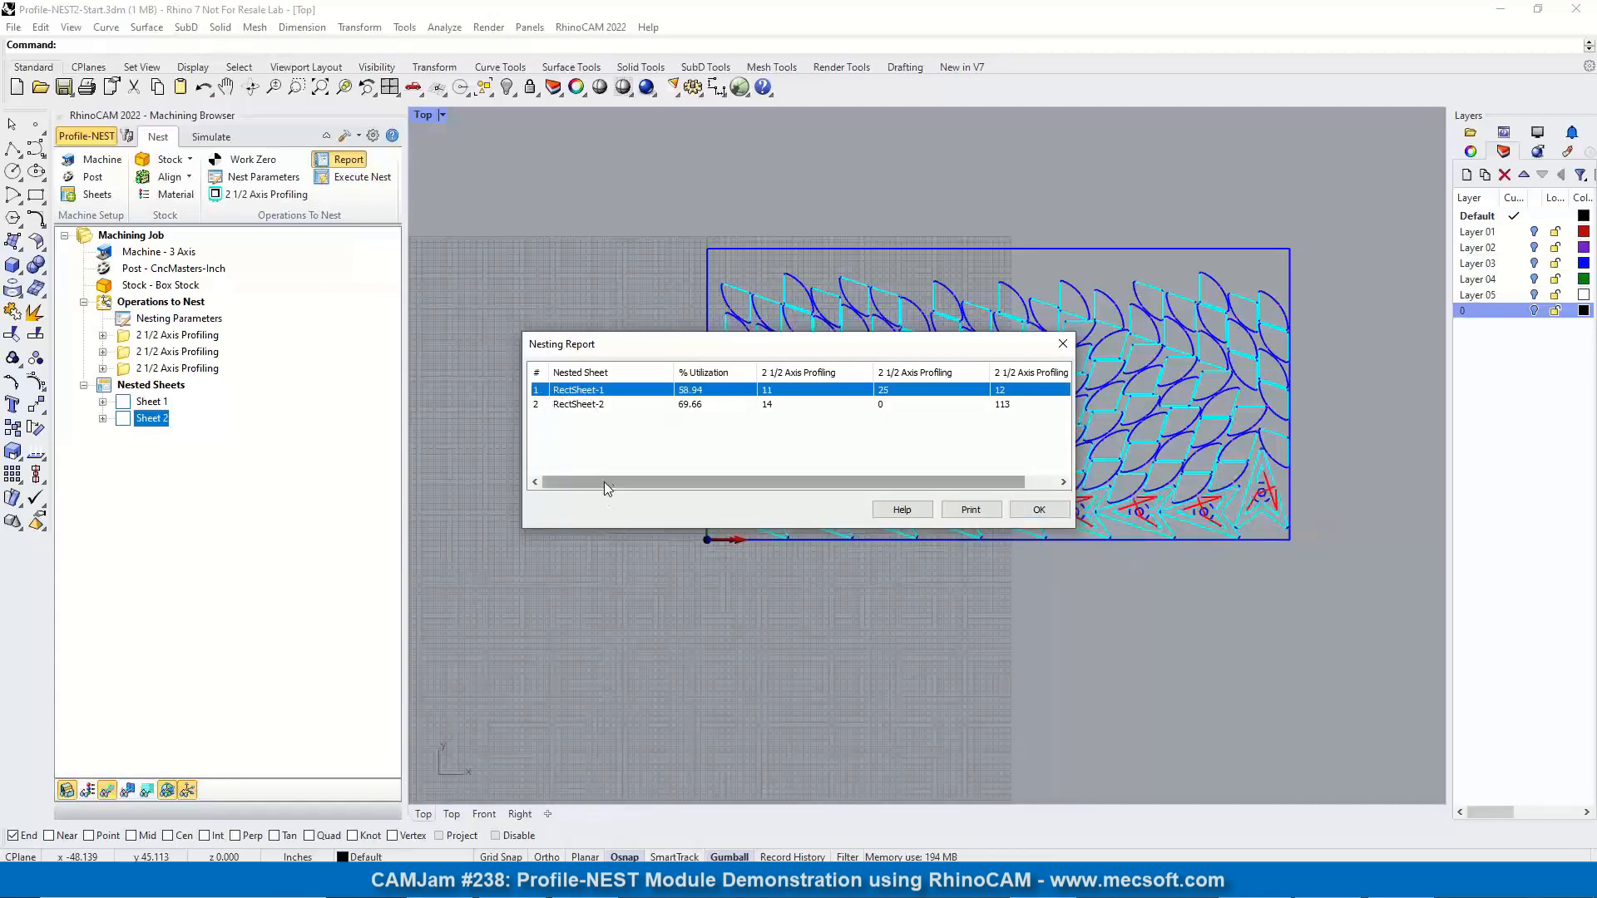
{"action": "left_click_drag", "start_coordinate": [610, 482], "coordinate": [699, 491]}
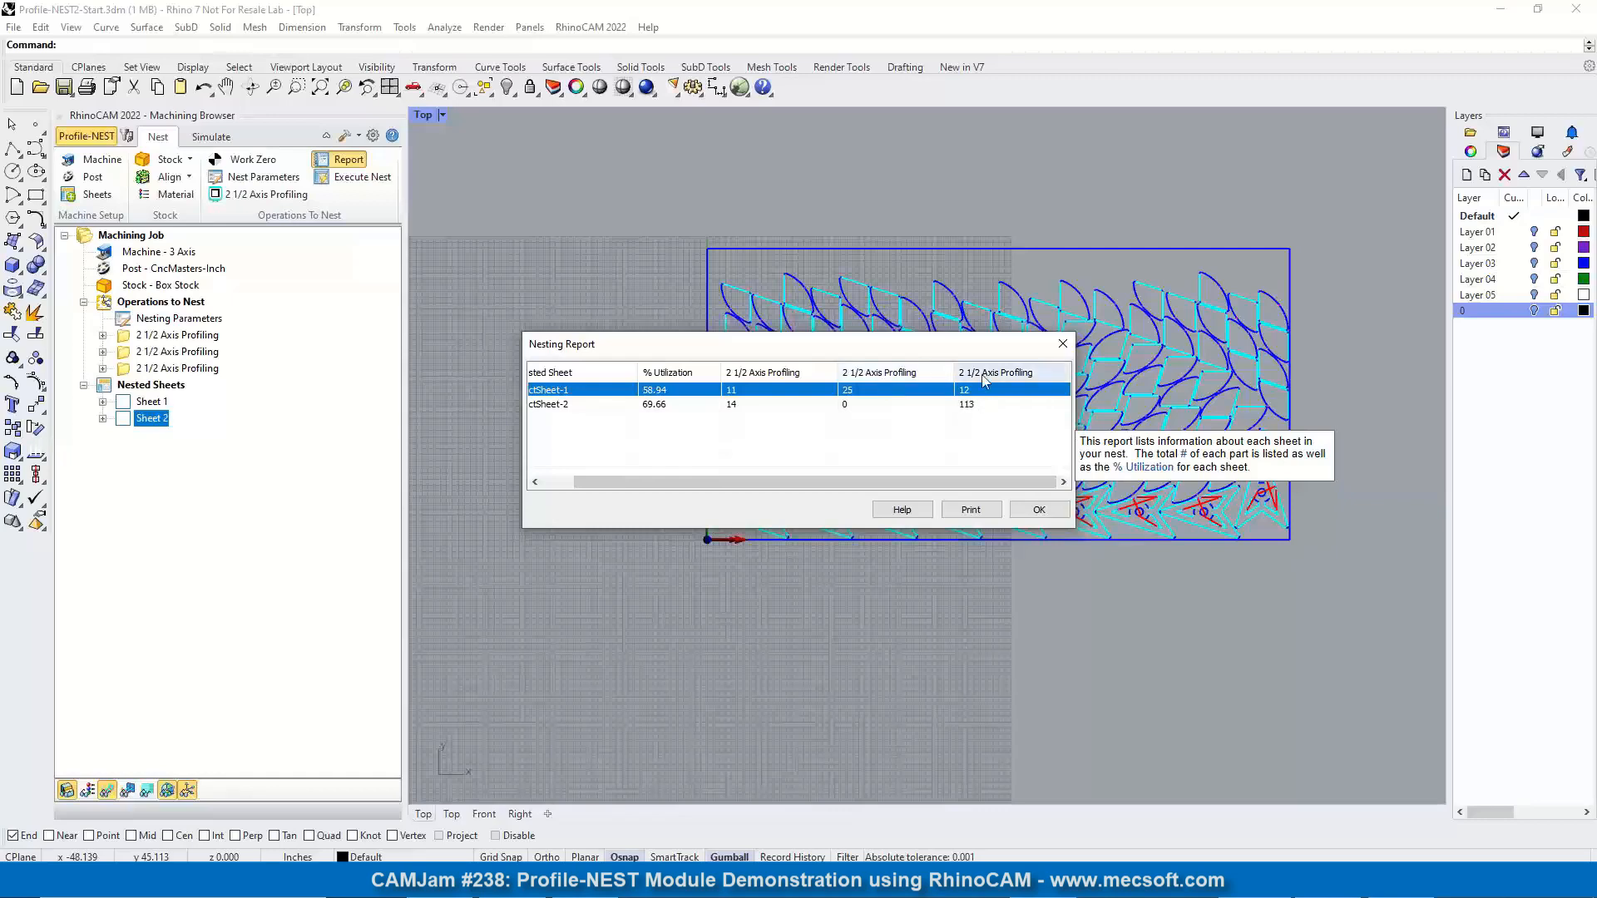
{"action": "left_click", "coordinate": [563, 406]}
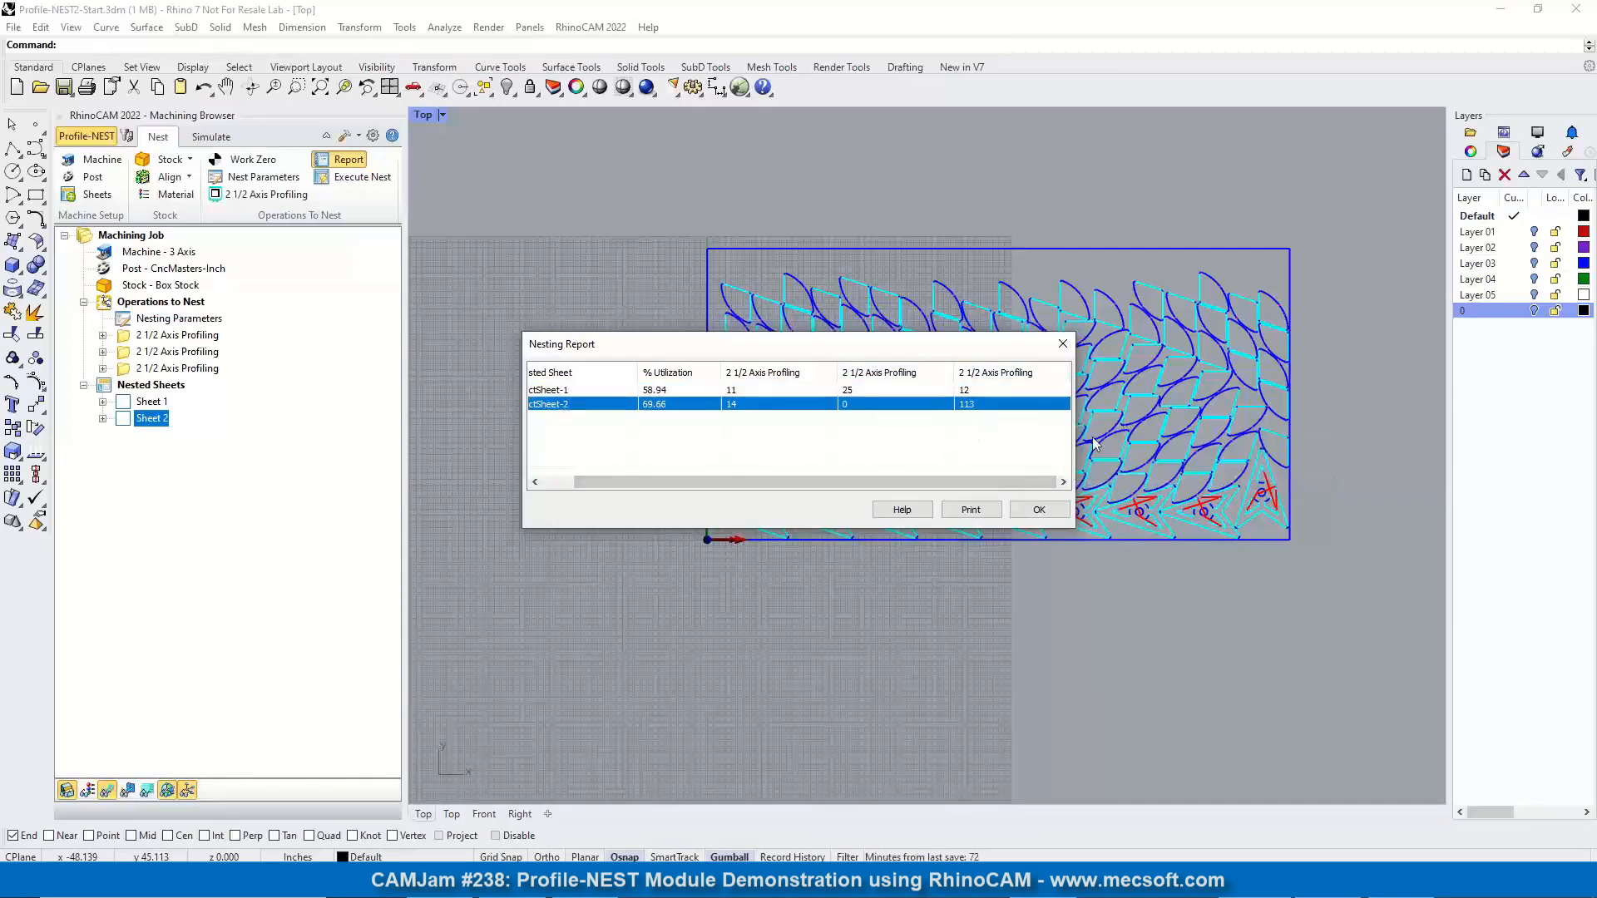
{"action": "left_click", "coordinate": [1039, 510]}
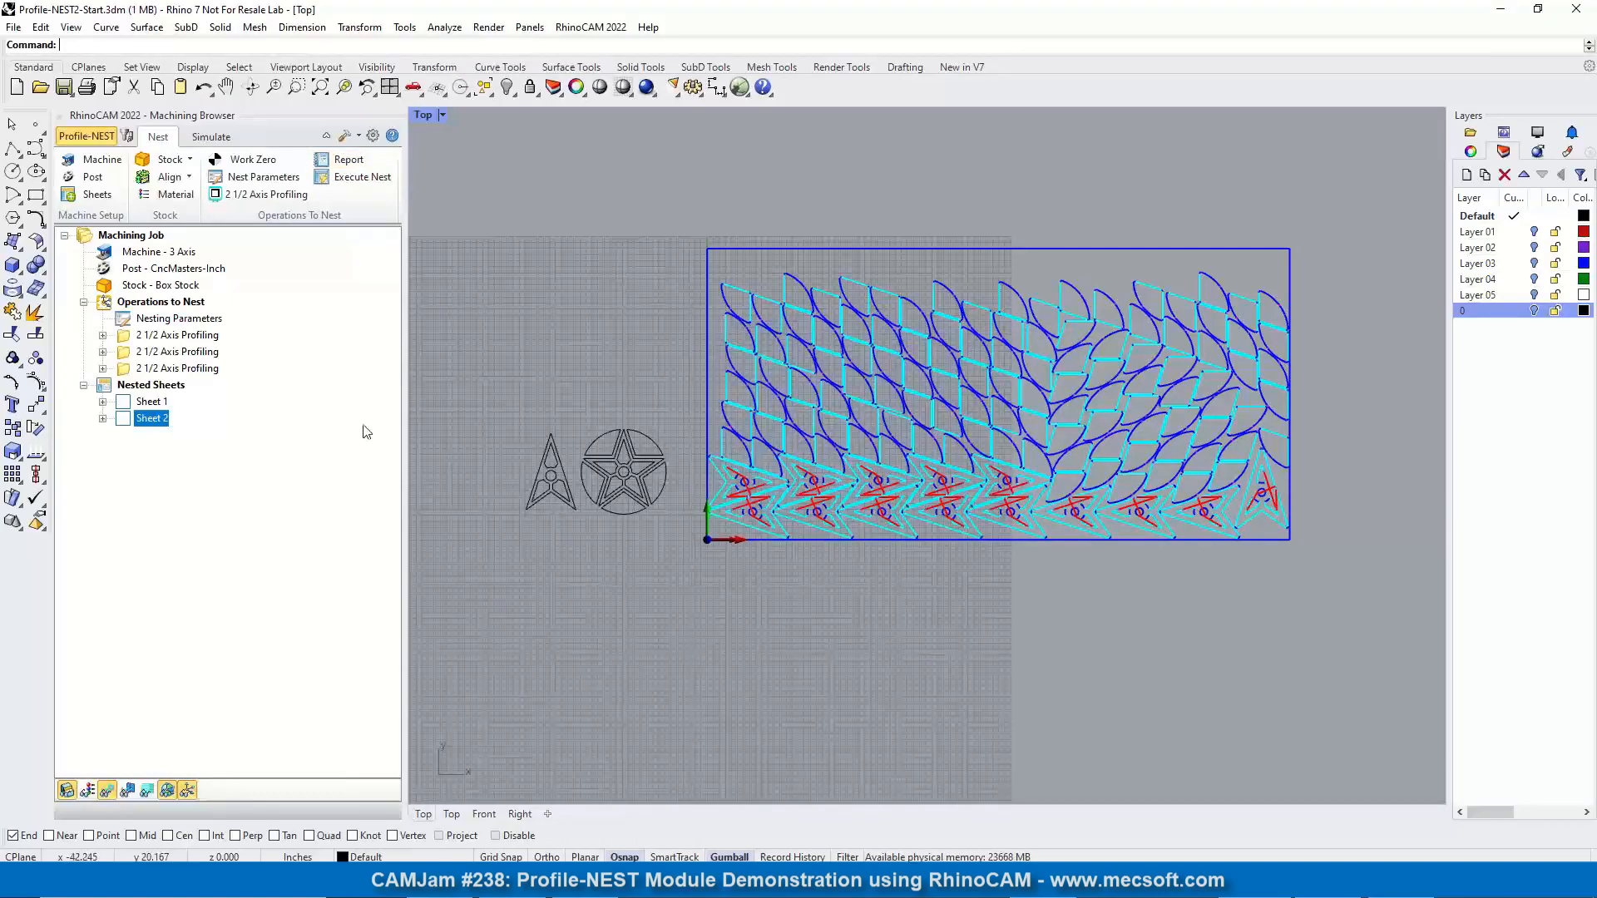
Review the machining operations information of Sheet 1, including the machining times down to the sub-total
{"action": "left_click", "coordinate": [129, 403]}
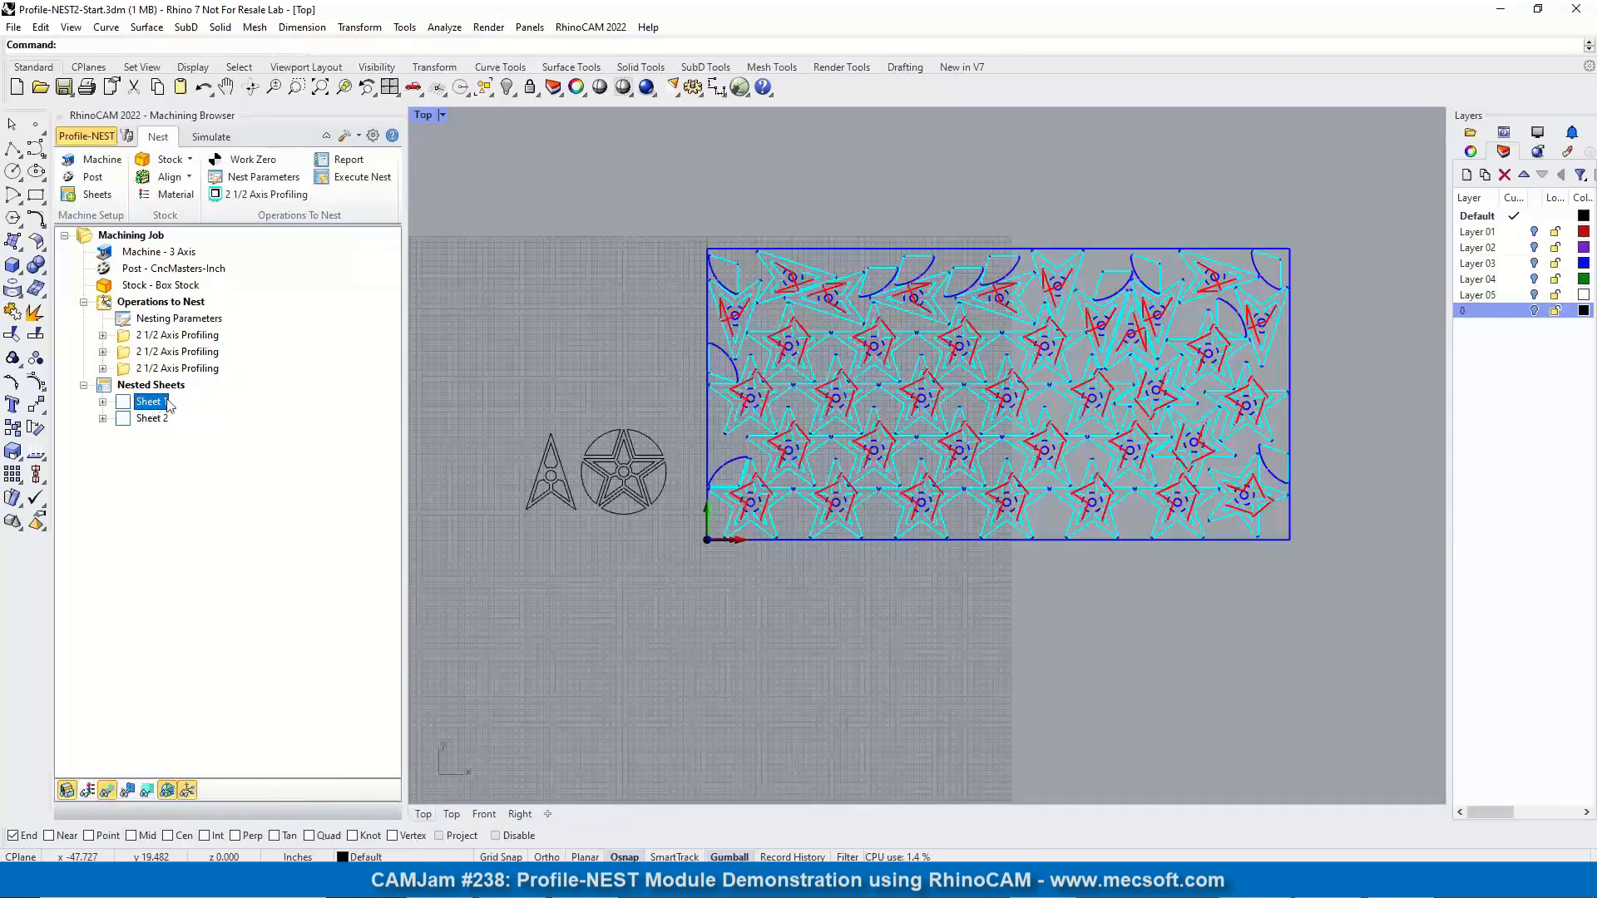
{"action": "right_click", "coordinate": [160, 409]}
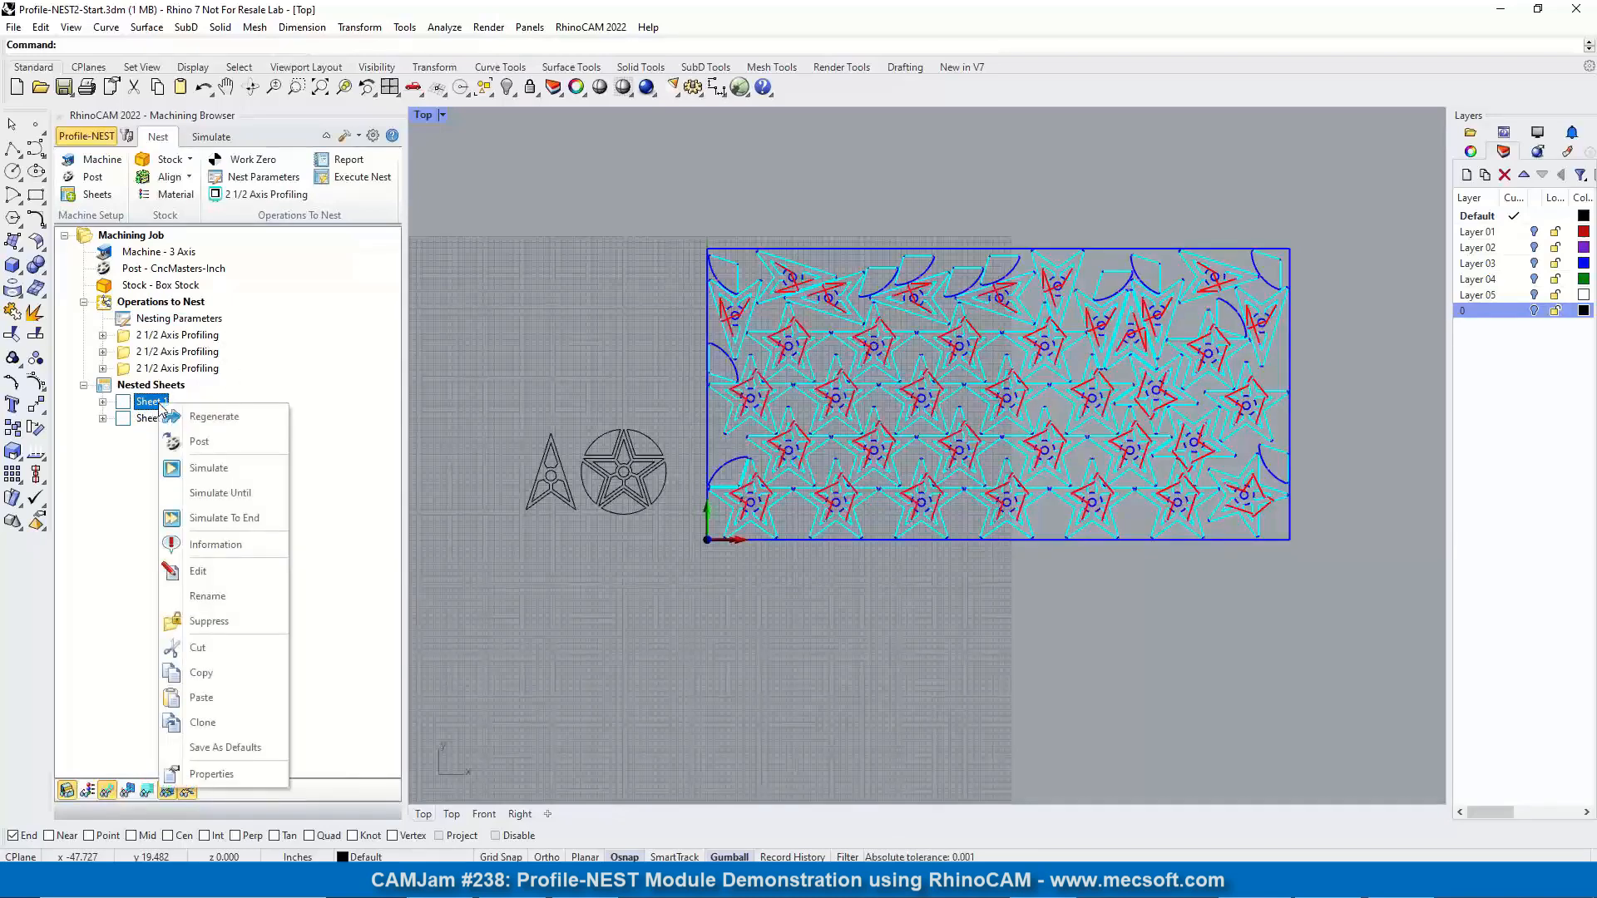
{"action": "left_click", "coordinate": [255, 551]}
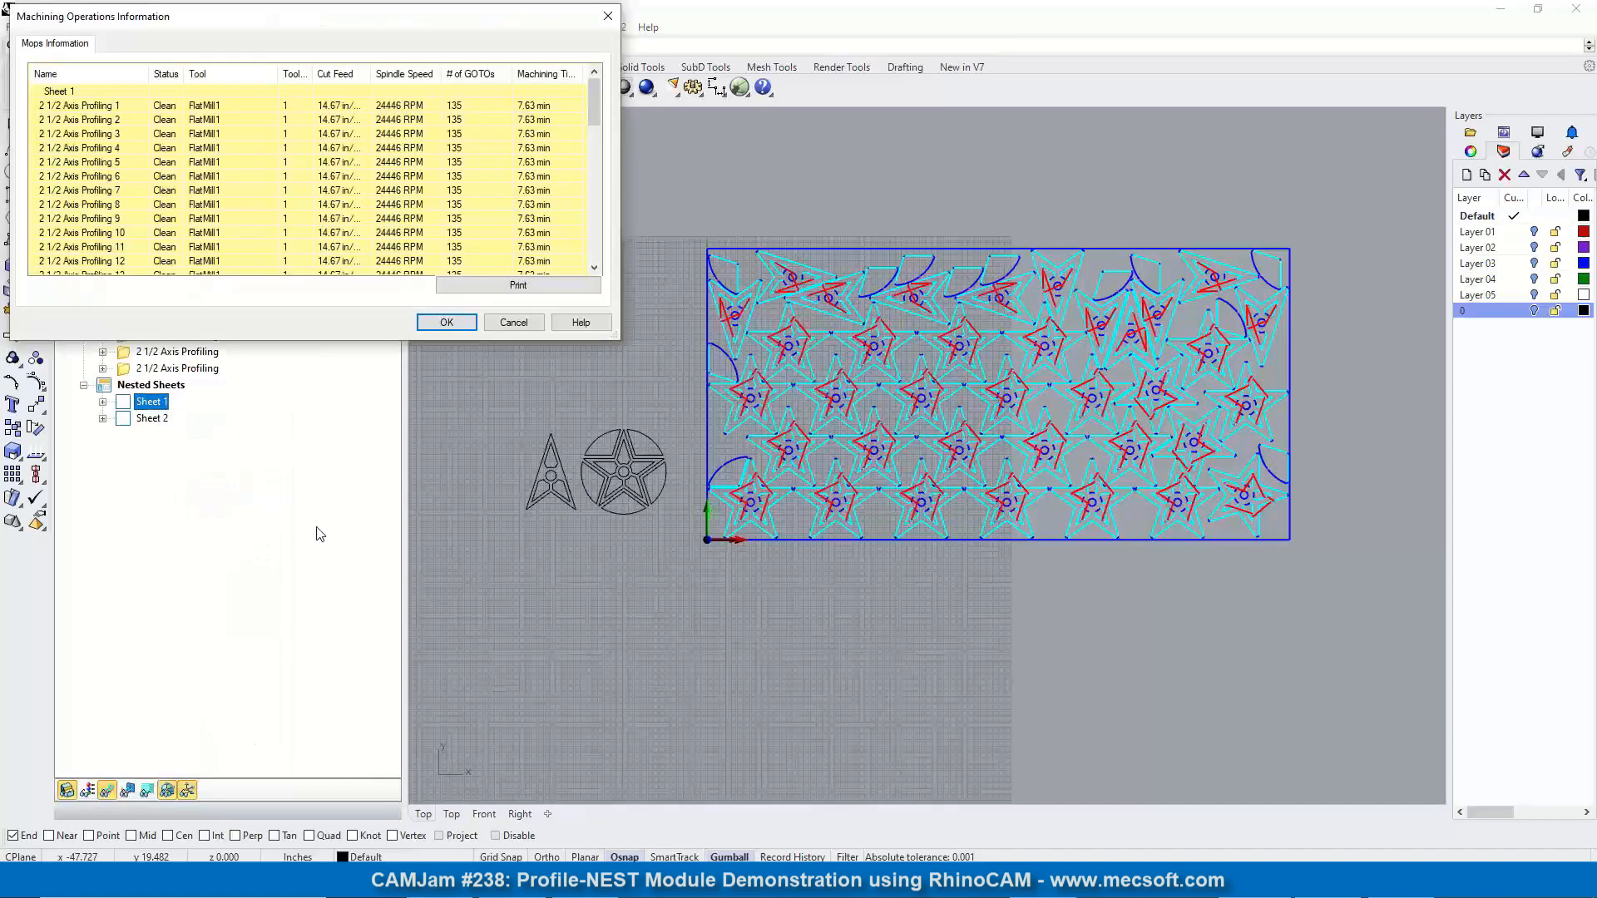
{"action": "left_click_drag", "start_coordinate": [302, 341], "coordinate": [302, 677]}
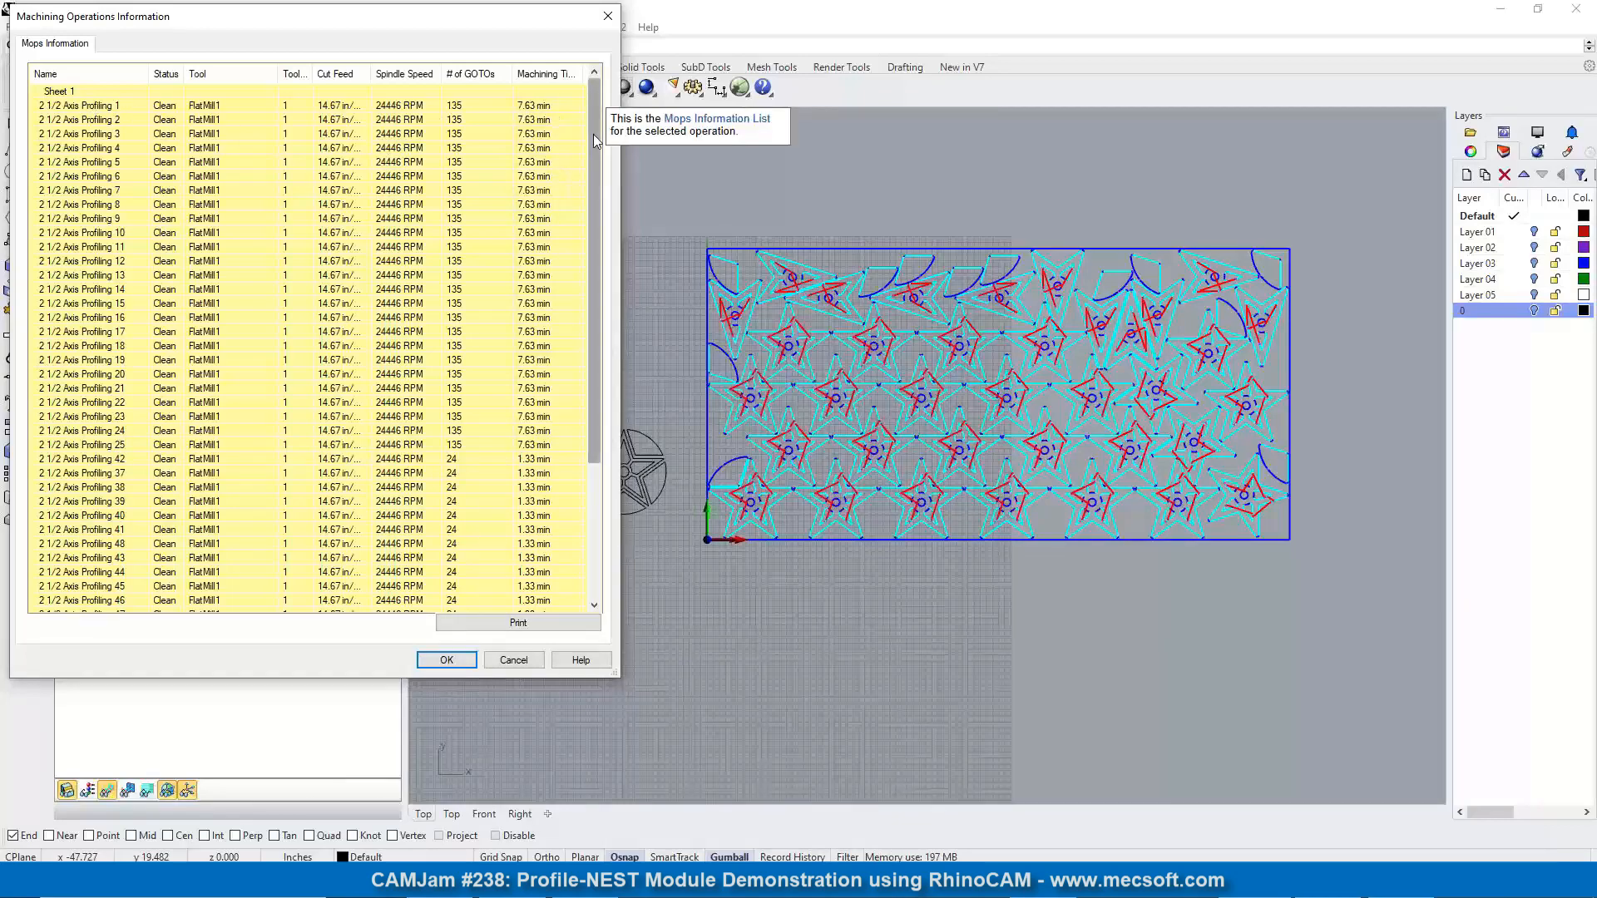
{"action": "left_click_drag", "start_coordinate": [592, 133], "coordinate": [605, 328]}
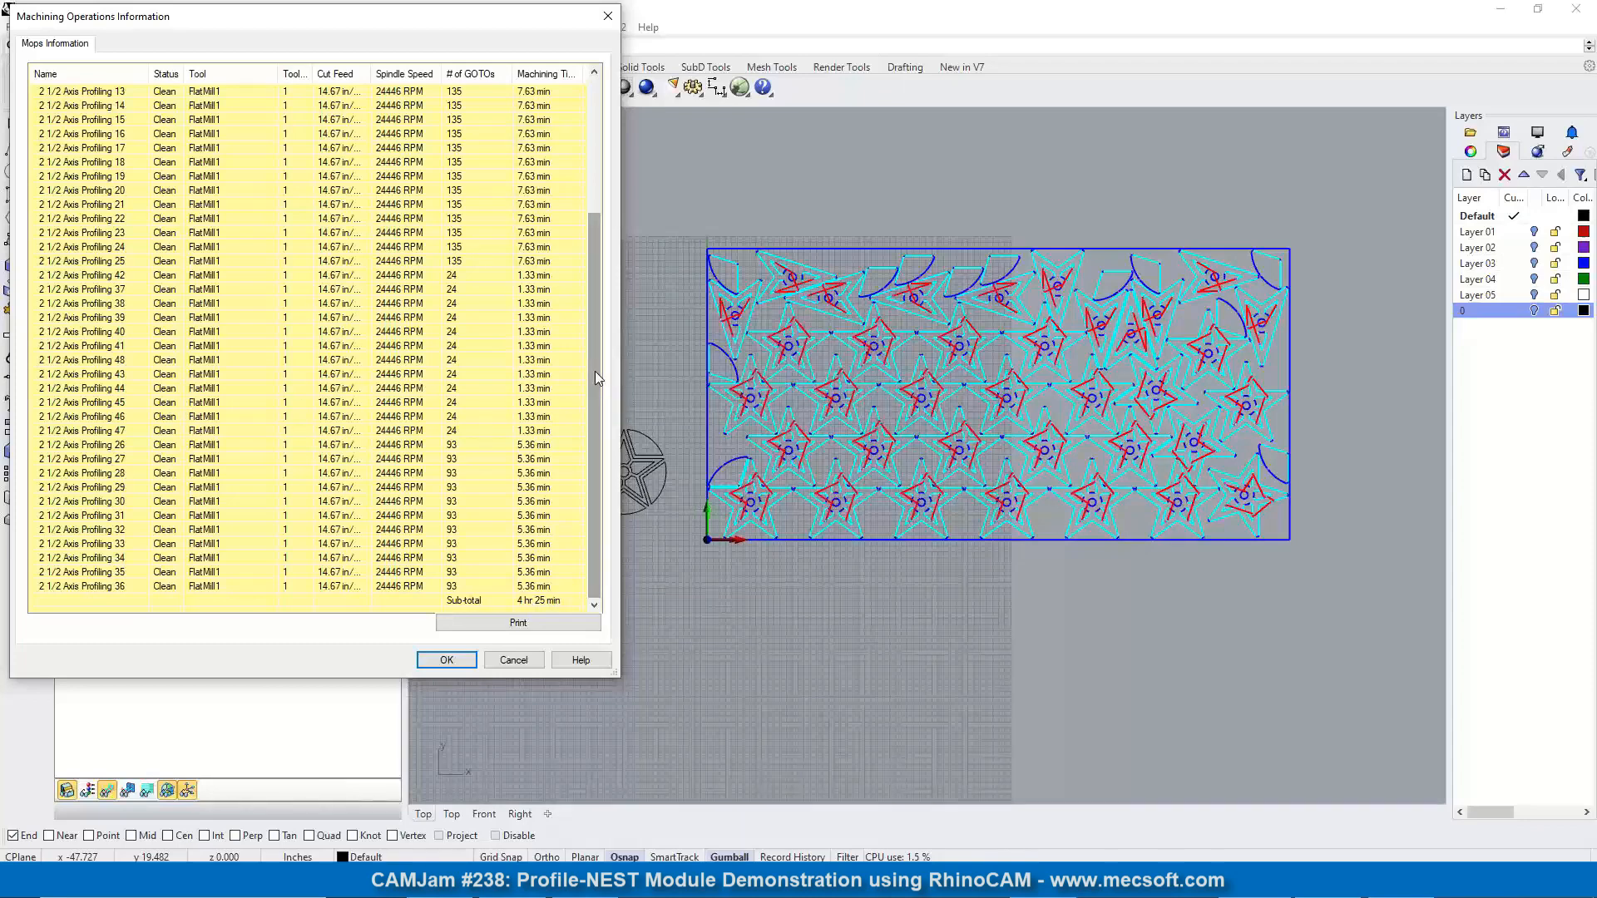
{"action": "left_click_drag", "start_coordinate": [596, 371], "coordinate": [592, 352]}
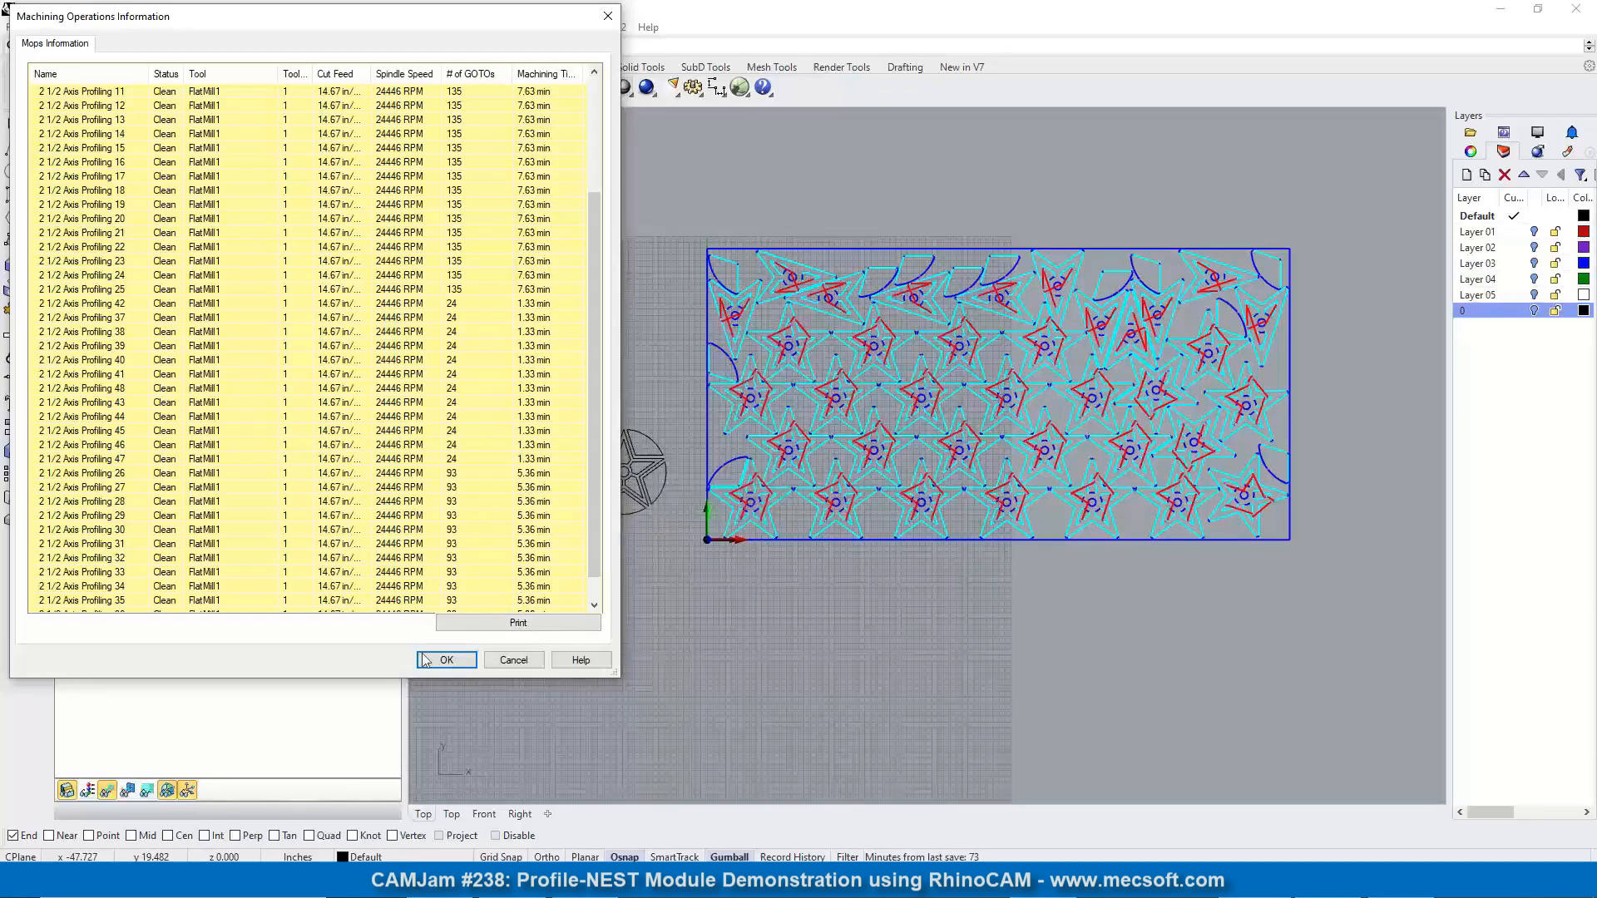
{"action": "left_click", "coordinate": [514, 661]}
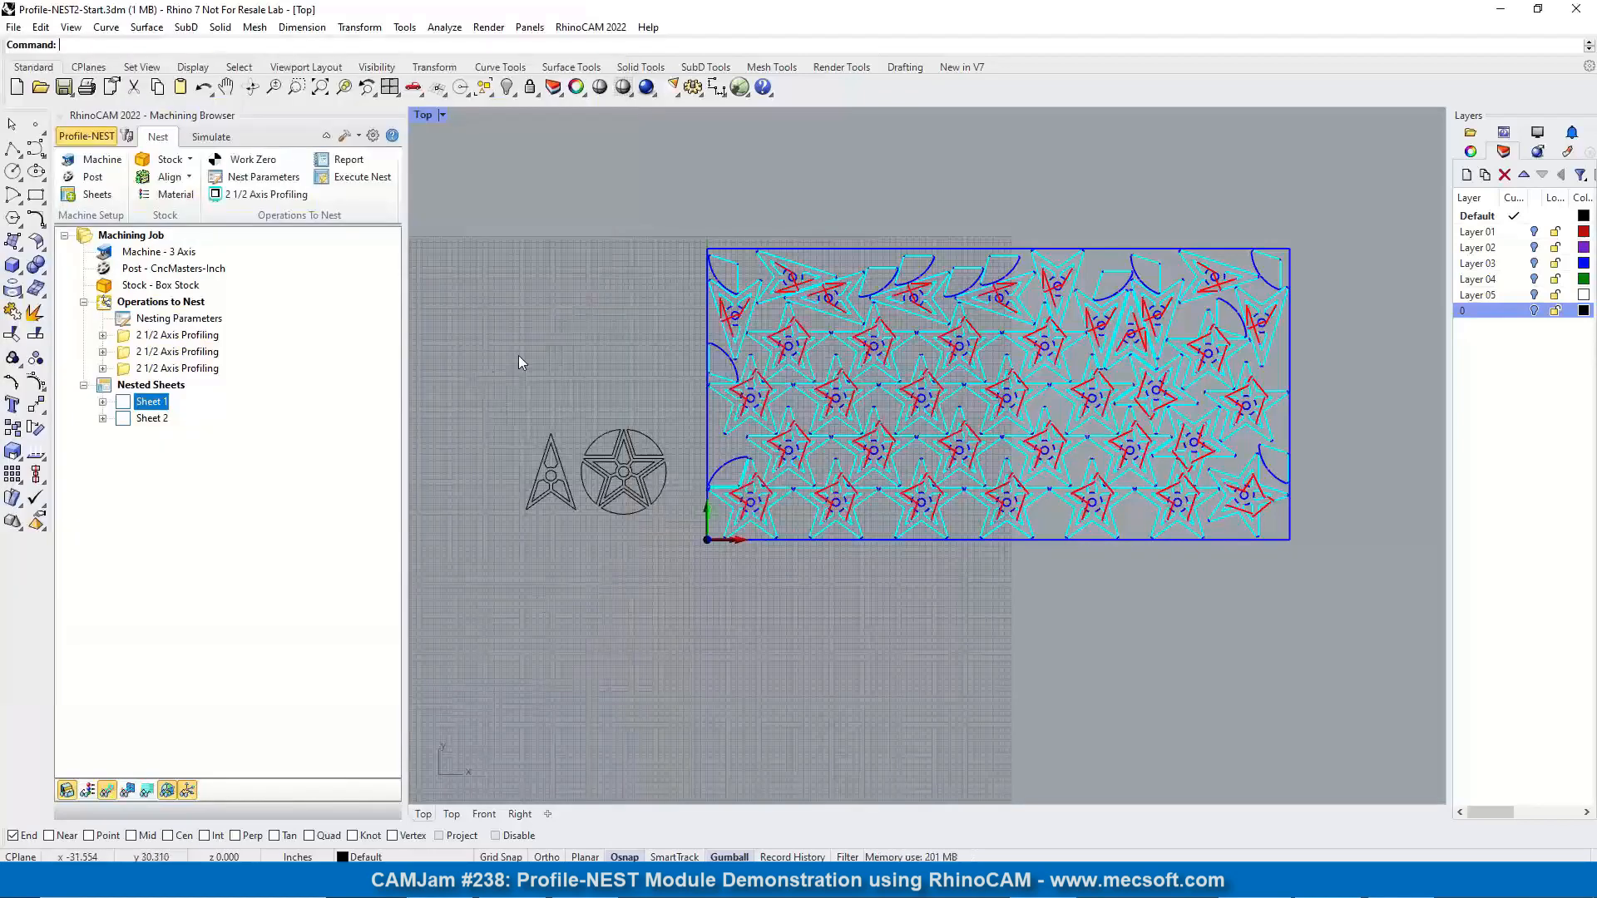
{"action": "left_click", "coordinate": [210, 138]}
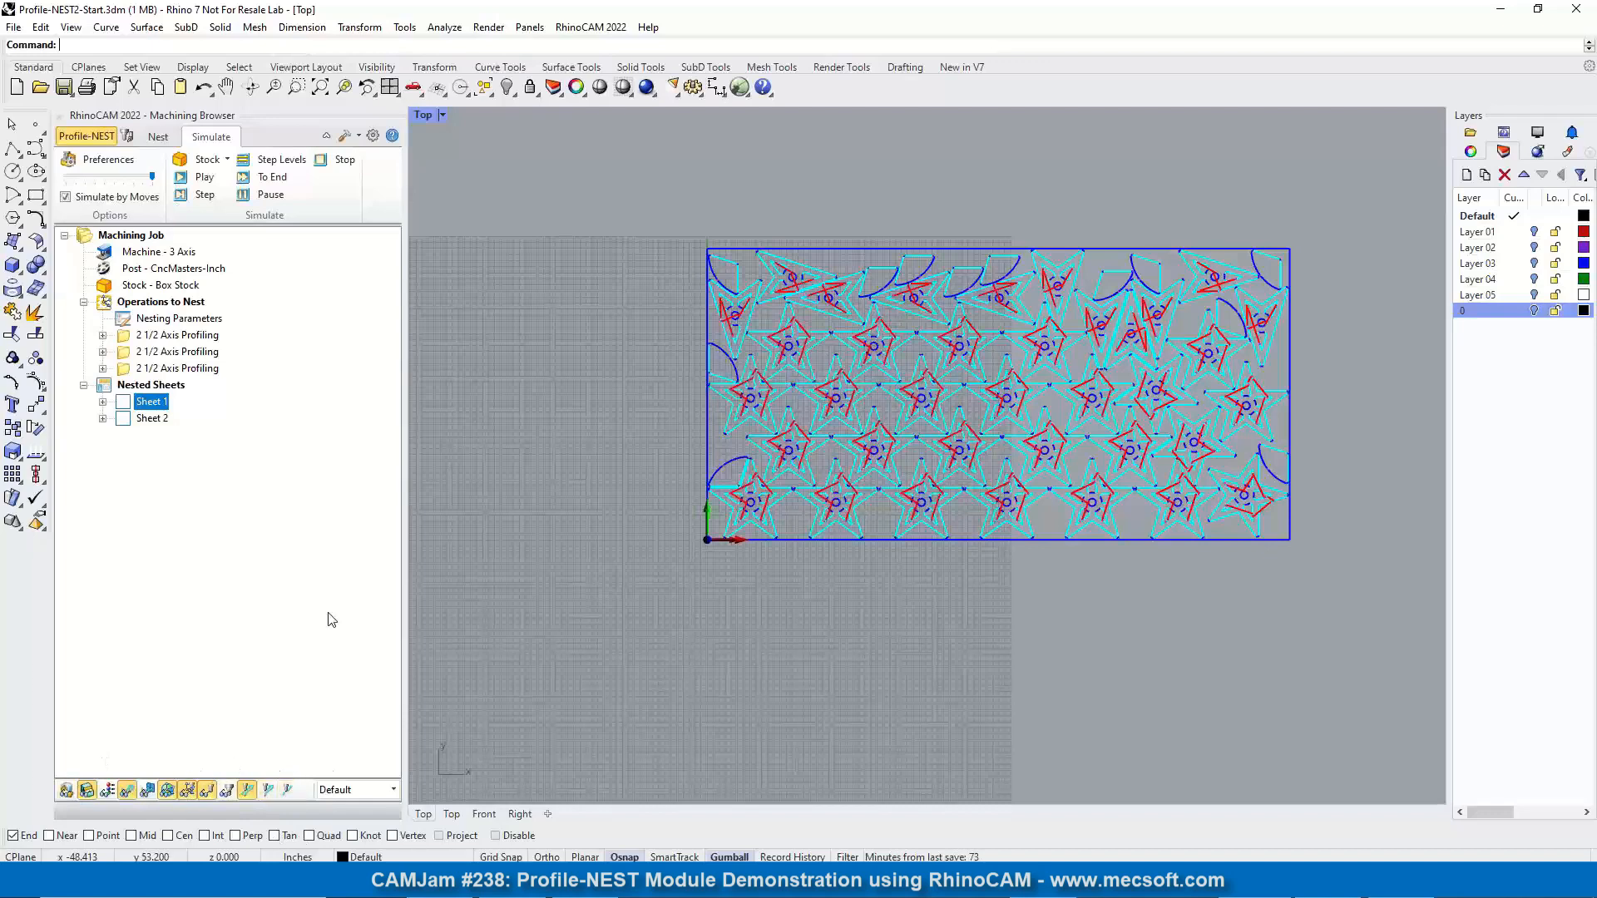
{"action": "left_click", "coordinate": [158, 138]}
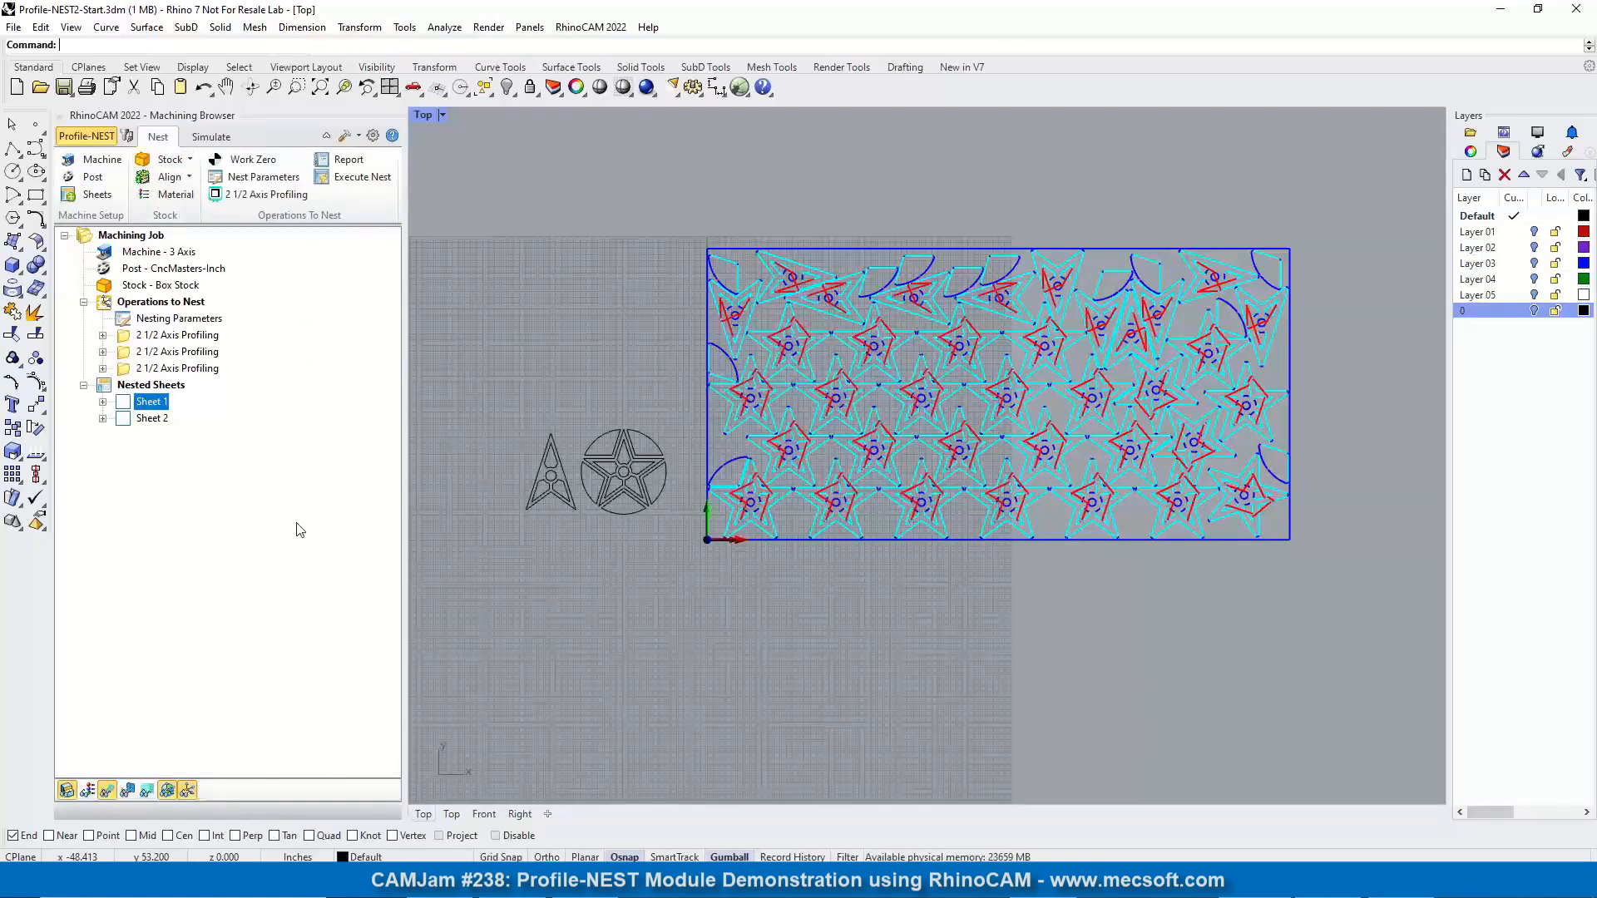
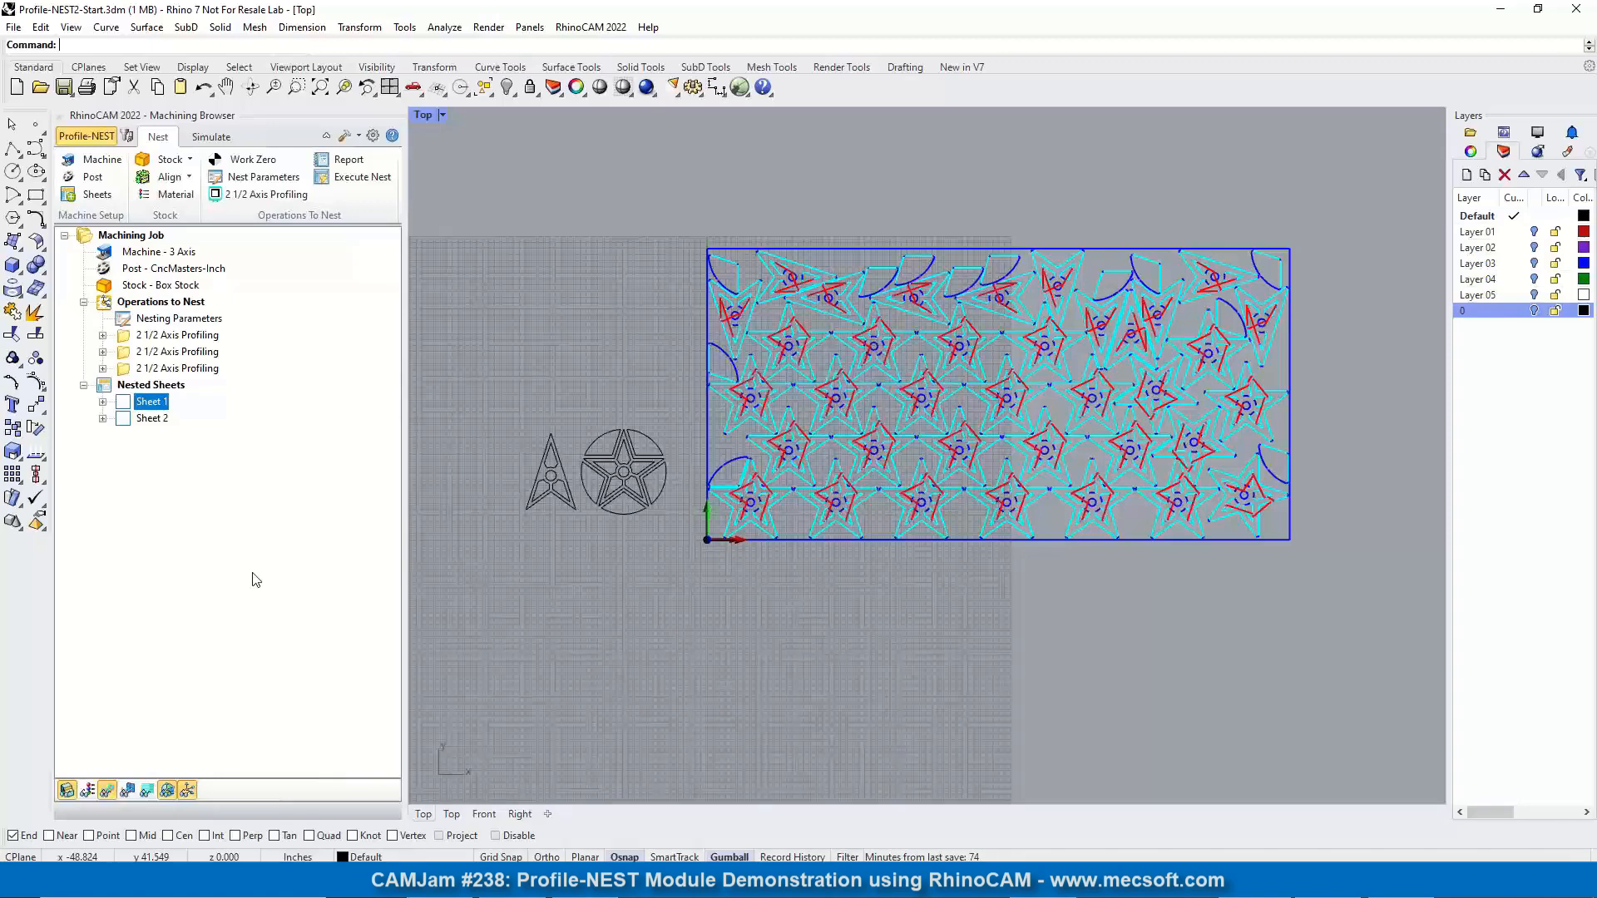
{"action": "left_click", "coordinate": [172, 305]}
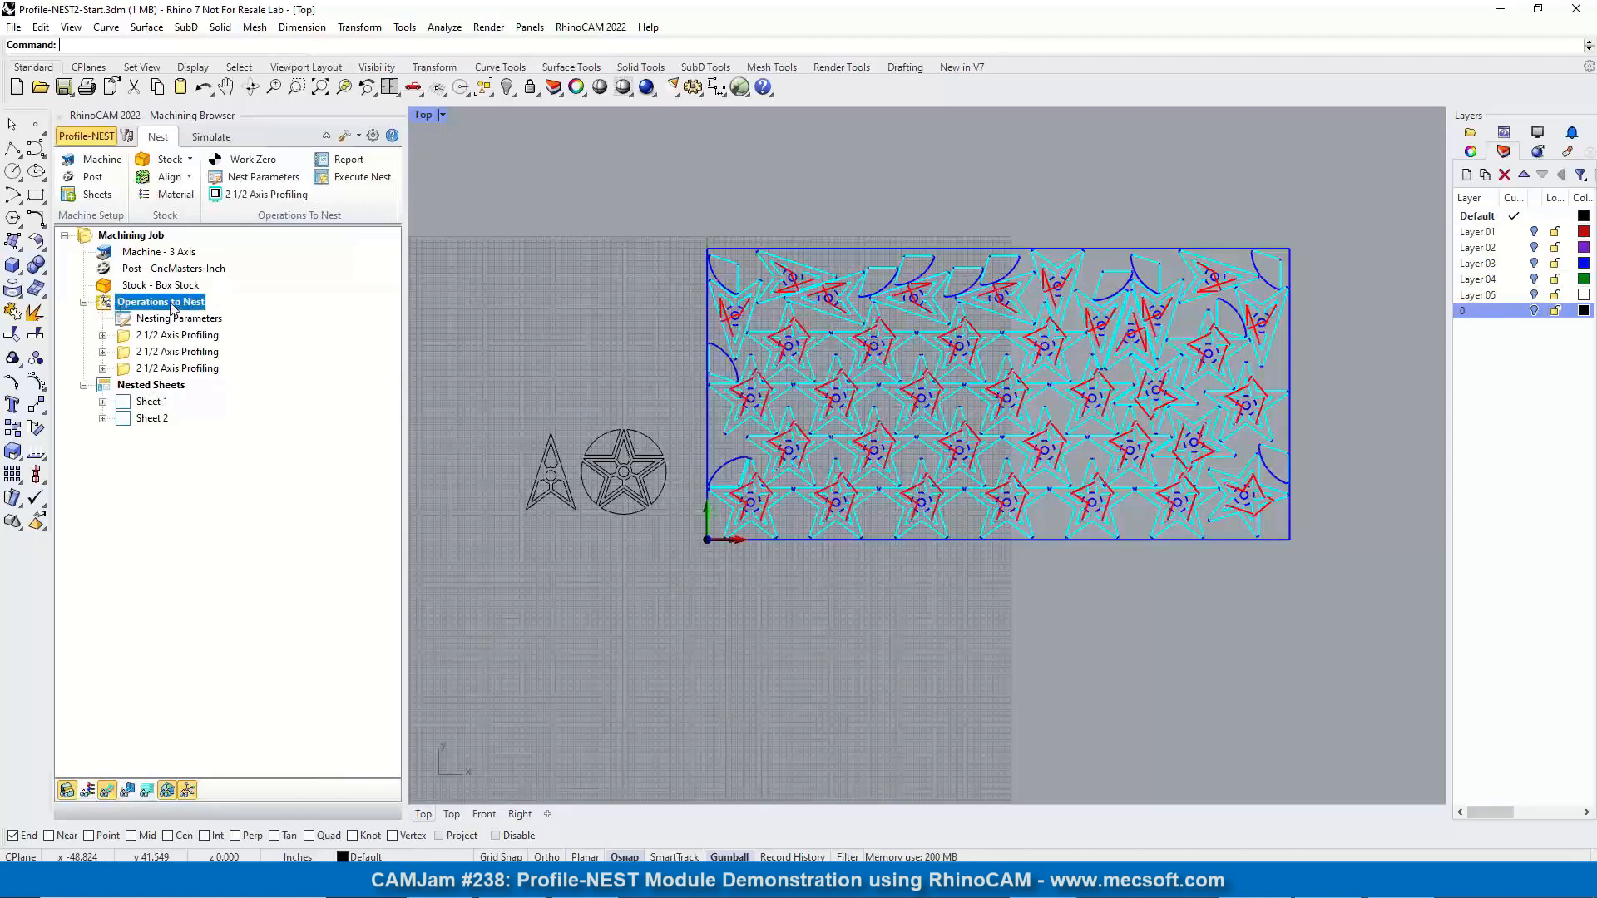
{"action": "right_click", "coordinate": [172, 304]}
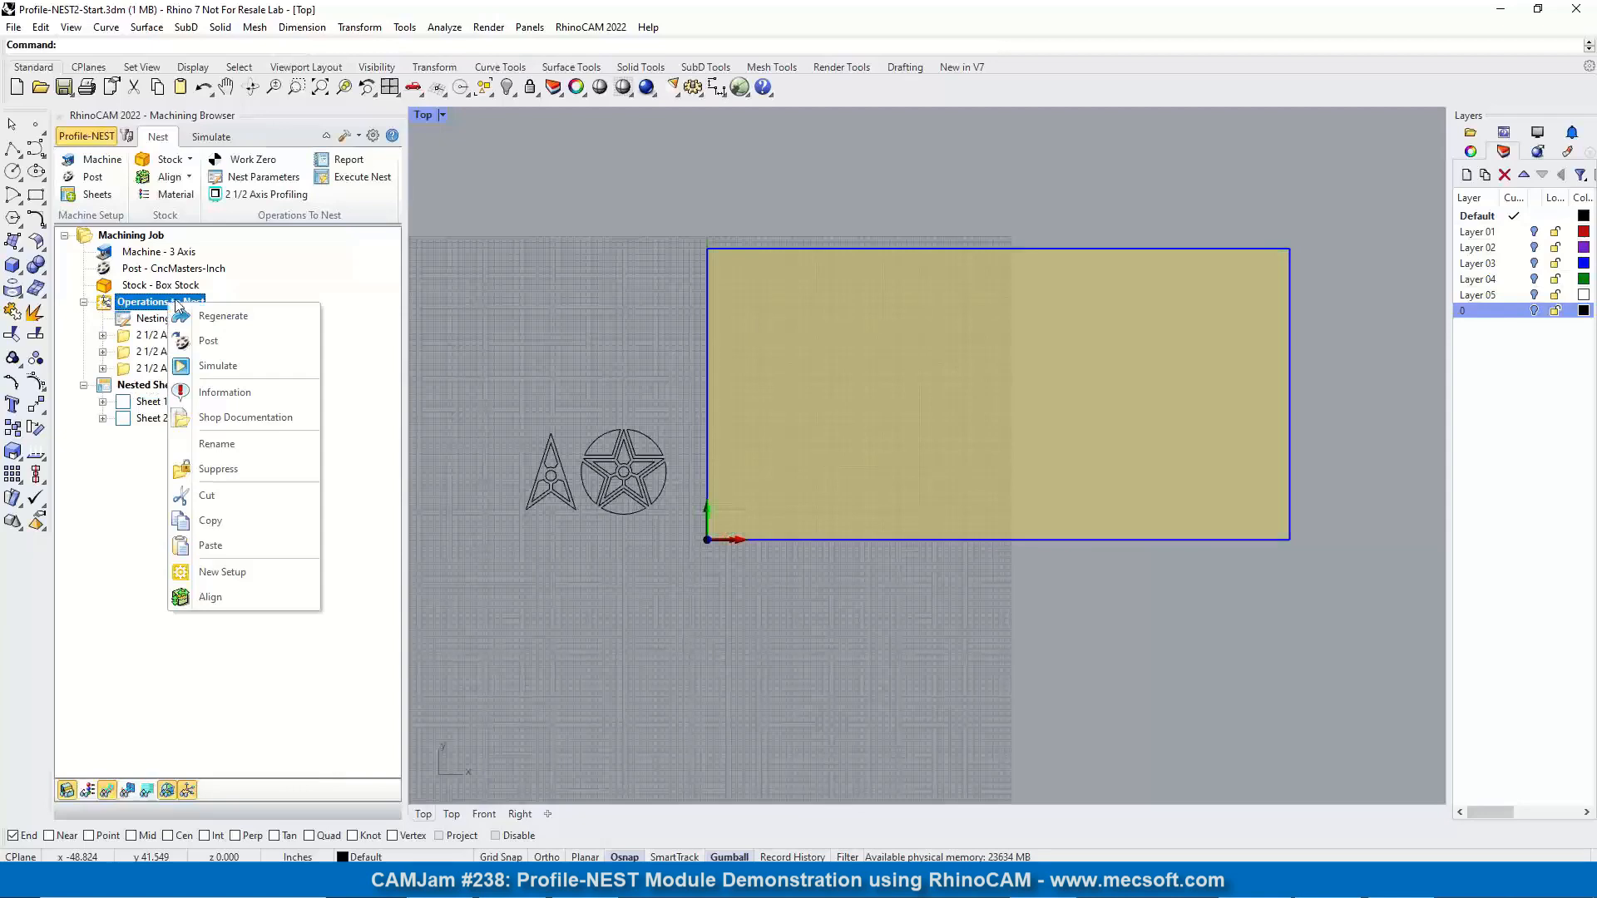
{"action": "left_click", "coordinate": [129, 341]}
{"action": "left_click", "coordinate": [143, 337]}
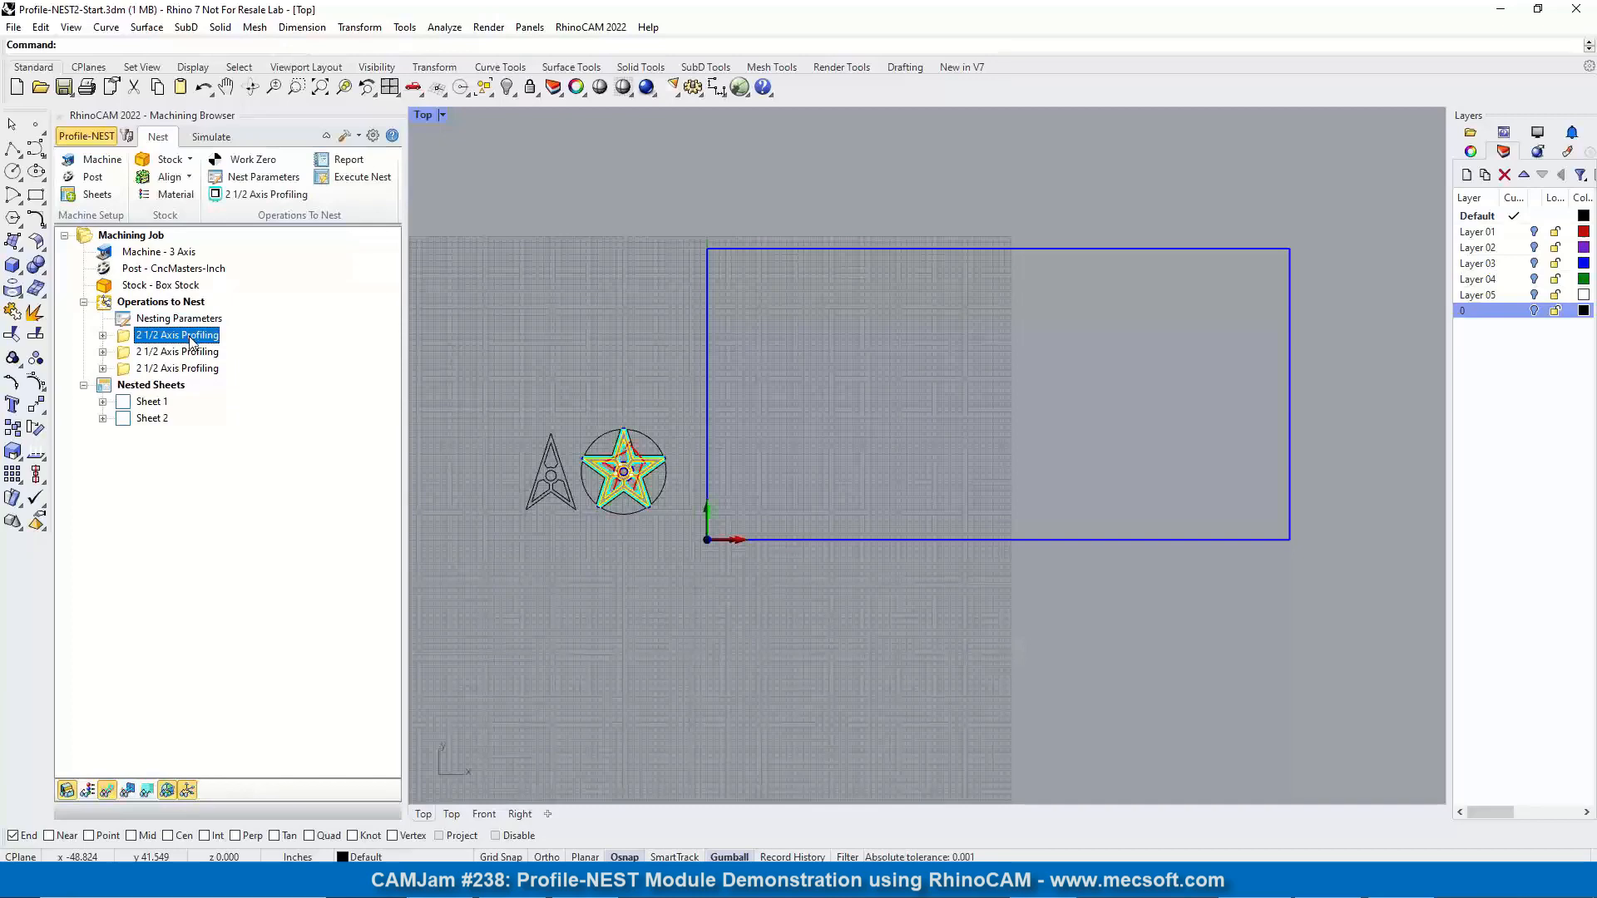
{"action": "right_click", "coordinate": [190, 341]}
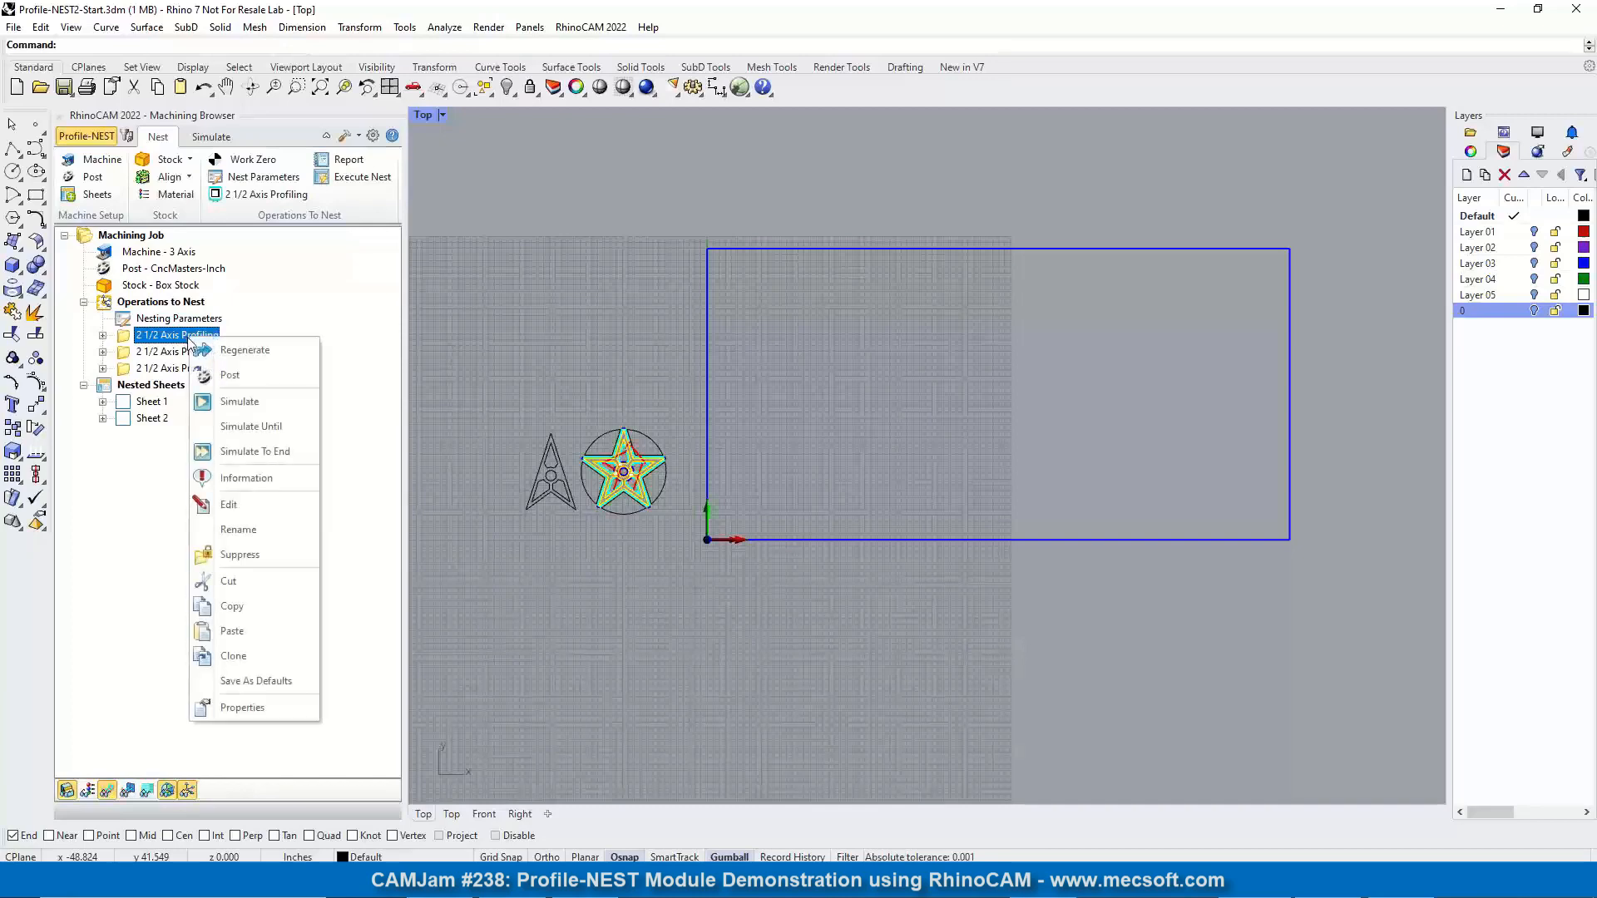
{"action": "left_click", "coordinate": [263, 609]}
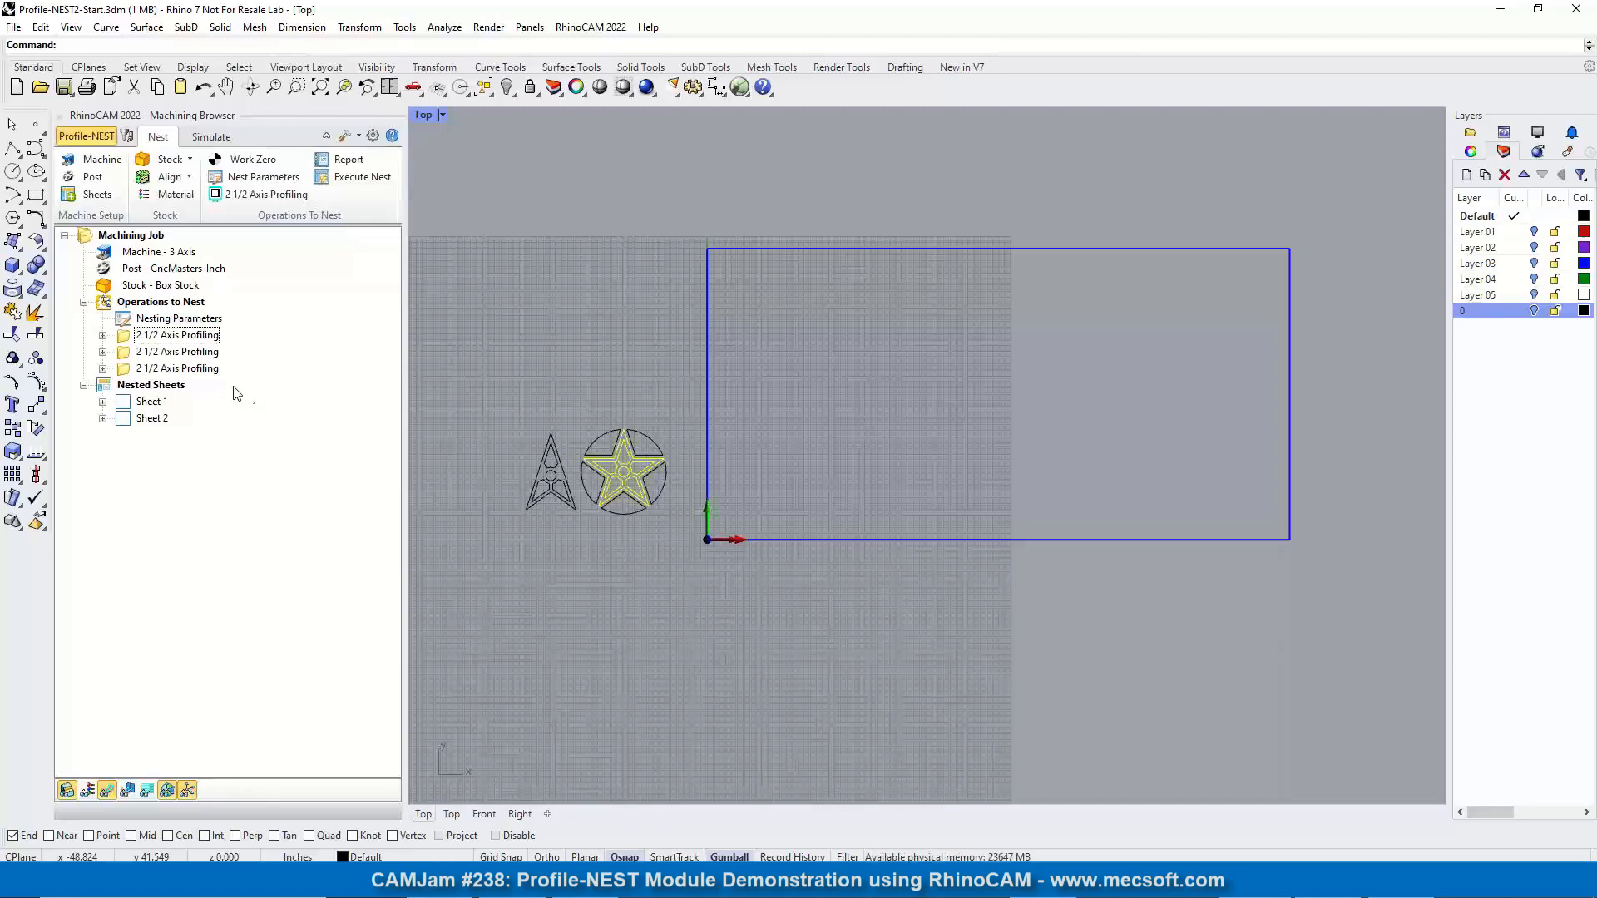
Check the job's post-processor settings and the list of available legacy post-processors
{"action": "left_click", "coordinate": [94, 177]}
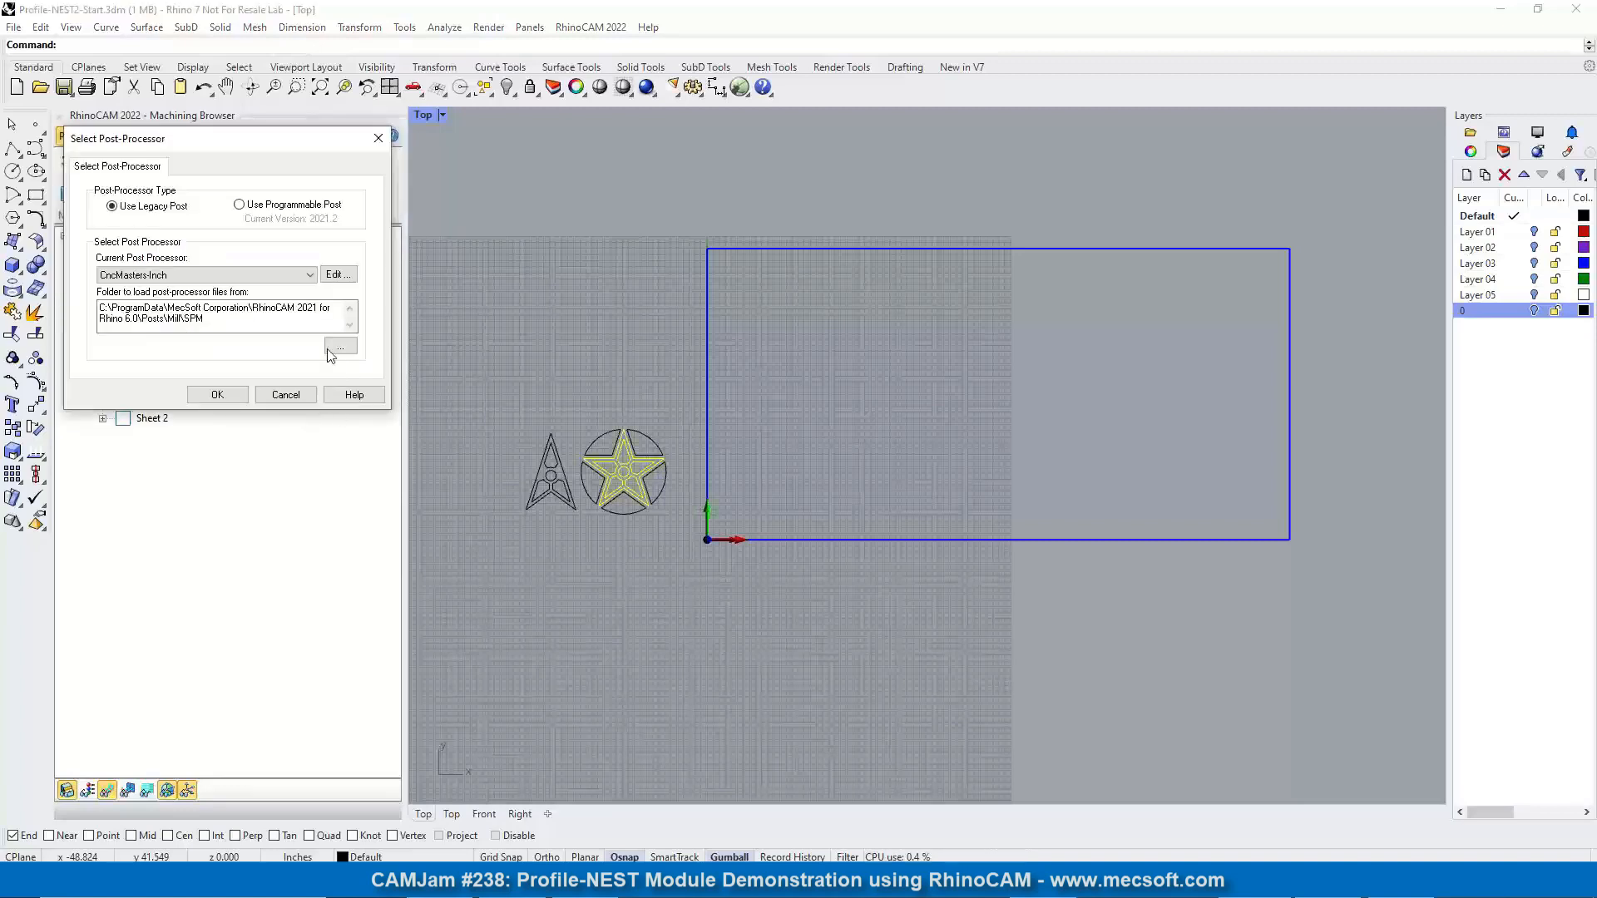
{"action": "left_click", "coordinate": [309, 276]}
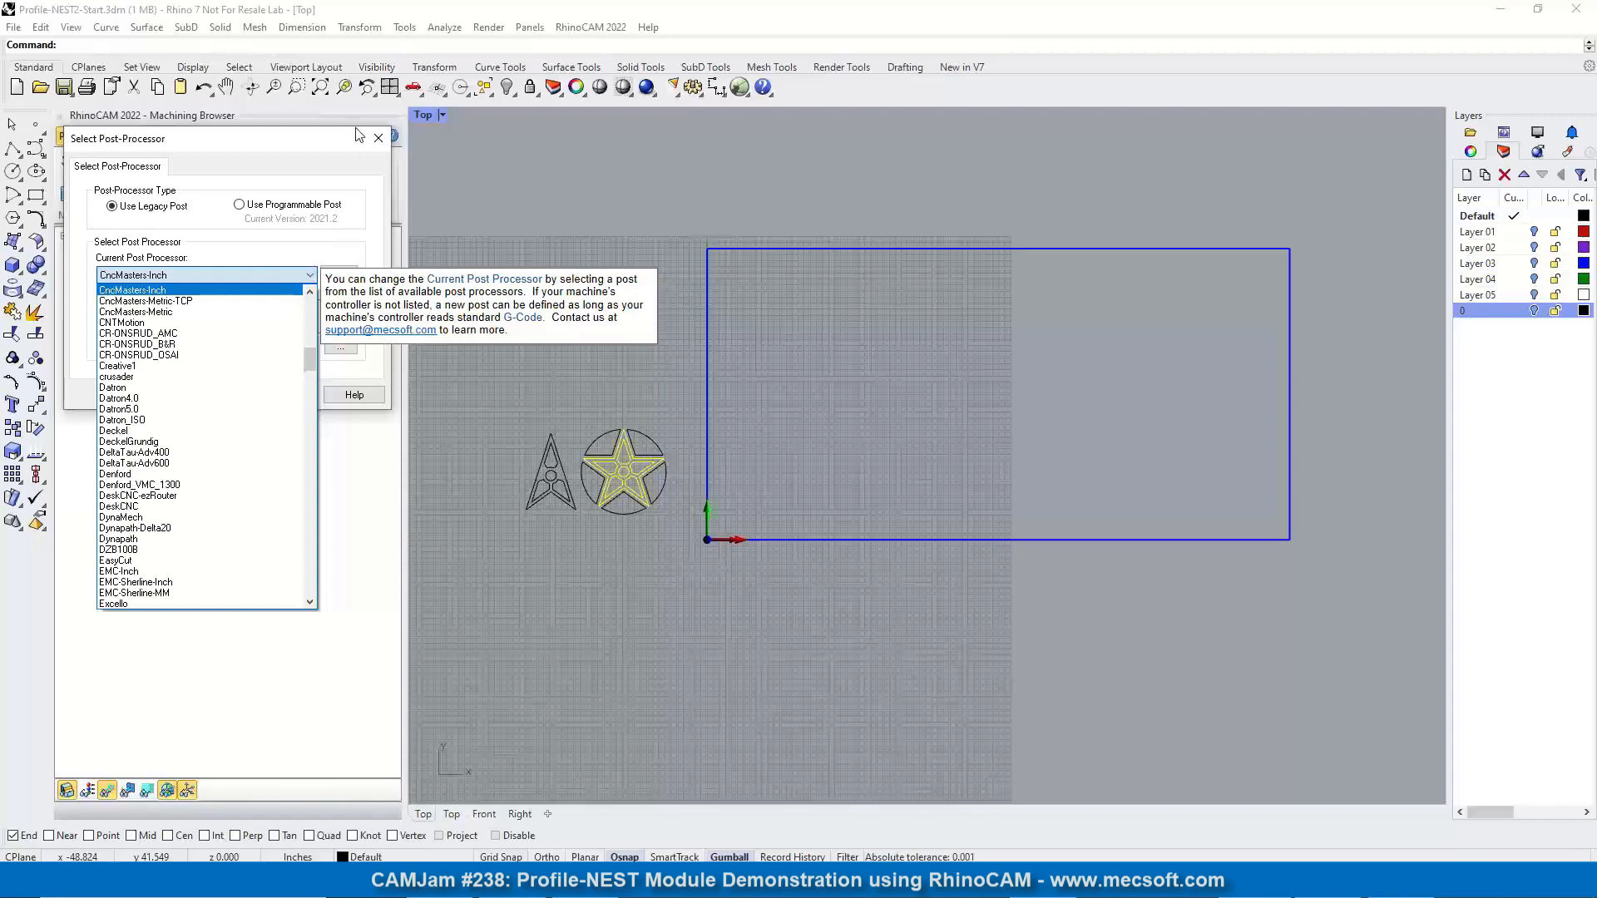
{"action": "left_click", "coordinate": [378, 141]}
{"action": "left_click", "coordinate": [379, 141]}
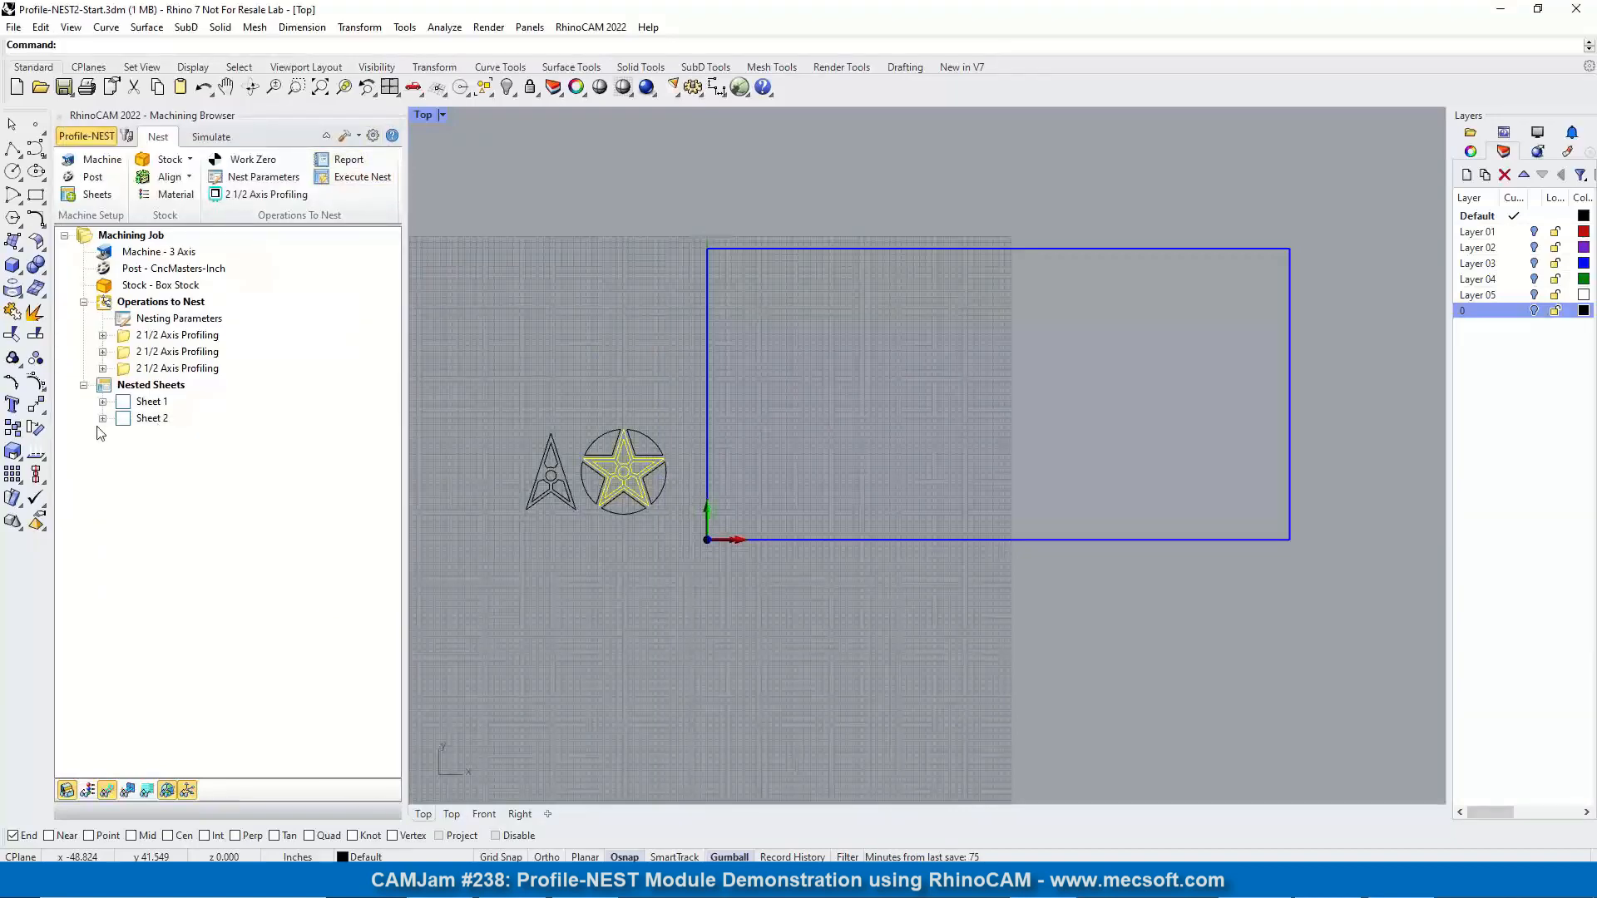
Post Sheet 1 with the CncMasters-Inch post as Profile-NEST2-Start_Sheet 1.nc and check the G-code
{"action": "left_click", "coordinate": [140, 401]}
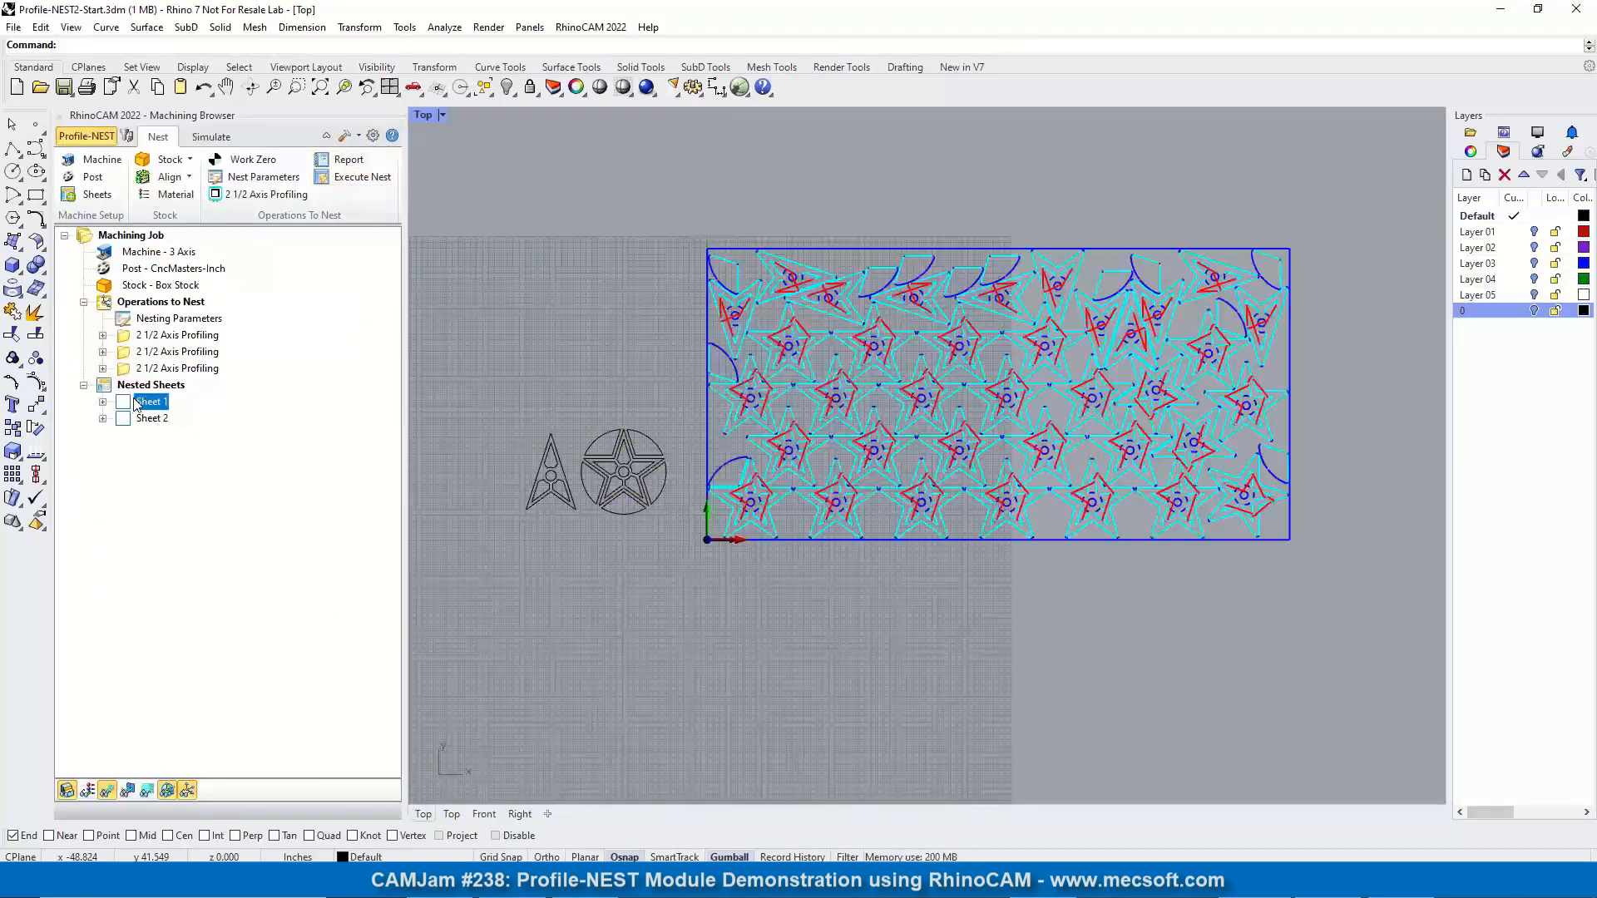
{"action": "right_click", "coordinate": [135, 402]}
{"action": "left_click", "coordinate": [210, 439]}
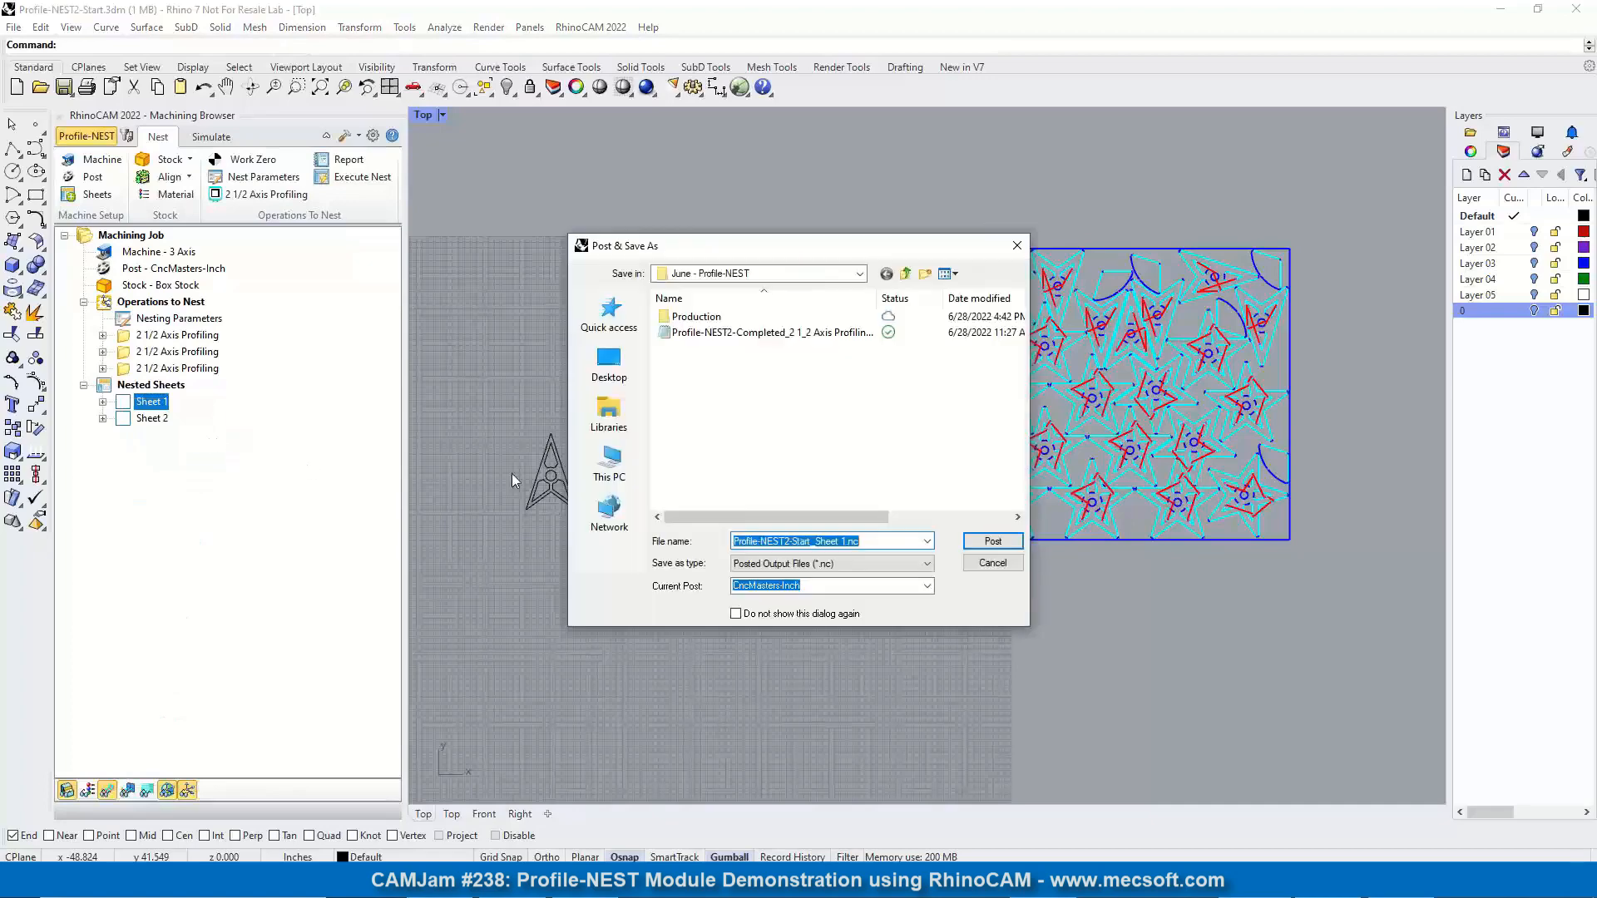
{"action": "left_click", "coordinate": [990, 542]}
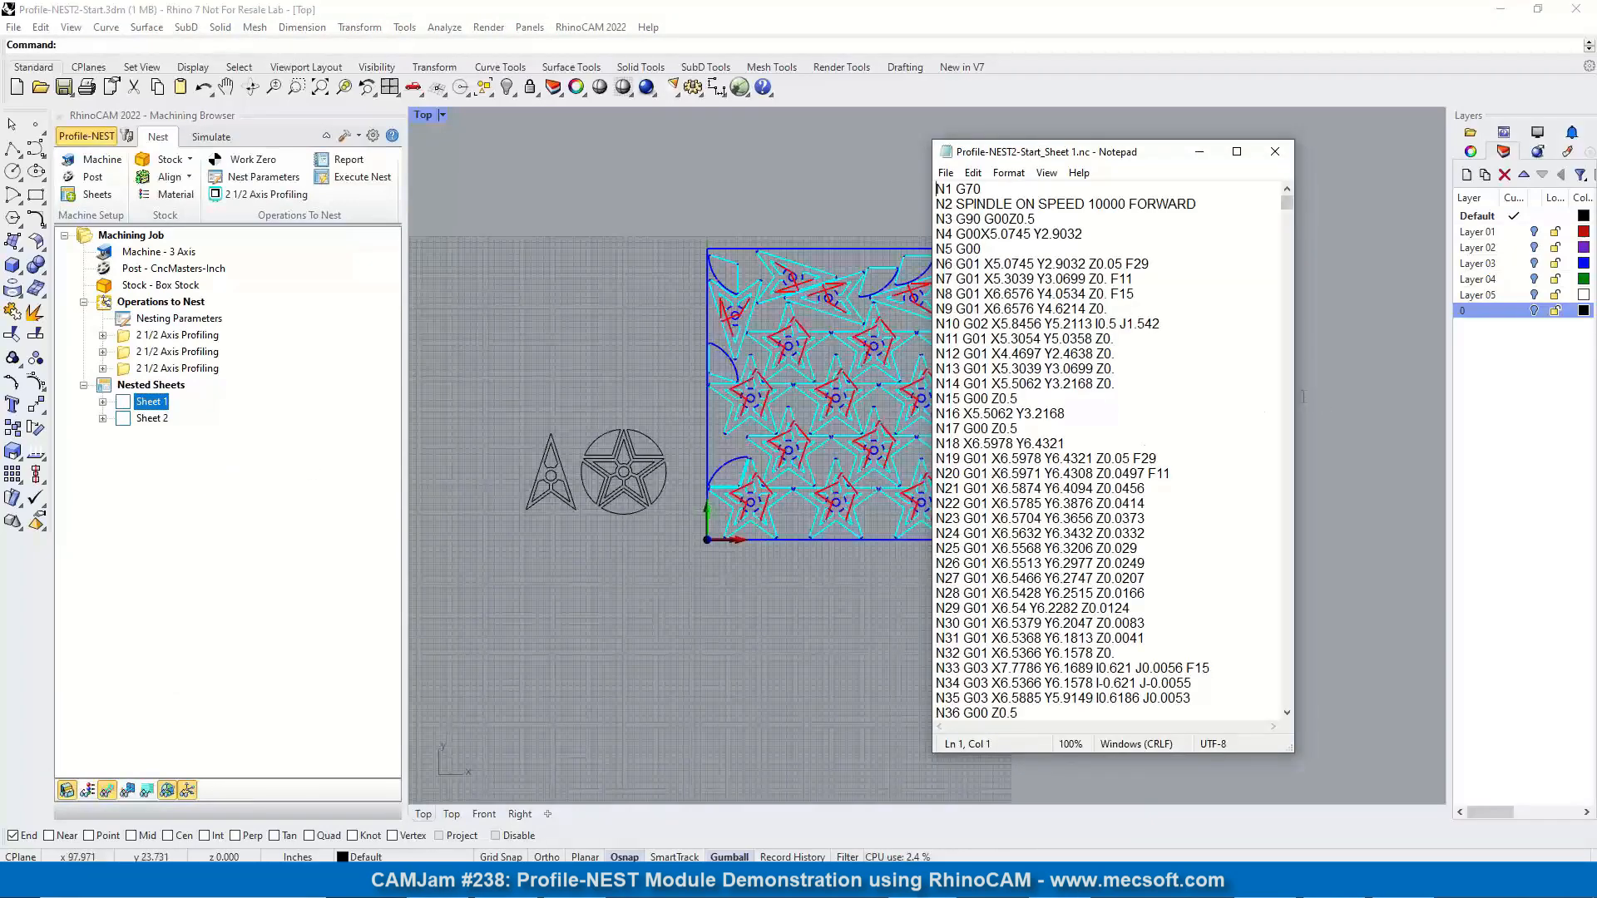
{"action": "mouse_move", "coordinate": [1287, 200]}
{"action": "left_mouse_down"}
{"action": "mouse_move", "coordinate": [1286, 308]}
{"action": "mouse_move", "coordinate": [1287, 197]}
{"action": "left_mouse_up"}
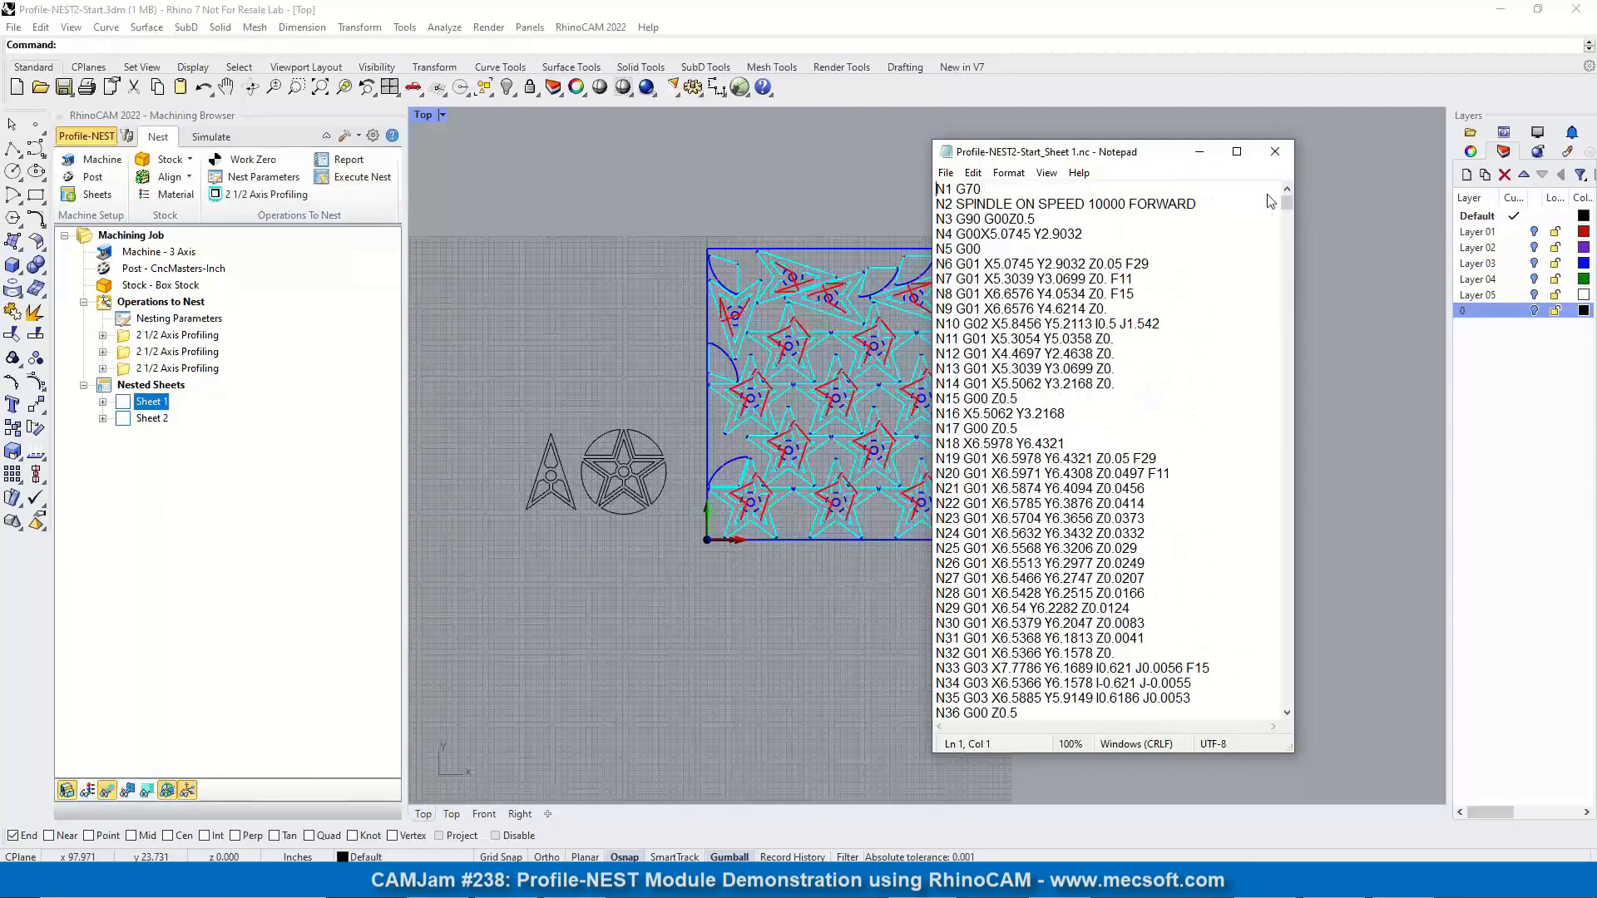
{"action": "left_click", "coordinate": [1275, 153]}
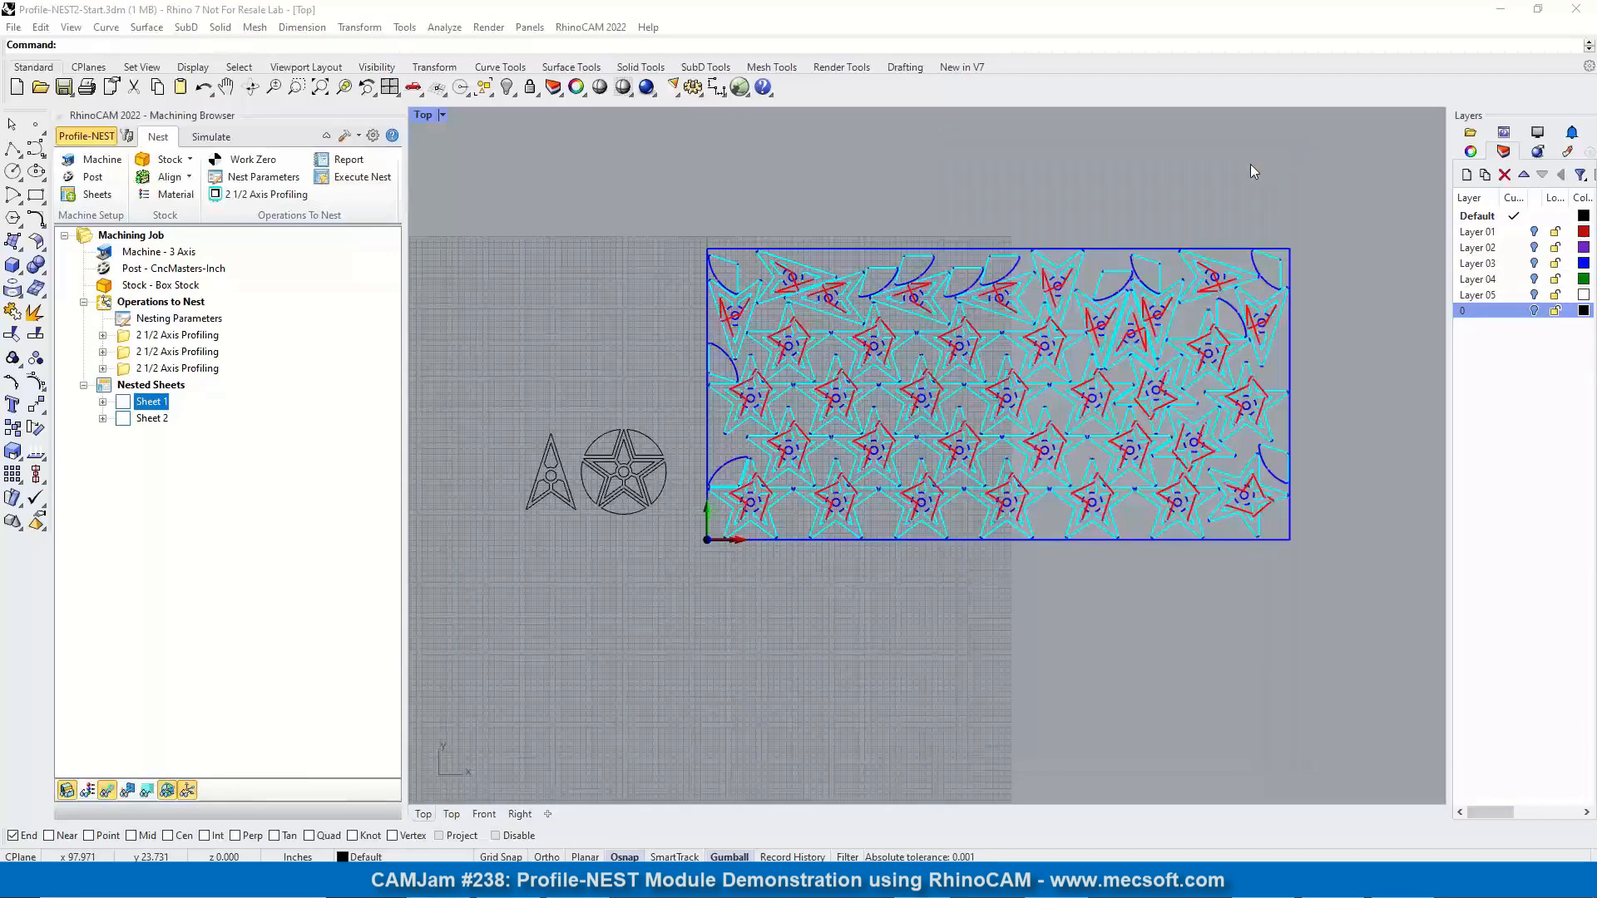
Post the 2 1/2 Axis Profiling 11 operation of Sheet 1 as Profile-NEST2-Start_2 1_2 Axis Profiling 11.nc and check its G-code
{"action": "left_click", "coordinate": [103, 401]}
{"action": "left_click", "coordinate": [196, 418]}
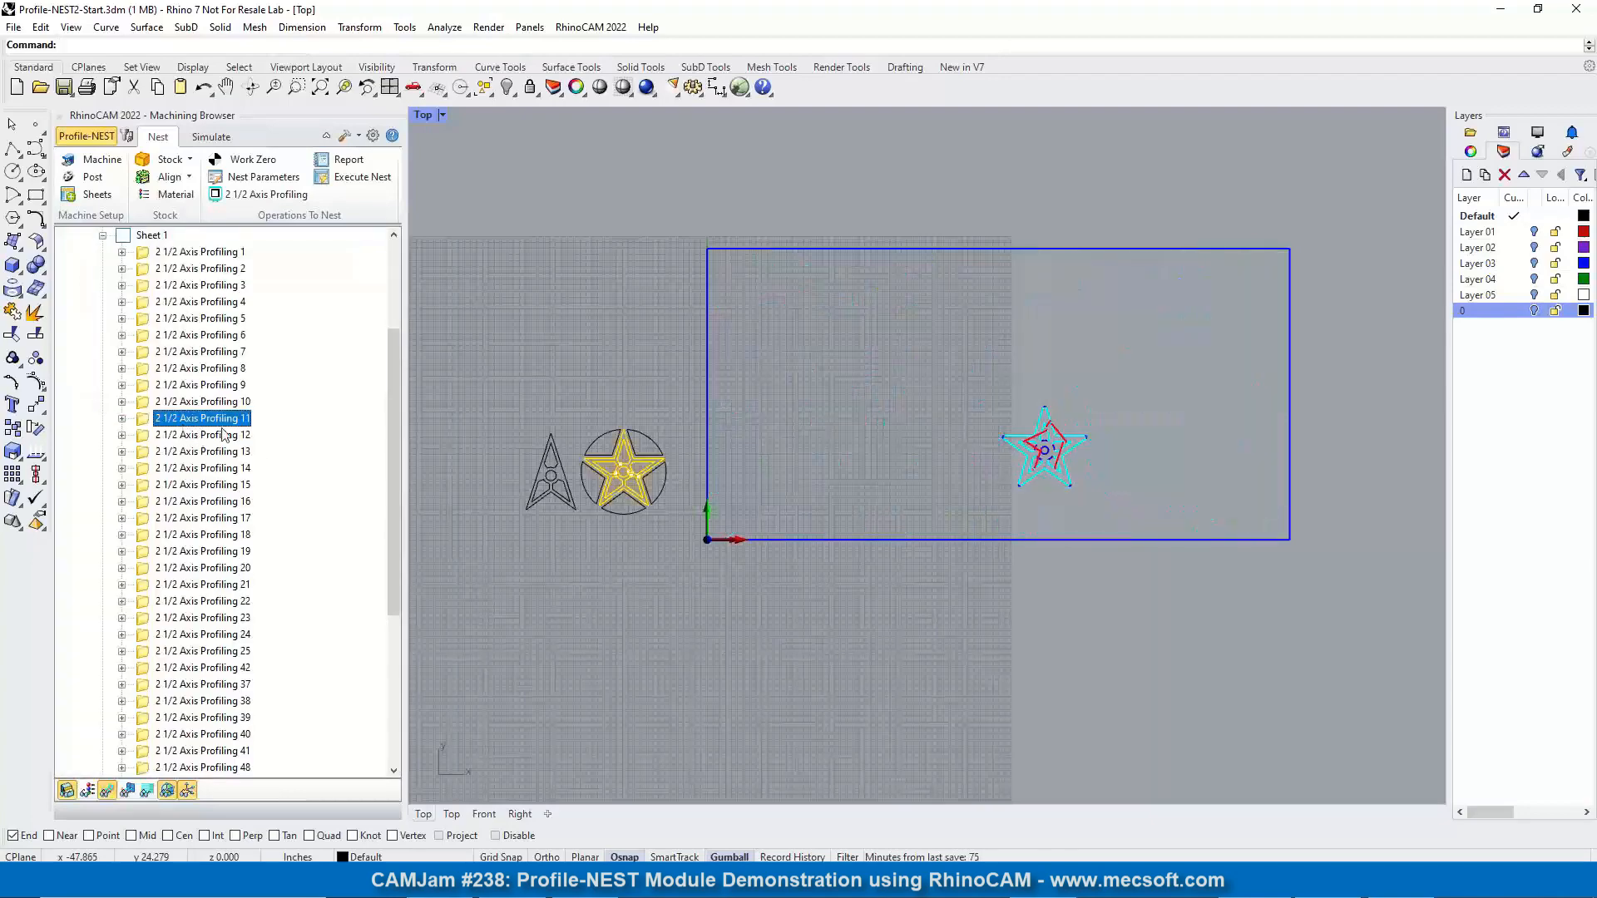
{"action": "right_click", "coordinate": [196, 420]}
{"action": "left_click", "coordinate": [226, 462]}
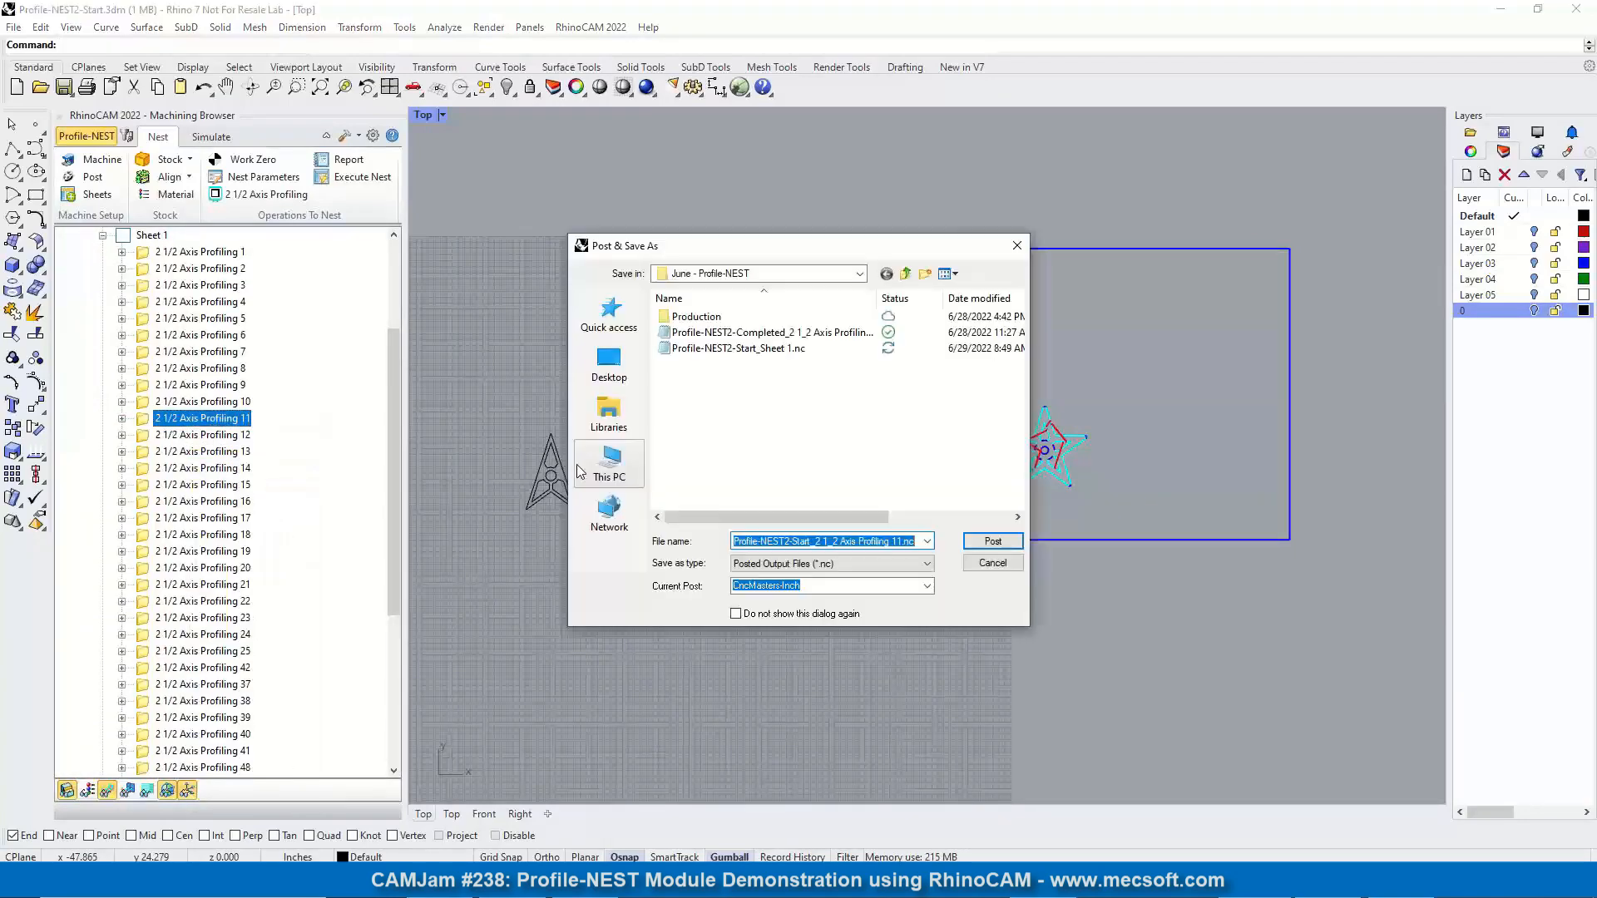
{"action": "left_click", "coordinate": [973, 542]}
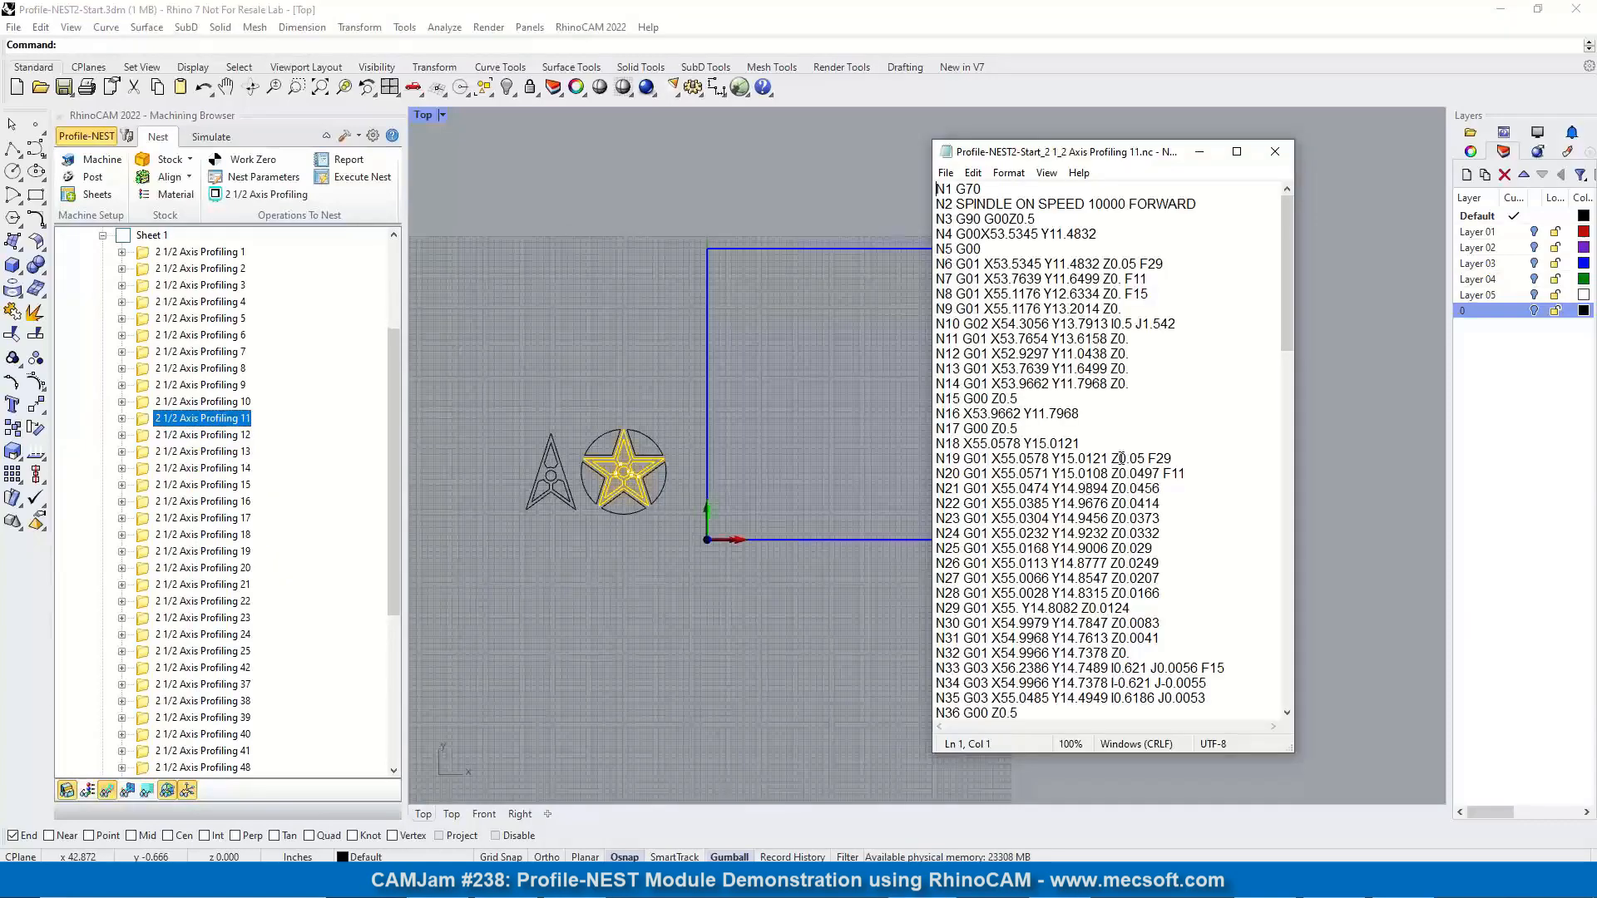
{"action": "left_click_drag", "start_coordinate": [1287, 272], "coordinate": [1312, 244]}
{"action": "left_click", "coordinate": [1274, 151]}
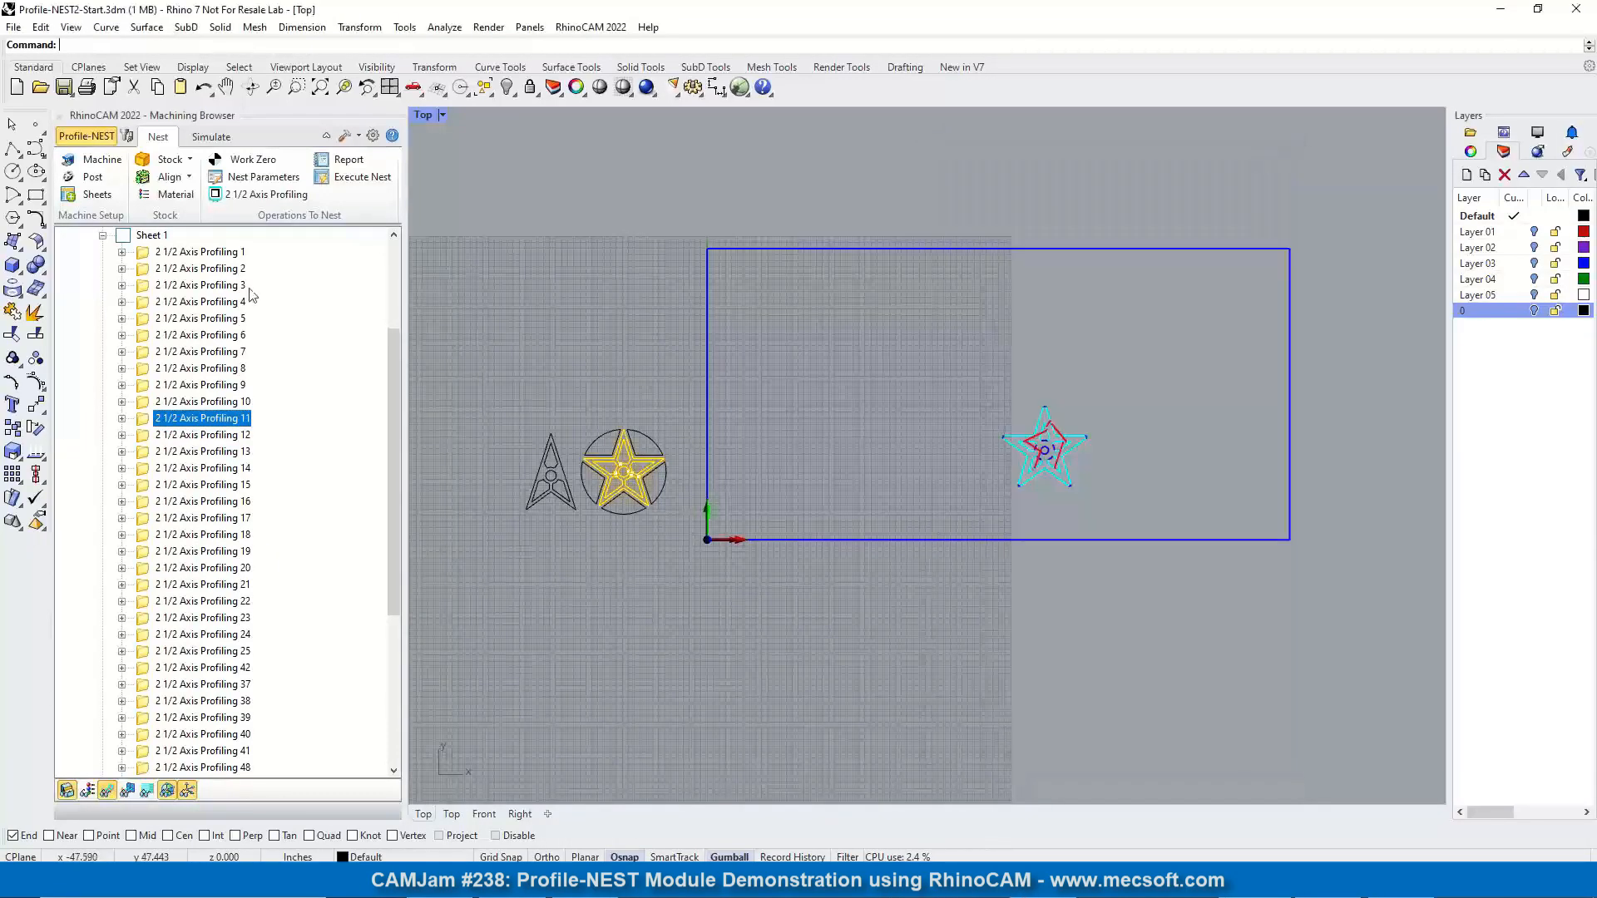
{"action": "left_click", "coordinate": [102, 235]}
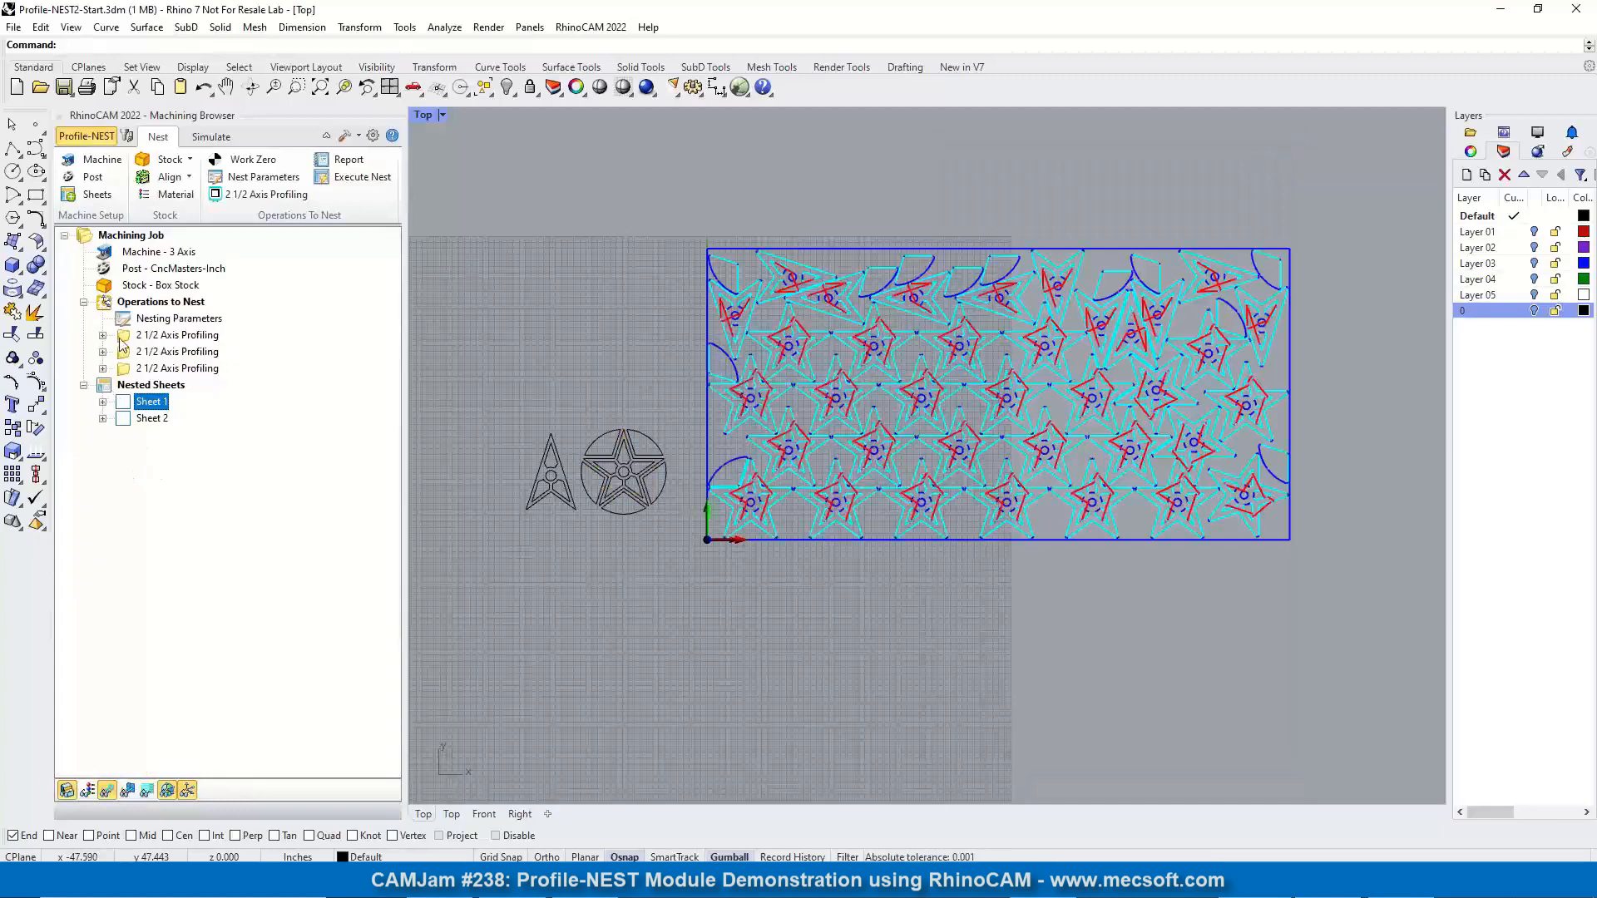
Post the star's original 2 1/2 Axis Profiling operation as Profile-NEST2-Start_2 1_2 Axis Profiling.nc and check its G-code
{"action": "left_click", "coordinate": [196, 339]}
{"action": "right_click", "coordinate": [196, 335]}
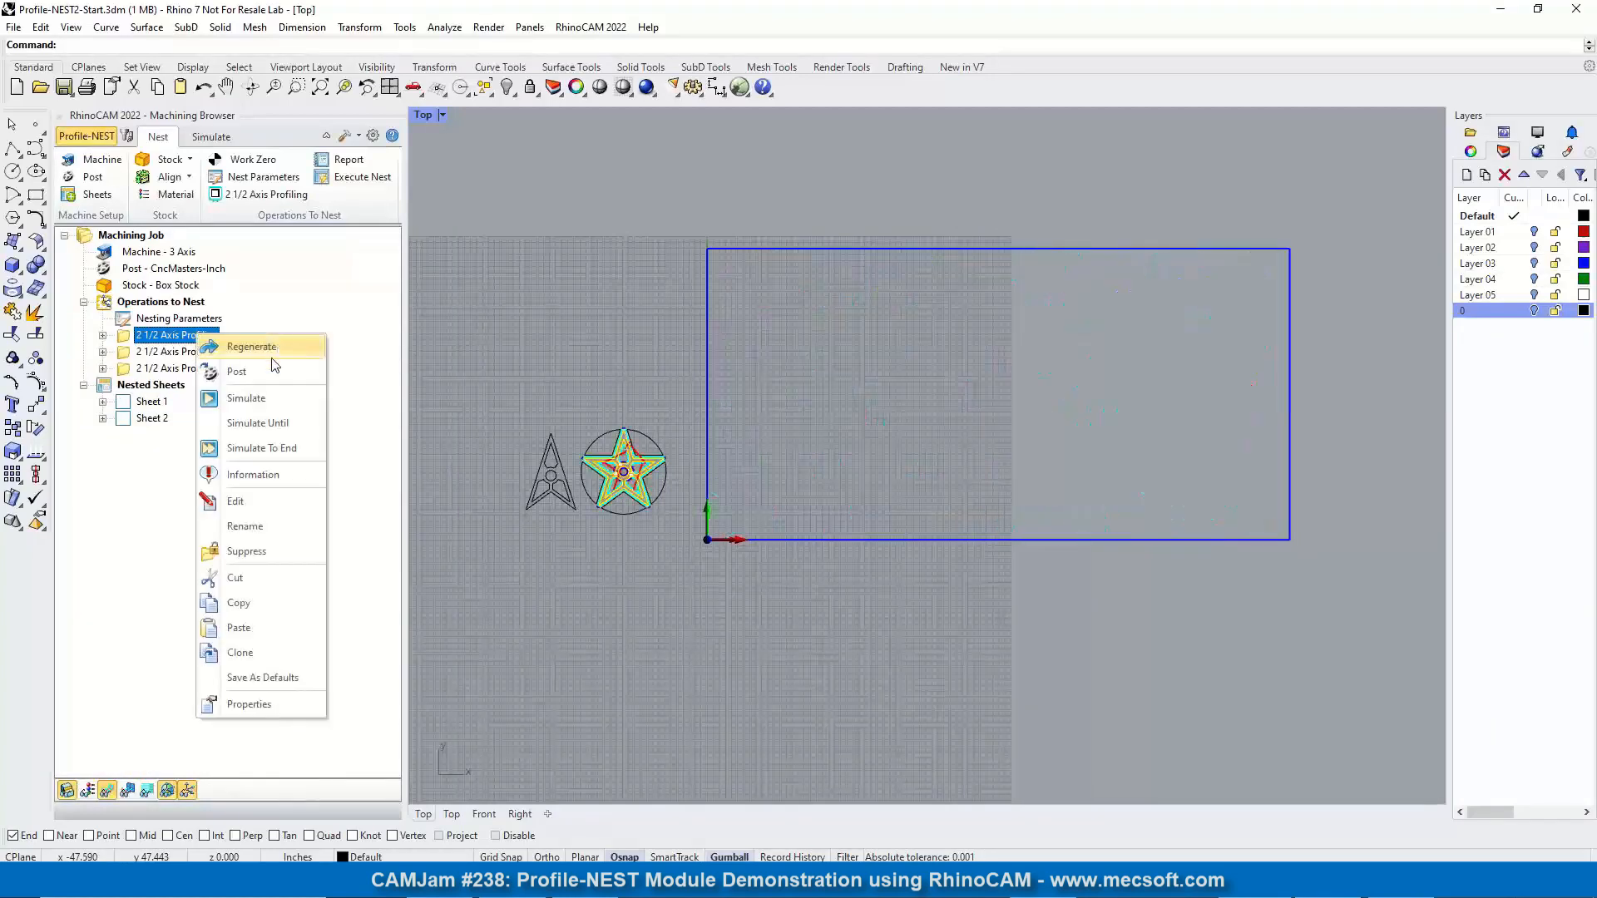
{"action": "left_click", "coordinate": [265, 346]}
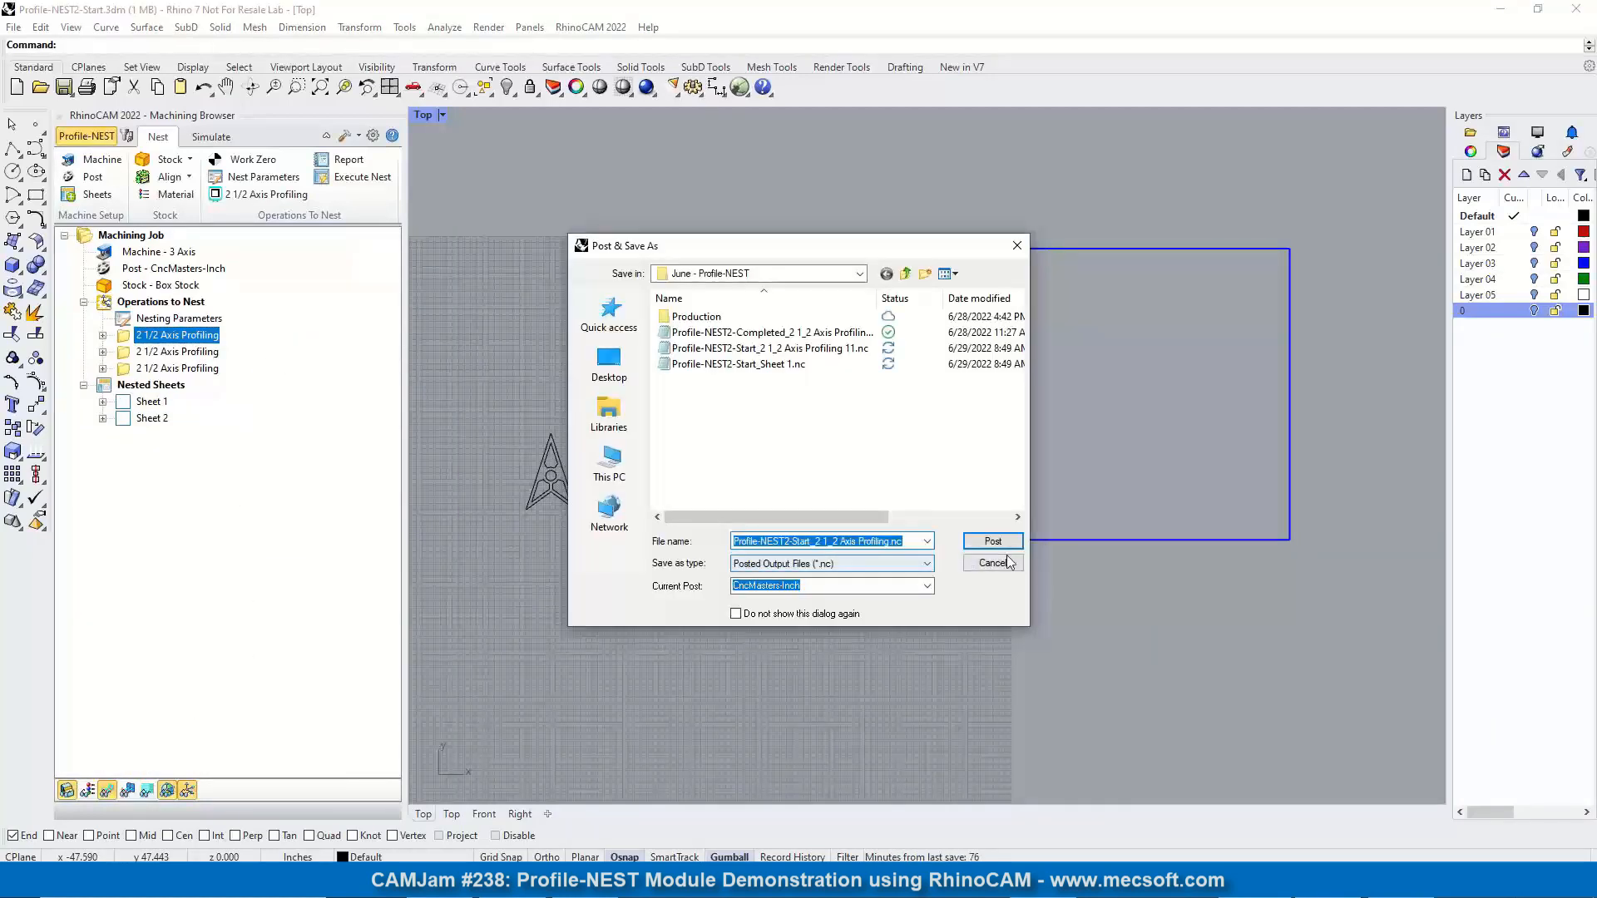
{"action": "left_click", "coordinate": [998, 539]}
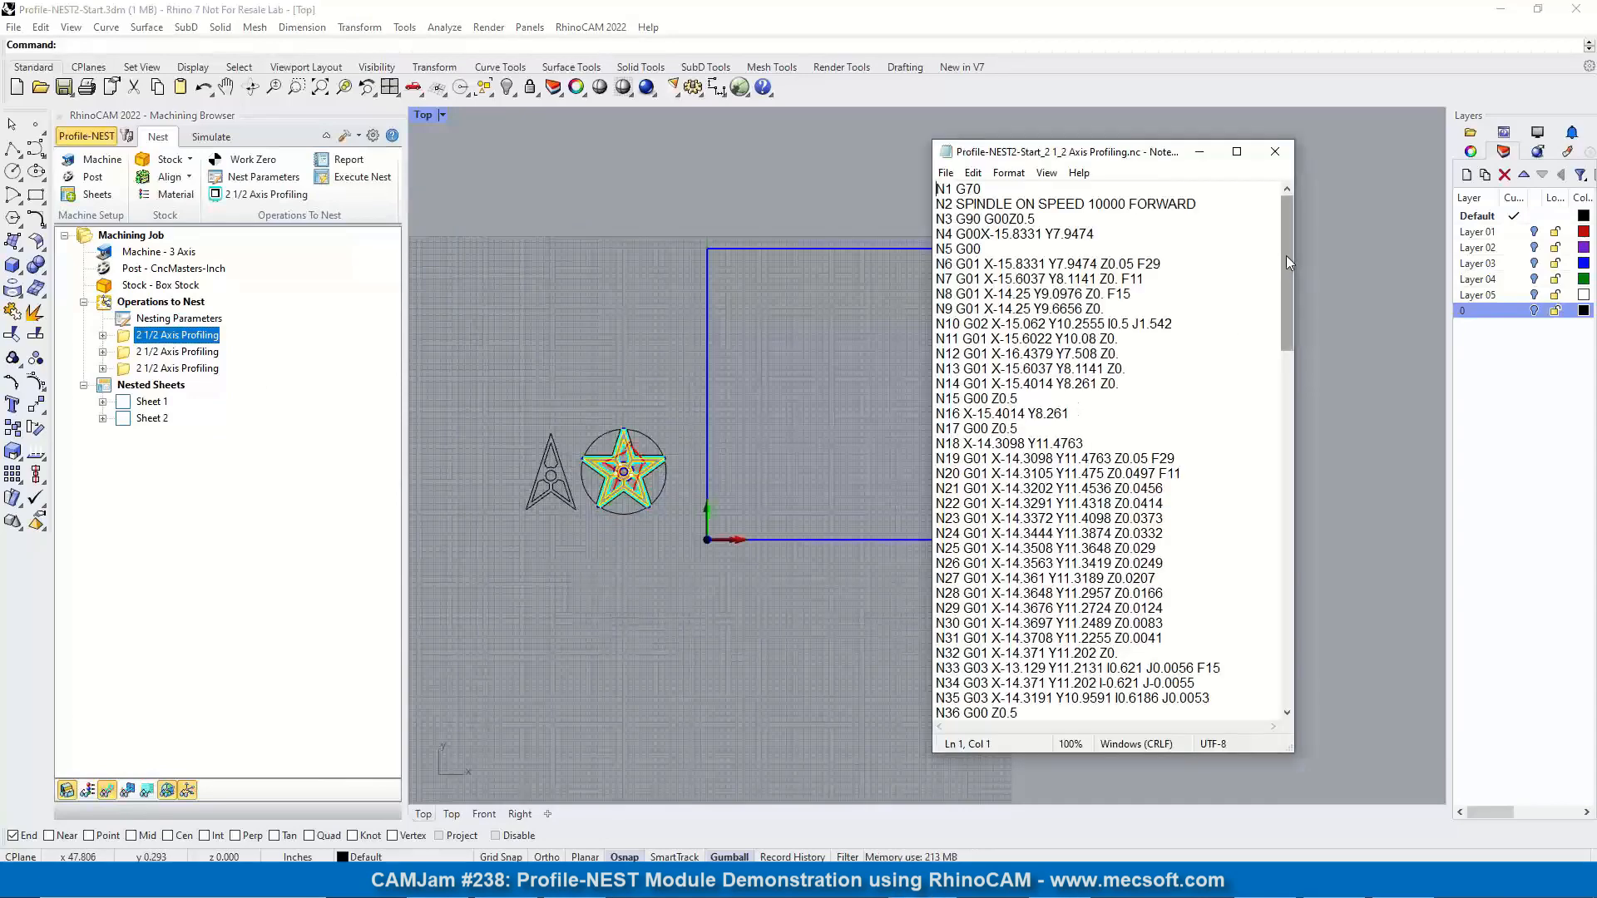
{"action": "mouse_move", "coordinate": [1285, 257]}
{"action": "left_mouse_down"}
{"action": "mouse_move", "coordinate": [1279, 641]}
{"action": "mouse_move", "coordinate": [1289, 266]}
{"action": "left_mouse_up"}
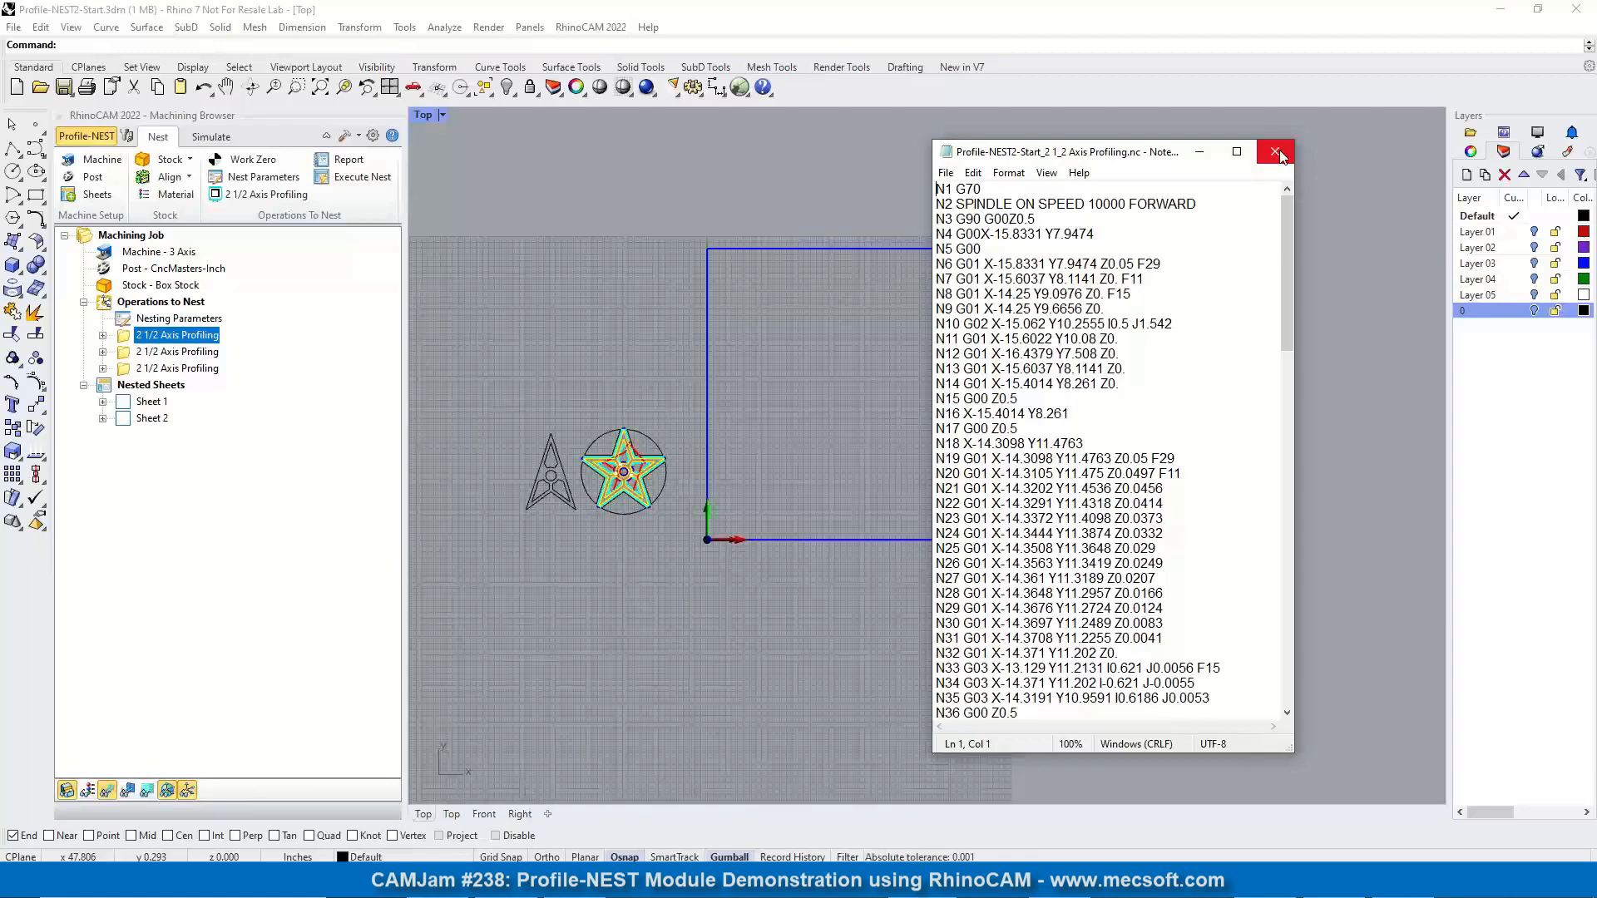
{"action": "left_click", "coordinate": [1277, 152]}
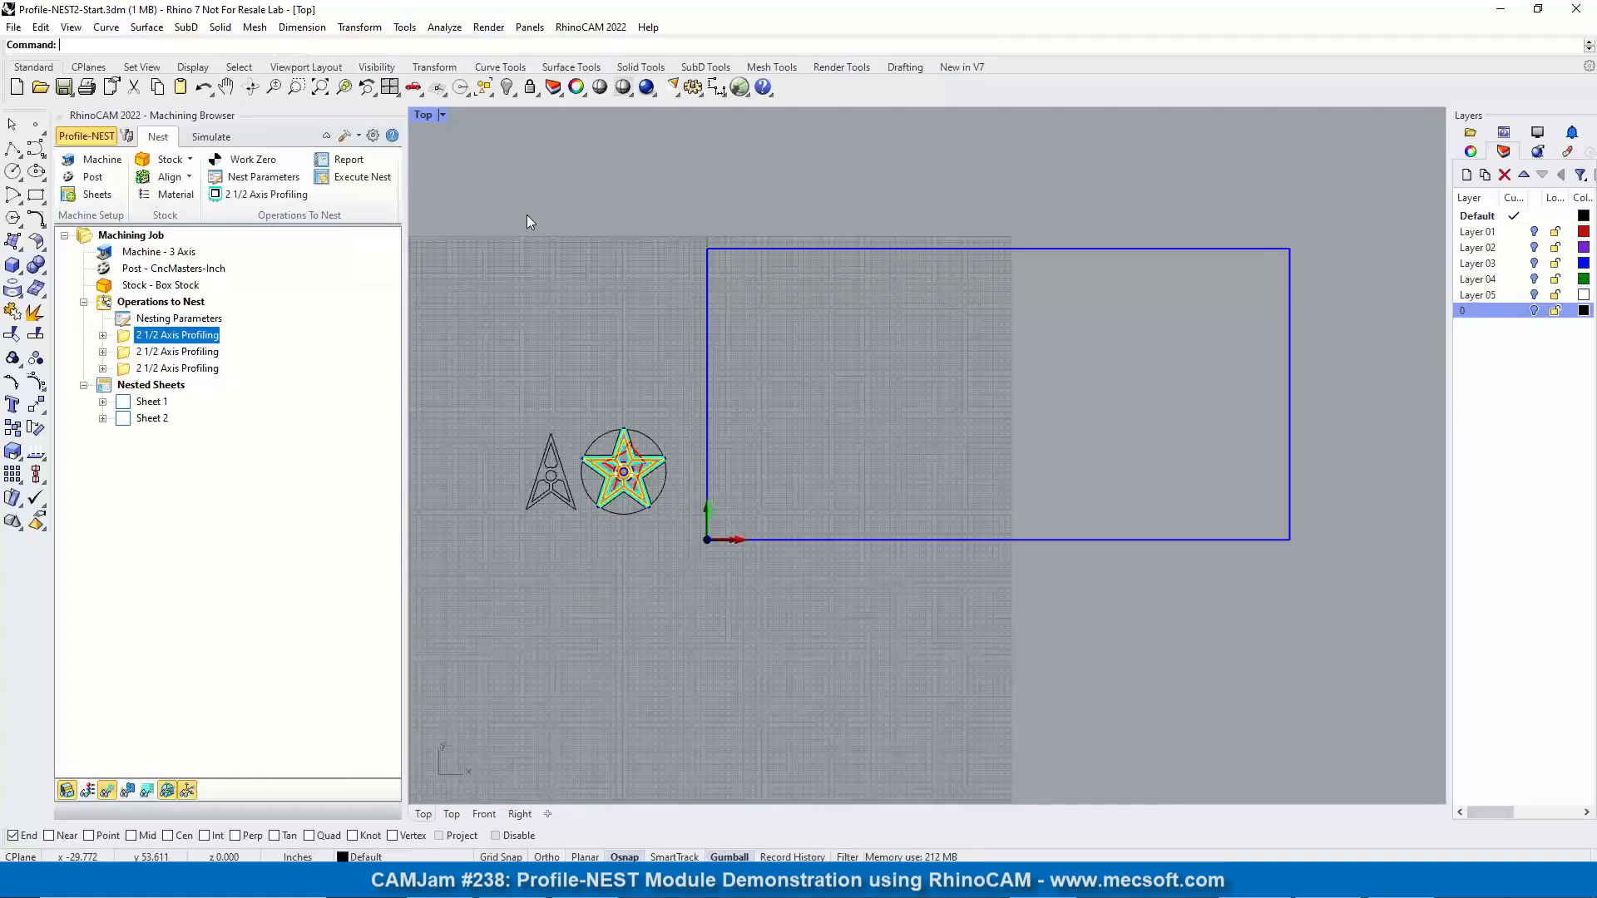
Check the job's post-processor type, current post and post-processor file folder
{"action": "left_click", "coordinate": [93, 177]}
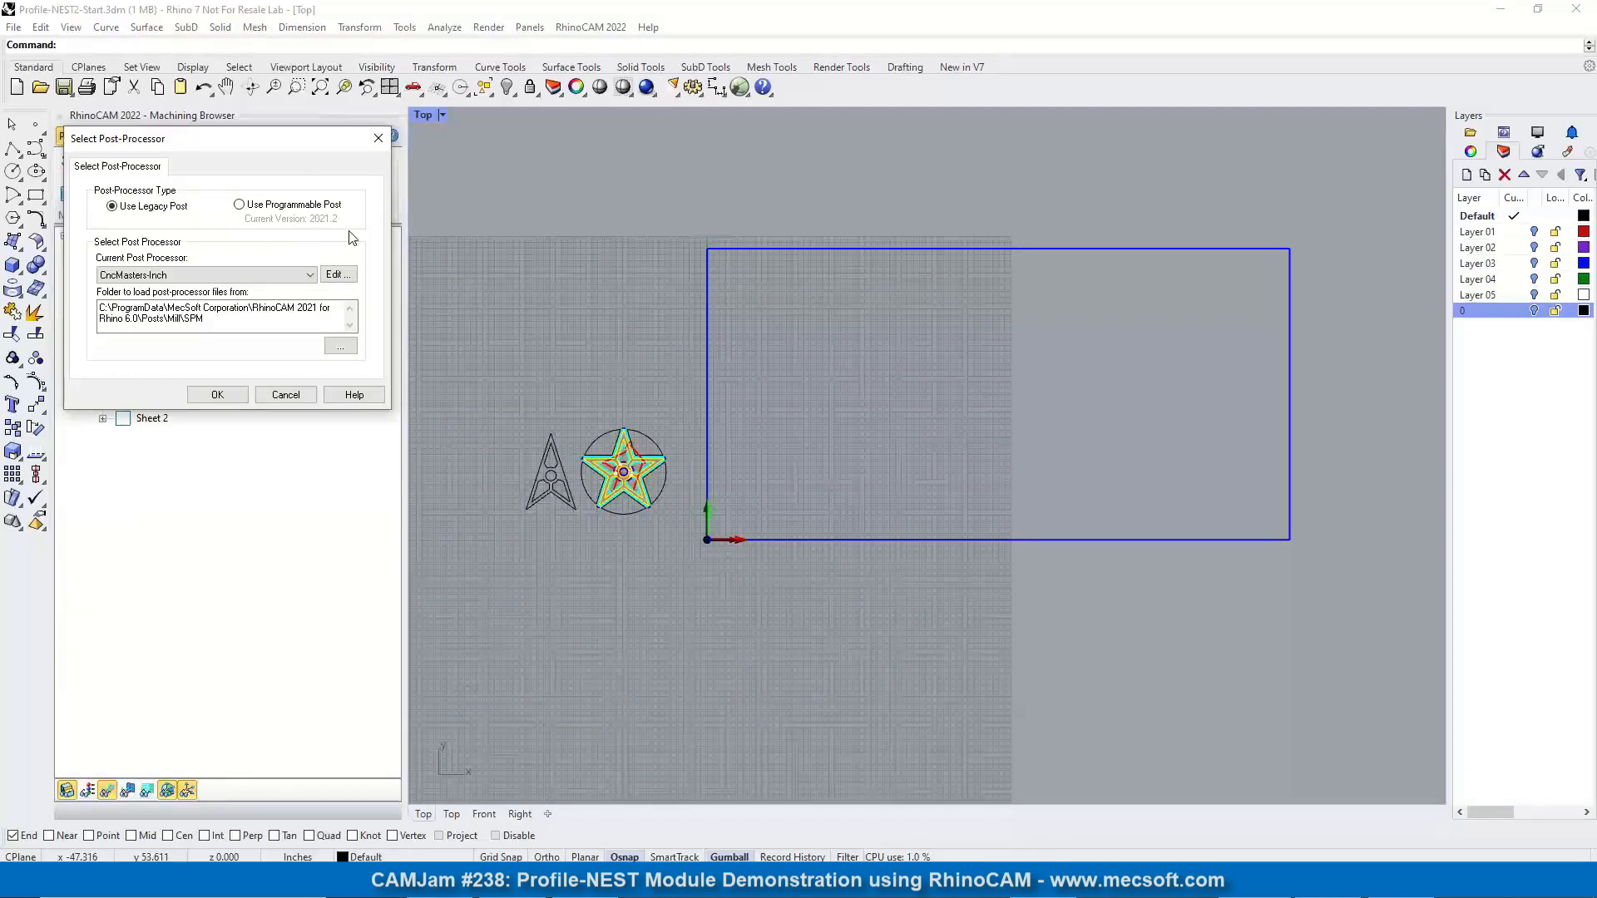
{"action": "left_click", "coordinate": [285, 395]}
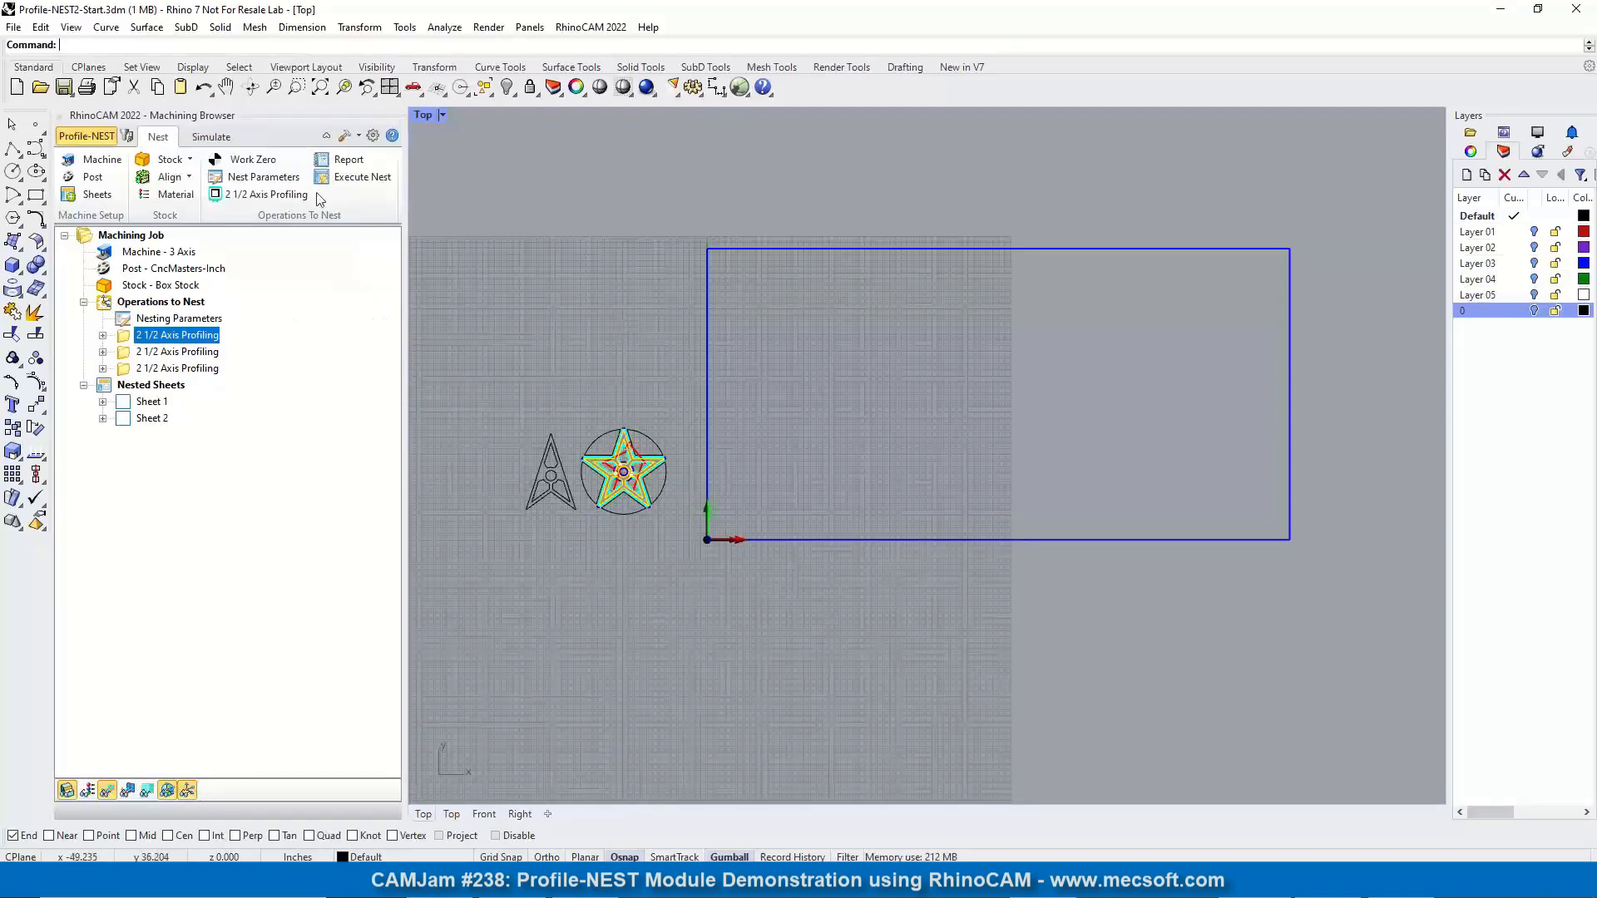
Review the CAM preferences for geometry, stock, cutting tools, feeds and speeds, machining, output control, toolpath, simulation and user interface
{"action": "left_click", "coordinate": [373, 135]}
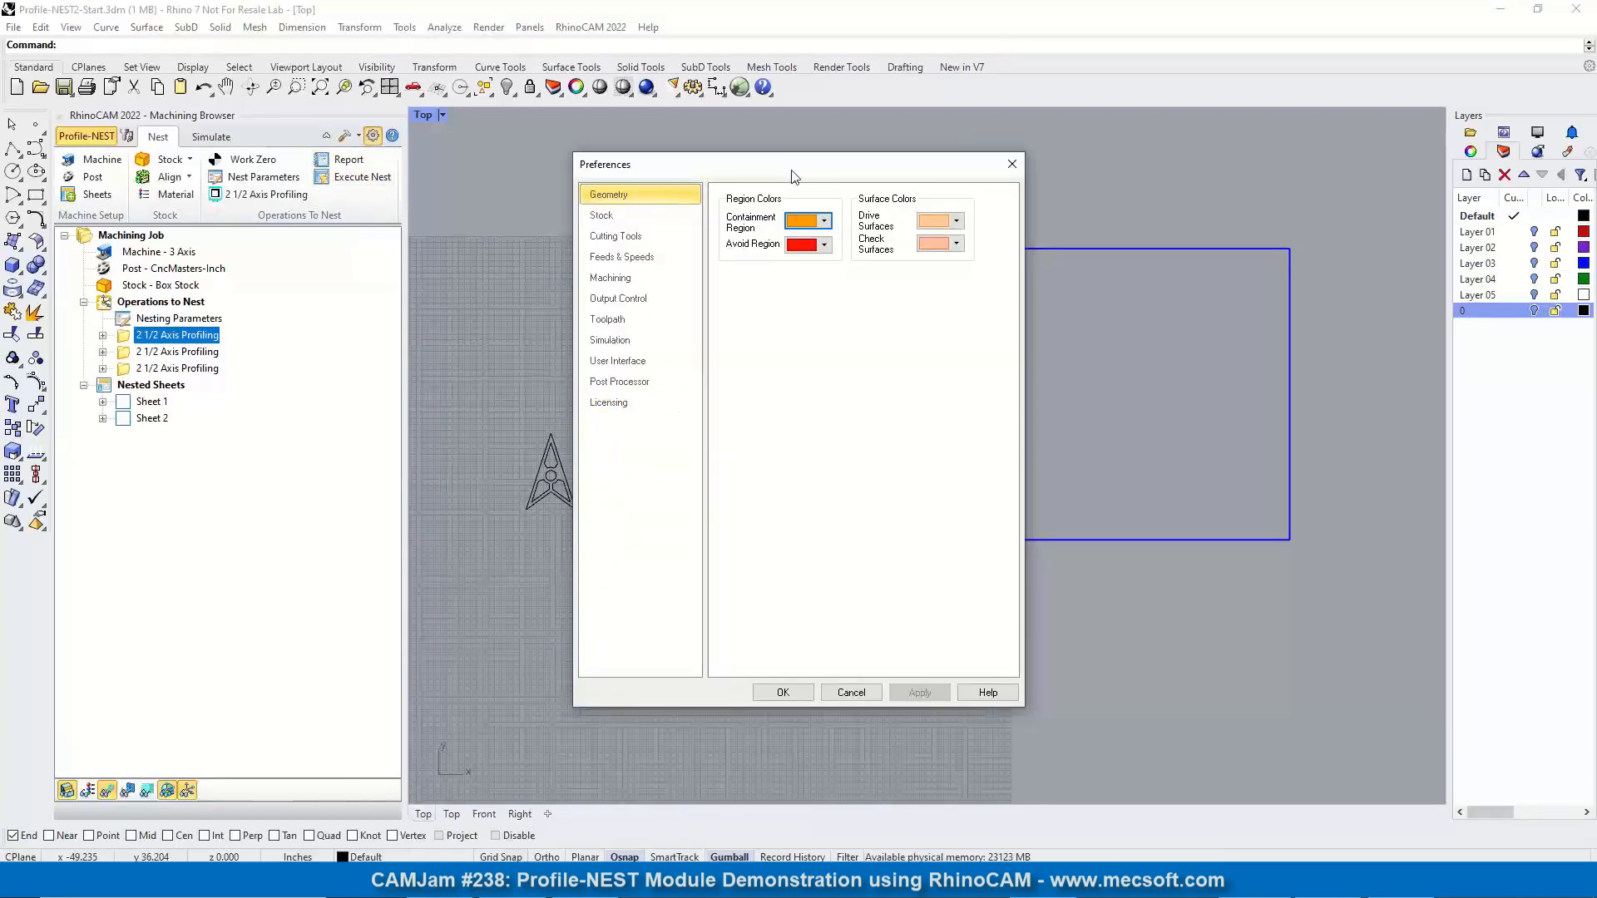
{"action": "left_click_drag", "start_coordinate": [709, 173], "coordinate": [646, 164]}
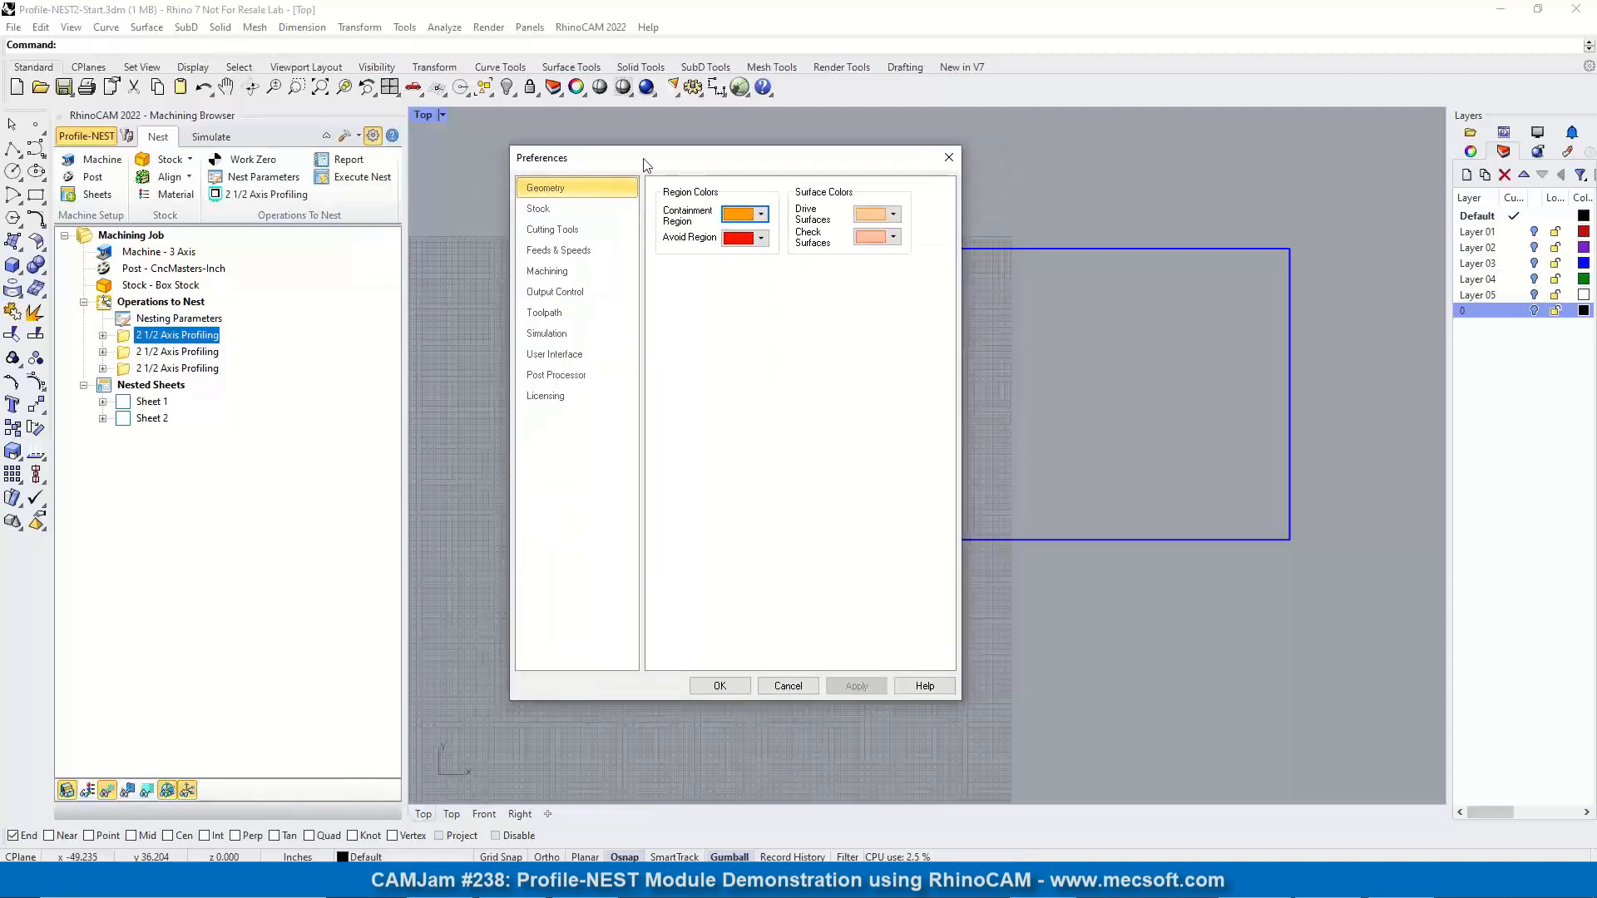
{"action": "left_click", "coordinate": [571, 212]}
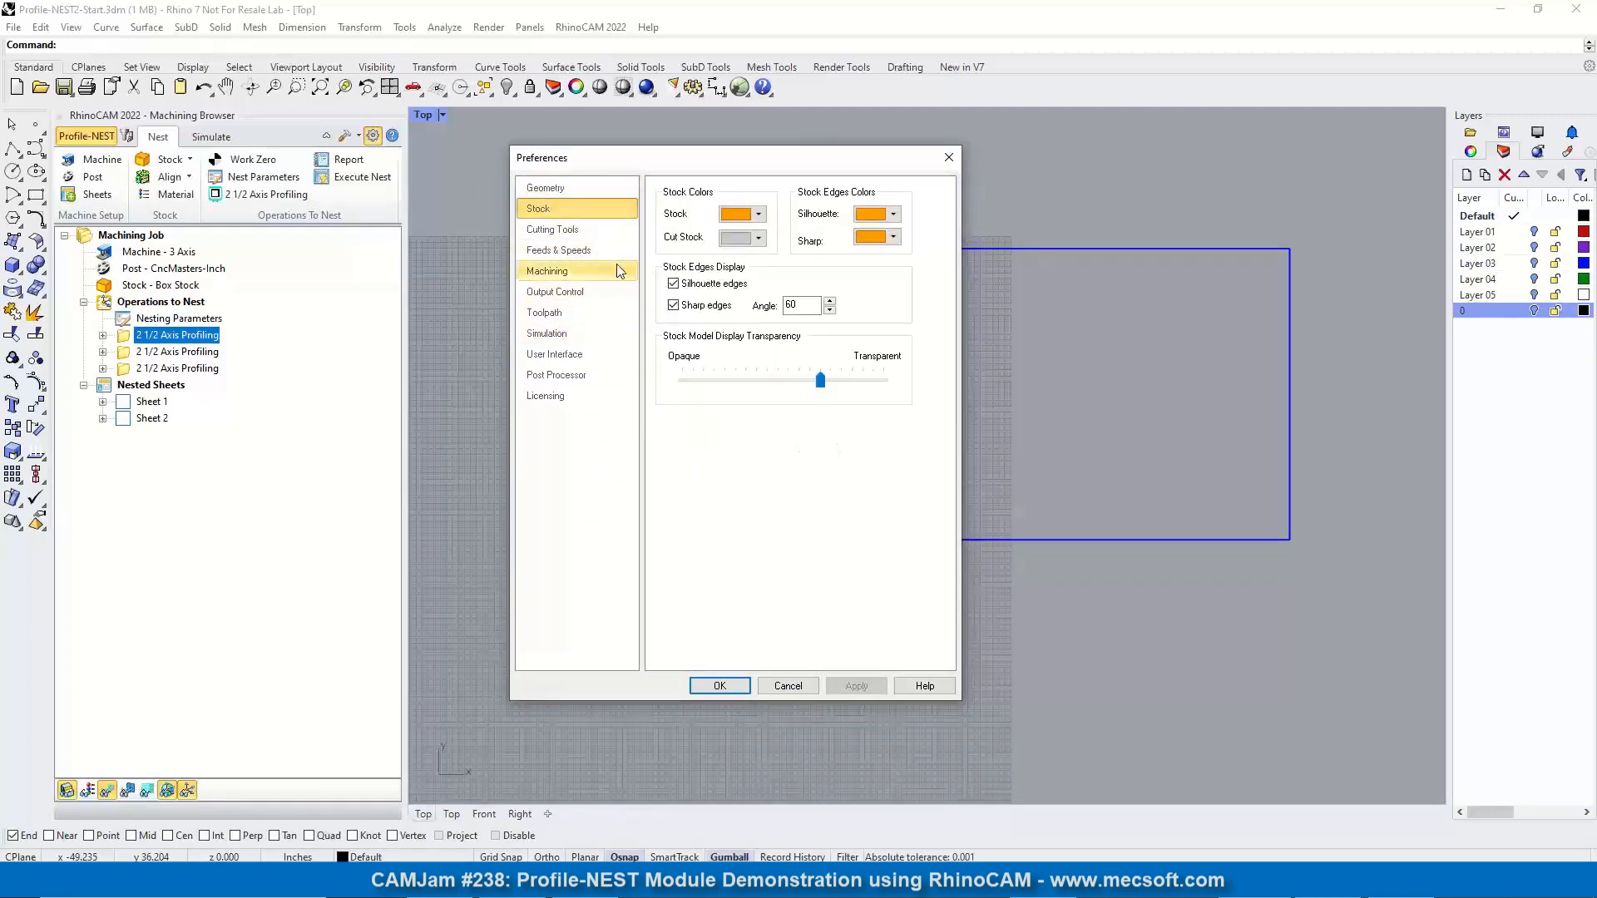
{"action": "left_click", "coordinate": [580, 230]}
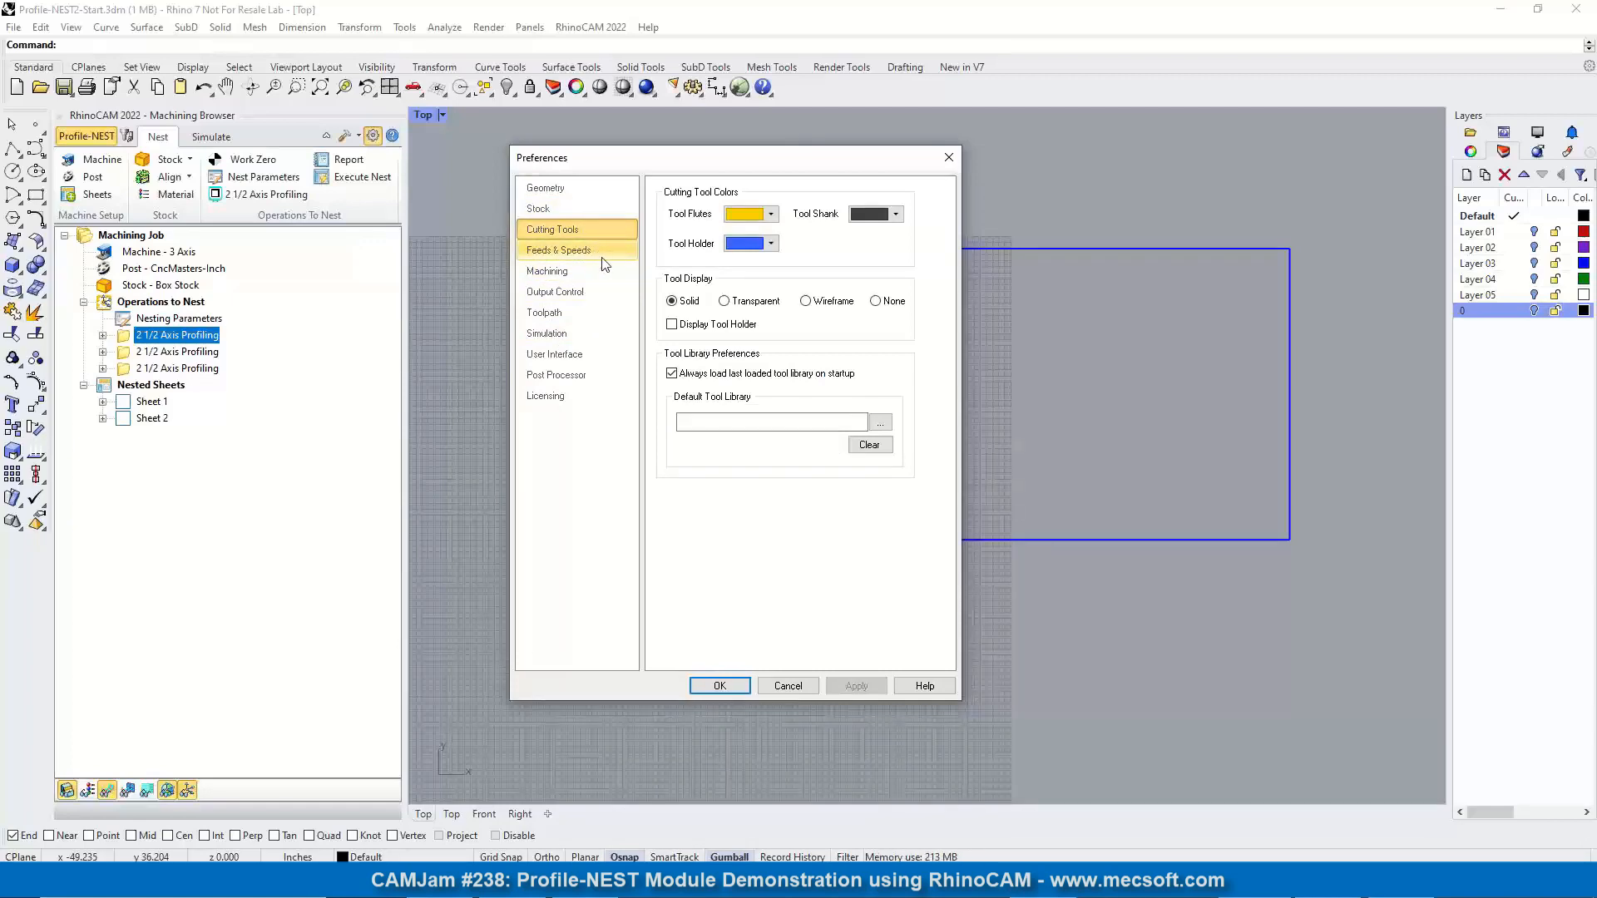
{"action": "left_click", "coordinate": [596, 252]}
{"action": "left_click", "coordinate": [588, 273]}
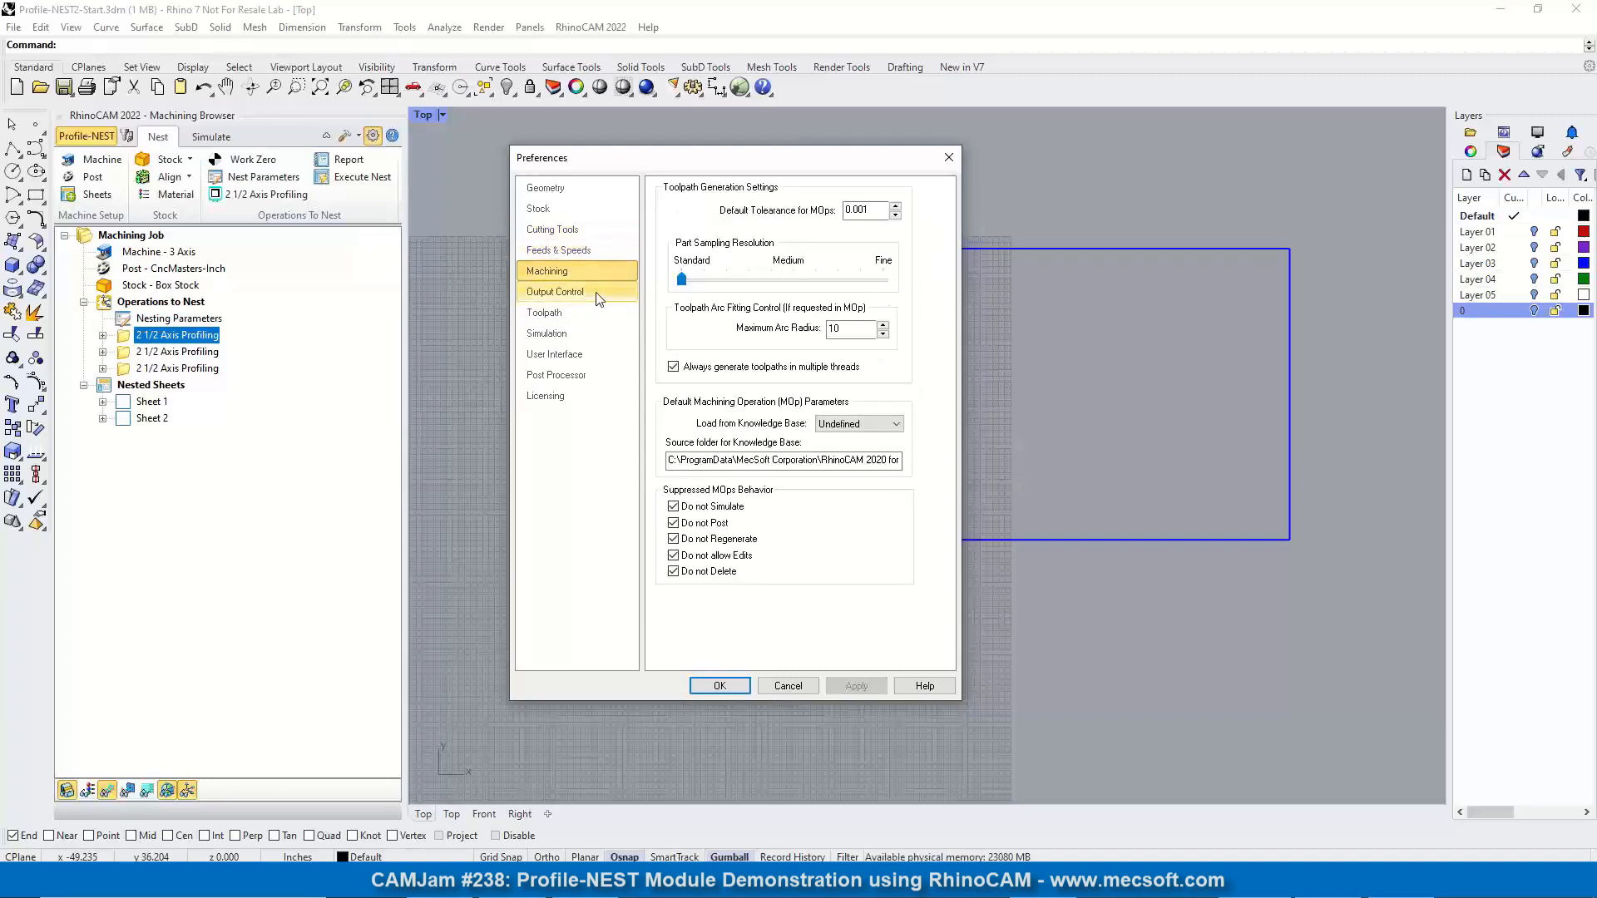
{"action": "left_click", "coordinate": [594, 293]}
{"action": "left_click", "coordinate": [588, 279]}
{"action": "left_click", "coordinate": [584, 314]}
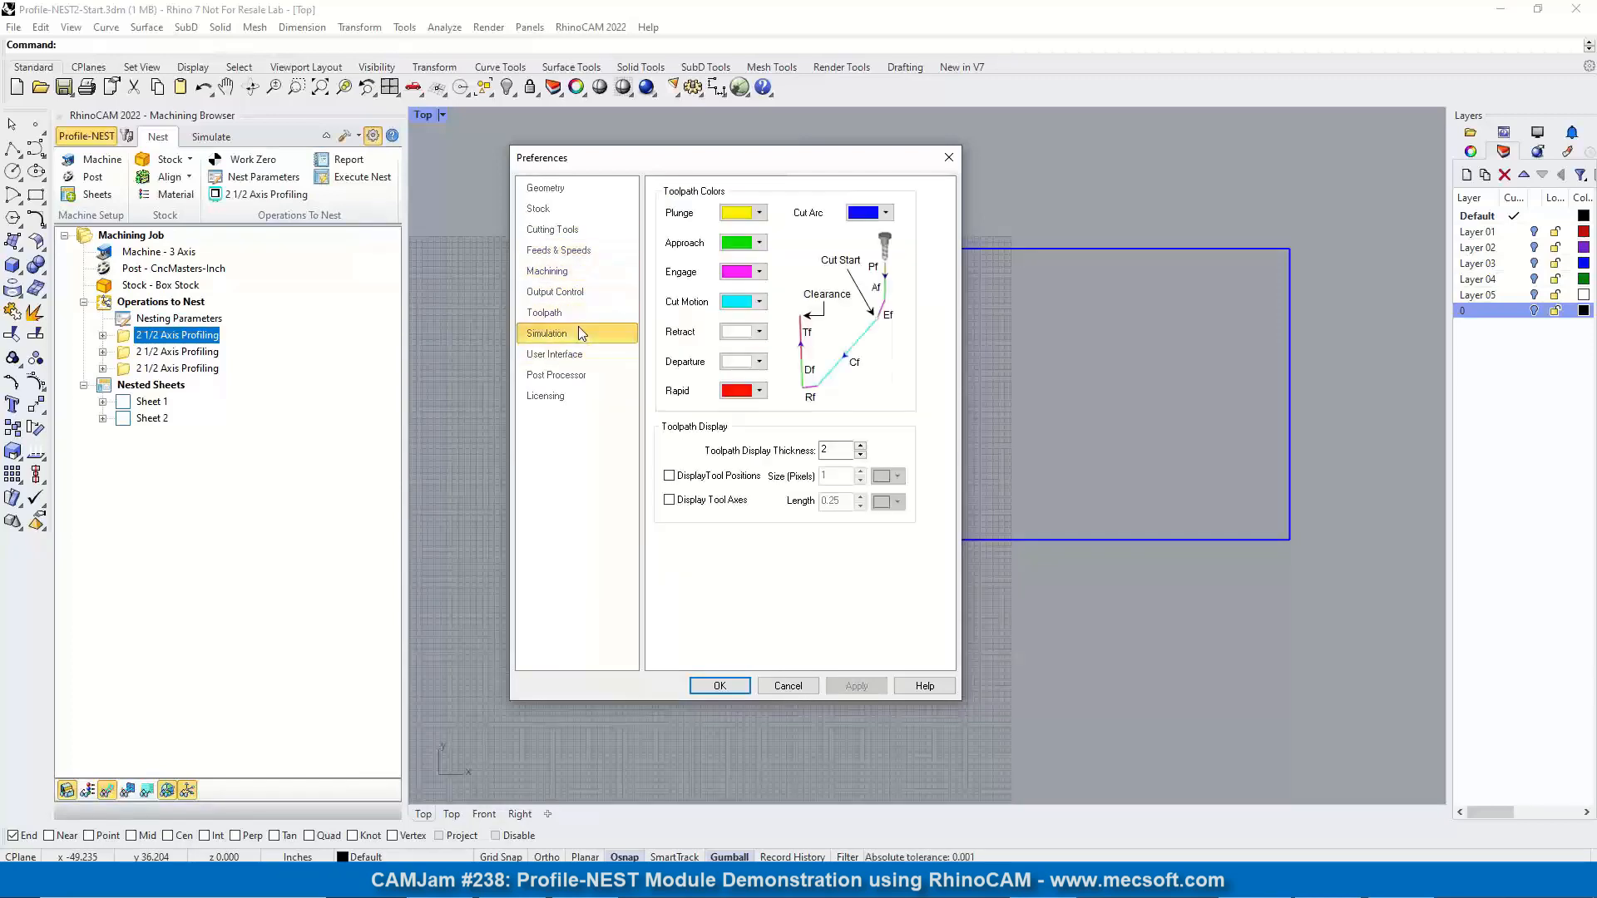
{"action": "left_click", "coordinate": [577, 333]}
{"action": "left_click", "coordinate": [592, 357]}
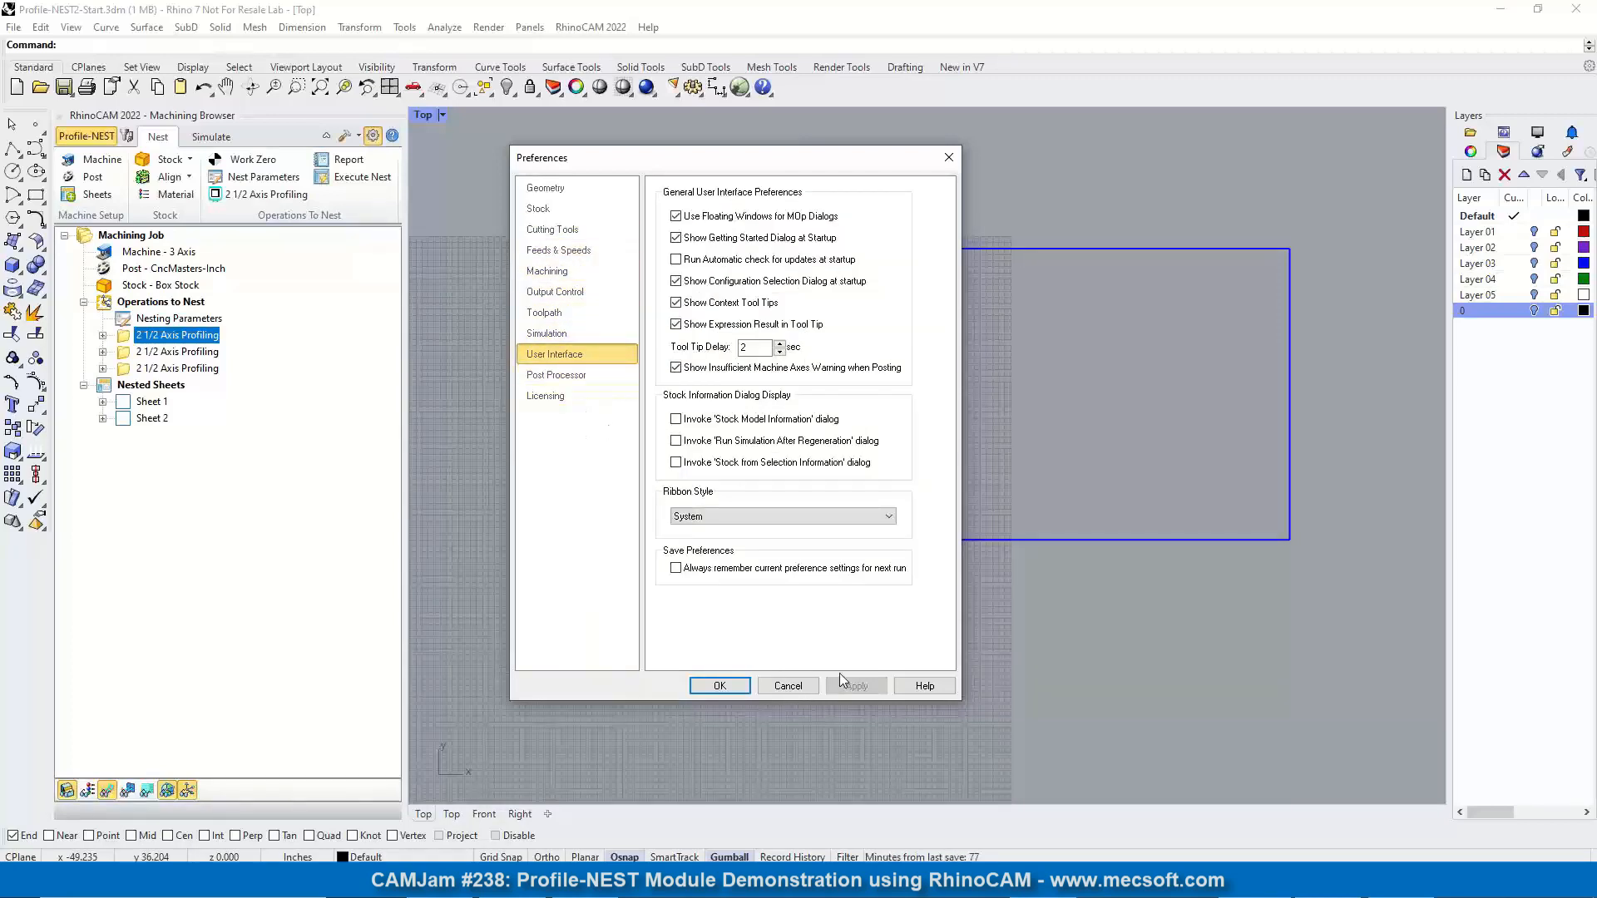
{"action": "left_click", "coordinate": [787, 687]}
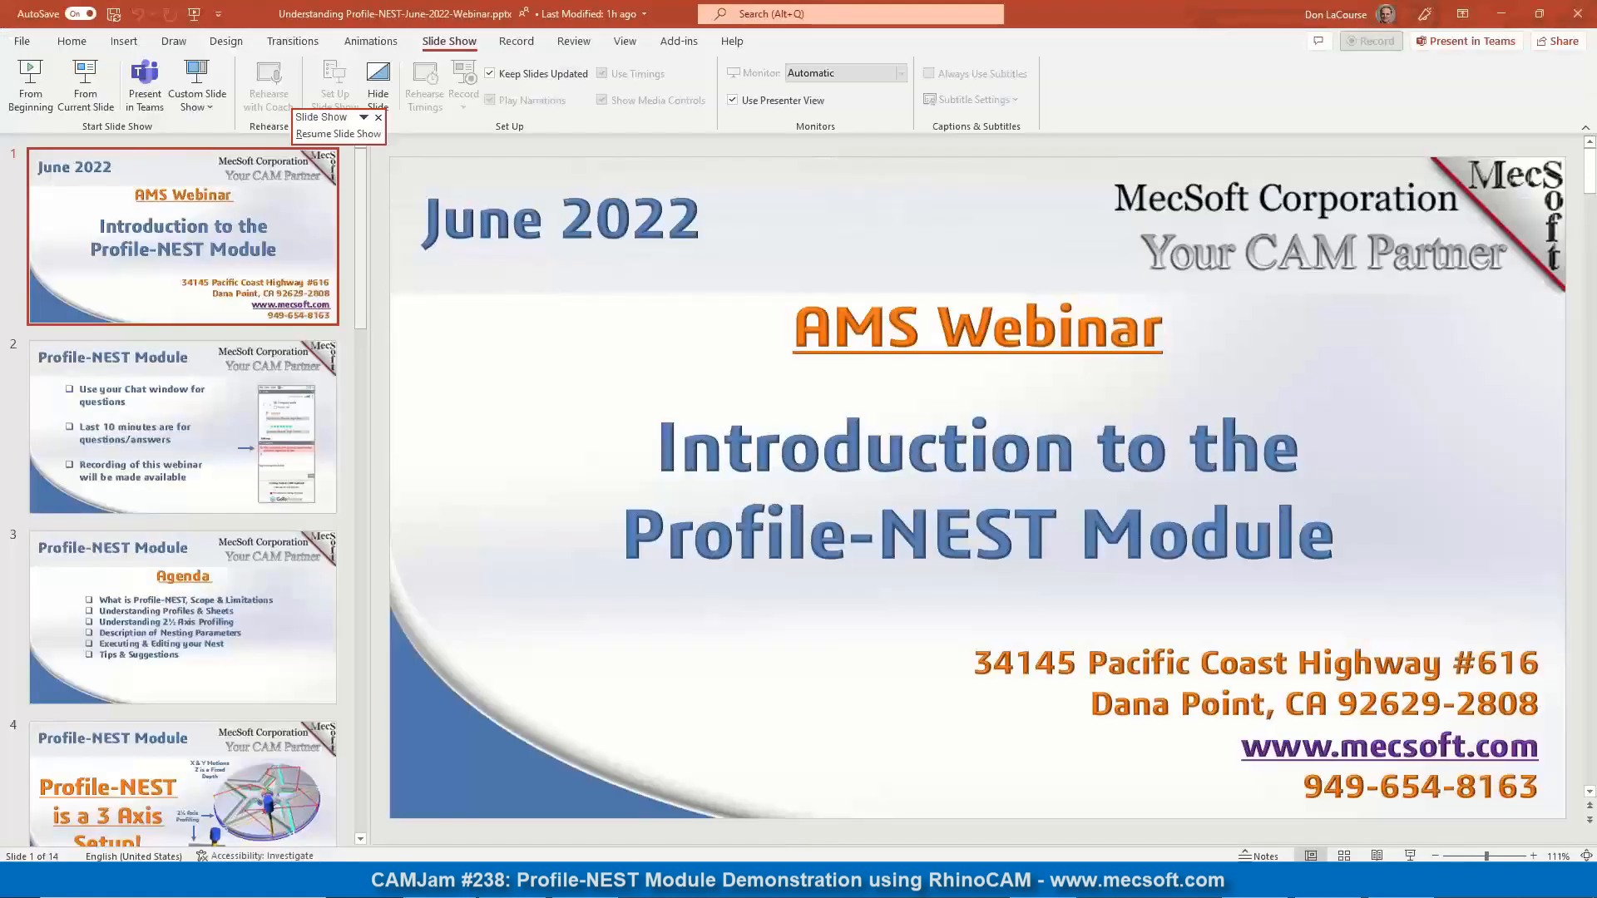
Switch to the PowerPoint webinar presentation, resume its slide show and advance to the Questions & Answers slide
{"action": "left_click", "coordinate": [337, 133]}
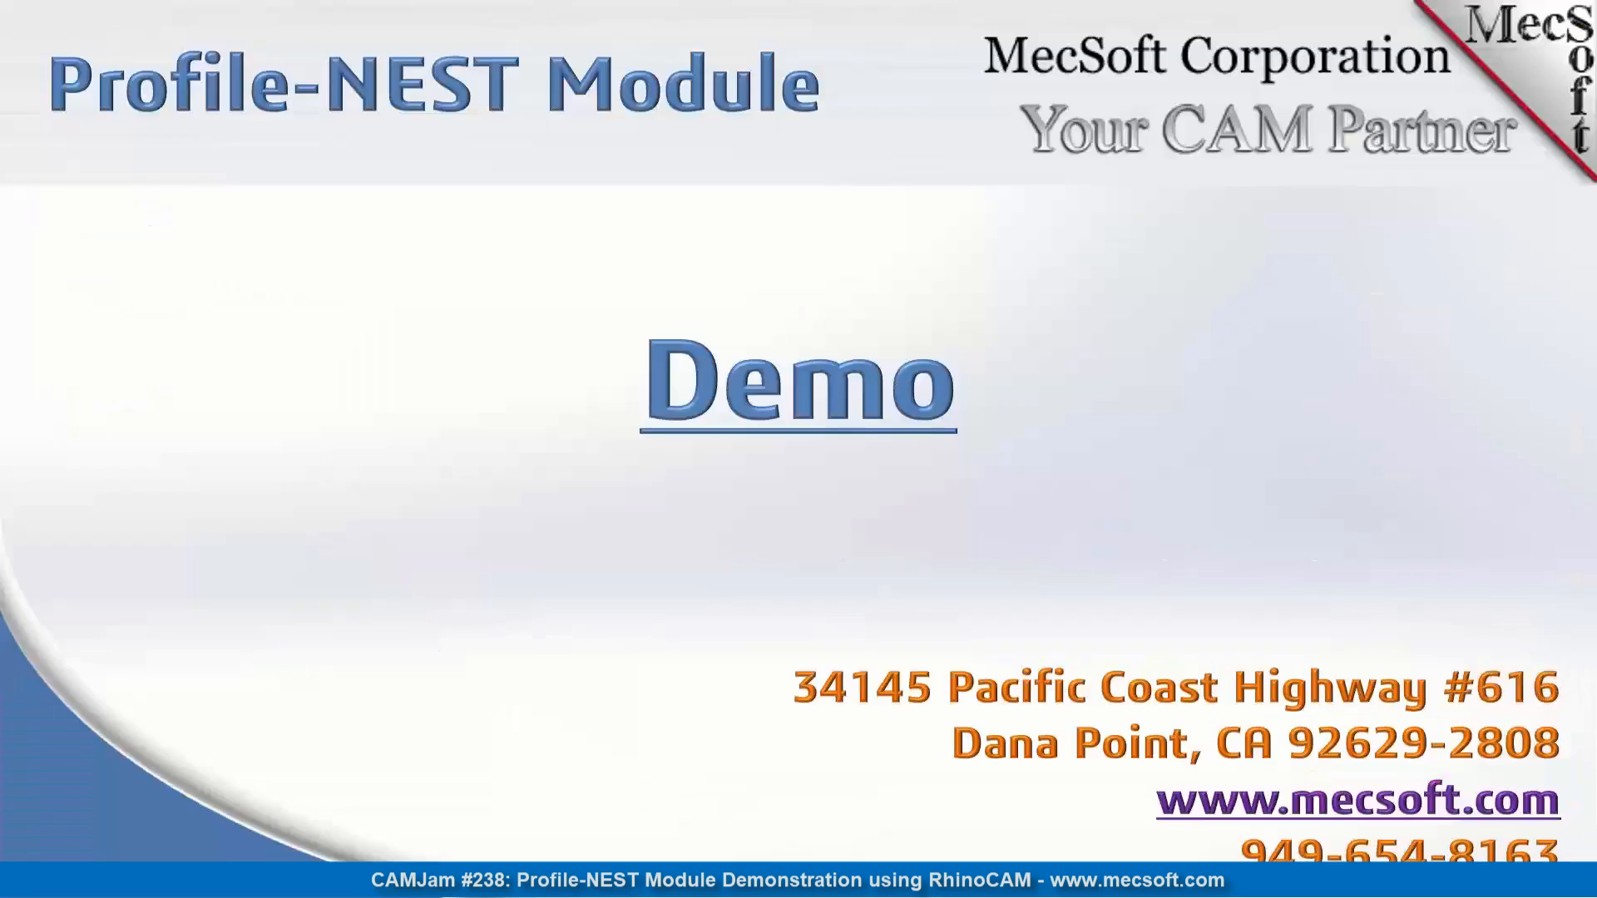
{"action": "left_click", "coordinate": [481, 504]}
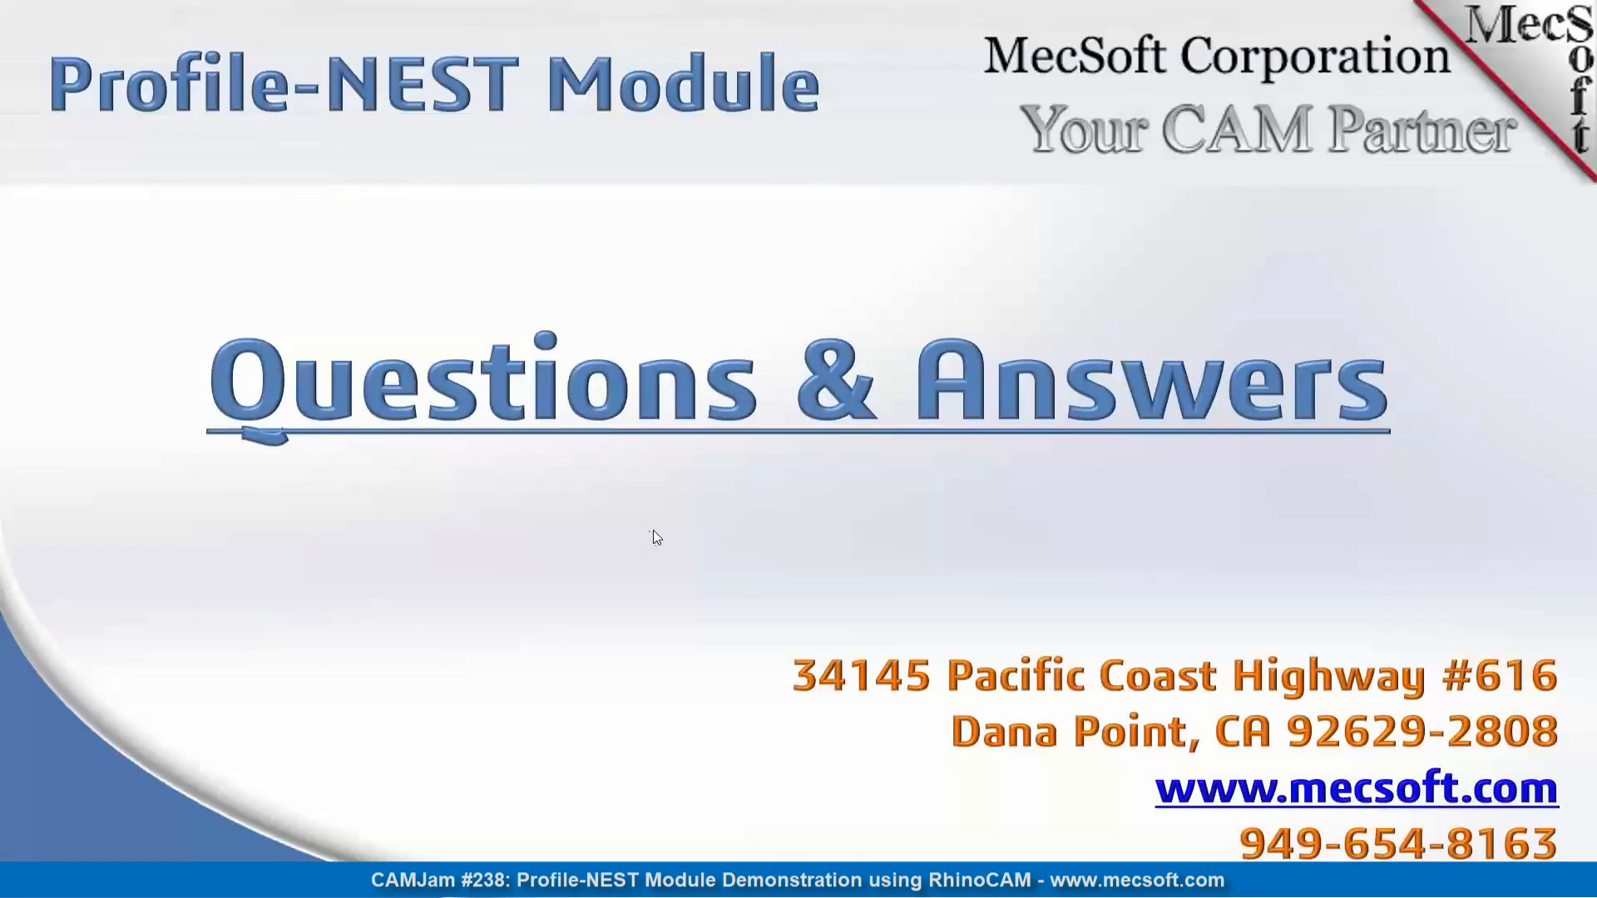